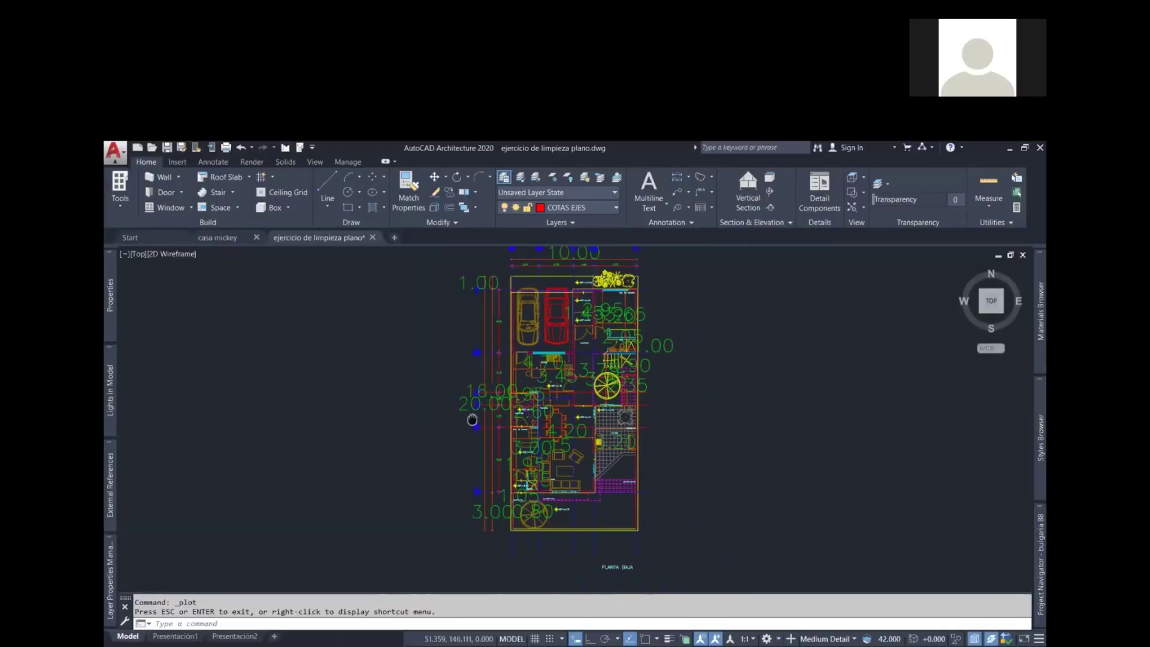
- Zoom and pan the plan to centre the living room (sala) and bathroom (baño)
scroll(646, 494, "down", 2)
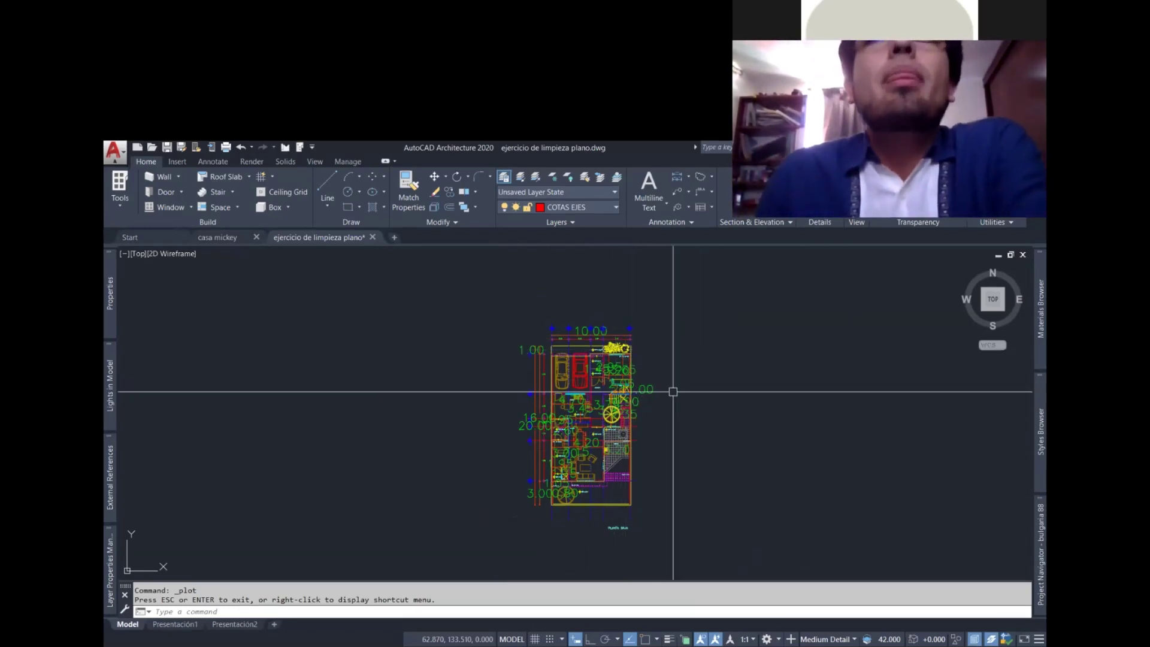
scroll(646, 389, "up", 3)
scroll(644, 379, "up", 6)
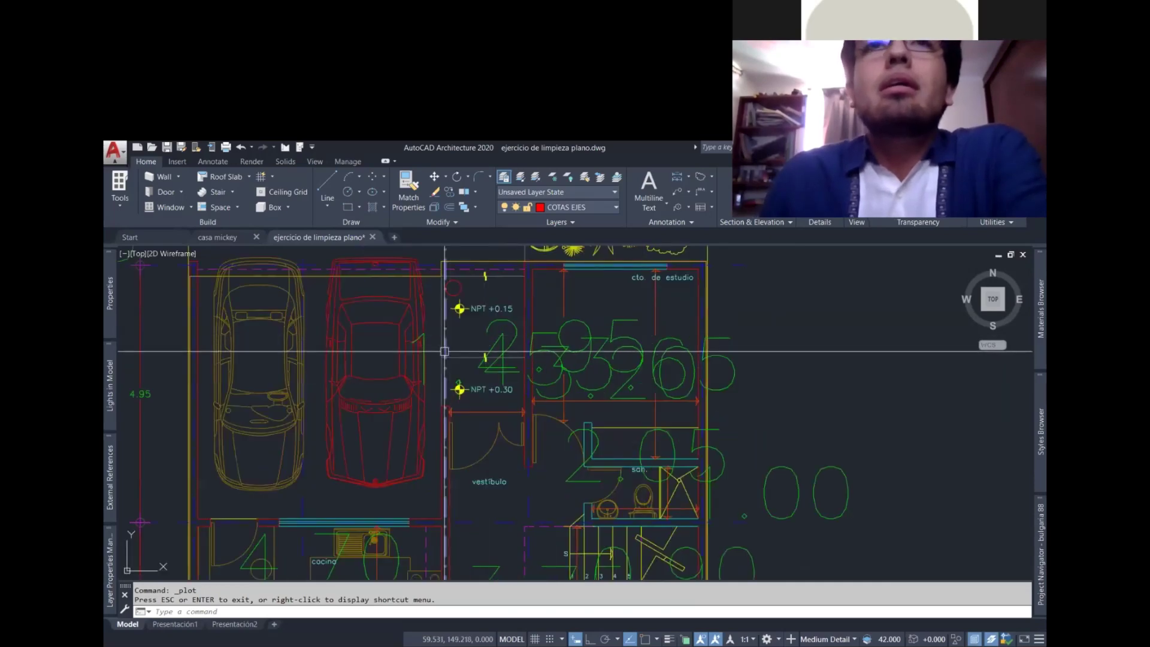
scroll(689, 401, "down", 6)
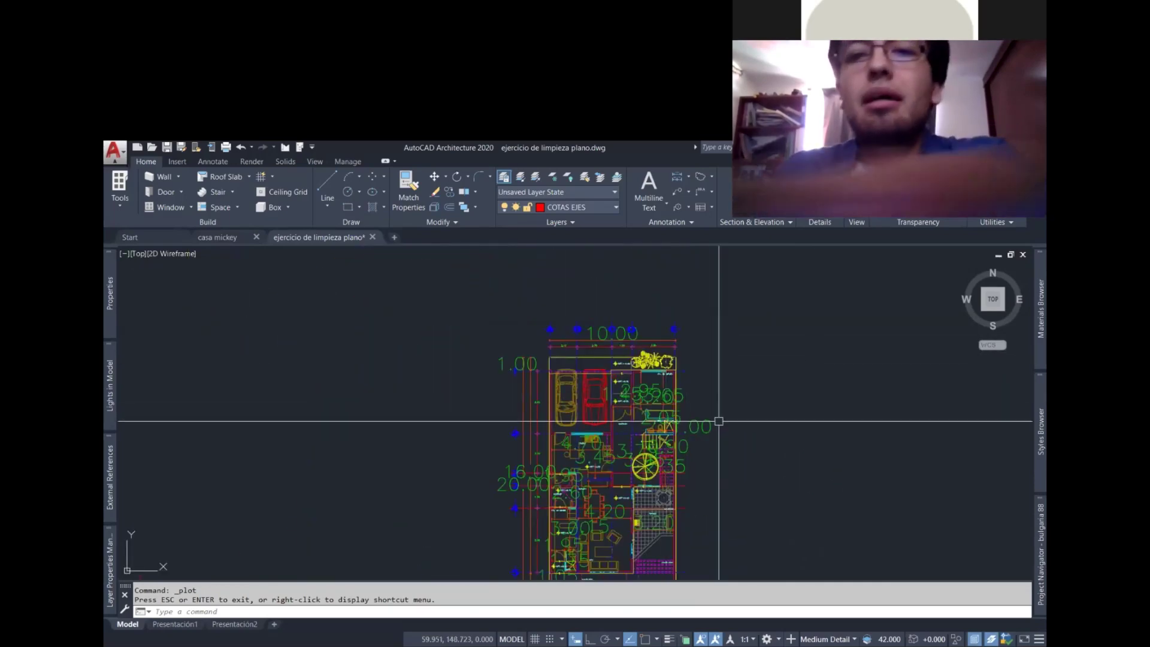
type("p")
key("Return")
left_click_drag(695, 462, 656, 363)
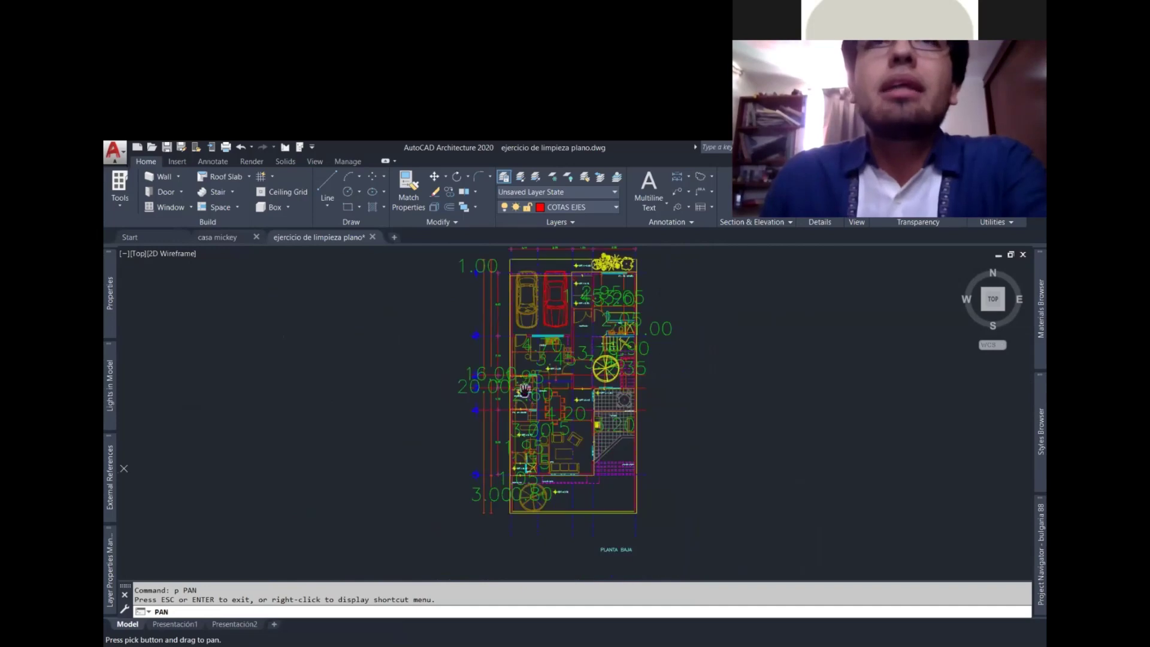
scroll(626, 510, "up", 6)
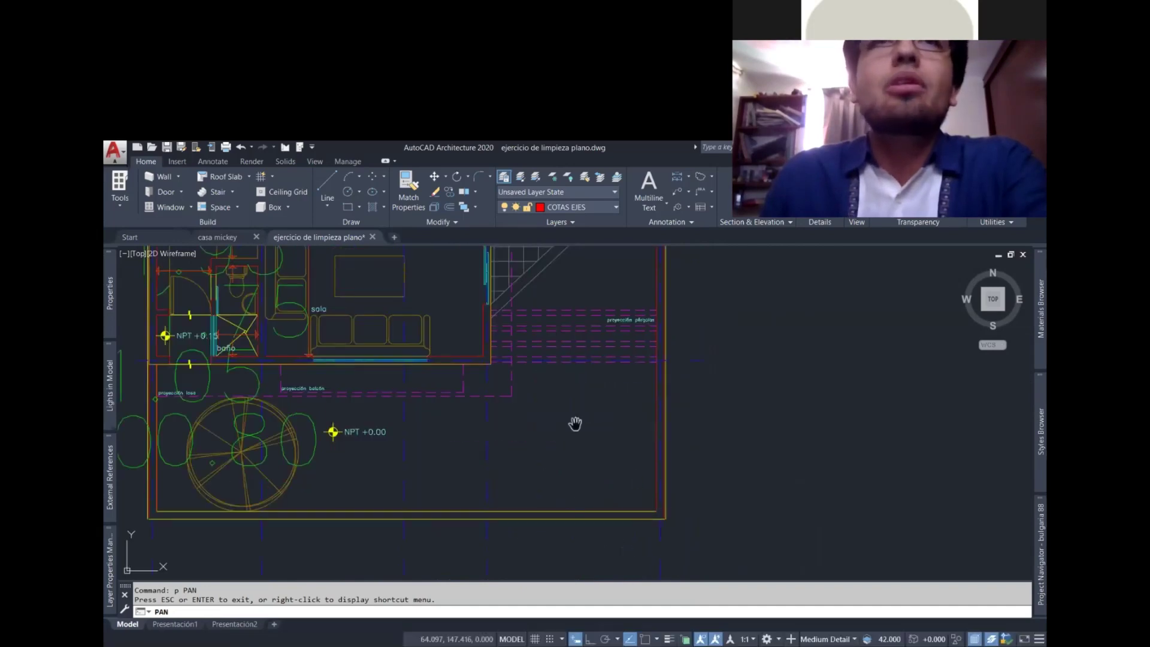
scroll(559, 431, "down", 5)
left_click_drag(574, 422, 607, 476)
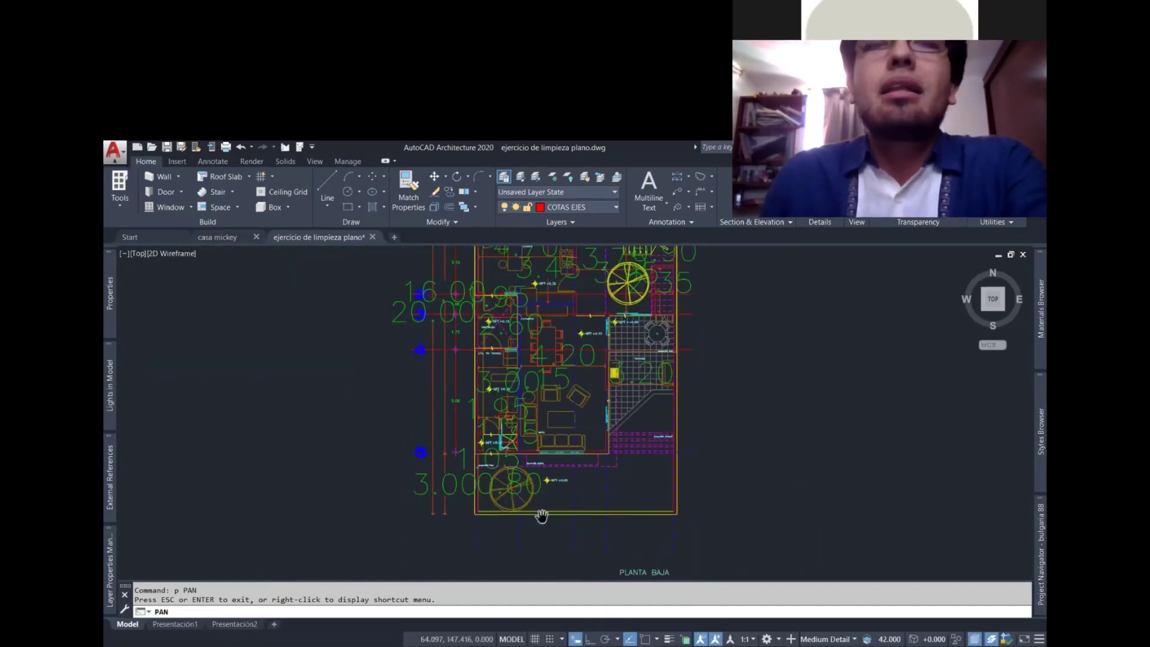
scroll(476, 510, "up", 5)
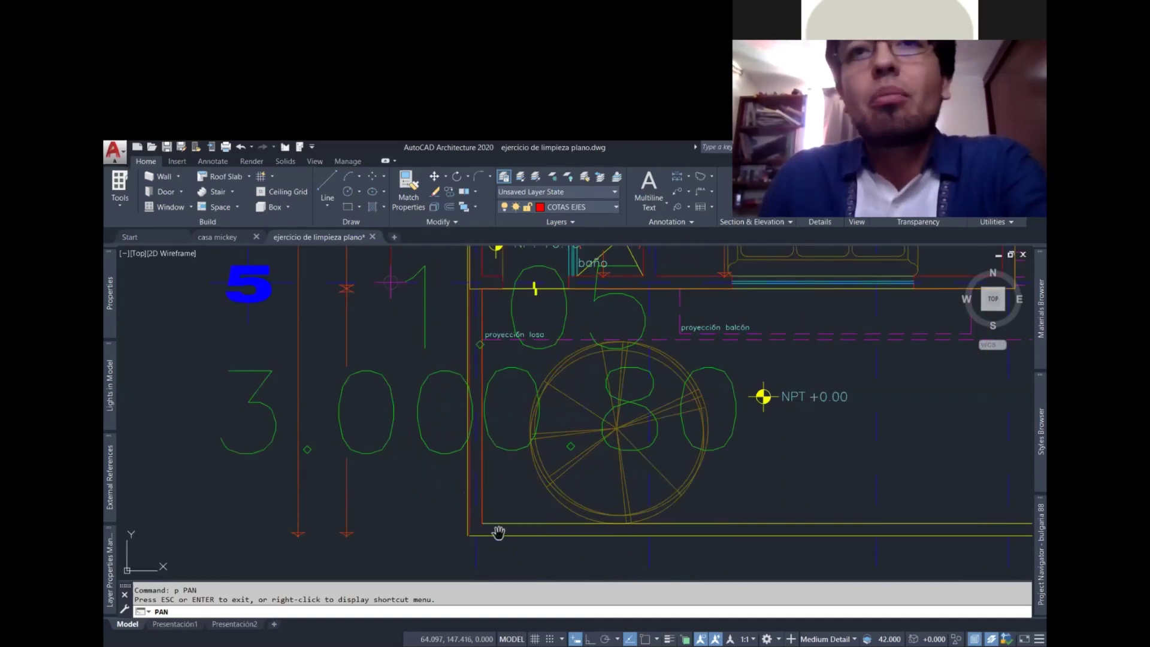
left_click_drag(806, 446, 644, 549)
left_click_drag(677, 354, 559, 487)
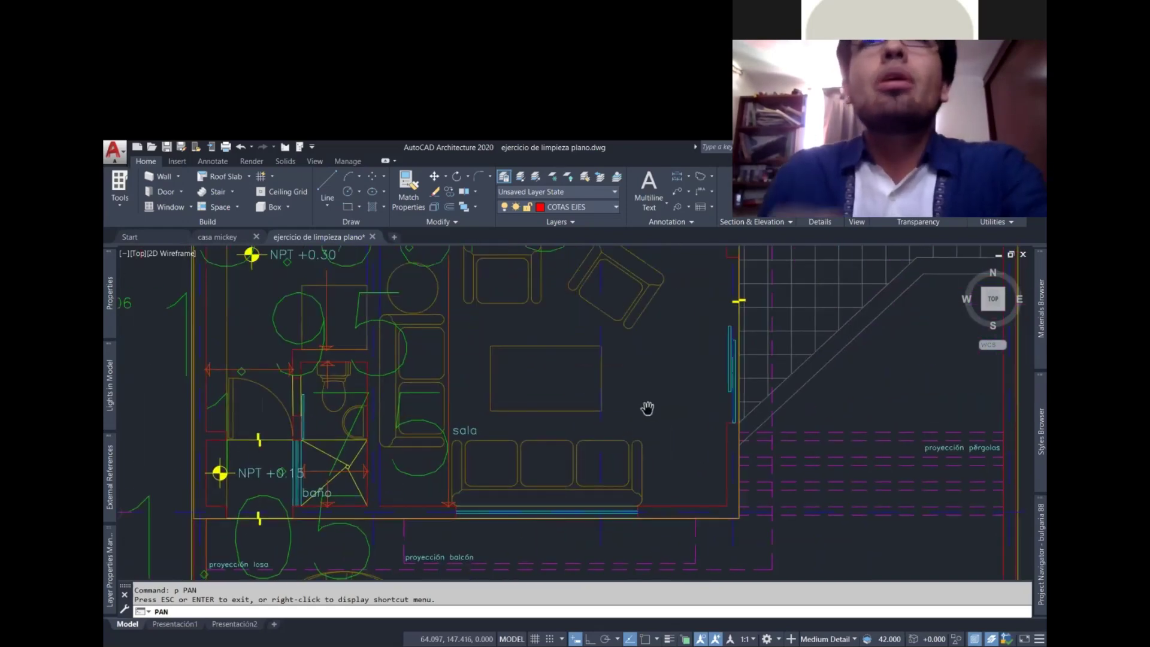
key("Escape")
- Zoom out and pan so the whole floor plan is in view
scroll(640, 413, "down", 5)
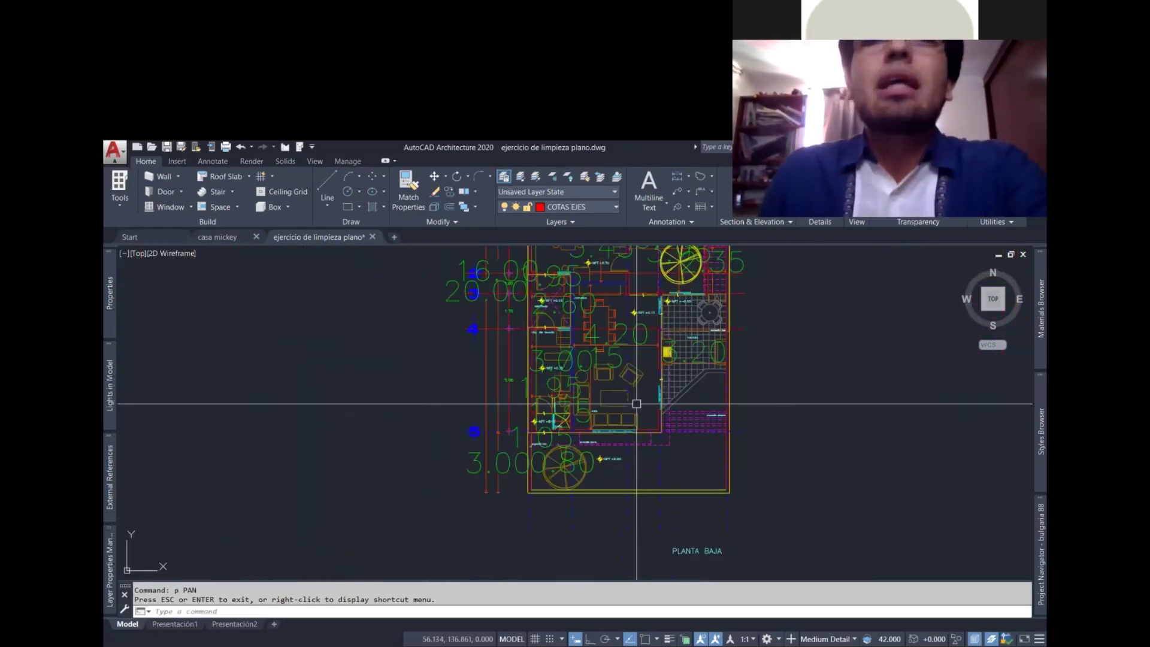
middle_click_drag(661, 331, 658, 385)
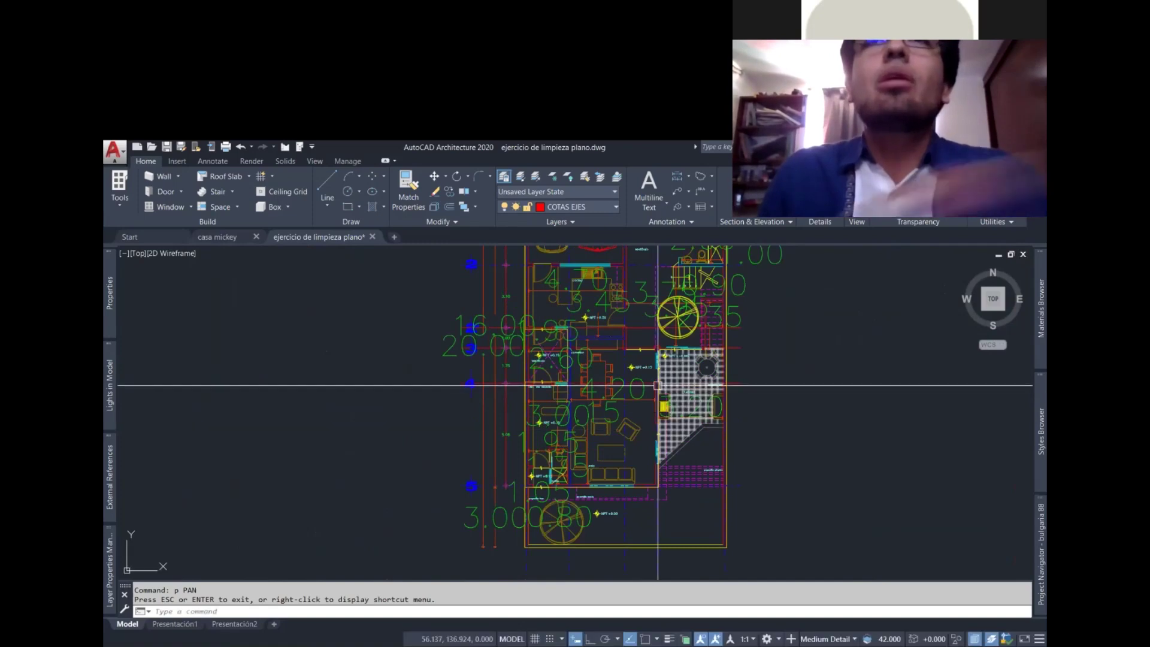
scroll(657, 385, "down", 2)
middle_click_drag(733, 370, 707, 428)
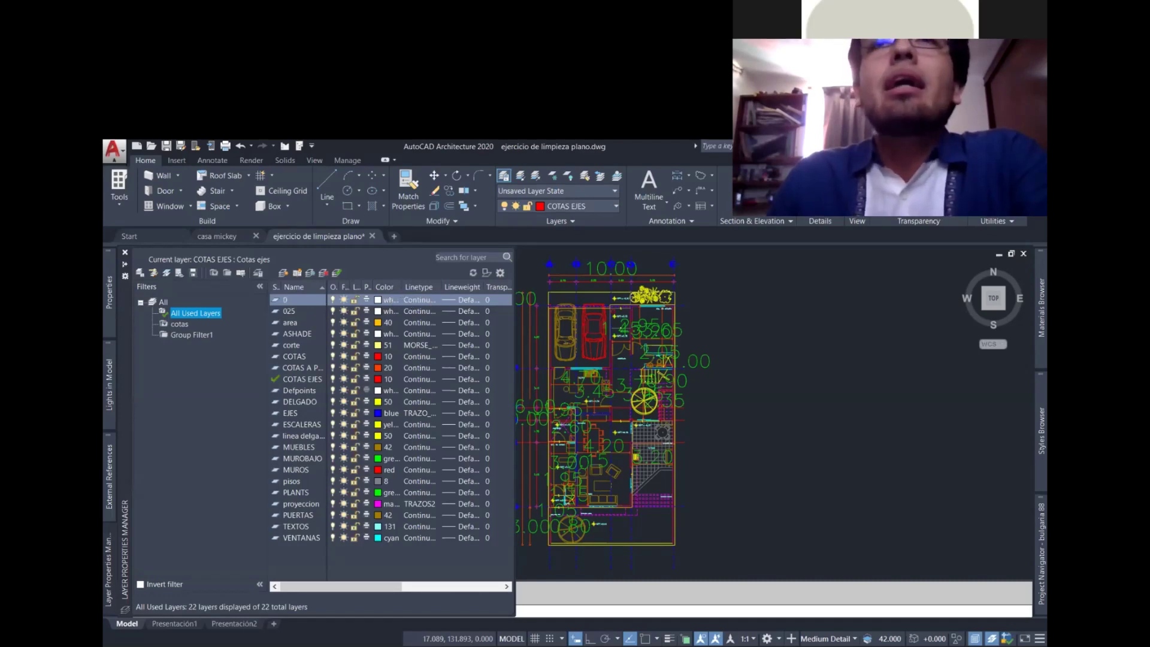
type("p")
key("Return")
scroll(552, 318, "up", 5)
scroll(553, 318, "down", 1)
key("Escape")
scroll(586, 333, "down", 1)
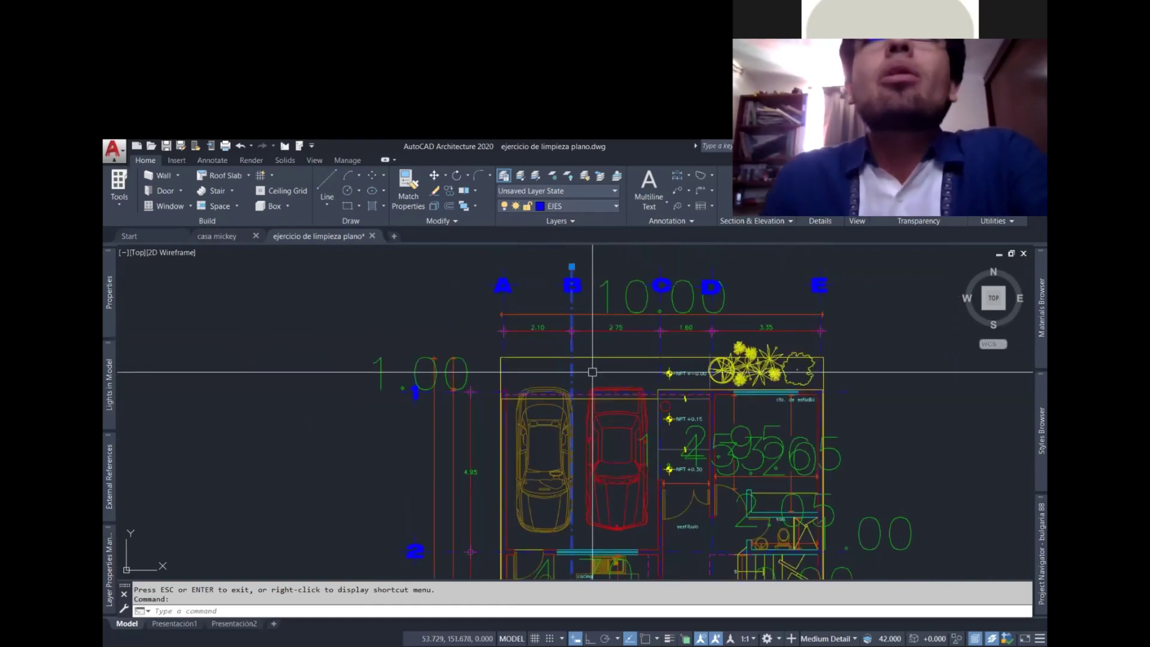
left_click(592, 372)
key("Escape")
scroll(584, 384, "up", 2)
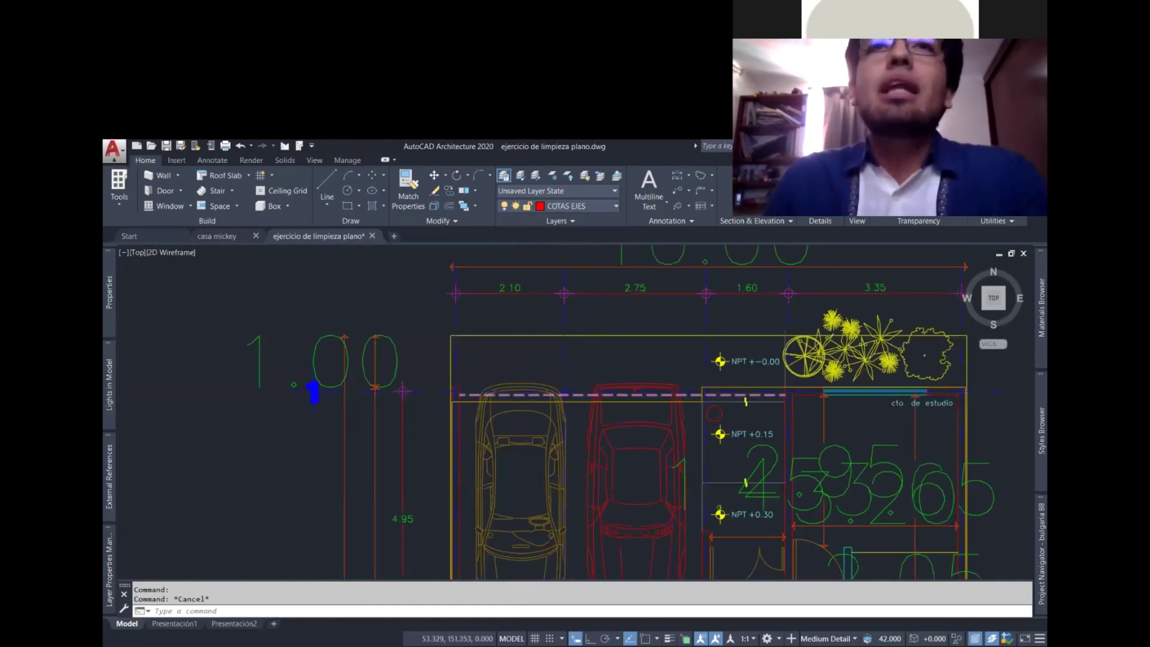
scroll(573, 396, "up", 2)
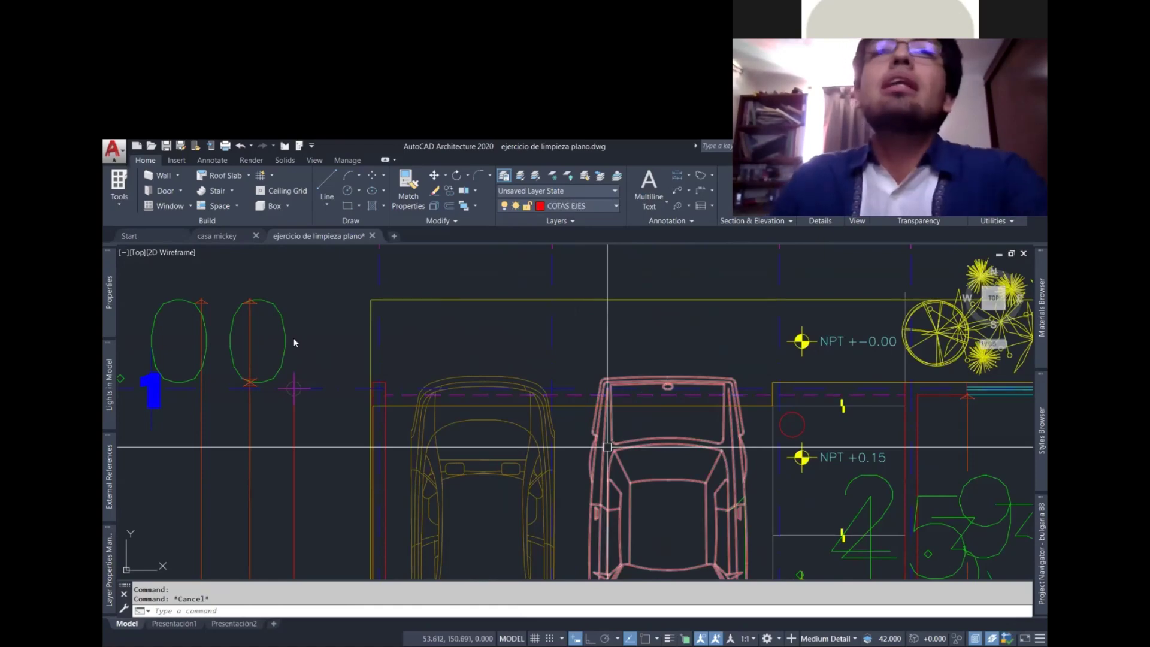
scroll(590, 416, "down", 5)
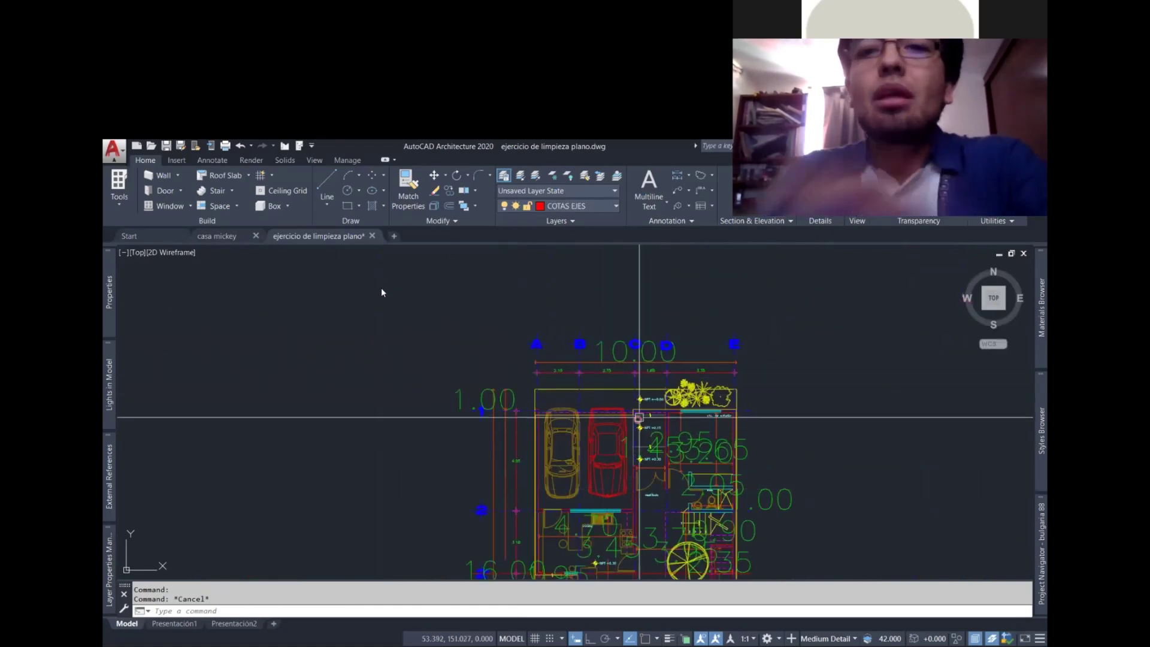
type("p")
key("Return")
left_click_drag(665, 569, 634, 405)
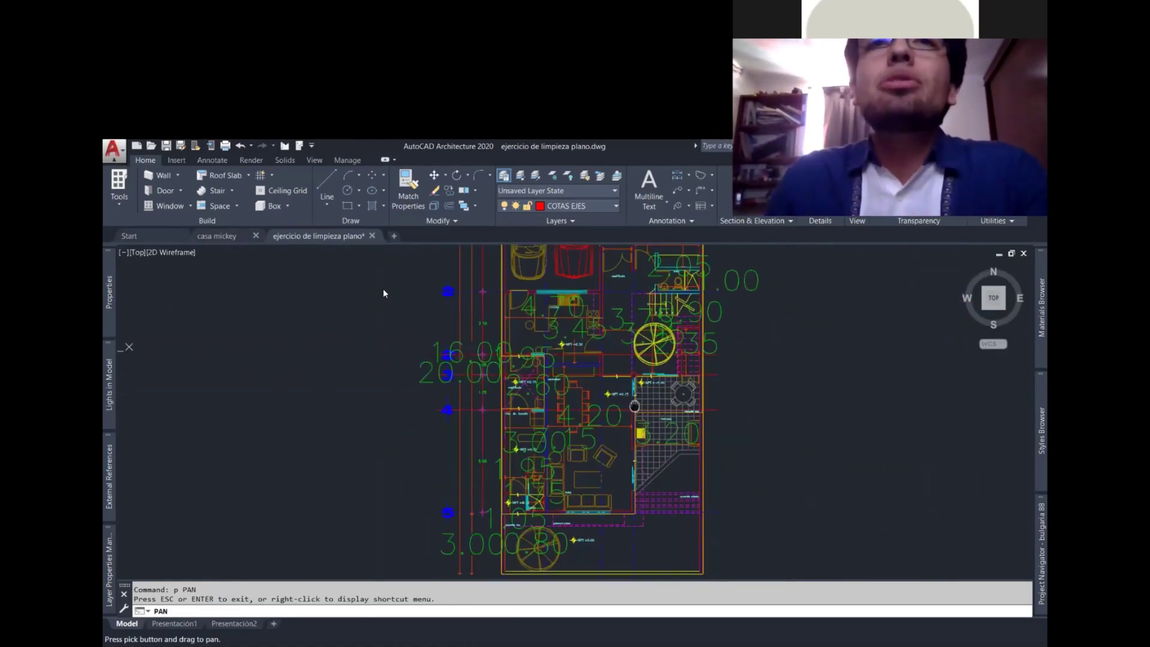
key("Escape")
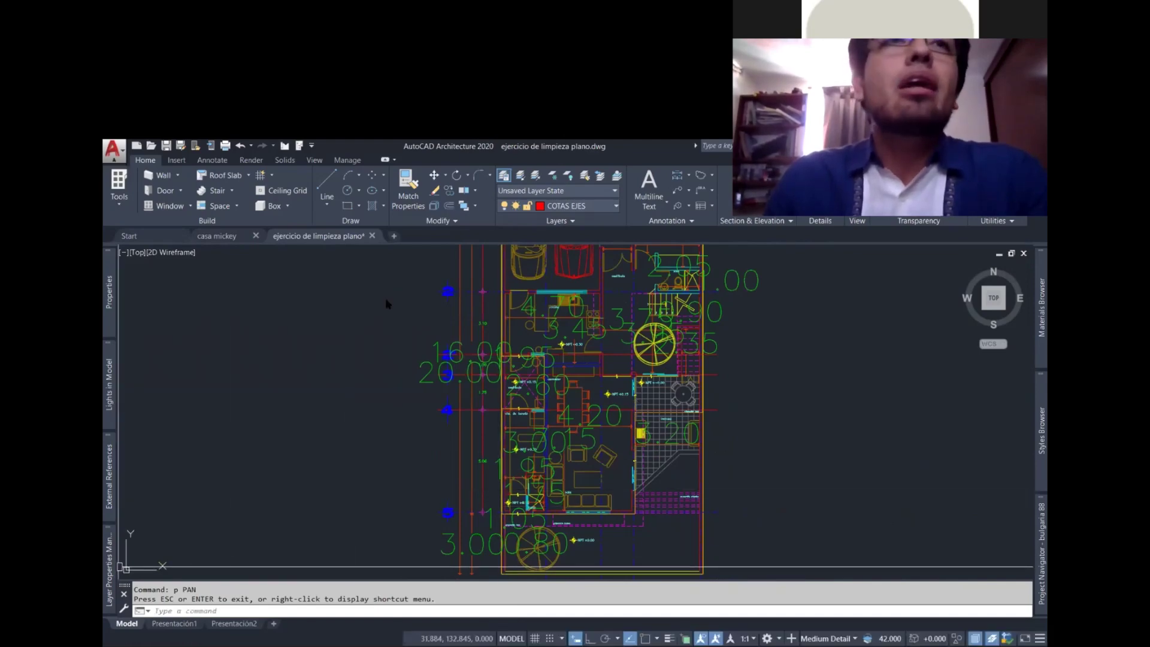
type("la")
key("Return")
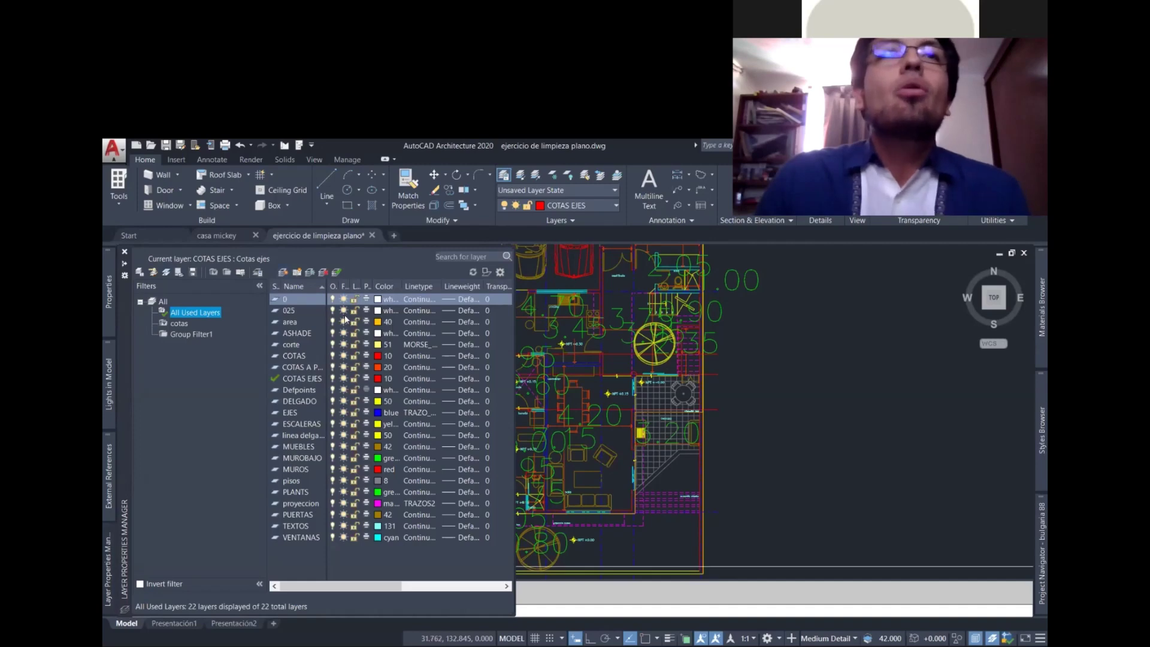
- Create a new layer named muros2 and open its Color swatch
key("alt+n")
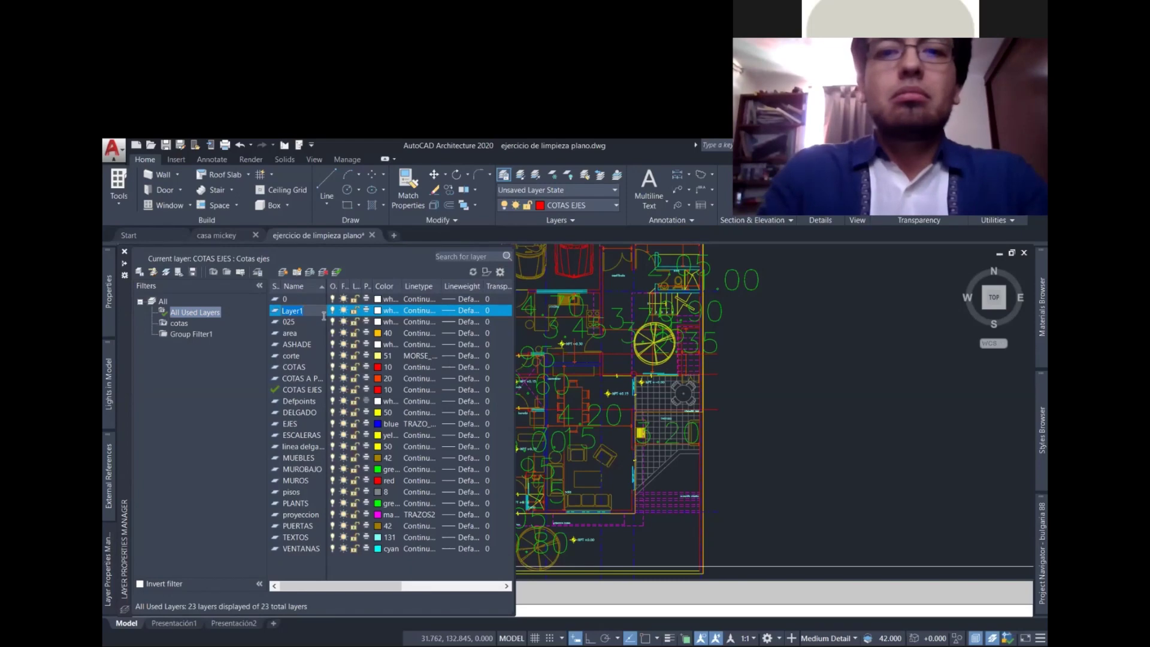
type("ros2")
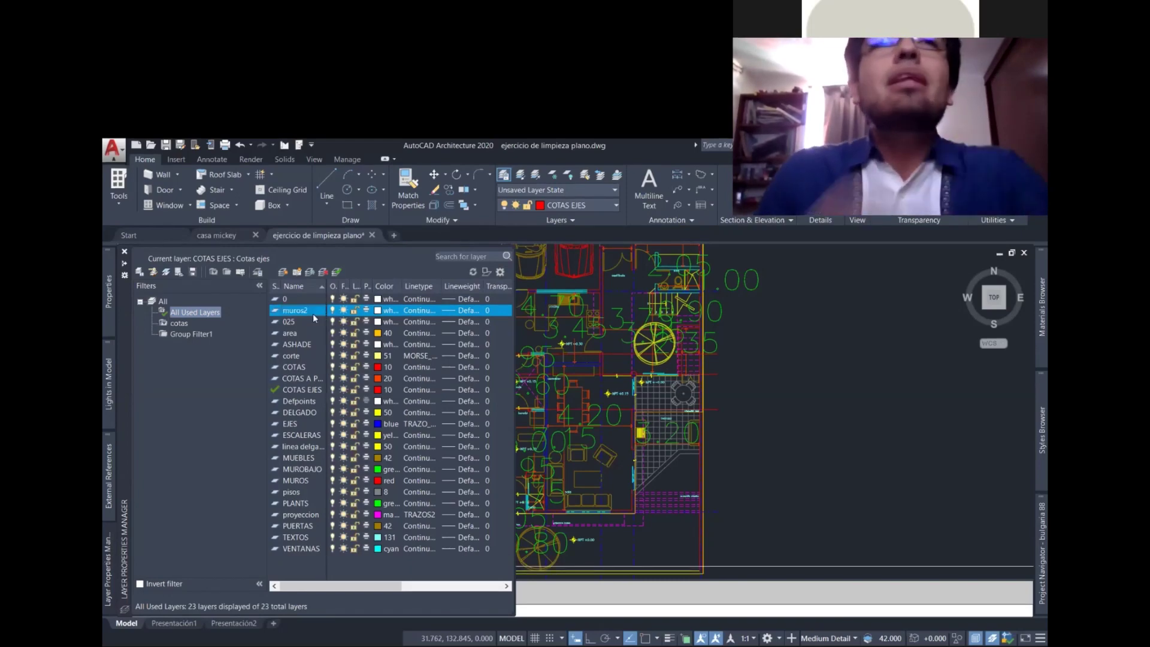
left_click(380, 313)
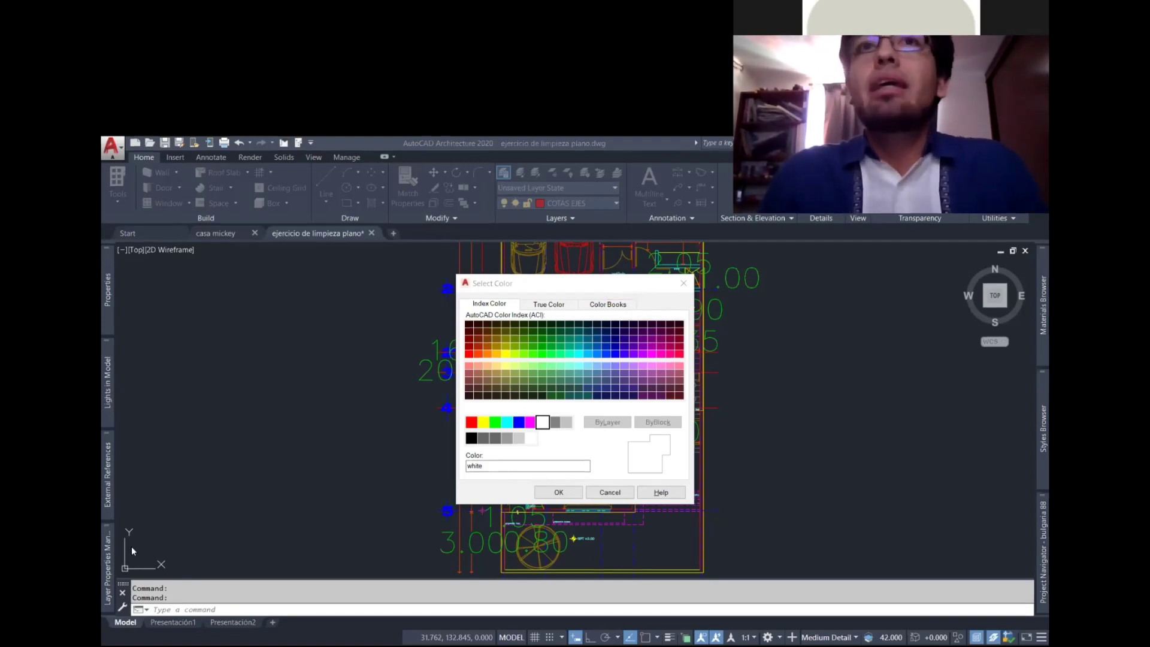
- Close the Select Color dialog with muros2 left white, then reopen the layer list
left_click(259, 522)
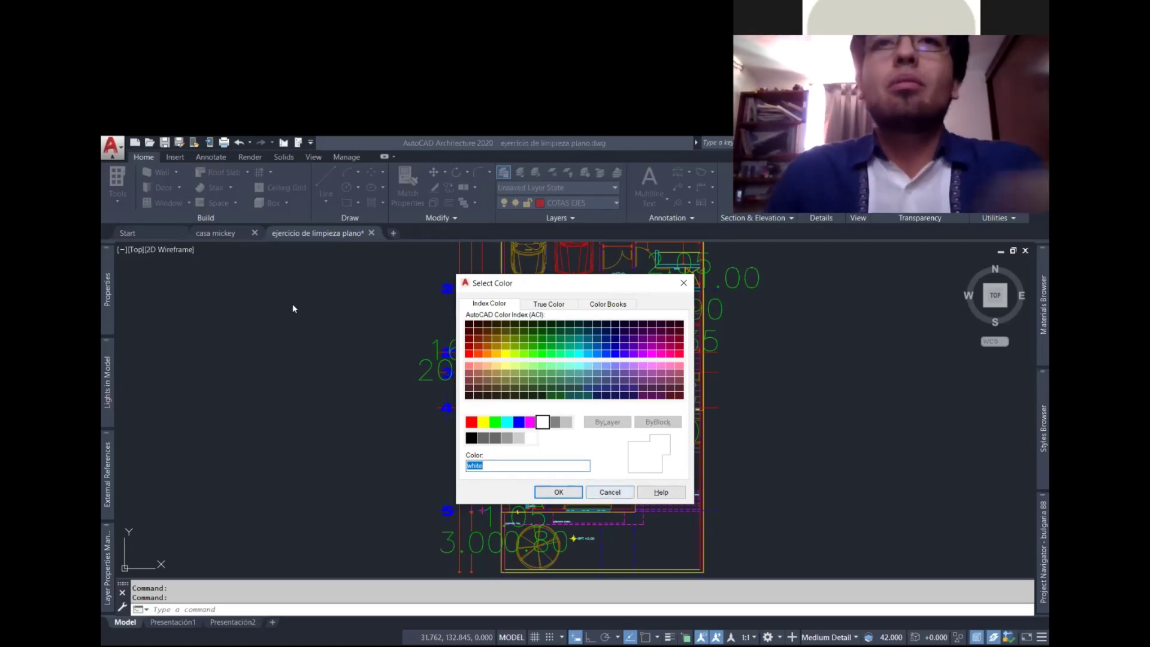
key("Return")
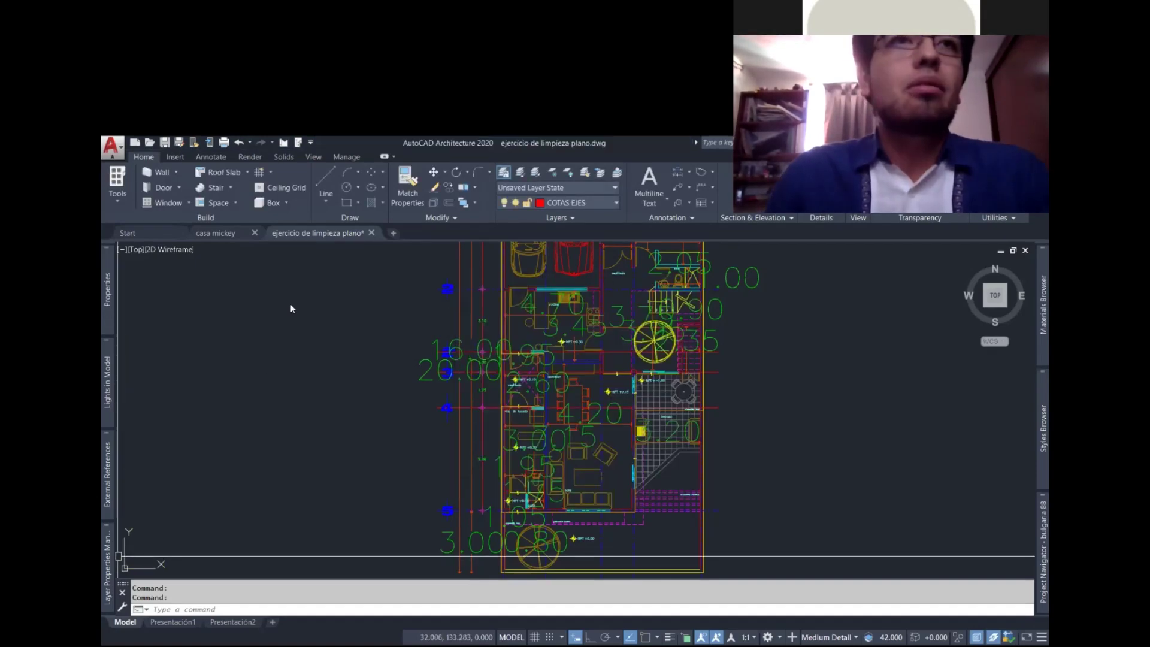
type("la")
key("Return")
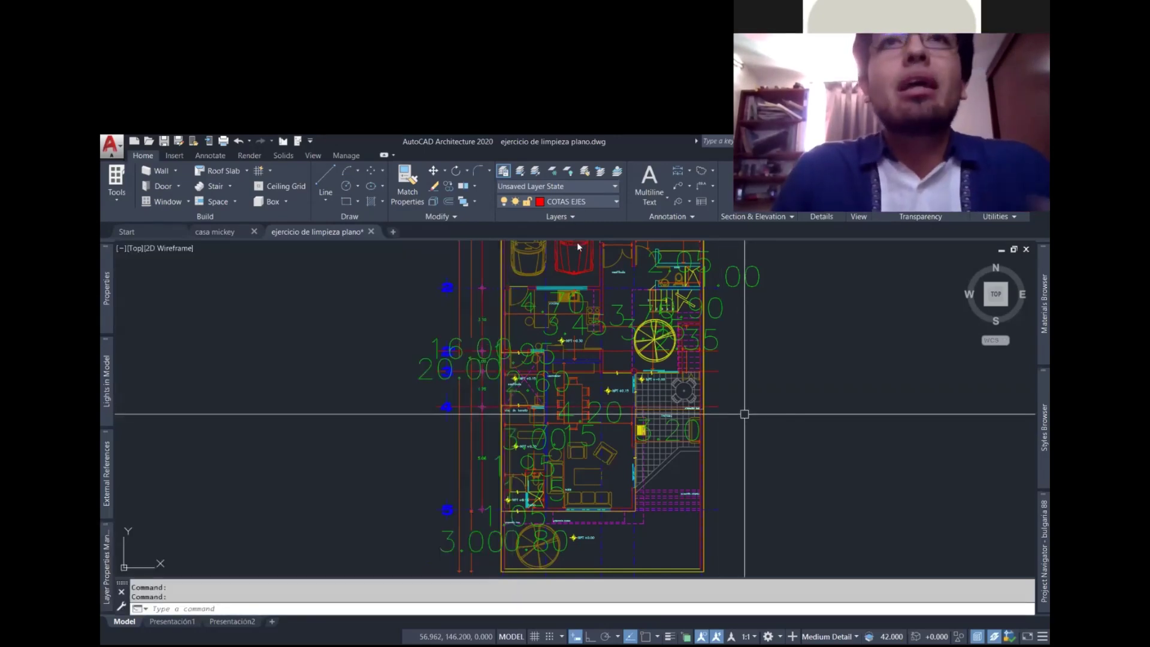
- Make layer 0 current and draw a closed U-shaped wall outline left of the plan
left_click(576, 201)
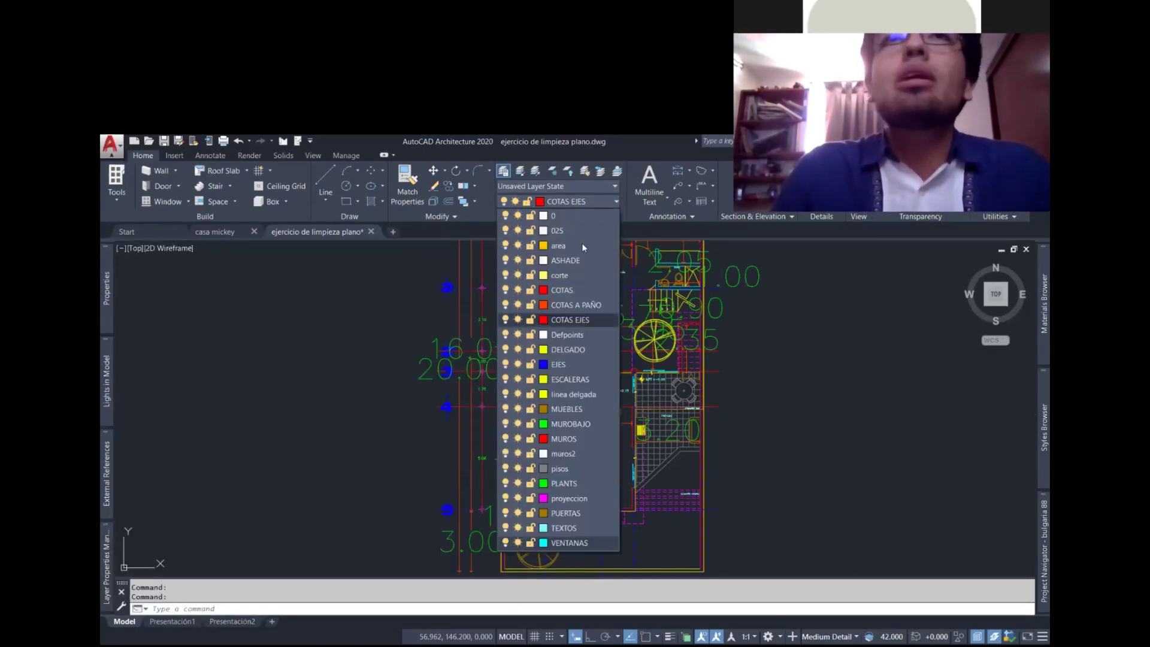
left_click(580, 217)
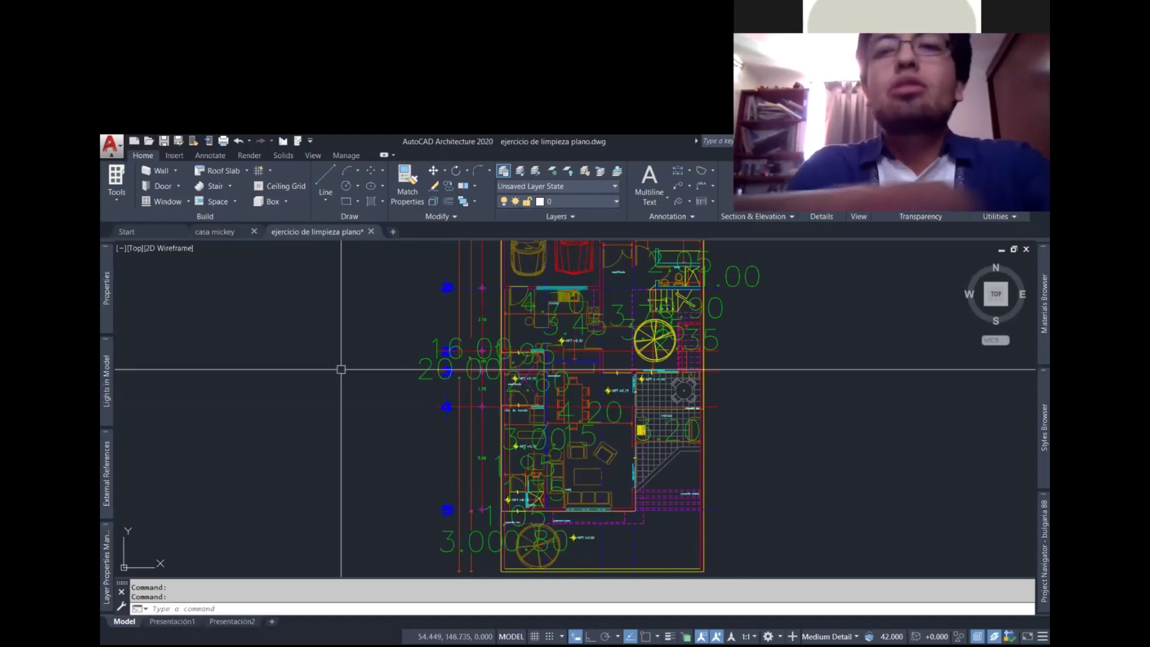
type("l")
key("Return")
left_click(280, 313)
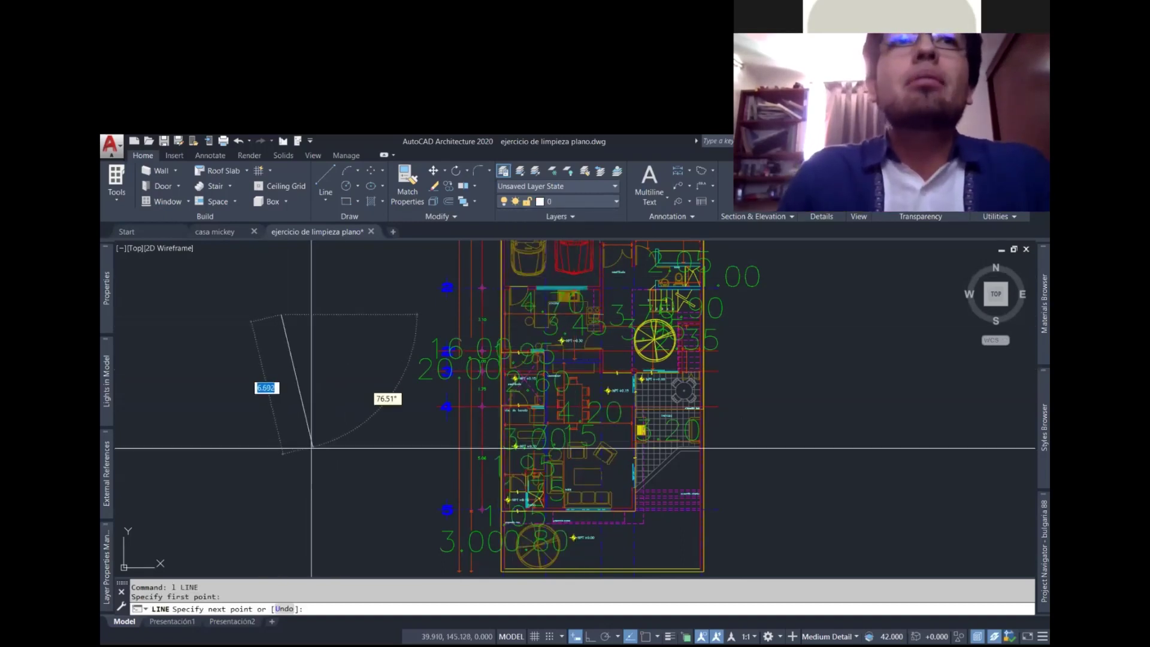
left_click(280, 446)
left_click(371, 446)
left_click(371, 345)
left_click(366, 349)
left_click(367, 440)
left_click(288, 440)
left_click(289, 311)
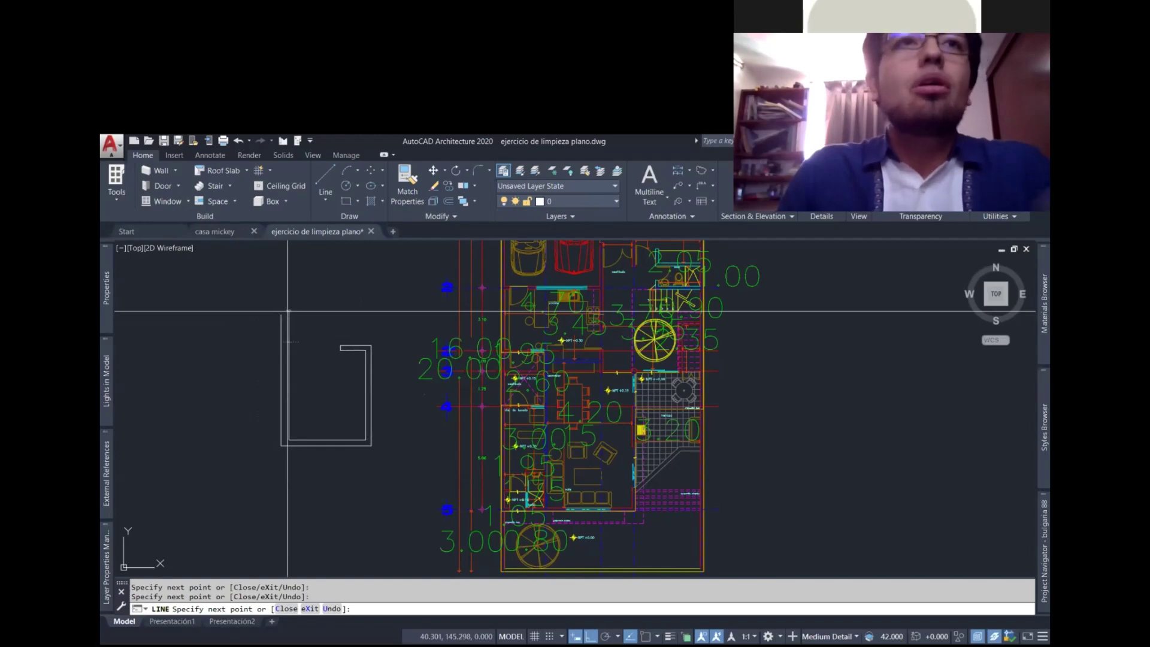
type("rec")
key("Return")
- Start a rectangle with its first corner inside the wall outline
type("rec")
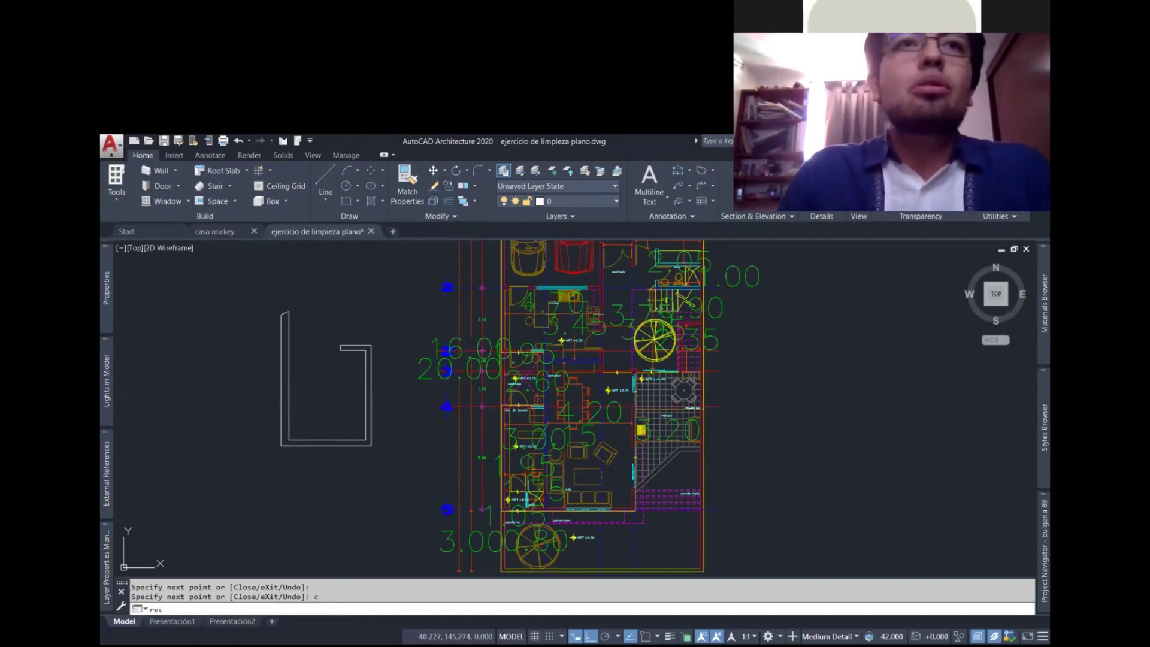
key("Return")
left_click(325, 387)
- Finish the small rectangle, start a second one, and expand the Layer Properties Manager
left_click(357, 406)
type("re")
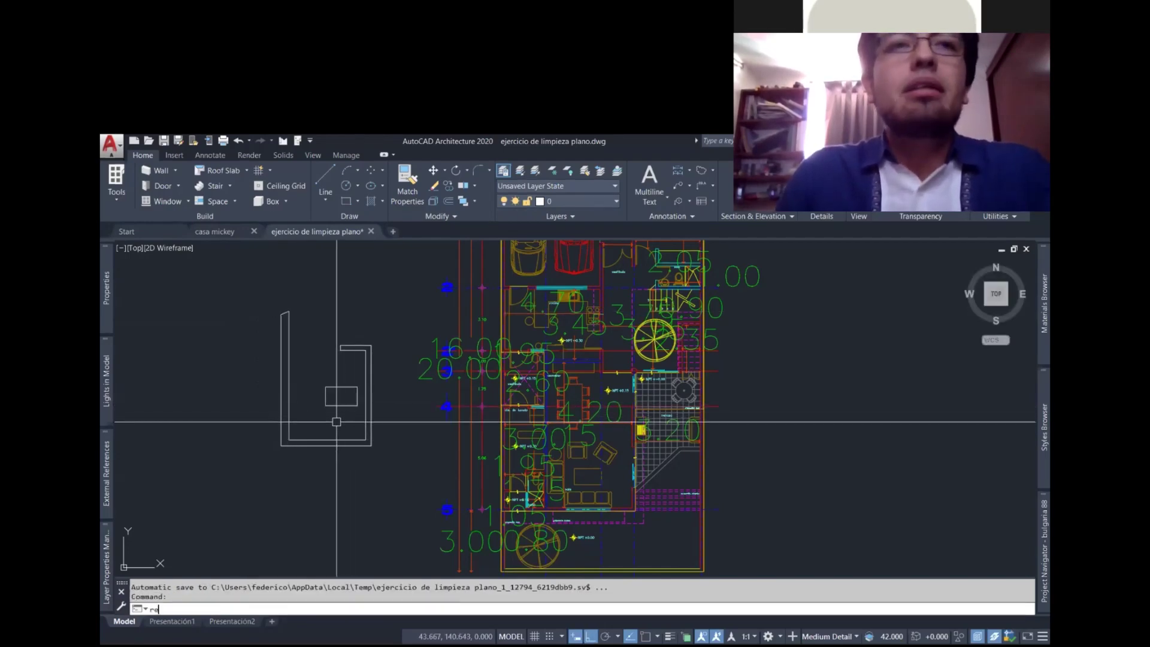
type("c")
key("Return")
left_click(337, 408)
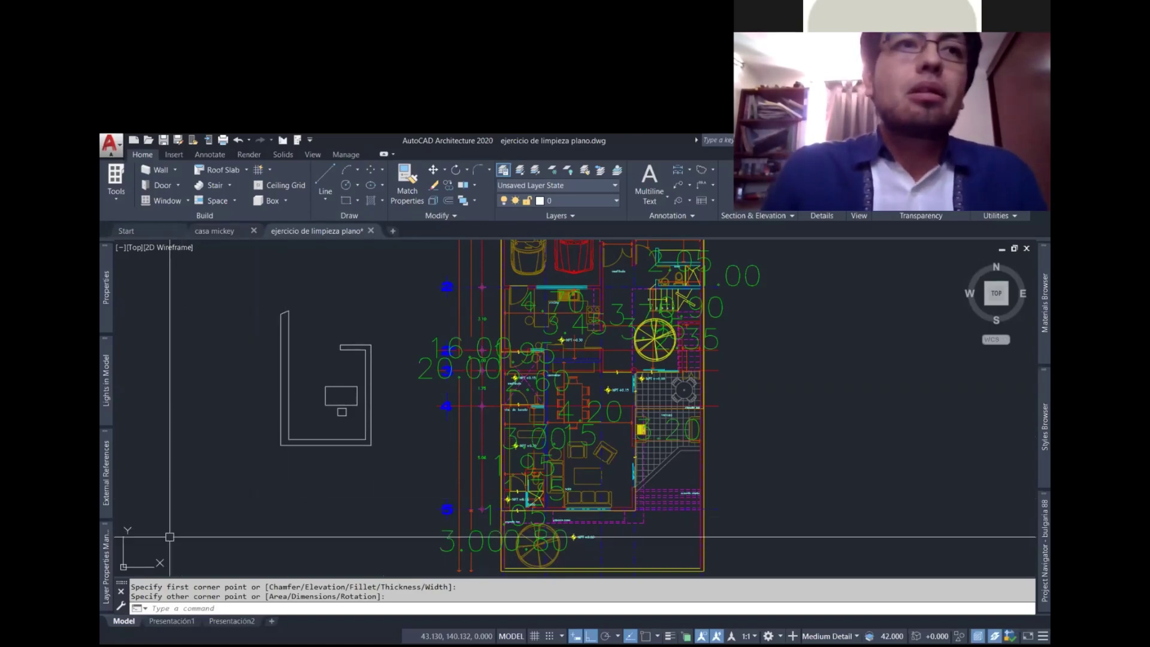
left_click(106, 565)
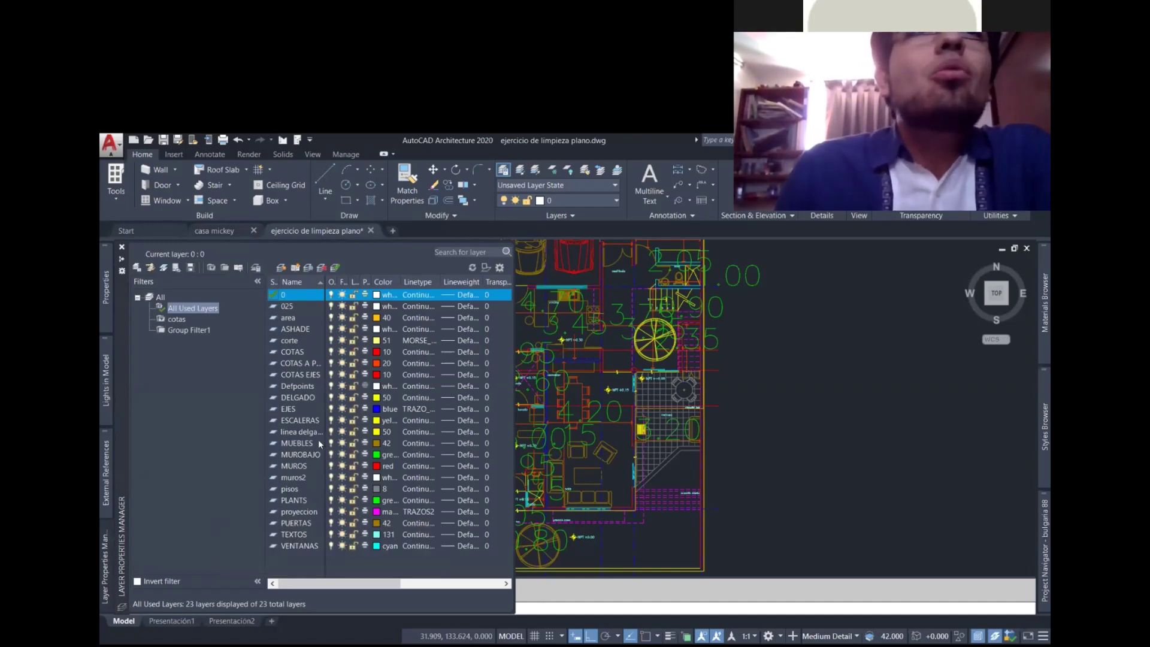
- Select the muros2 row in the layer list and open its Color cell
left_click(303, 467)
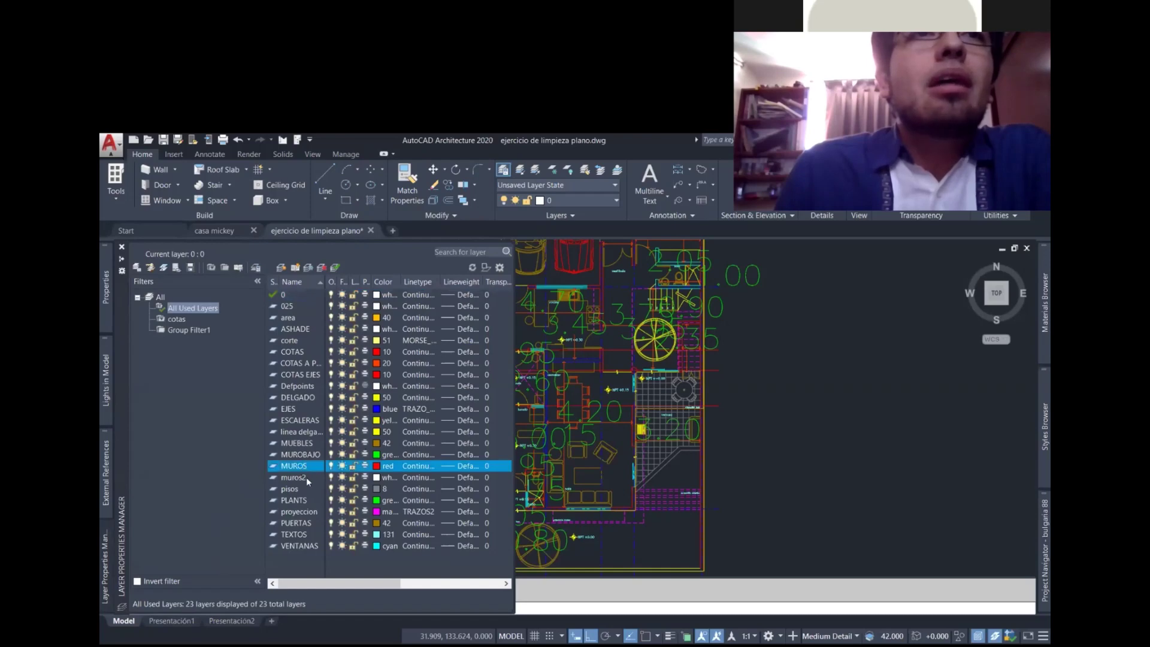
left_click(307, 477)
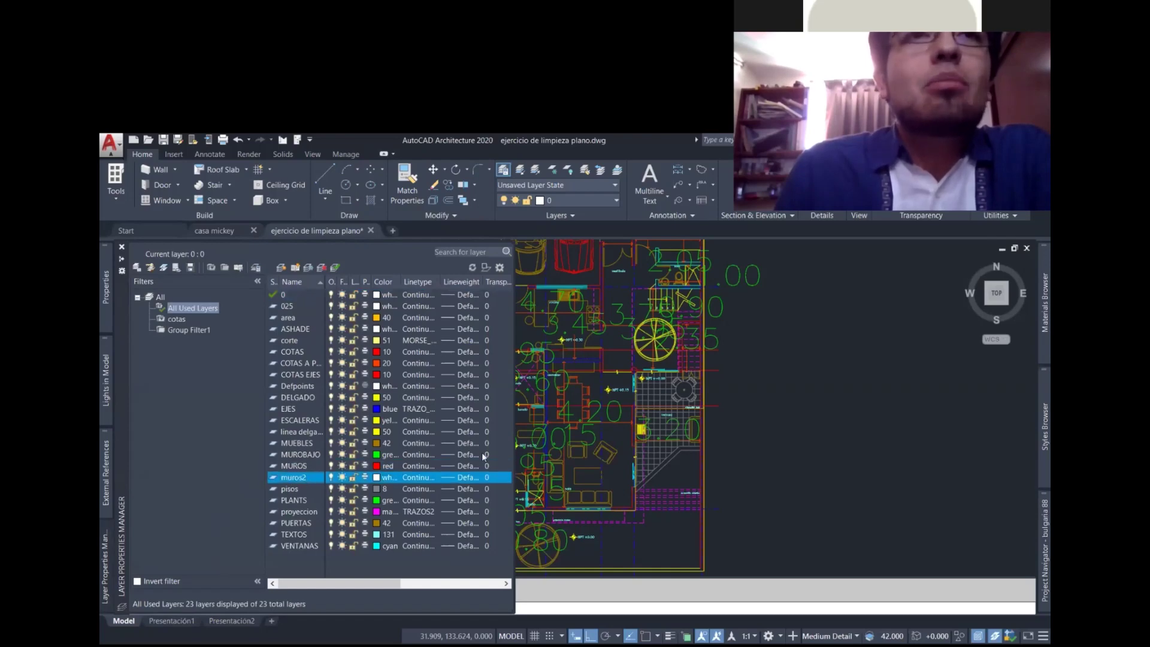
left_click(383, 479)
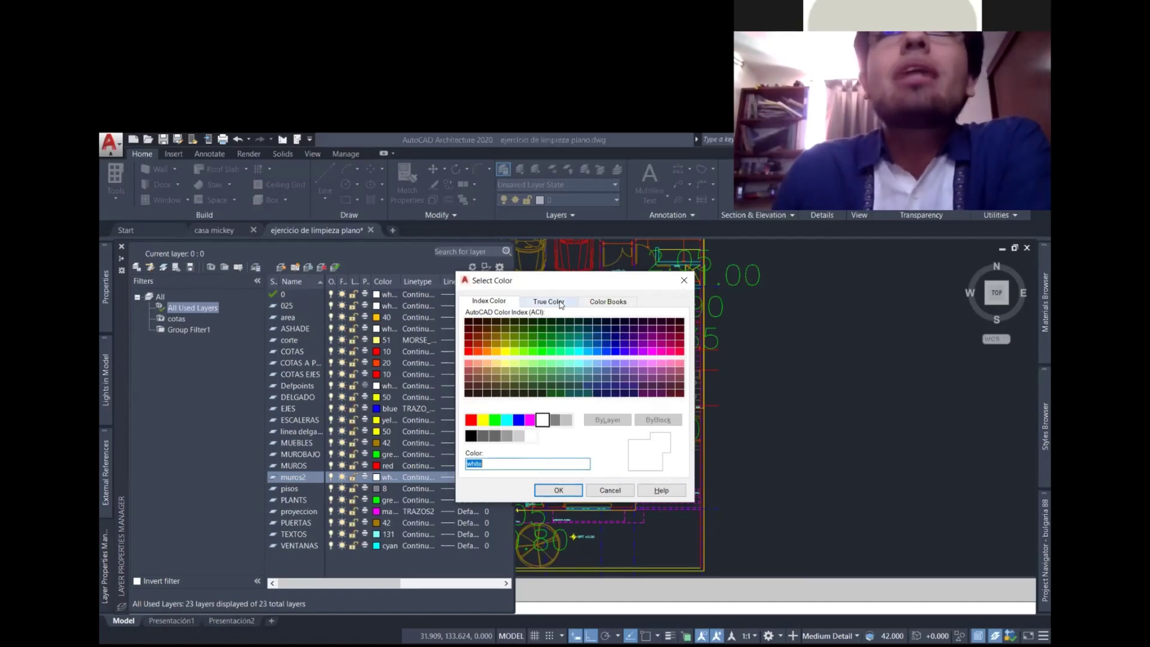
- Try True Color 232,23,79 and Color Books, then enter index colour 30 for muros2
left_click(561, 305)
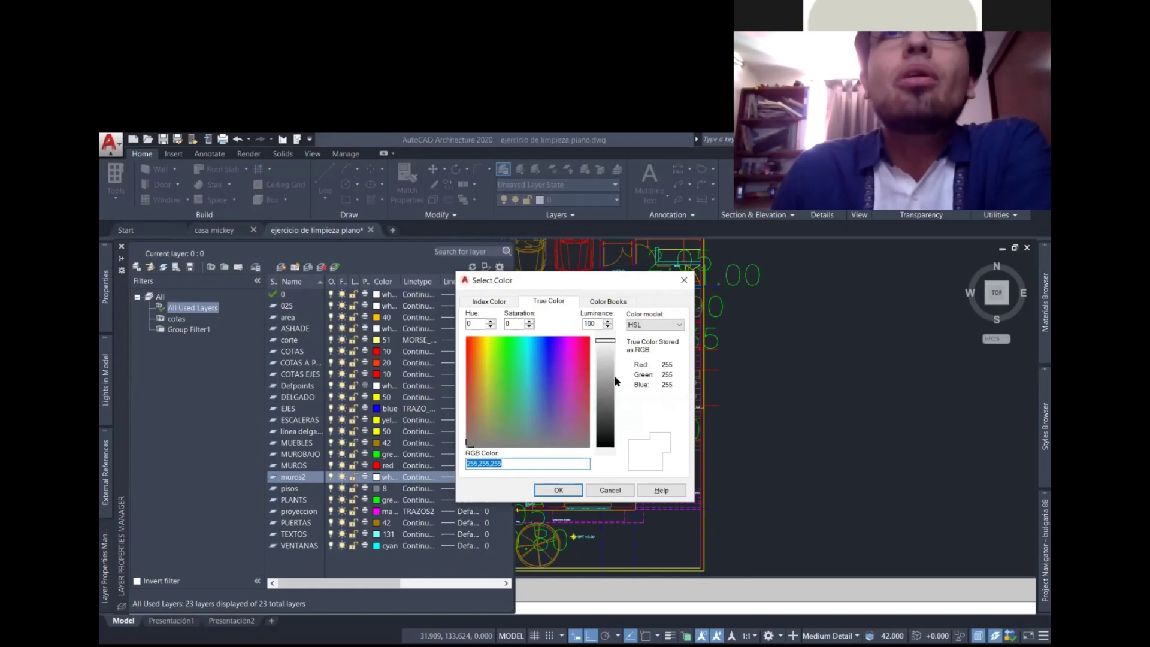
type("232,23,79")
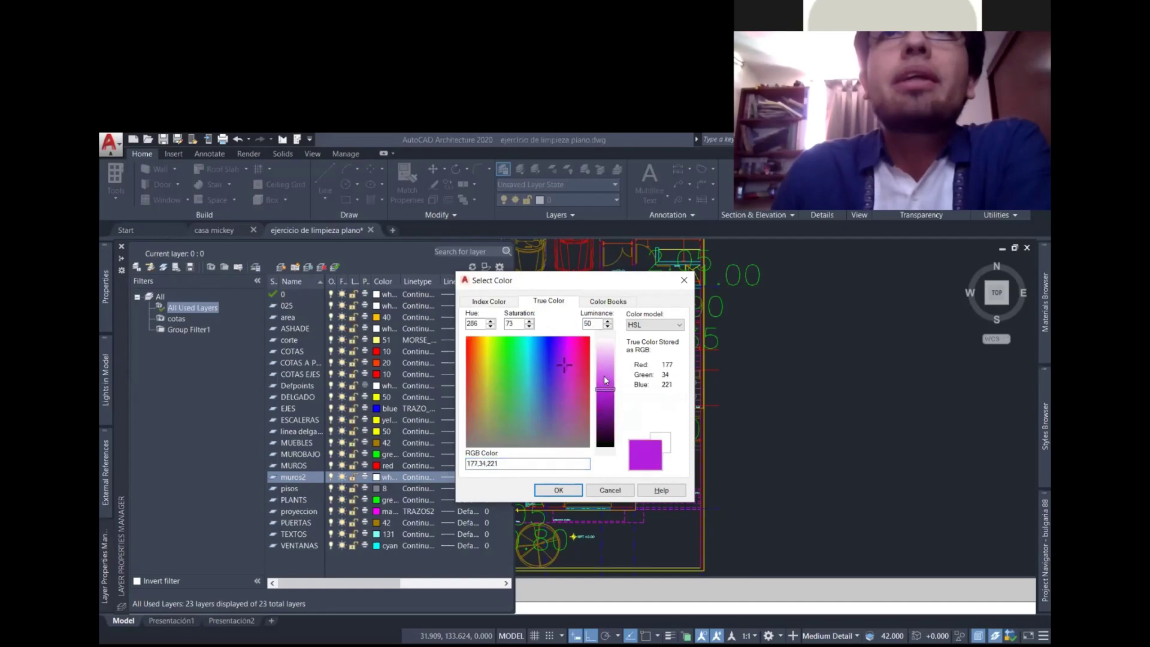
left_click(604, 379)
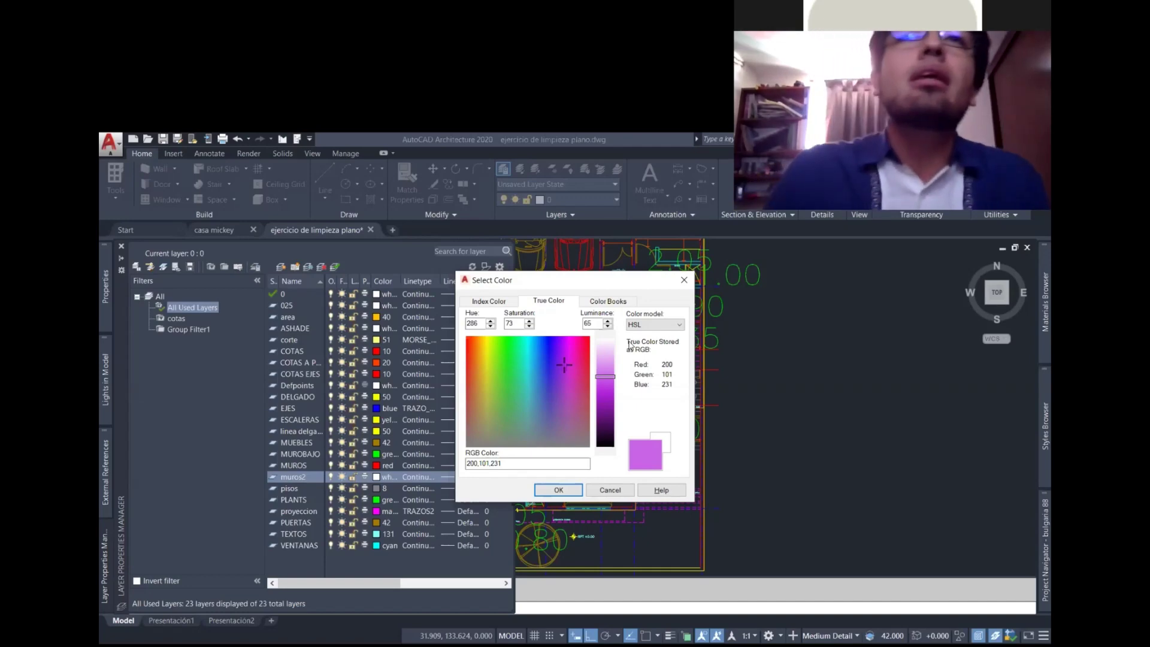
key("ctrl+Tab")
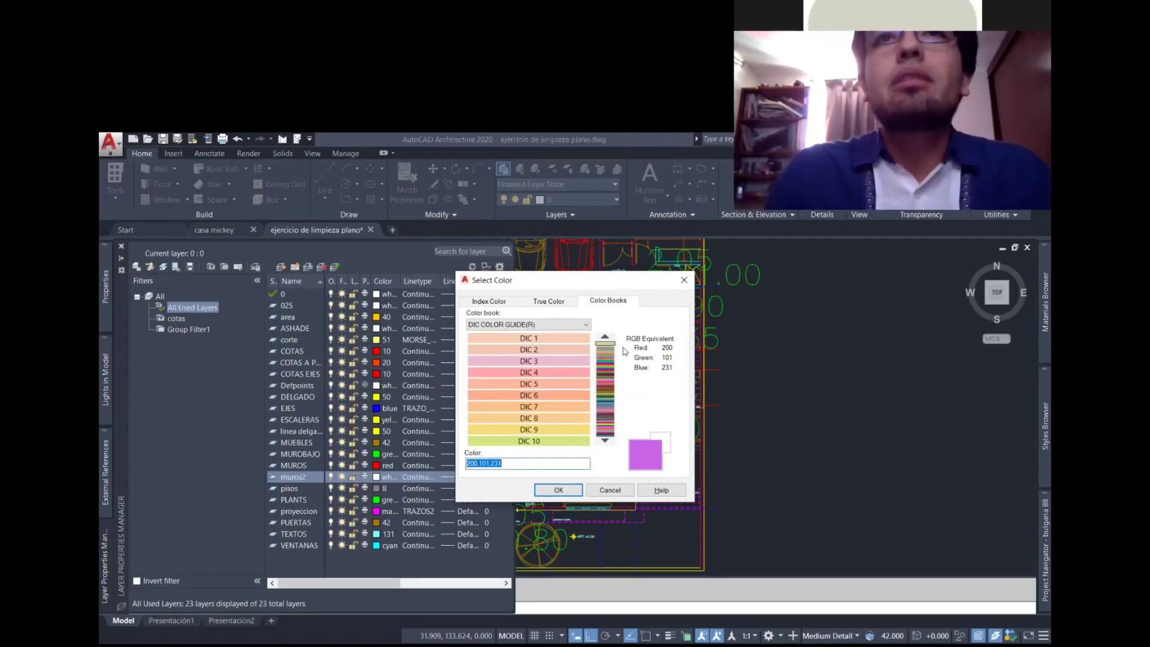
left_click_drag(612, 351, 612, 394)
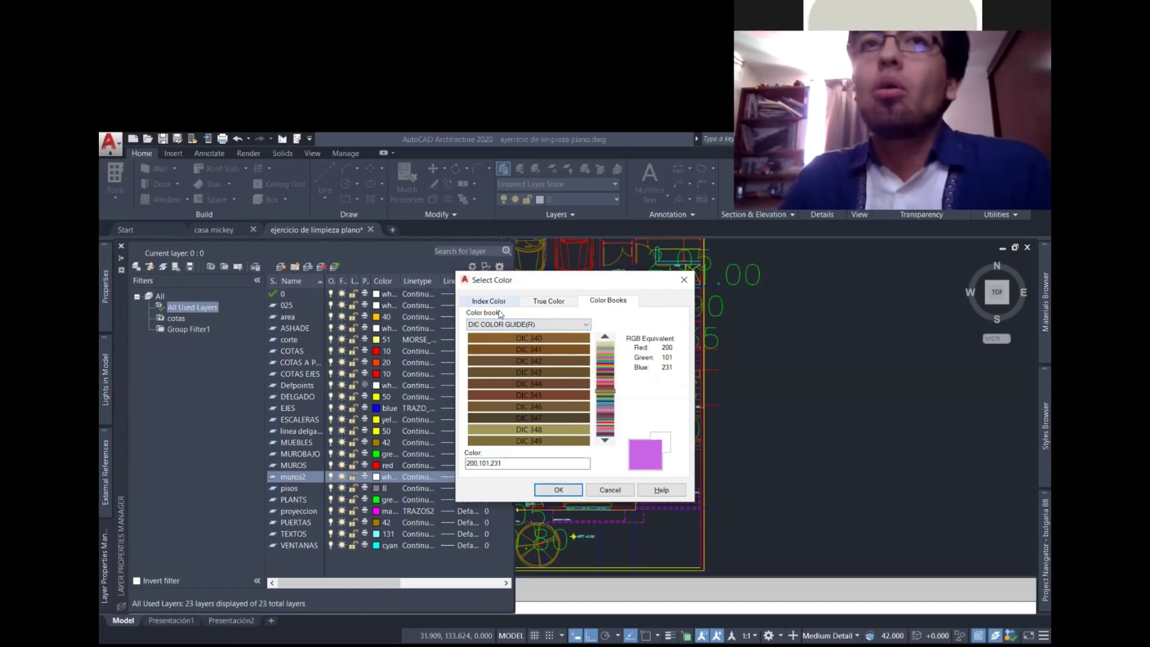
key("ctrl+shift+Tab")
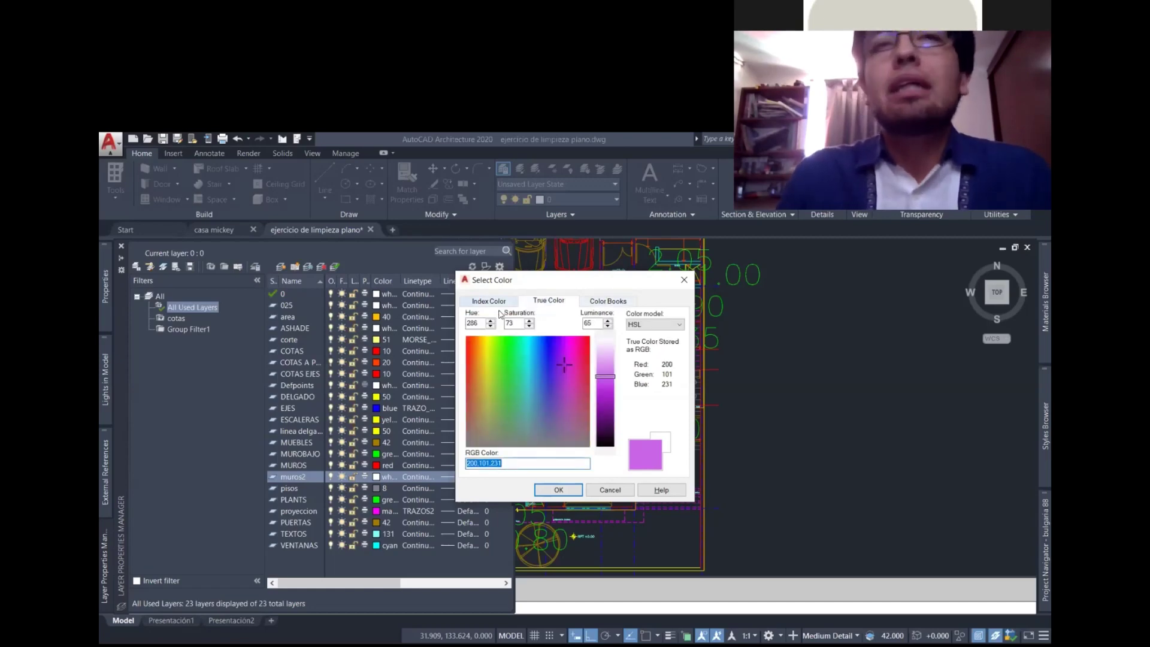
key("ctrl+shift+Tab")
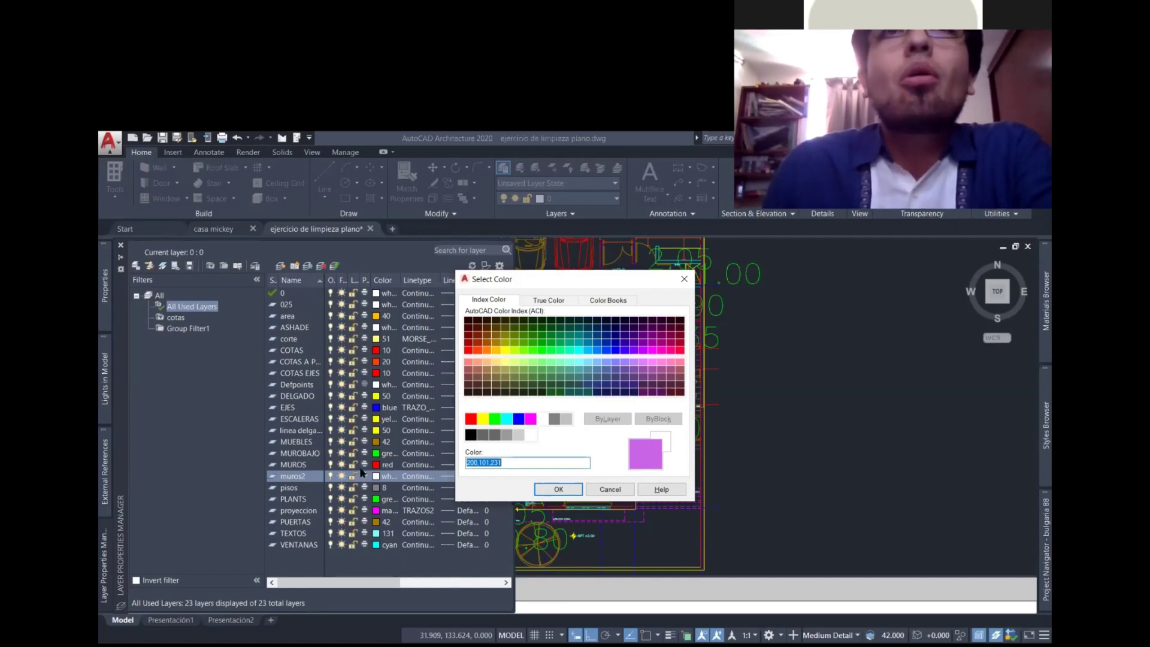
key("ctrl+a")
type("30")
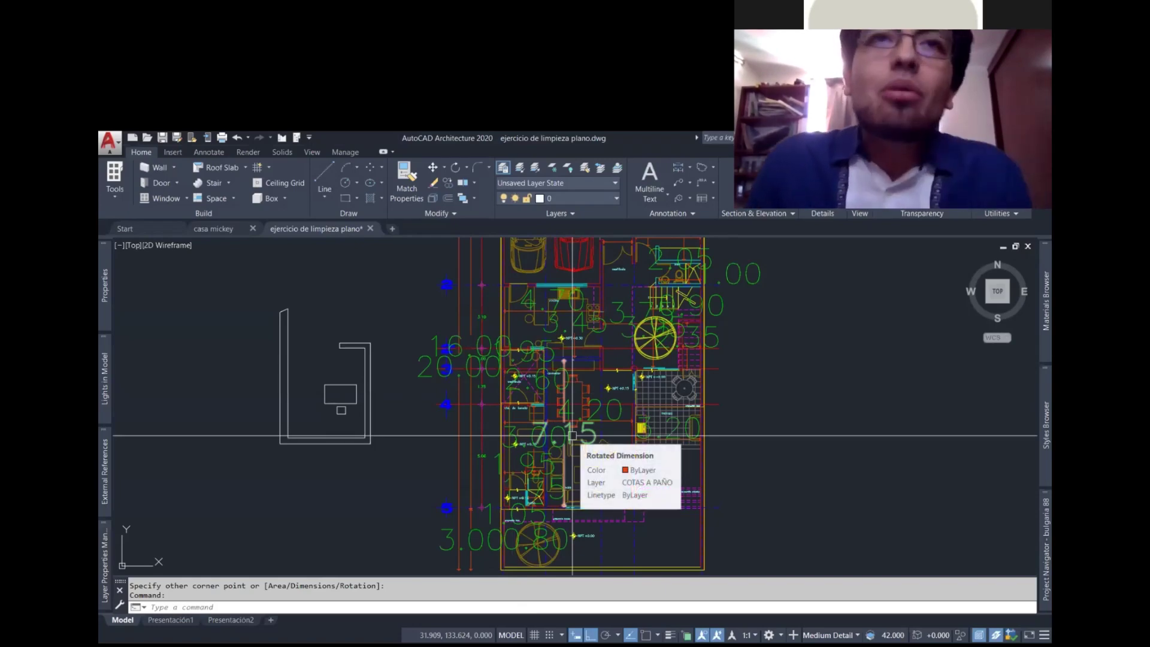
- Pan down to show the garage and set muros2 current from the layer dropdown
type("p")
key("Return")
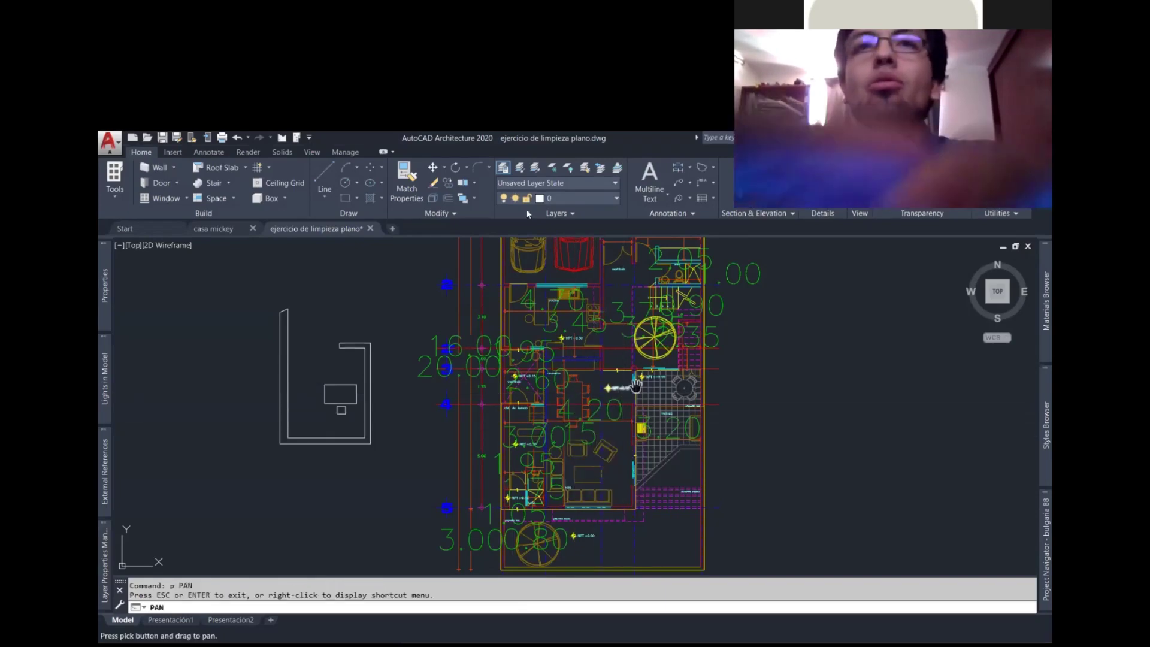
left_click_drag(659, 368, 641, 449)
key("Escape")
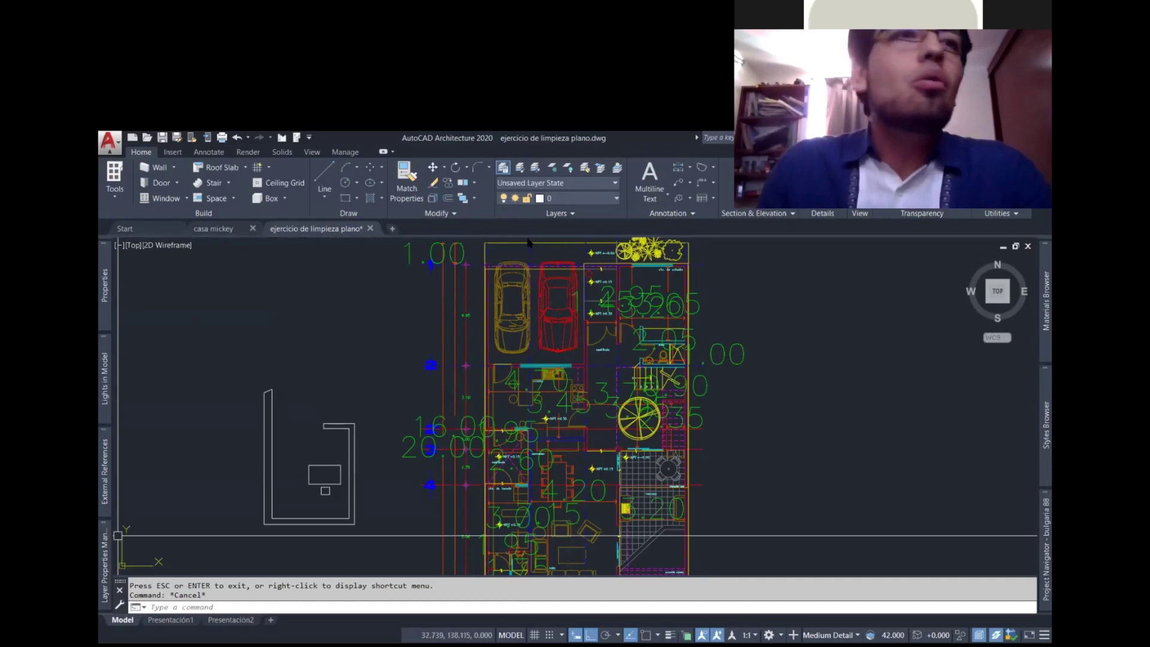
left_click(576, 197)
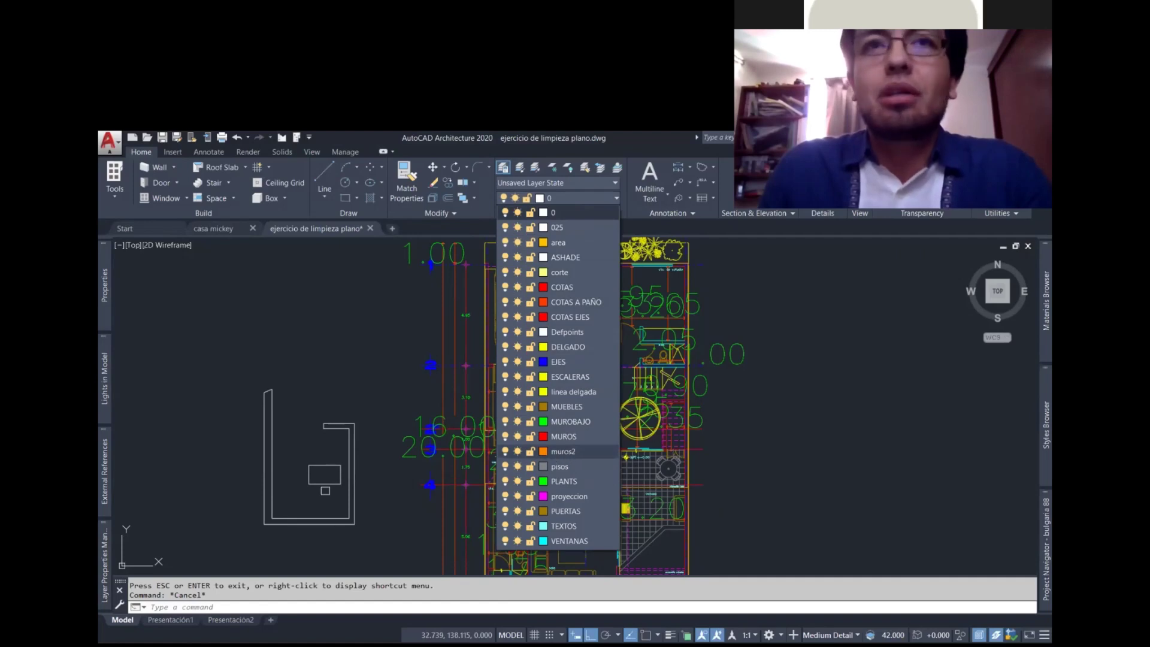
left_click(566, 451)
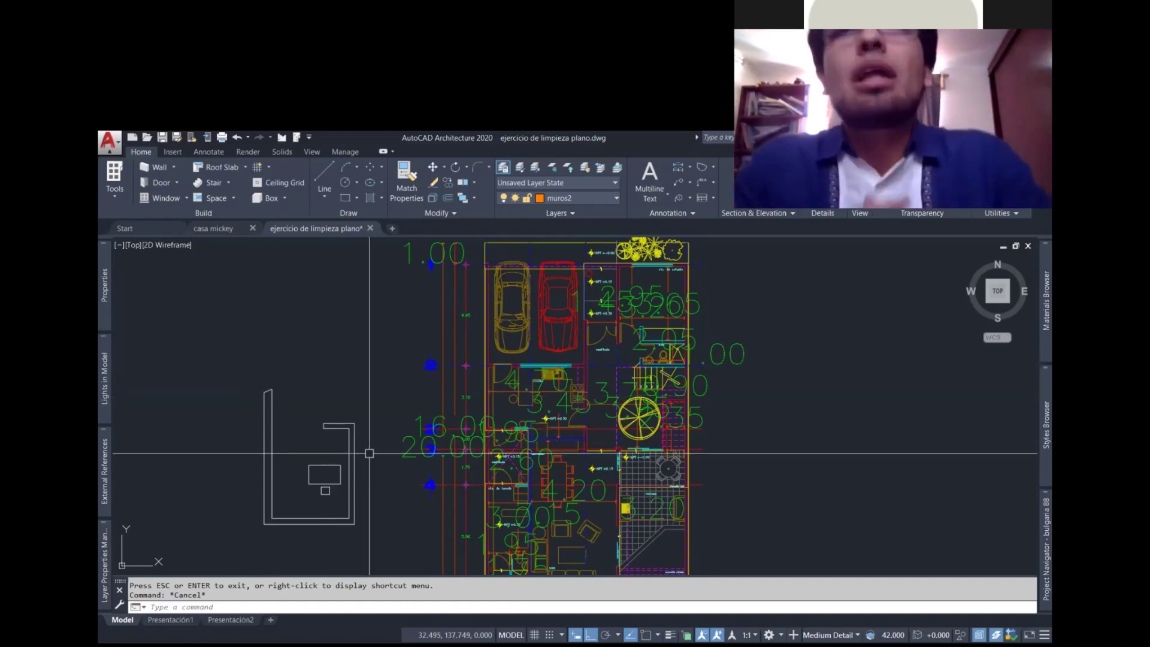
- Check the layer dropdown without changes, then reopen Layer Properties with LA
left_click(589, 199)
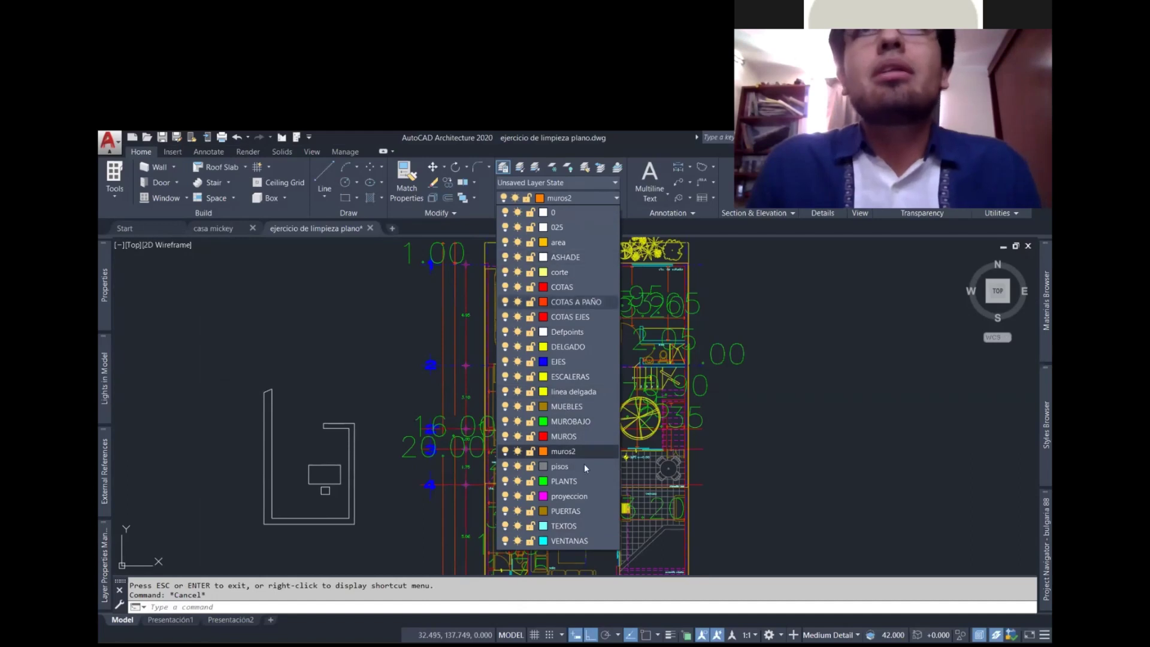
left_click(732, 423)
key("Escape")
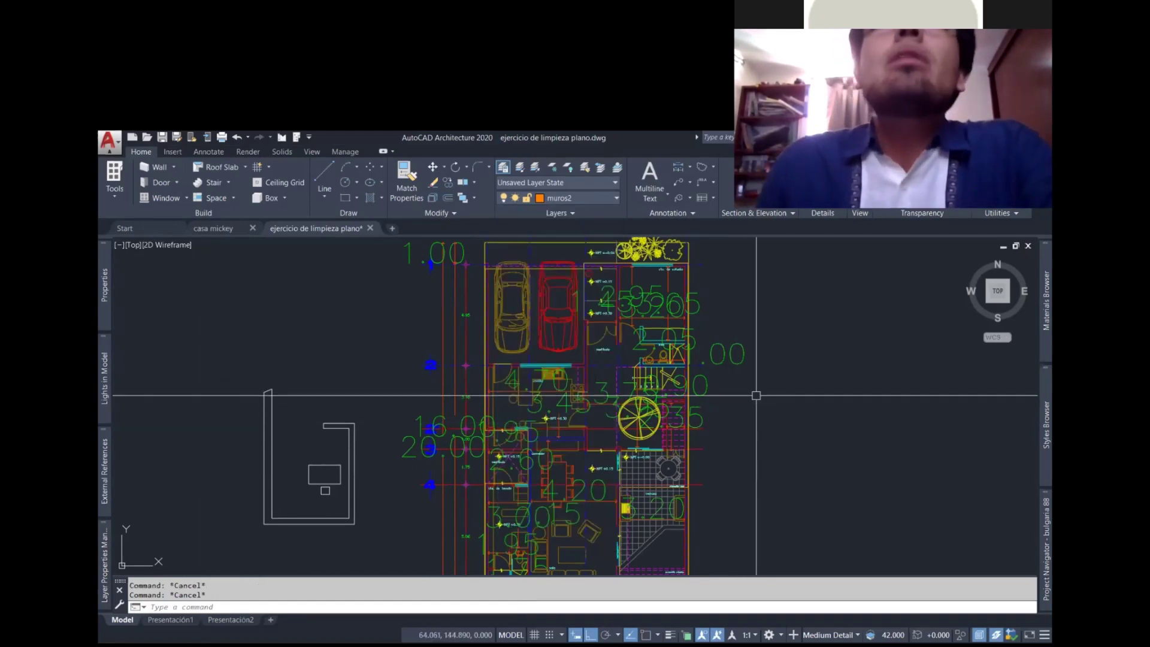
left_click(615, 196)
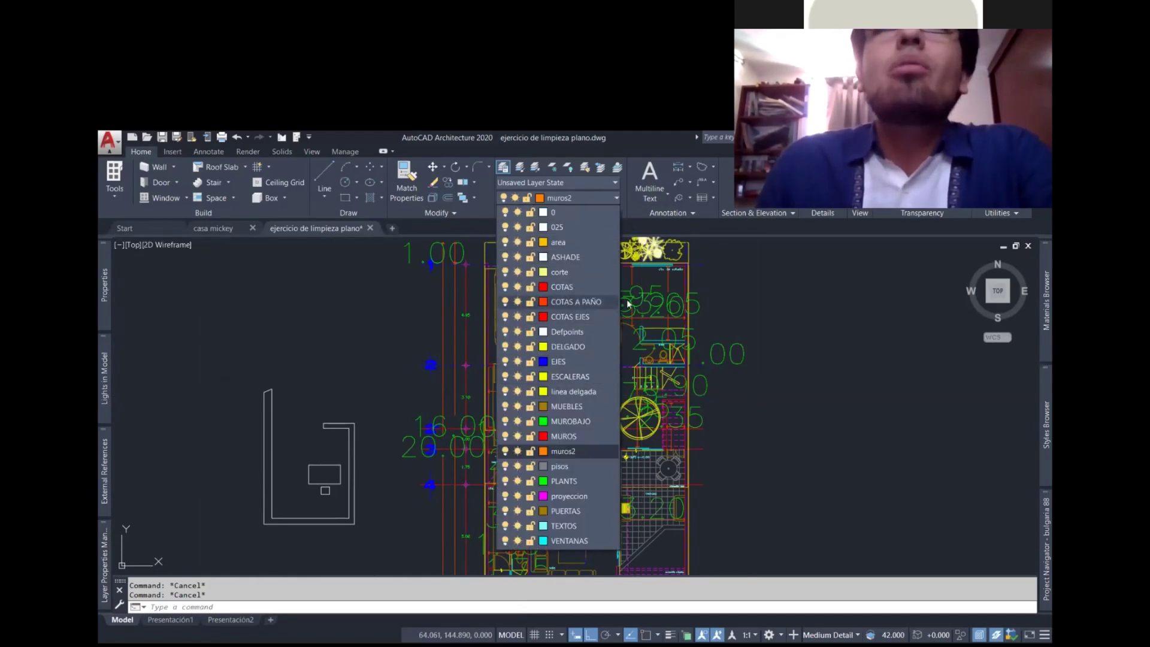
key("Escape")
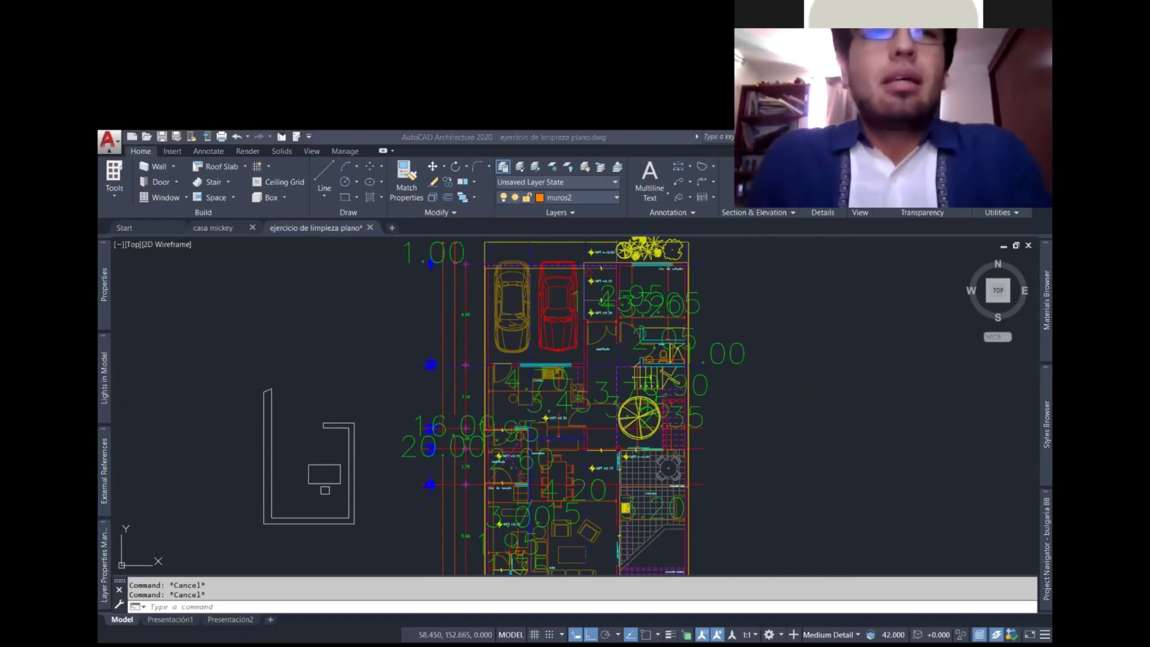
left_click(718, 492)
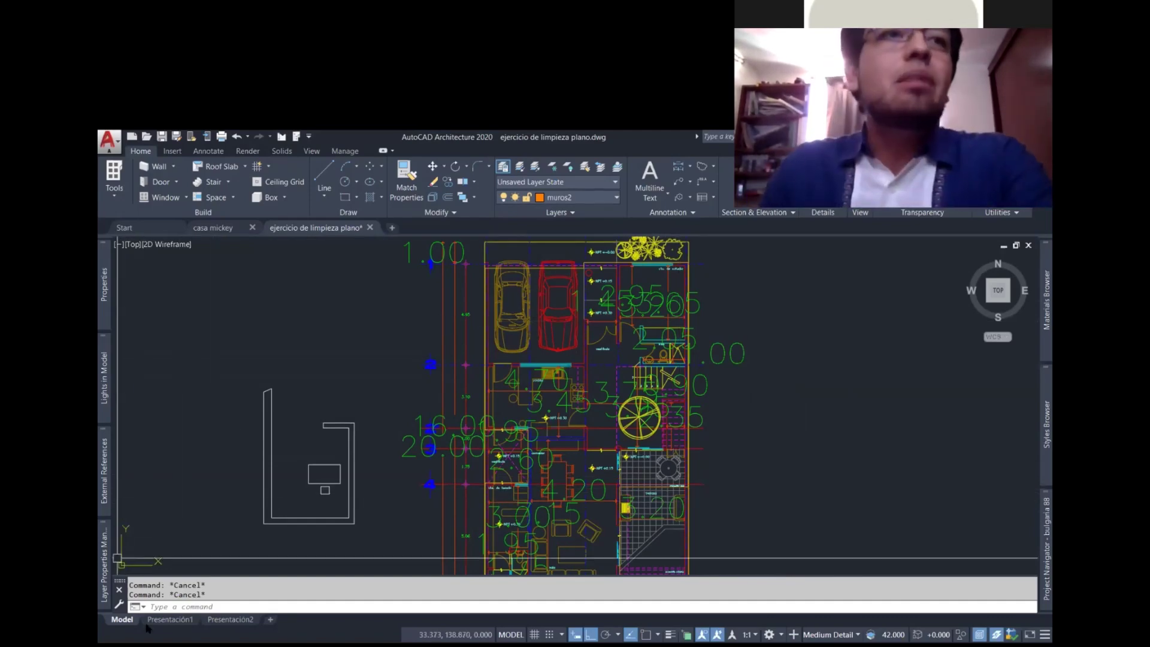
type("la")
key("Return")
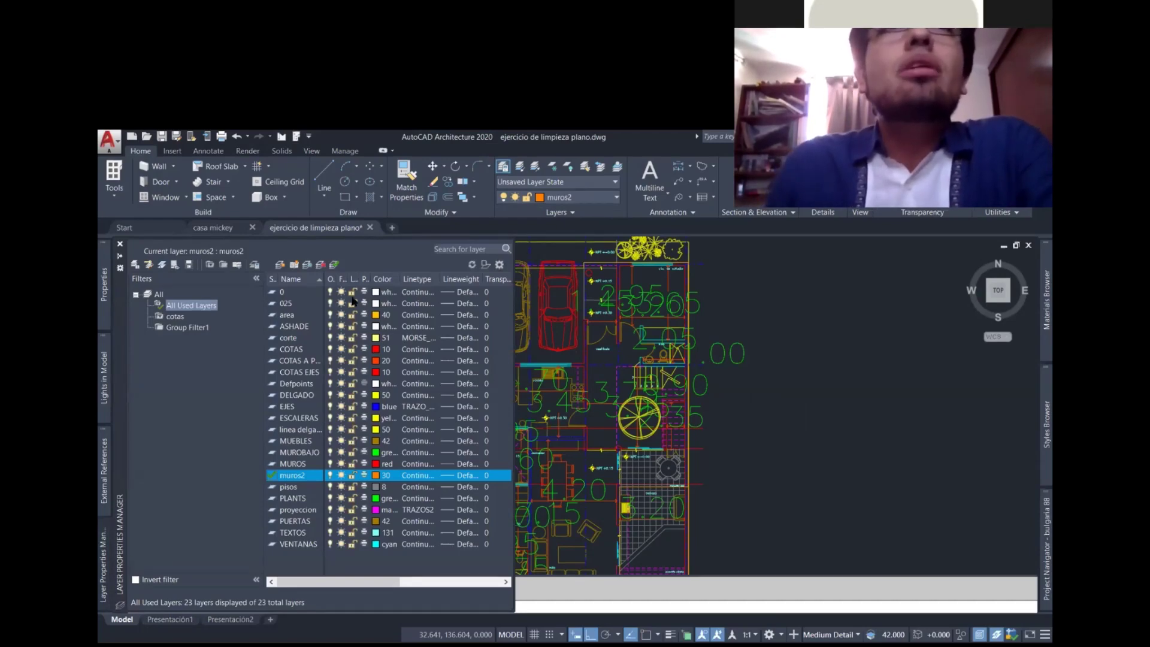
- View the quick layer dropdown with on, freeze and lock states, then close it
left_click(523, 198)
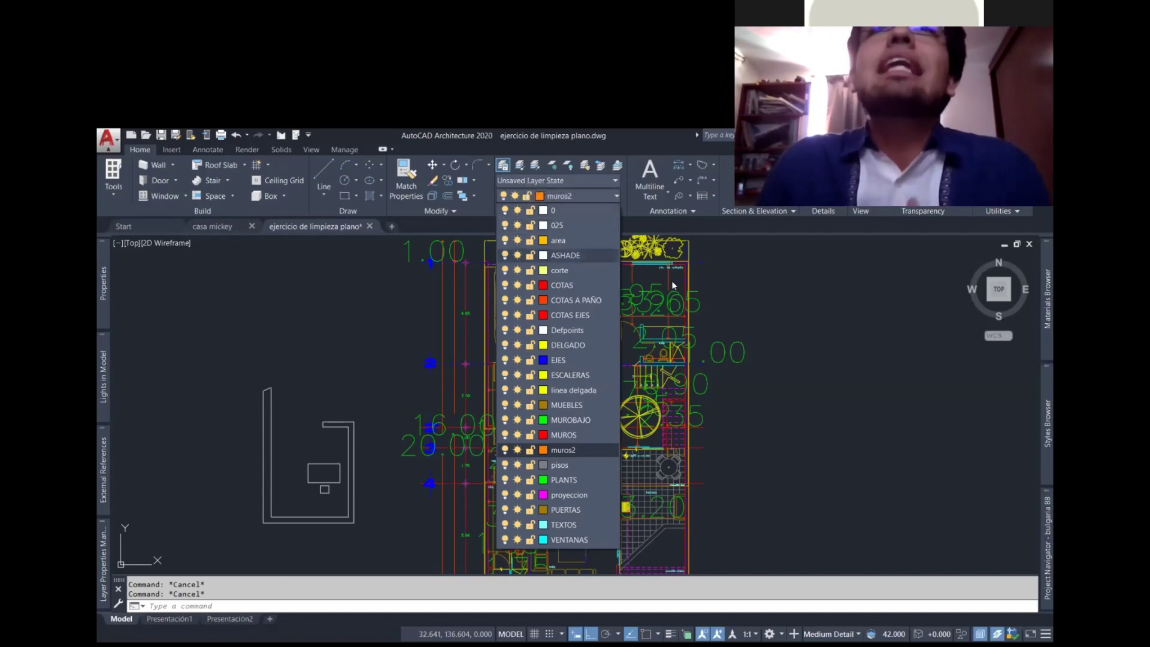
left_click(670, 283)
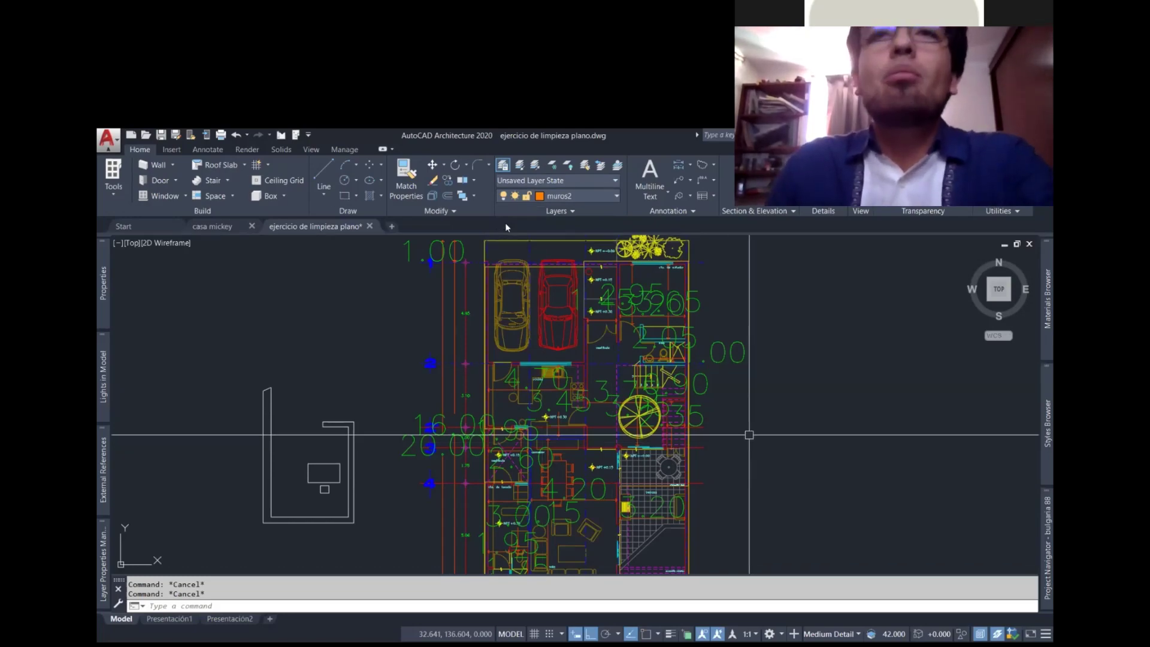
type("l")
key("Return")
left_click(780, 389)
left_click(780, 477)
left_click(857, 477)
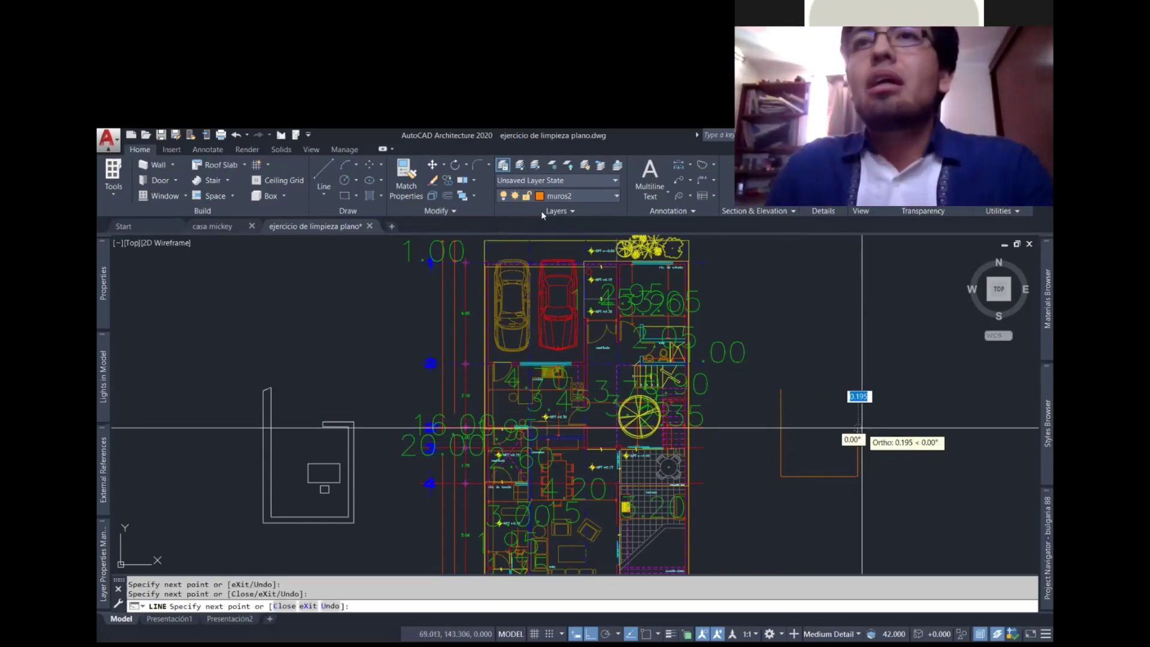
left_click(858, 428)
key("Escape")
key("Escape")
left_click(560, 196)
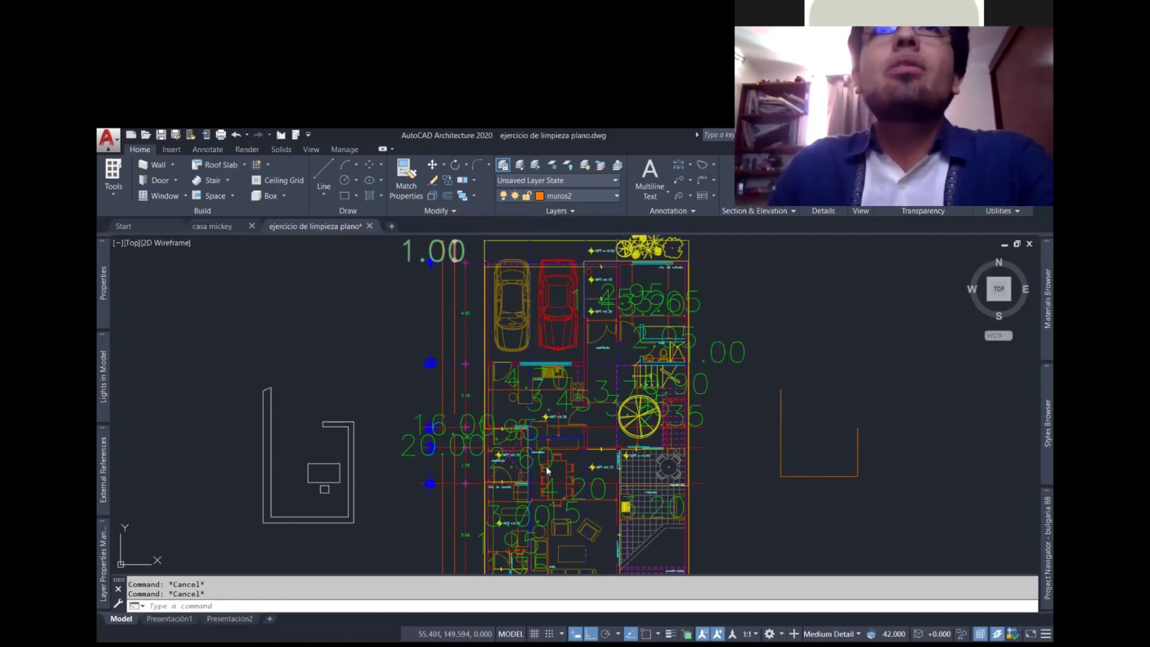
left_click(530, 449)
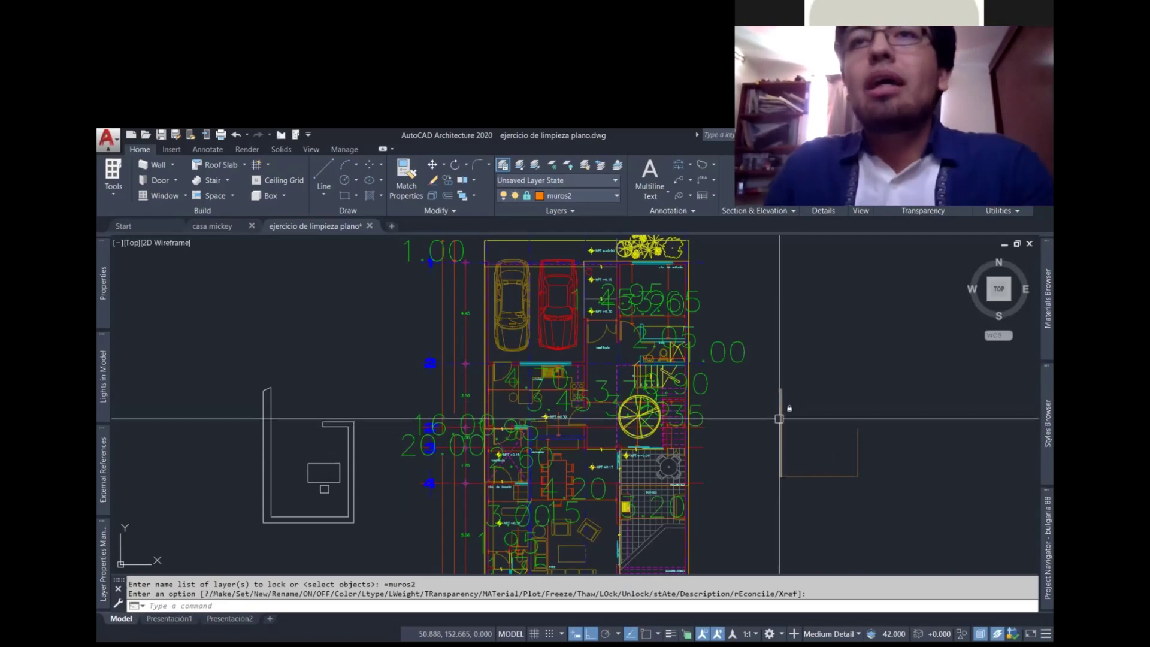
scroll(778, 417, "up", 4)
scroll(772, 425, "down", 1)
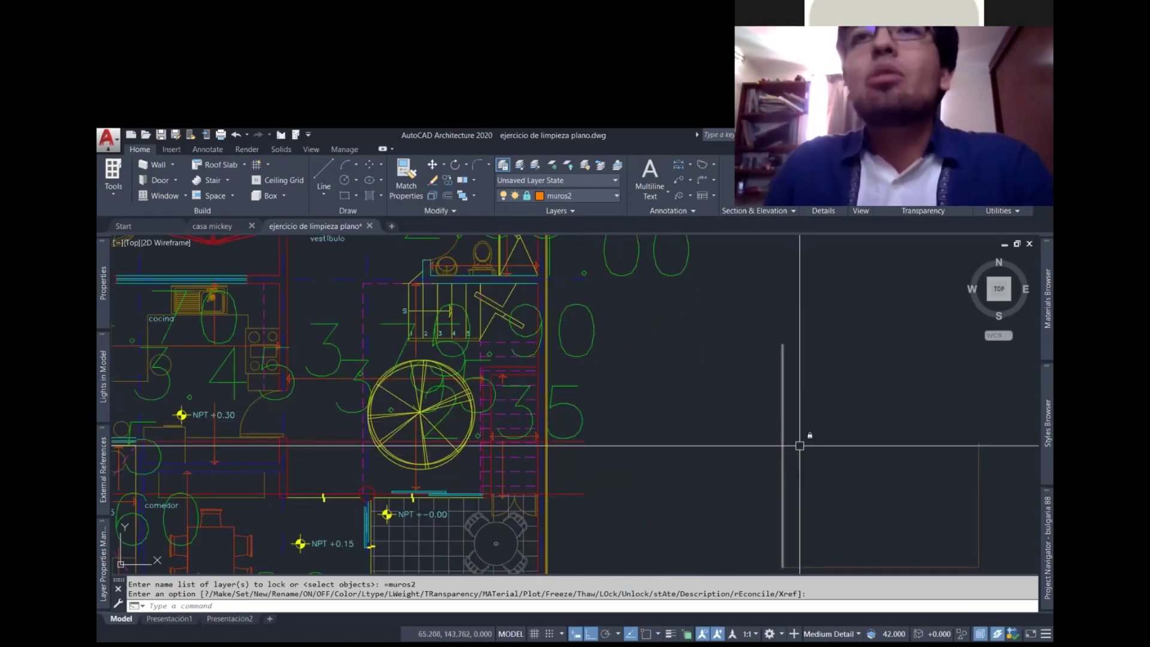
scroll(803, 419, "down", 1)
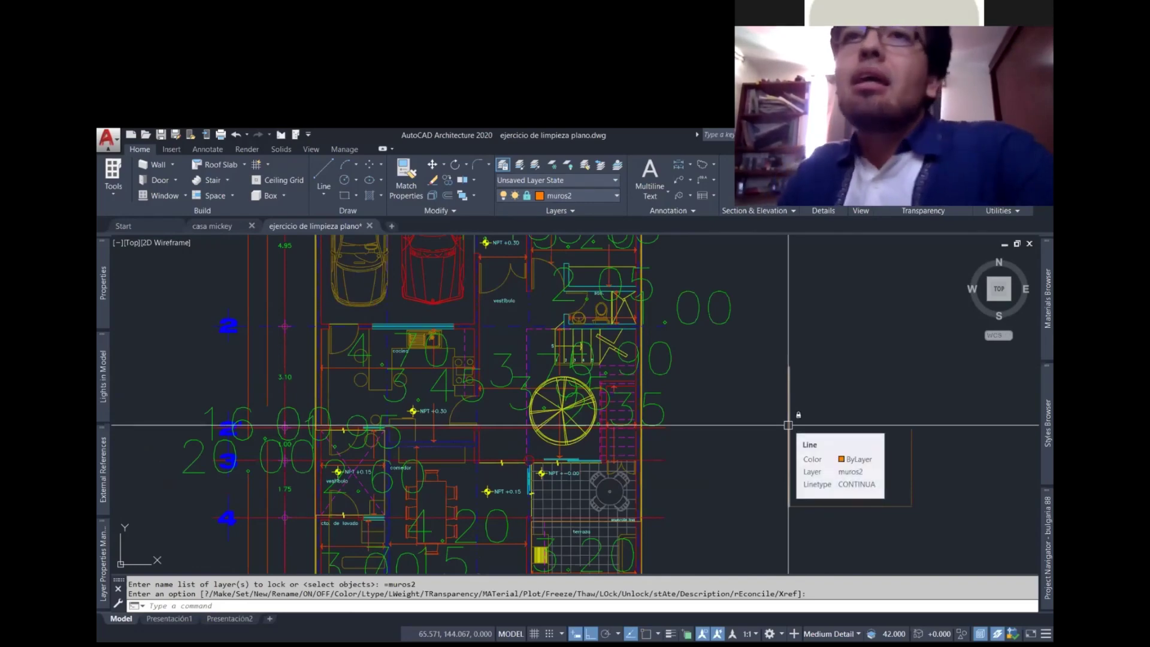
key("Escape")
type("e")
key("Return")
left_click(817, 472)
left_click(749, 470)
key("Escape")
key("Return")
left_click(919, 526)
left_click(821, 464)
type("m")
key("Return")
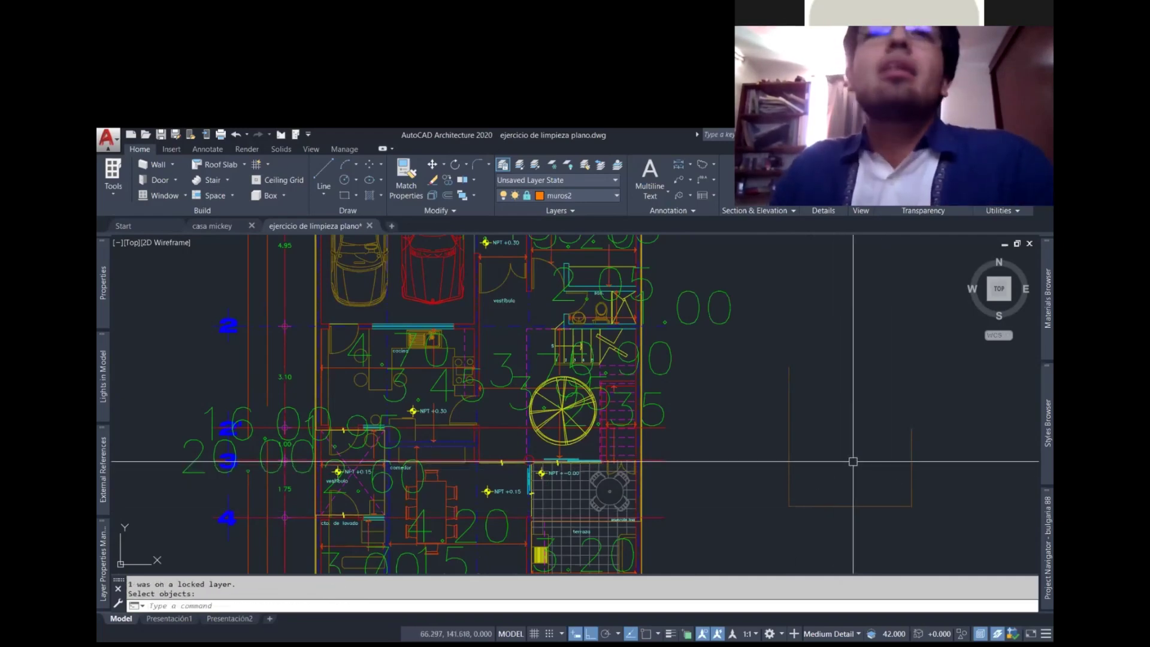
left_click(850, 474)
left_click(847, 501)
left_click(847, 411)
key("Escape")
key("Escape")
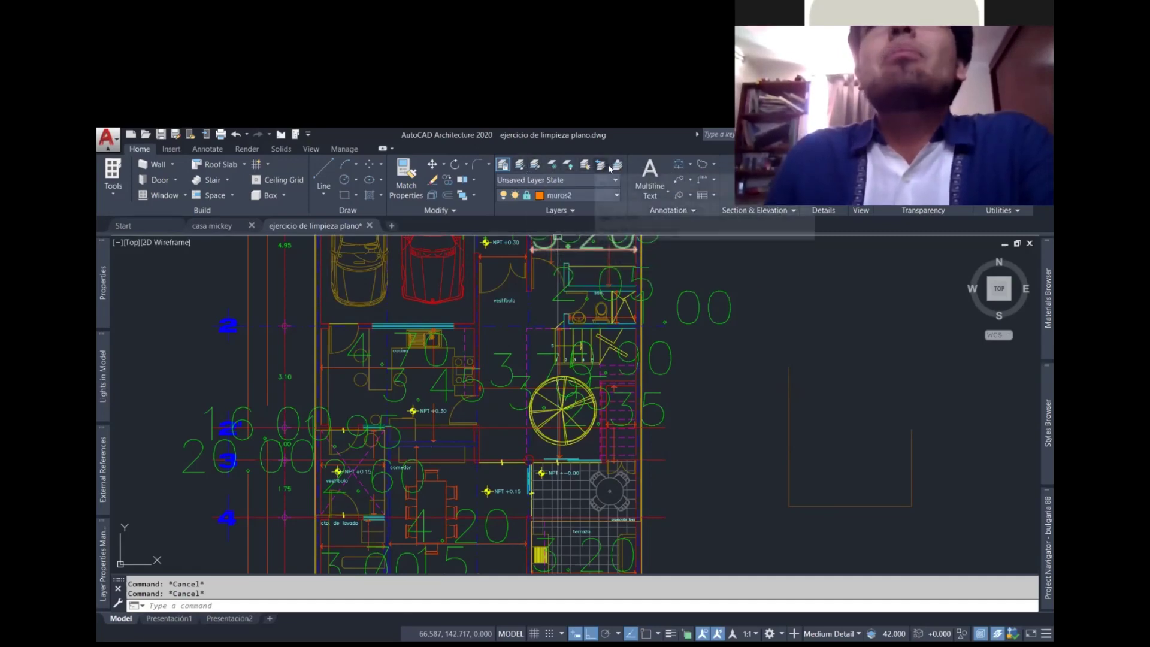
- Isolate the MUROS layer with LAYISO by picking a wall, leaving only walls visible
left_click(577, 213)
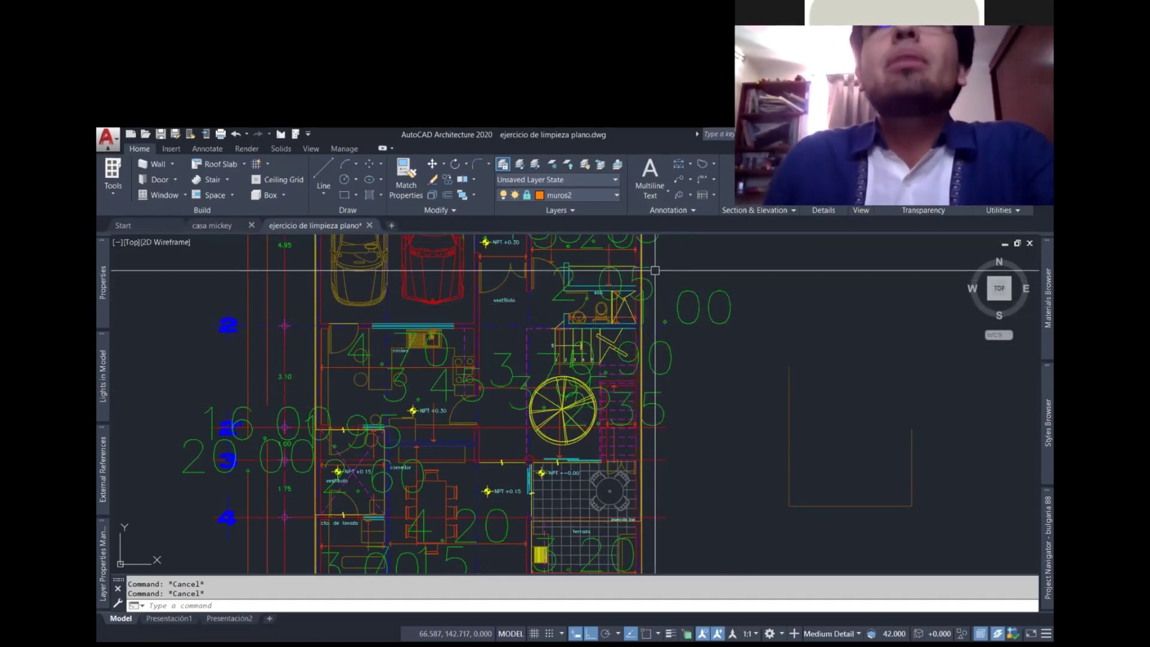
scroll(645, 256, "up", 4)
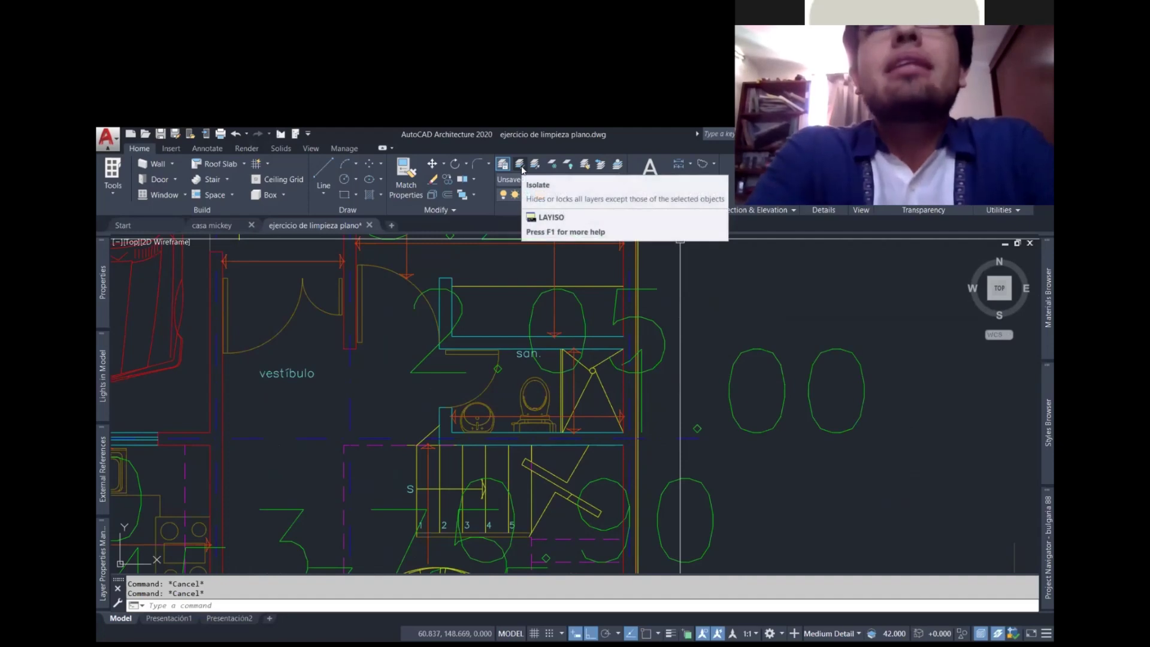
mouse_move(501, 164)
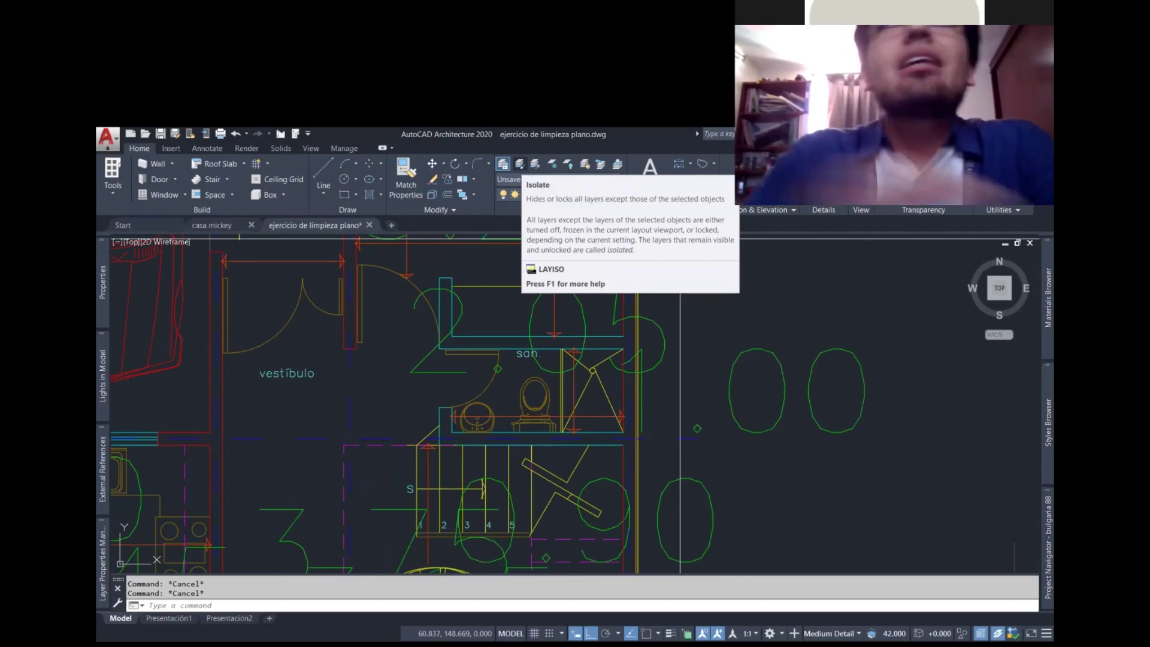
left_click(502, 164)
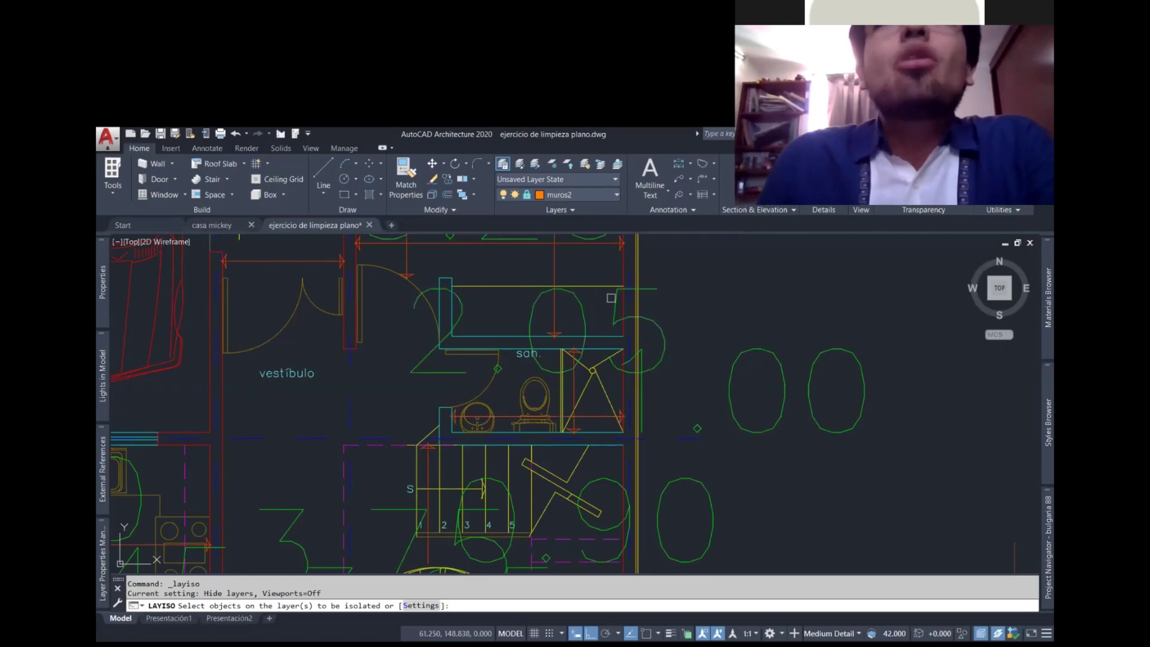
left_click(624, 278)
key("Return")
scroll(718, 344, "down", 5)
scroll(723, 352, "down", 6)
scroll(744, 372, "up", 2)
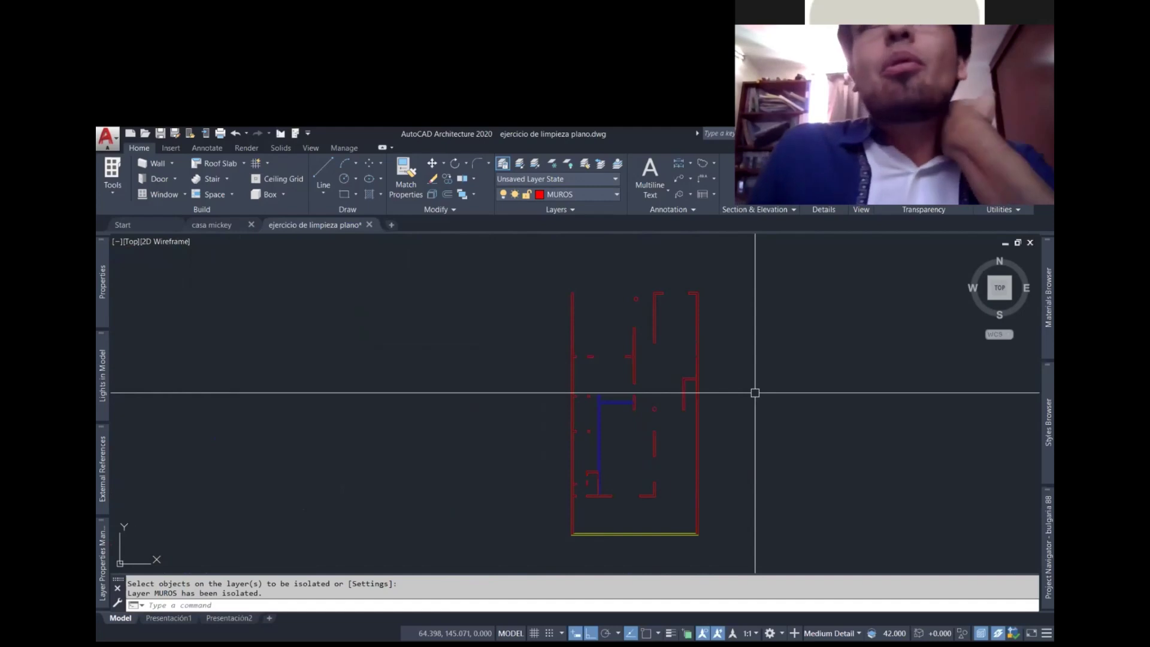
- Window-select every wall in the floor plan
scroll(600, 410, "up", 2)
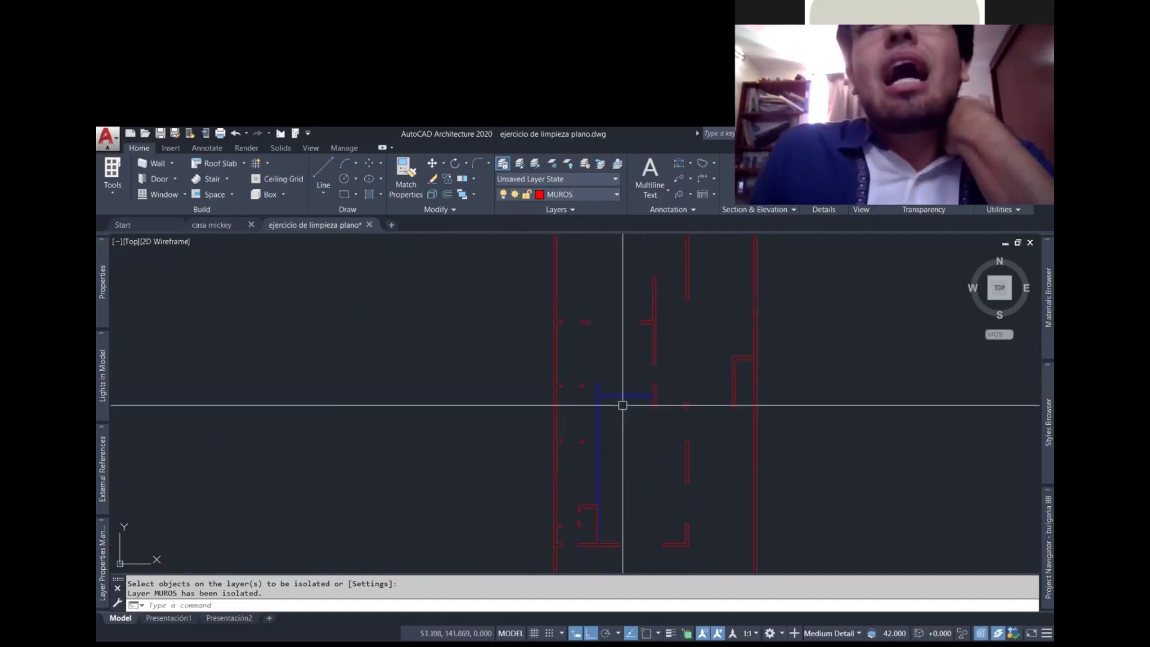
left_click(615, 396)
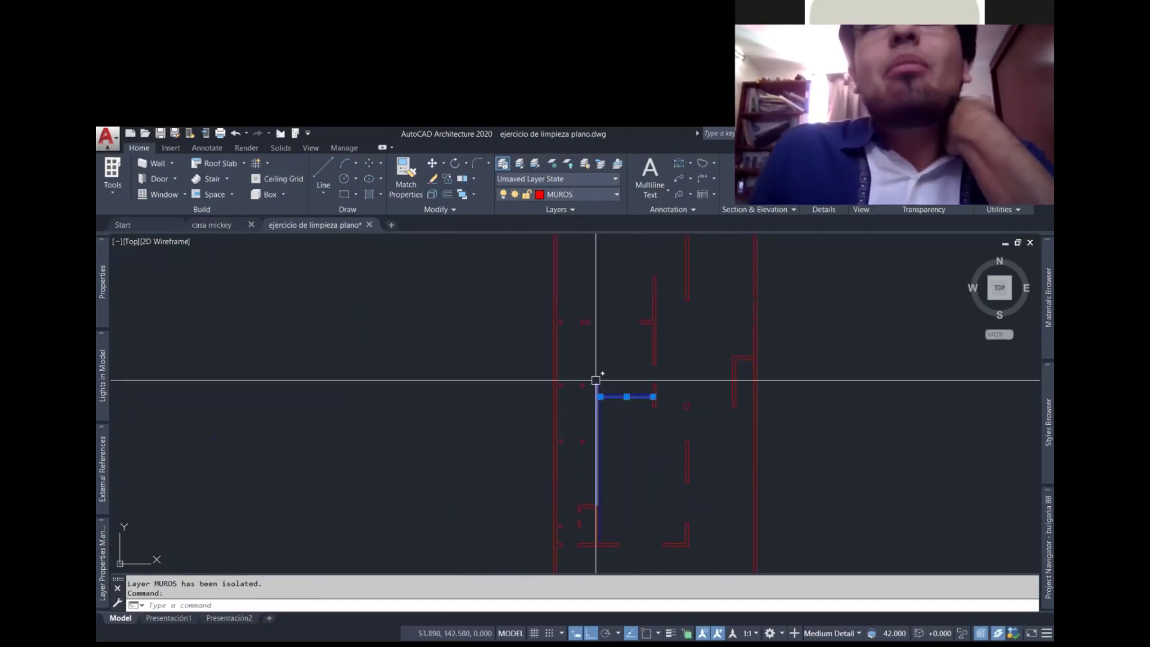
left_click(611, 375)
left_click(593, 398)
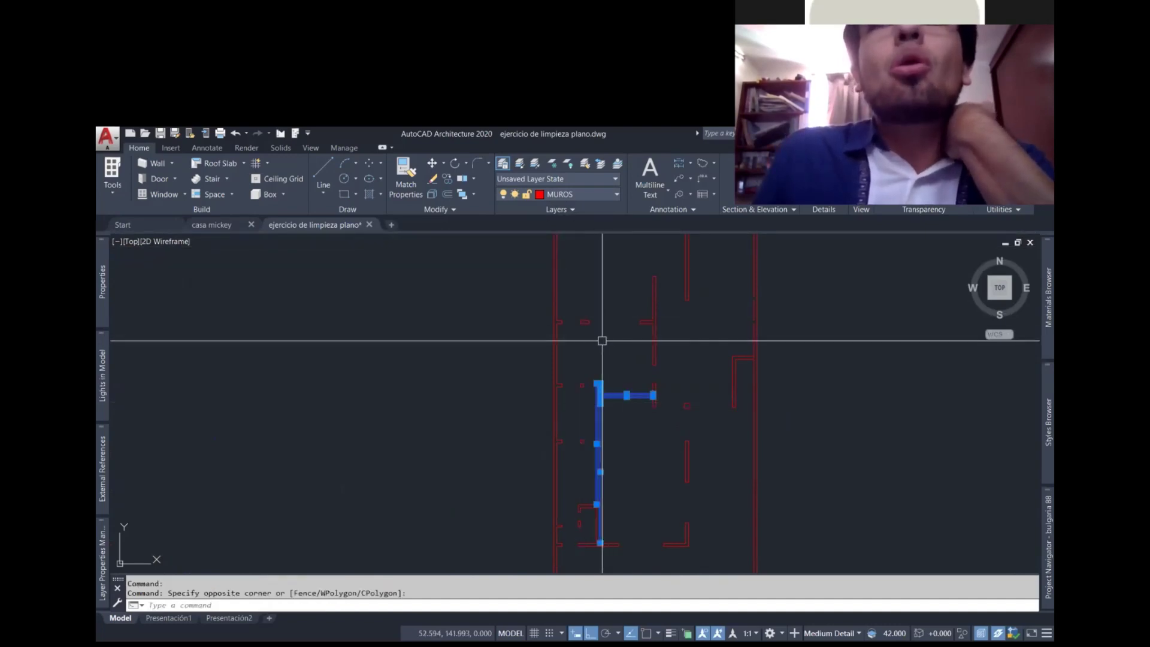
scroll(601, 340, "down", 4)
left_click(560, 285)
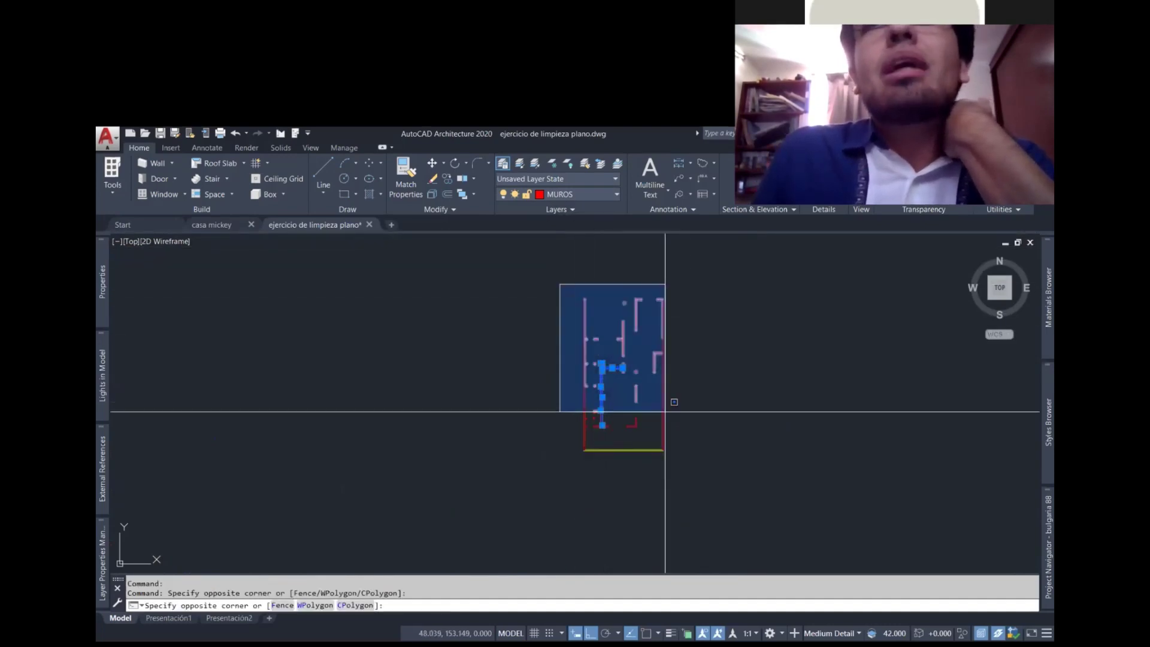
left_click(704, 459)
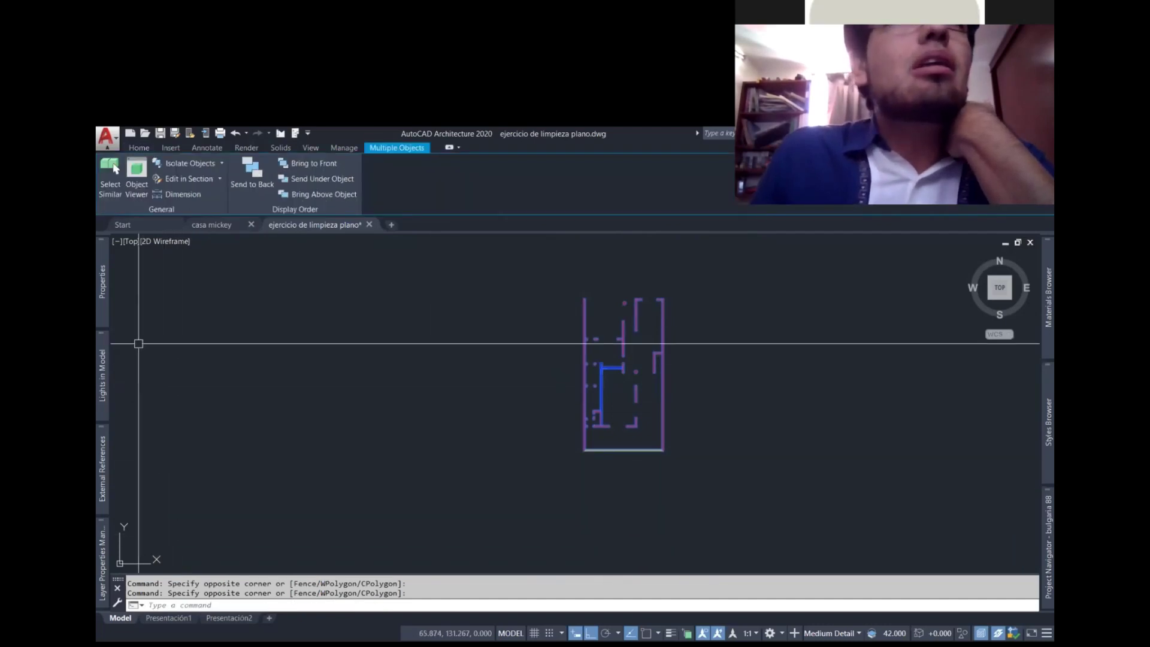
- Set the selected walls' colour to ByLayer so they show MUROS red, then deselect
scroll(663, 321, "up", 4)
scroll(667, 321, "up", 2)
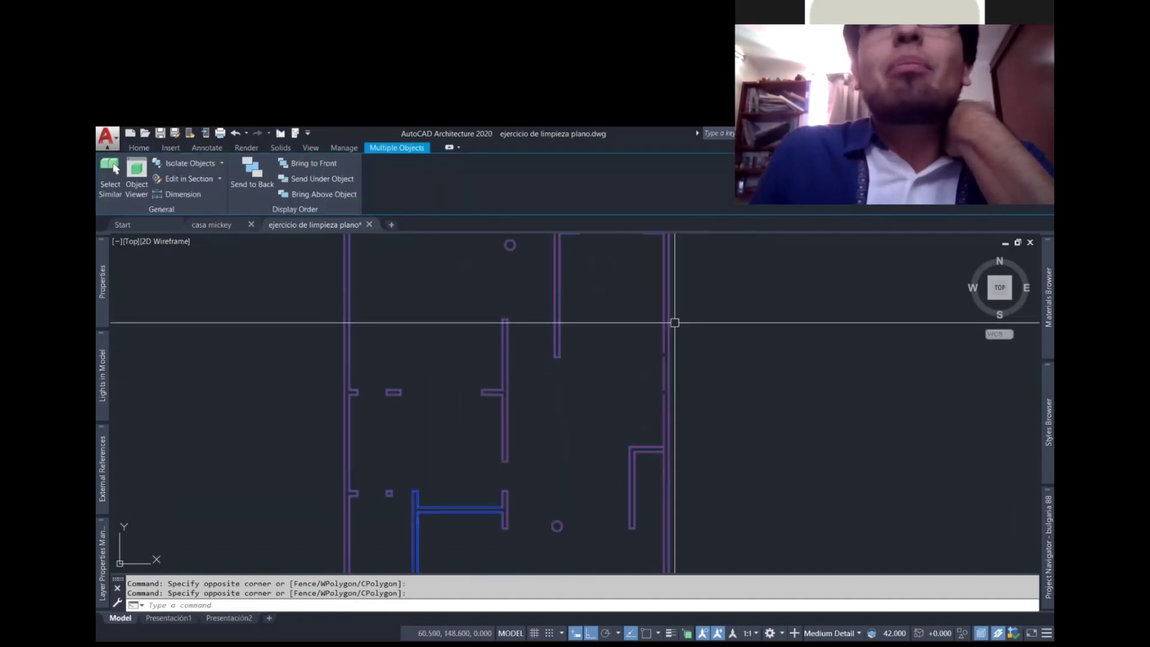
scroll(567, 397, "down", 5)
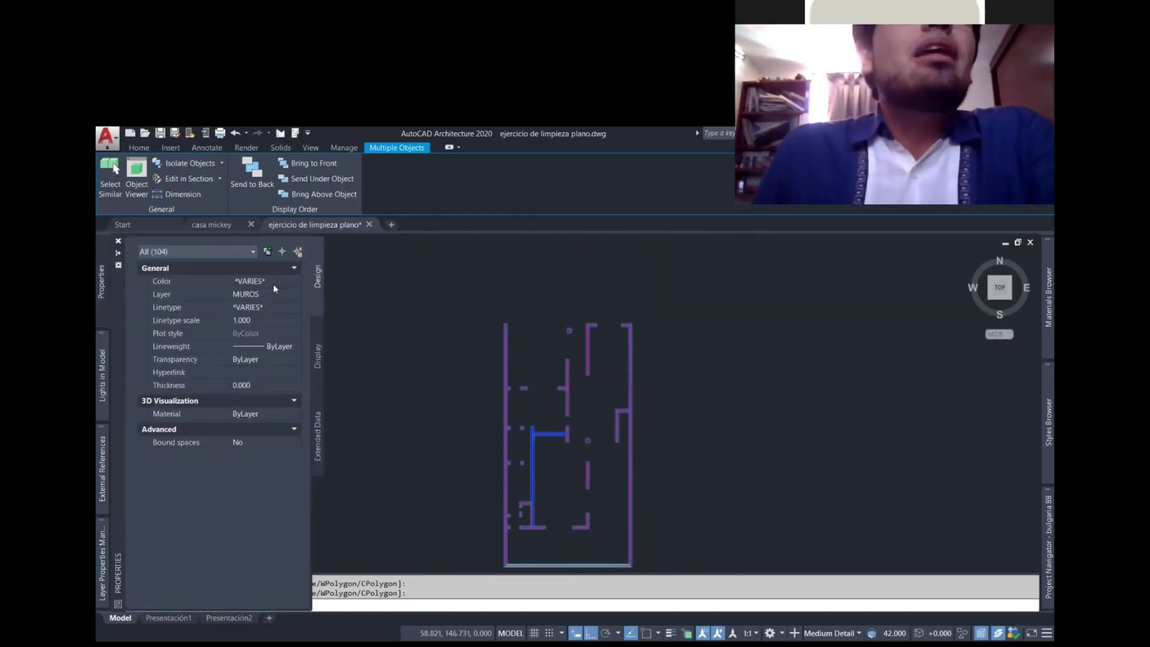
left_click(273, 283)
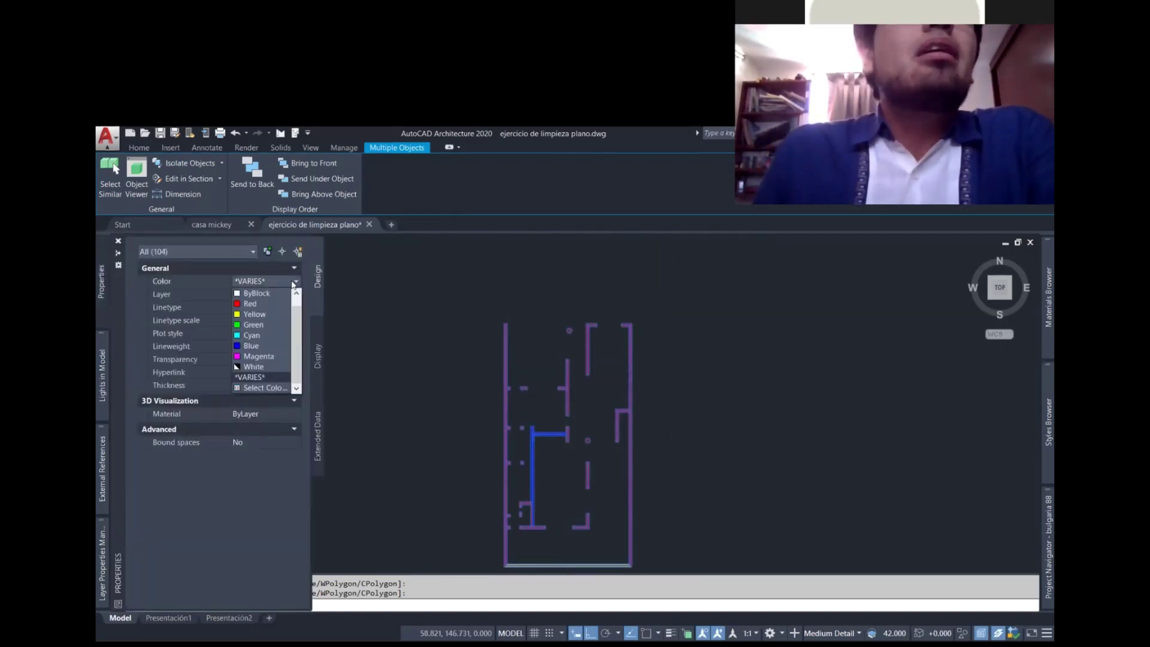
scroll(261, 295, "up", 1)
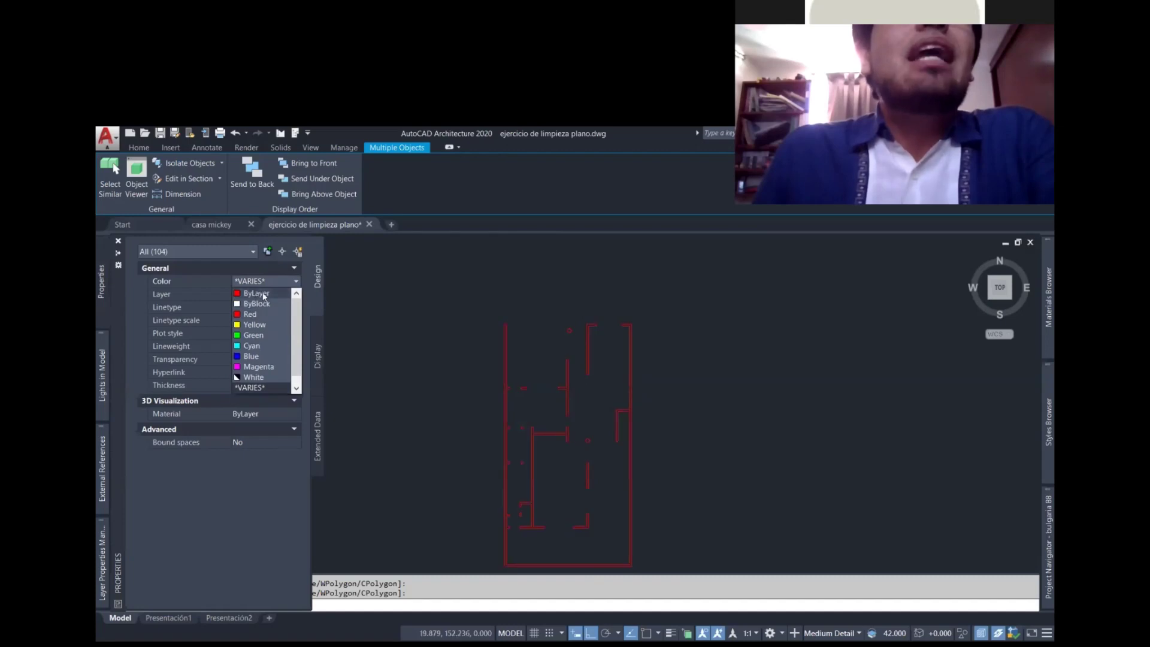
left_click(263, 294)
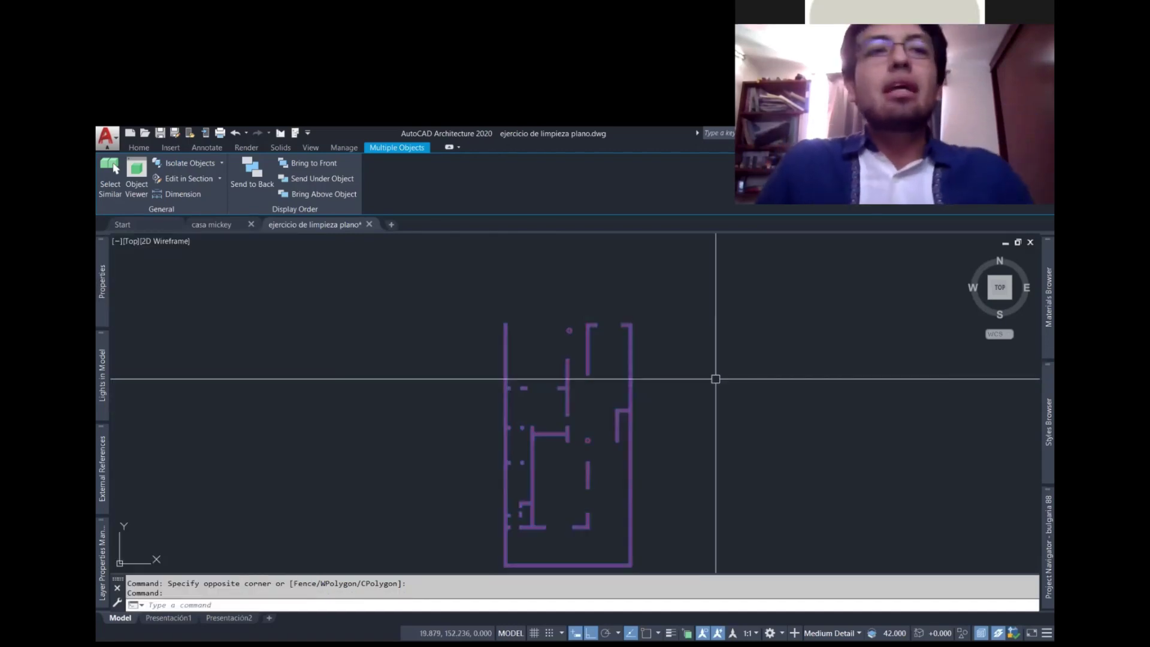
key("Escape")
type("p")
key("Return")
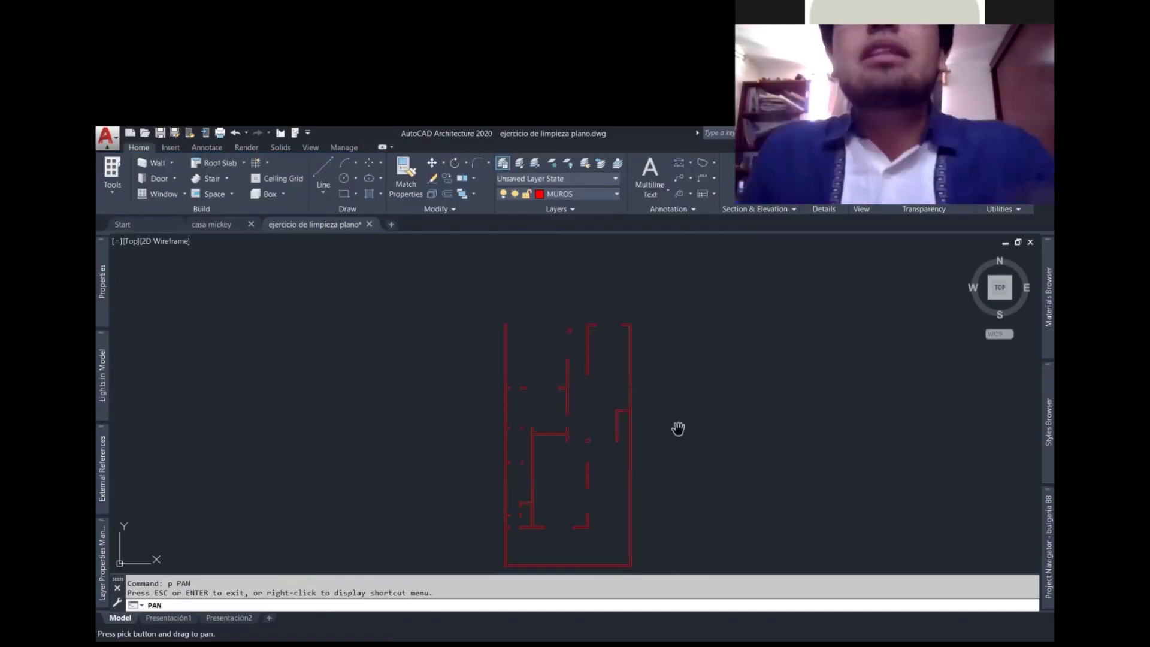
- Reposition the red-wall plan in view and open the Plot dialog (DWG To PDF, 1_50.ctb)
left_click_drag(677, 428, 665, 385)
key("Escape")
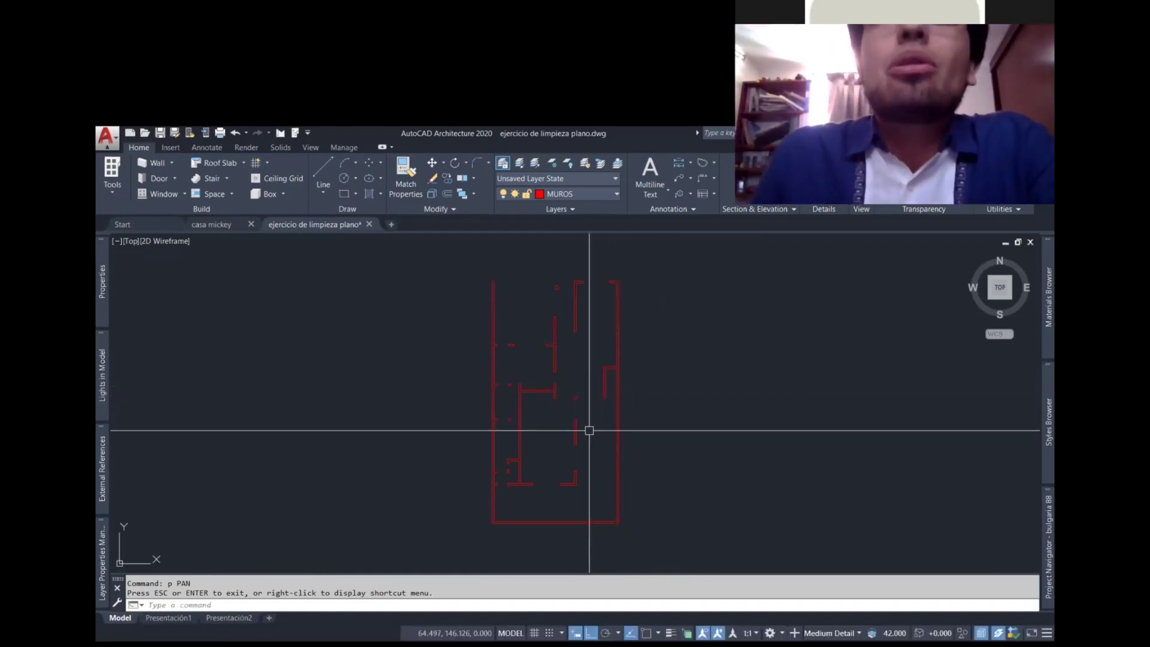
scroll(590, 493, "up", 2)
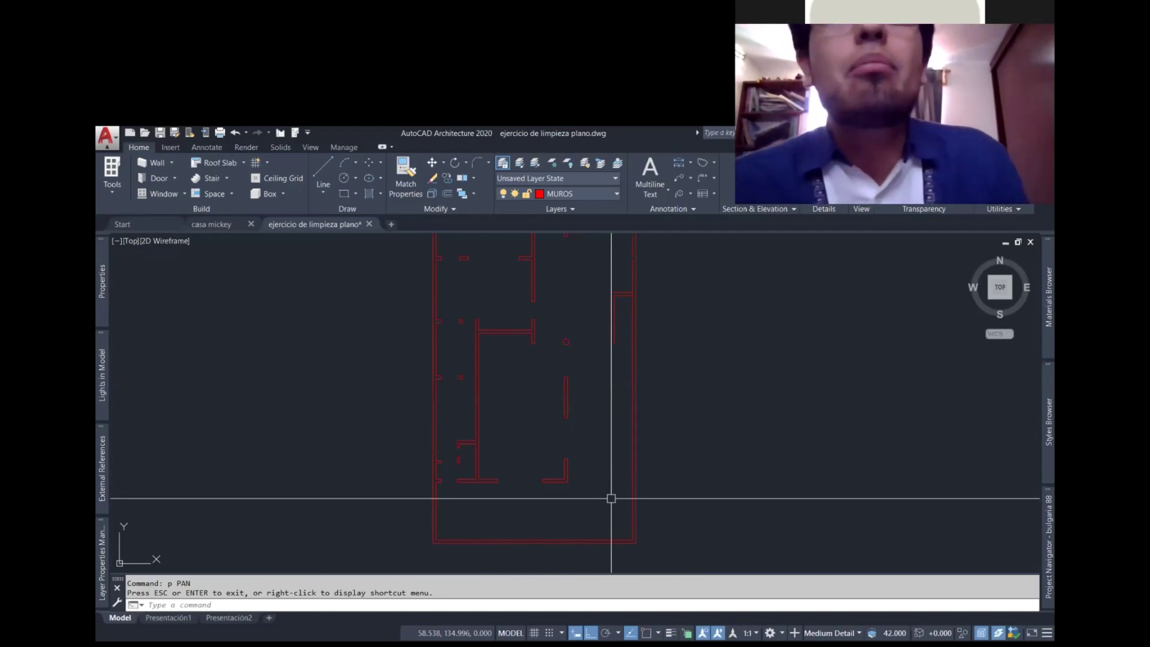
scroll(577, 497, "up", 2)
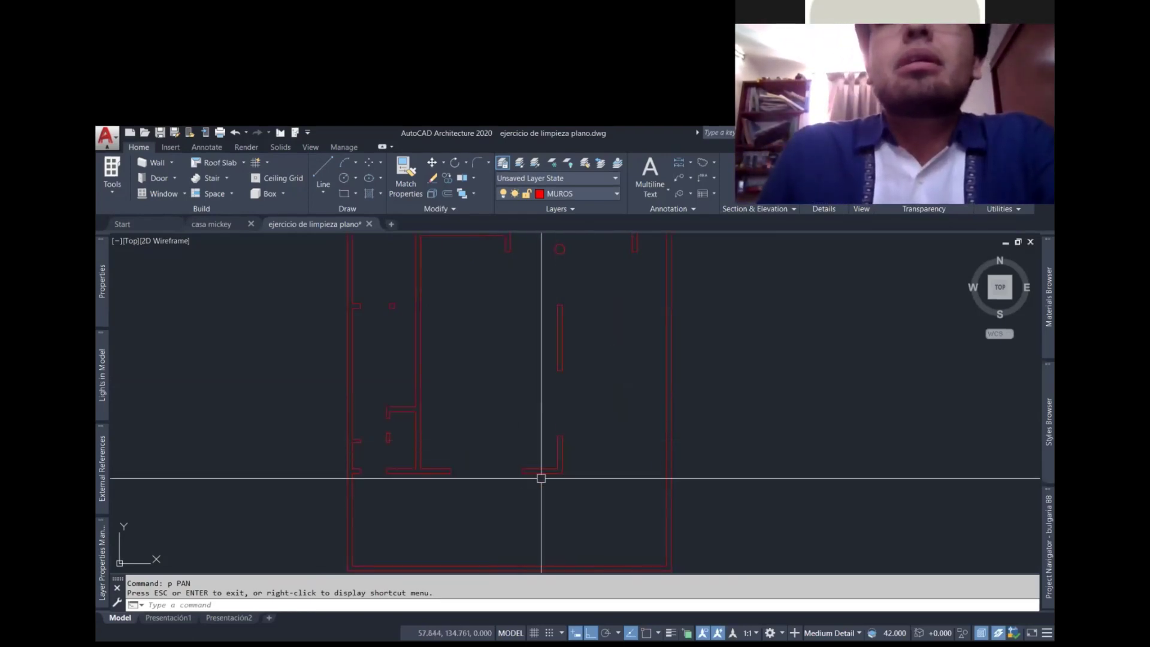
scroll(500, 406, "down", 2)
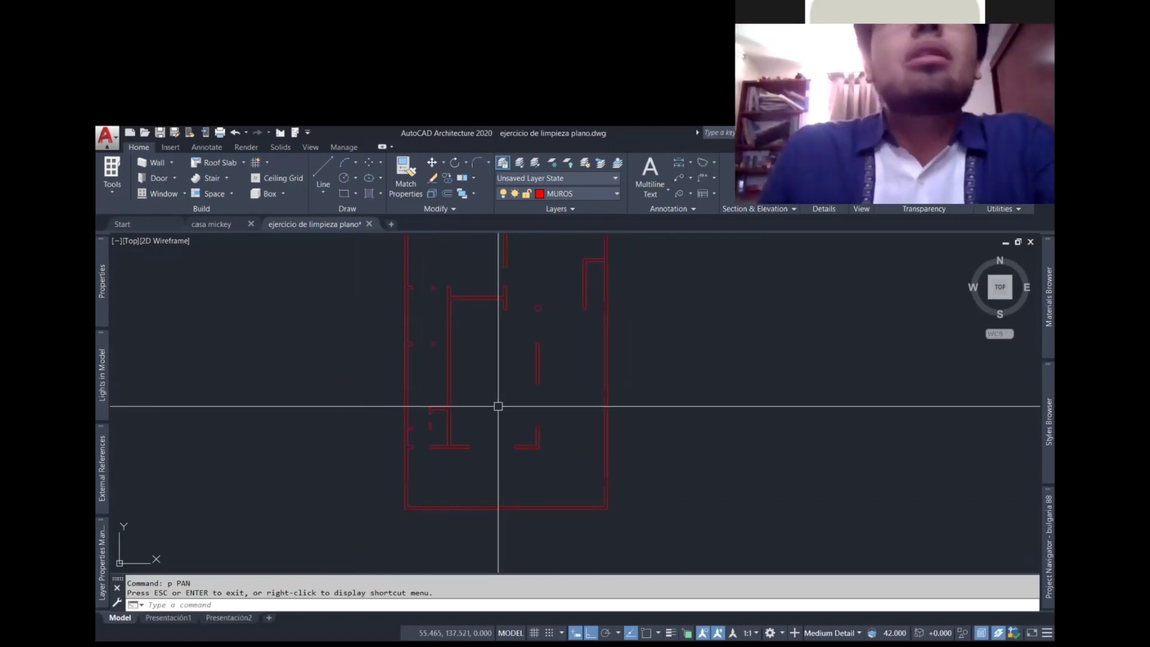
key("Return")
mouse_move(513, 360)
left_mouse_down()
mouse_move(538, 473)
mouse_move(488, 478)
mouse_move(570, 421)
left_mouse_up()
key("Escape")
scroll(579, 443, "down", 4)
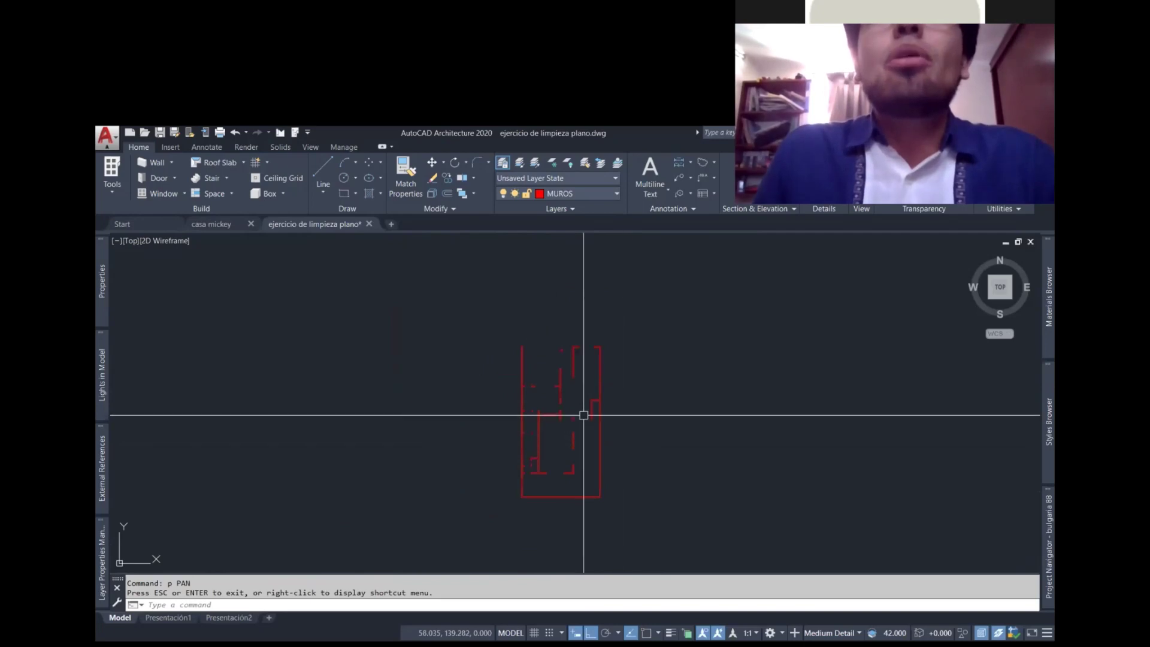
scroll(587, 406, "up", 2)
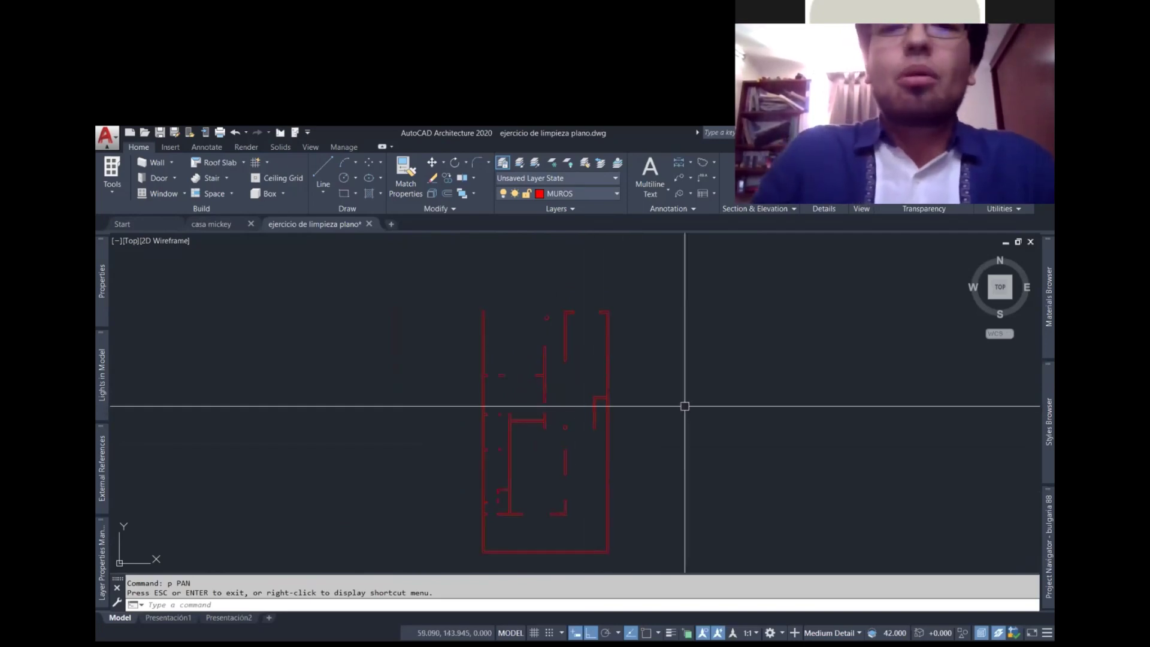
key("ctrl+p")
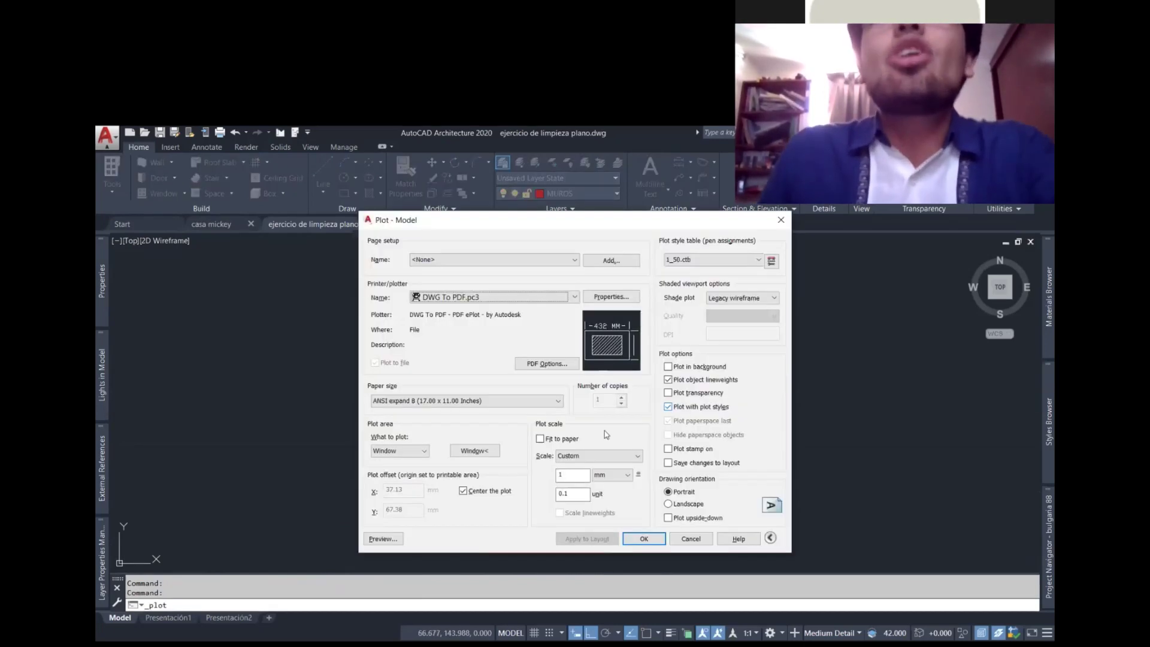
- Preview the plot past the scale warning, inspect the black-line sheet, then close the preview
left_click(395, 539)
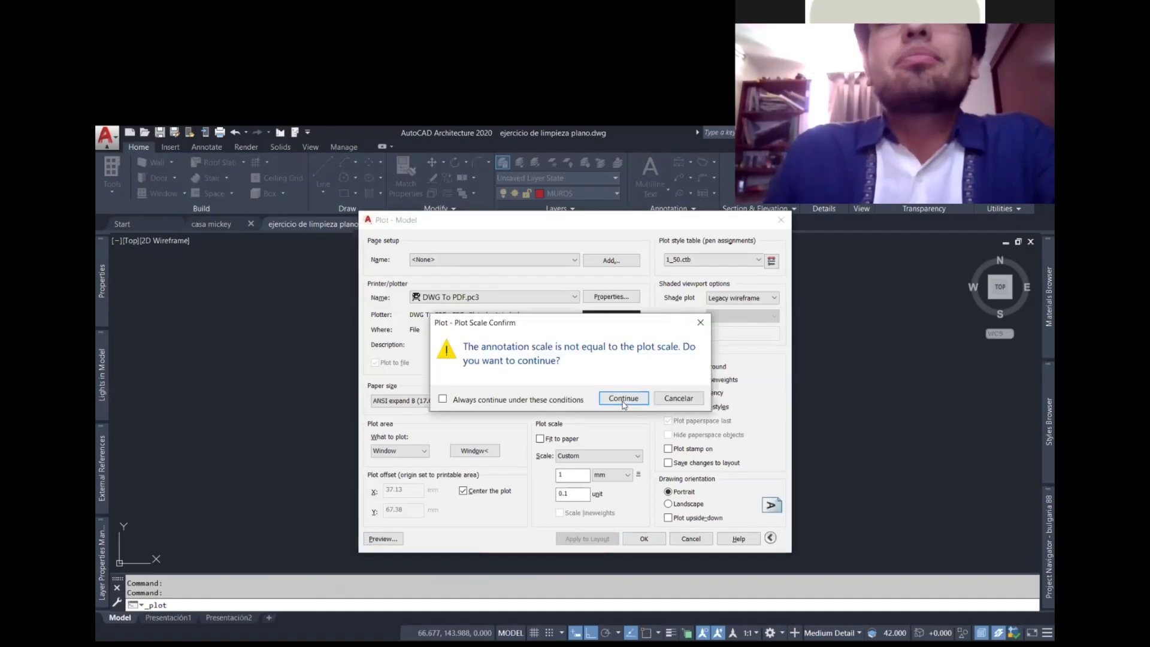
left_click(622, 398)
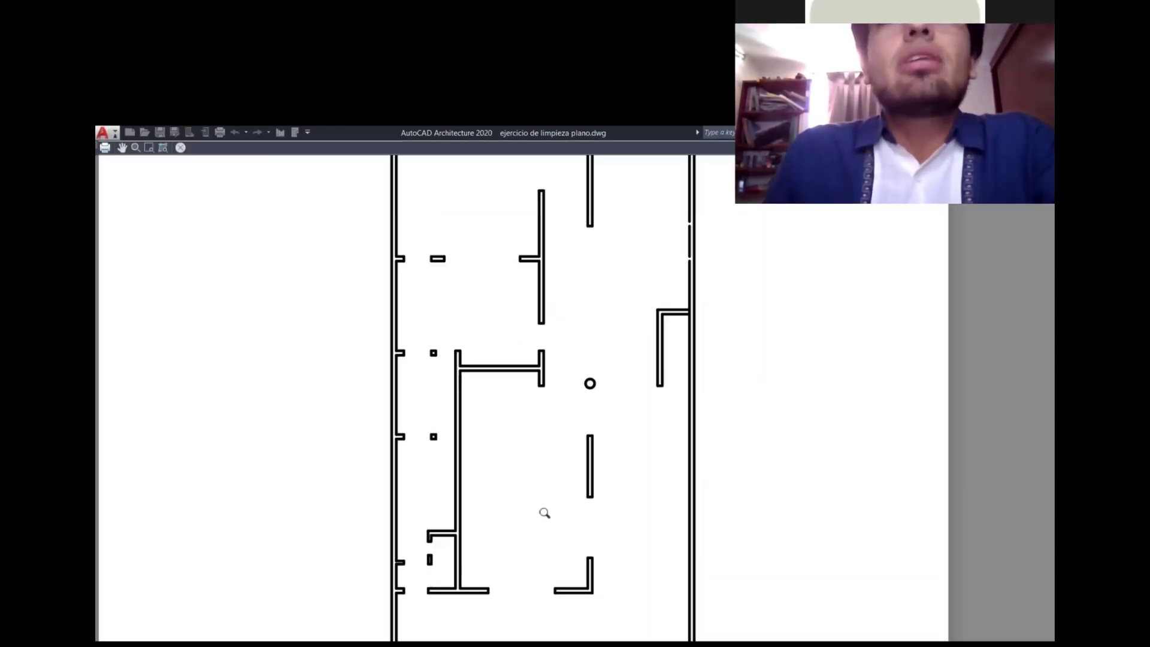
mouse_move(559, 547)
middle_mouse_down()
mouse_move(575, 375)
mouse_move(509, 441)
mouse_move(496, 514)
middle_mouse_up()
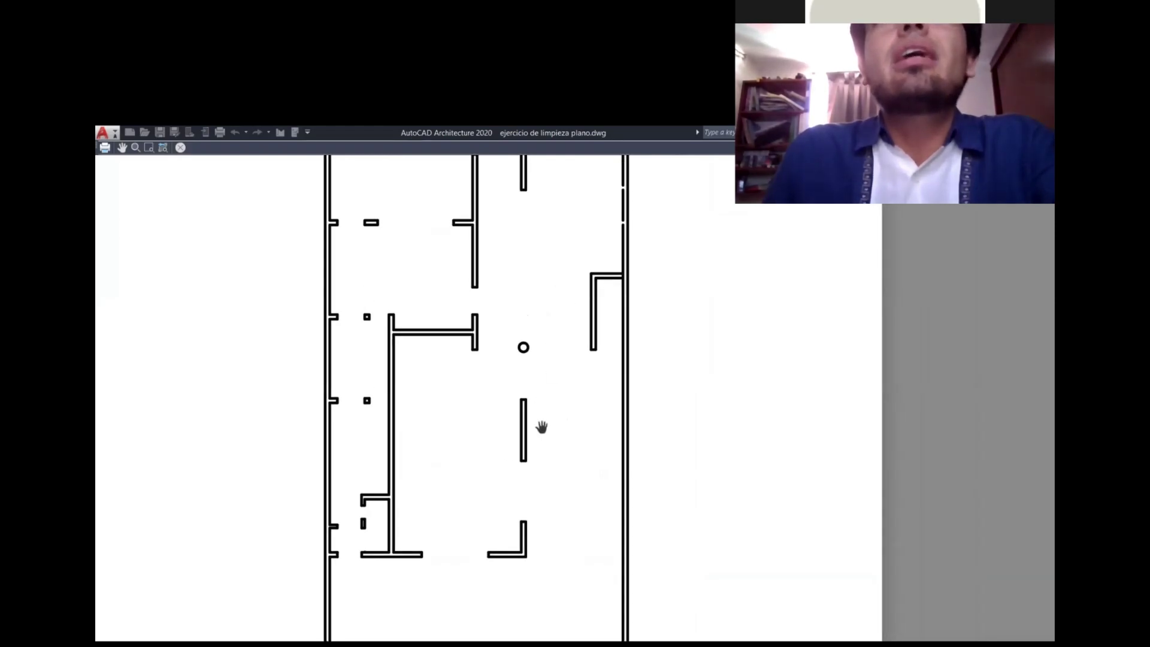
middle_click_drag(537, 437, 554, 467)
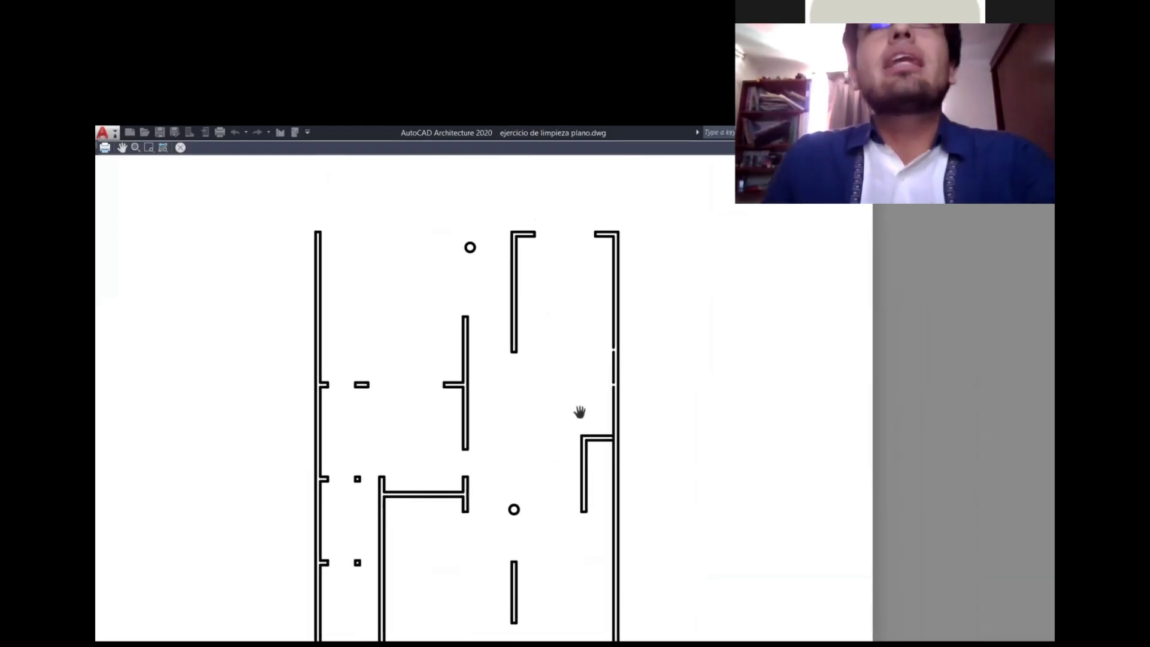
scroll(617, 358, "up", 4)
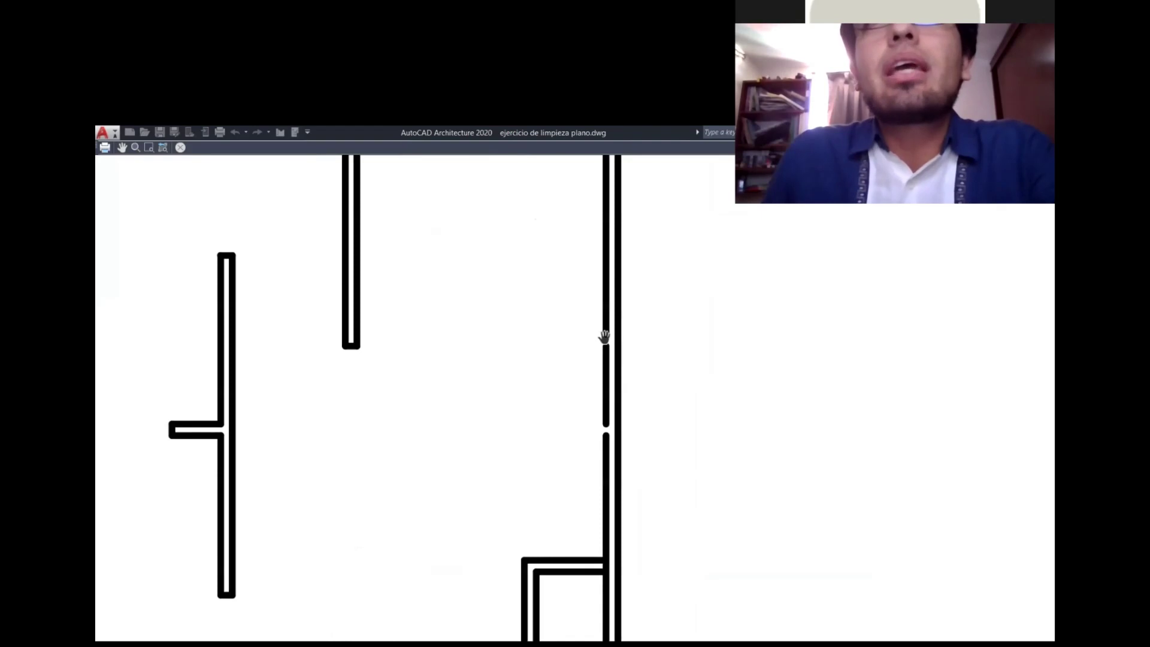
key("Escape")
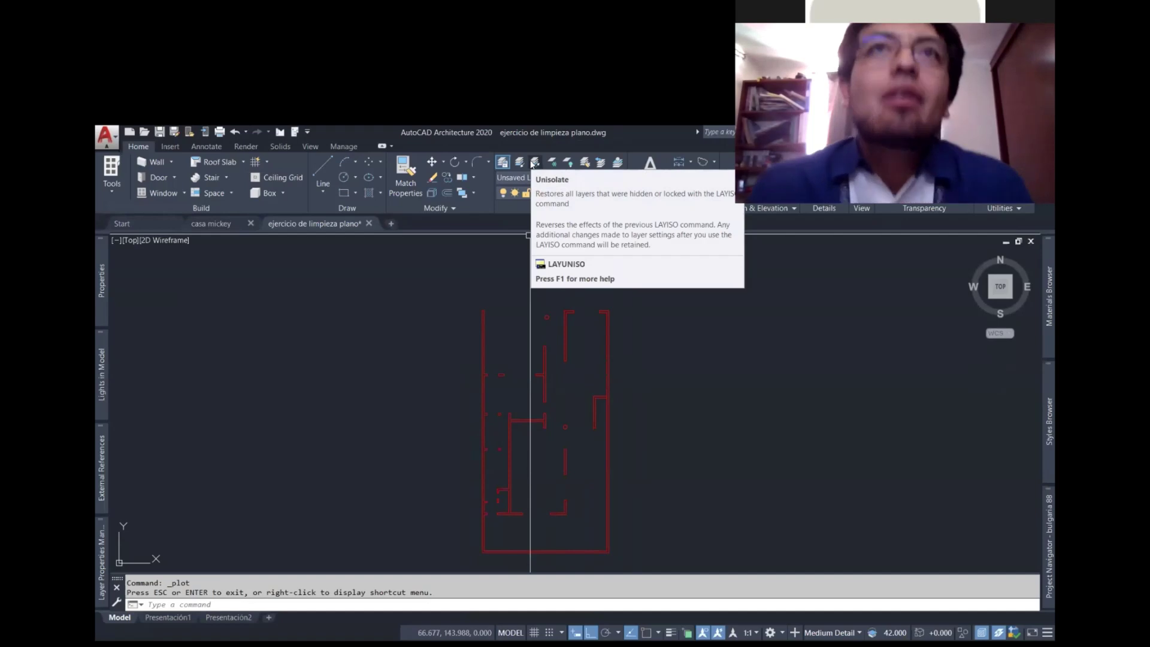
- Restore hidden layers, then isolate the layers of two dimensions and the car
left_click(533, 162)
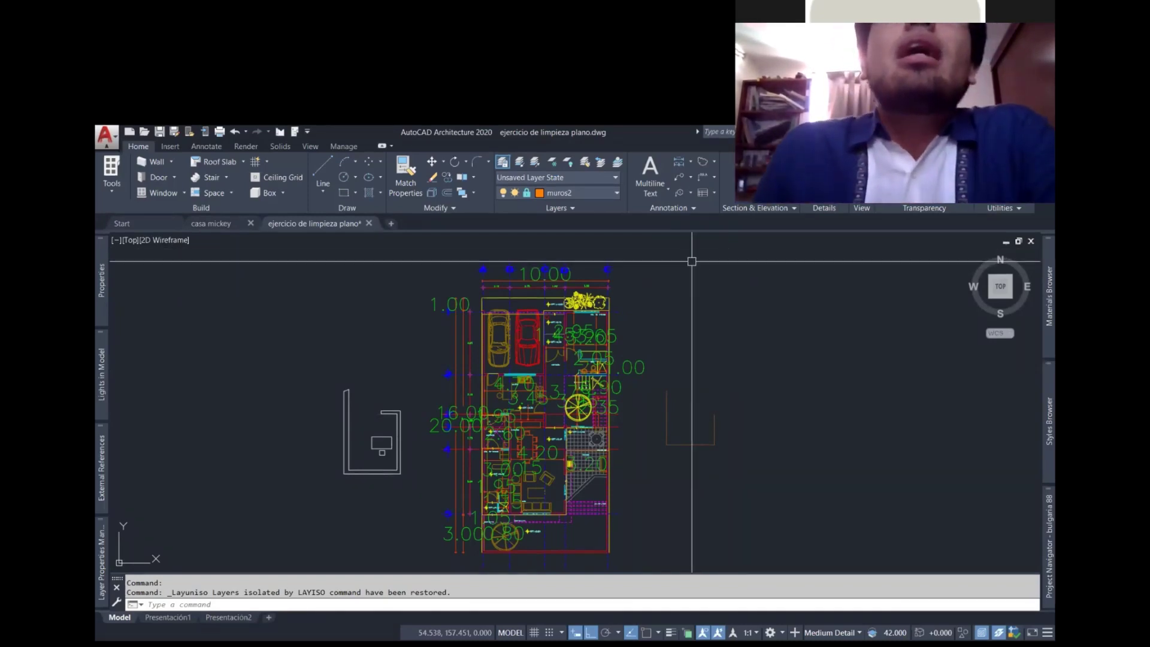
left_click(519, 166)
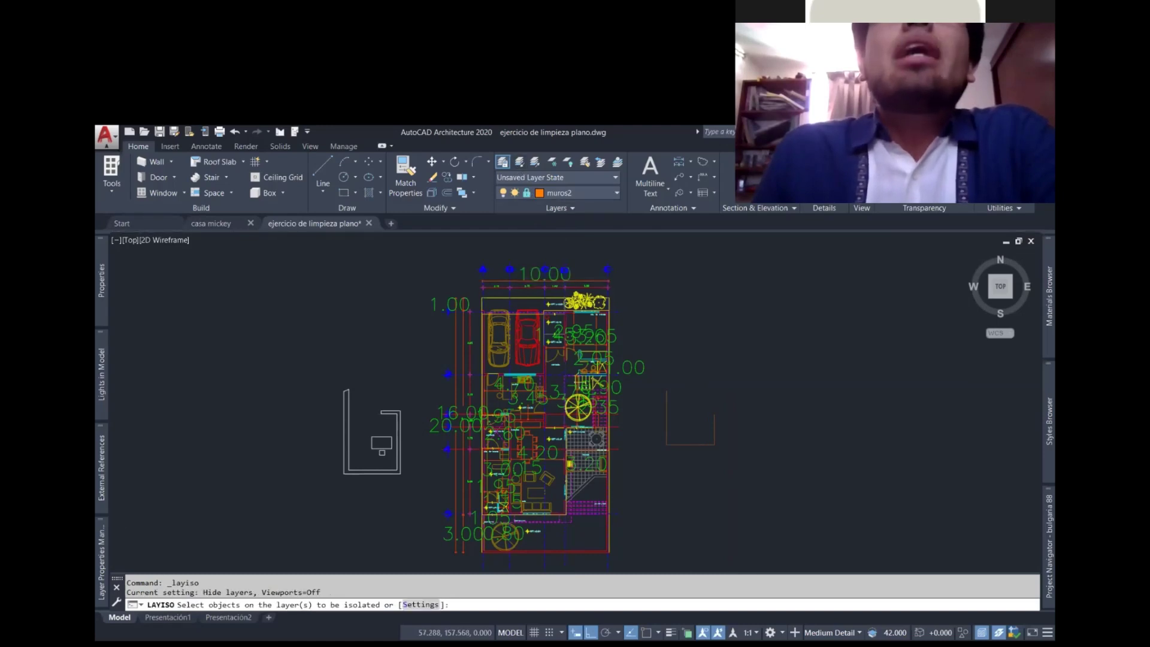
scroll(492, 292, "up", 2)
left_click(500, 262)
left_click(436, 362)
left_click(506, 375)
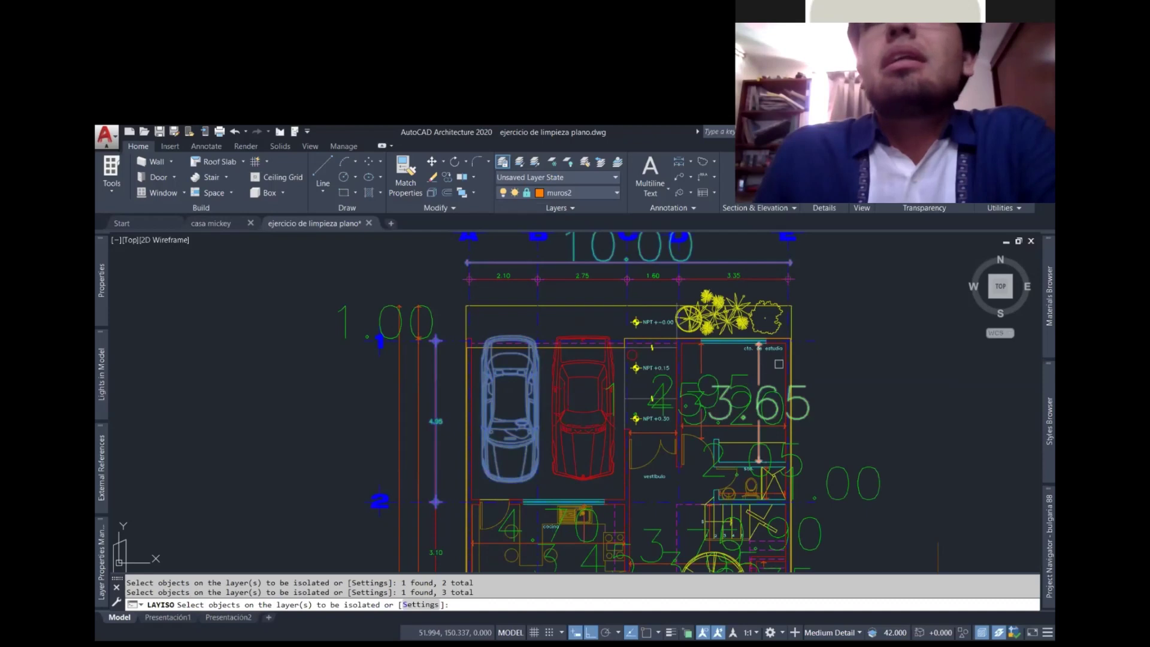
key("Return")
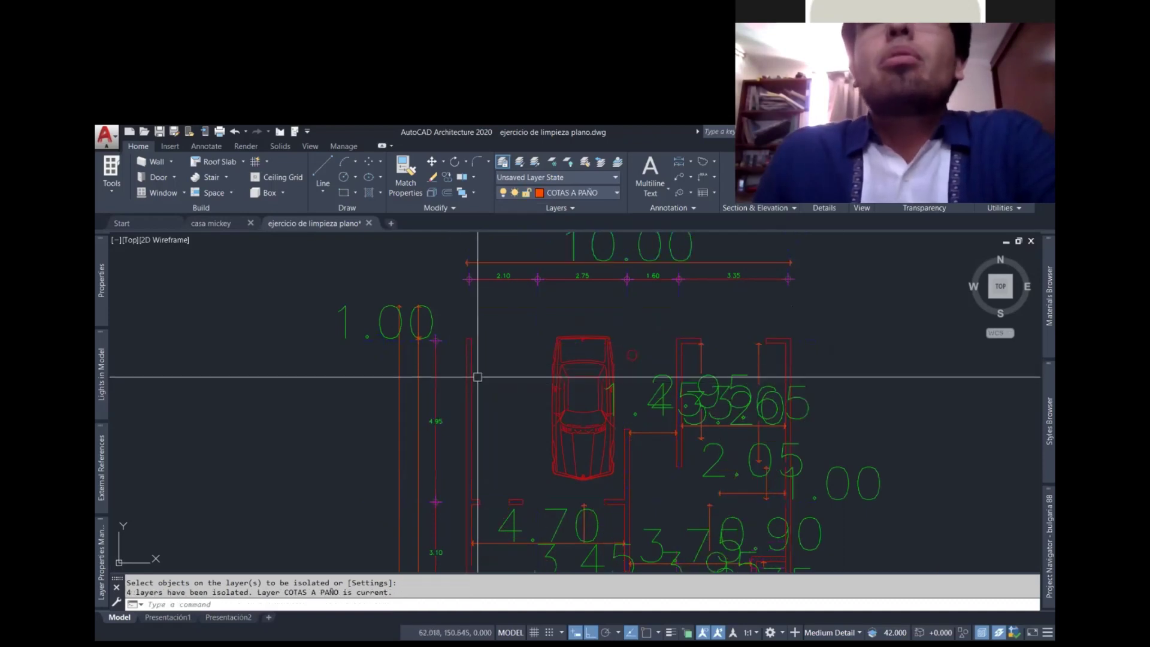
- Isolate the MUROS layer by picking a wall line, leaving only red walls
mouse_move(660, 415)
middle_mouse_down()
mouse_move(636, 359)
mouse_move(542, 380)
middle_mouse_up()
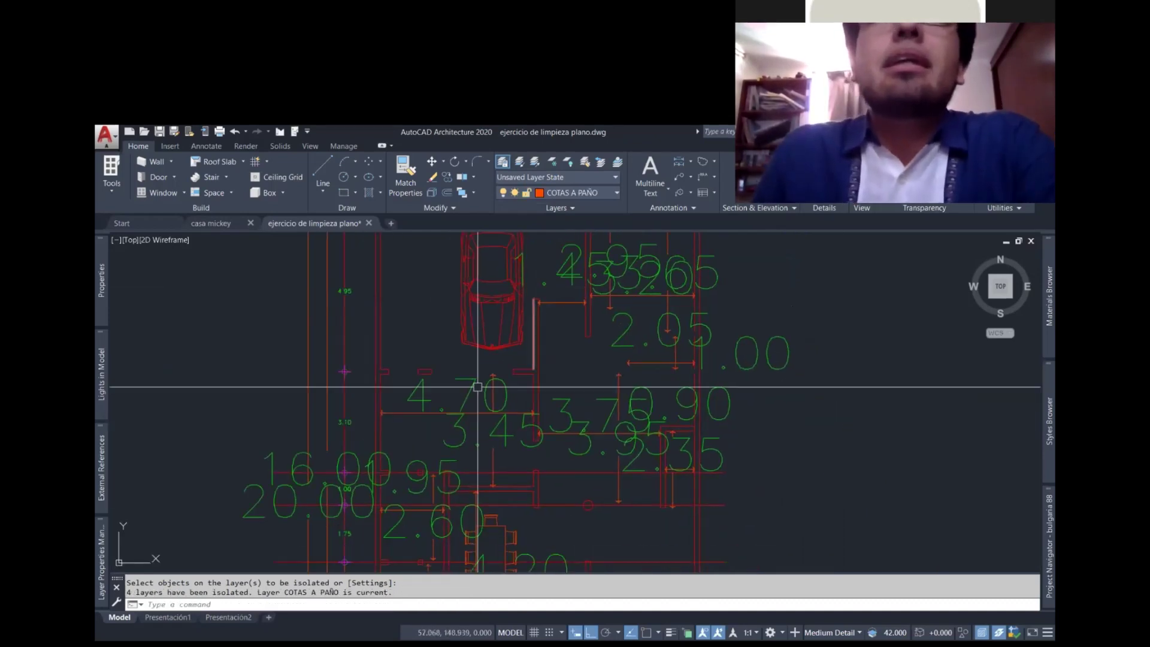
scroll(541, 380, "down", 2)
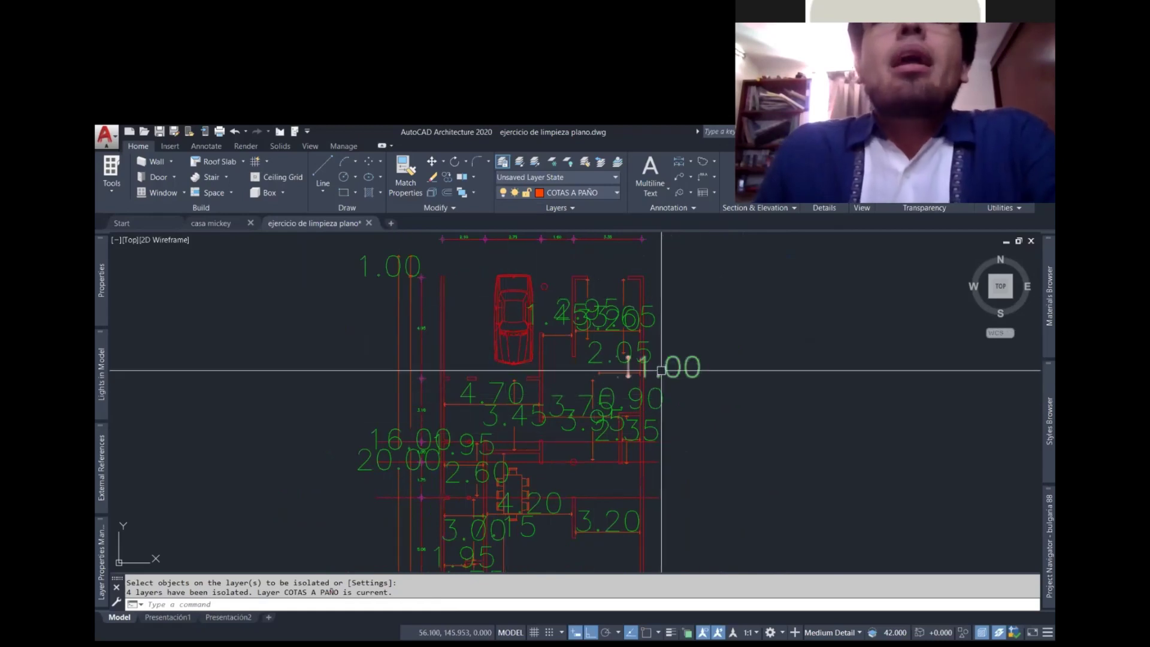
middle_click_drag(641, 342, 648, 376)
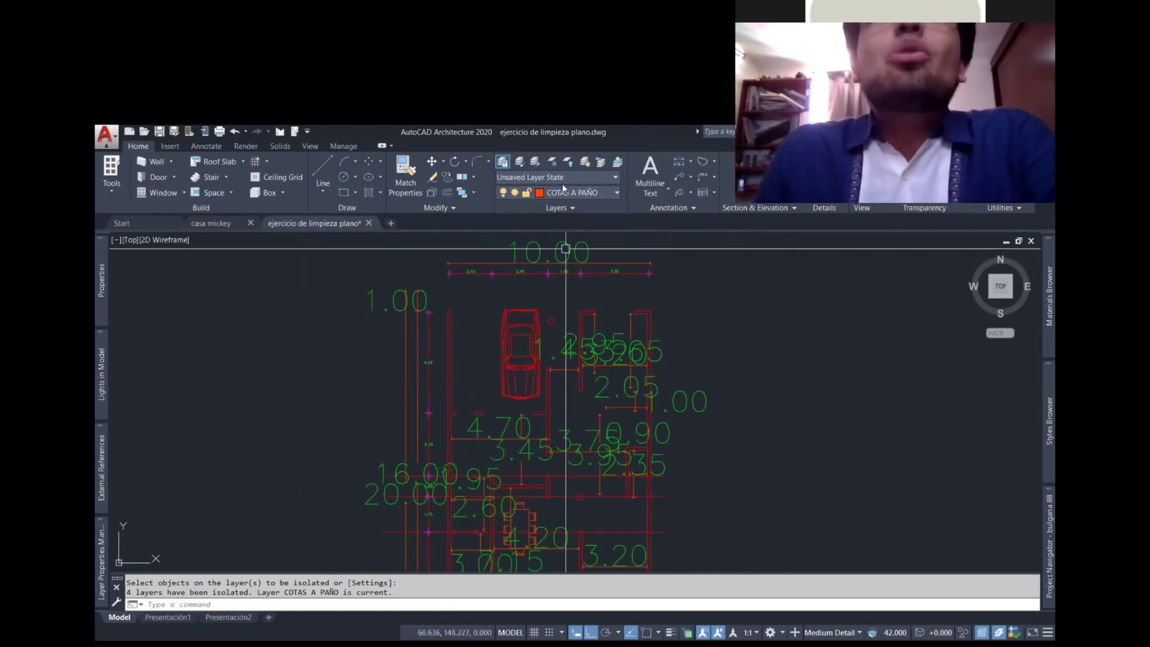
left_click(519, 165)
scroll(705, 341, "up", 2)
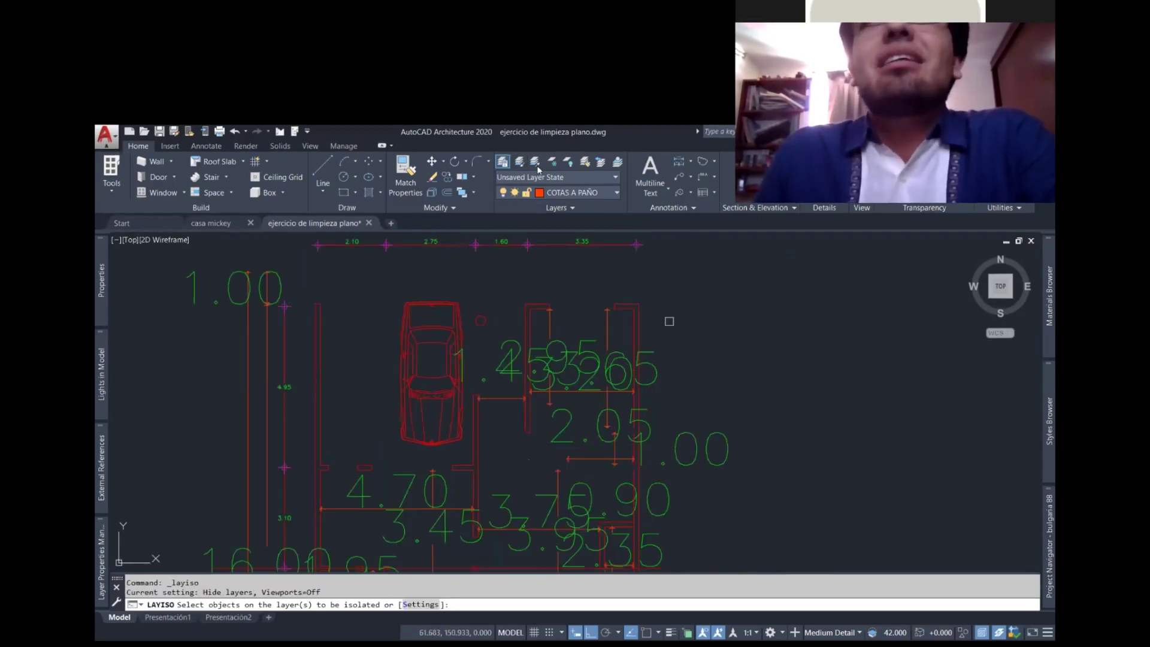
left_click(638, 336)
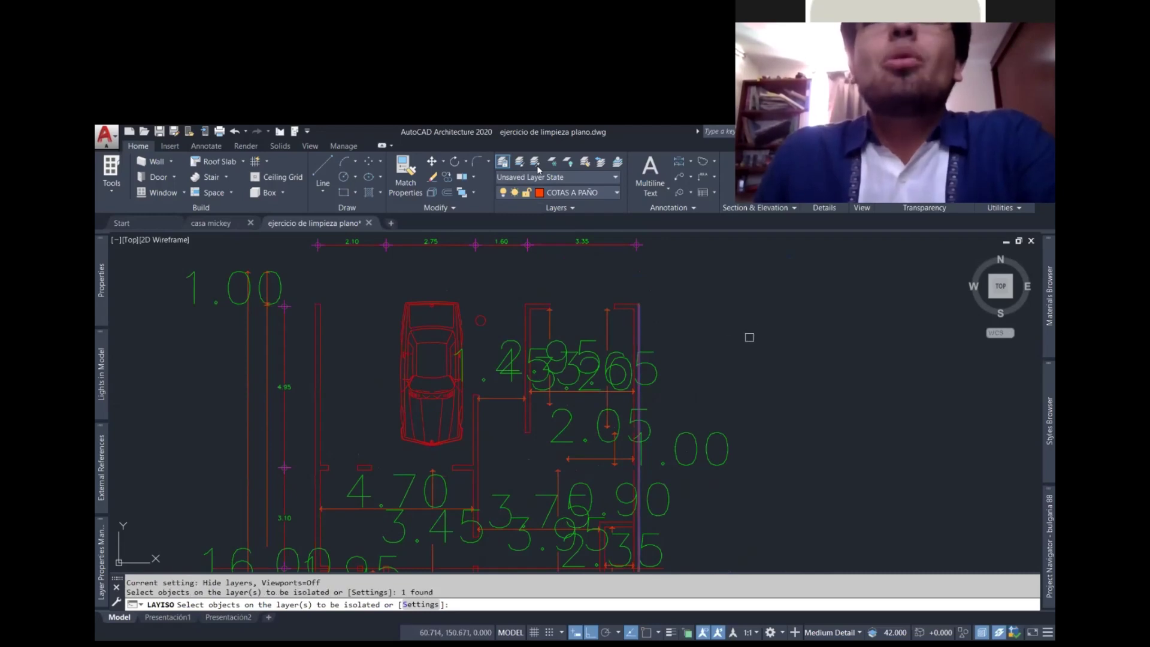
key("Return")
scroll(692, 411, "down", 2)
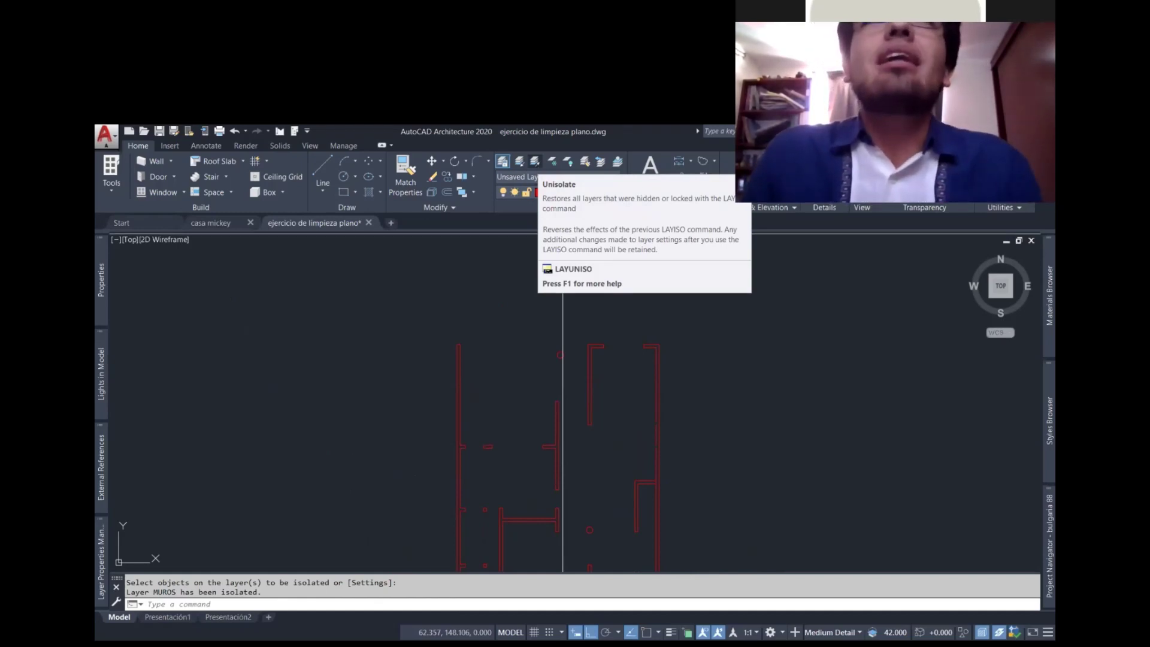
- Unisolate the layers so the car and green dimensions reappear
left_click(535, 161)
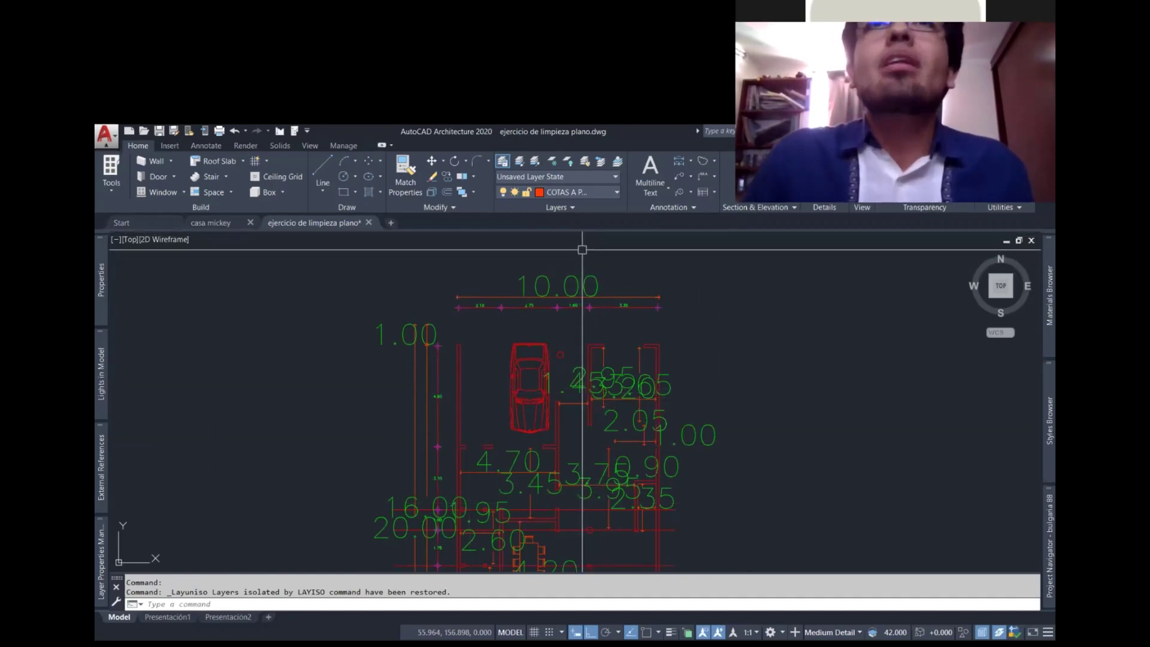
key("alt+Tab")
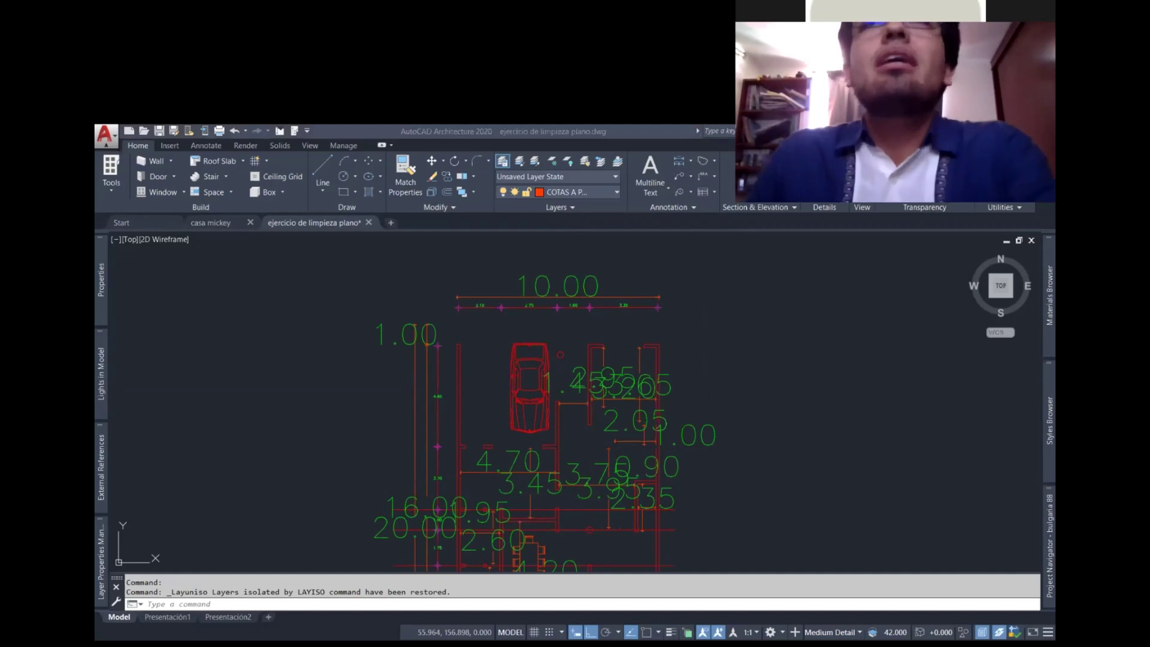
key("alt+Tab")
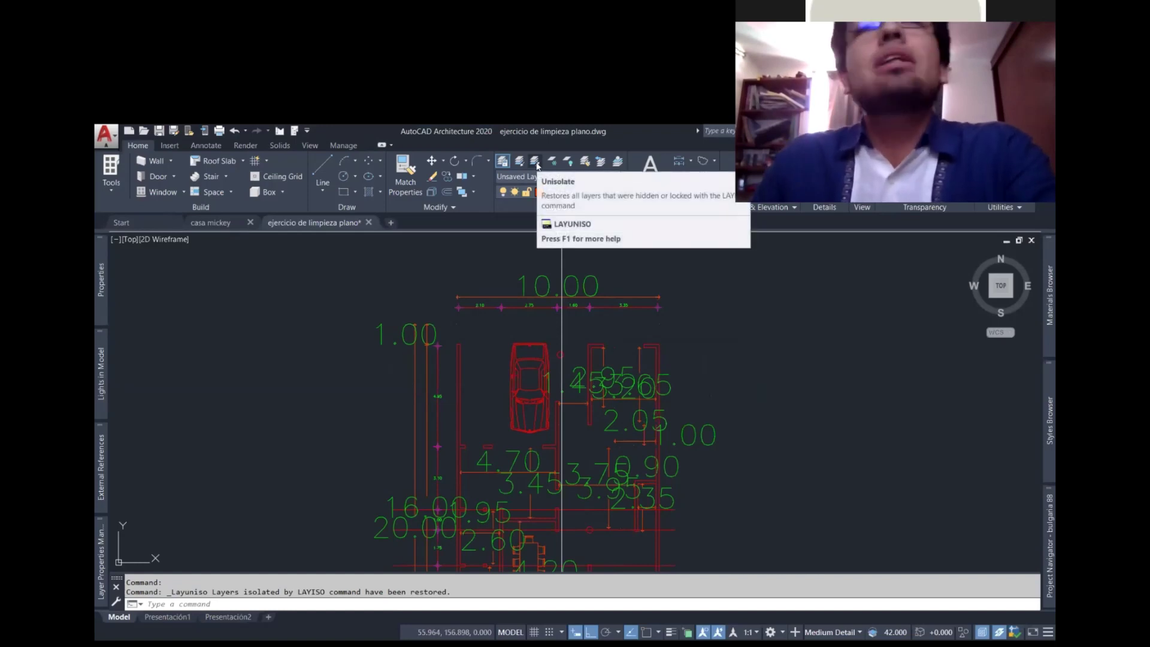
key("alt+Tab")
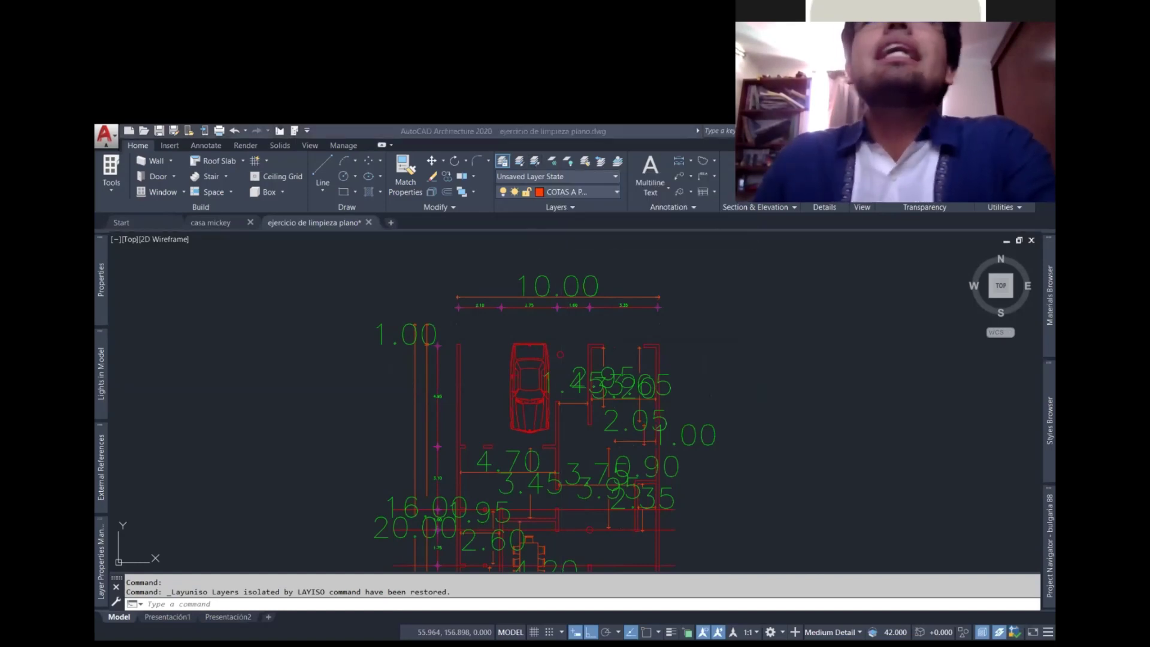
key("alt+Tab")
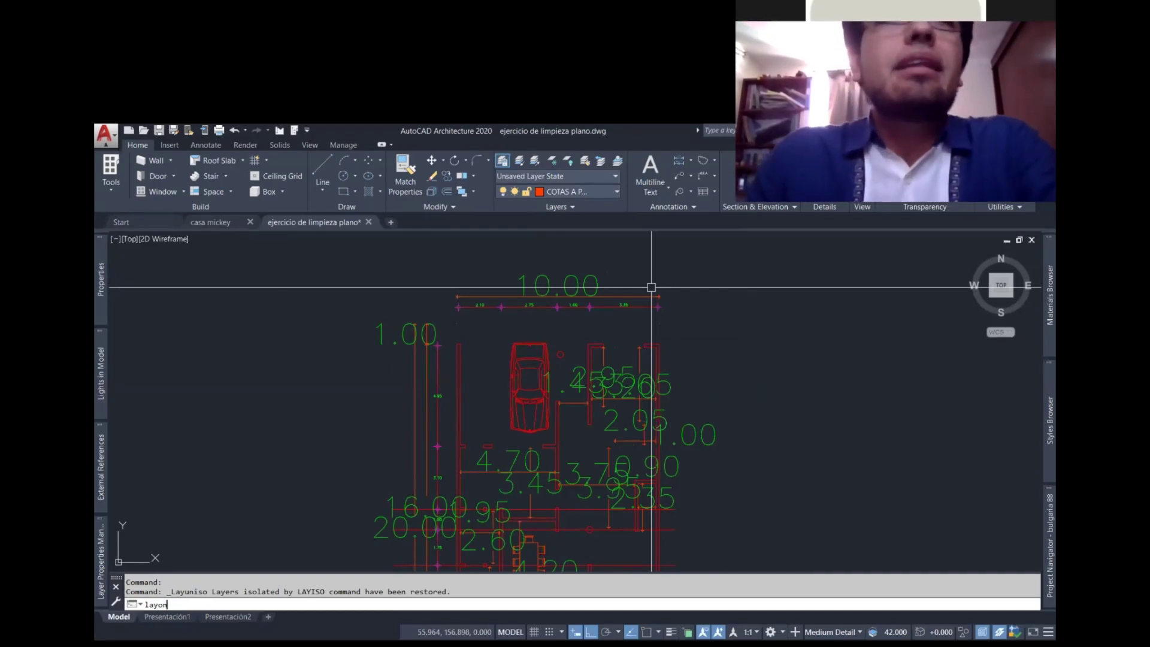
- Run LAYON to turn every layer back on, showing both cars and furniture
key("Return")
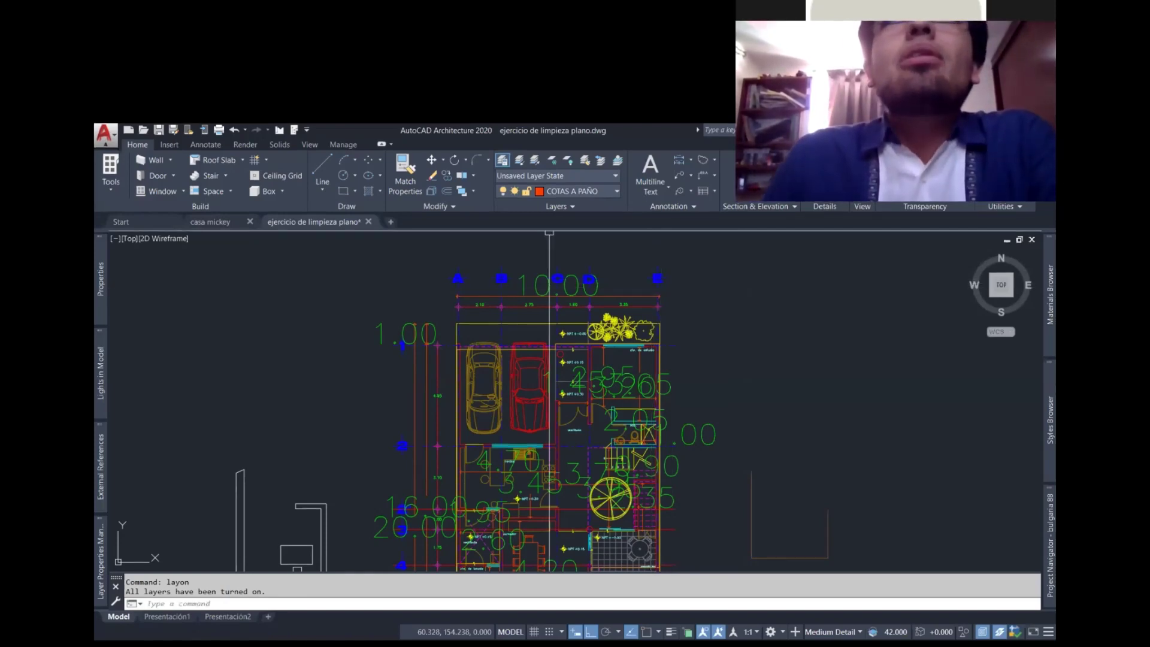
left_click(702, 274)
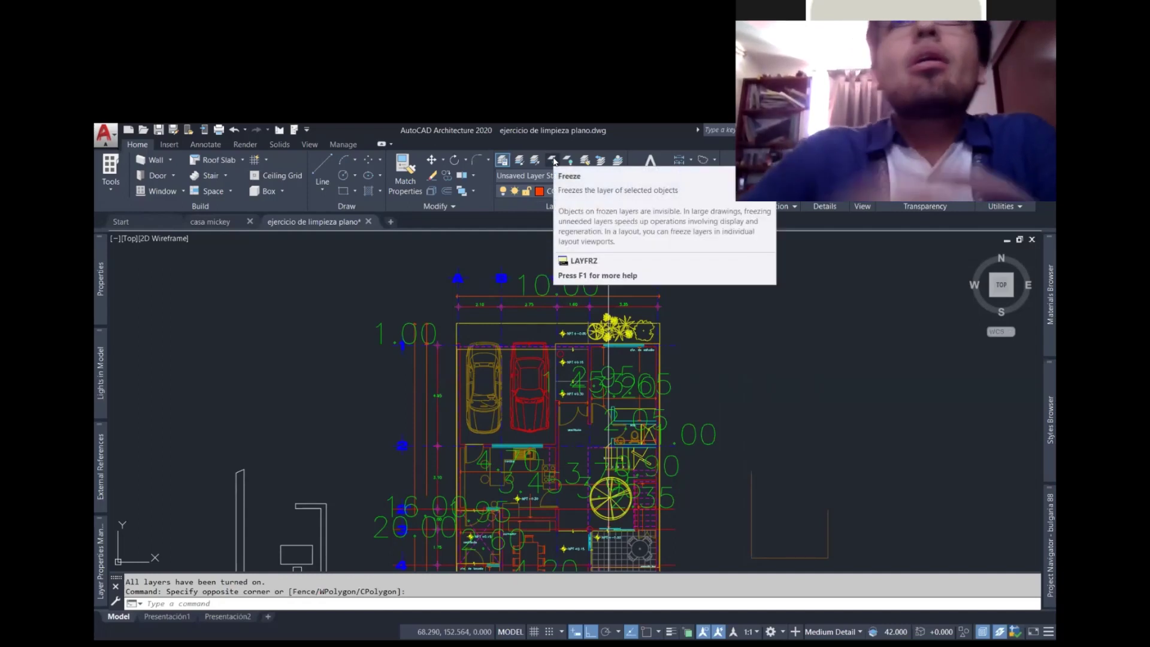
- Try freezing a dimension's layer, then make EJES current by picking grid line E
left_click(551, 160)
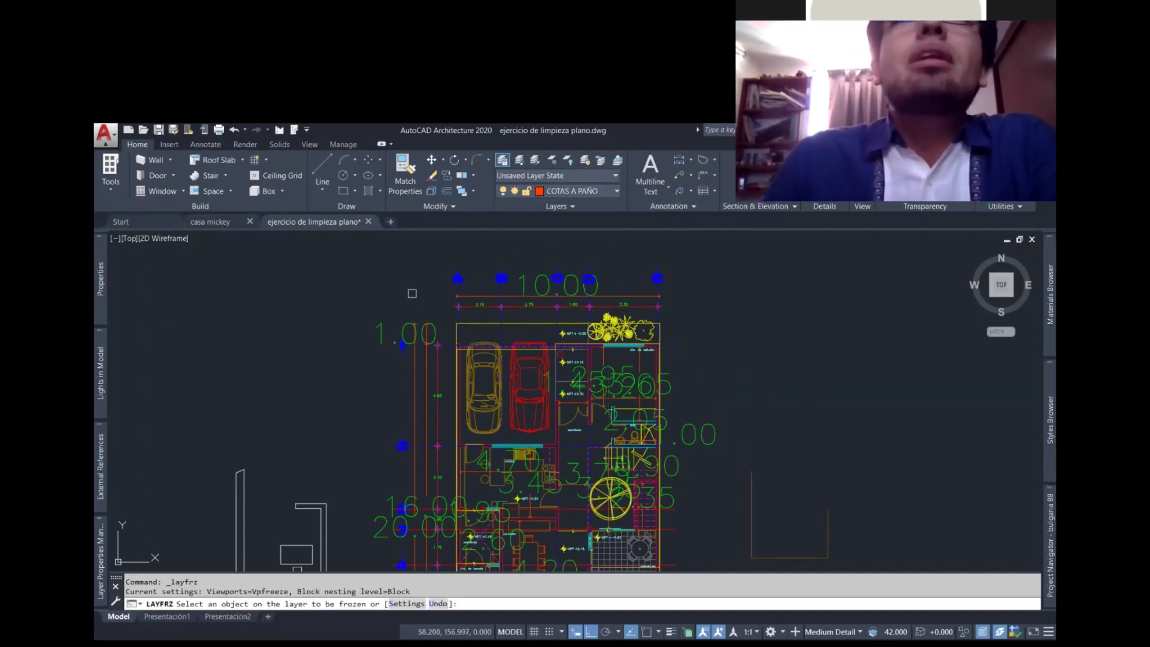
left_click(381, 329)
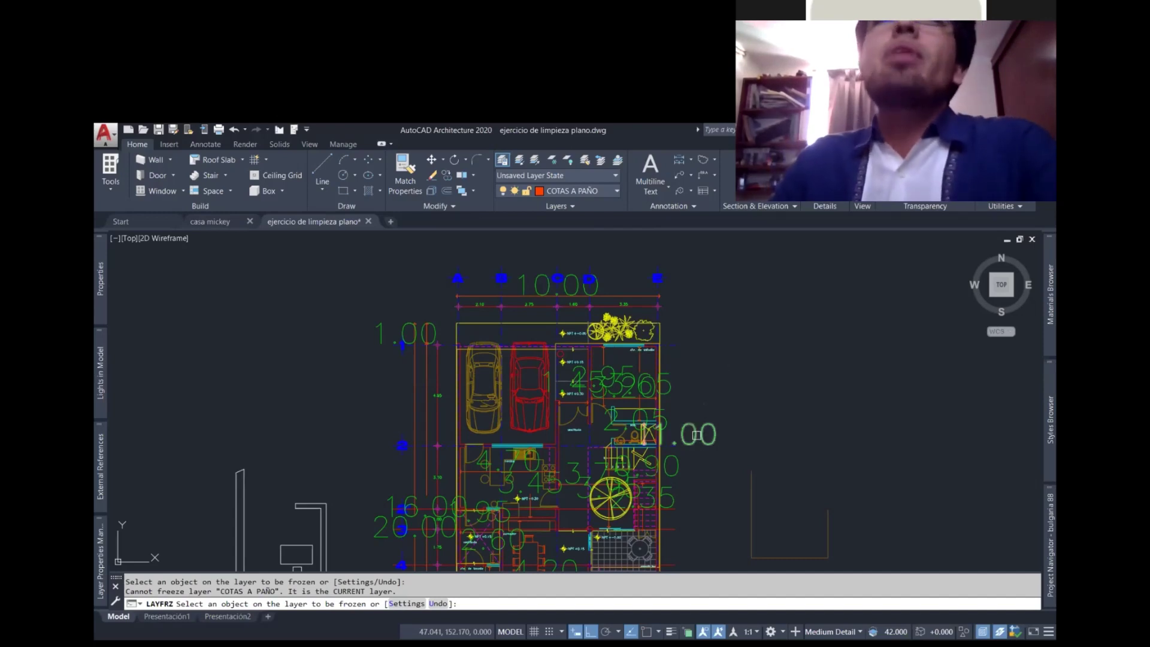
key("Escape")
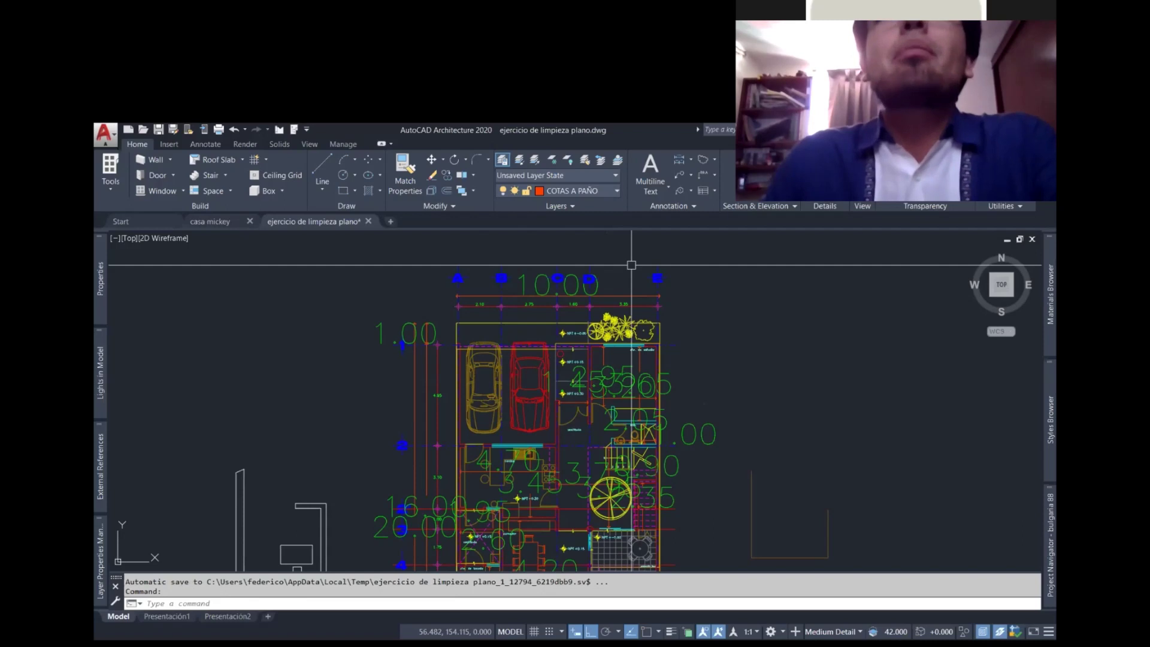
left_click(618, 162)
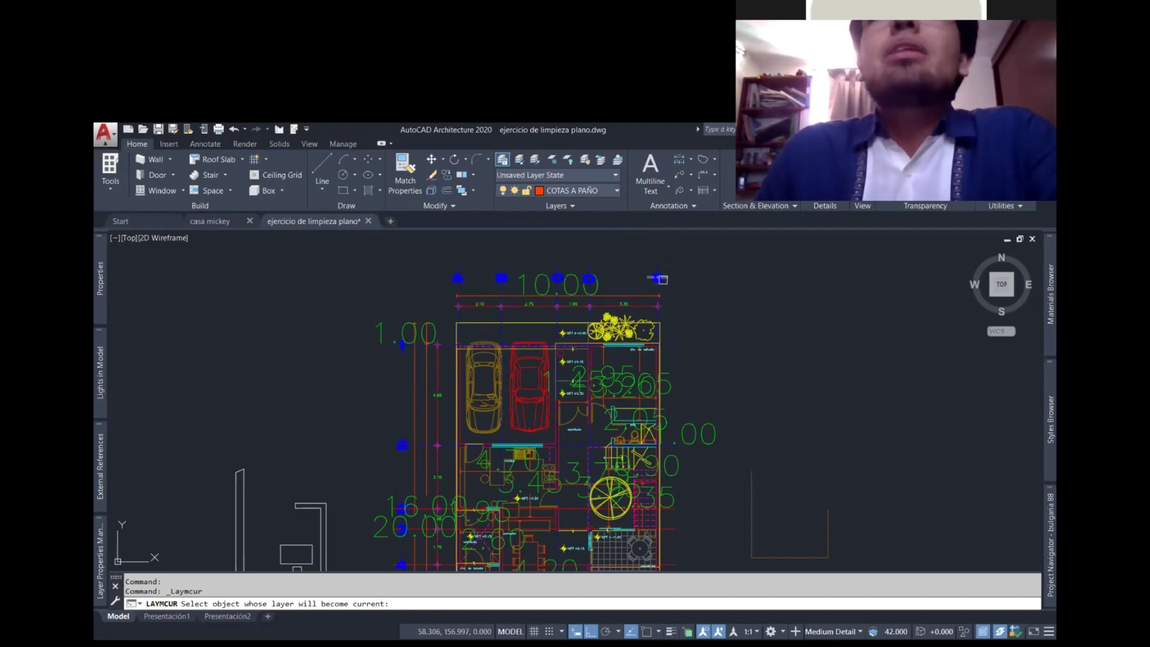
scroll(662, 290, "up", 4)
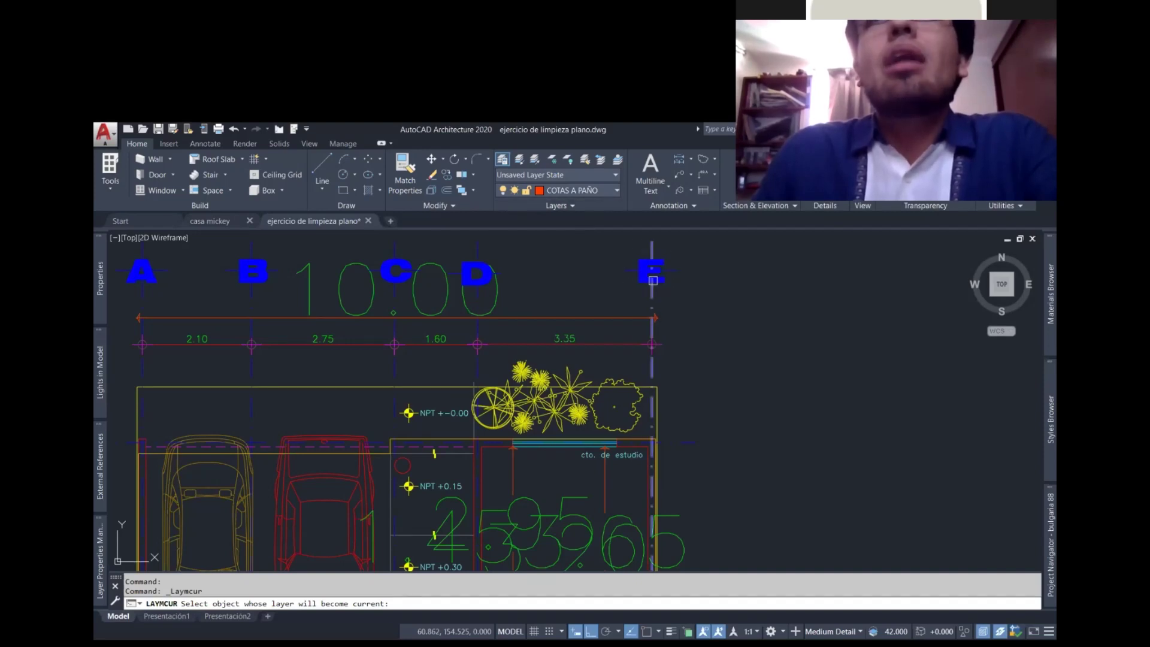
left_click(653, 280)
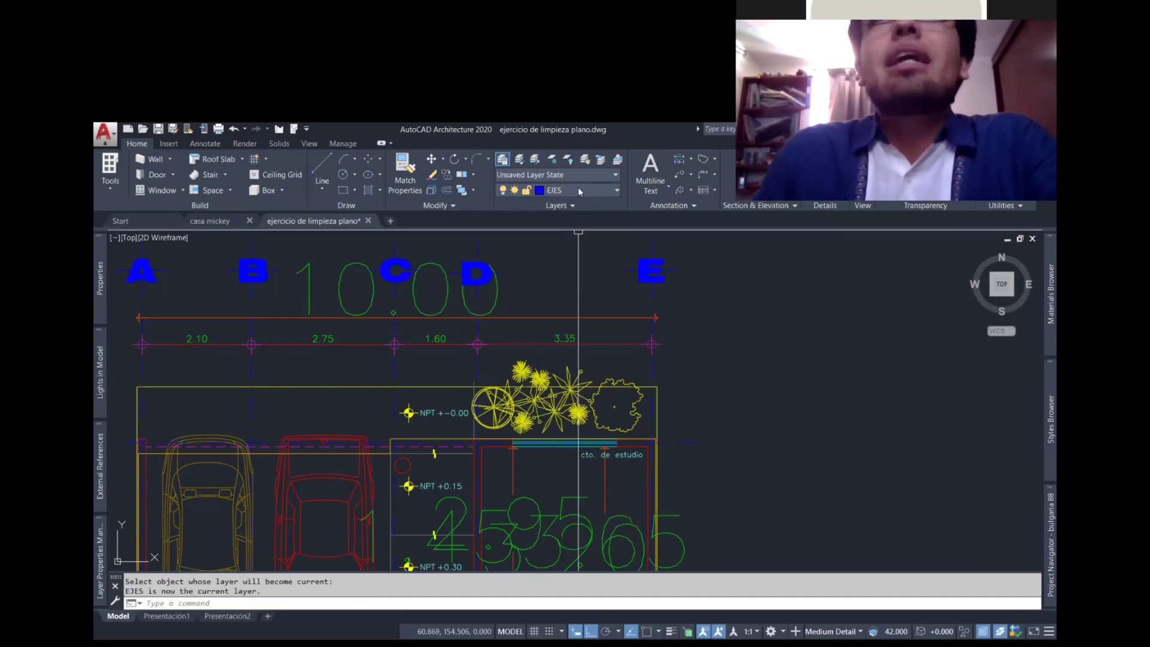
- Freeze the COTAS A PAÑO layer by picking the 10.00 dimension
left_click(585, 159)
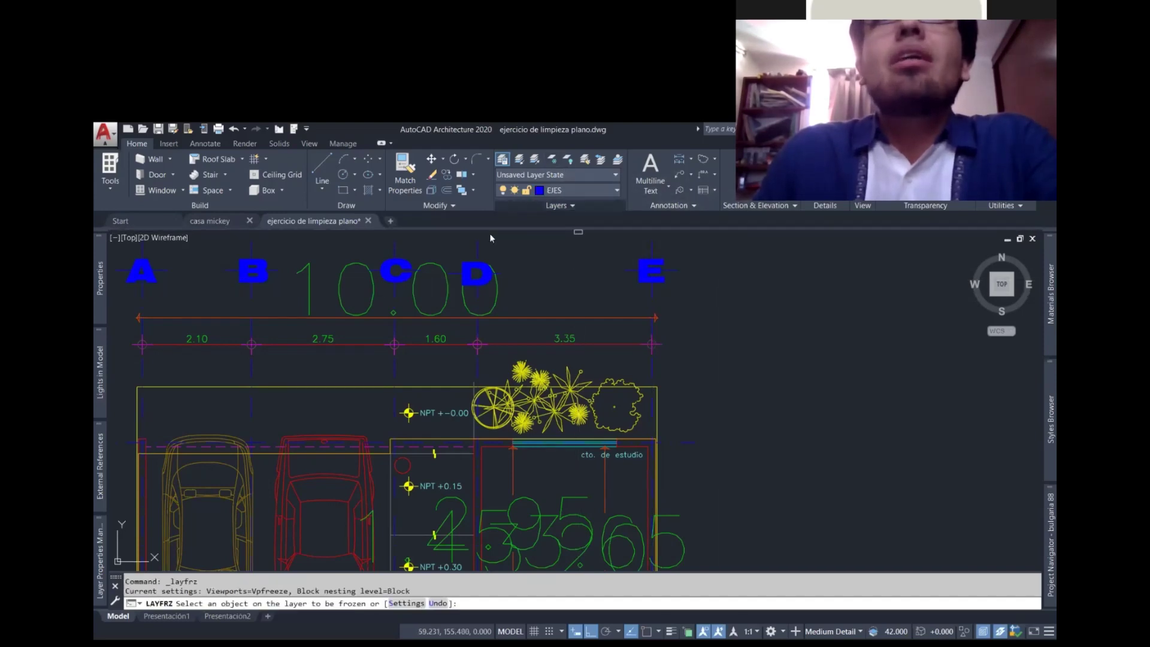
left_click(451, 297)
key("Escape")
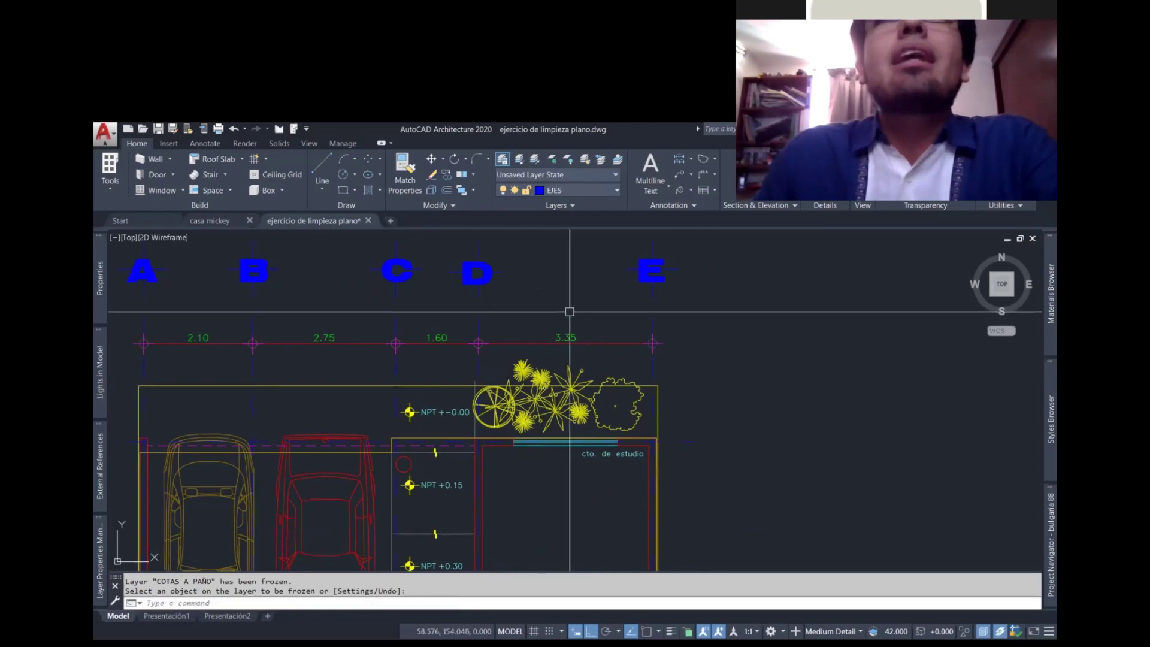
scroll(509, 329, "down", 6)
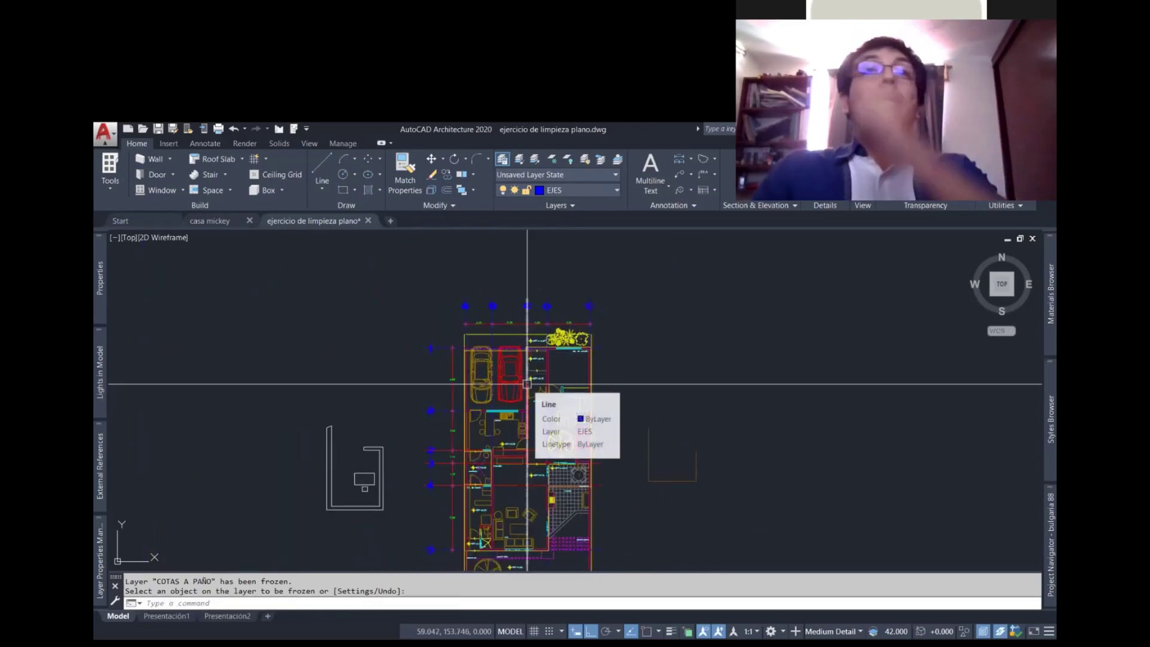
type("p")
key("Return")
mouse_move(616, 457)
left_mouse_down()
mouse_move(611, 354)
mouse_move(621, 421)
left_mouse_up()
key("Escape")
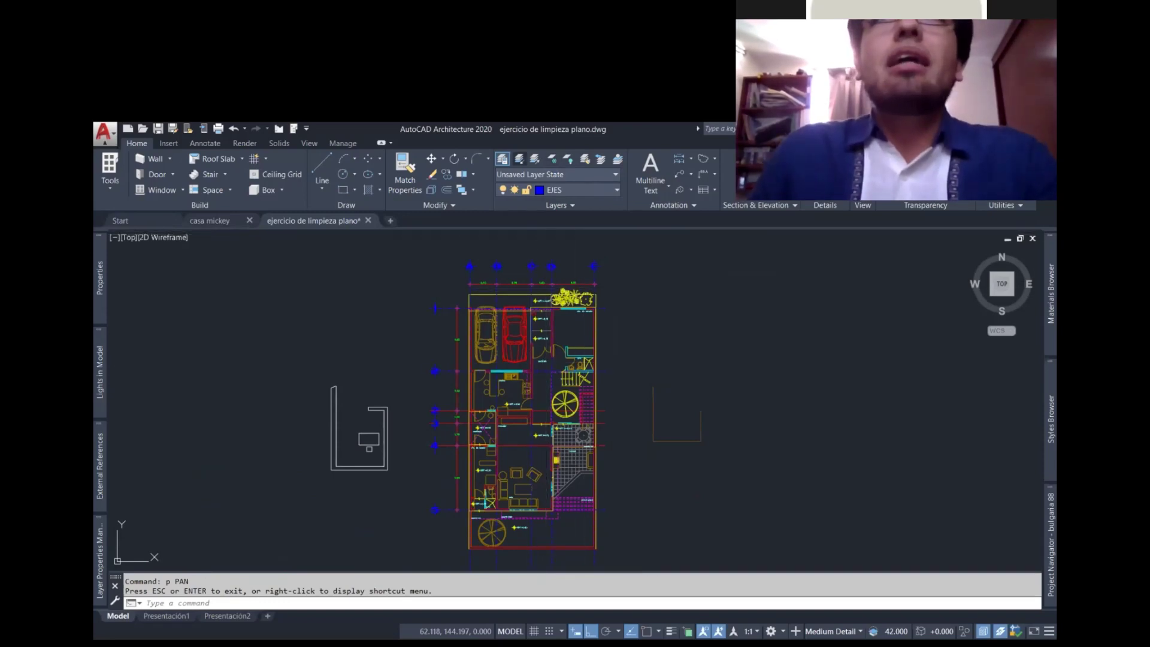
type("layiso")
key("Return")
left_click(551, 331)
key("Return")
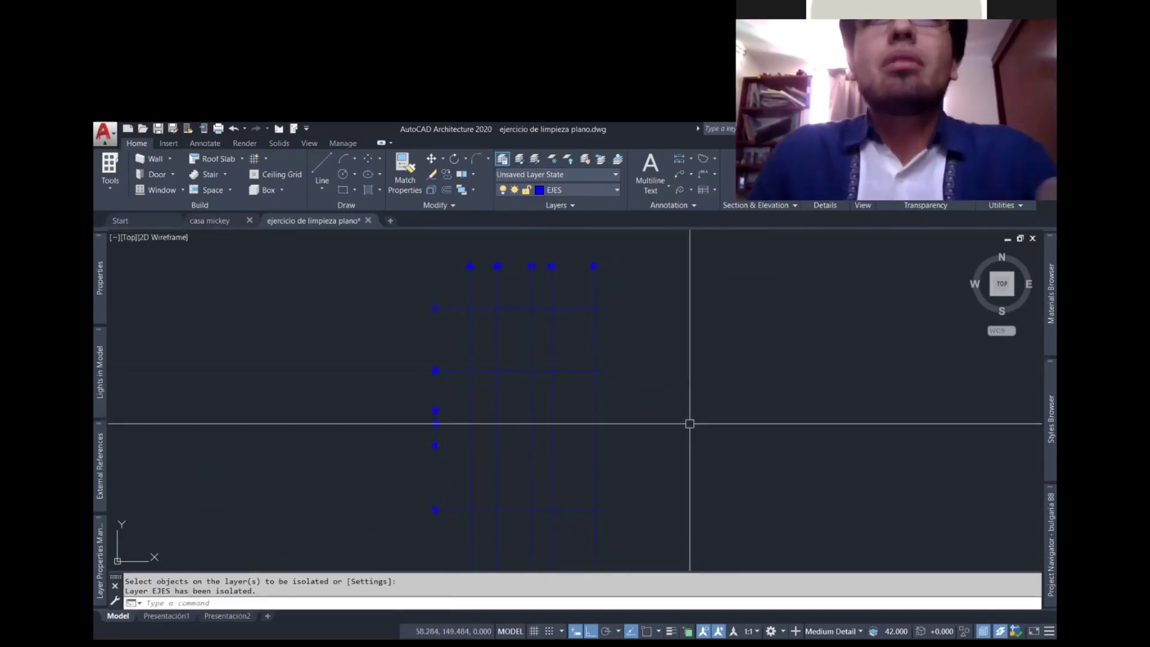
type("layon")
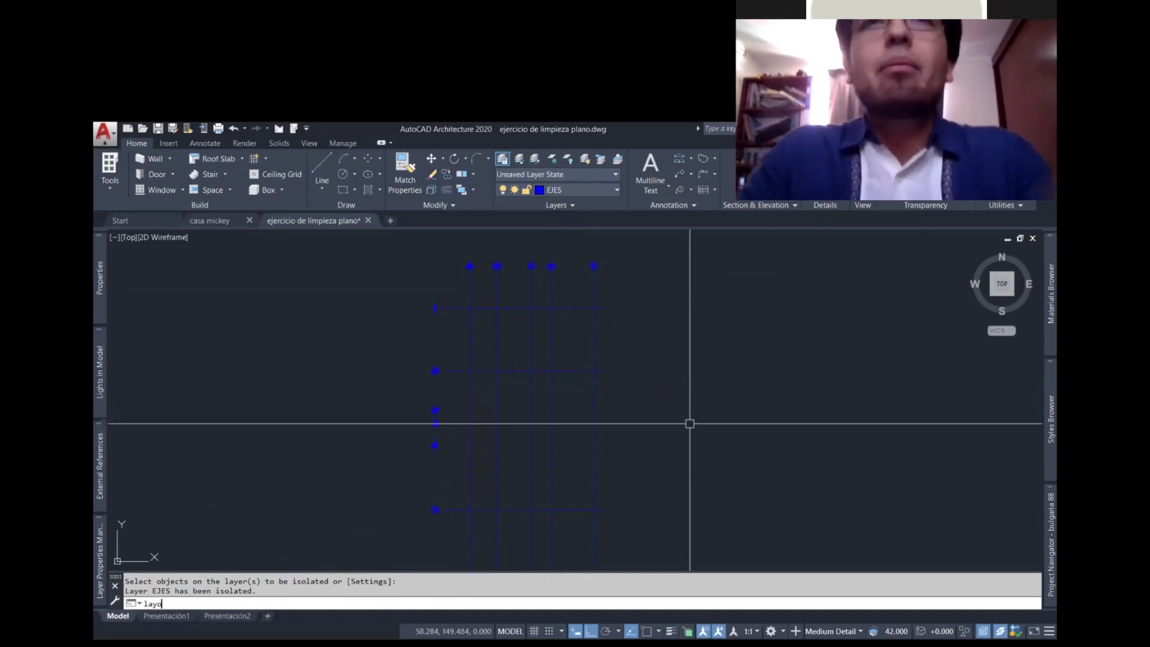
key("Return")
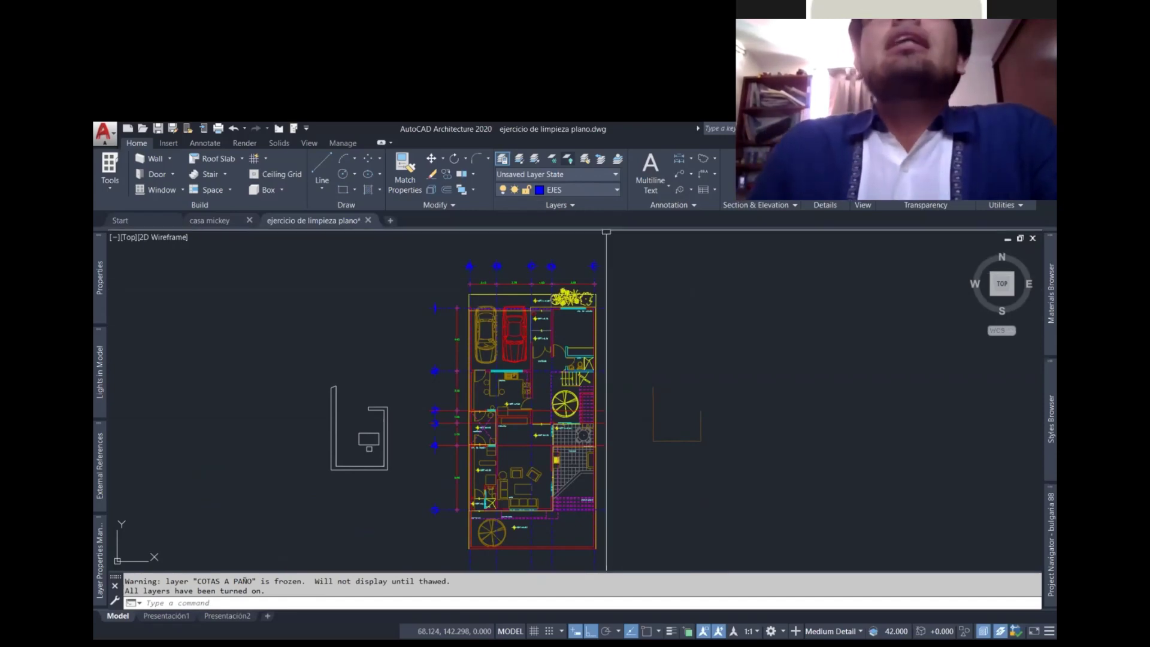
left_click(567, 159)
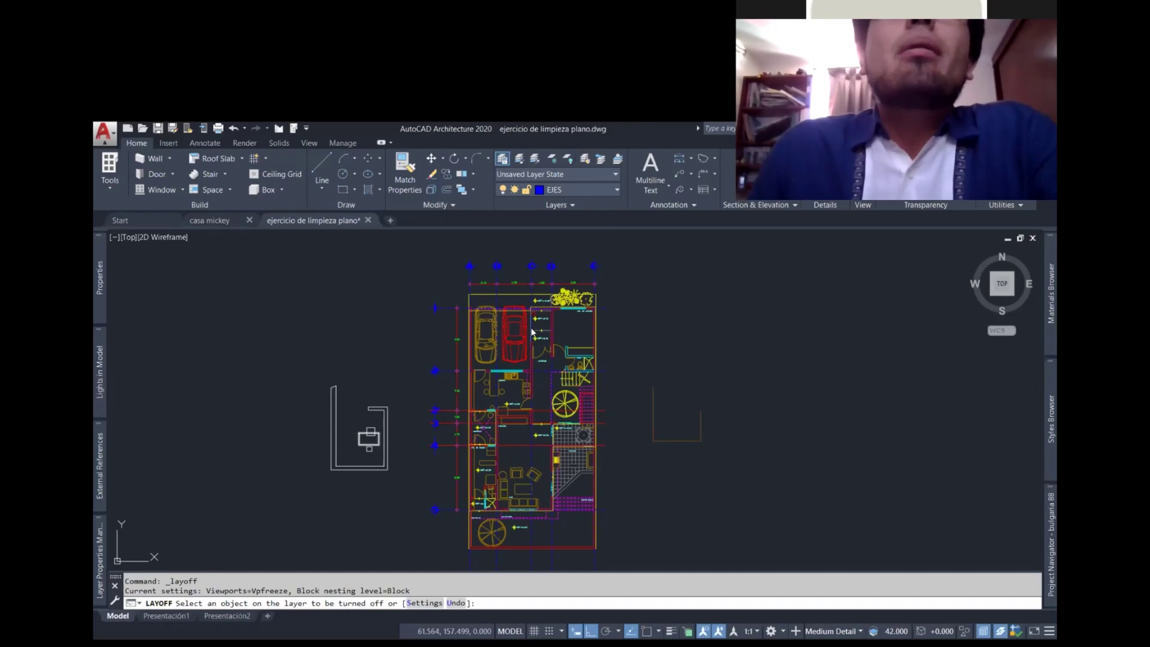
- Cancel the pending layer-off and review the drawing's layer list
scroll(515, 369, "up", 5)
scroll(523, 382, "down", 3)
key("Escape")
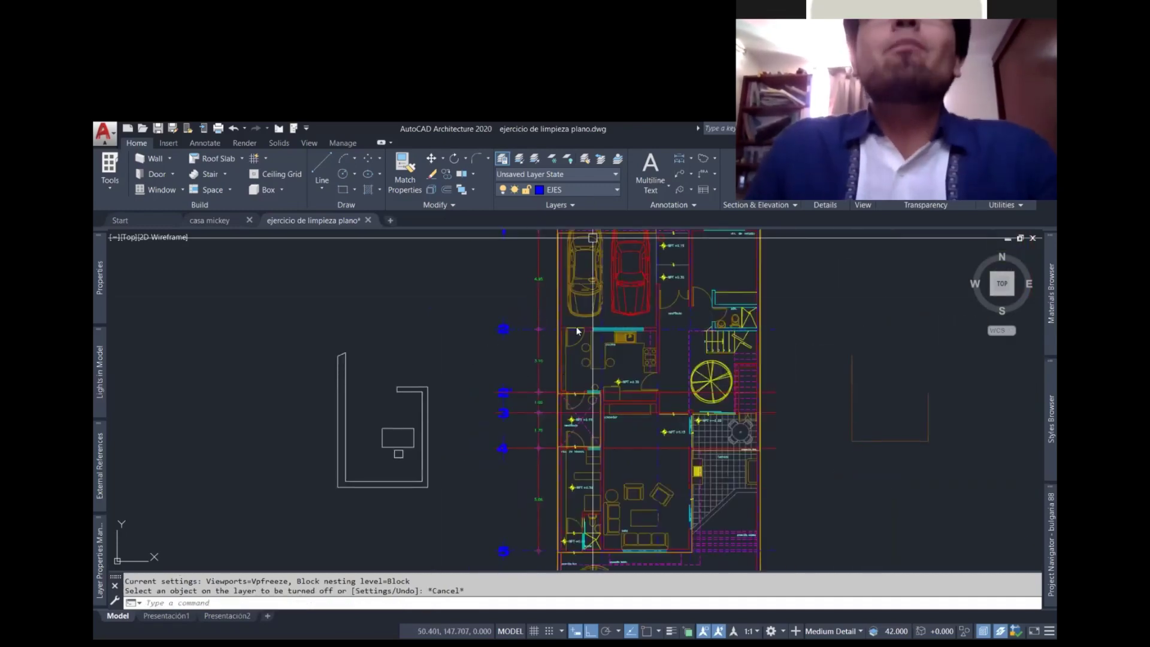
left_click(575, 190)
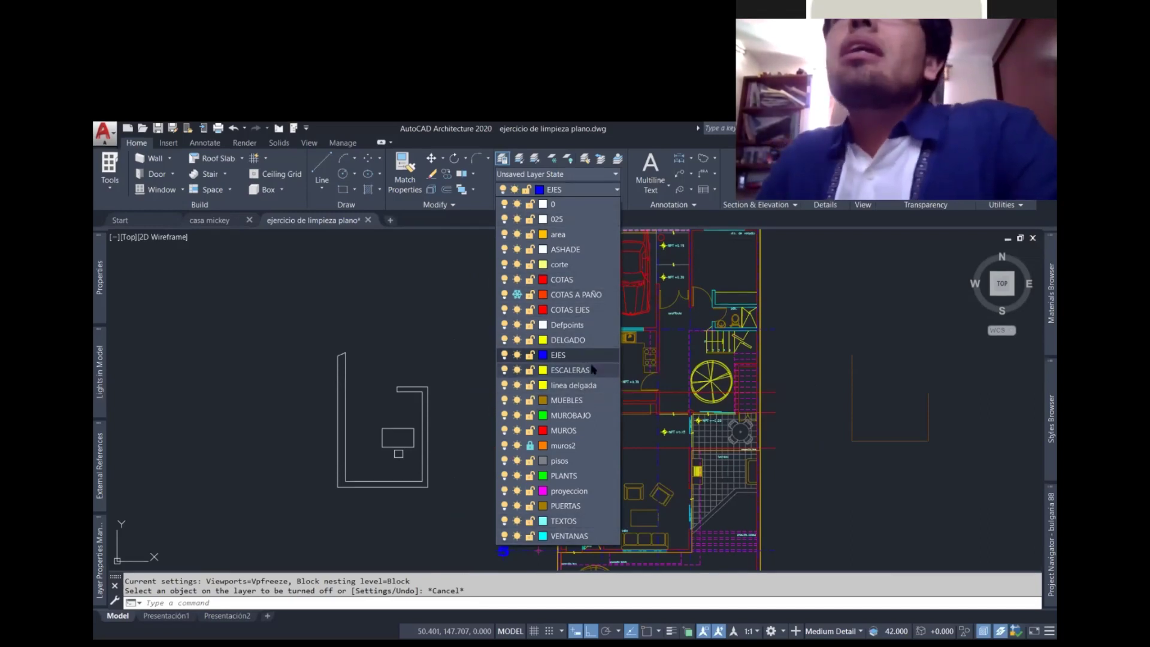
left_click(438, 360)
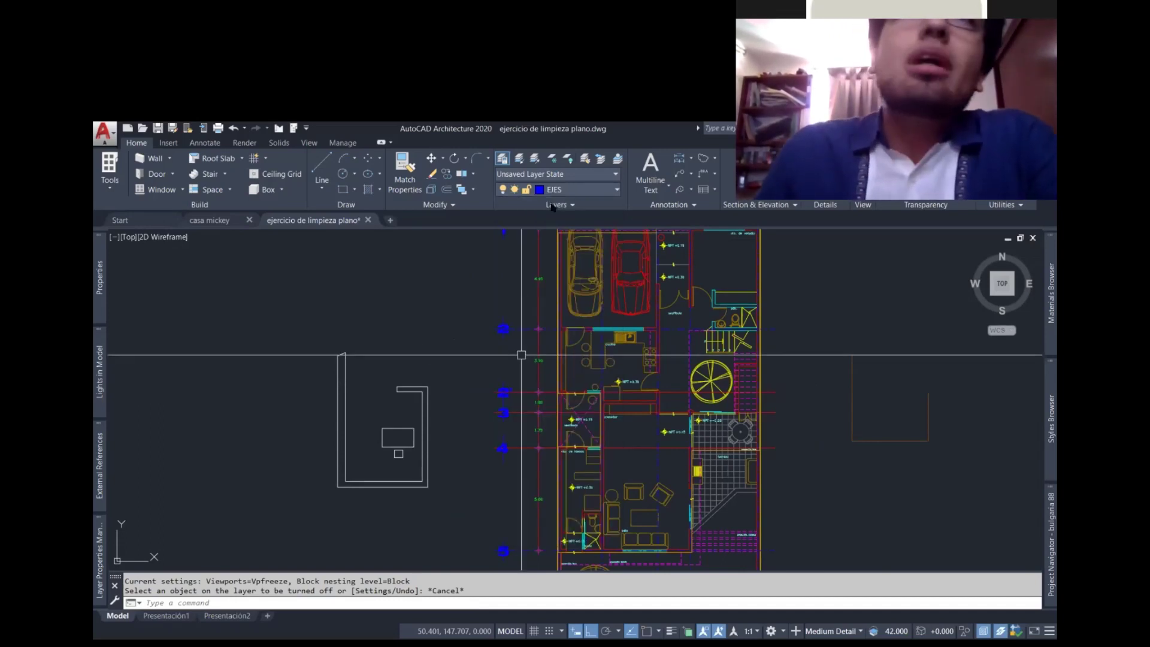
- Turn off layer 0 by picking the white U-shaped geometry beside the plan
left_click(571, 163)
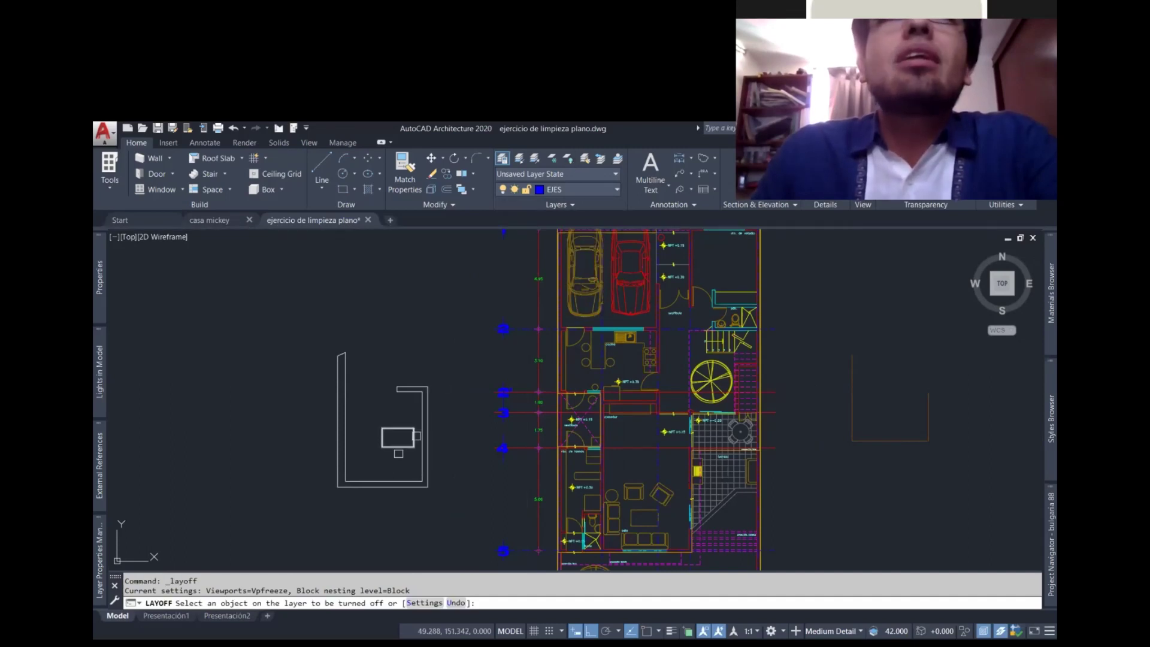
left_click(422, 417)
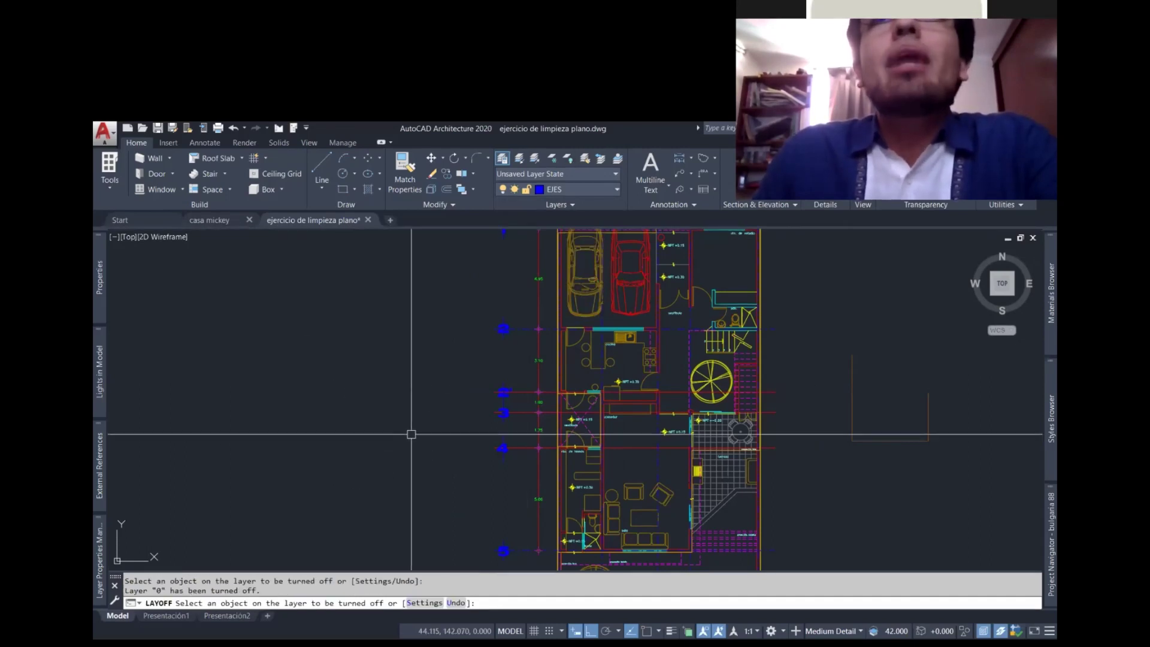
key("Return")
scroll(403, 405, "down", 4)
scroll(435, 410, "up", 2)
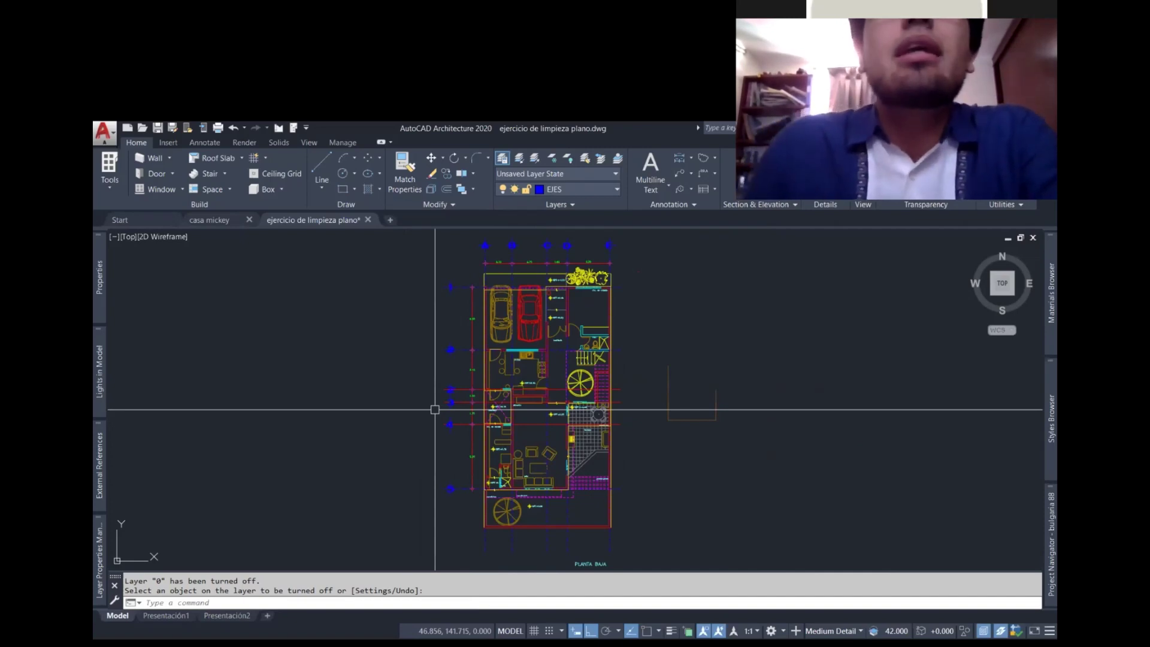
left_click(585, 163)
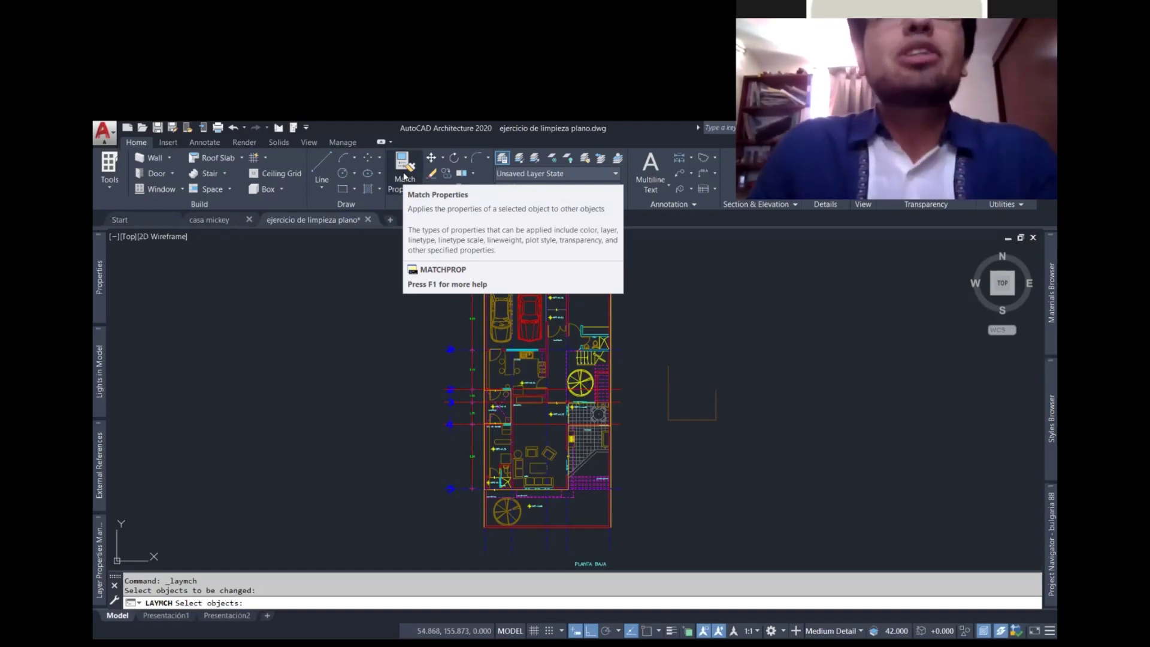
- Zoom in on the top of the floor plan near the cars
scroll(570, 317, "up", 2)
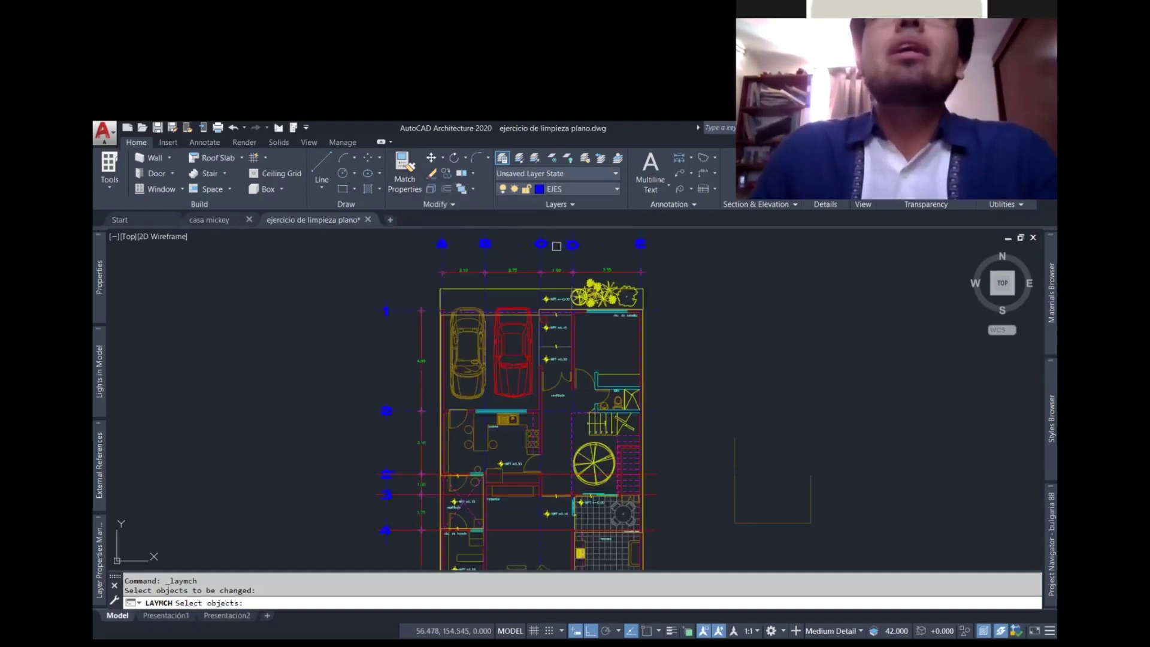
scroll(570, 318, "up", 6)
scroll(579, 336, "down", 5)
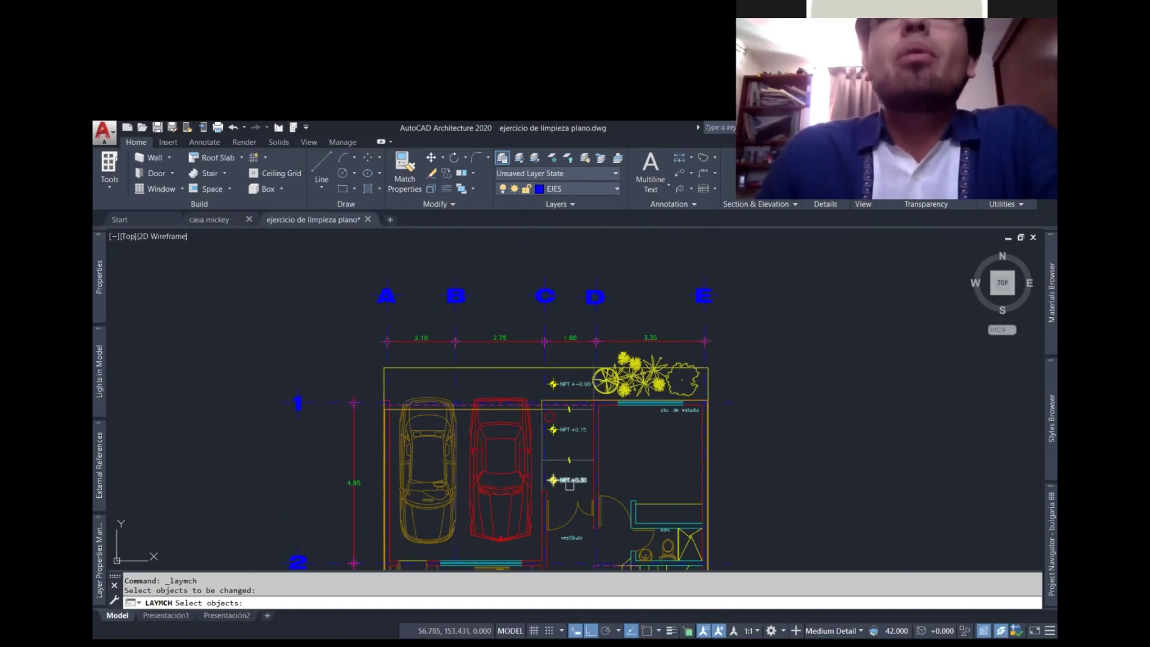
scroll(569, 485, "up", 3)
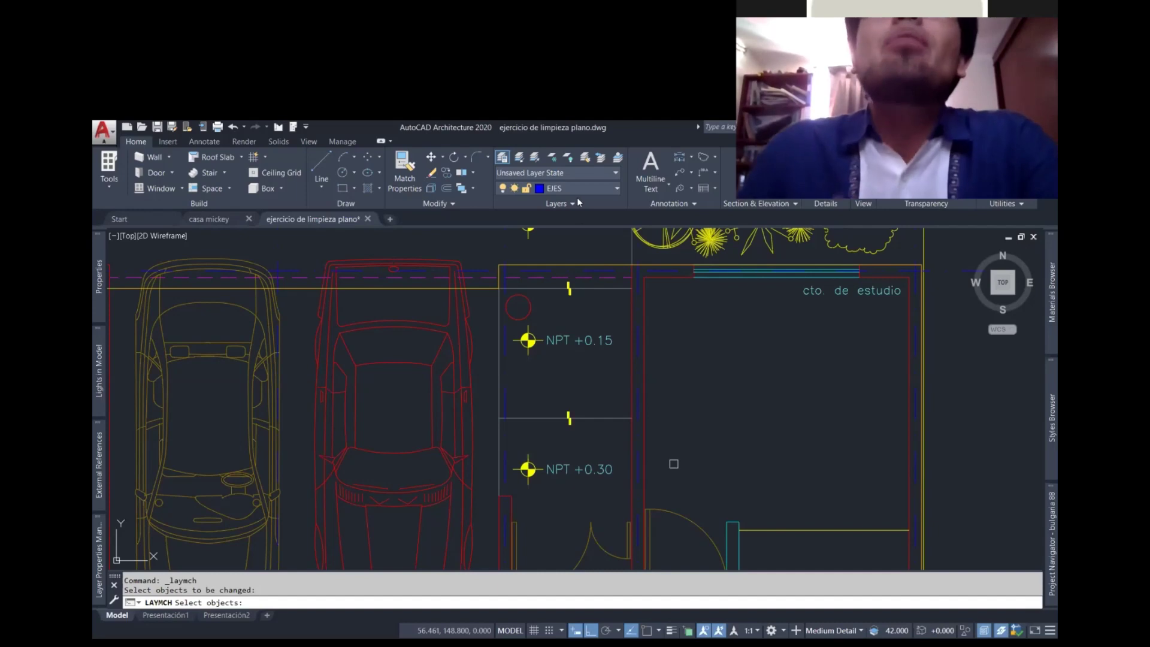
scroll(676, 458, "down", 1)
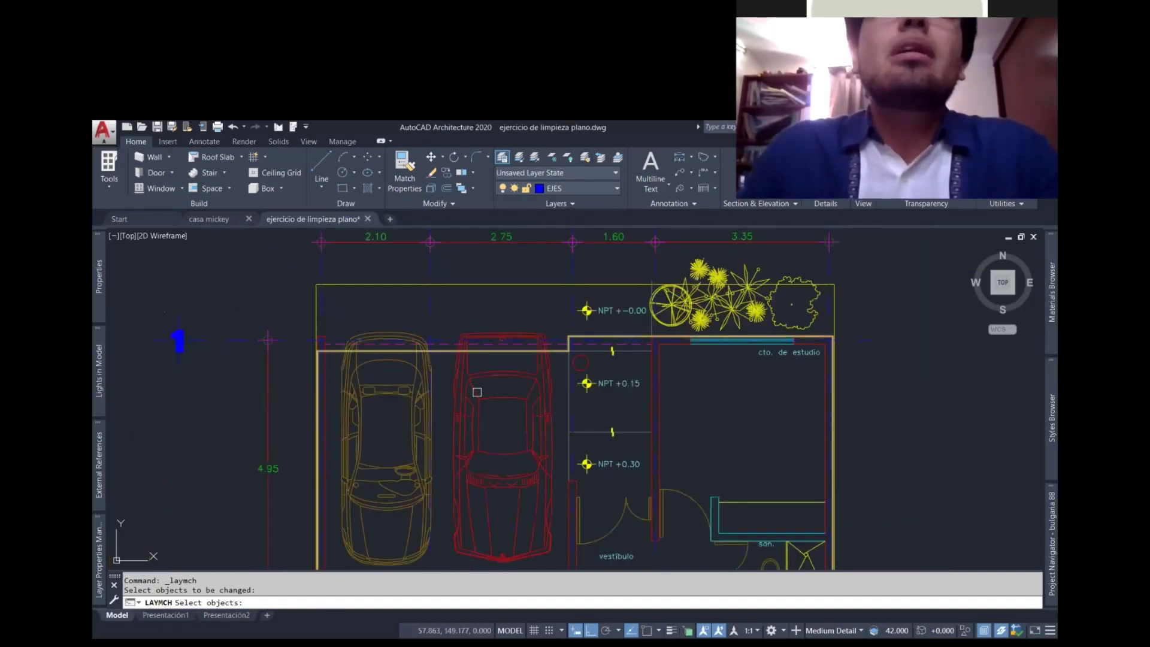
left_click(517, 283)
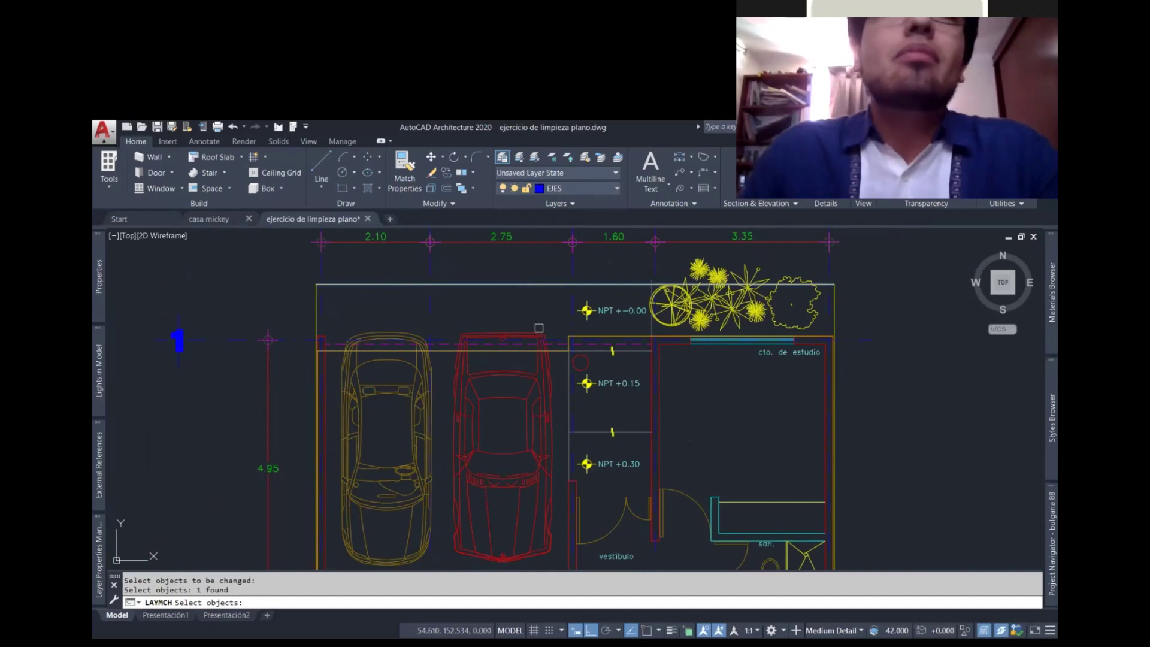
key("Return")
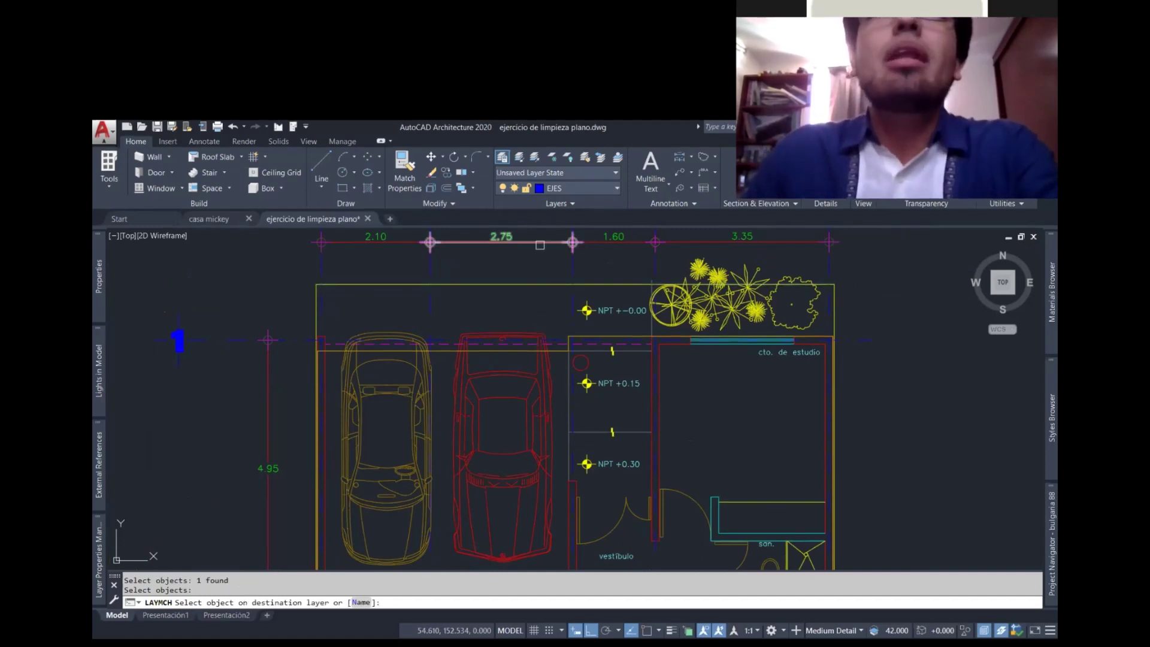
left_click(540, 245)
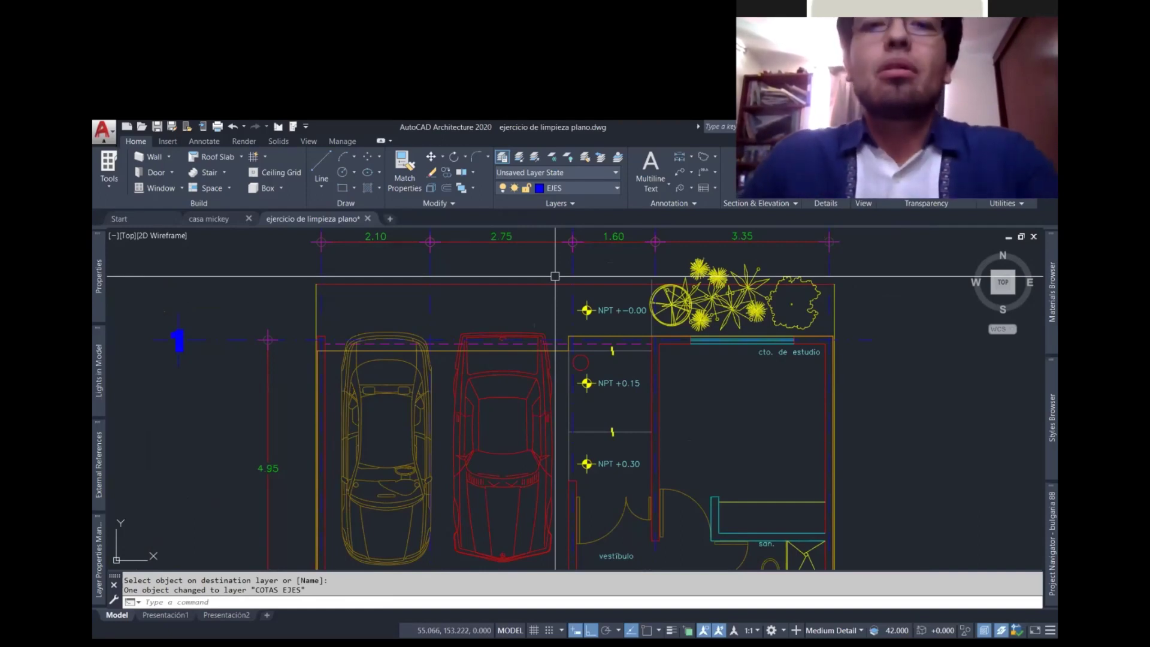
type("u")
key("Return")
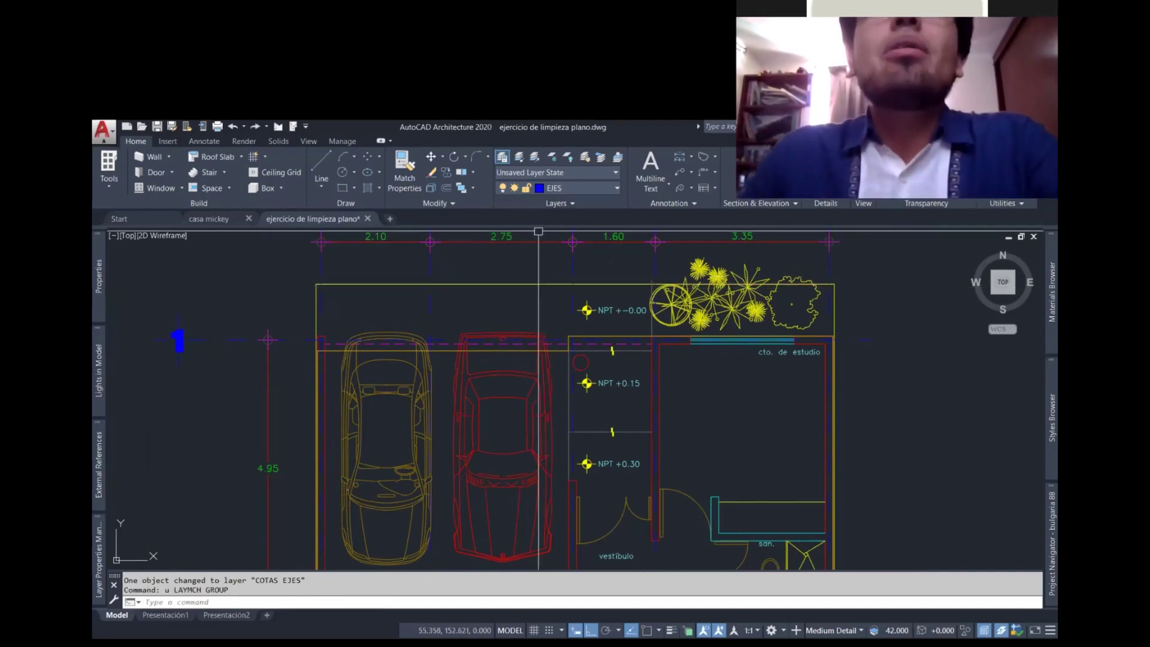
left_click(534, 157)
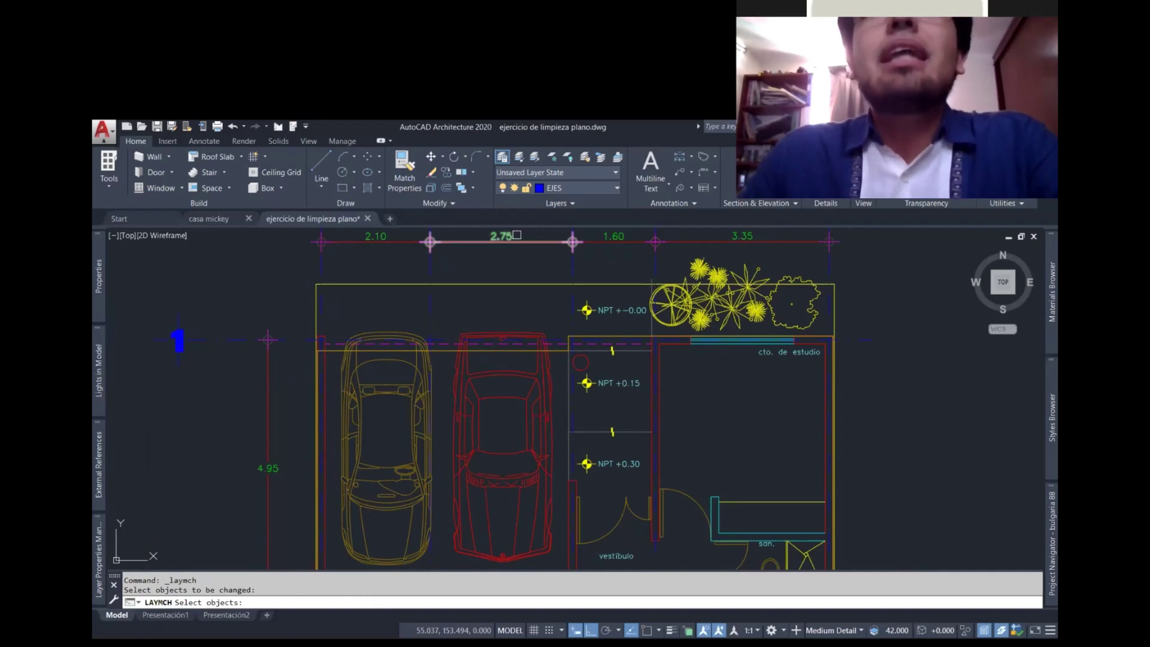
left_click(529, 282)
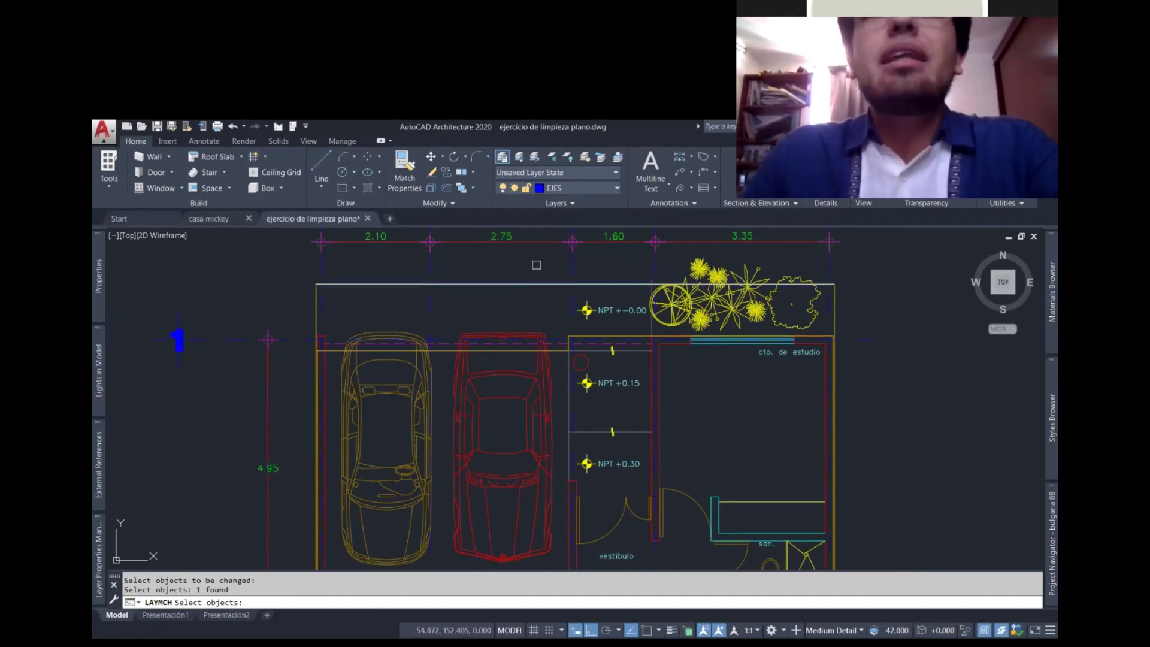
key("Return")
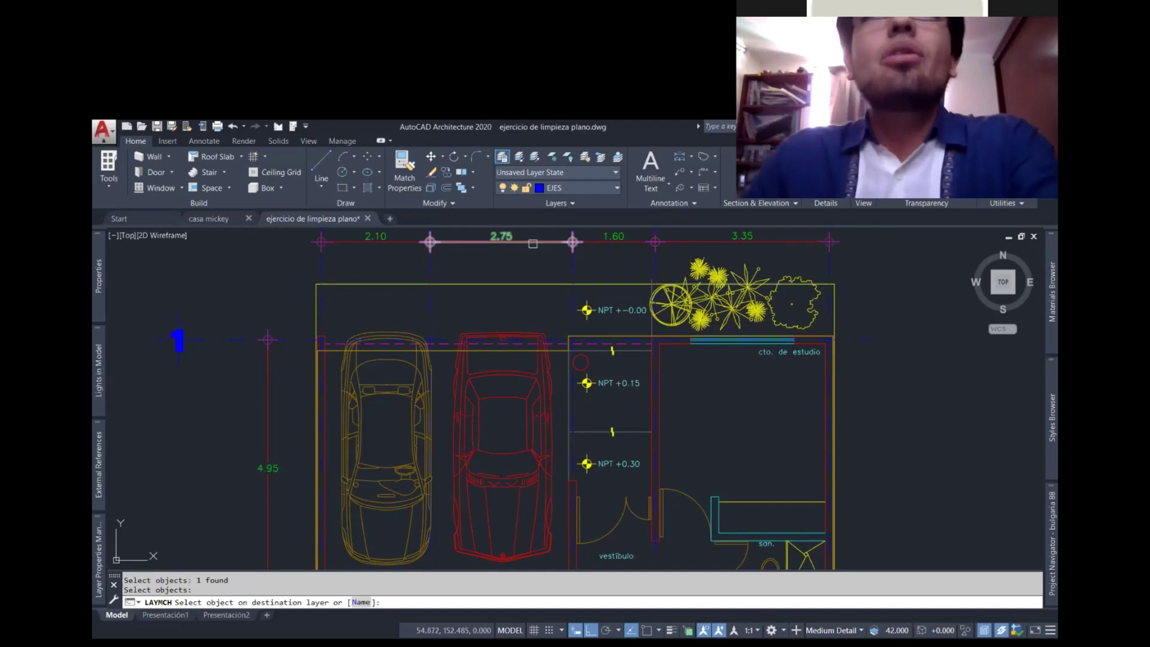
left_click(533, 243)
type("u")
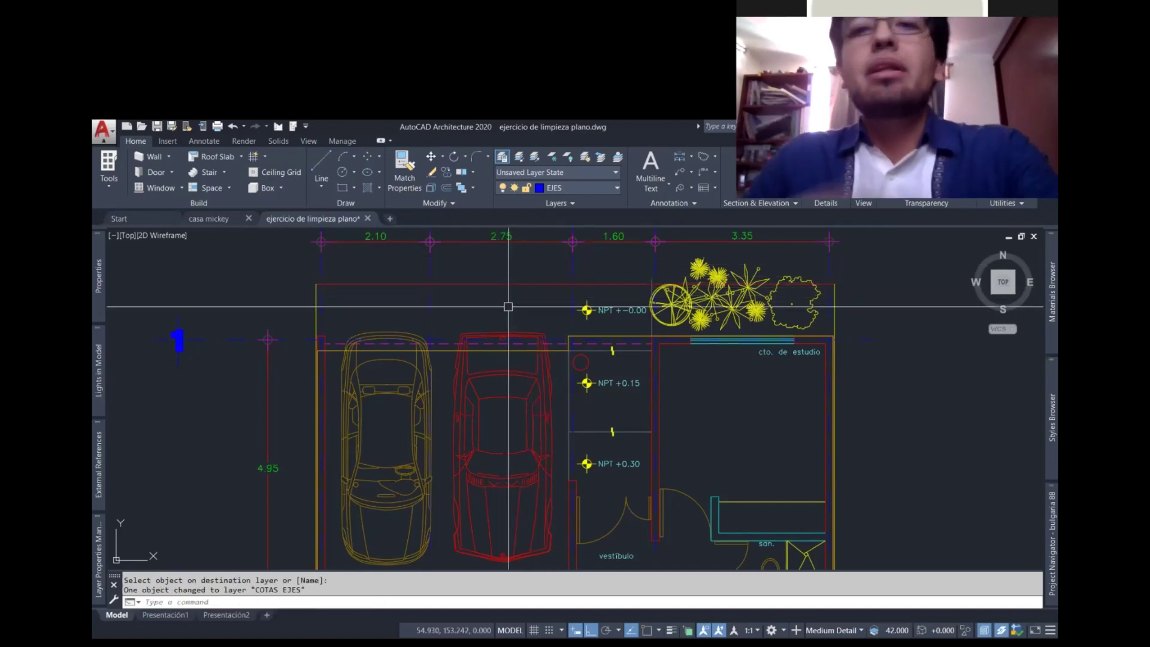
key("Return")
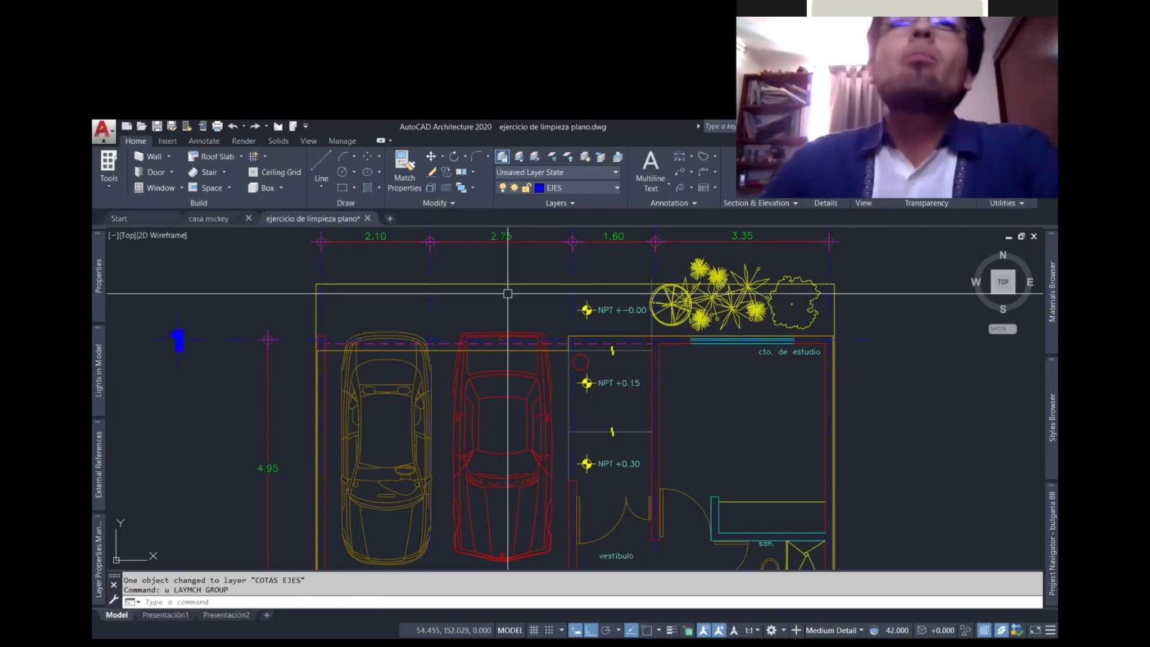
scroll(508, 293, "down", 3)
type("p")
key("Return")
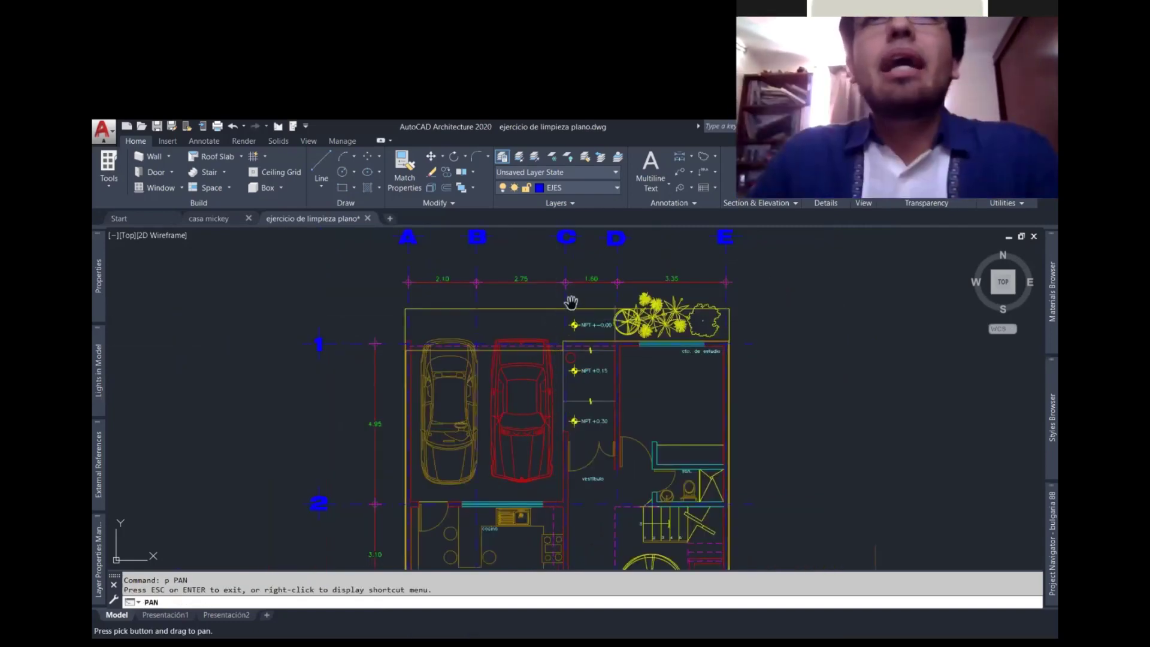
- Pan to show axes A–E, expand the Layers panel slide-out, and start LAYISO
left_click_drag(571, 303, 570, 386)
key("Escape")
scroll(689, 425, "up", 2)
scroll(659, 424, "up", 4)
scroll(683, 435, "down", 4)
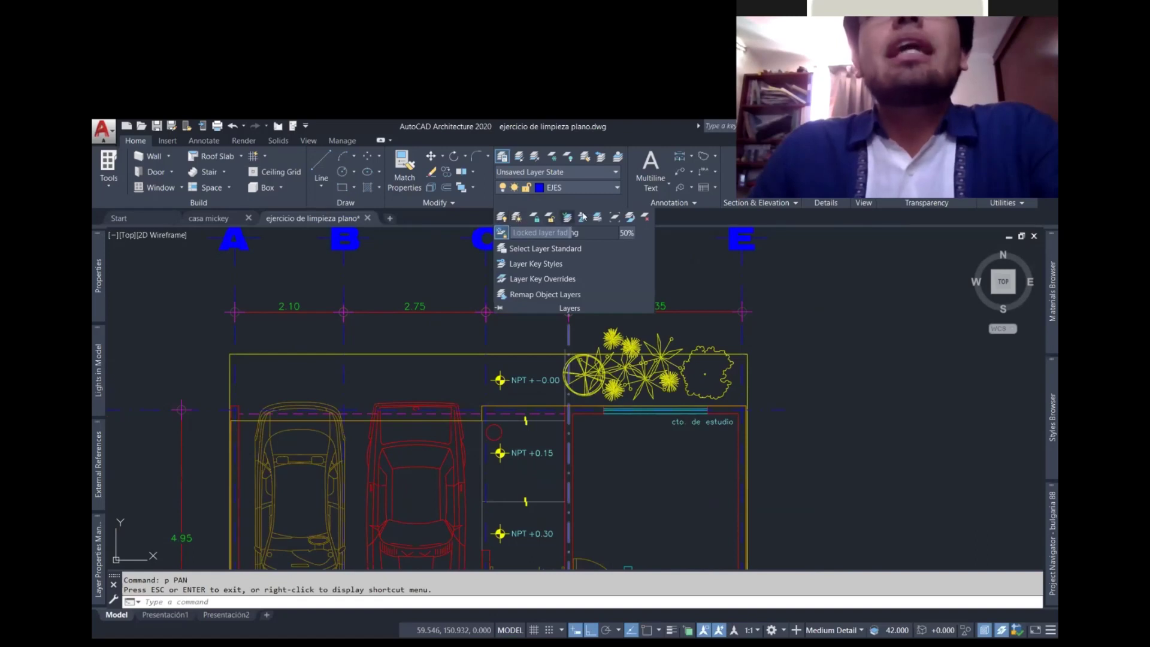
left_click(688, 236)
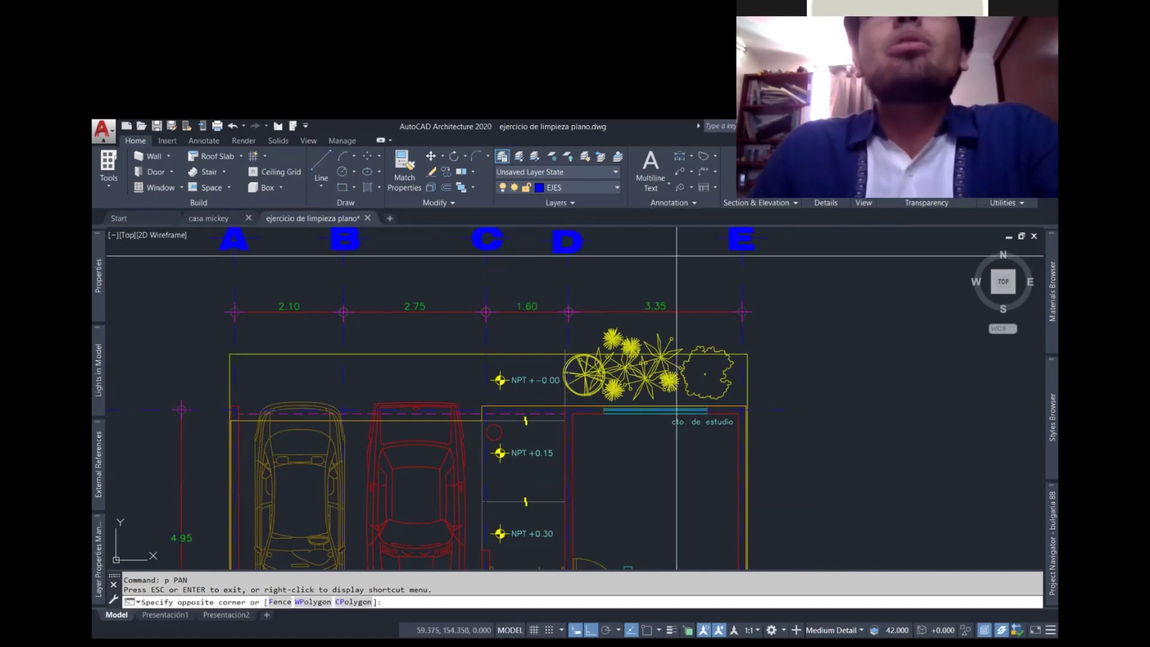
left_click(573, 204)
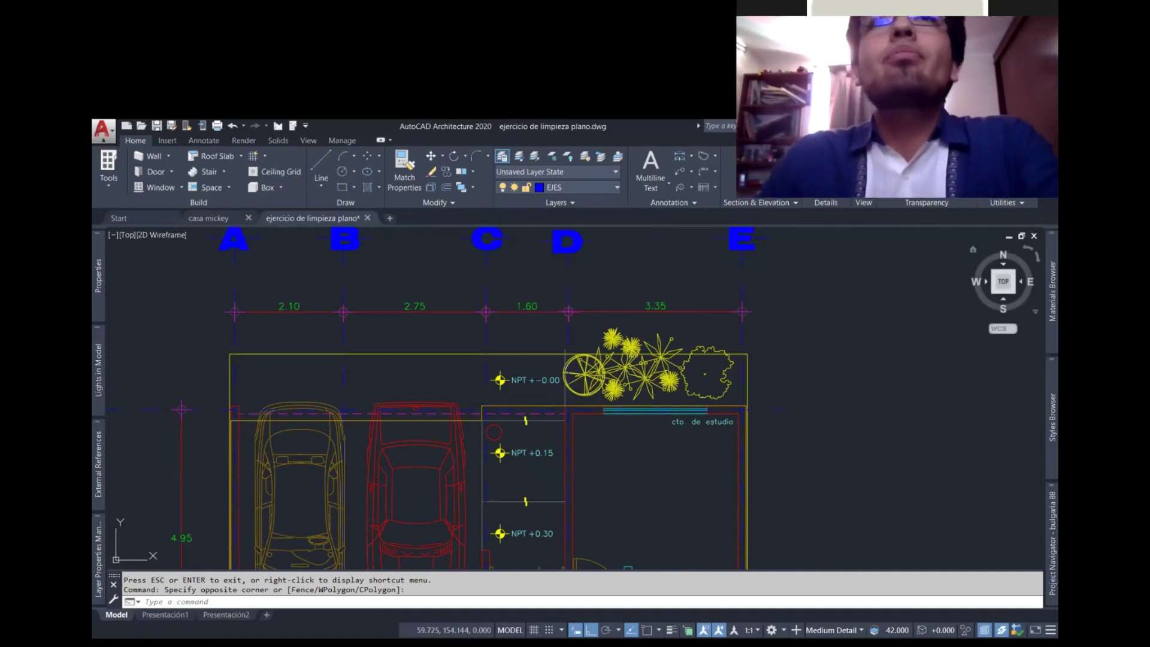
left_click(558, 203)
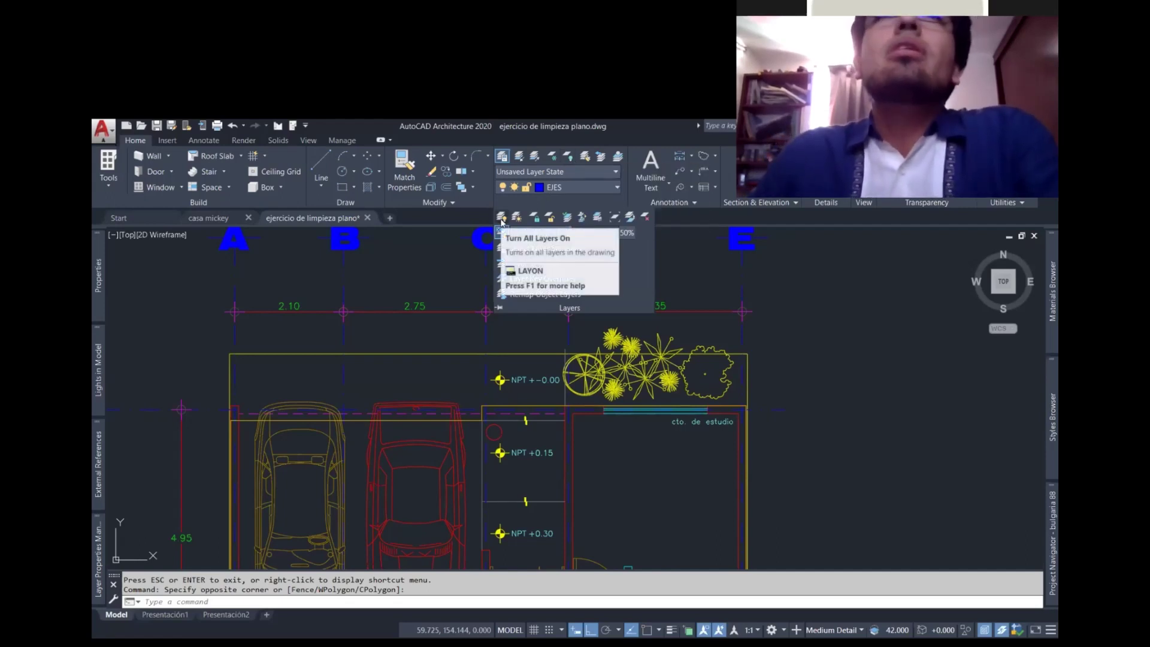
left_click(520, 159)
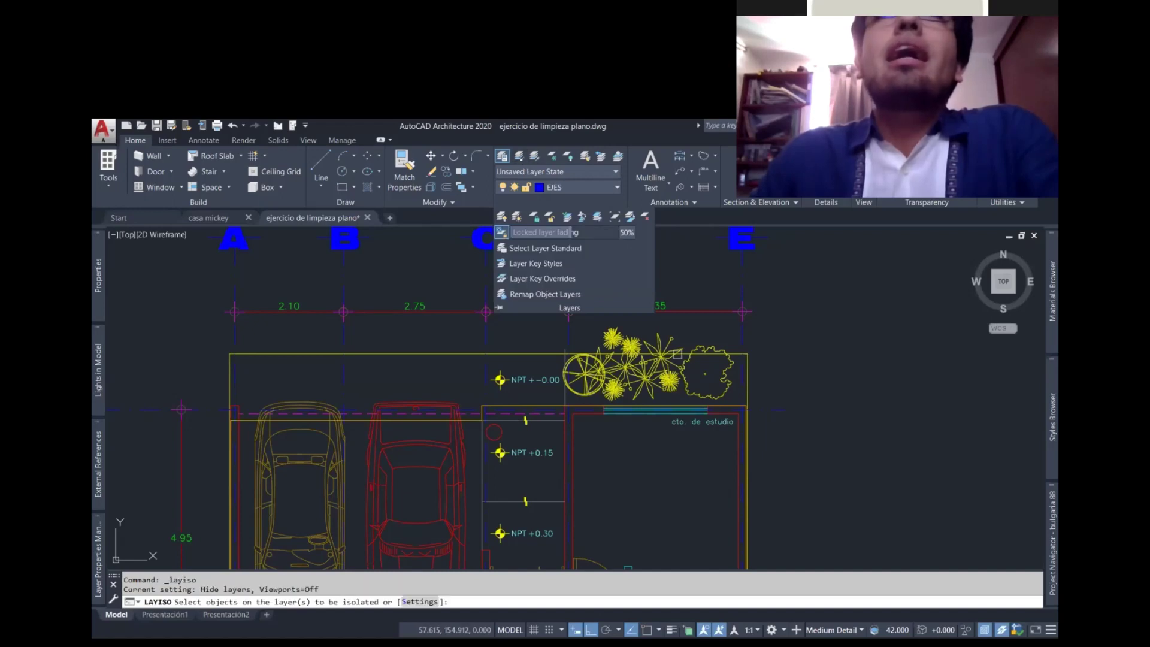
- Isolate the MUROS wall layer by picking a wall with Layer Isolate
left_click(575, 455)
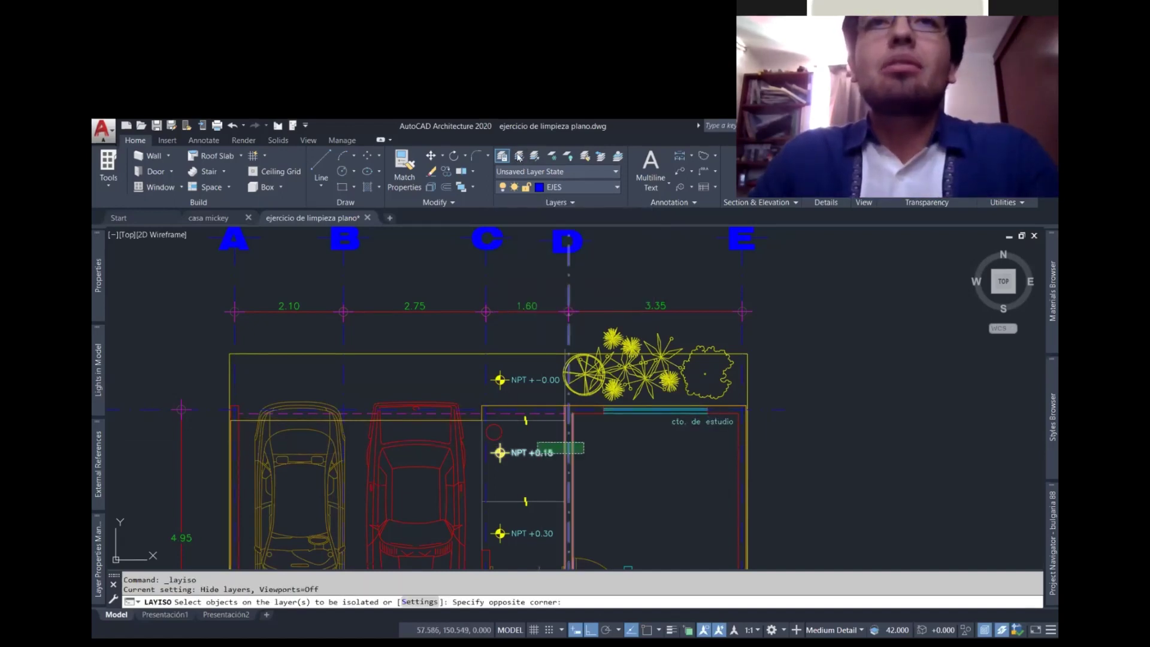
left_click(584, 453)
key("Return")
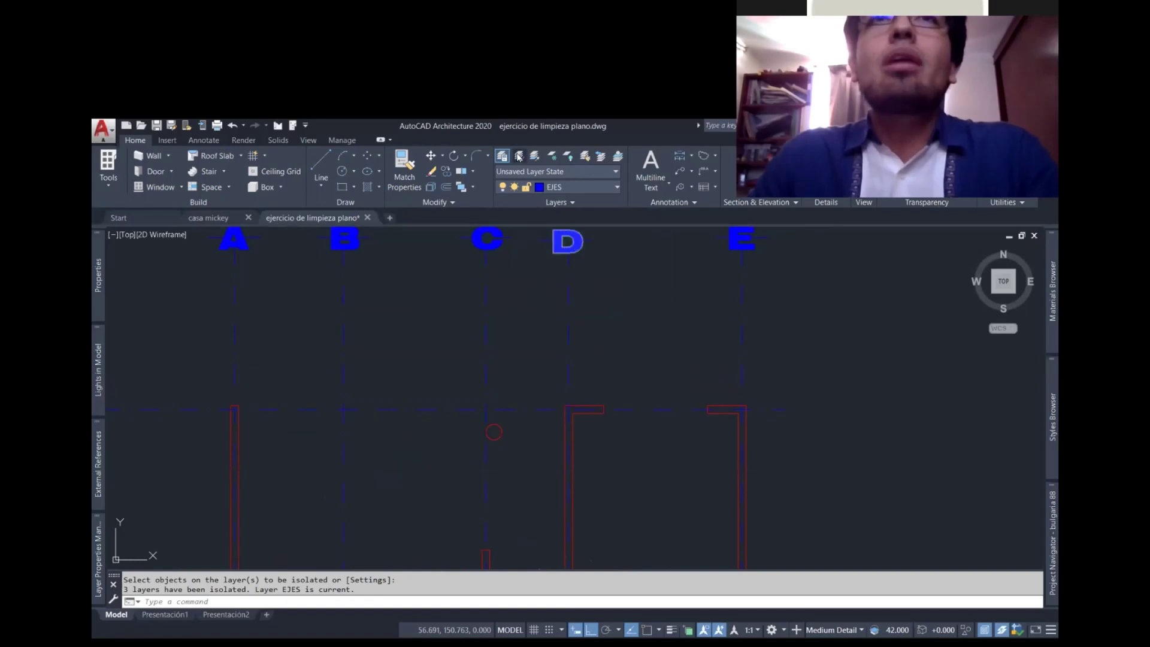
left_click(603, 410)
key("Return")
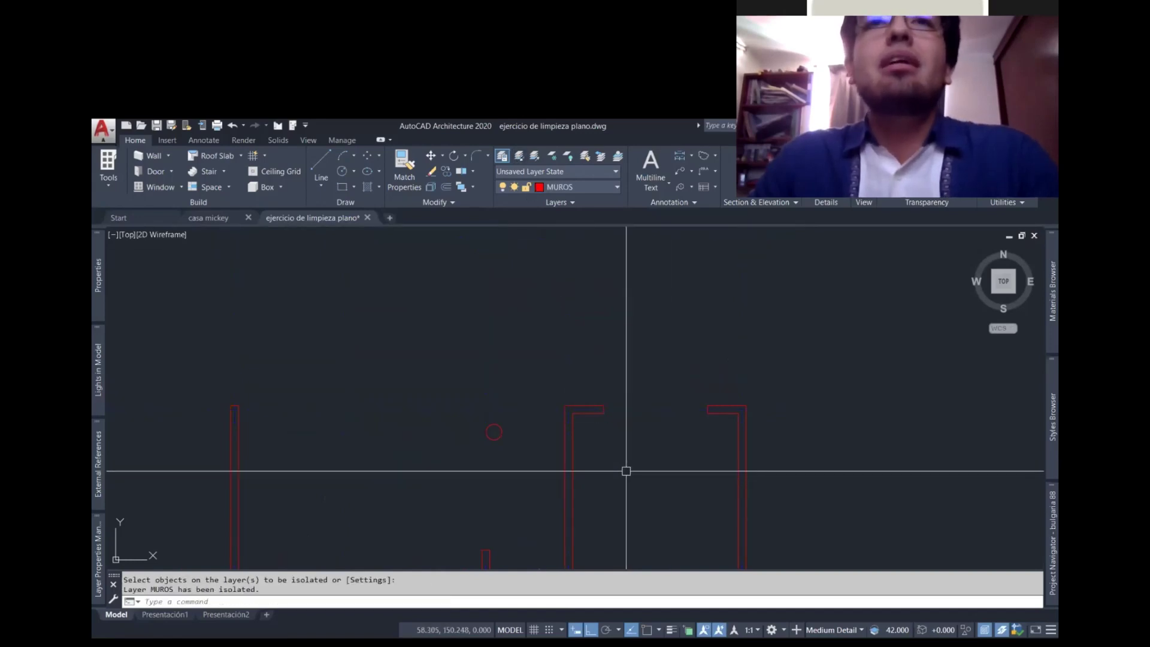
- Turn all layers back on and thaw every frozen layer so the full plan shows
left_click(566, 203)
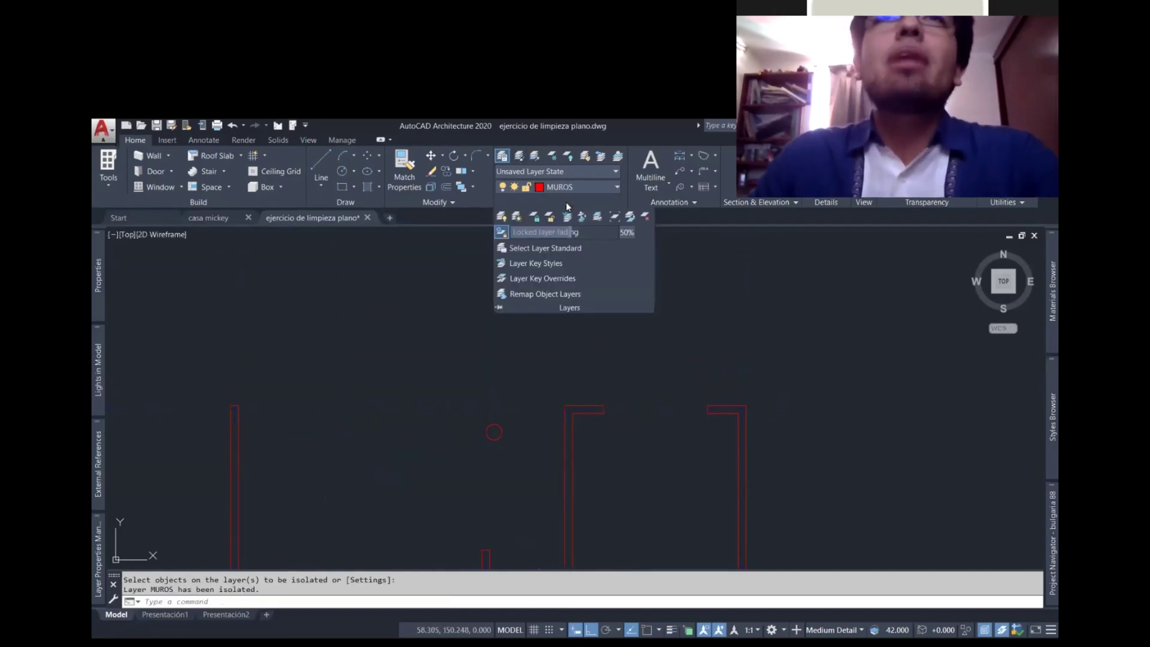
left_click(504, 218)
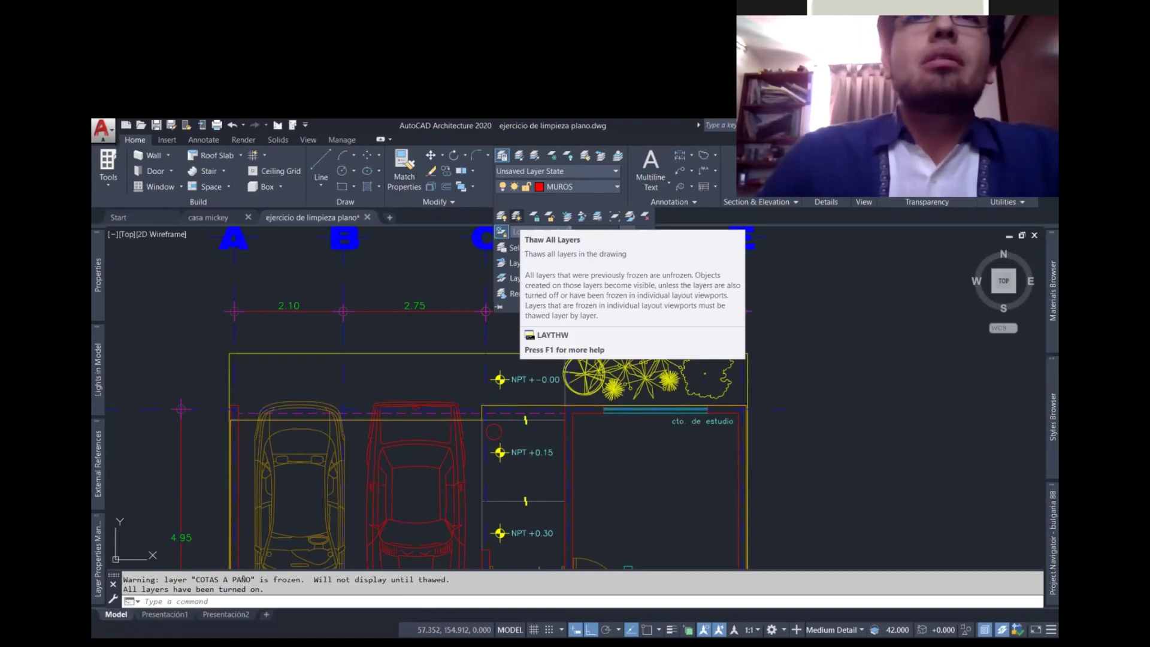
left_click(502, 232)
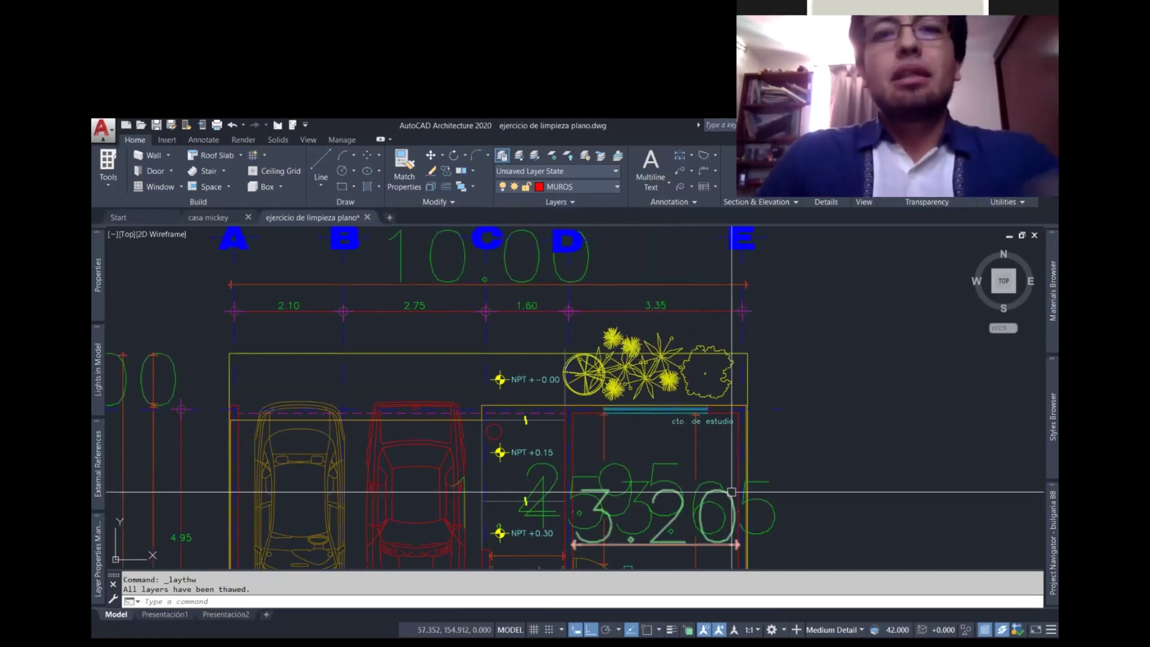
type("u")
key("Return")
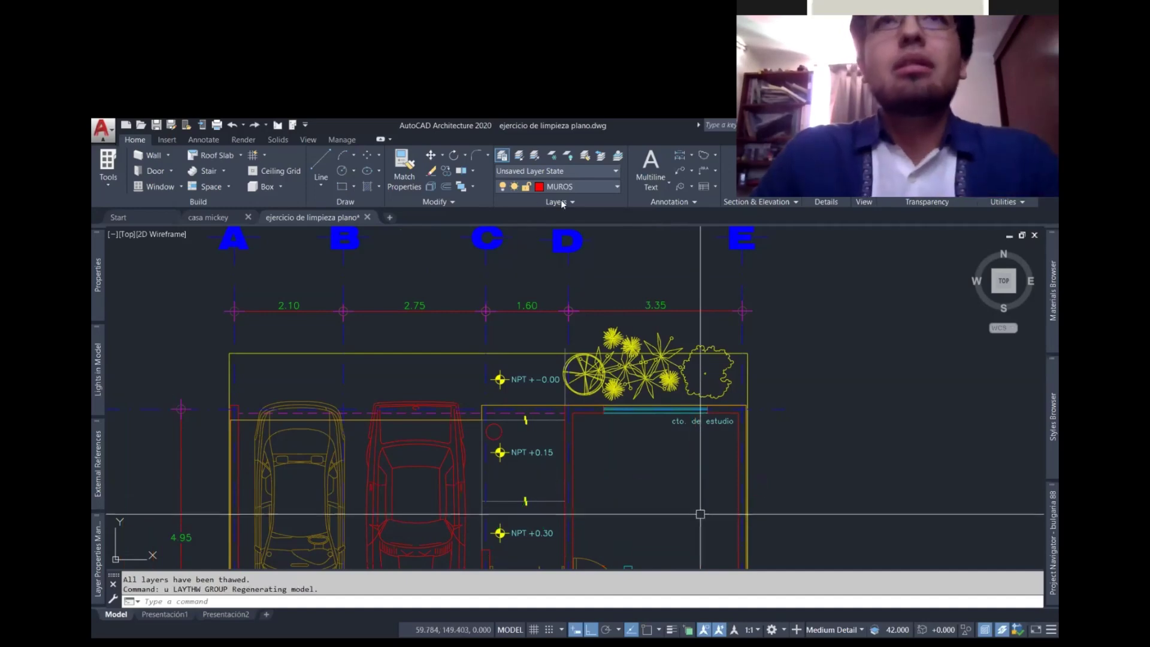
left_click(561, 202)
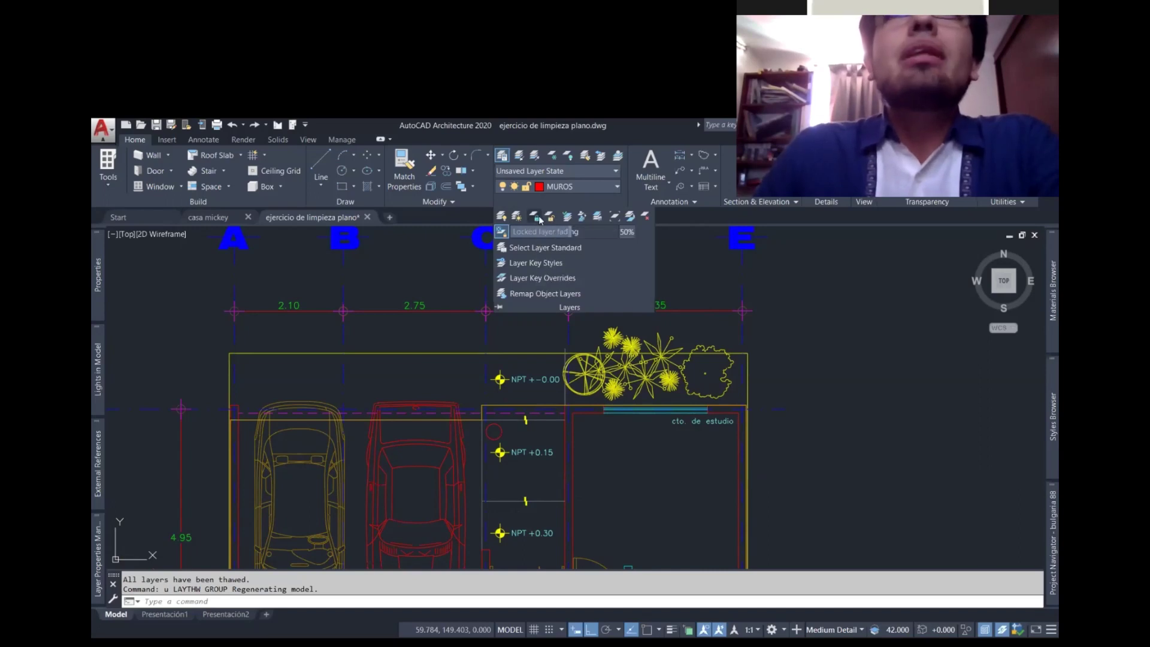
left_click(550, 188)
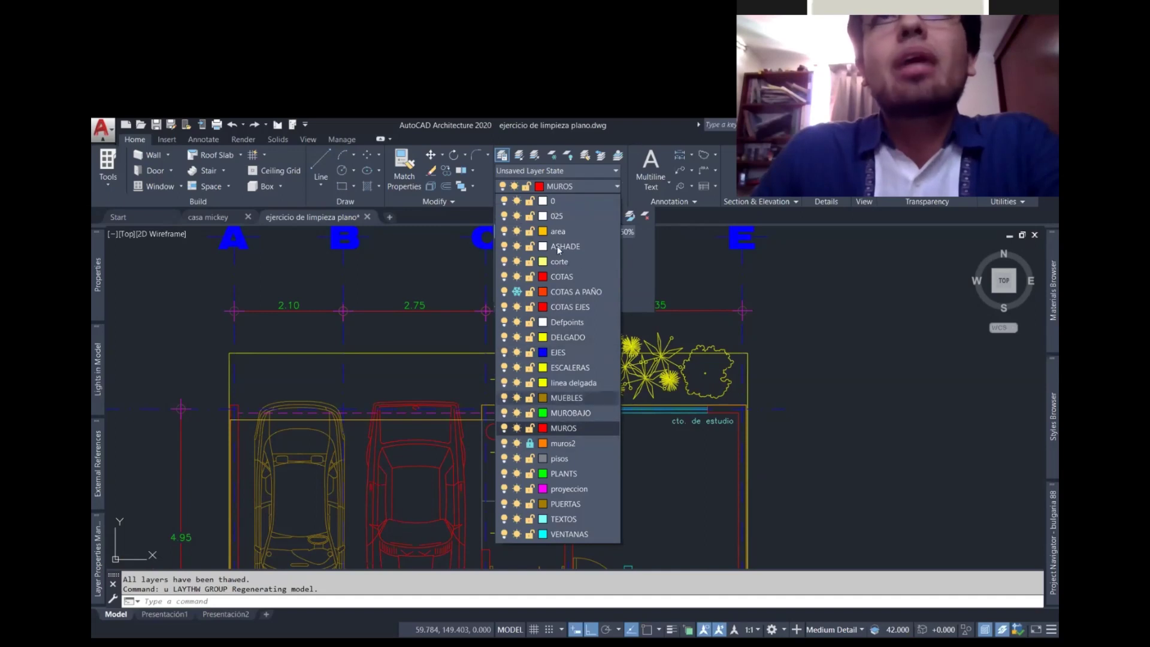
key("Escape")
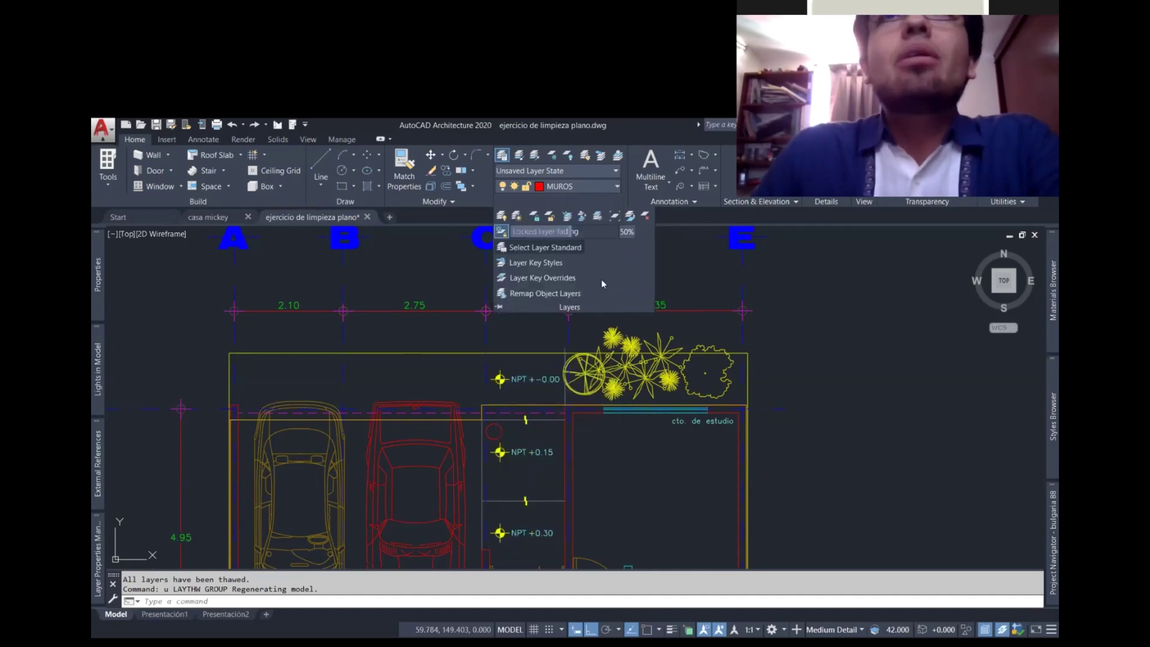
- Lock the COTAS EJES layer from a dimension, then unlock the muros2 layer from a wall
left_click(535, 217)
left_click(439, 339)
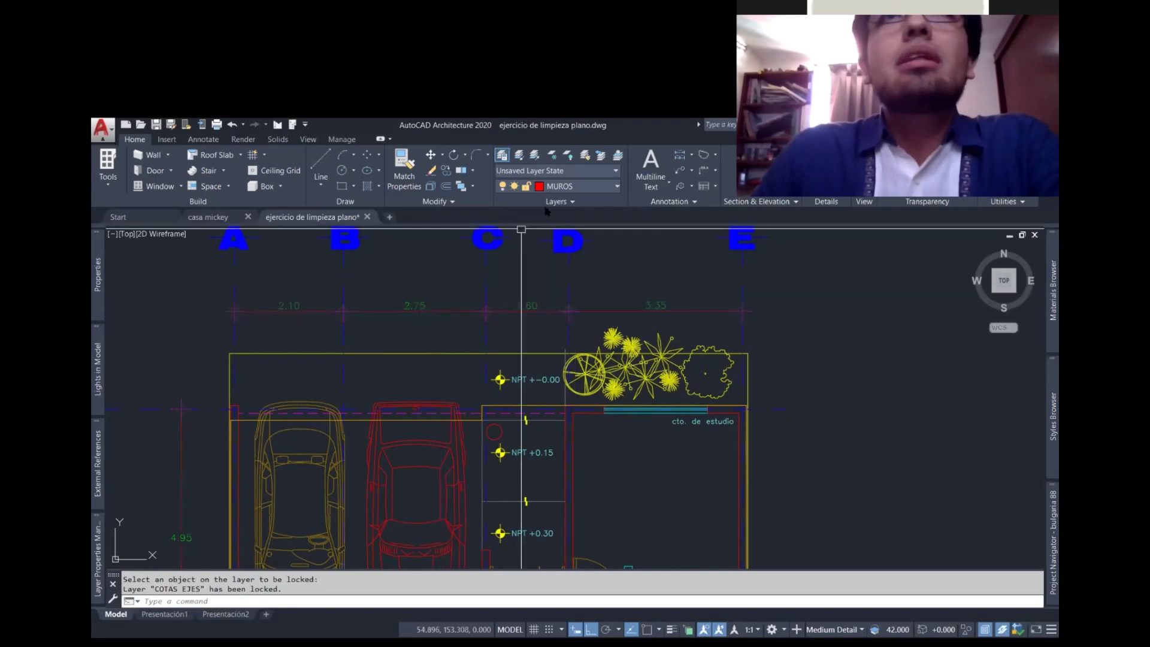
left_click(555, 202)
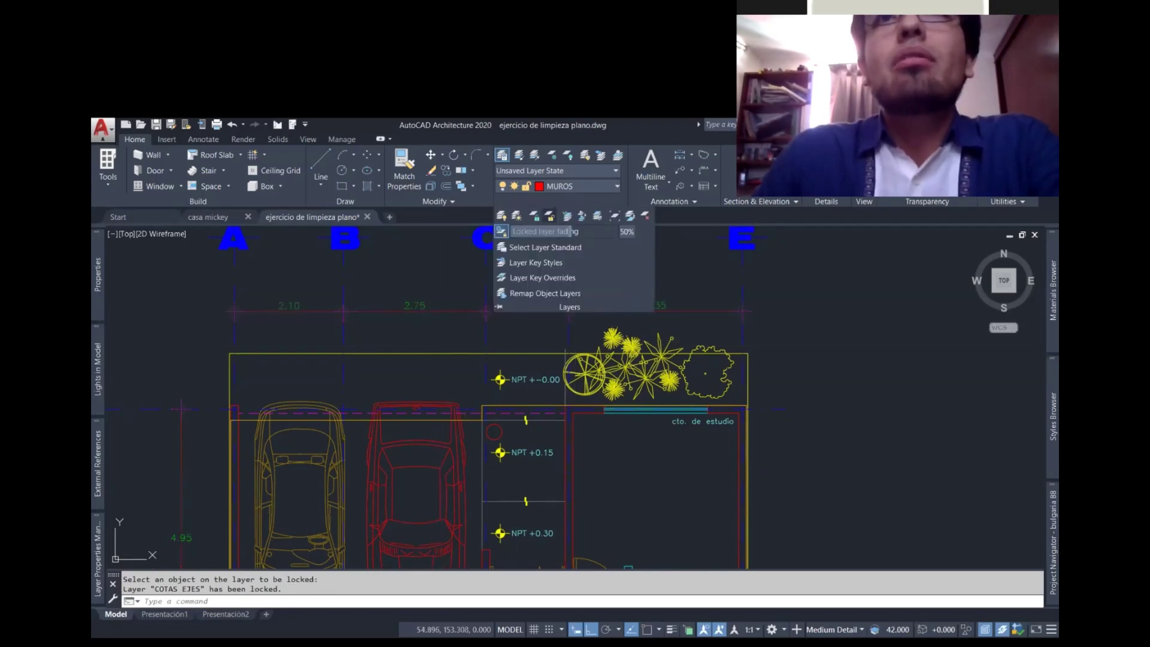
left_click(549, 215)
scroll(585, 359, "down", 4)
left_click(740, 520)
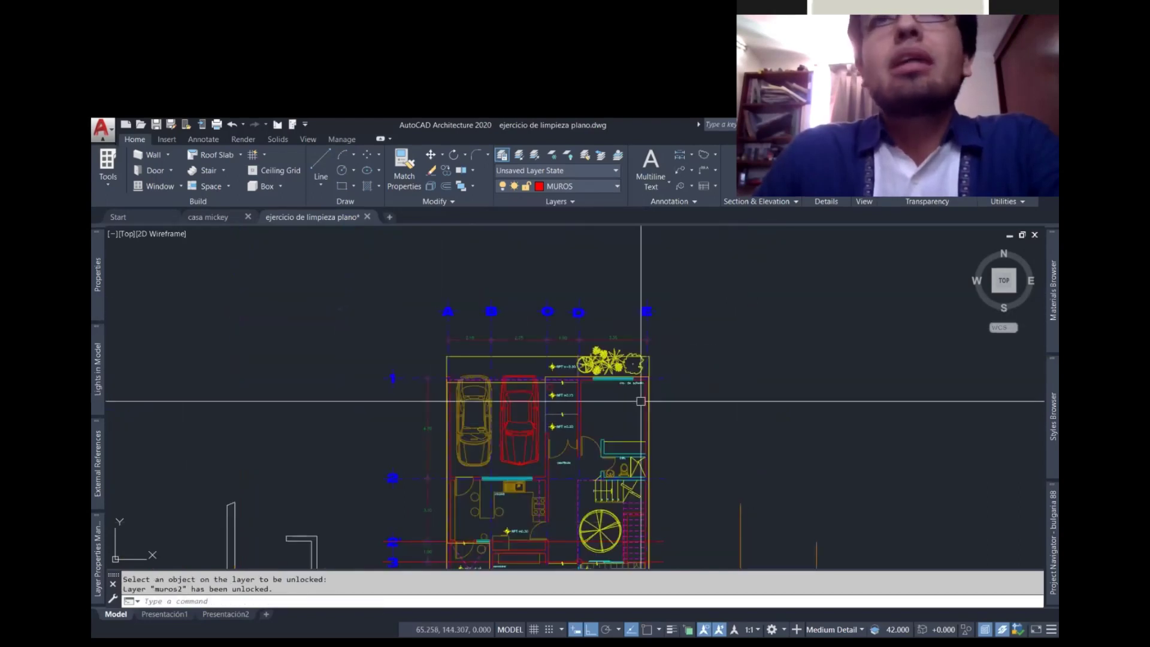
- Unlock the COTAS EJES layer and check lock states in the layer list, keeping MUROS current
key("Return")
scroll(578, 339, "up", 2)
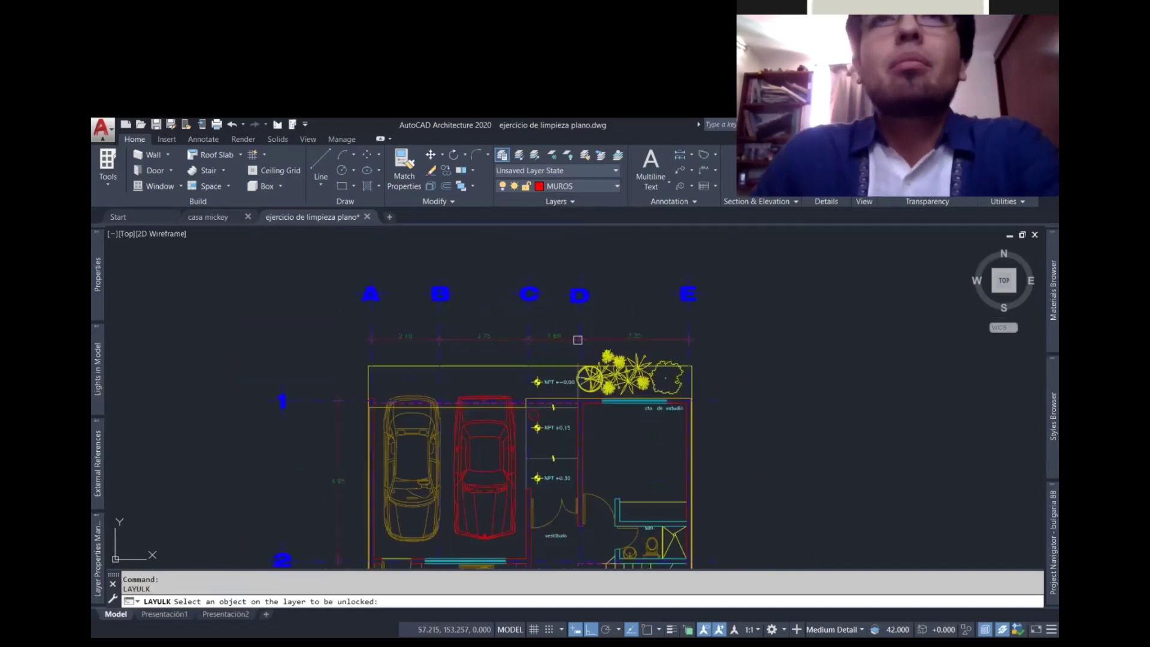
scroll(579, 339, "up", 2)
left_click(551, 337)
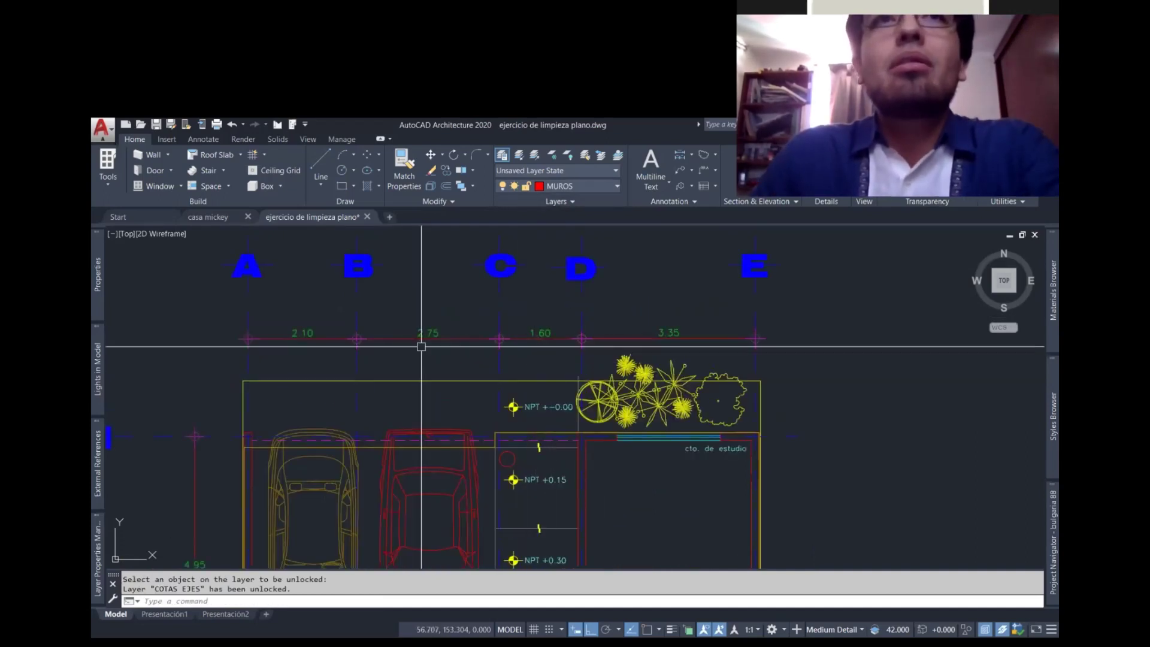
scroll(654, 348, "down", 4)
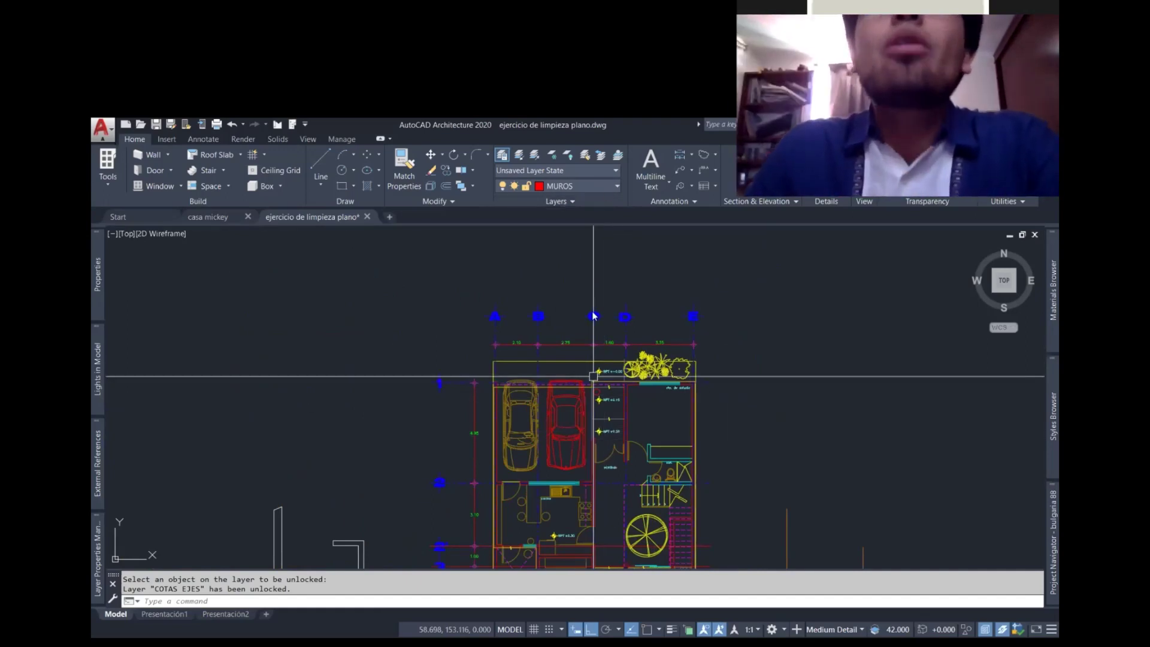
left_click(577, 186)
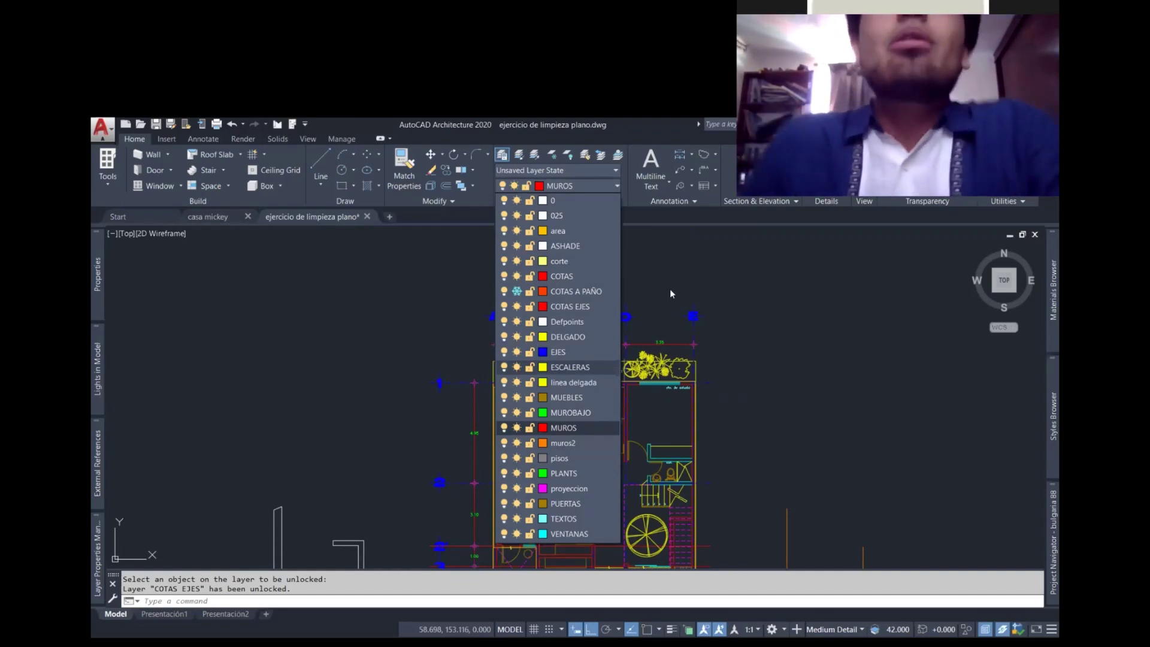
left_click(776, 352)
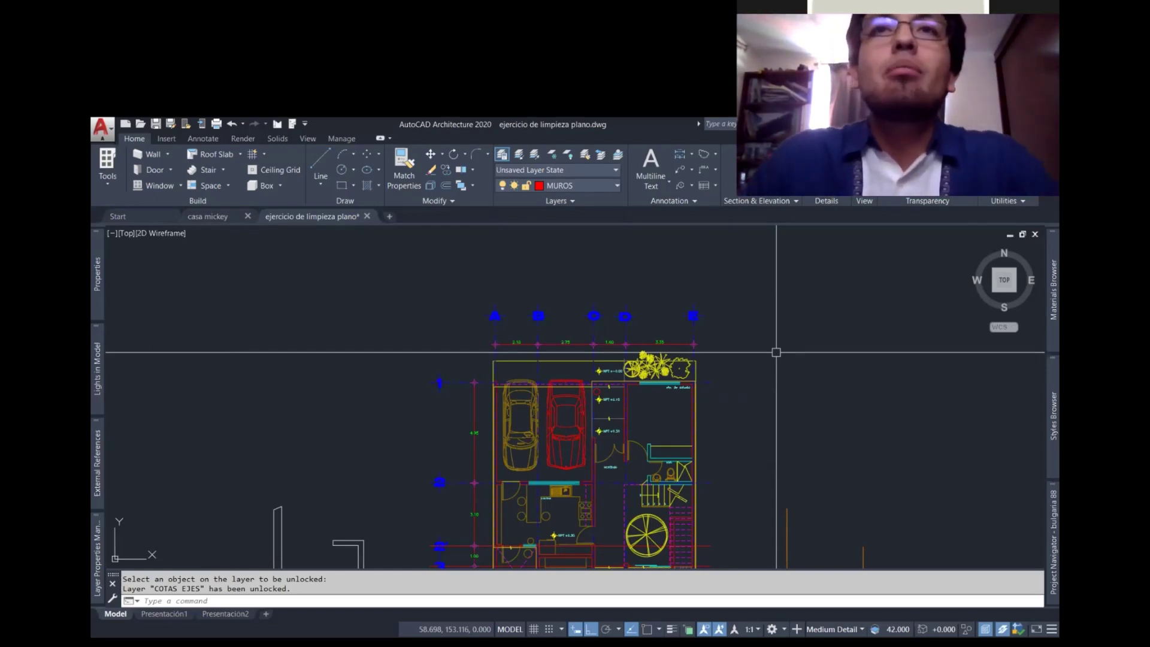
- Open and close the layer list, then cancel the additional layer tools, leaving MUROS current
left_click(617, 186)
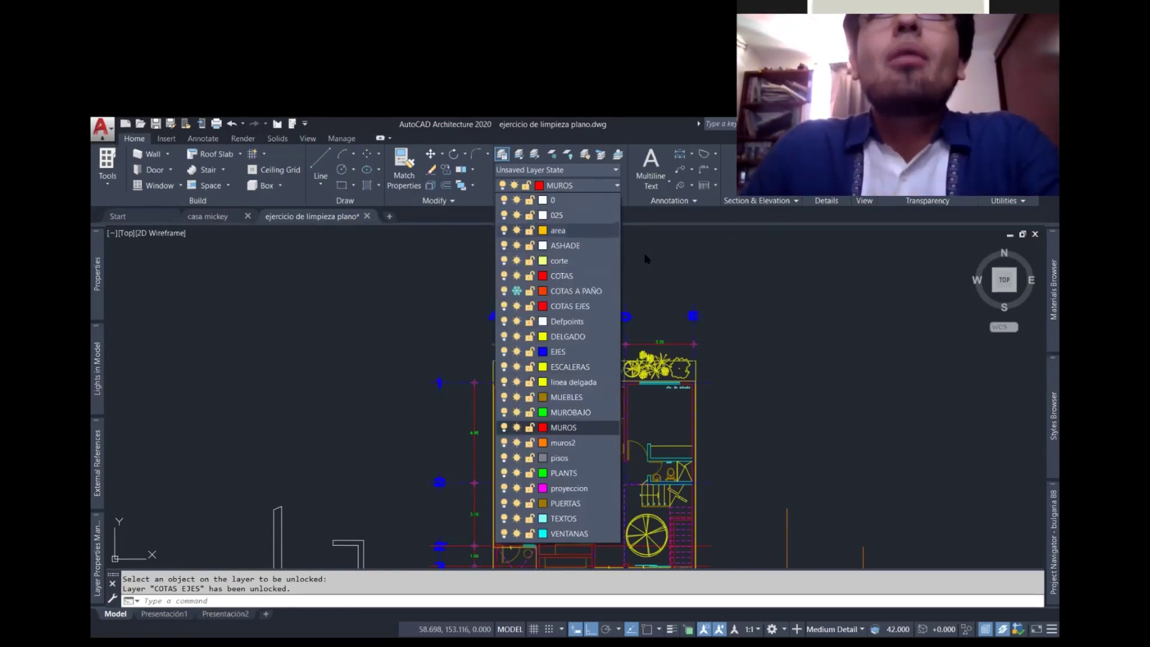
left_click(605, 186)
key("Escape")
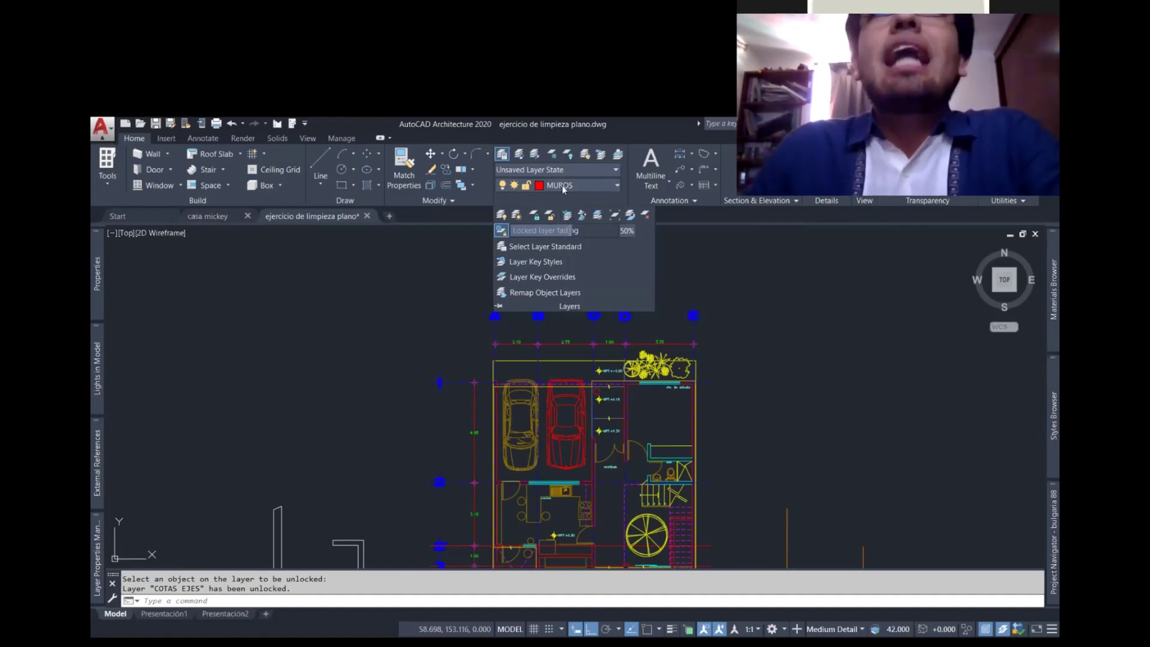
key("Escape")
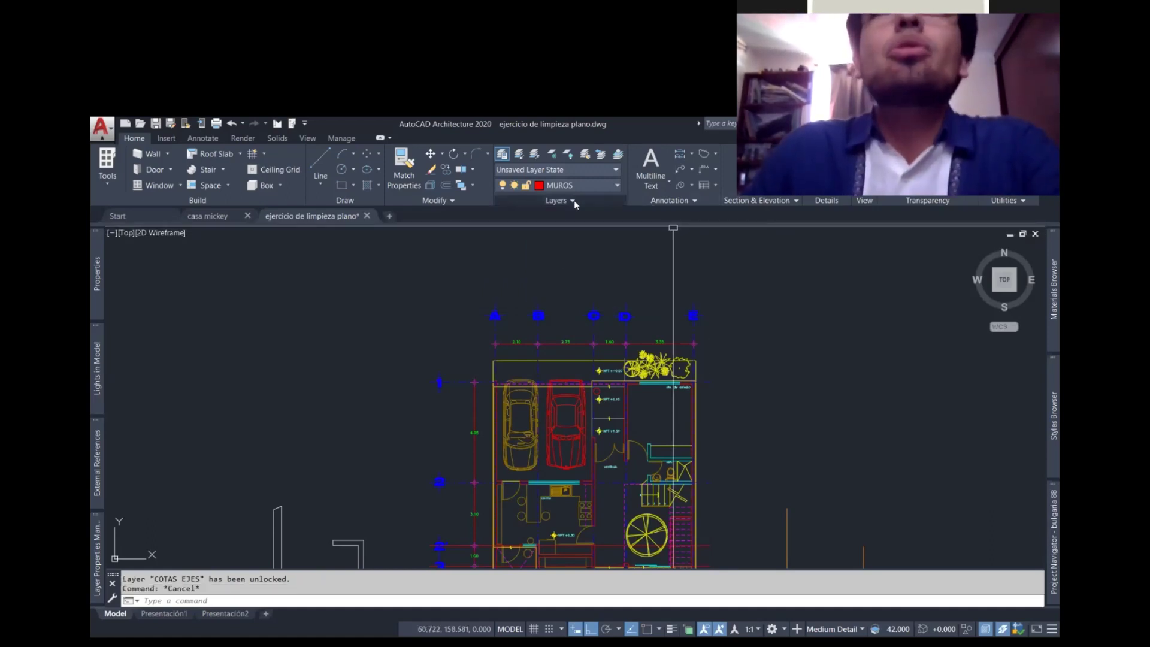
left_click(573, 200)
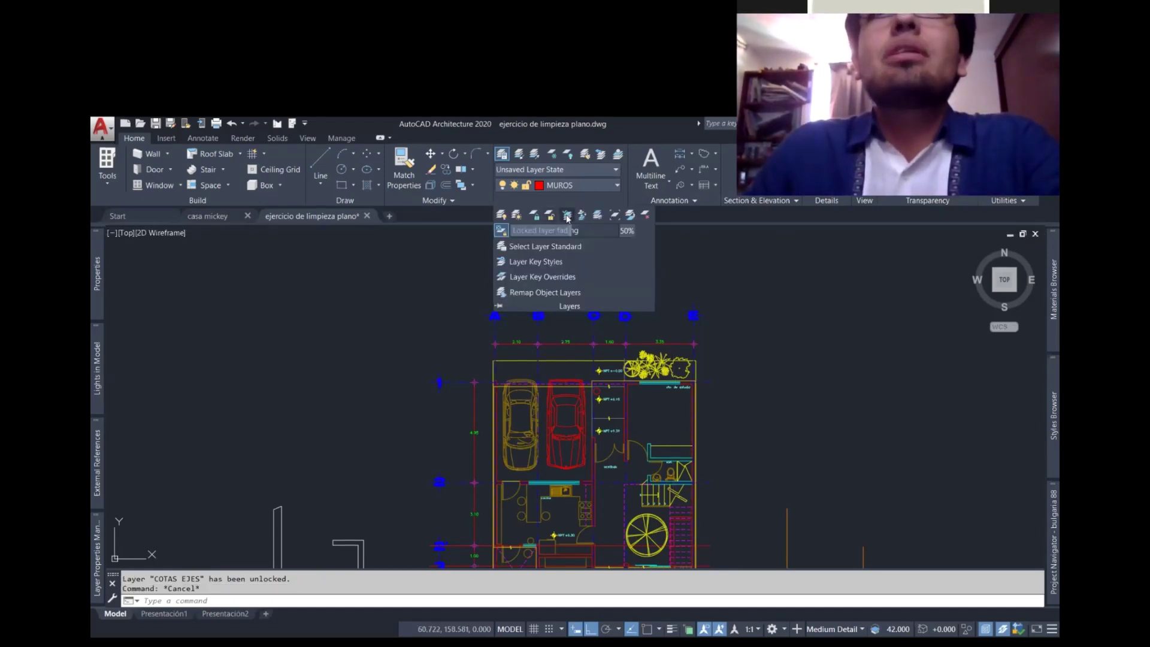
left_click(565, 214)
scroll(628, 323, "up", 2)
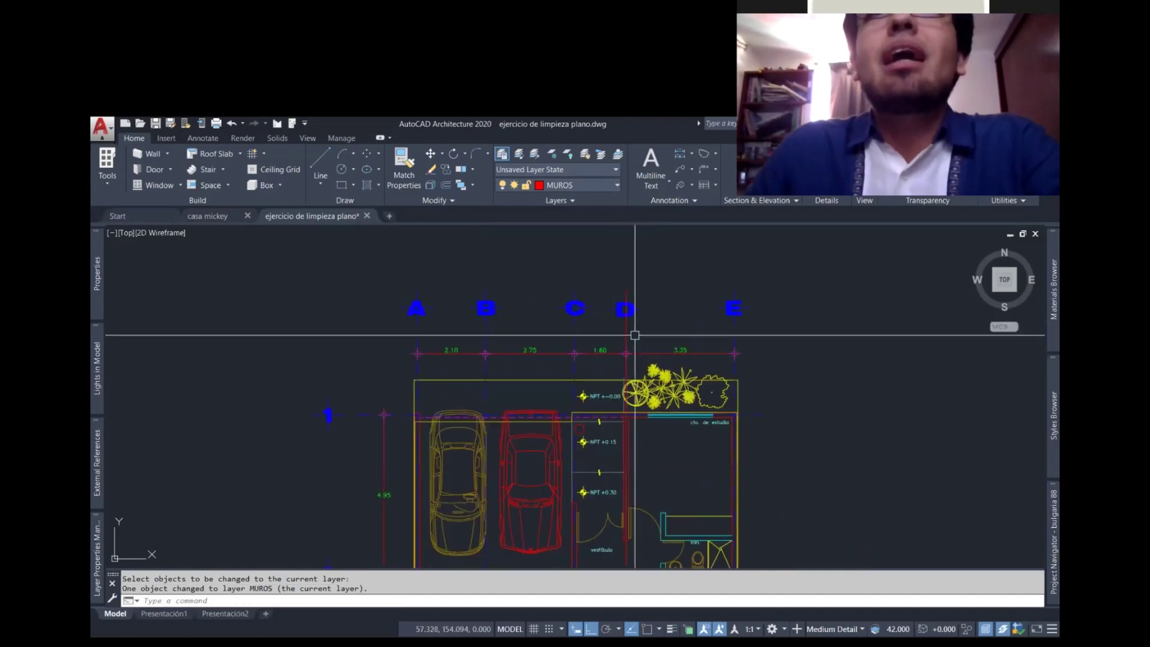
scroll(637, 329, "down", 2)
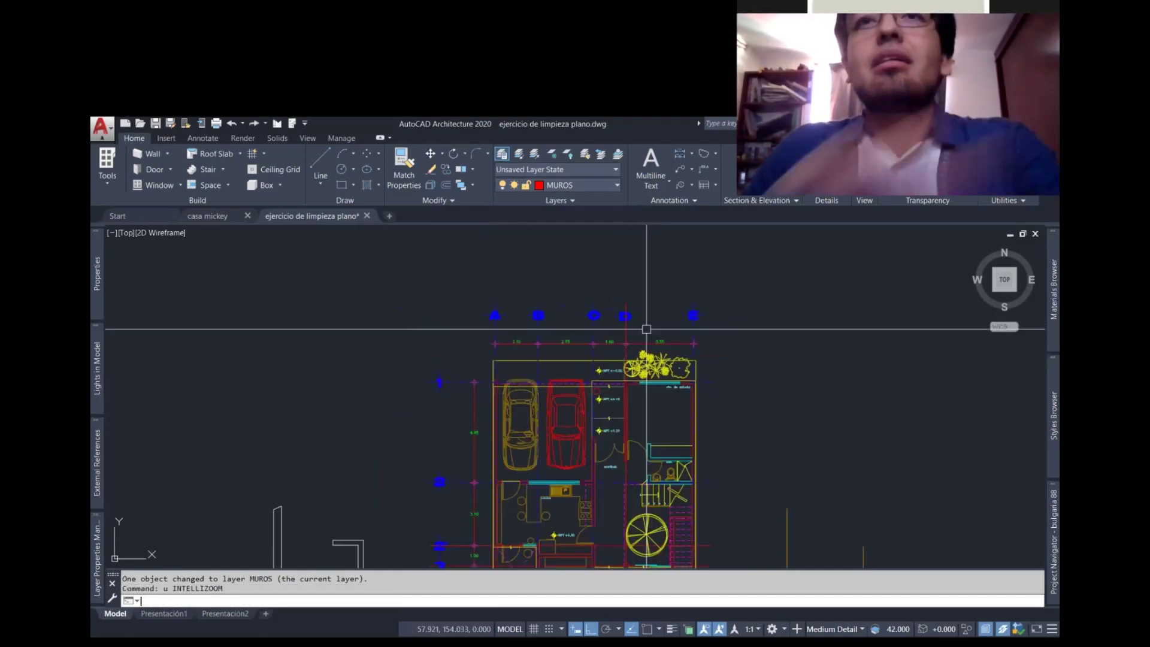
type("u")
key("Return")
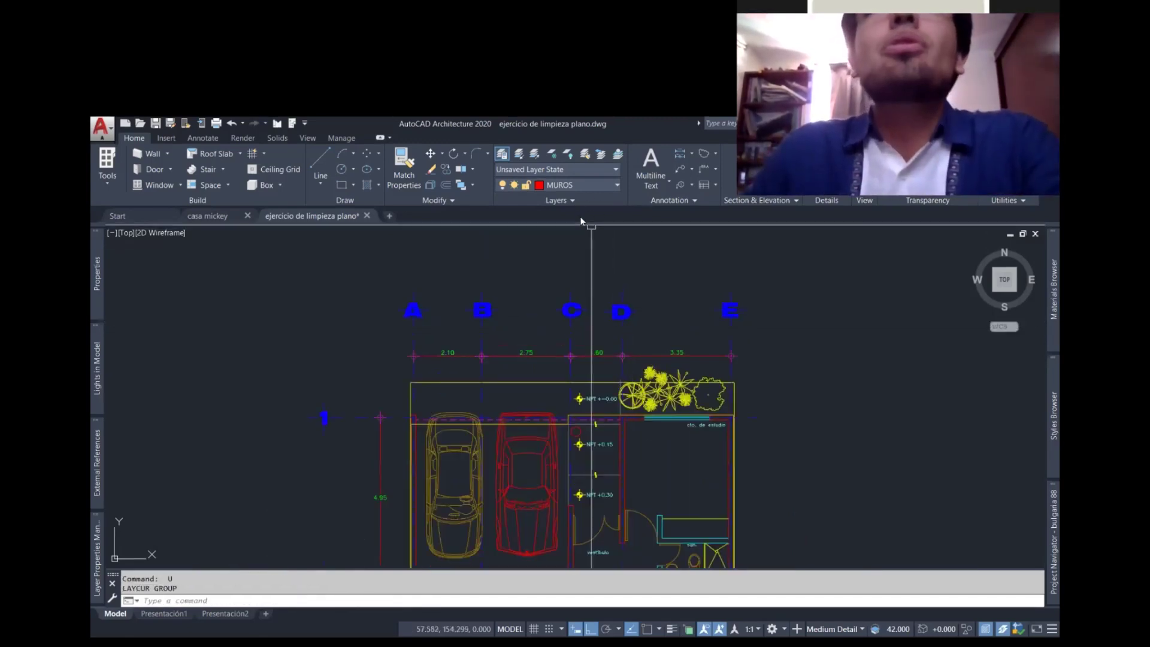
left_click(580, 217)
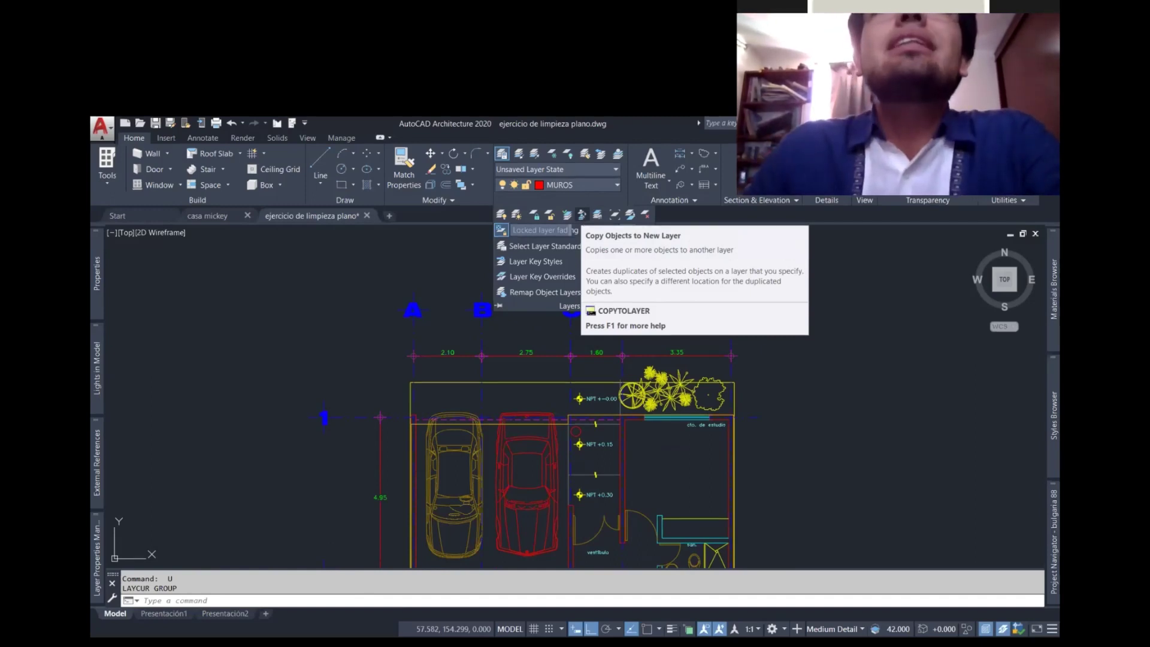
left_click(581, 213)
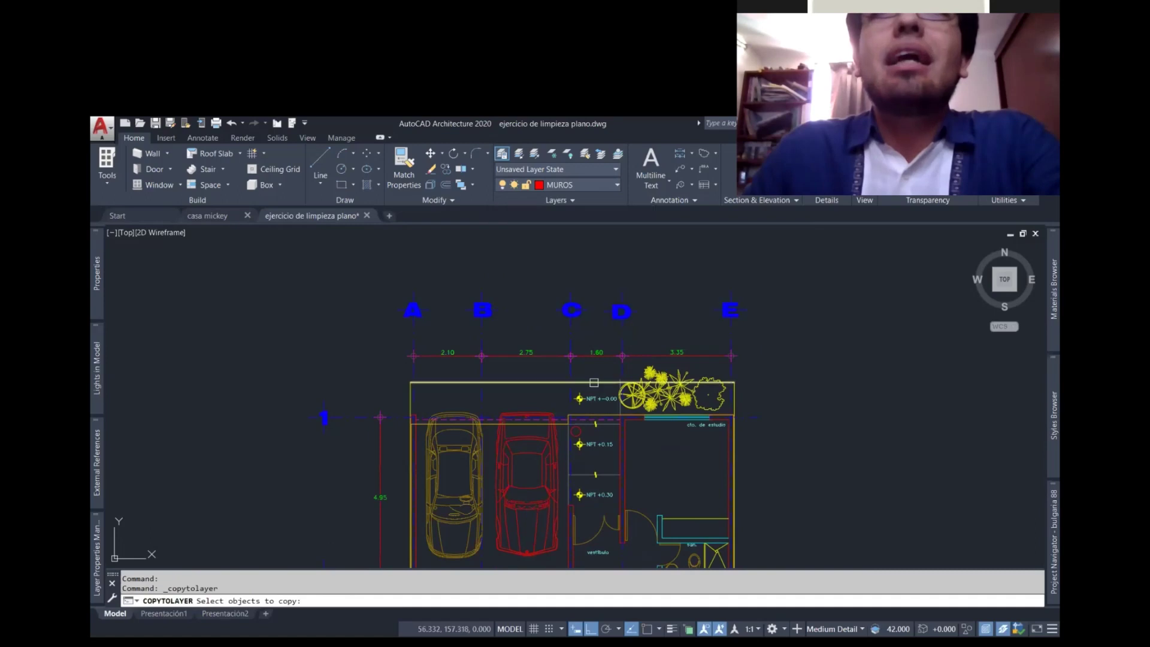
scroll(728, 315, "up", 2)
left_click(725, 318)
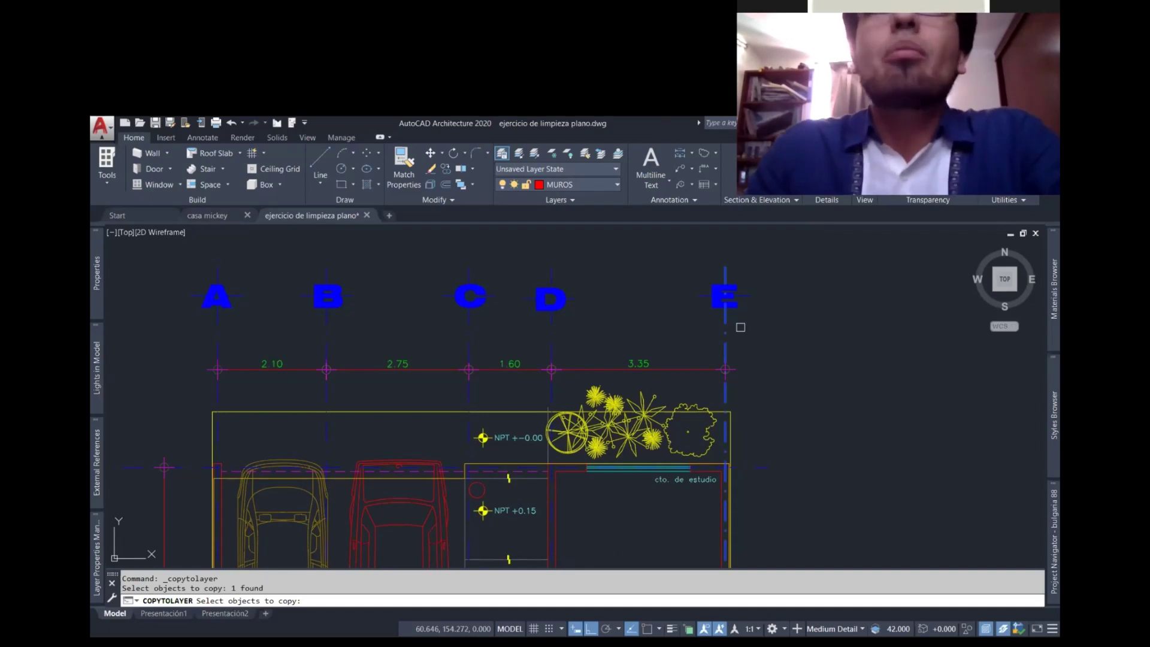
key("Return")
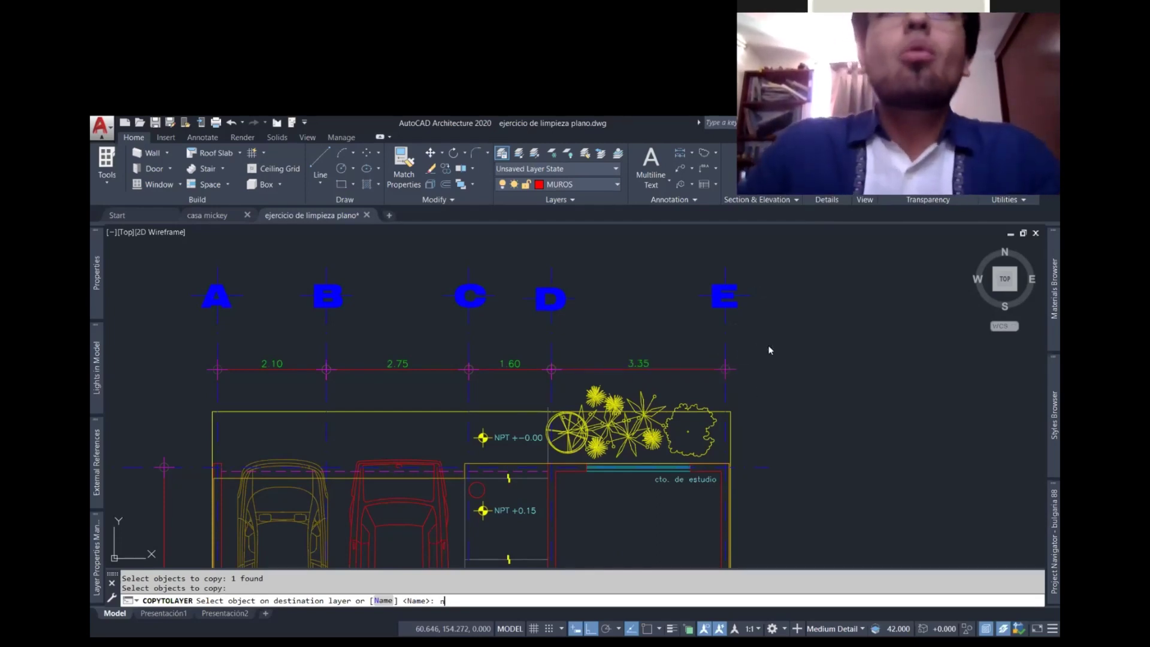
key("Return")
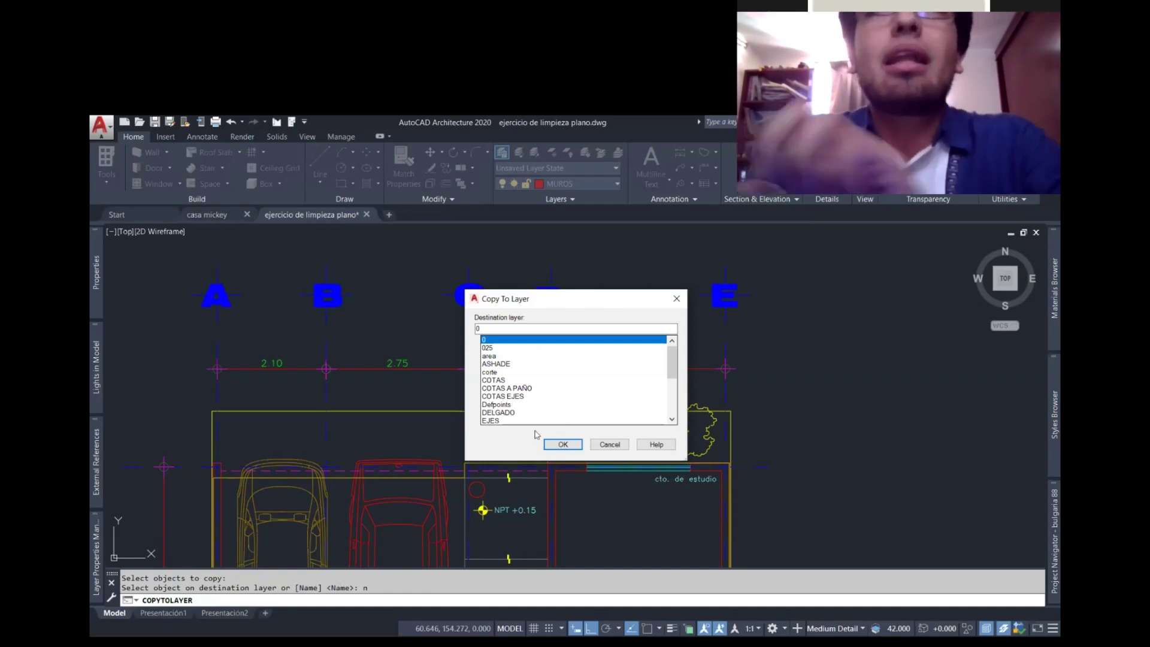
scroll(497, 400, "down", 1)
scroll(501, 400, "down", 2)
left_click(500, 397)
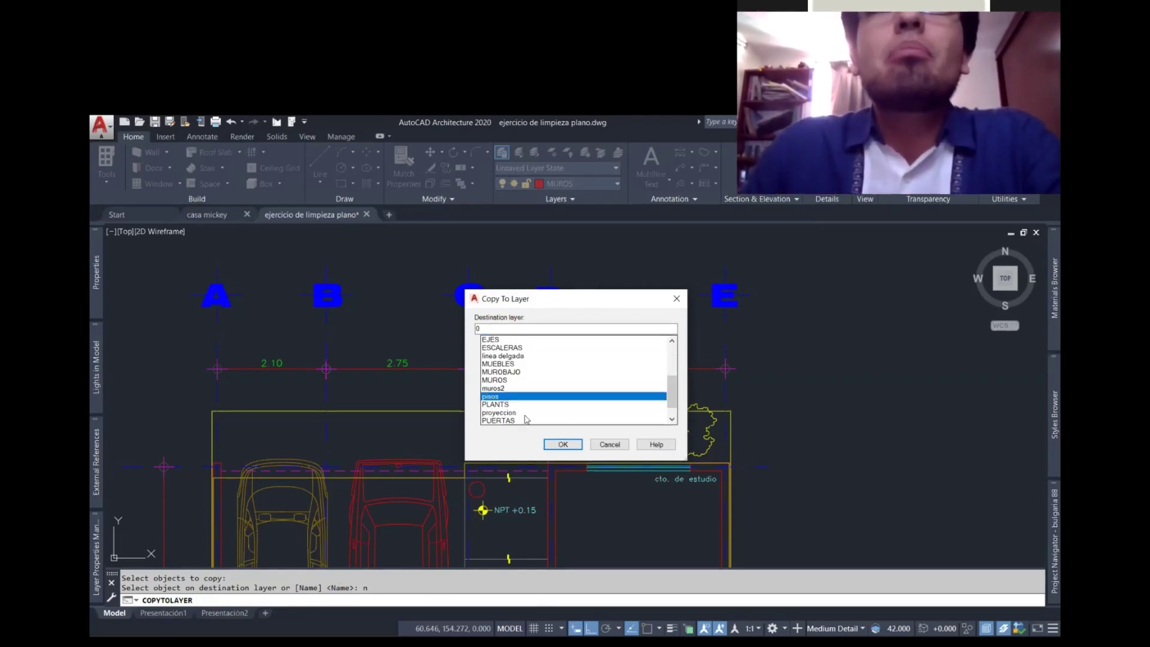
left_click(563, 444)
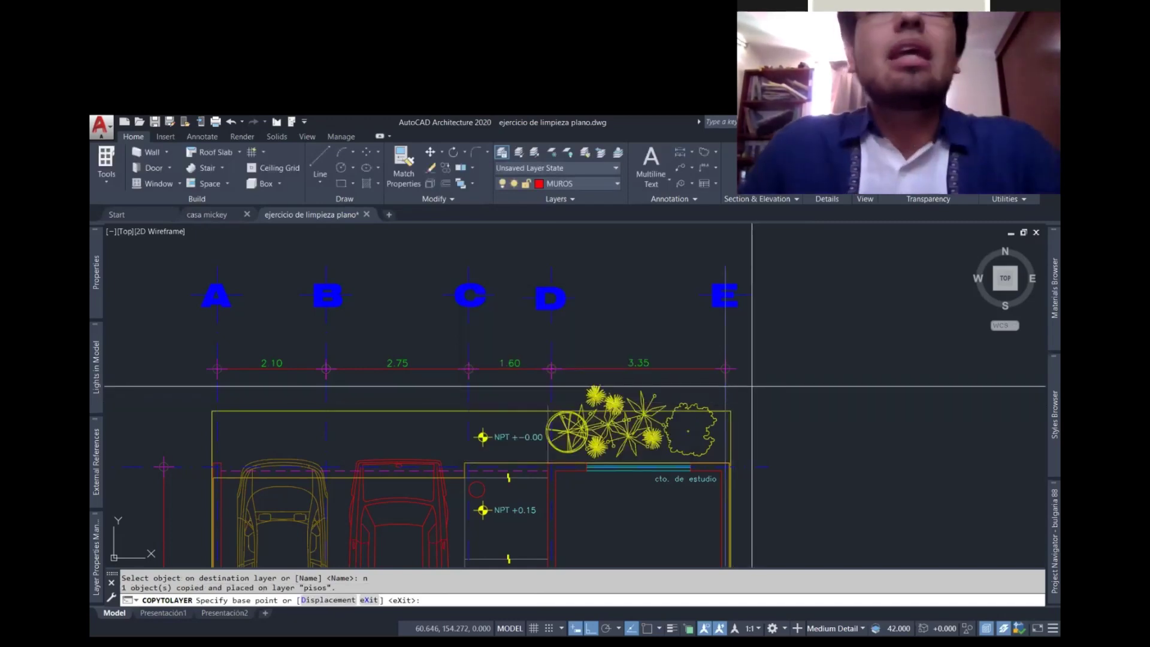
left_click(752, 387)
left_click(820, 398)
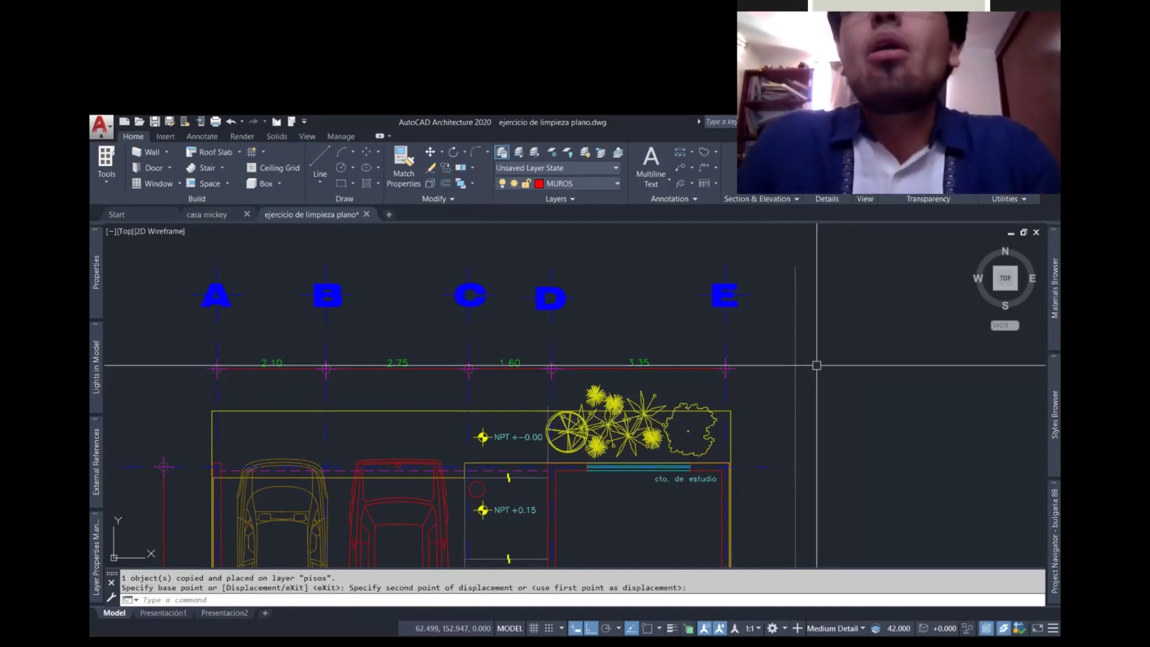
type("e")
key("Return")
left_click(826, 324)
left_click(765, 359)
key("Return")
left_click(570, 200)
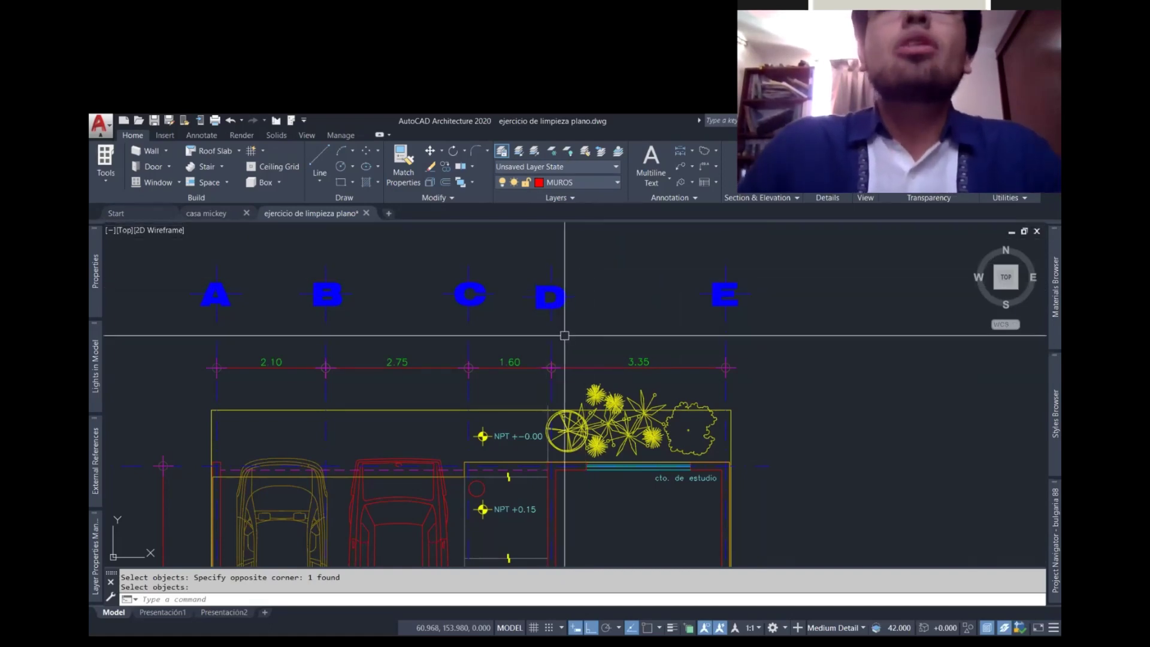
- Pan to the garage area and isolate the layers of the two picked wall lines
type("p")
key("Return")
left_click_drag(609, 513, 642, 305)
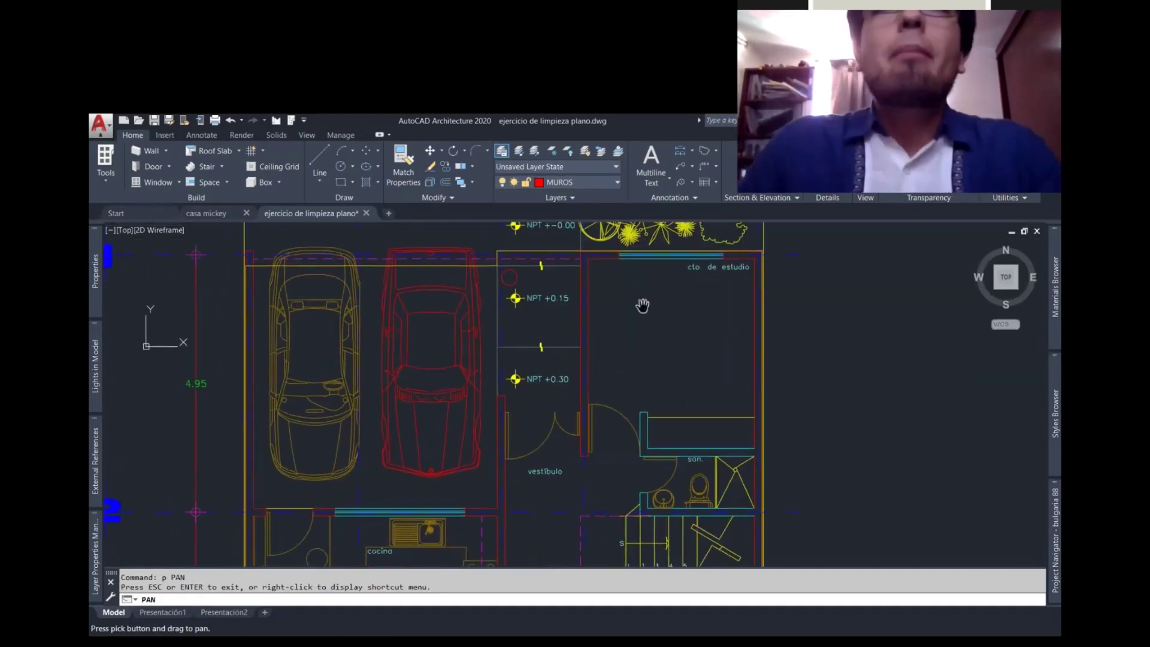
key("Escape")
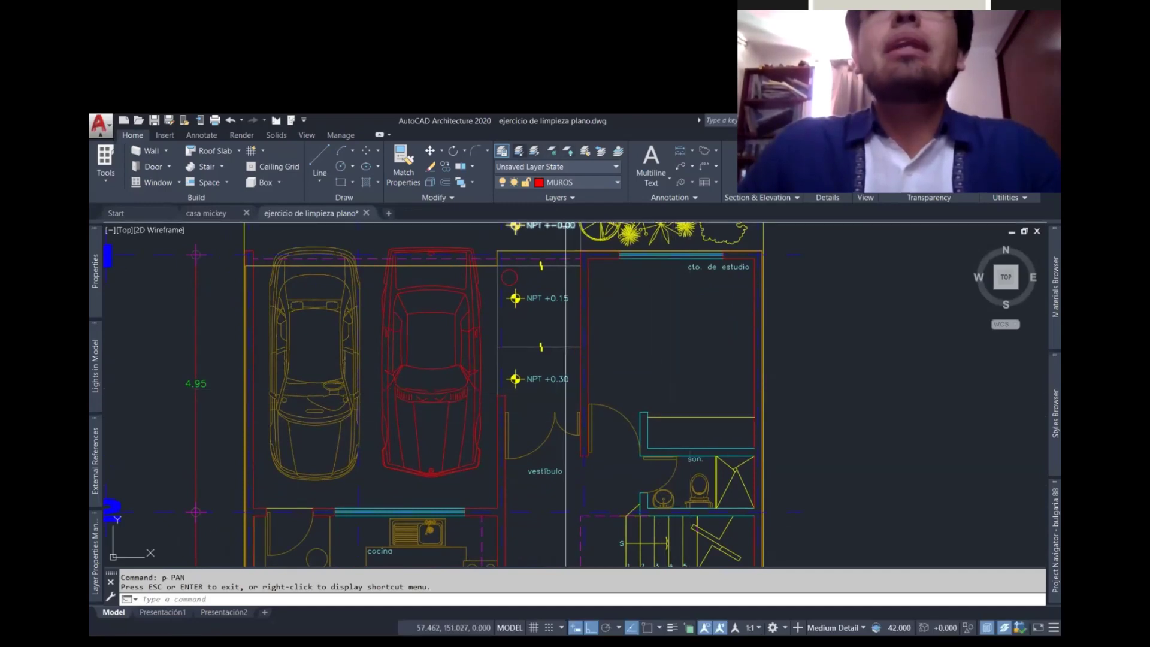
left_click(519, 150)
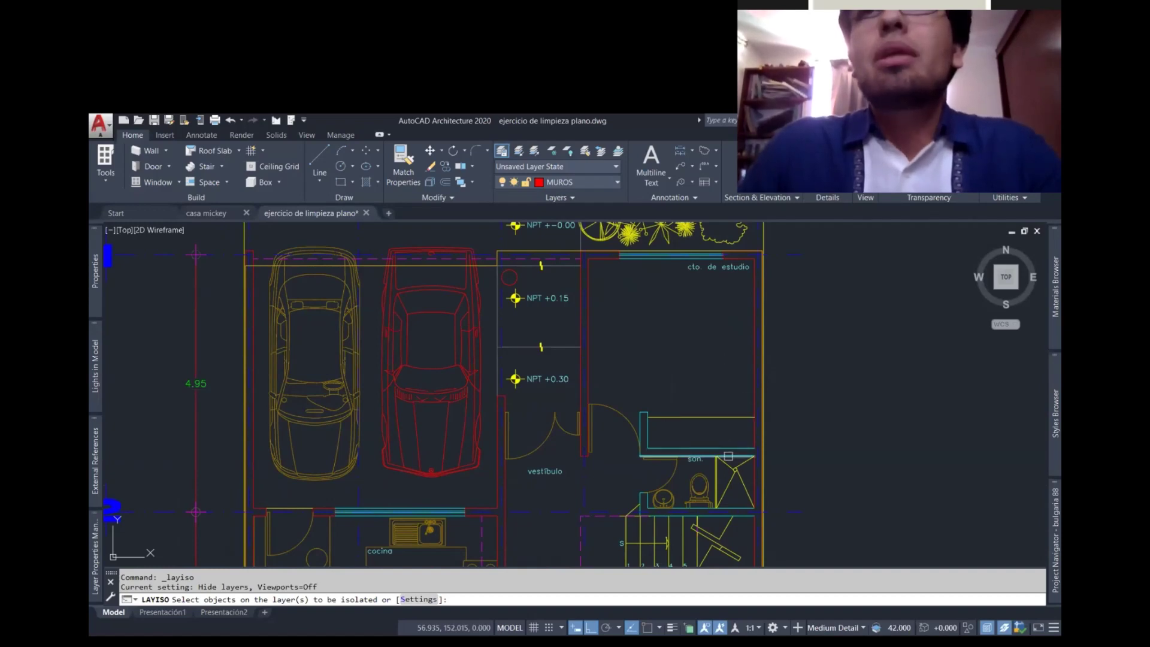
left_click(697, 515)
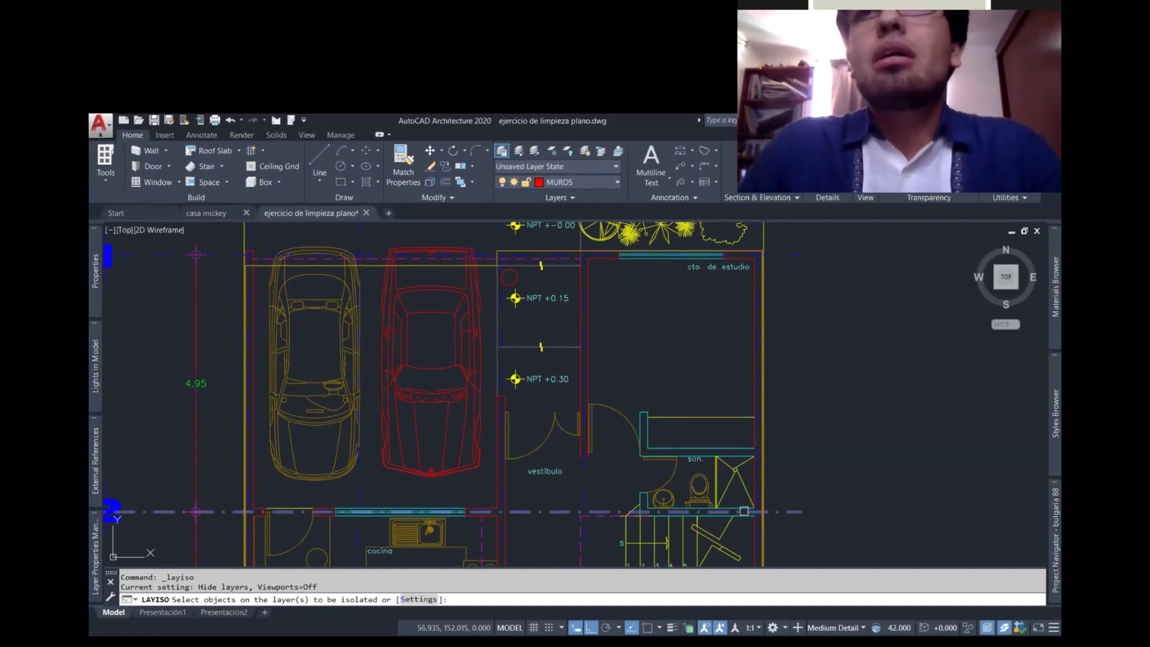
key("Return")
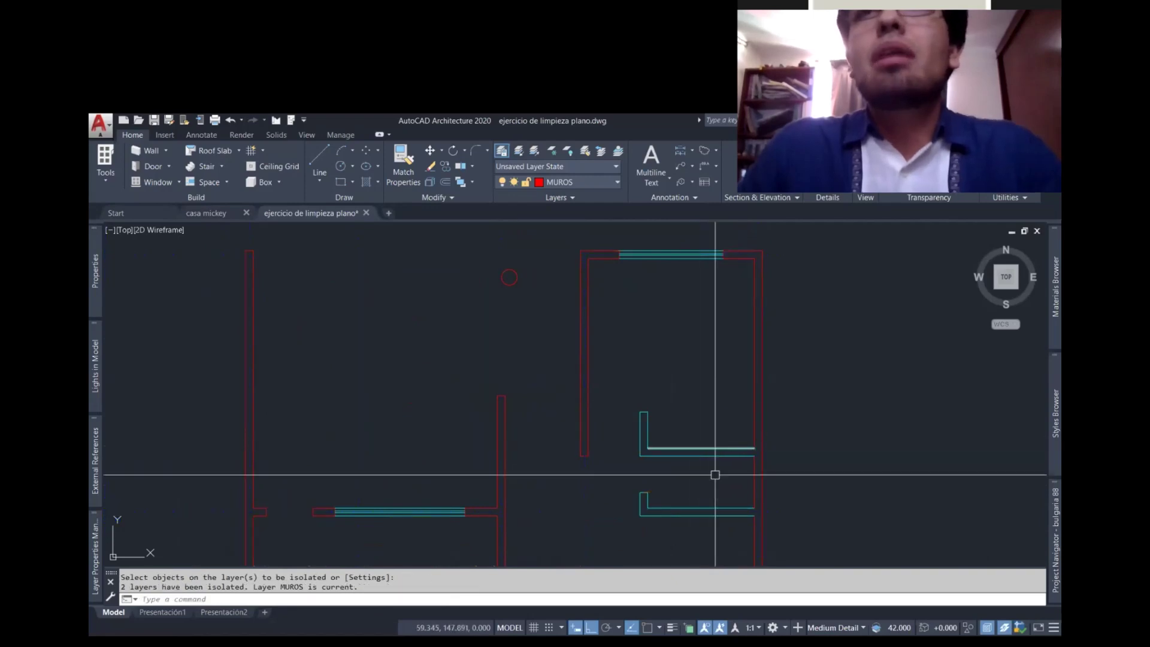
- Pan around the plan to inspect the isolated red and cyan walls
scroll(547, 352, "down", 6)
scroll(615, 451, "up", 6)
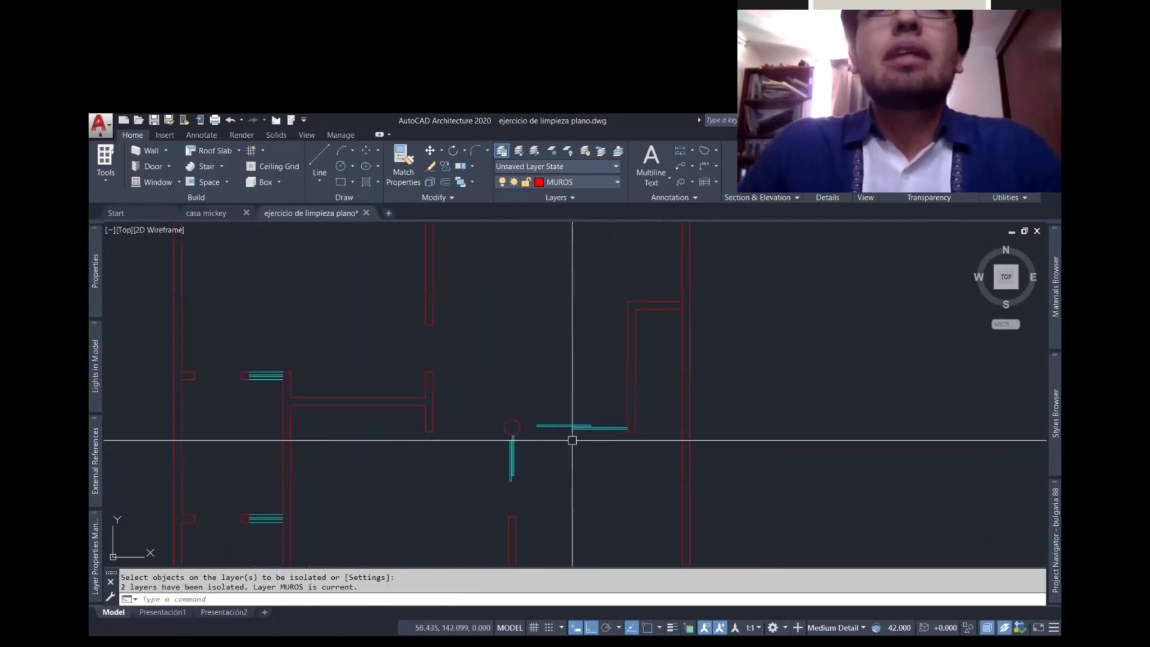
type("p")
key("Return")
left_click_drag(659, 361, 646, 359)
left_click_drag(615, 252, 616, 323)
left_click_drag(575, 282, 575, 411)
key("Escape")
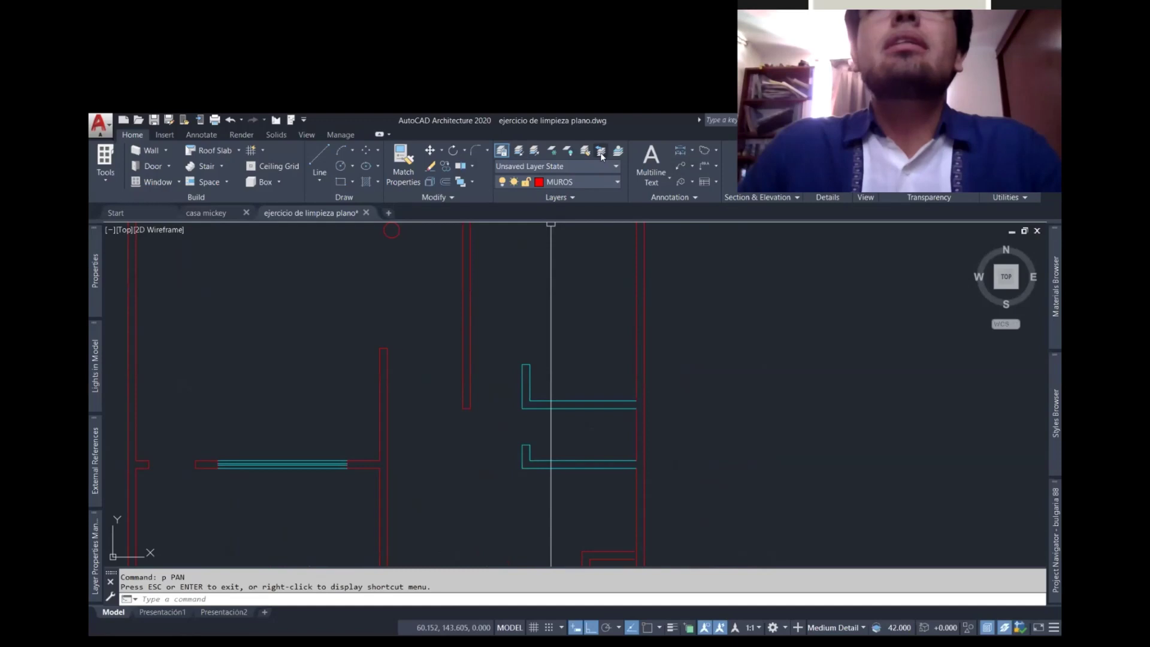
- Move the crossing-selected cyan wall lines onto current layer MUROS with Change to Current Layer
left_click(574, 199)
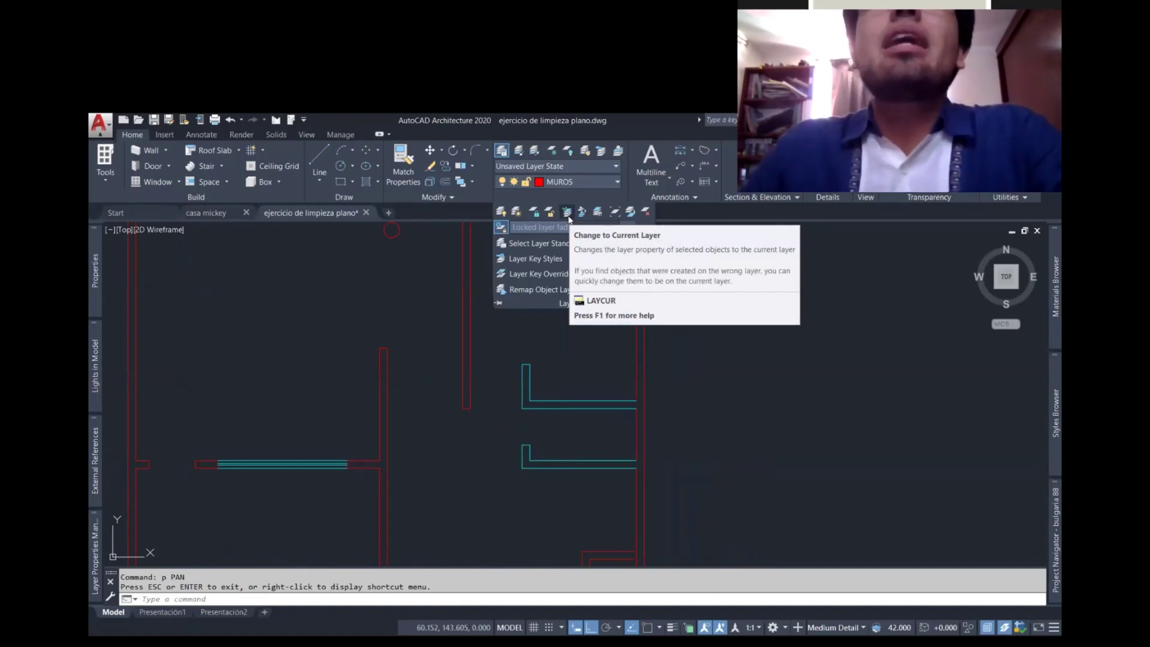
left_click(569, 214)
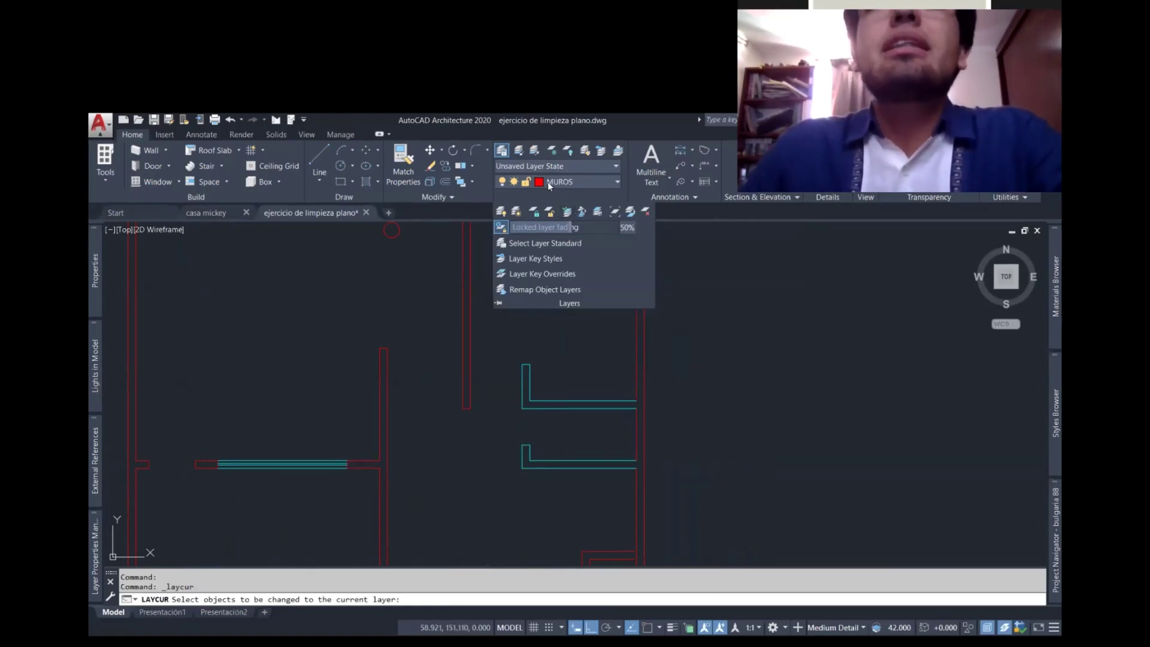
left_click(566, 356)
left_click(525, 443)
key("Return")
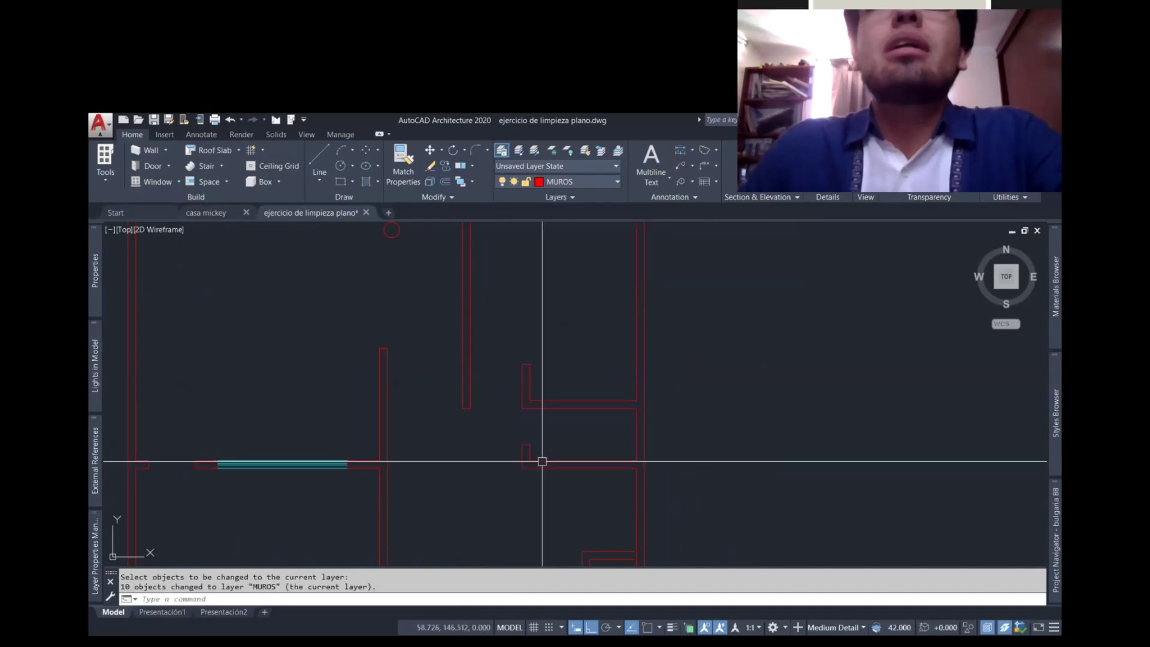
- Pan and zoom around the plan to check the walls, then unisolate the layers
scroll(335, 470, "up", 2)
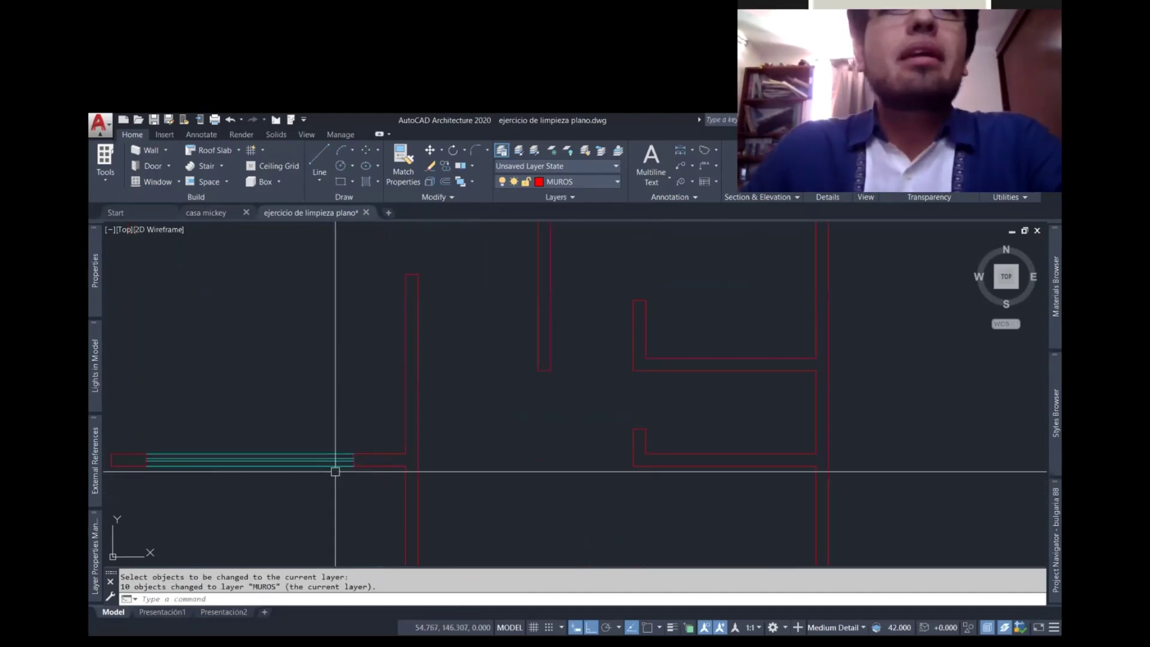
scroll(451, 466, "down", 5)
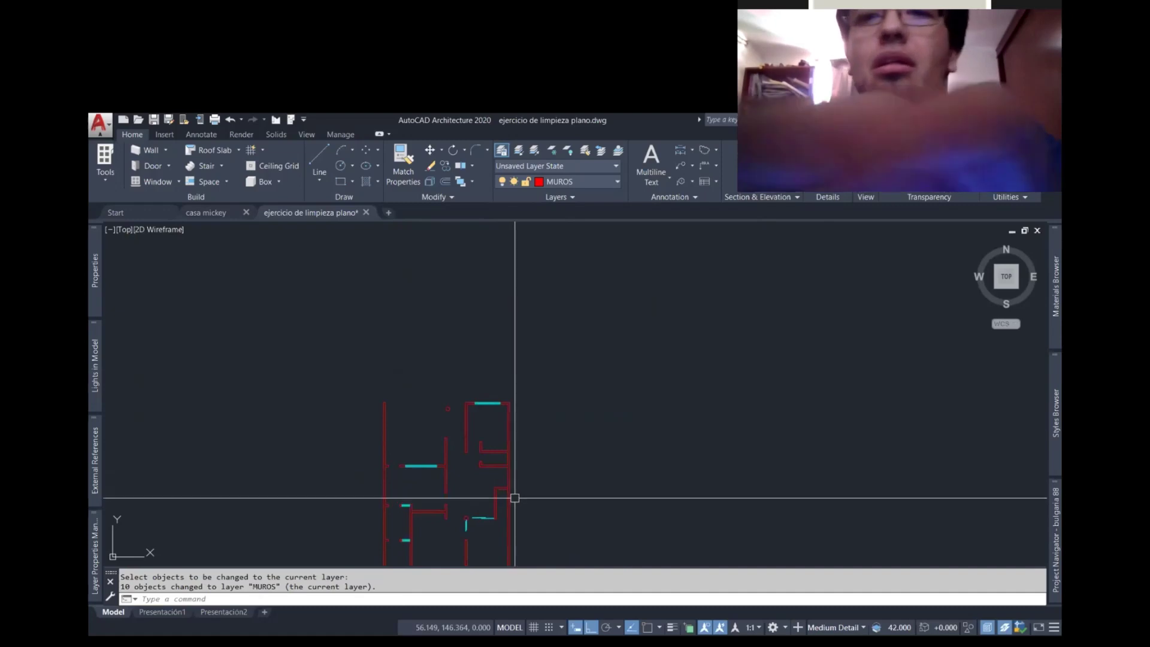
type("p")
key("Return")
left_click_drag(503, 516, 513, 379)
scroll(457, 458, "up", 4)
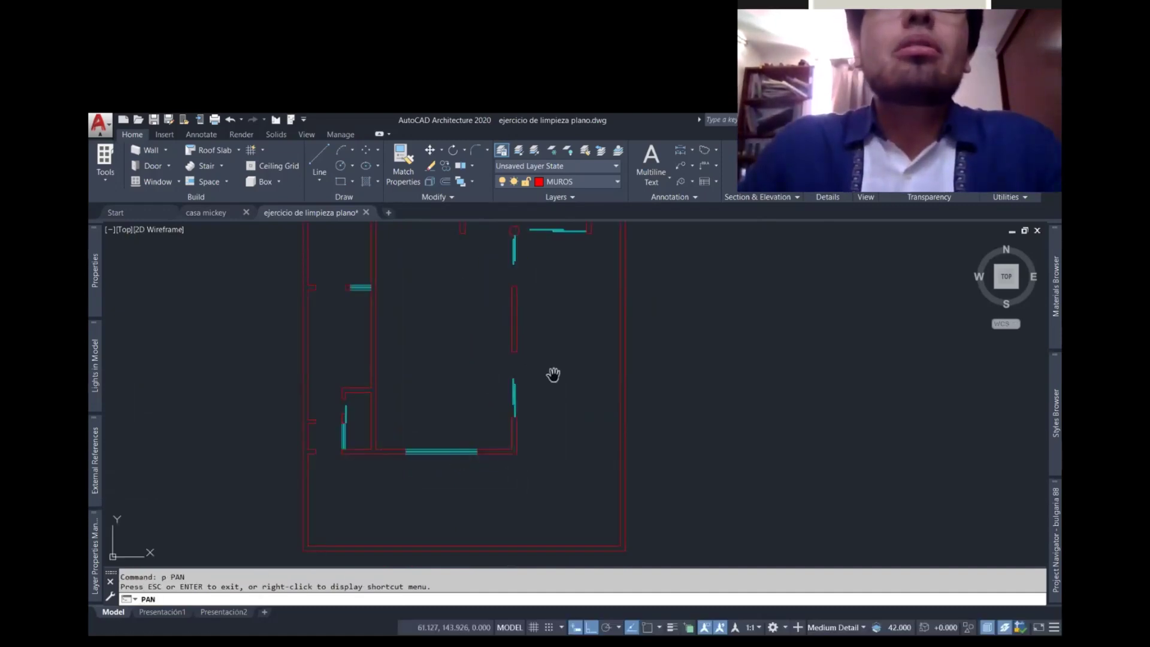
left_click_drag(459, 240, 495, 360)
left_click_drag(450, 271, 446, 417)
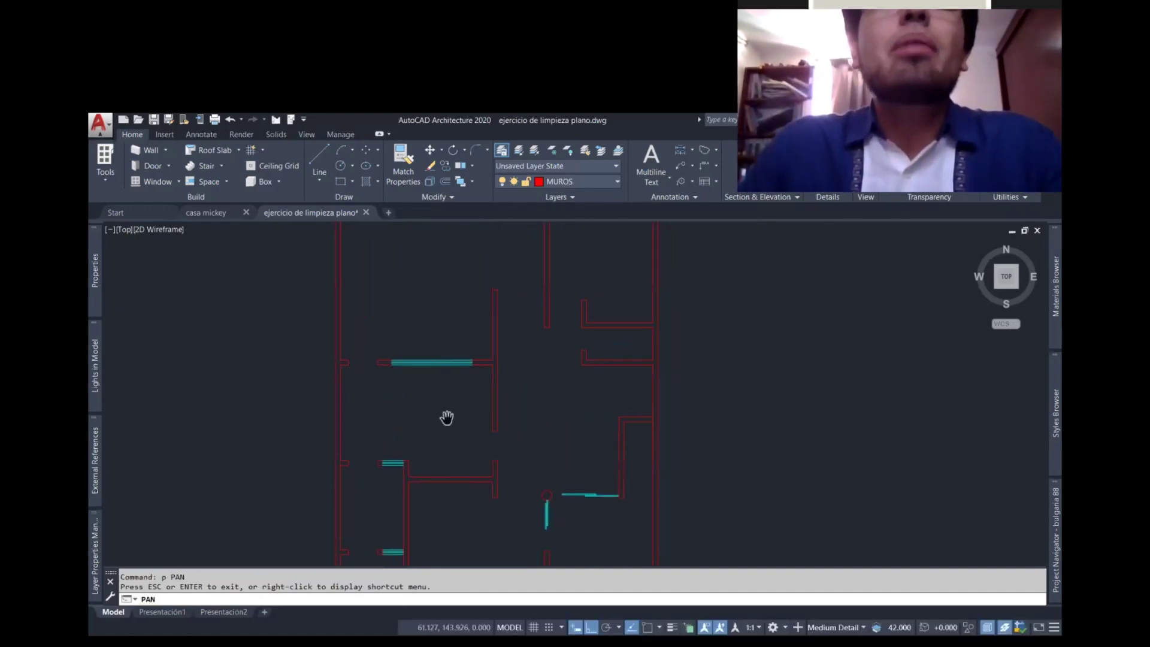
scroll(384, 376, "up", 5)
scroll(421, 401, "down", 2)
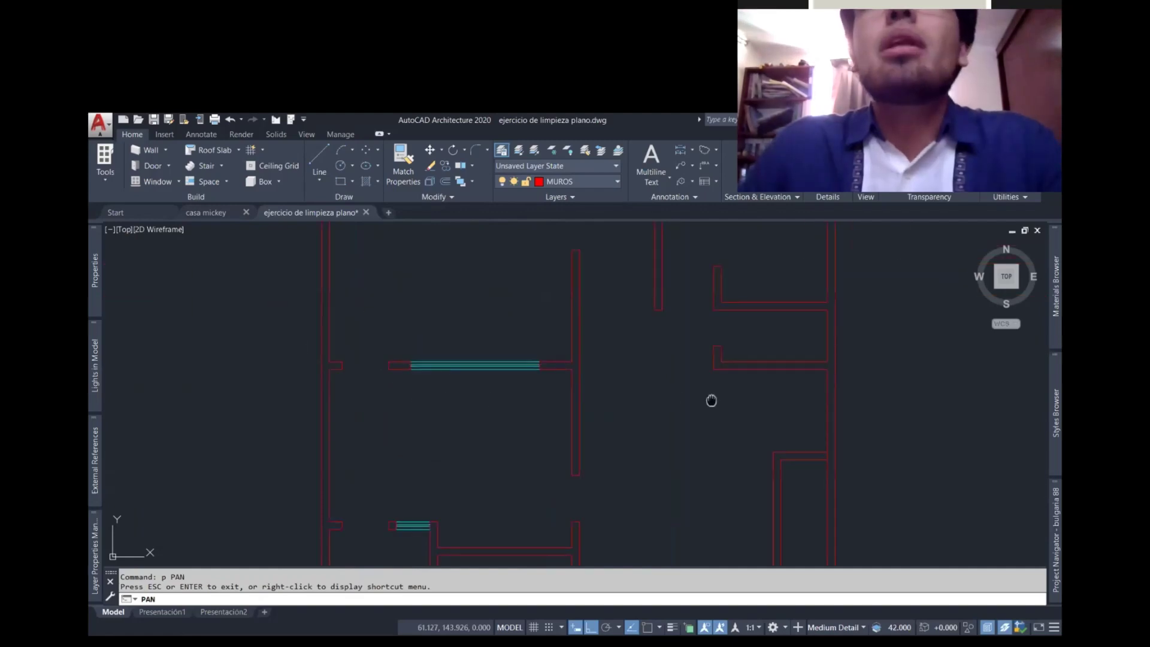
left_click_drag(710, 401, 562, 387)
key("Escape")
scroll(578, 394, "down", 4)
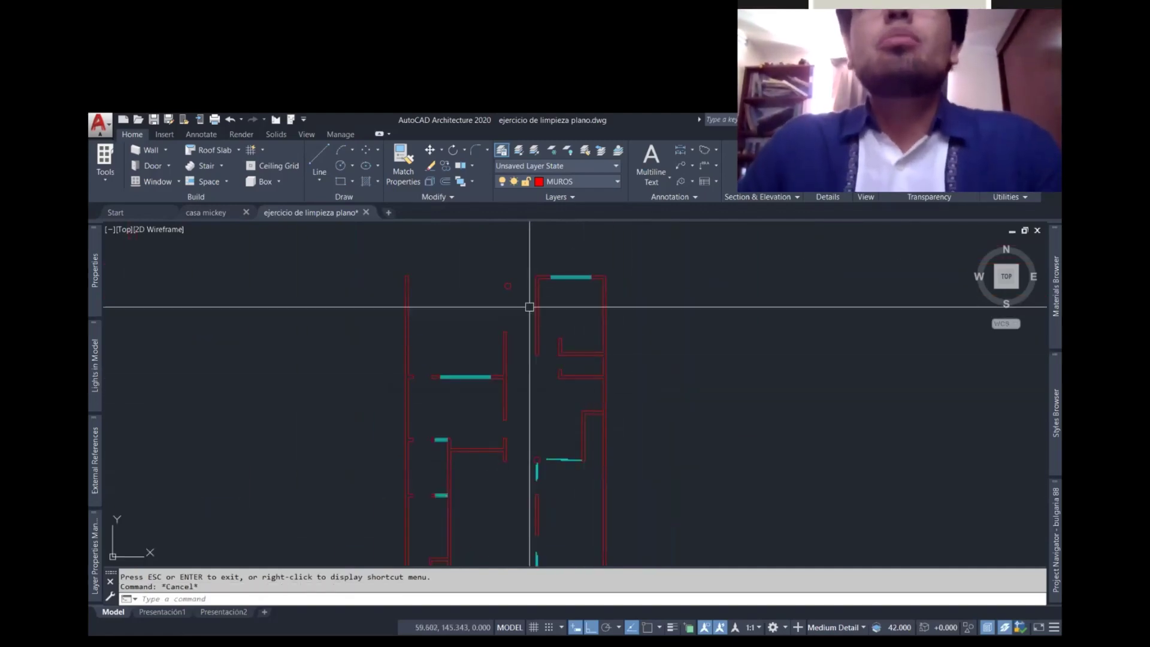
scroll(588, 374, "down", 4)
scroll(601, 434, "up", 2)
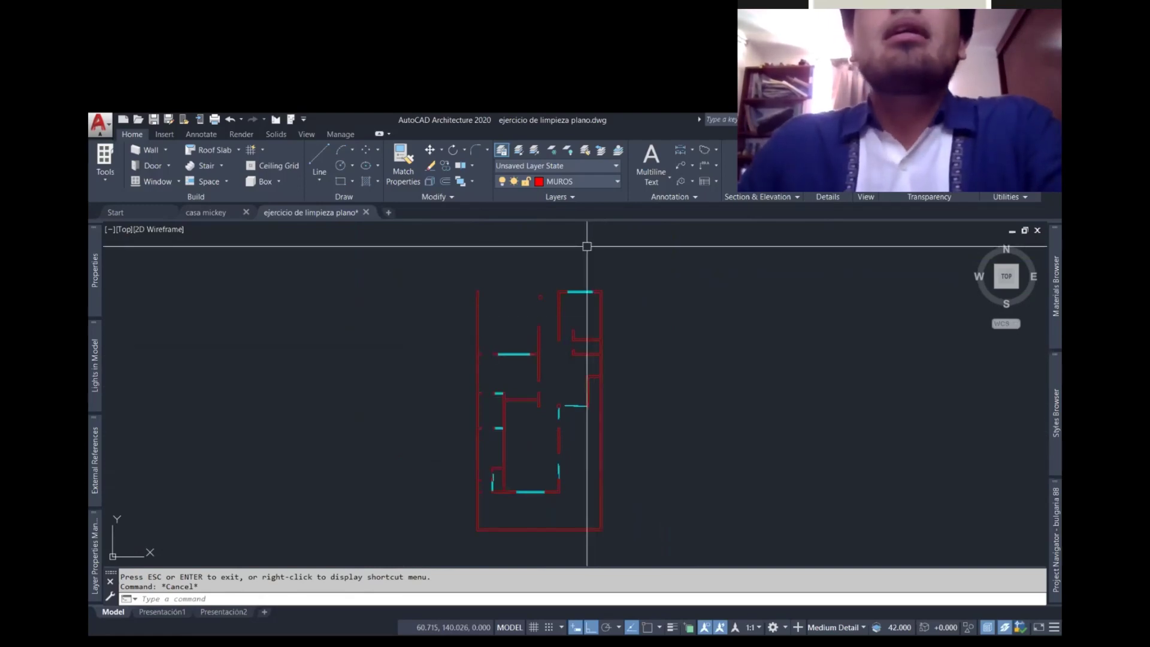
left_click(535, 153)
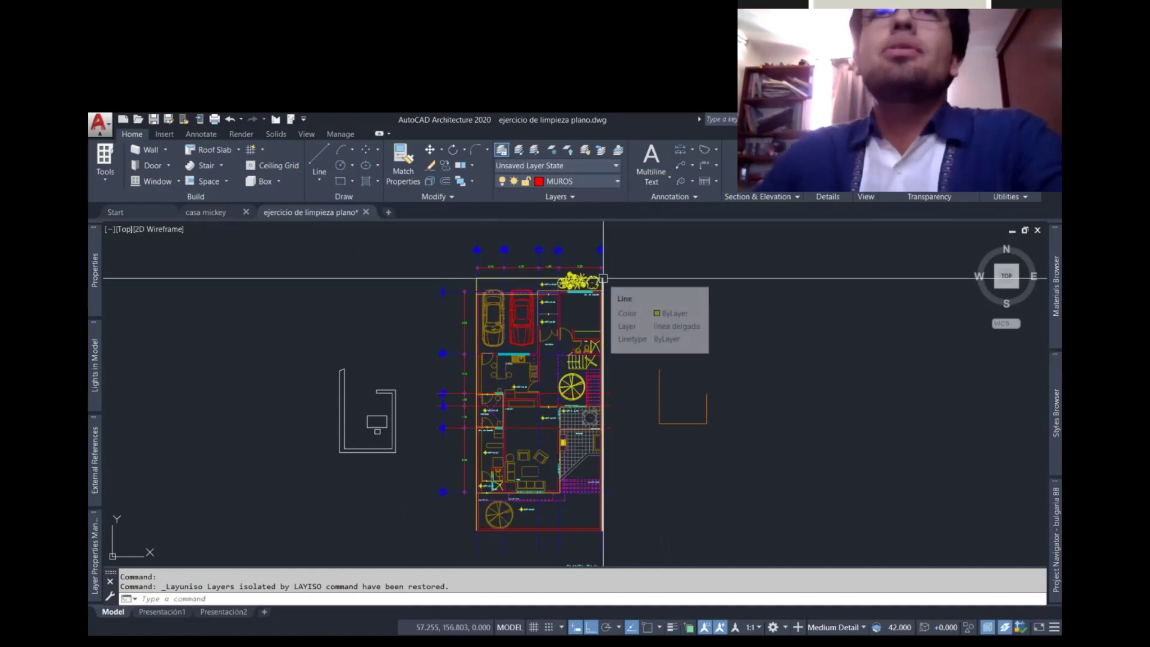
- Try putting the red car on the MUEBLES layer, then undo the change
scroll(526, 300, "up", 4)
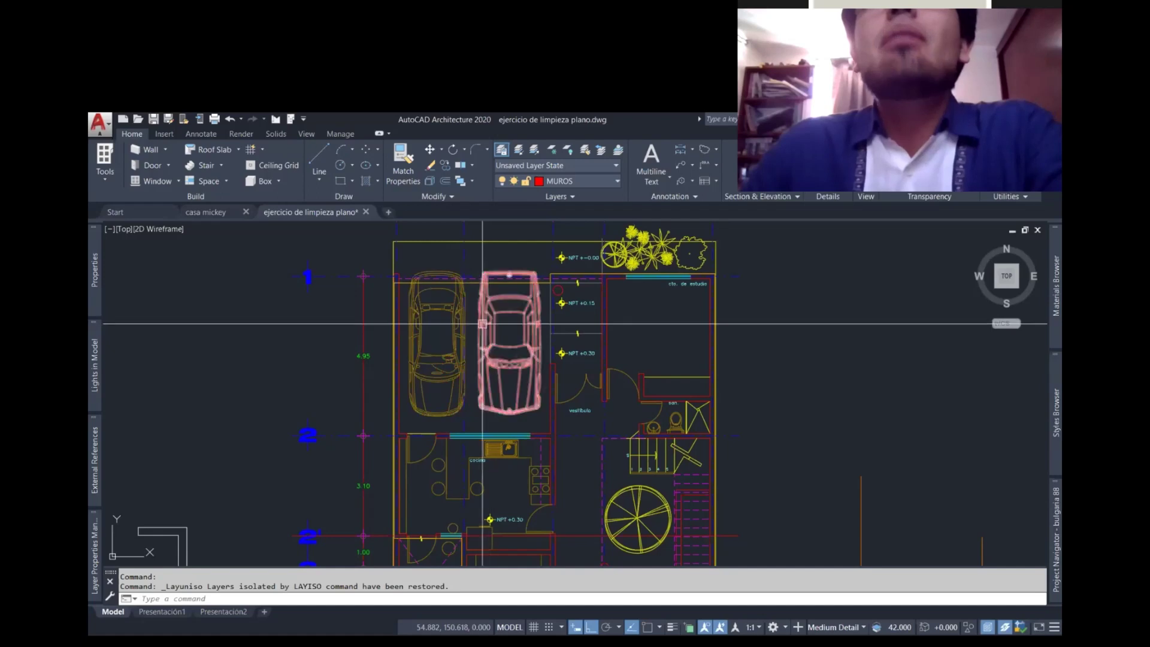
left_click(443, 305)
key("Escape")
left_click(500, 313)
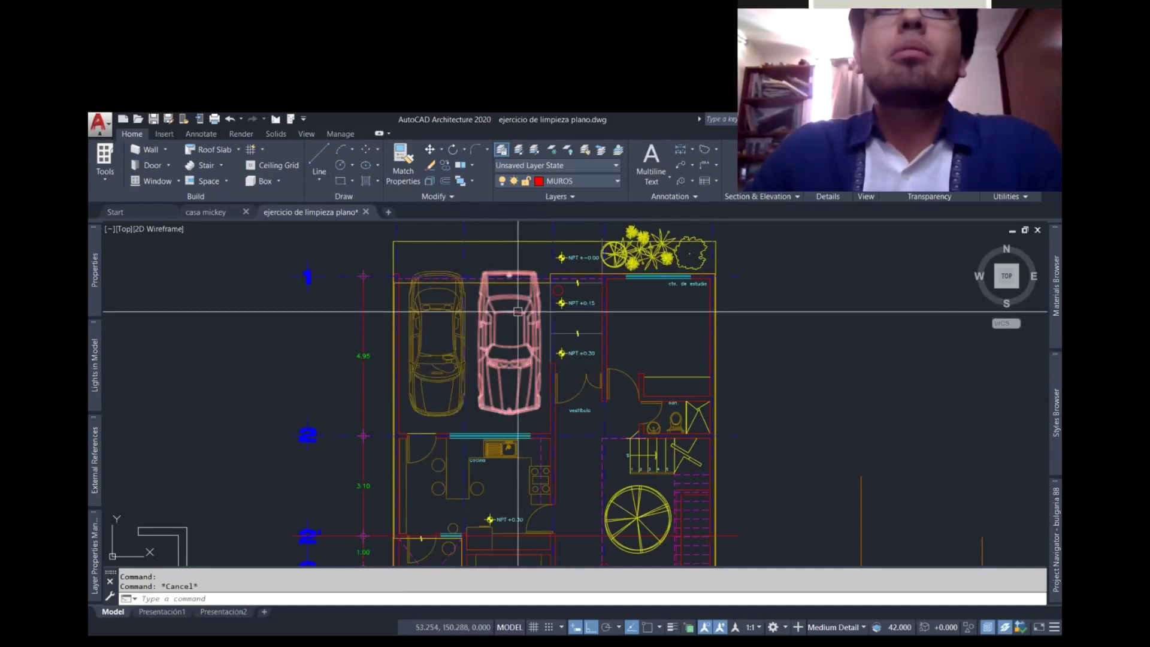
key("Escape")
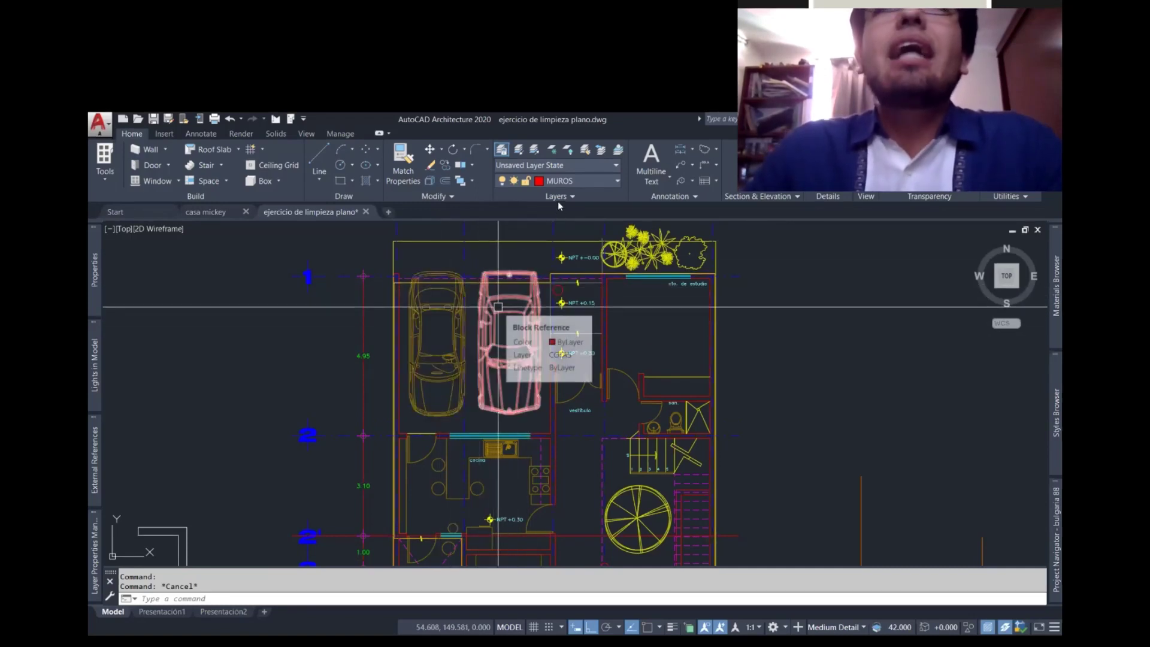
left_click(497, 313)
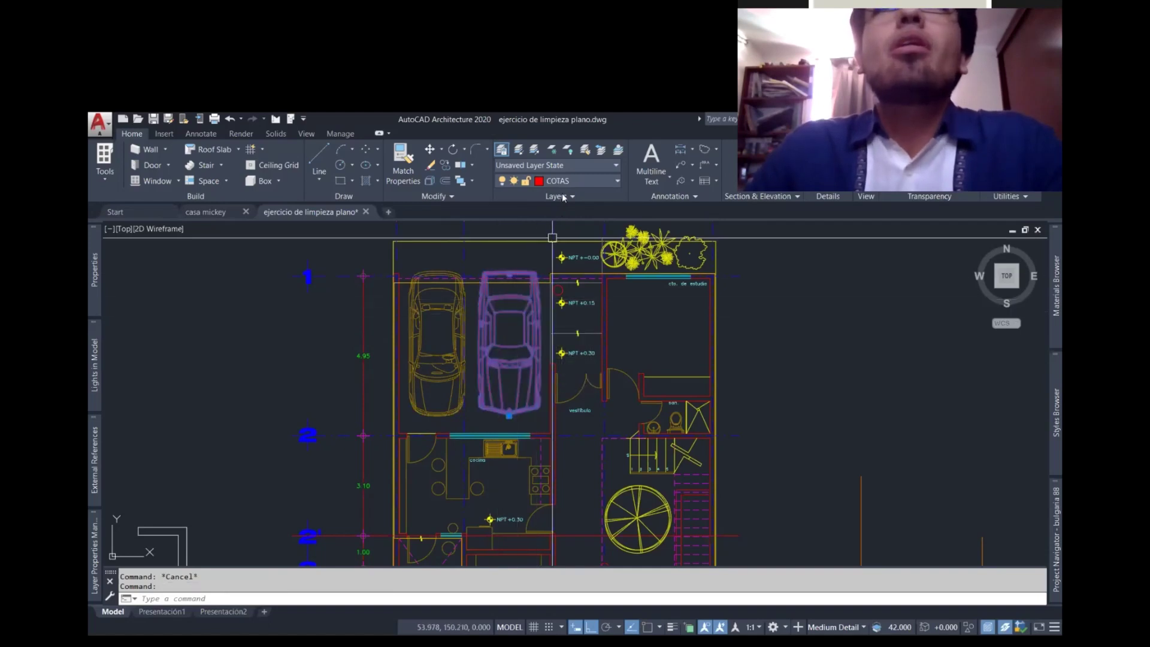
left_click(566, 181)
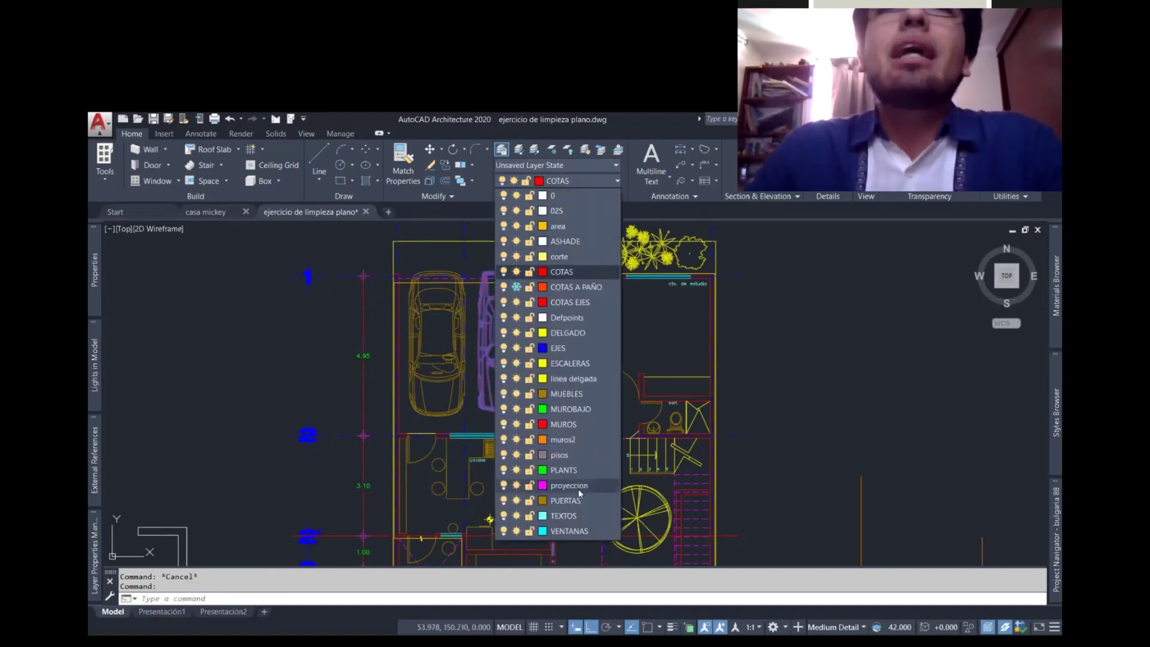
left_click(568, 393)
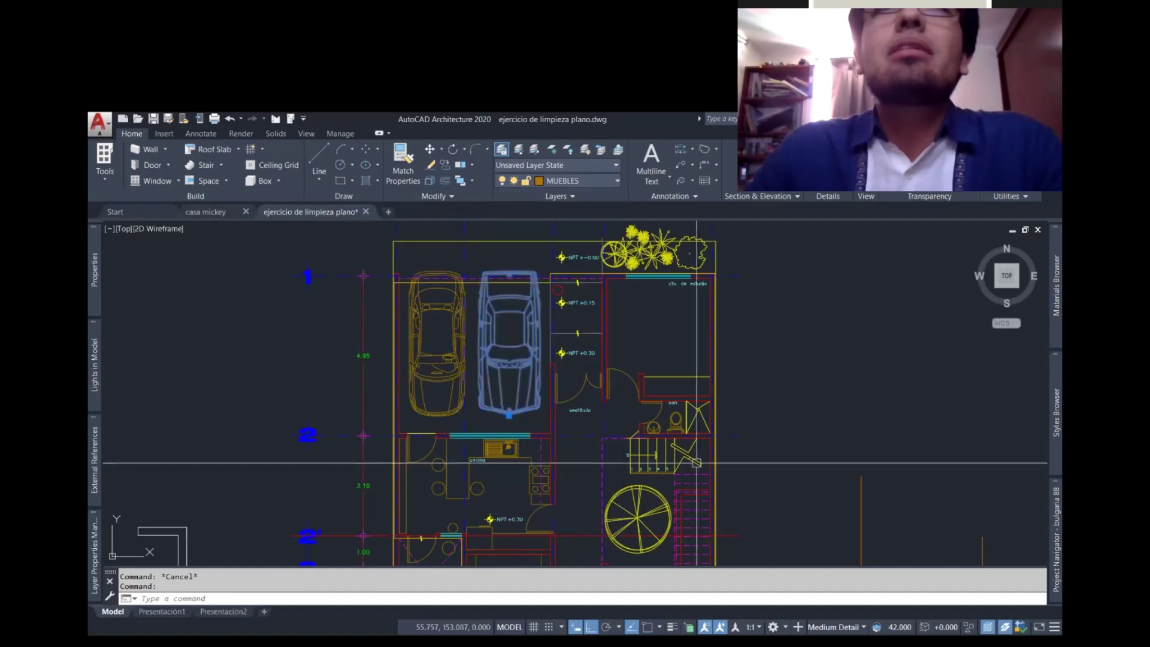
key("Escape")
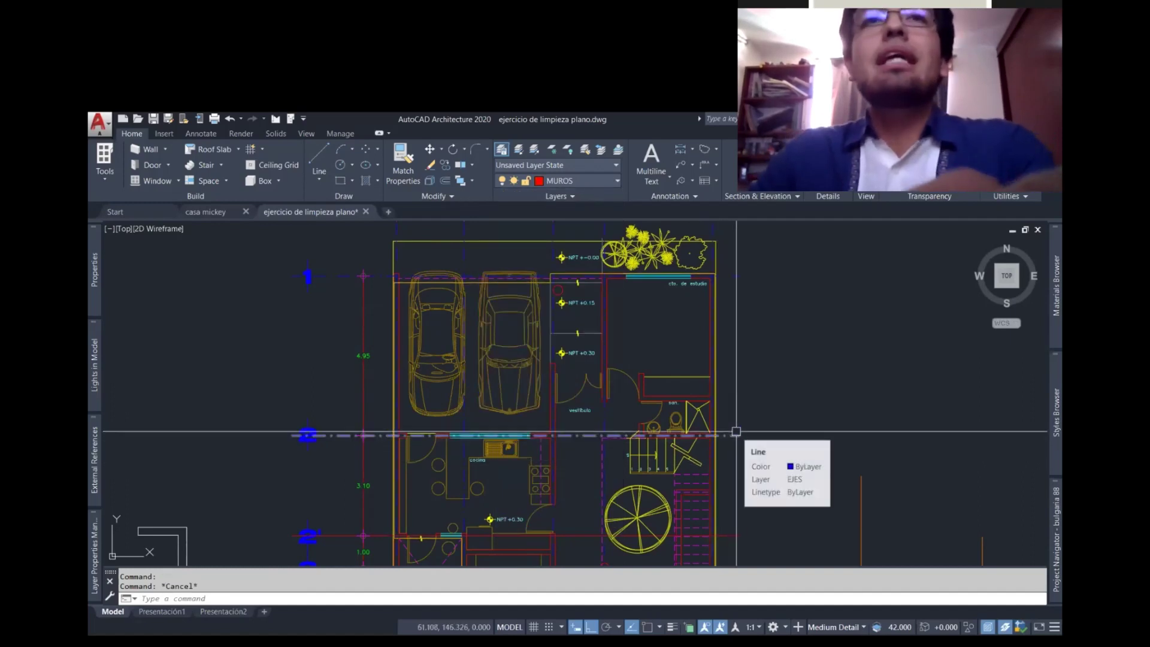
type("u")
key("ctrl+z")
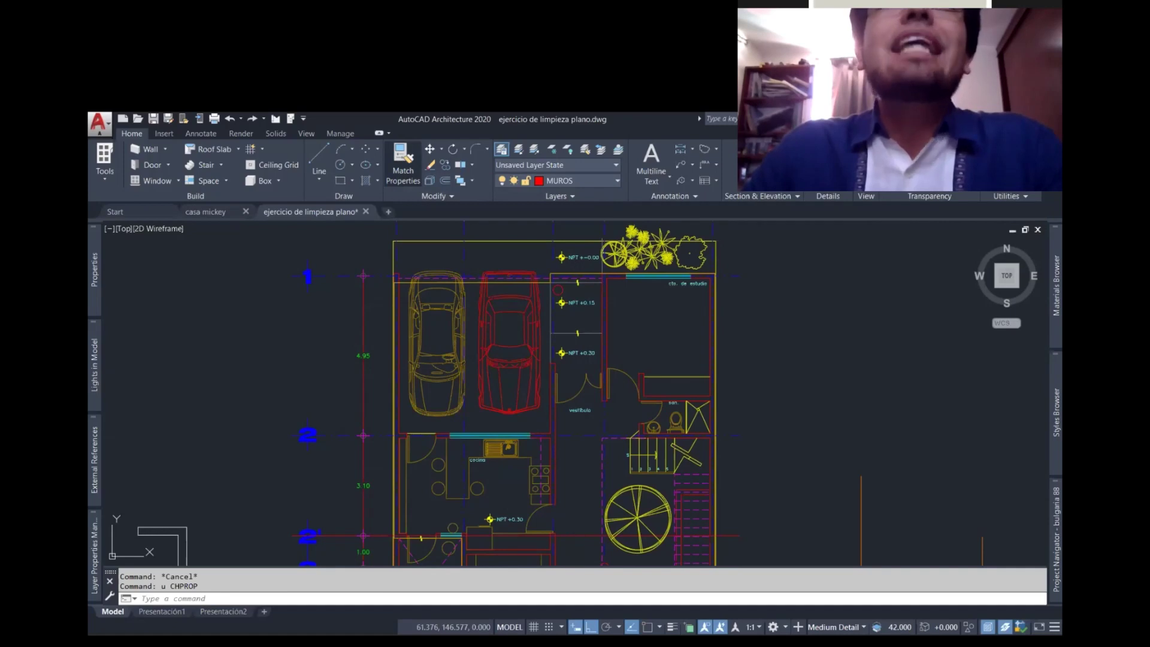
- Match the left yellow car's properties onto the red car, then open its MERCD3_P block
left_click(403, 161)
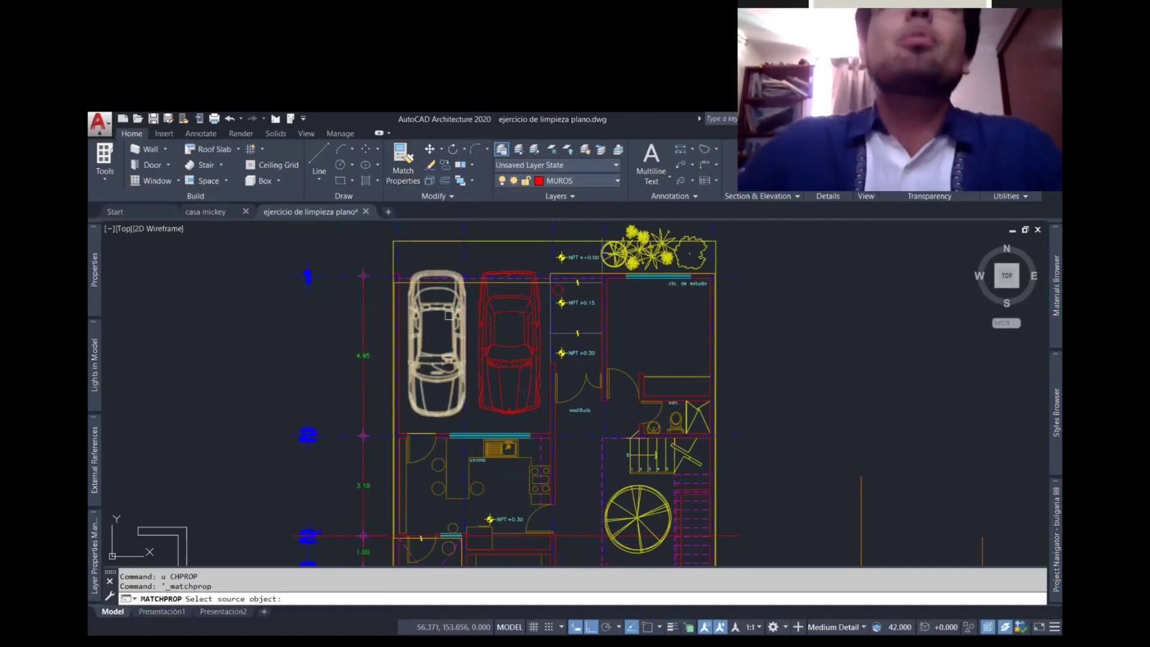
left_click(449, 316)
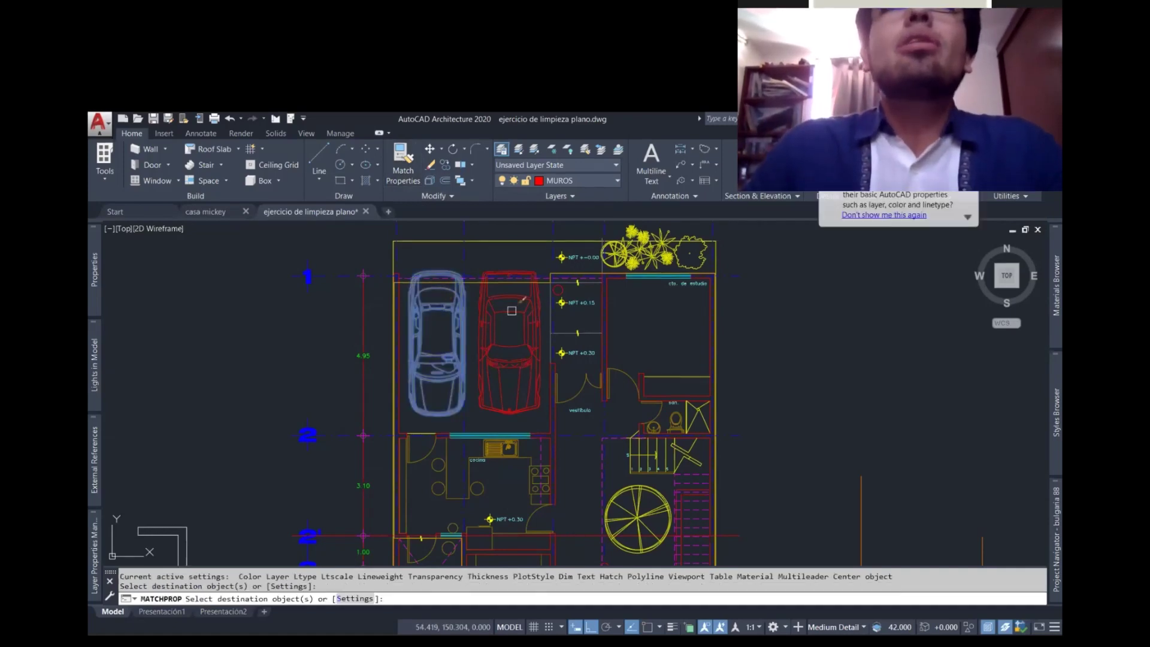
left_click(518, 324)
key("Return")
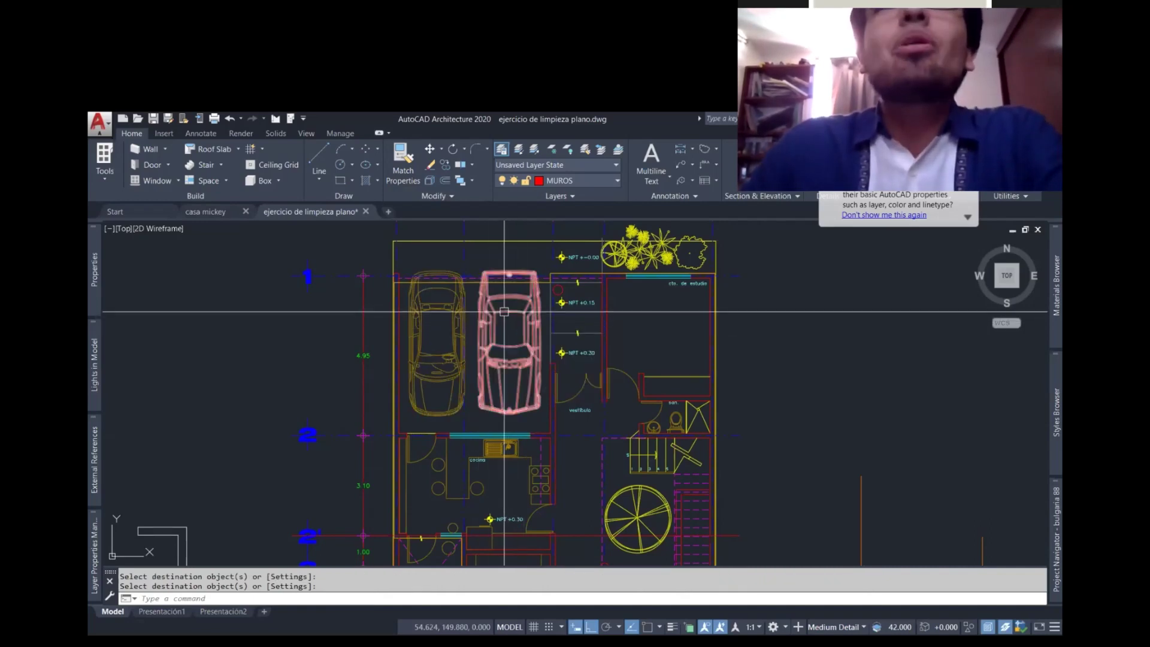
mouse_move(519, 316)
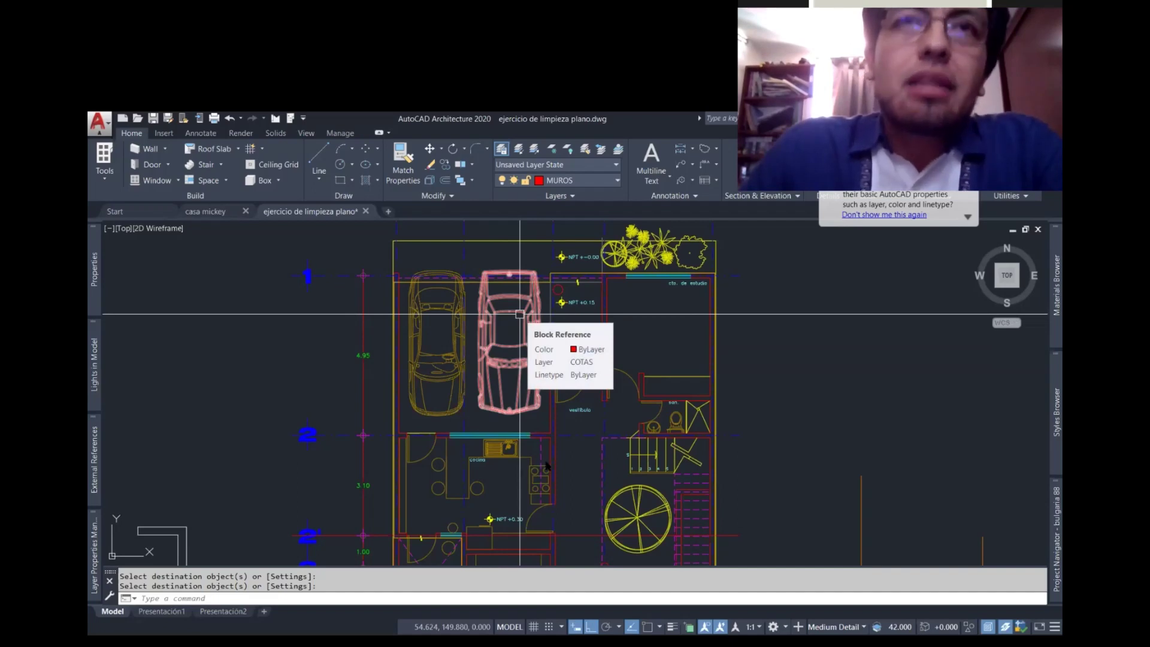
key("Escape")
double_click(519, 313)
- In the Block Editor, window-select all the car's lines and put them on layer 0
left_click(563, 465)
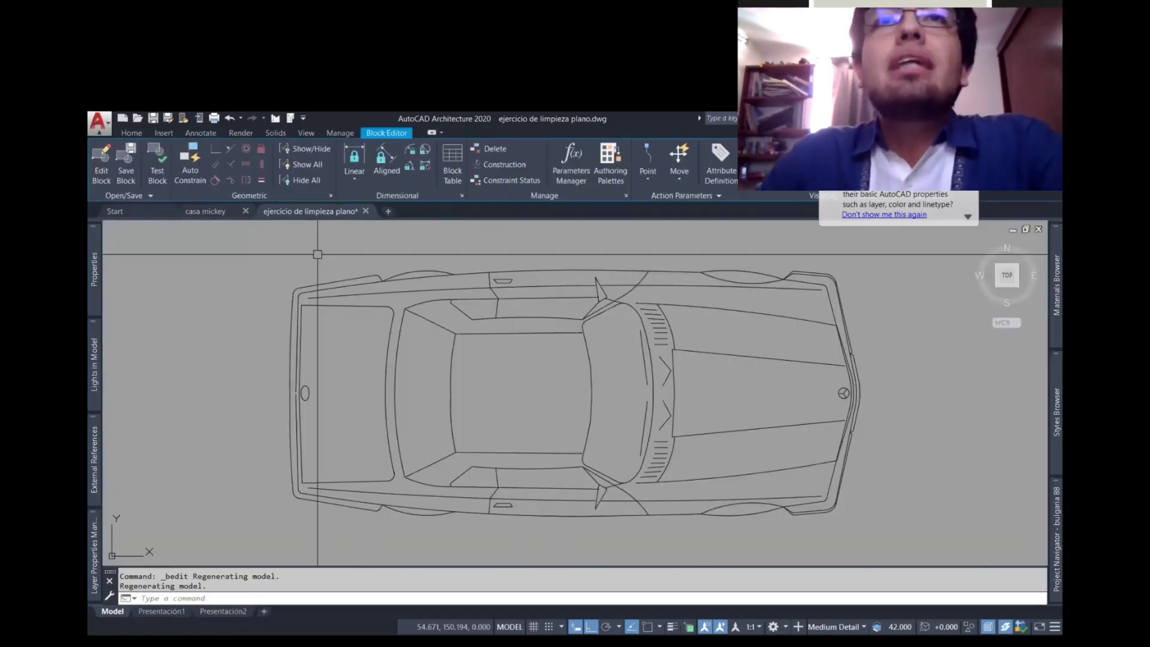
left_click(265, 250)
left_click(864, 543)
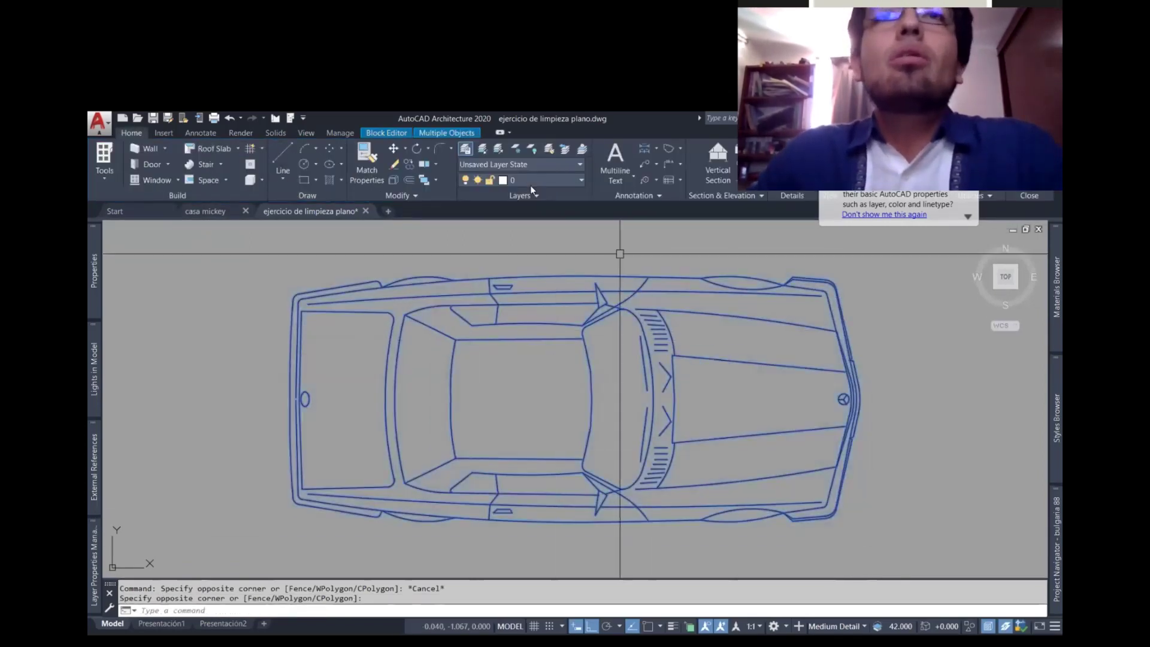
left_click(530, 180)
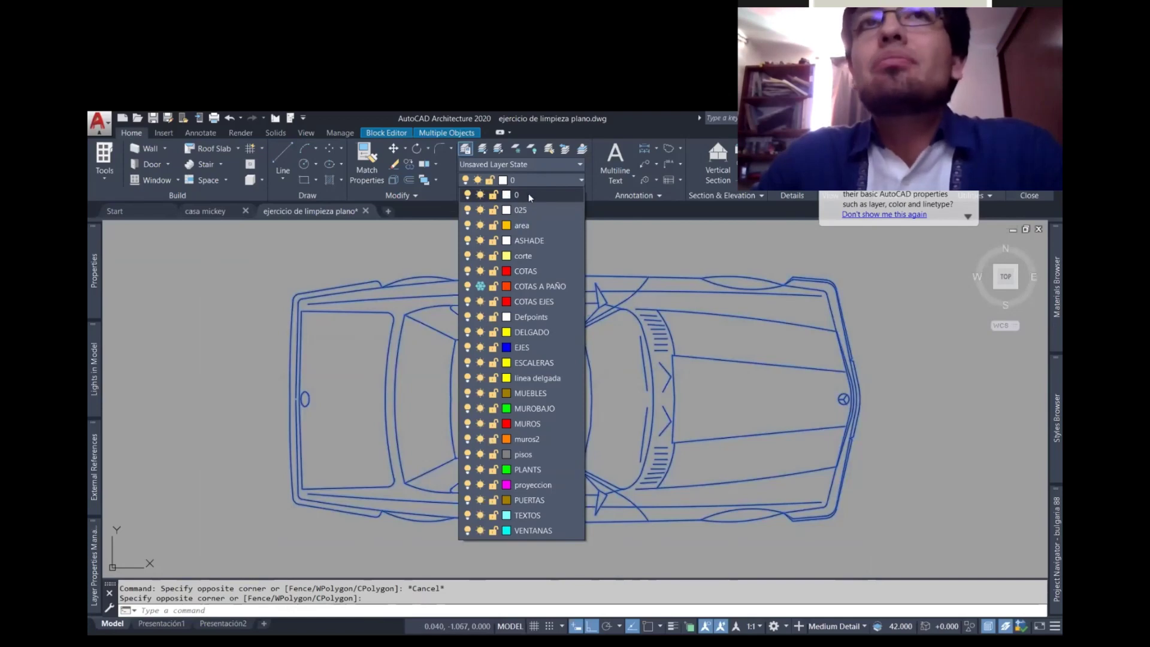
left_click(528, 194)
key("Escape")
key("Escape")
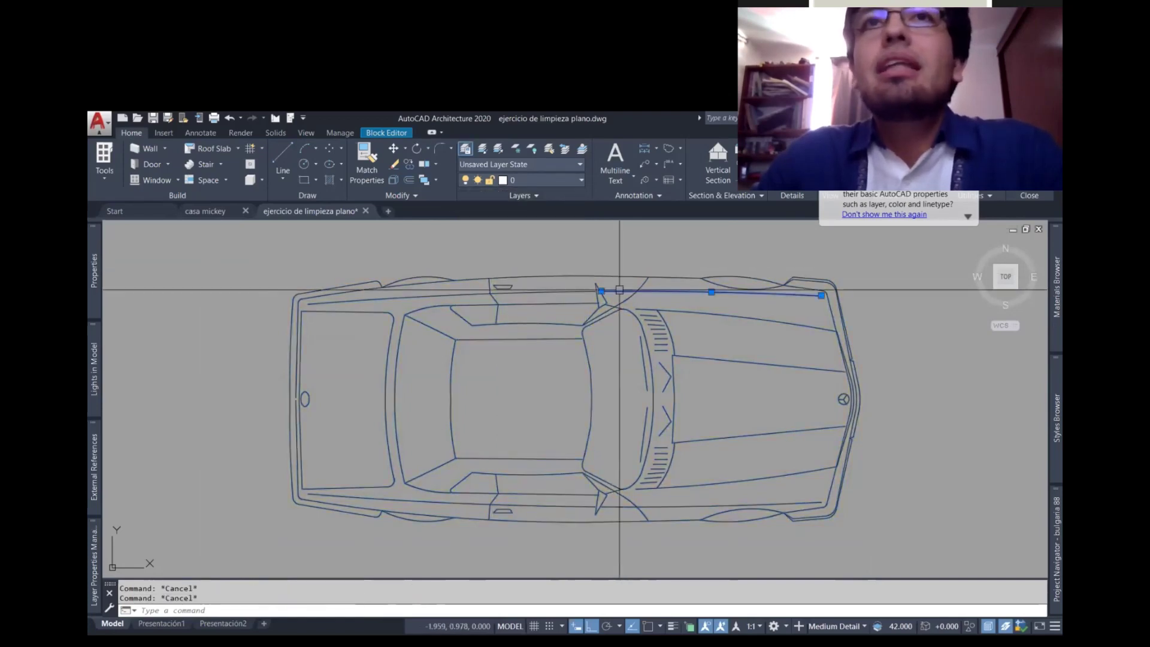
- Reselect the whole car and open the Properties palette for its 163 lines
left_click(254, 254)
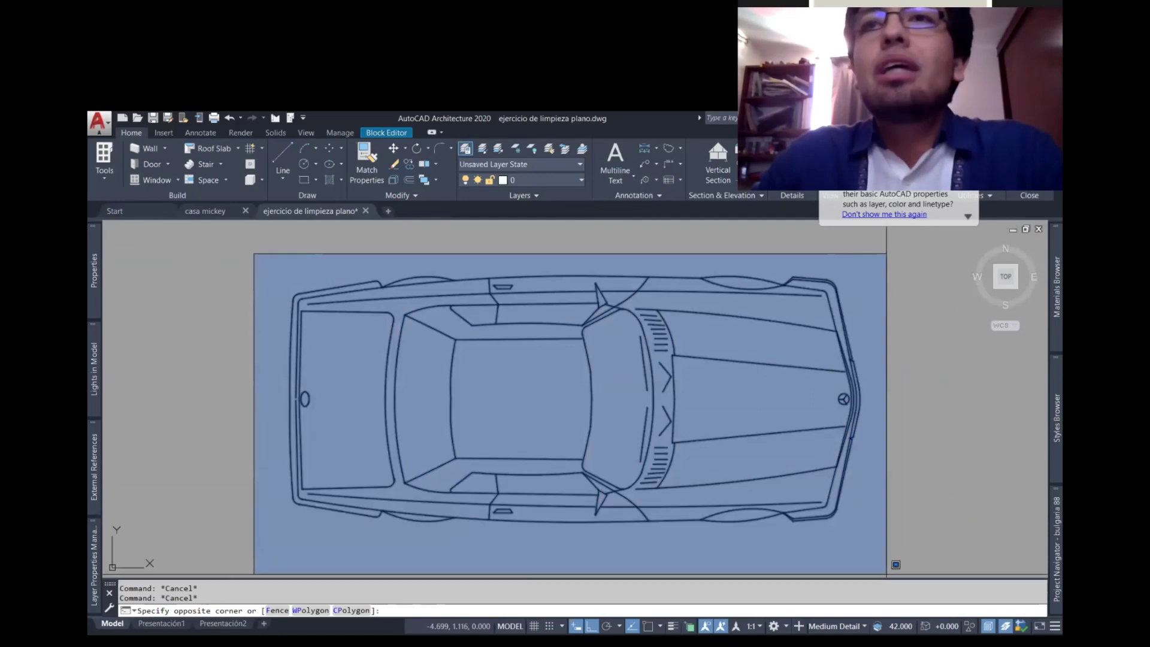
left_click(886, 572)
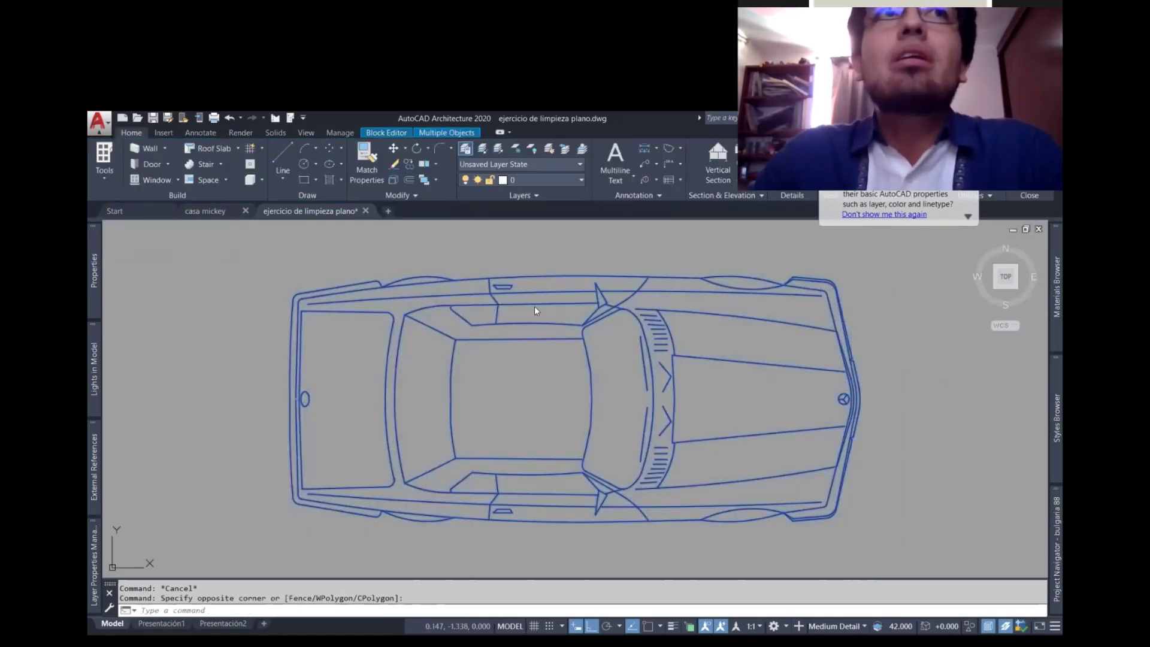
left_click(539, 179)
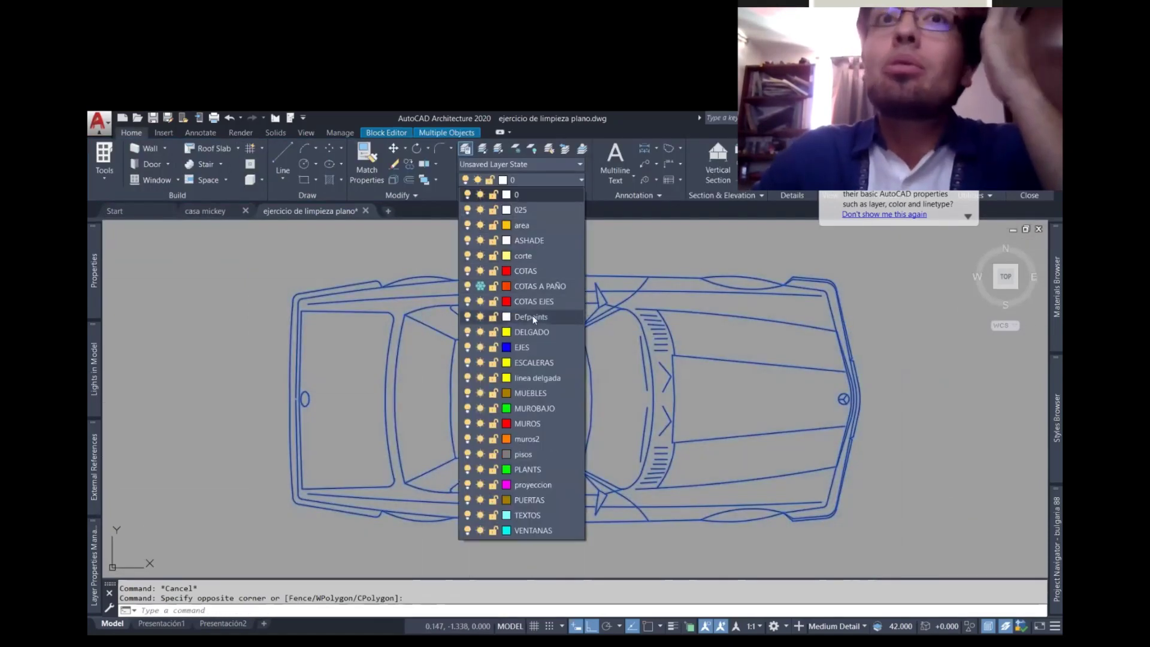
key("Escape")
key("Escape")
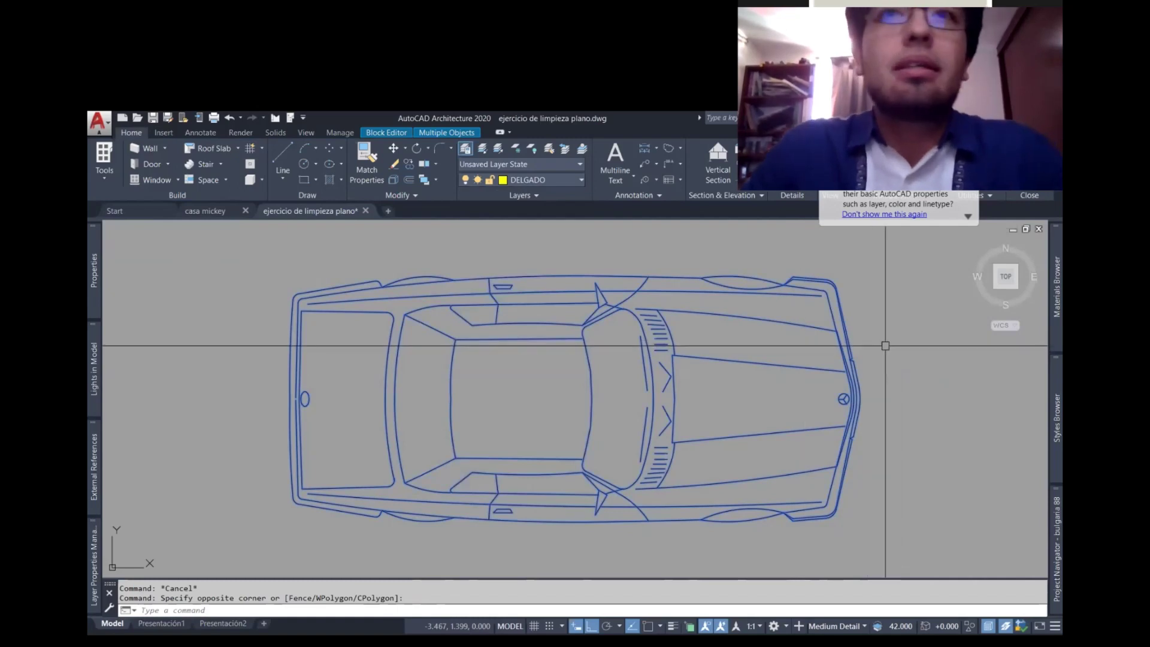
left_click(276, 238)
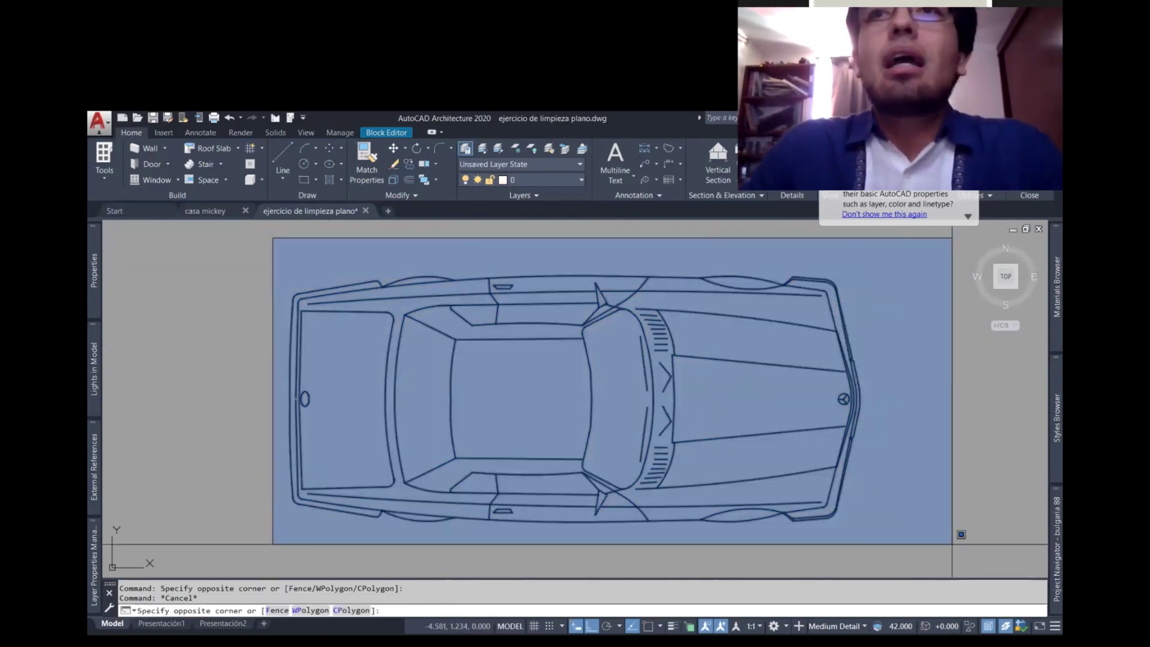
left_click(961, 534)
left_click(132, 133)
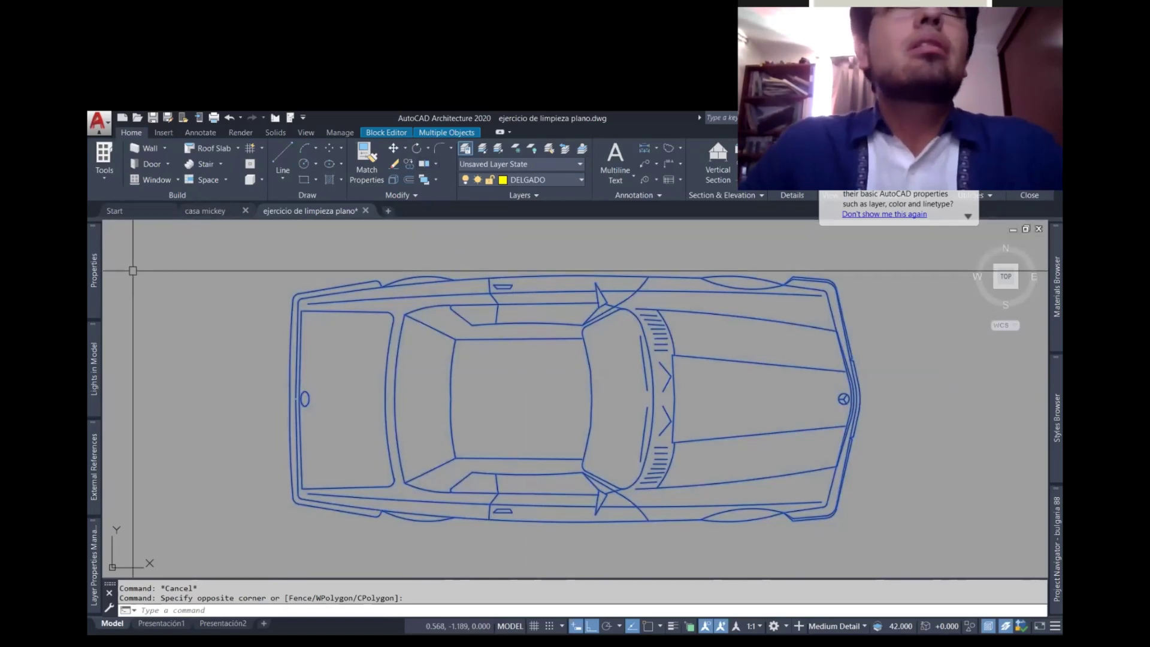
left_click(92, 281)
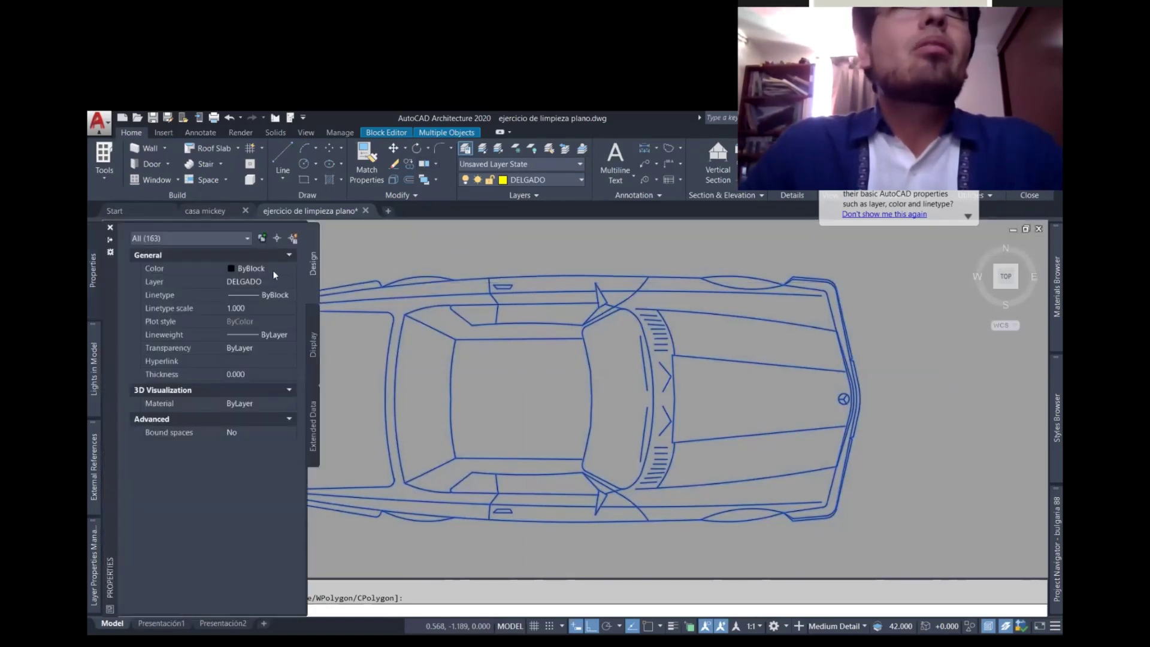
- Set the car lines' colour to ByLayer and move them to layer 0
left_click(275, 271)
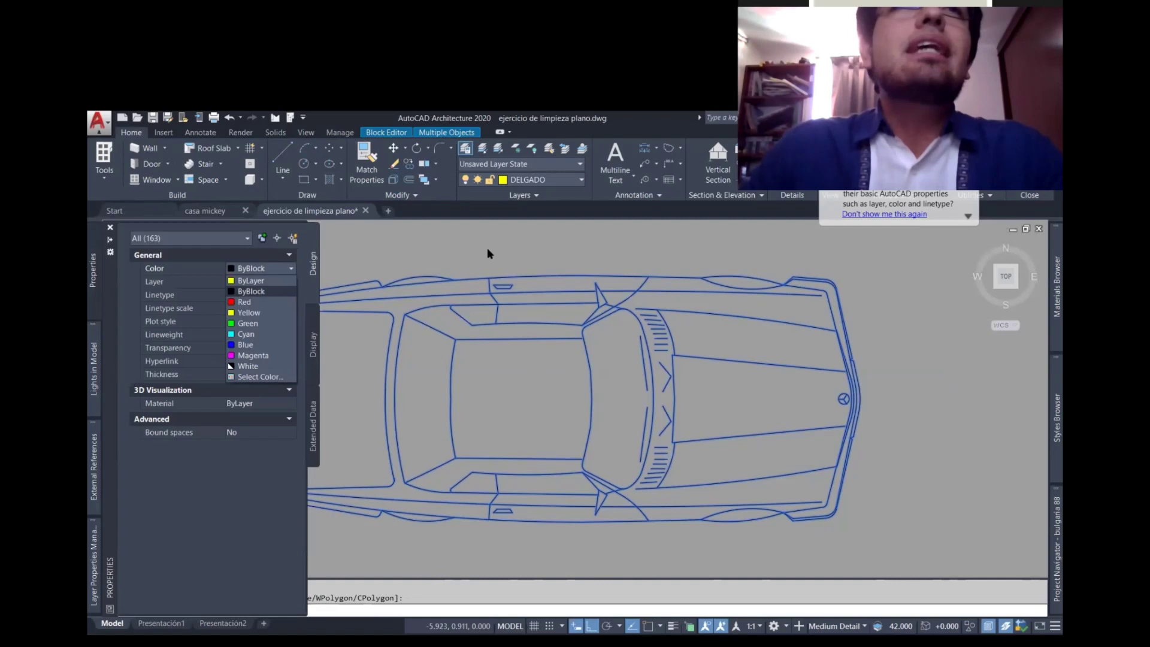
left_click(272, 280)
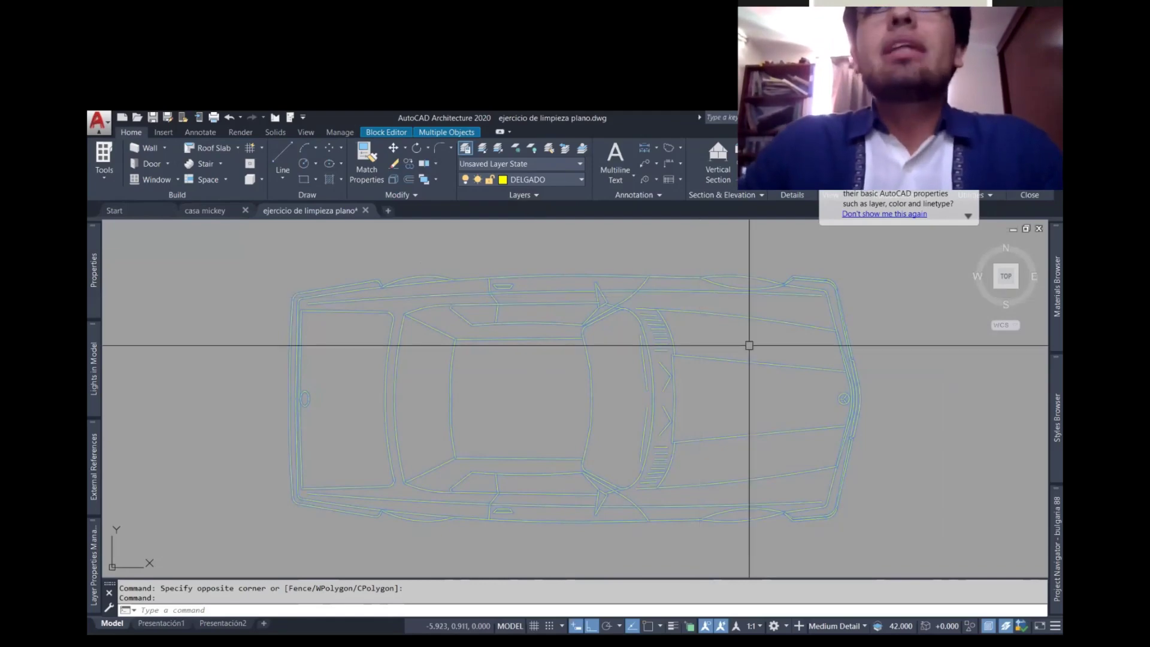
key("Escape")
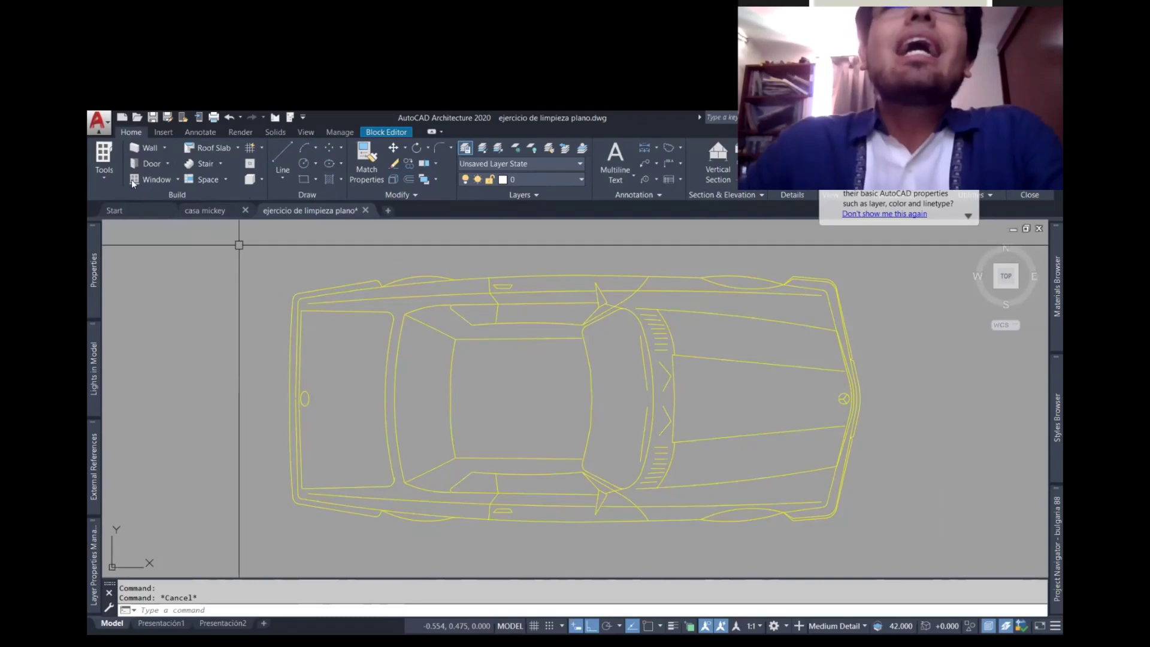
left_click(261, 244)
left_click(909, 557)
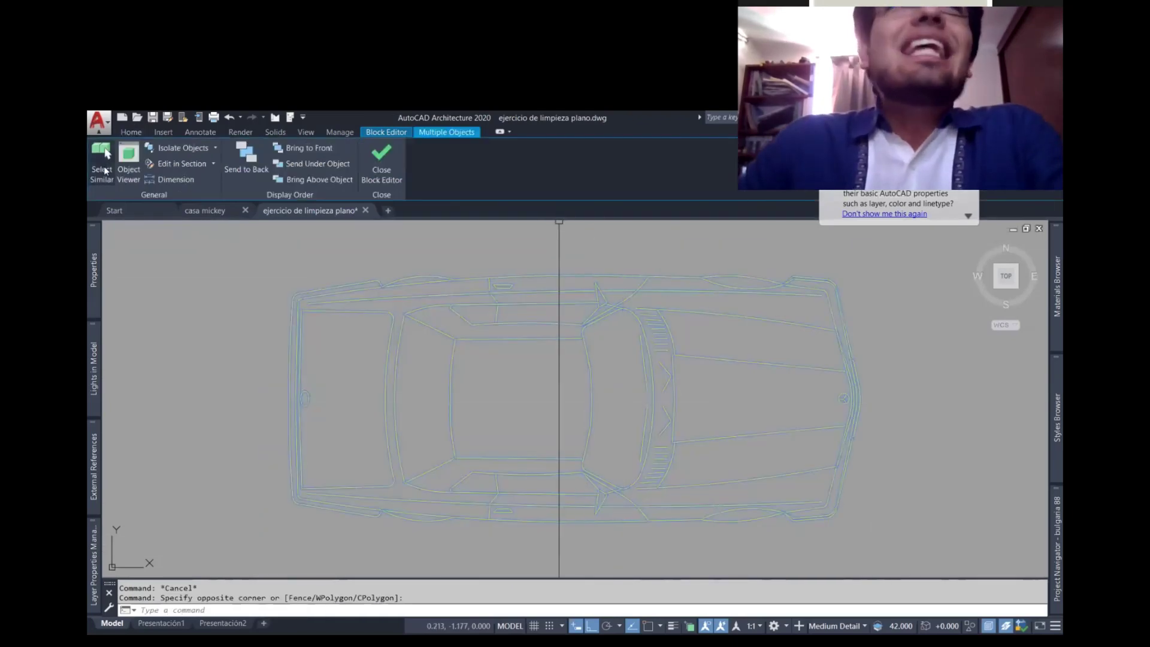
left_click(132, 133)
left_click(545, 179)
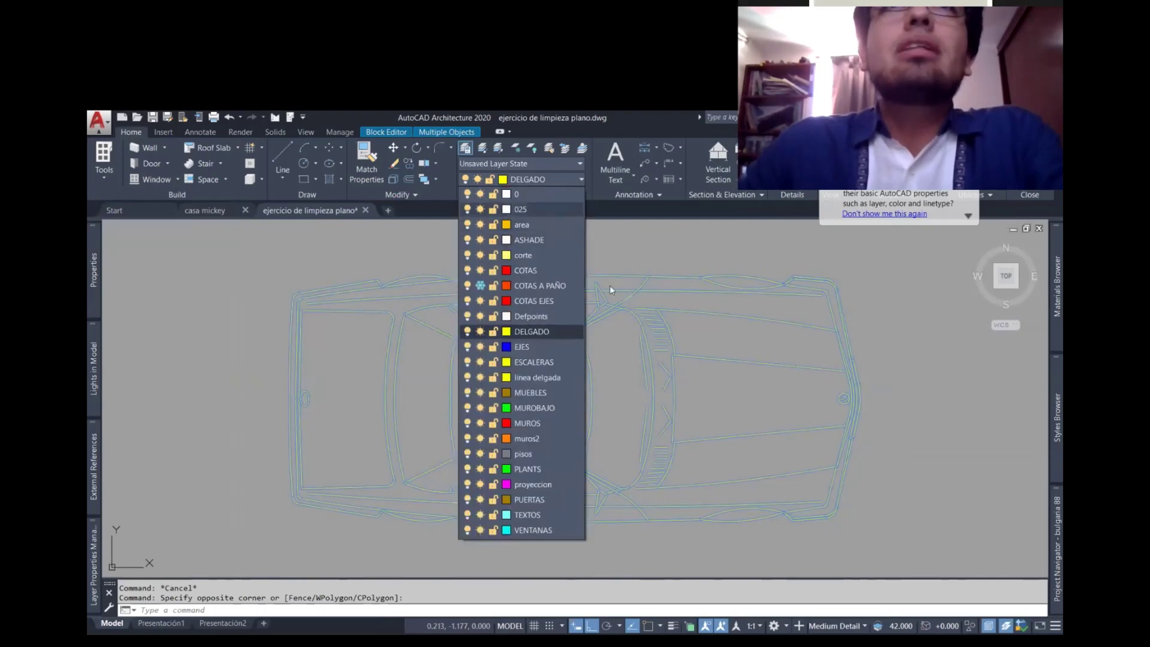
left_click(516, 194)
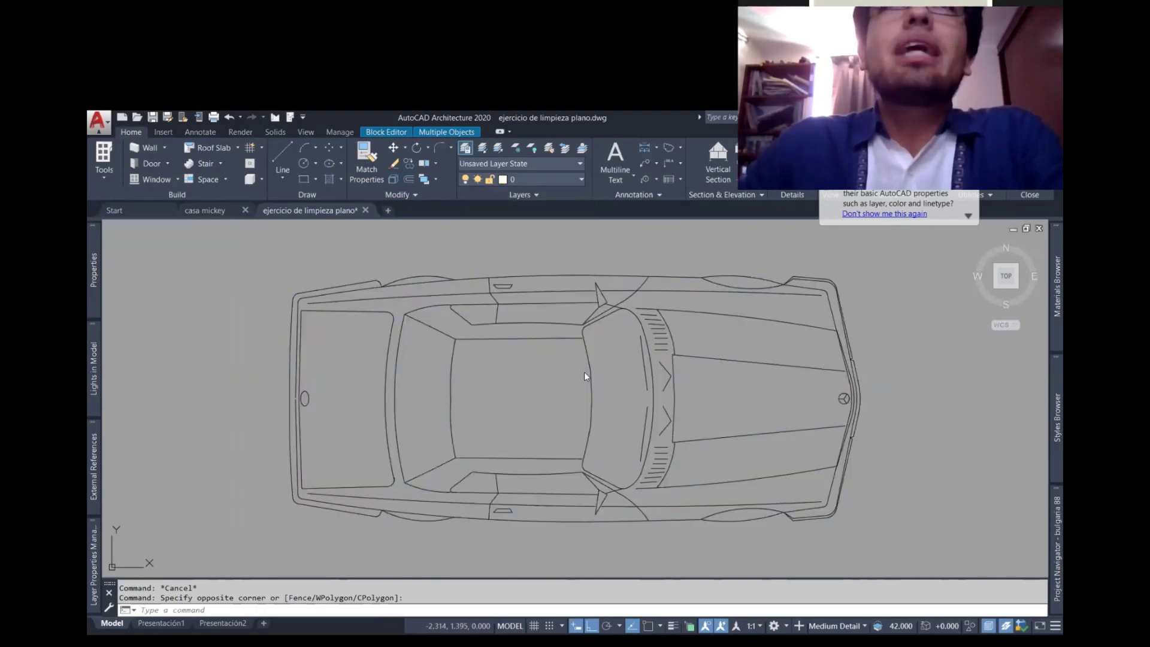
key("Escape")
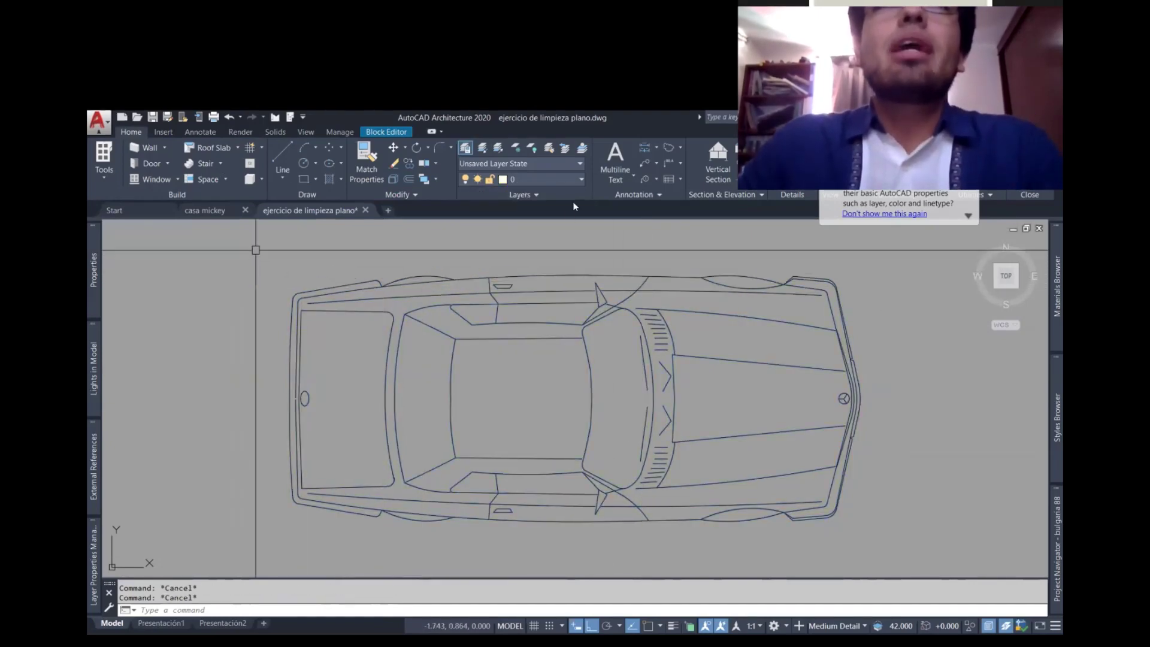
- Move the car's lines onto layer DELGADO and close the Block Editor, saving MERCD3_P
left_click(237, 243)
left_click(904, 557)
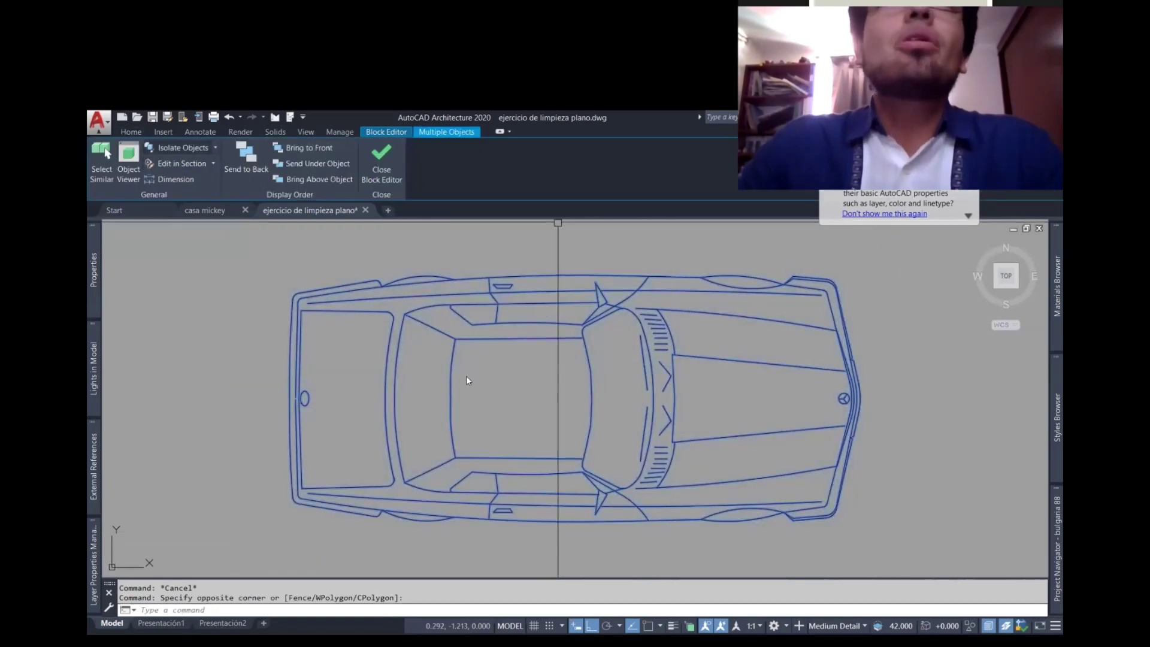
left_click(131, 132)
left_click(545, 179)
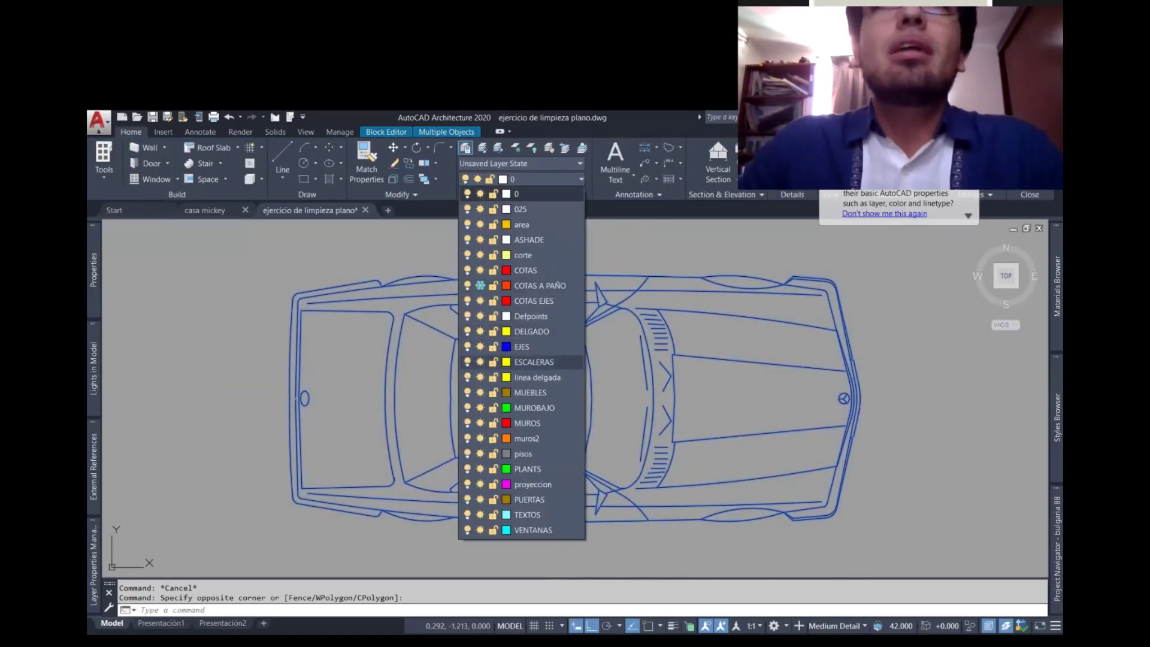
left_click(531, 331)
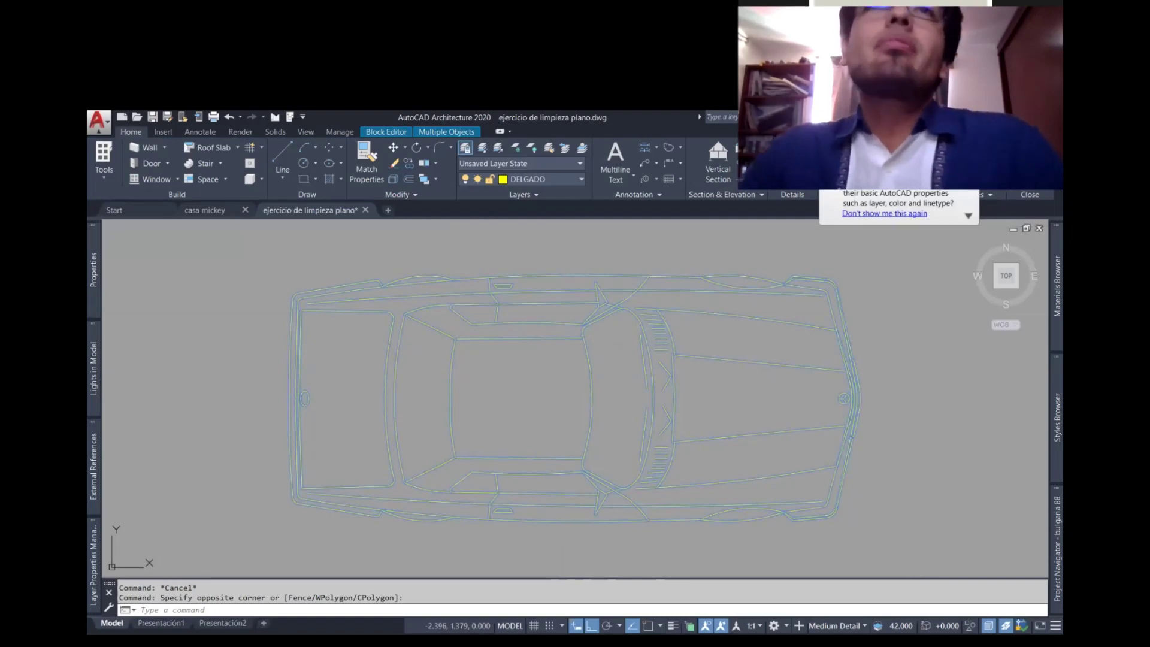
left_click(1029, 176)
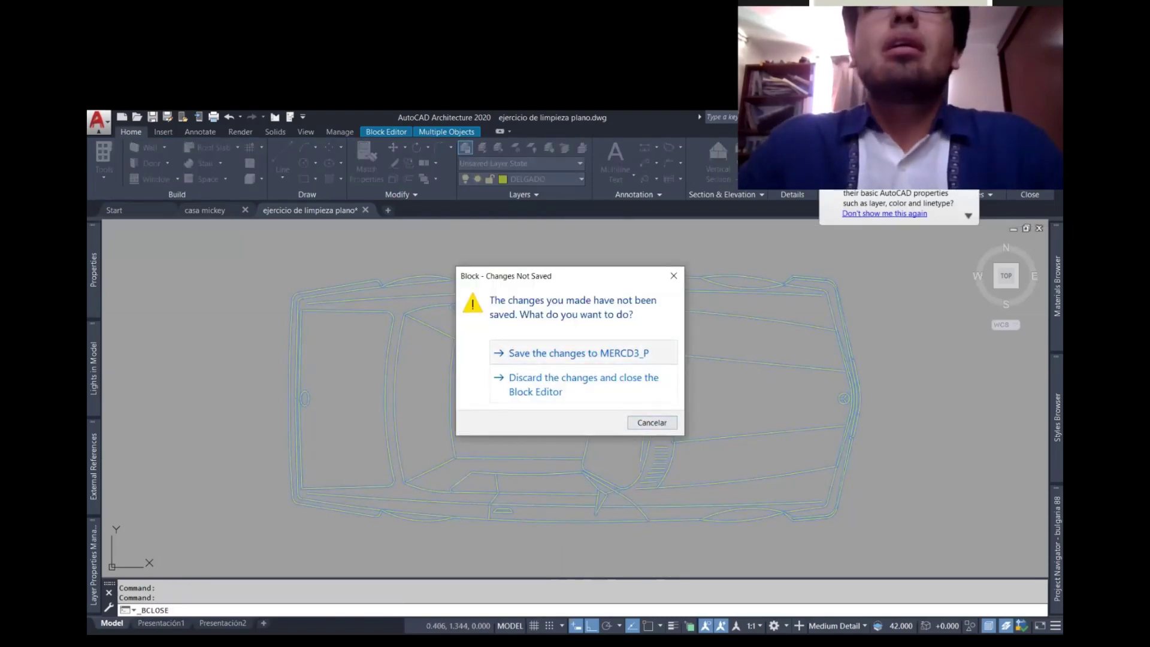
left_click(572, 353)
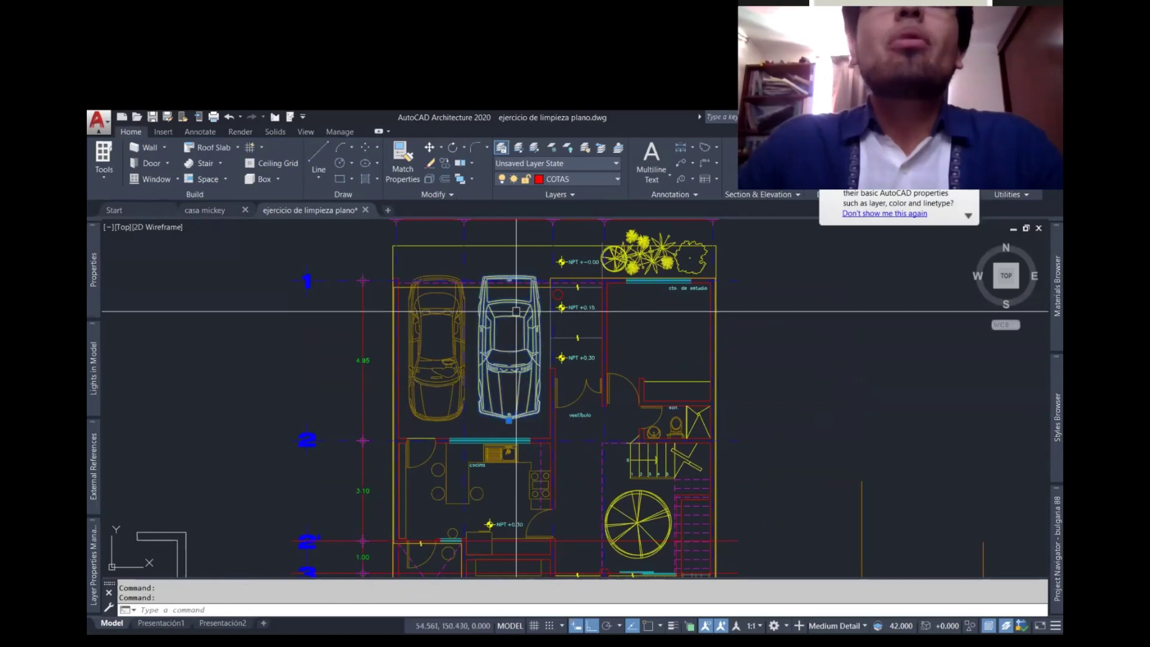
- Make MUROS the current layer and reassign the right-hand car's layer from the layer list
left_click(577, 179)
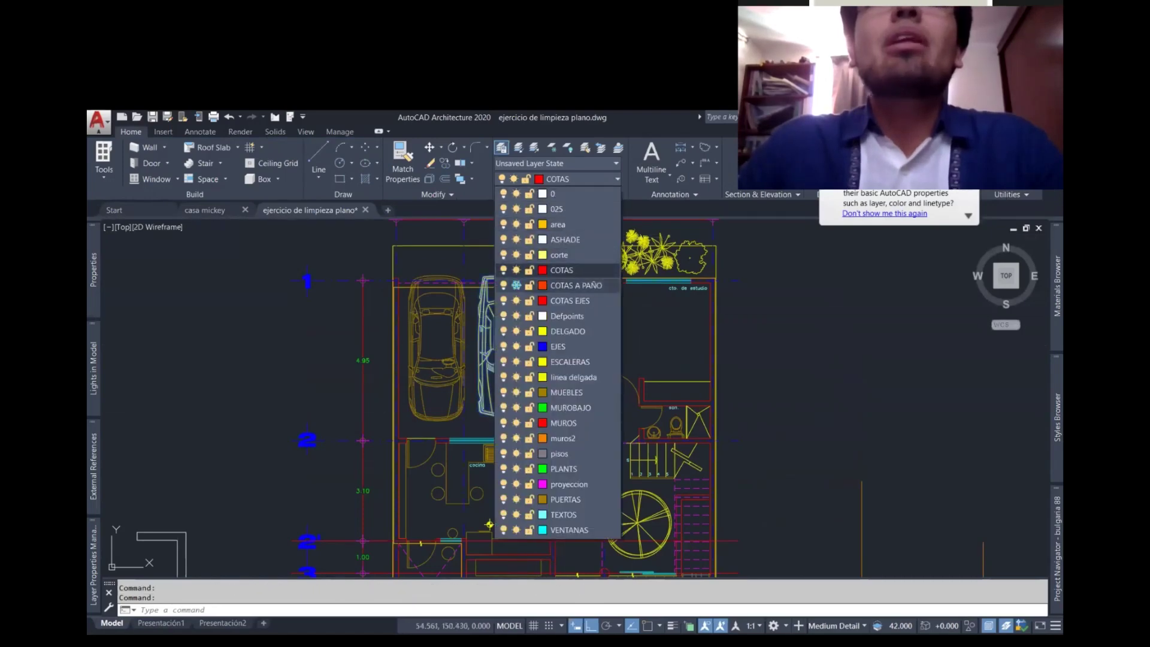
left_click(563, 422)
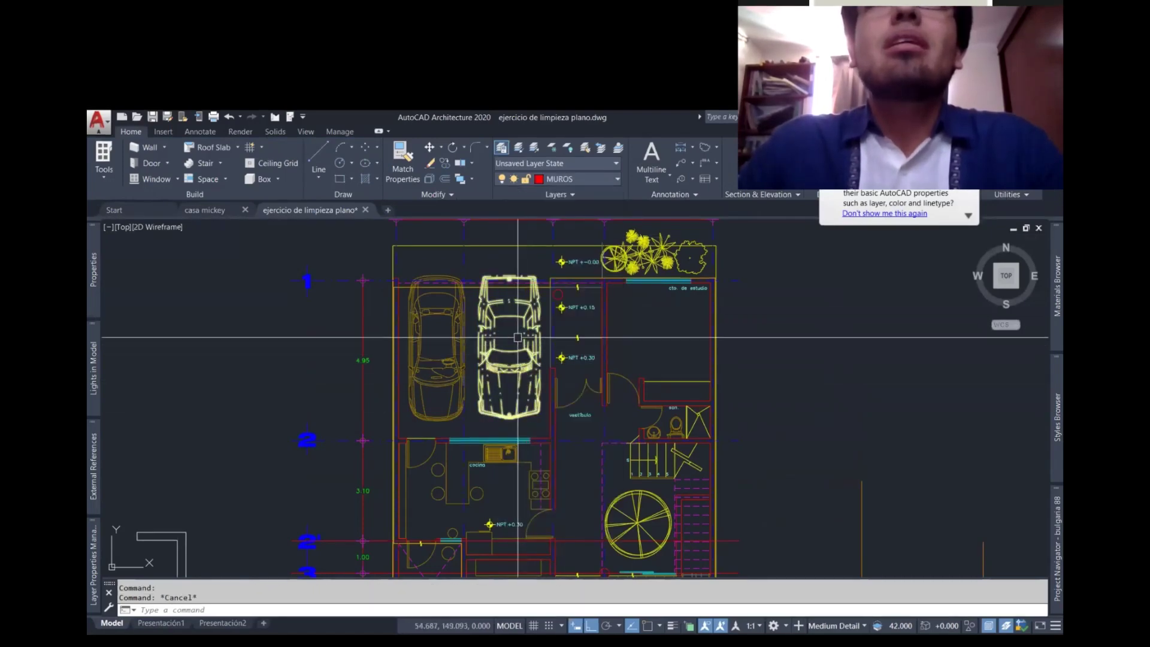
scroll(494, 337, "up", 3)
left_click(495, 337)
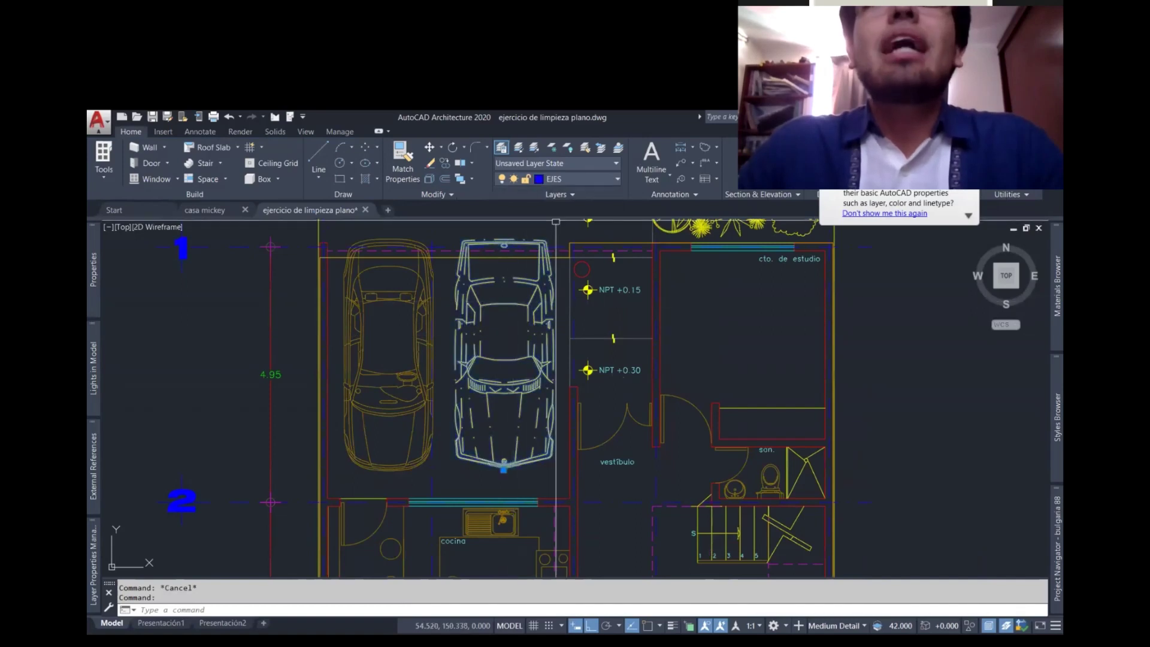
left_click(577, 178)
left_click(563, 422)
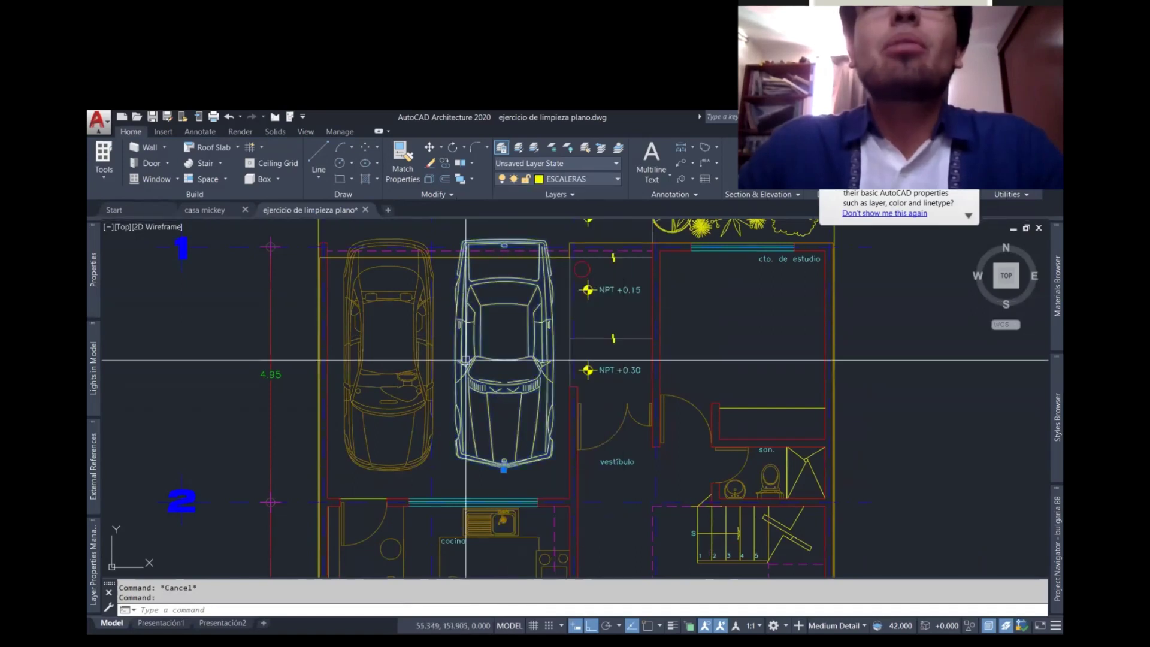
key("Escape")
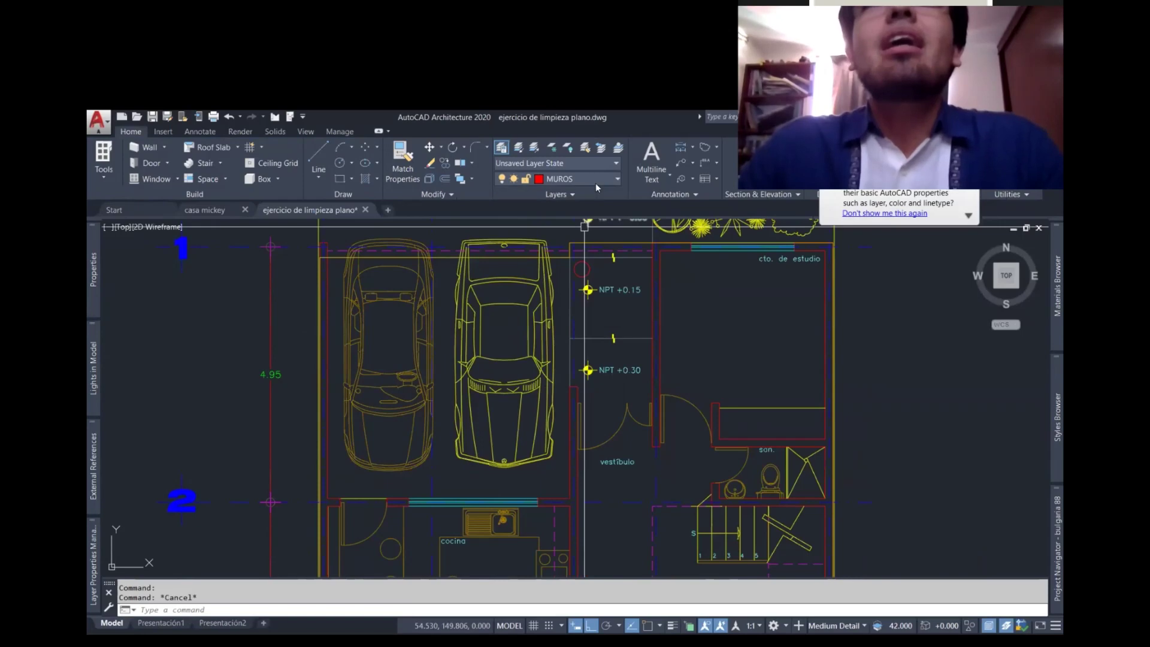
- Make MUROBAJO current and reopen the right car's block definition for editing
left_click(595, 178)
left_click(570, 407)
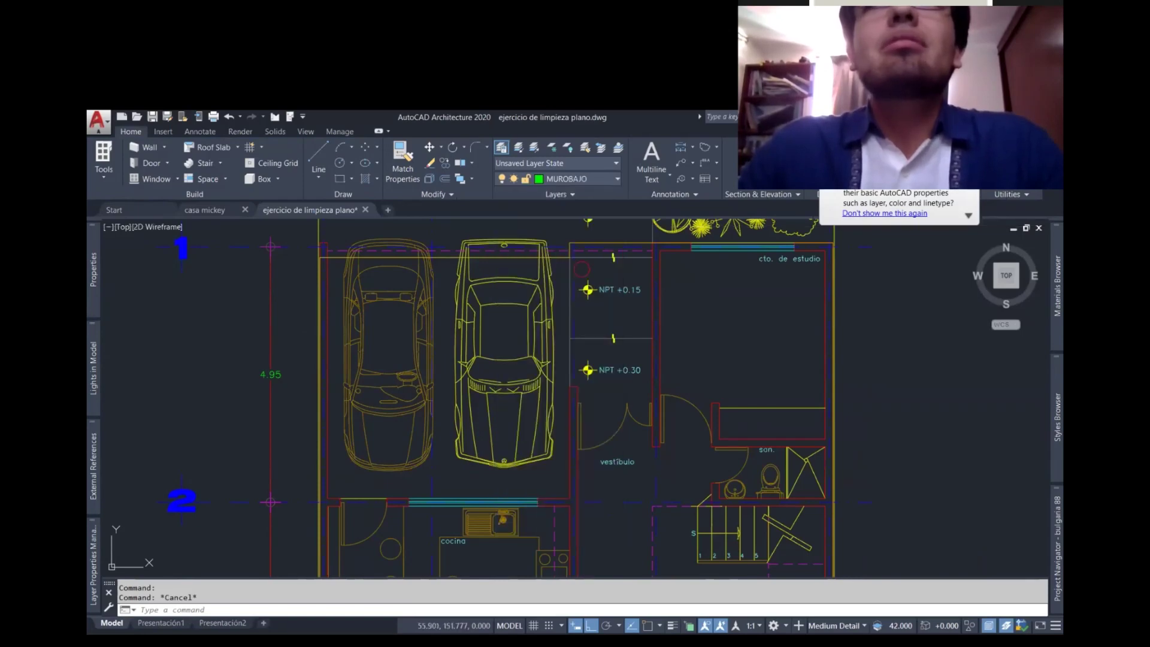
left_click(516, 389)
double_click(516, 389)
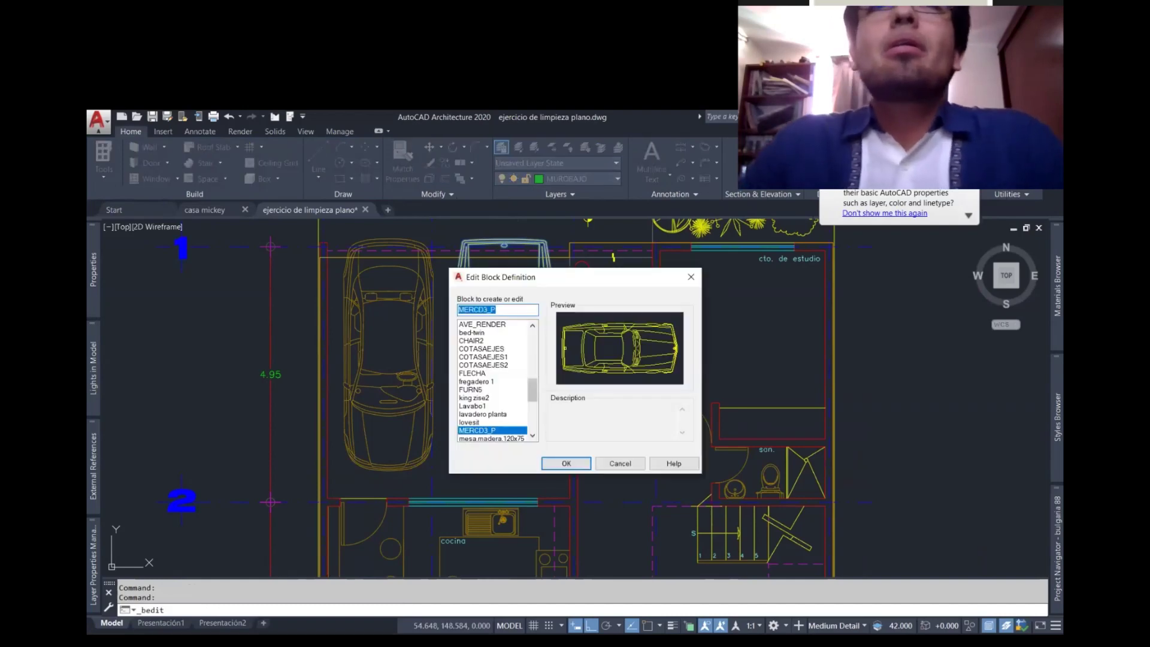
- Confirm editing MERCD3_P, window-select the car and put all its lines on layer 0
left_click(566, 462)
scroll(423, 310, "down", 5)
left_click(387, 289)
left_click(664, 479)
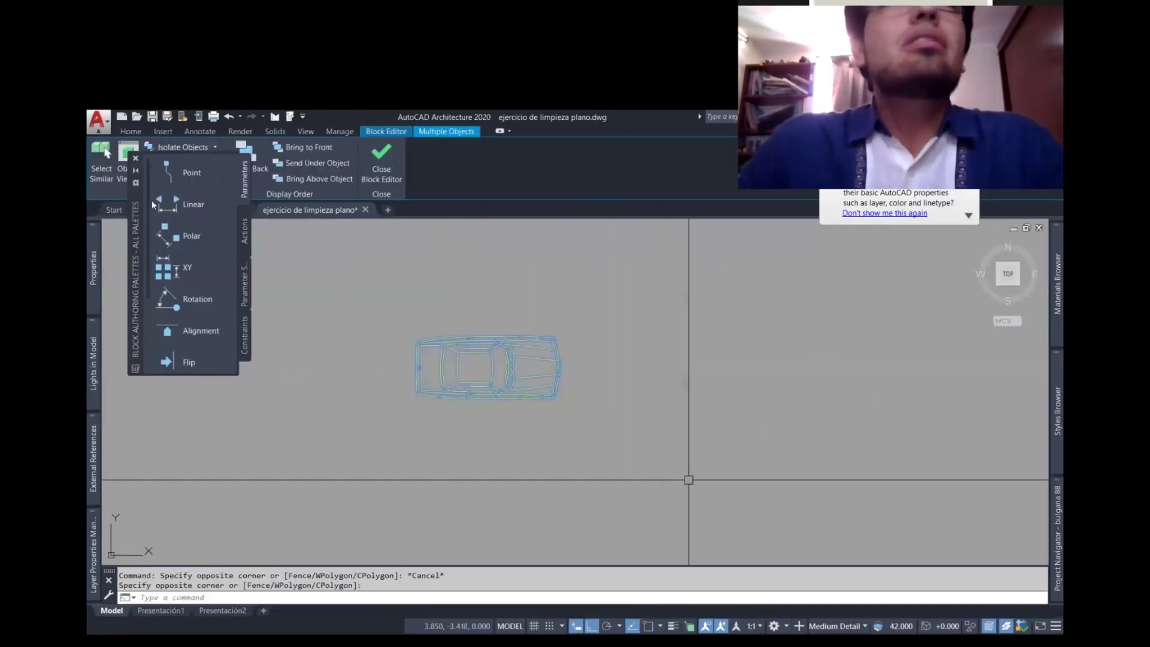
left_click(132, 131)
left_click(528, 179)
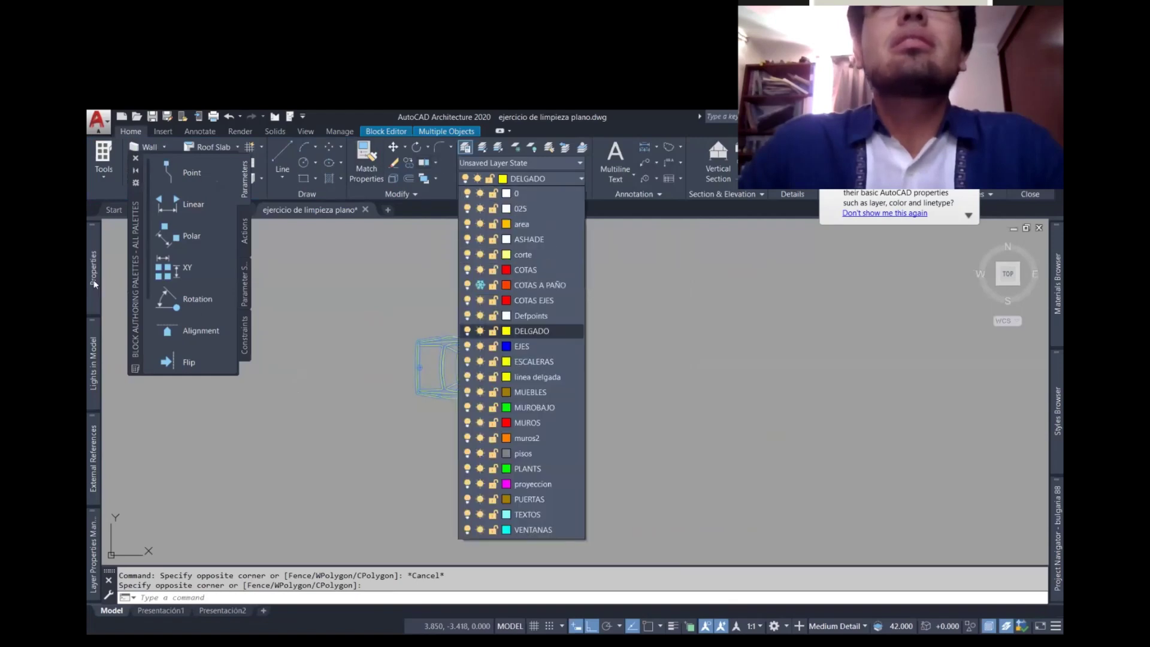
left_click(516, 193)
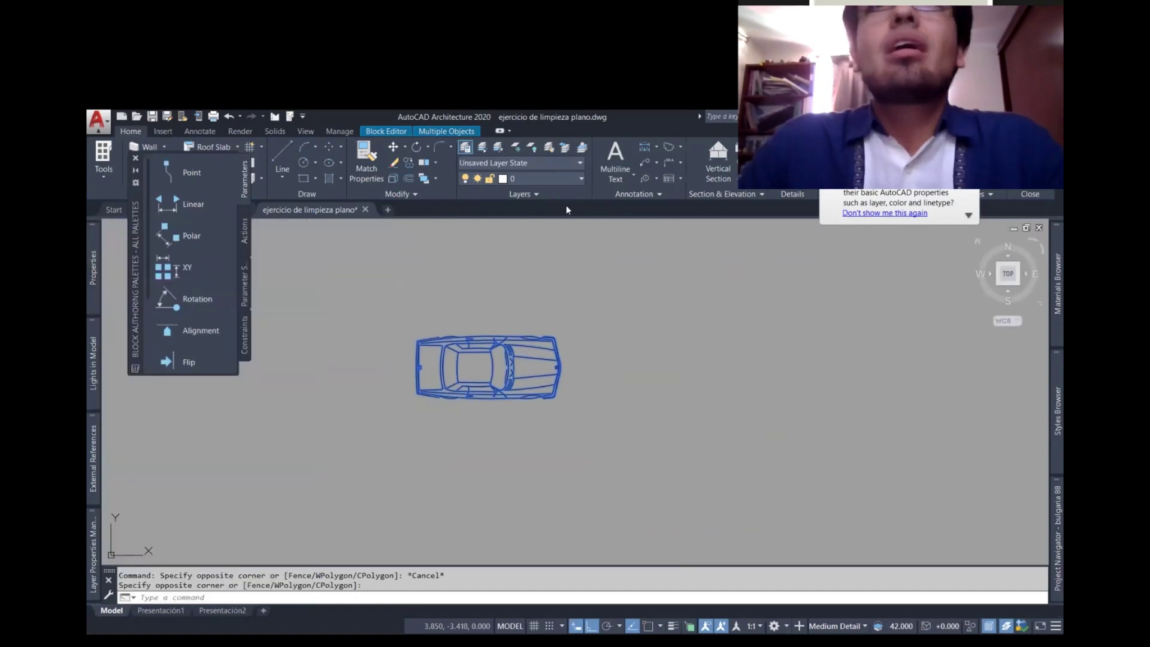
- Close the Block Editor with BCLOSE and choose a new current layer from the layer list
type("bclose")
key("Return")
key("Return")
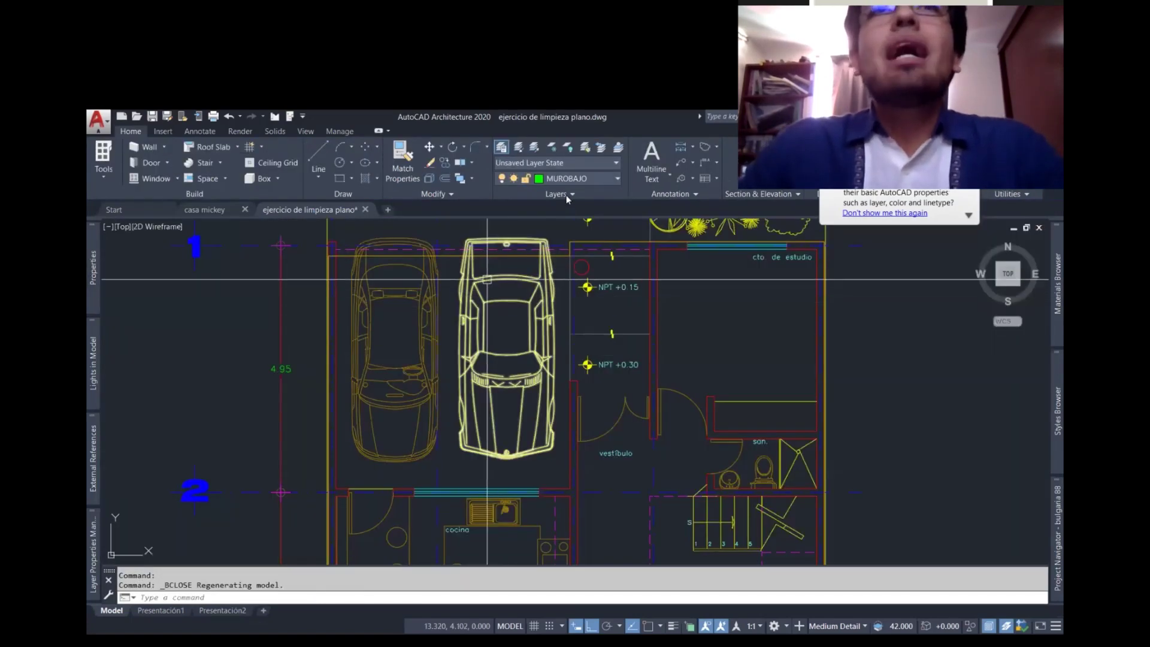
left_click(570, 180)
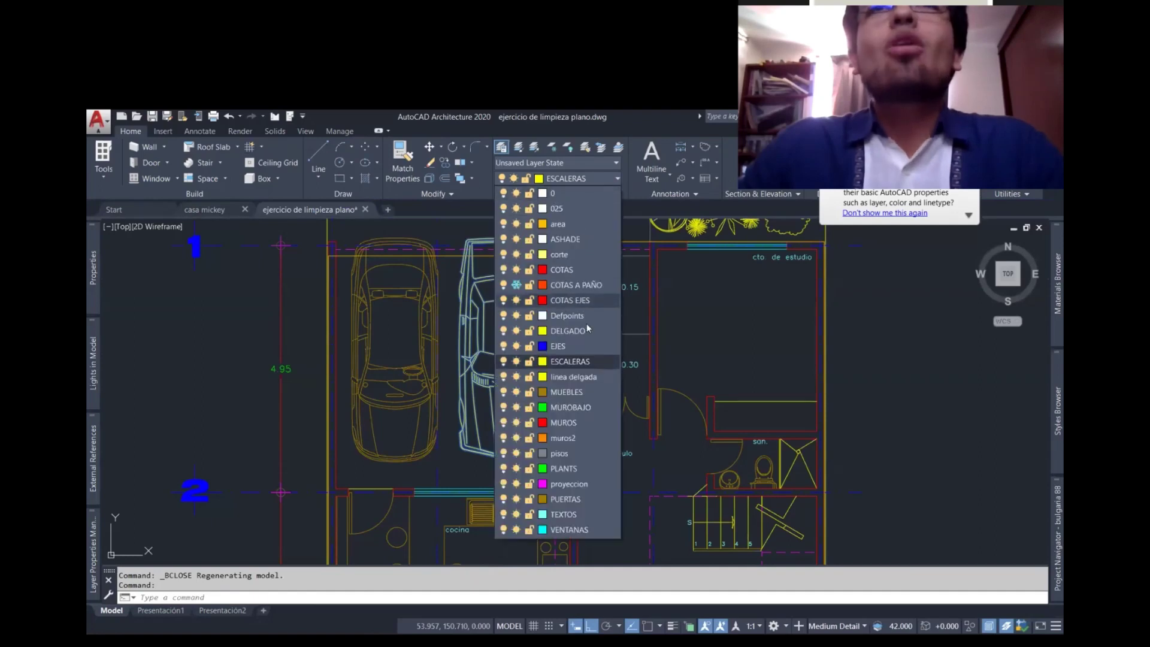
left_click(570, 393)
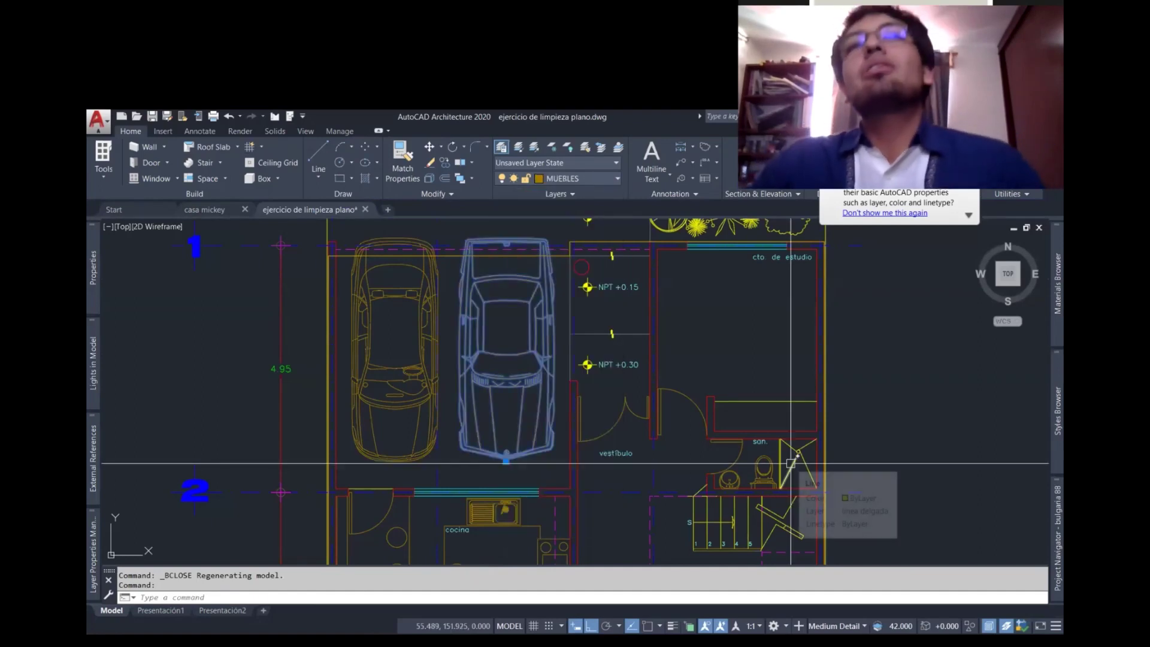
key("Escape")
key("Escape")
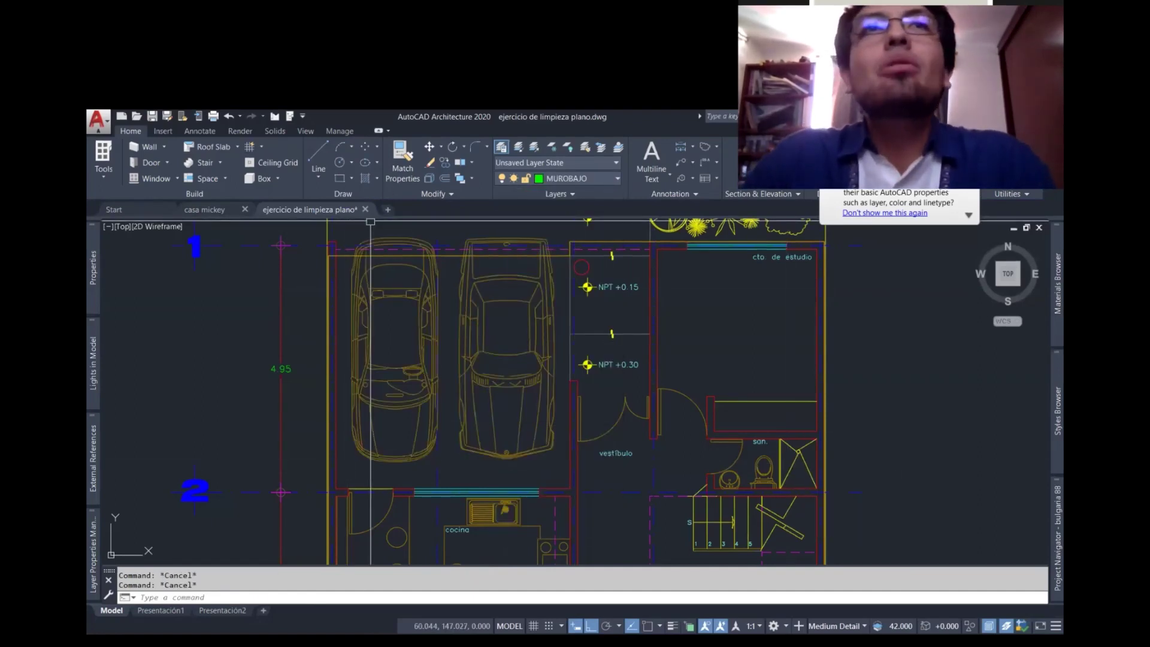
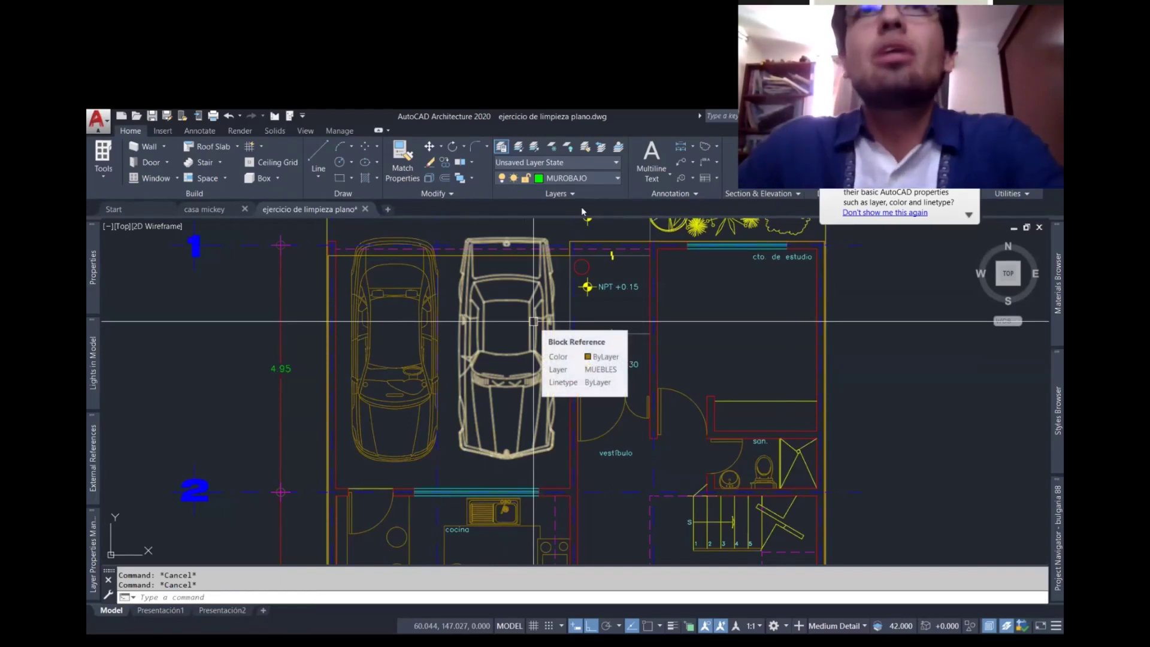
- Select the right-hand car and check its layer in the layer list, panning toward the garden plants
left_click(524, 275)
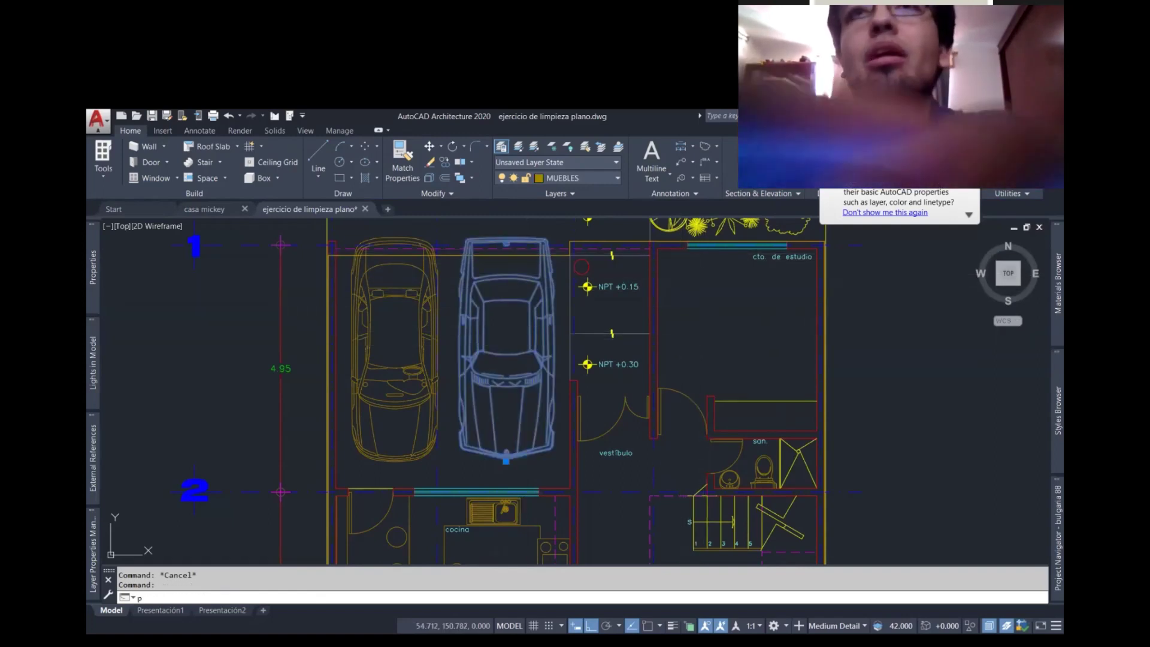
type("p")
key("Return")
left_click_drag(761, 323, 736, 389)
key("Escape")
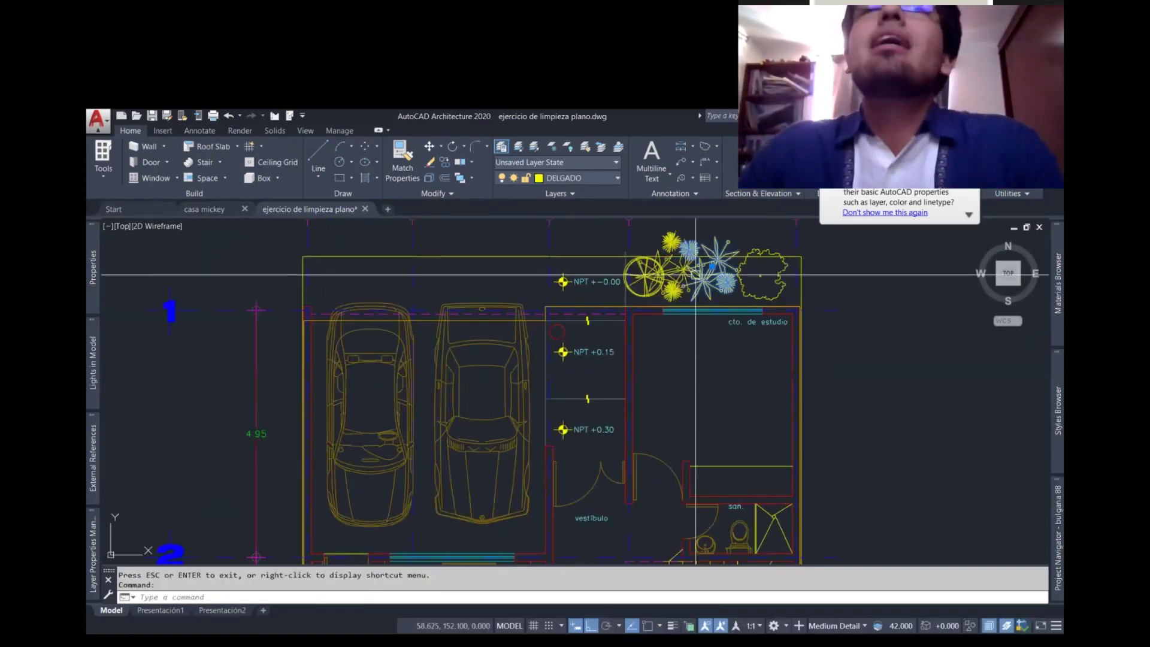
key("Escape")
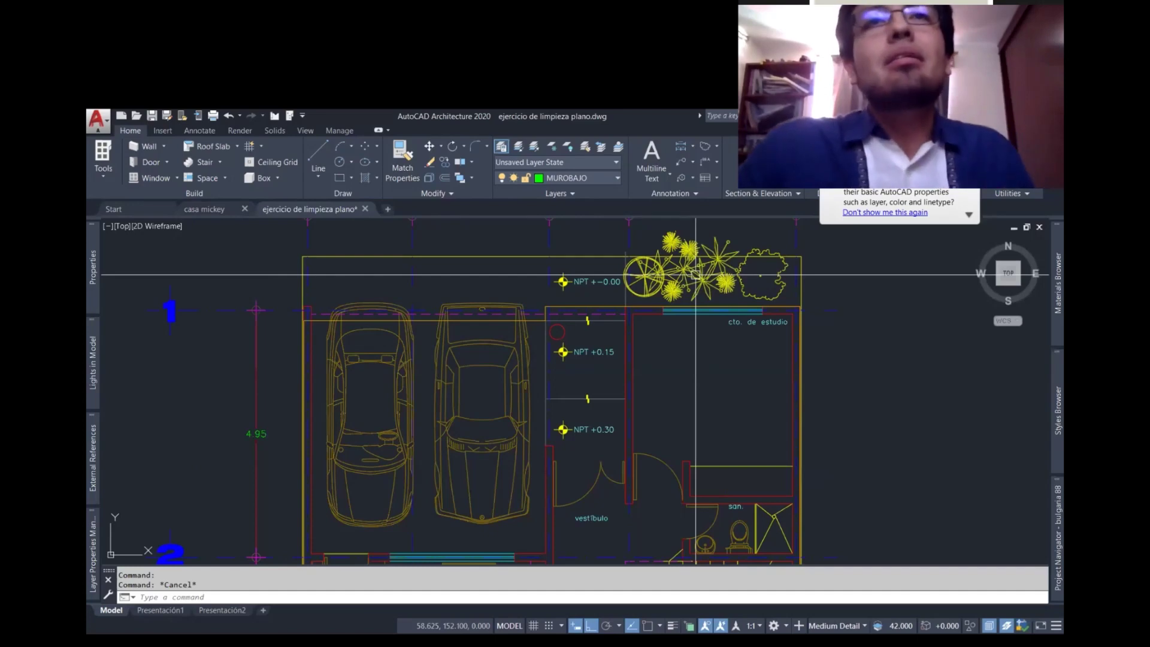
left_click(598, 178)
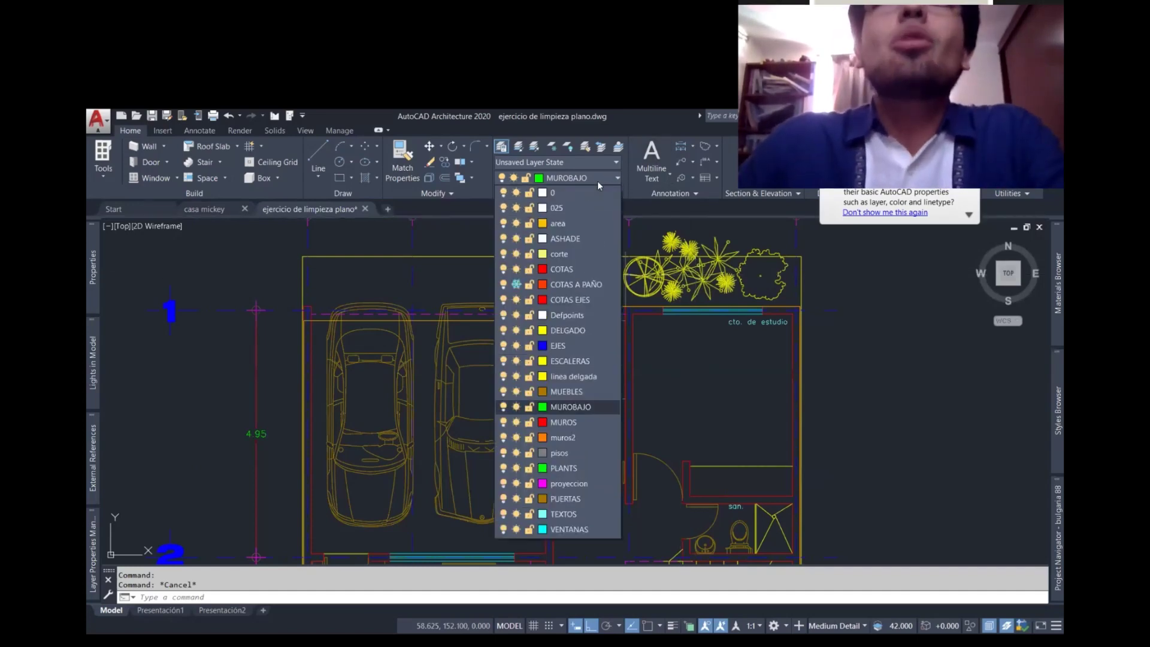
key("Escape")
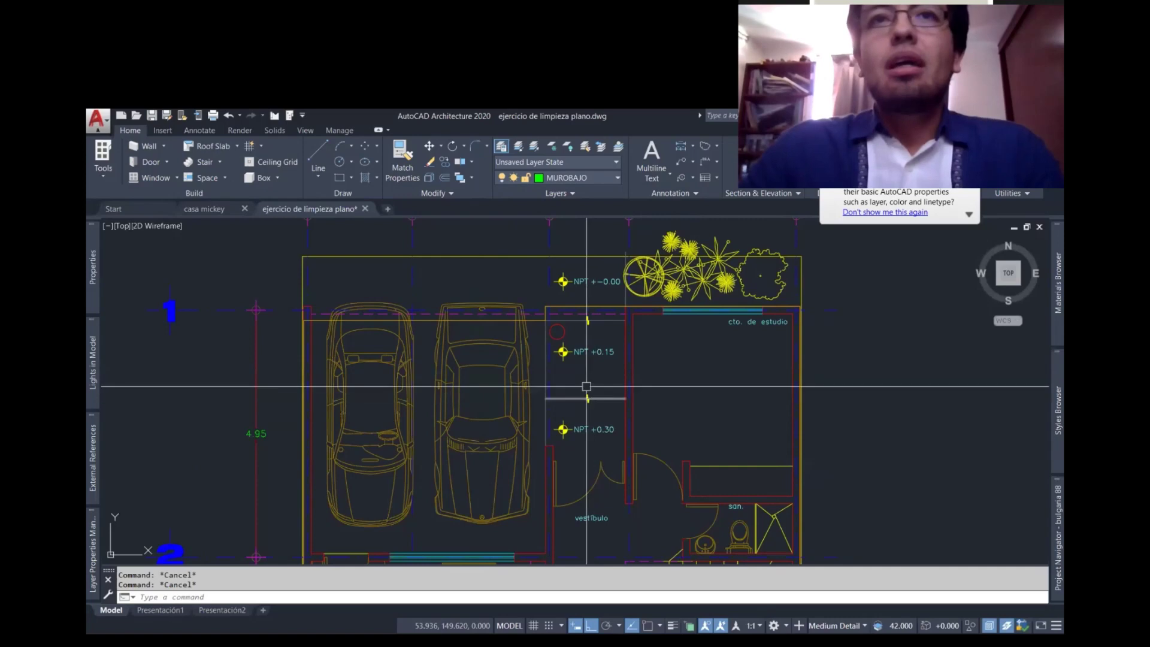
- Pan up to the kitchen area and start Layer Isolate
type("p")
key("Return")
left_click_drag(610, 445, 605, 355)
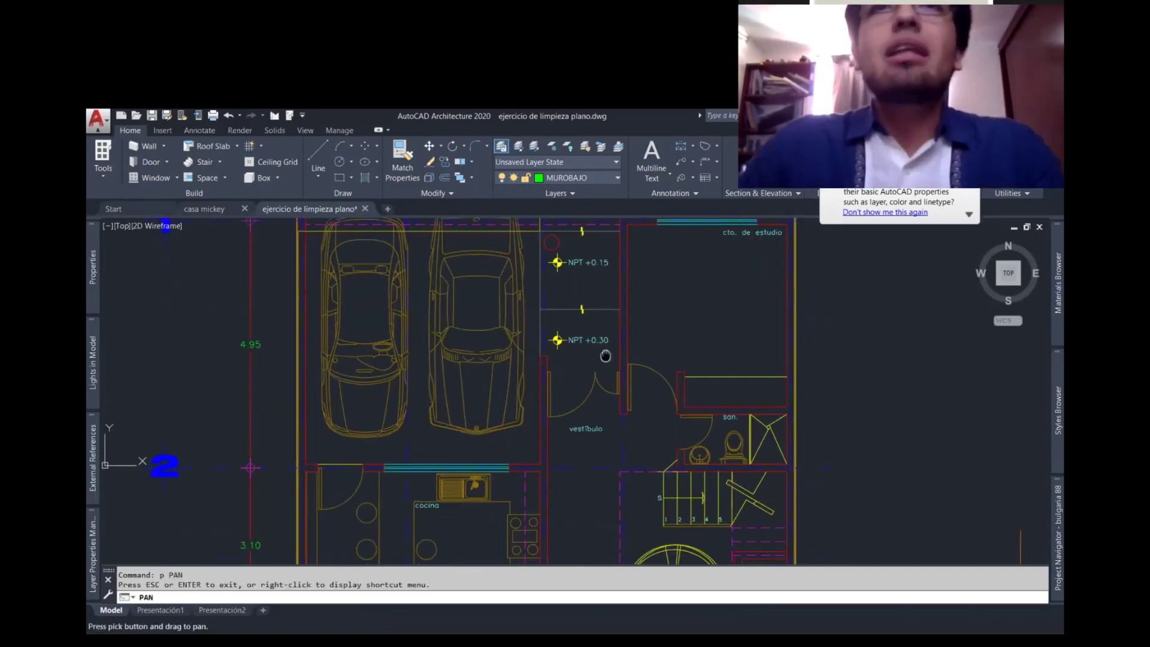
key("Escape")
left_click(520, 146)
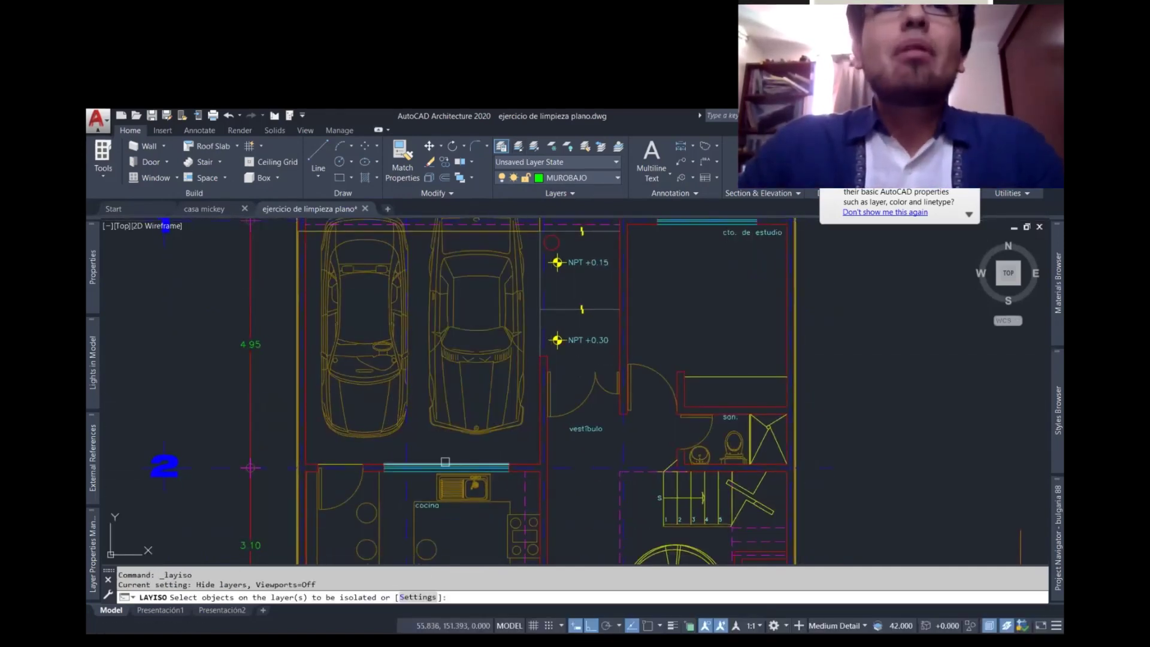
- Isolate the VENTANAS, COTAS EJES and EJES layers in turn, restoring all layers after each
key("Return")
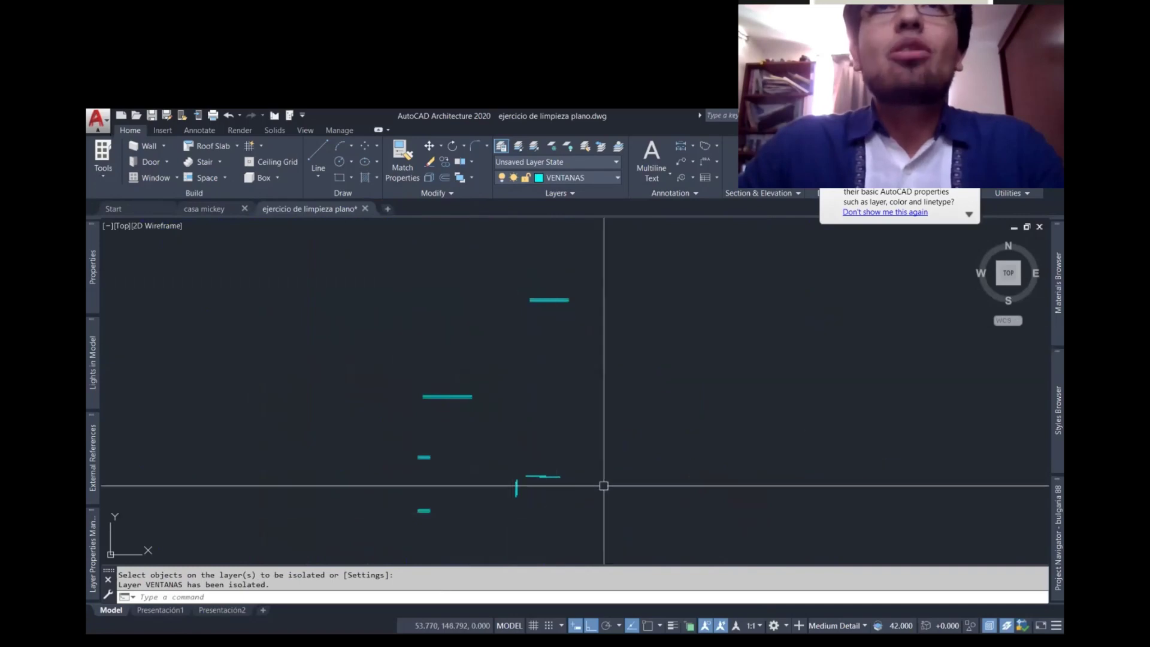
left_click(533, 149)
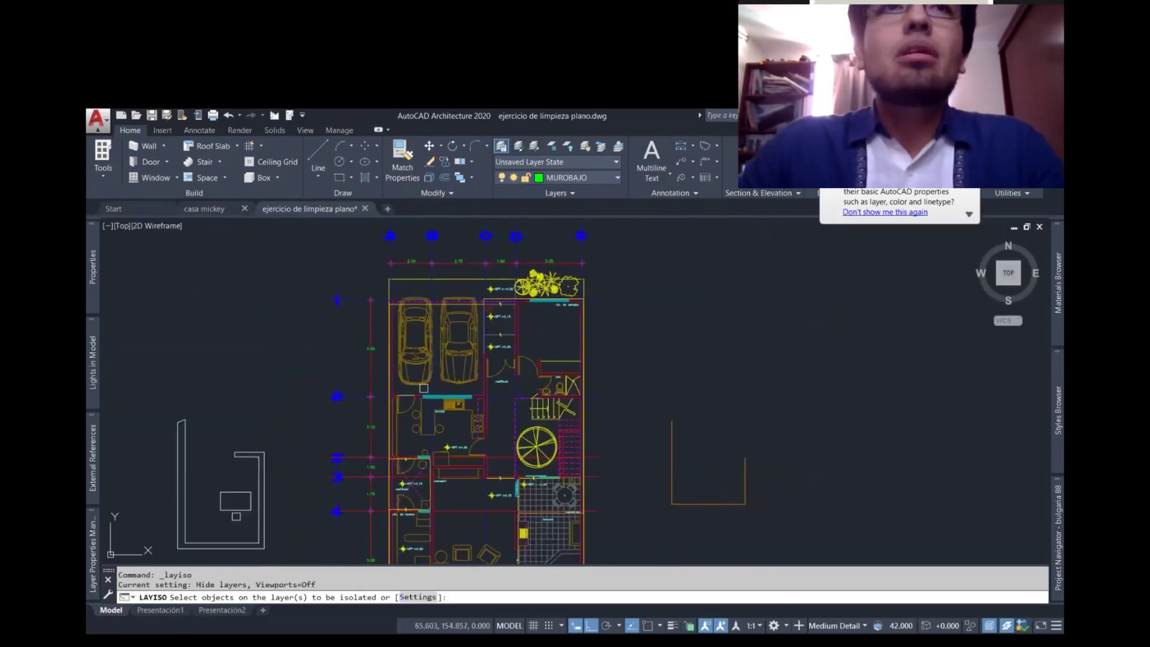
key("Return")
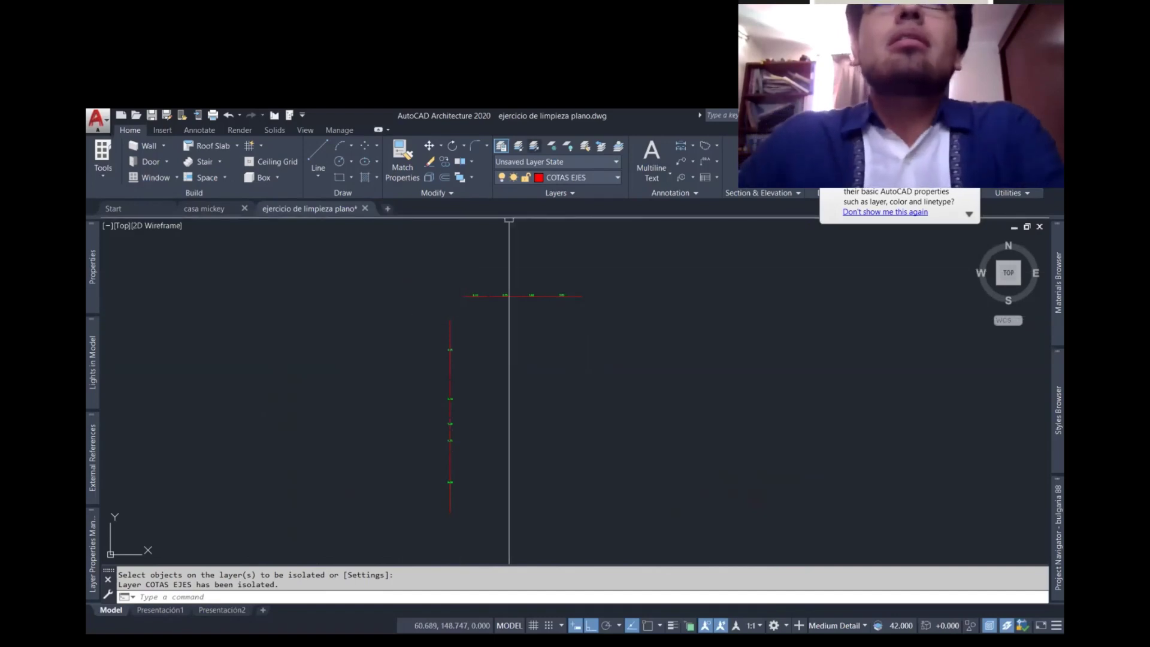
left_click(566, 145)
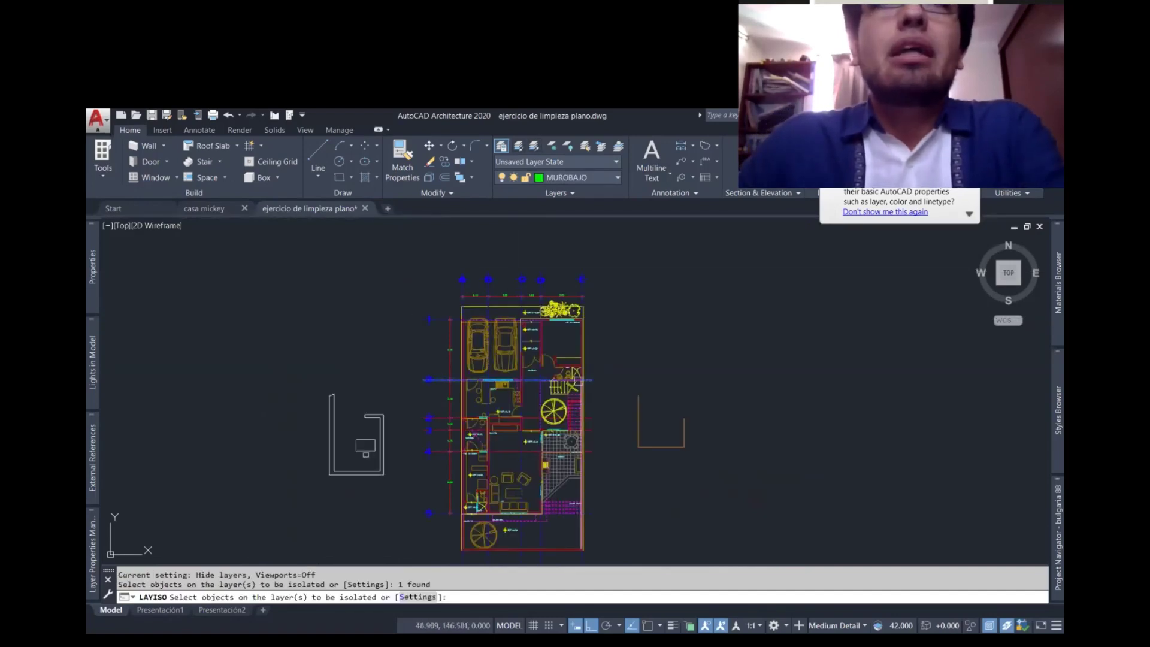
key("Return")
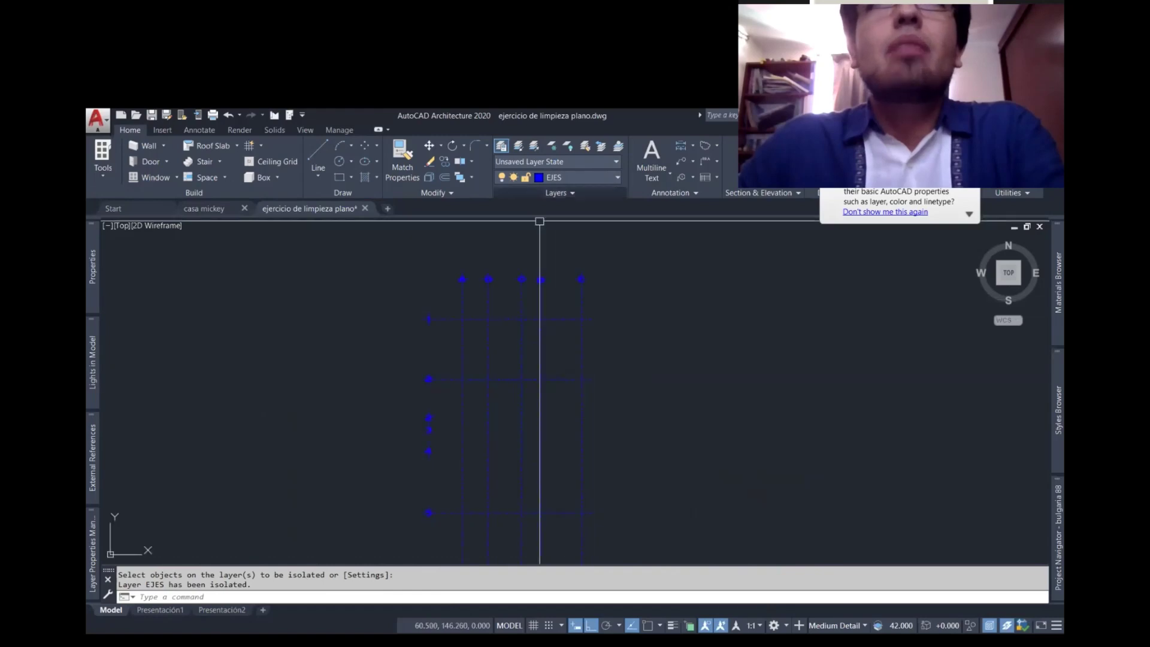
left_click(533, 146)
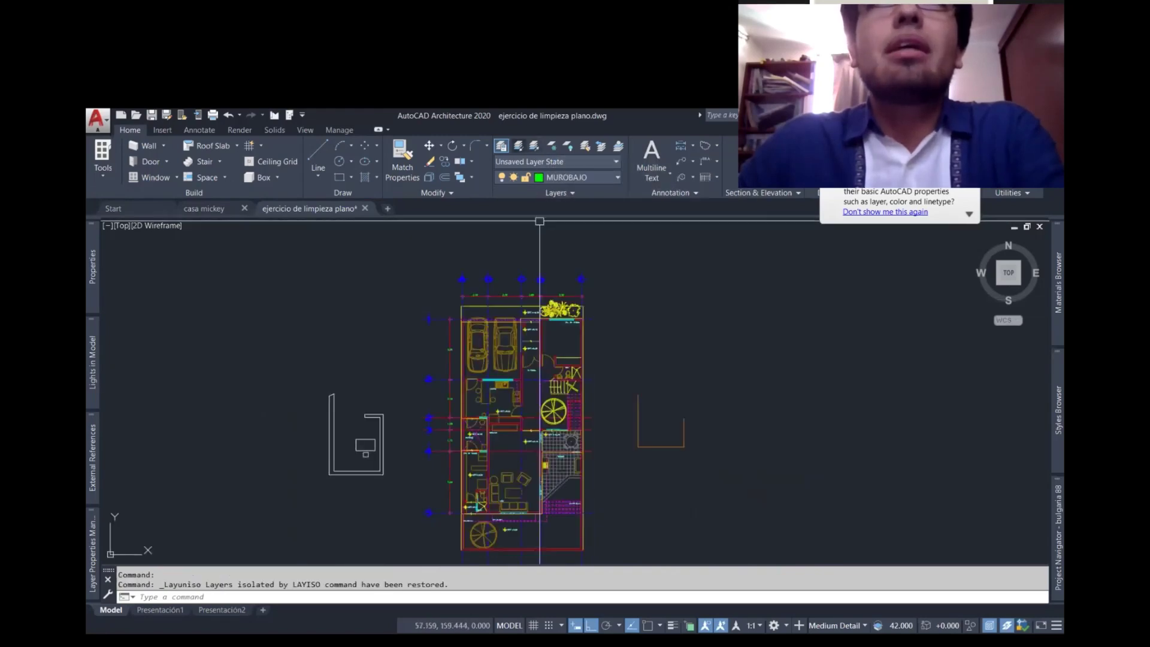
- Isolate the MUEBLES furniture layer from a furniture piece, then restore all layers
left_click(506, 350)
key("Return")
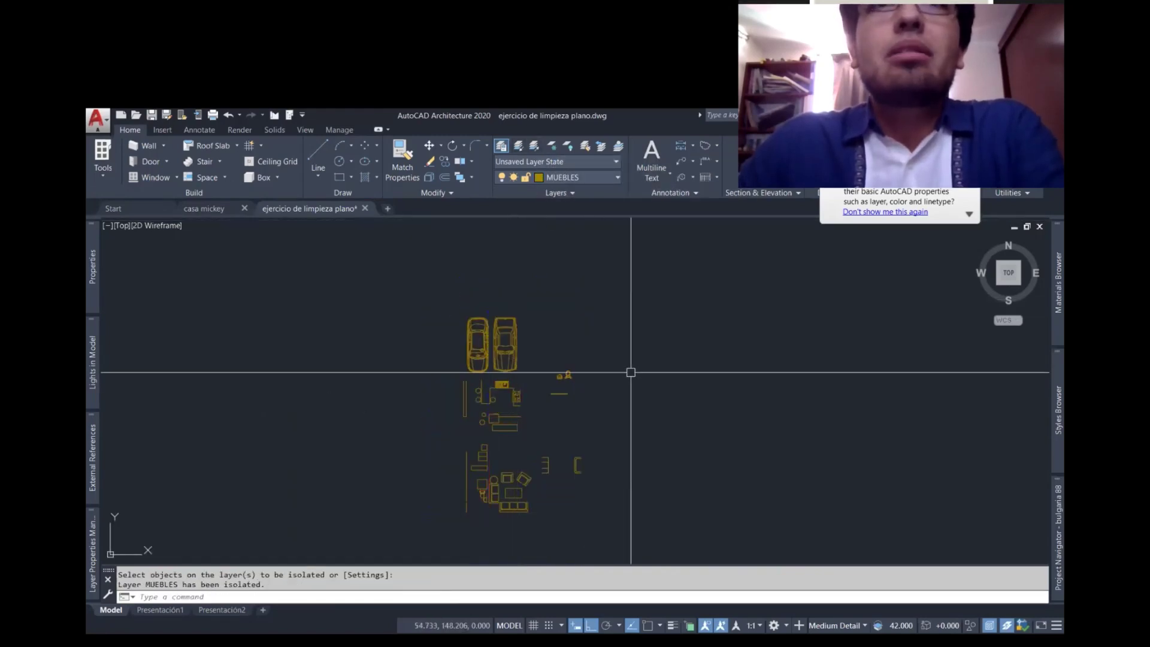
scroll(479, 467, "up", 2)
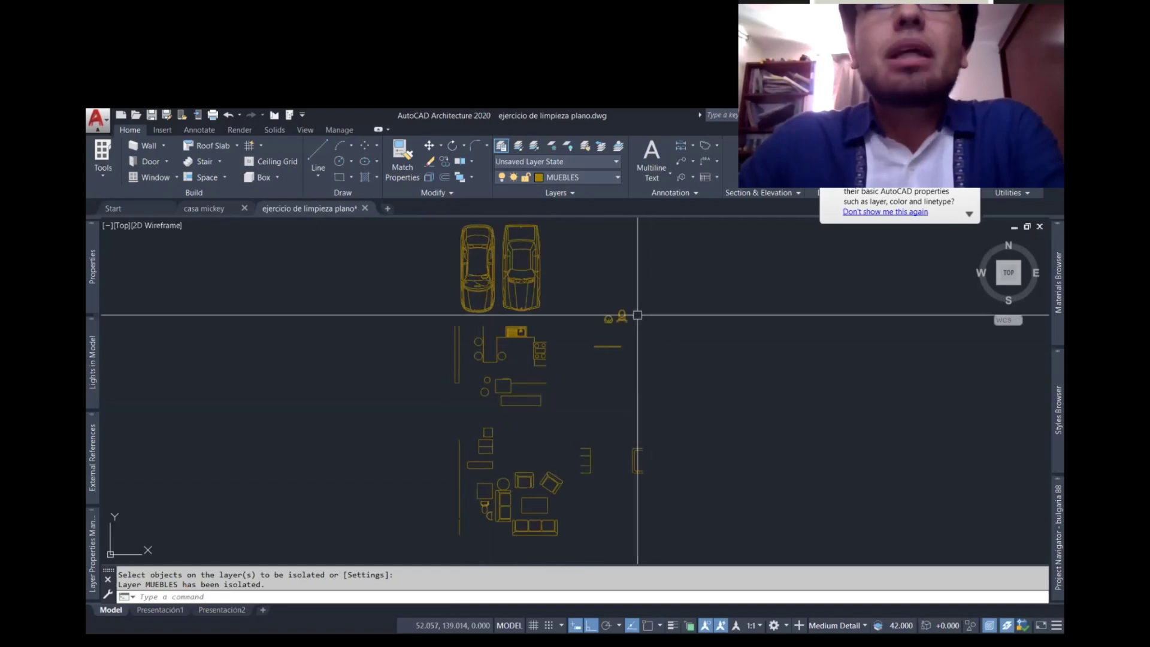
left_click(536, 146)
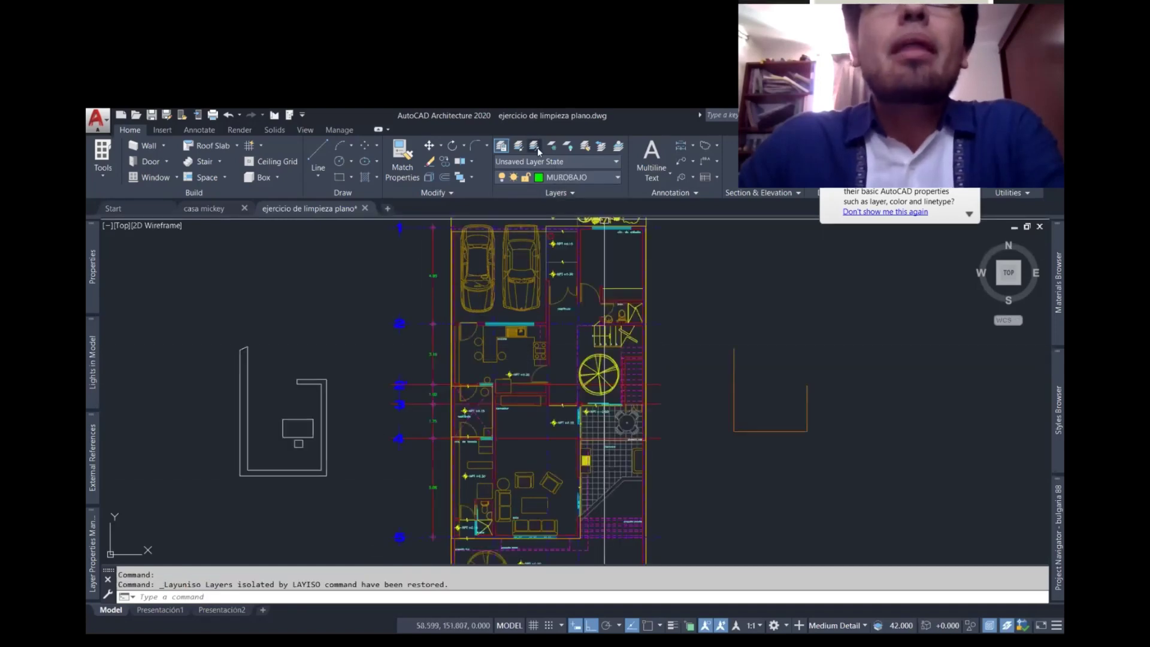
scroll(472, 356, "up", 2)
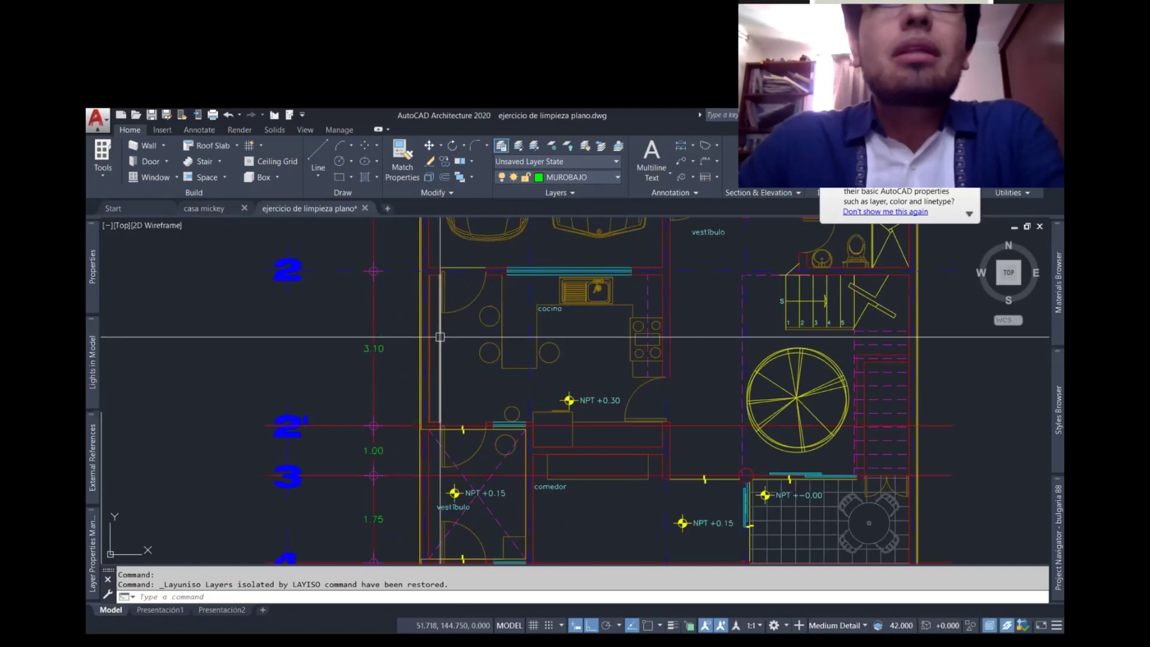
scroll(437, 338, "down", 1)
scroll(479, 269, "down", 1)
left_click(518, 146)
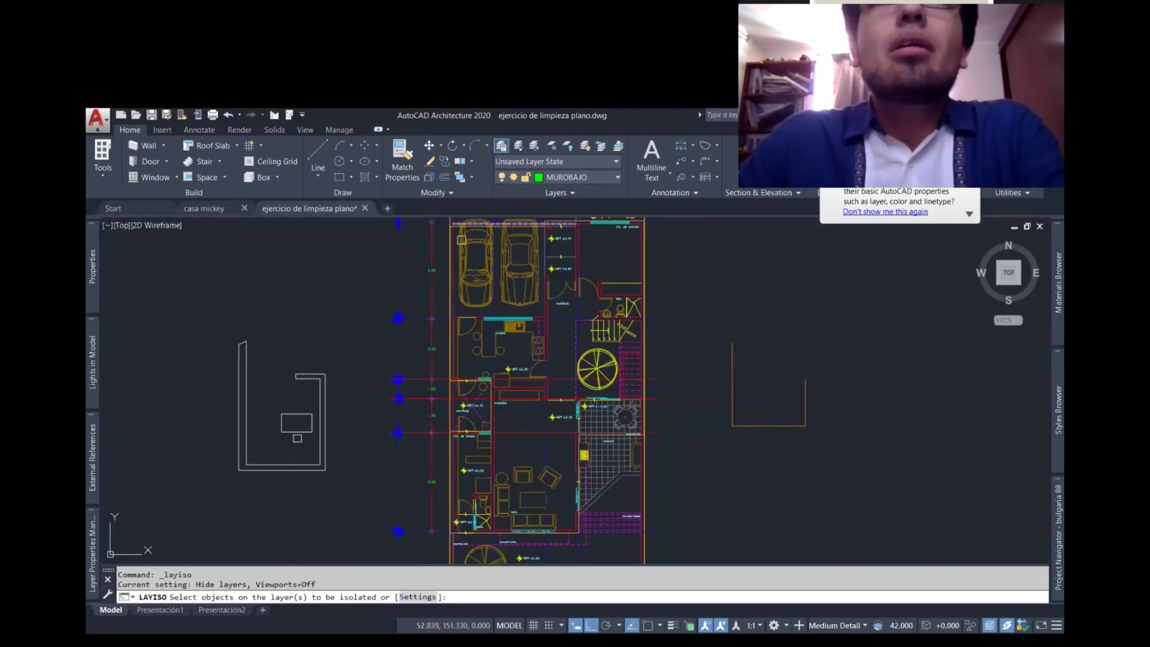
- Isolate the PUERTAS layer, move the circular door symbol onto DELGADO, and restore all layers
key("Return")
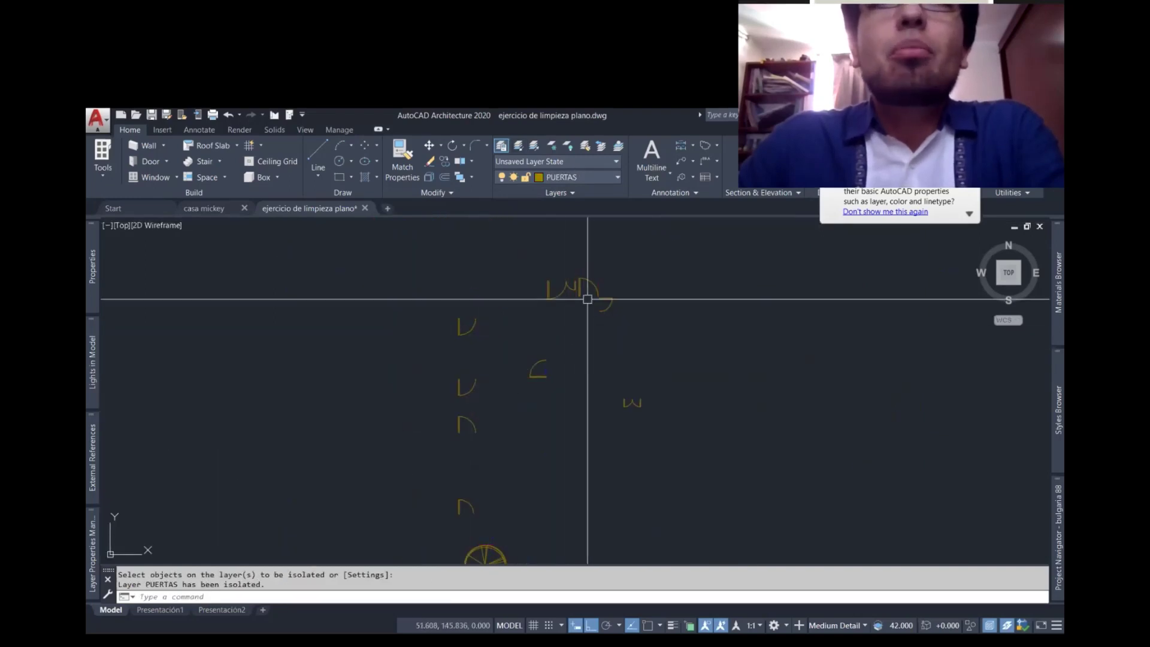
middle_click_drag(449, 480, 474, 403)
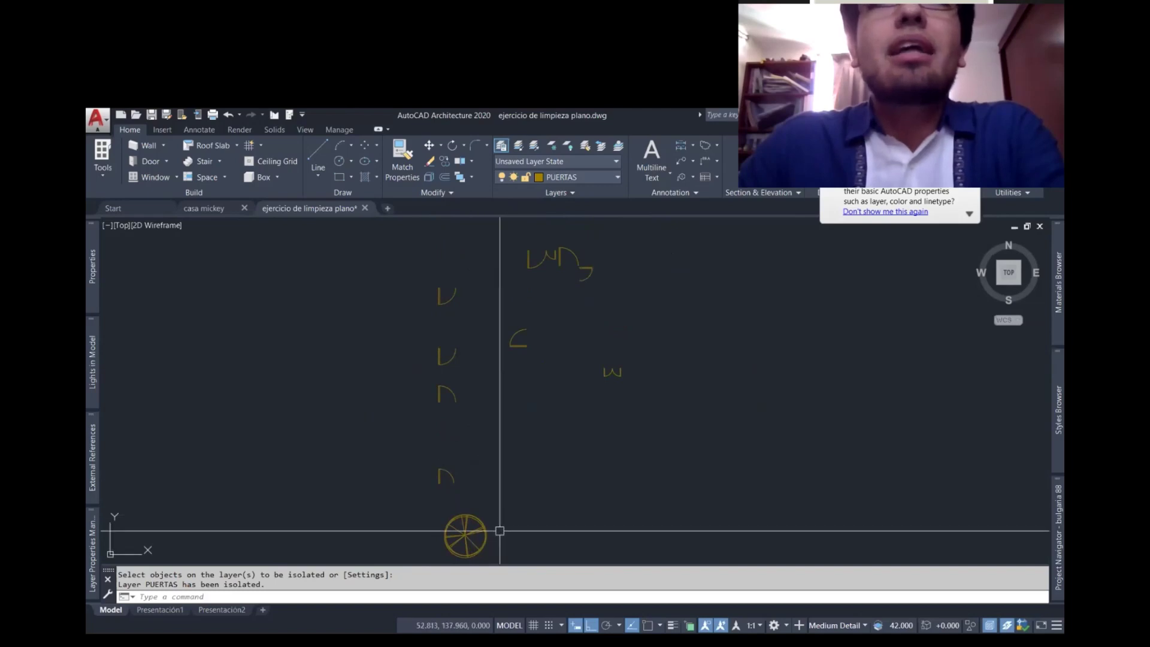
left_click(465, 541)
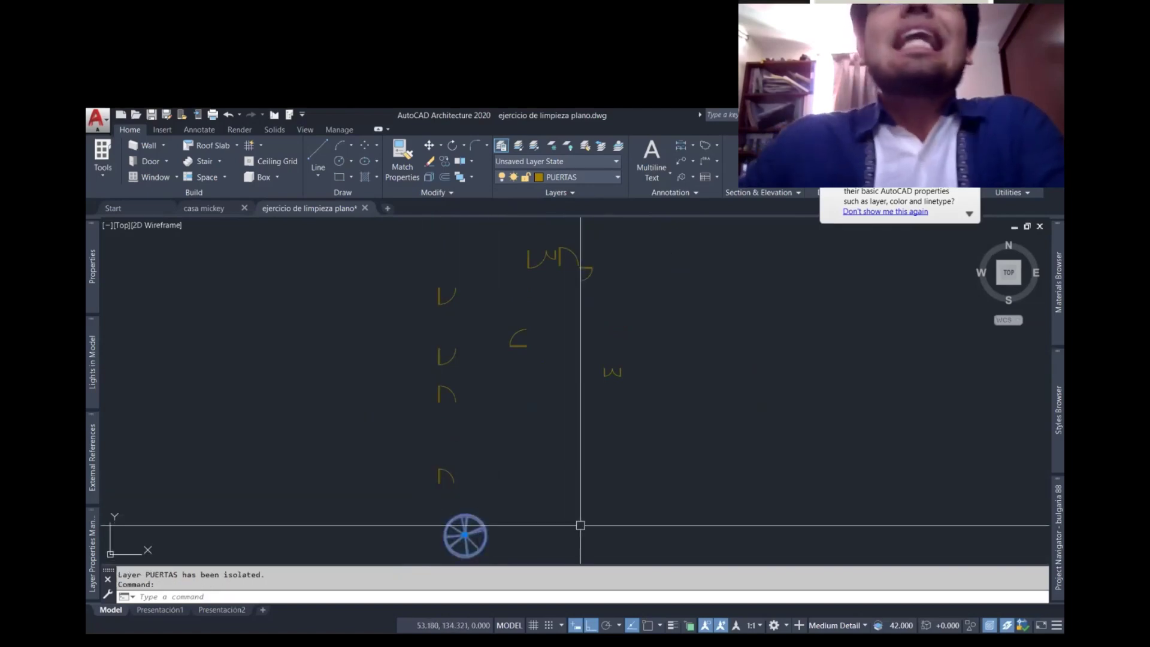
left_click(575, 175)
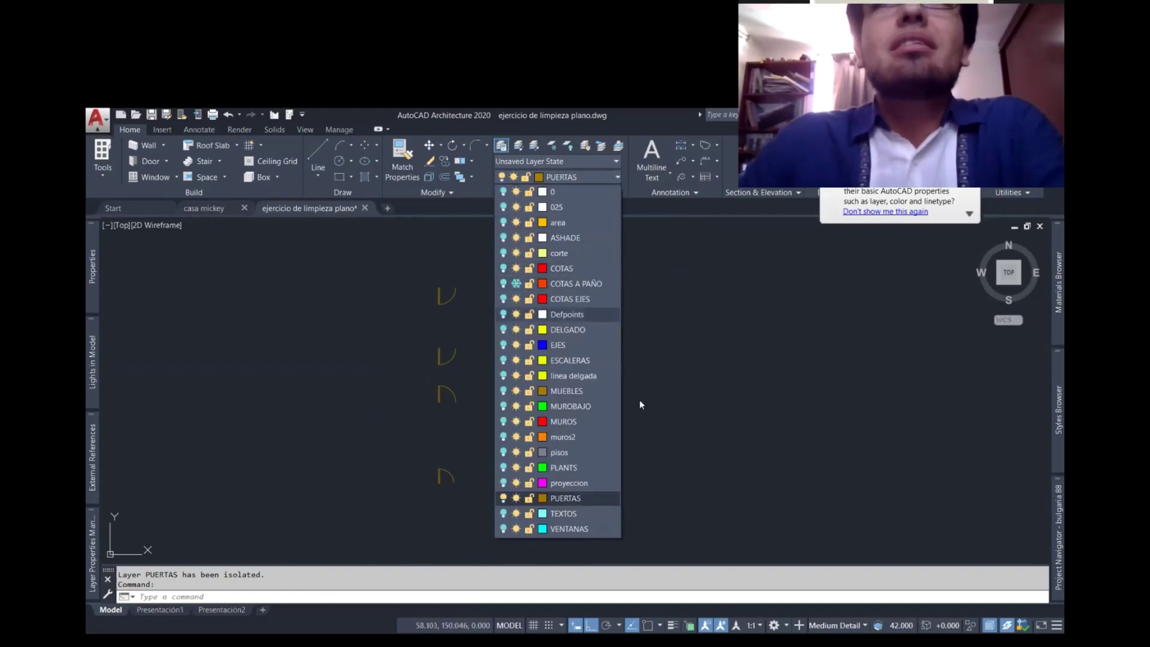
left_click(566, 329)
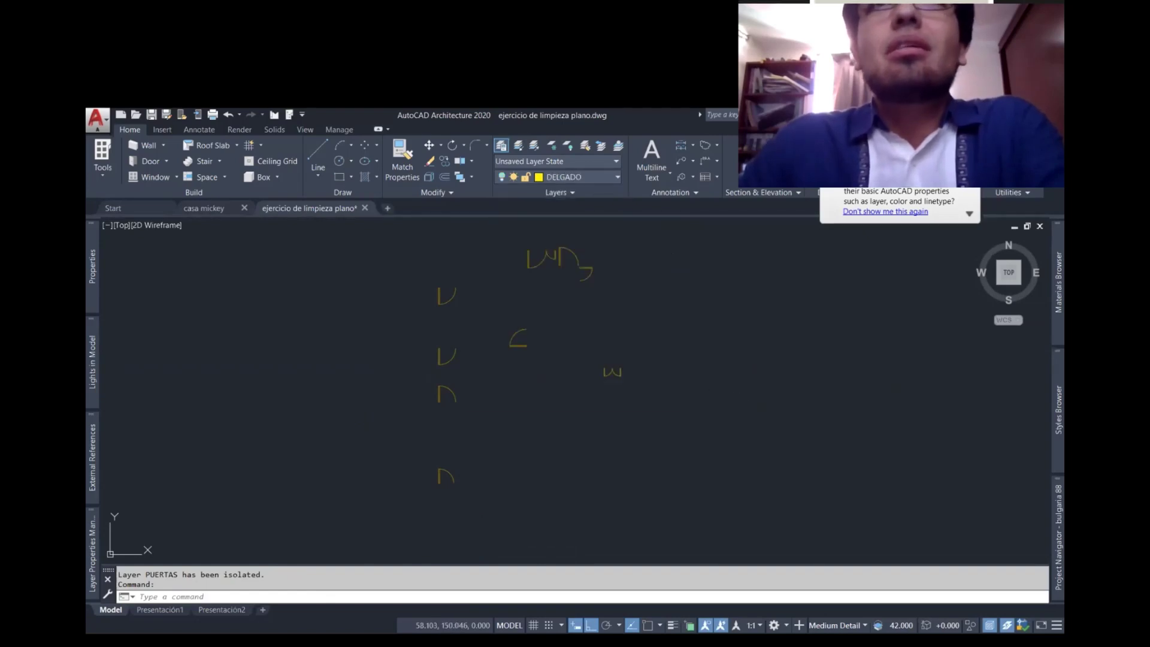
key("Return")
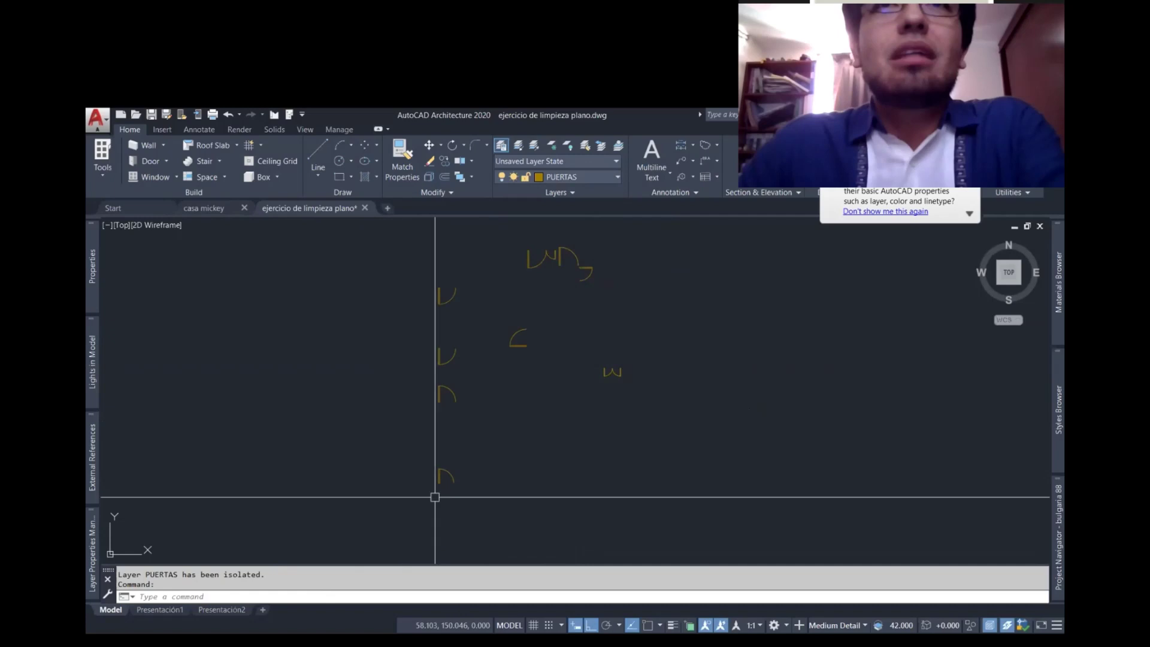
left_click(536, 146)
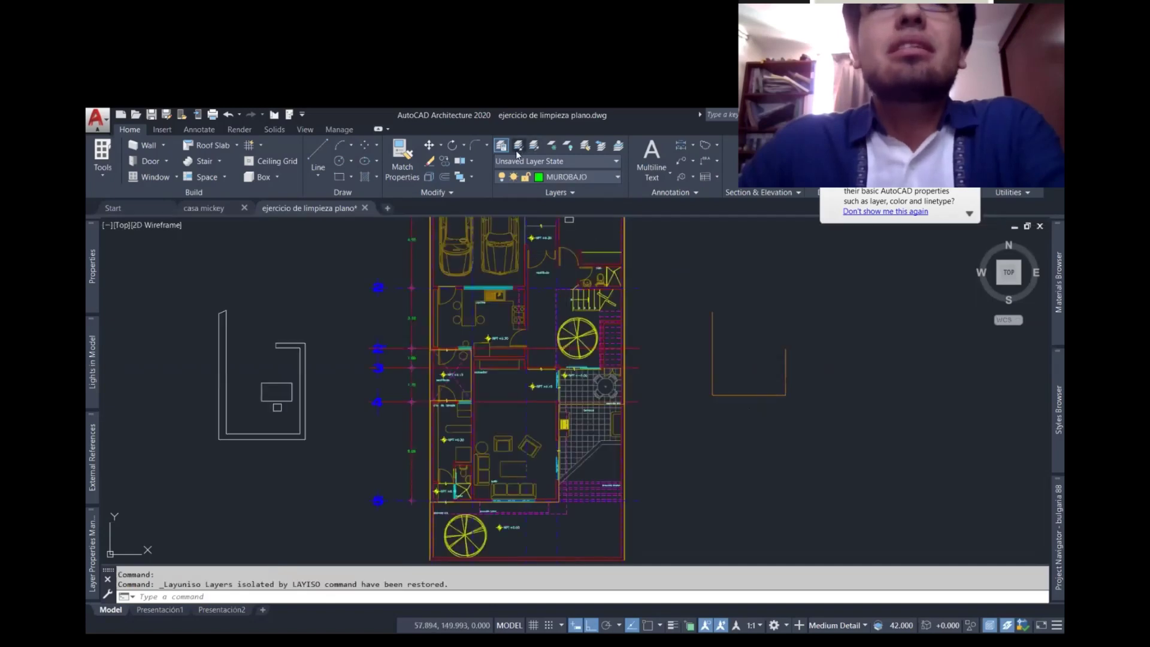
- Isolate the pisos layer, move the table and chairs onto MUEBLES, and restore all layers
left_click(516, 147)
left_click(557, 449)
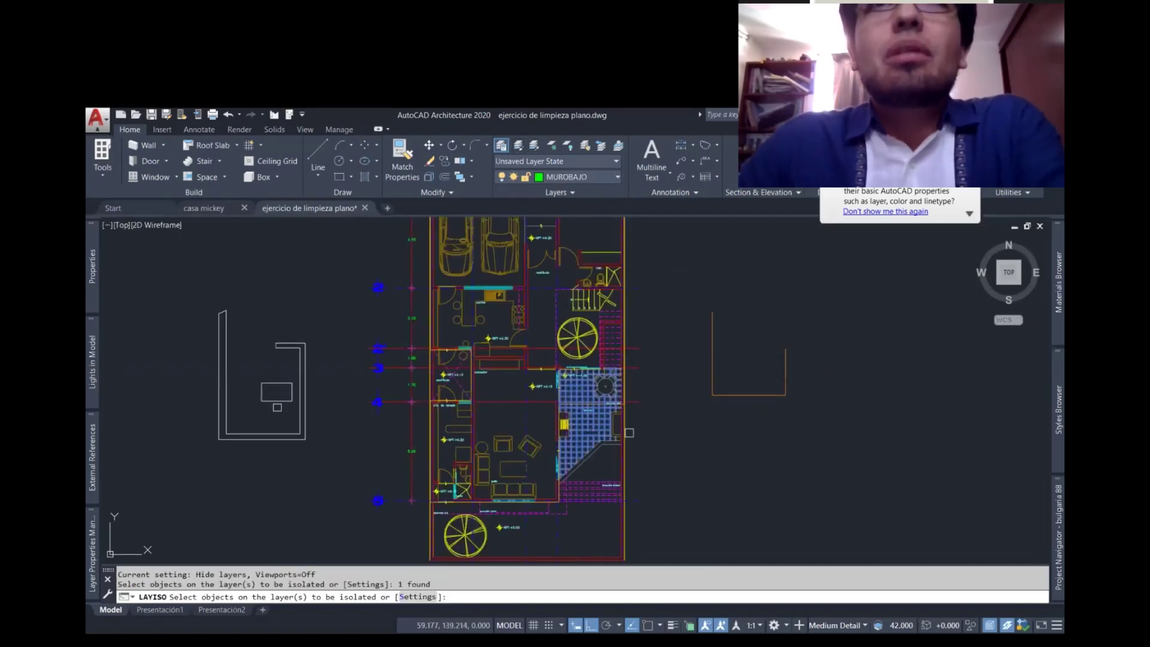
key("Return")
scroll(641, 365, "up", 2)
scroll(608, 364, "up", 5)
scroll(610, 372, "up", 2)
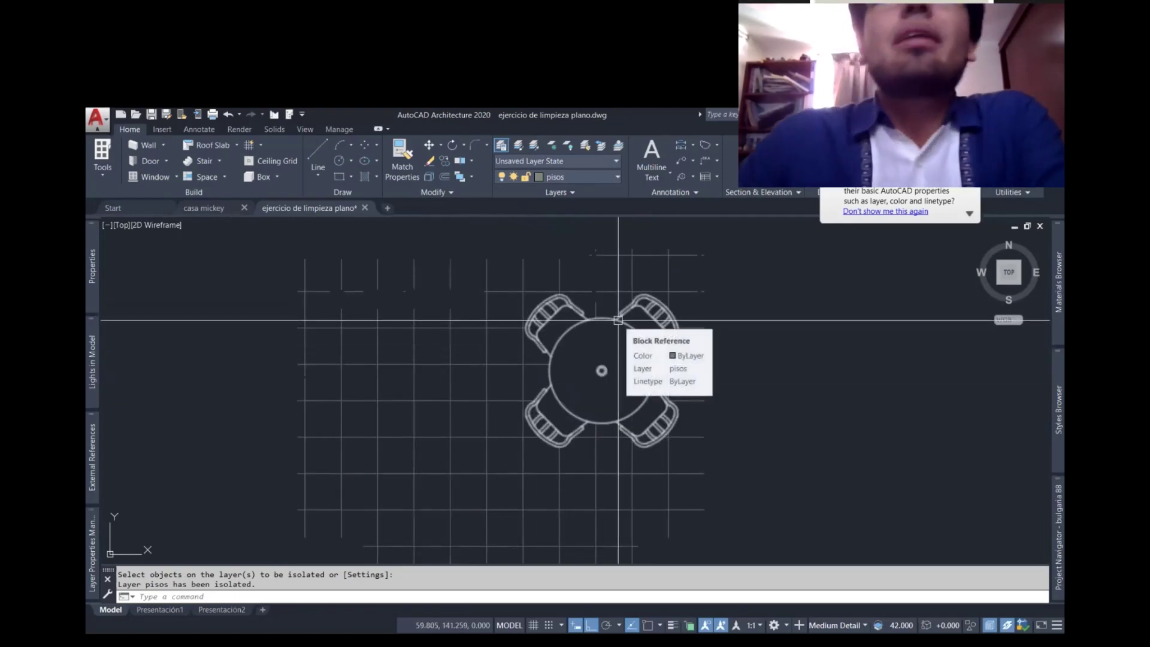
left_click(618, 321)
left_click(588, 177)
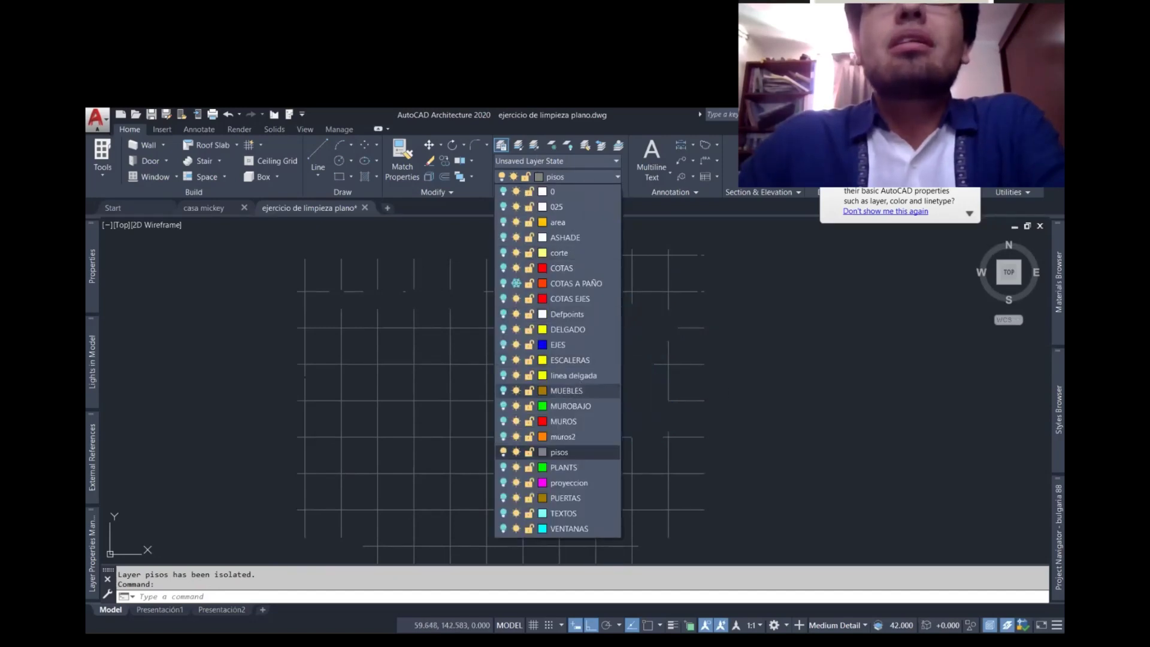
left_click(566, 391)
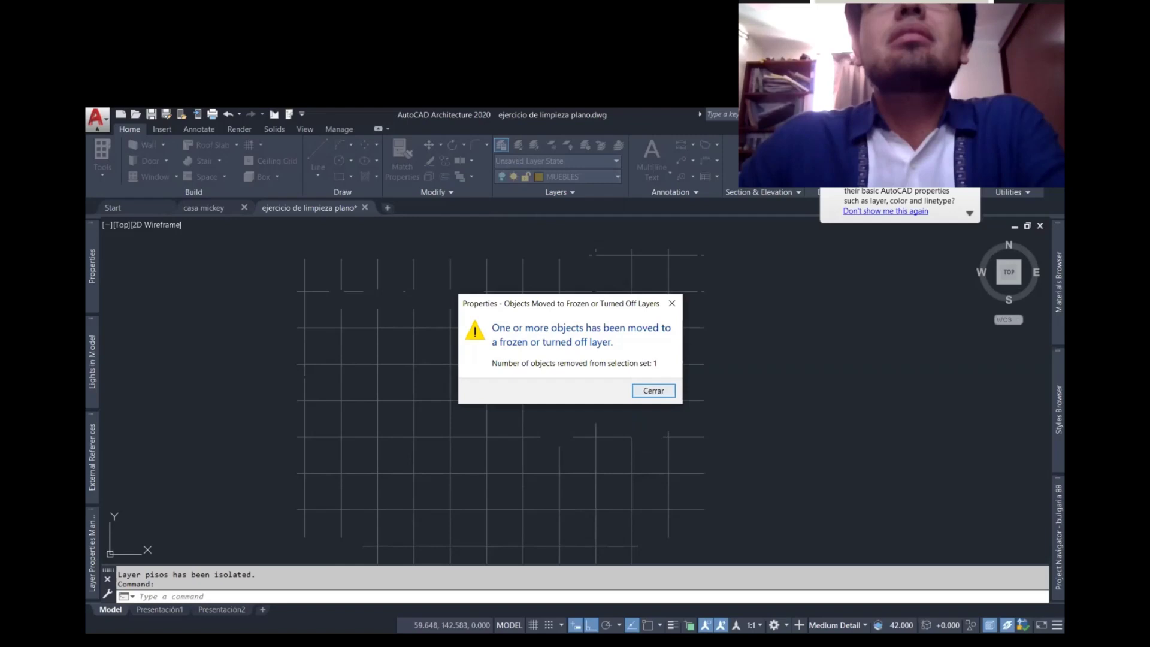
key("Return")
left_click(534, 145)
- Isolate layer 0 by picking one of its objects
scroll(588, 368, "up", 5)
scroll(588, 371, "up", 2)
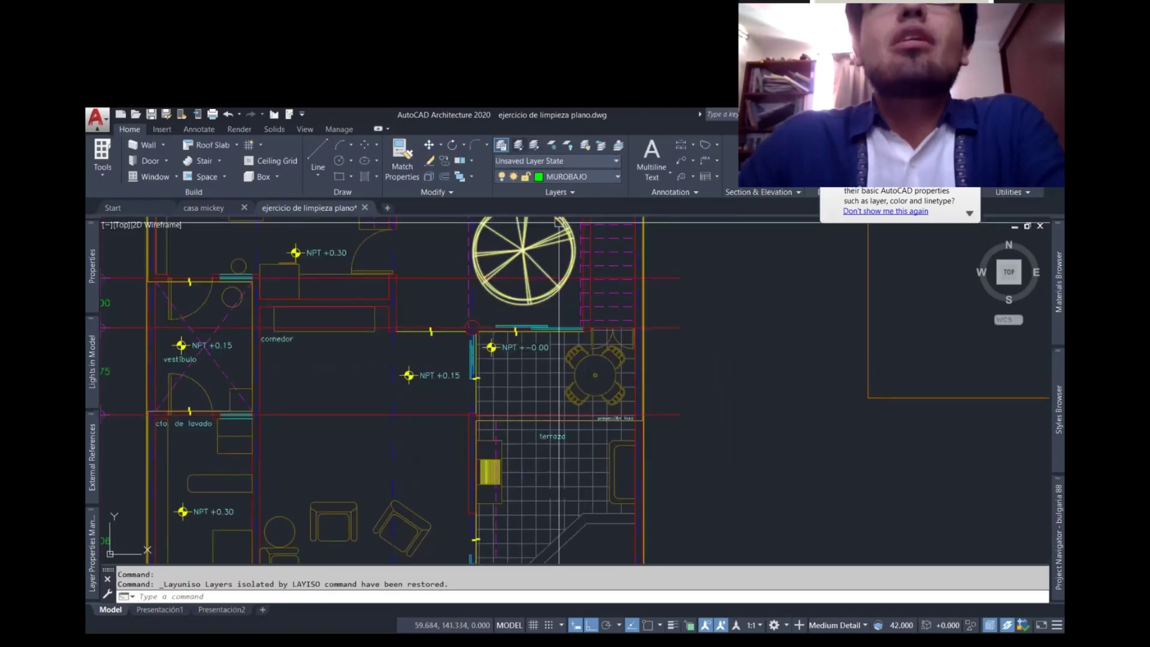
left_click(517, 145)
left_click(410, 375)
key("Return")
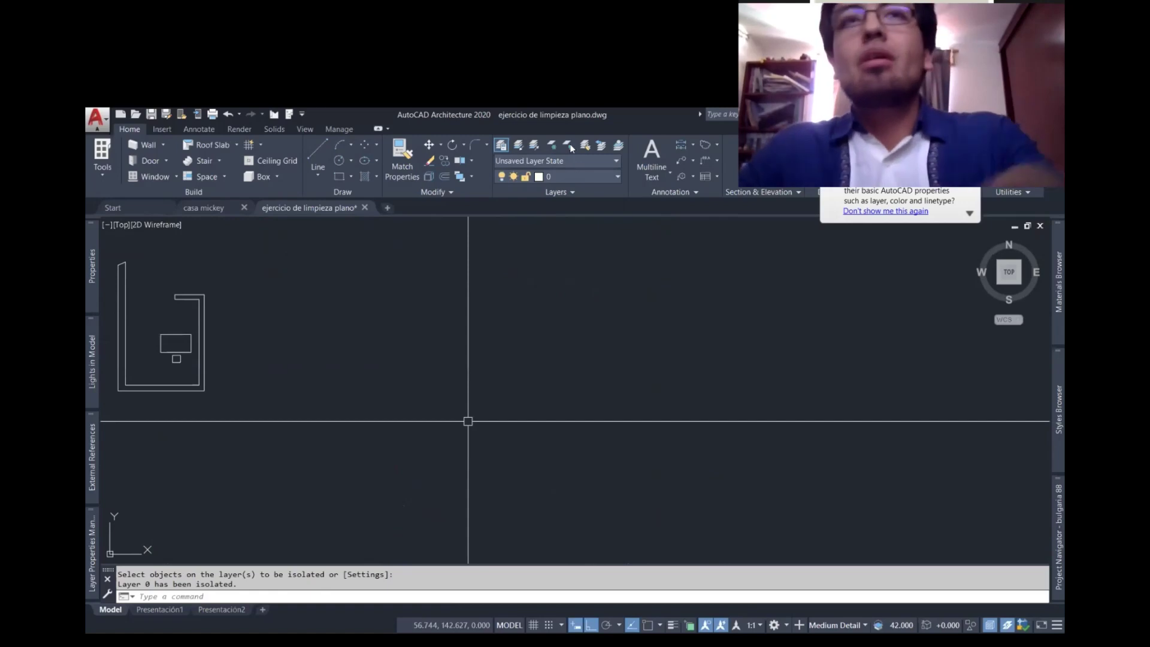
- Undo the layer 0 isolation and bring the floor plan back into view
type("u")
key("Return")
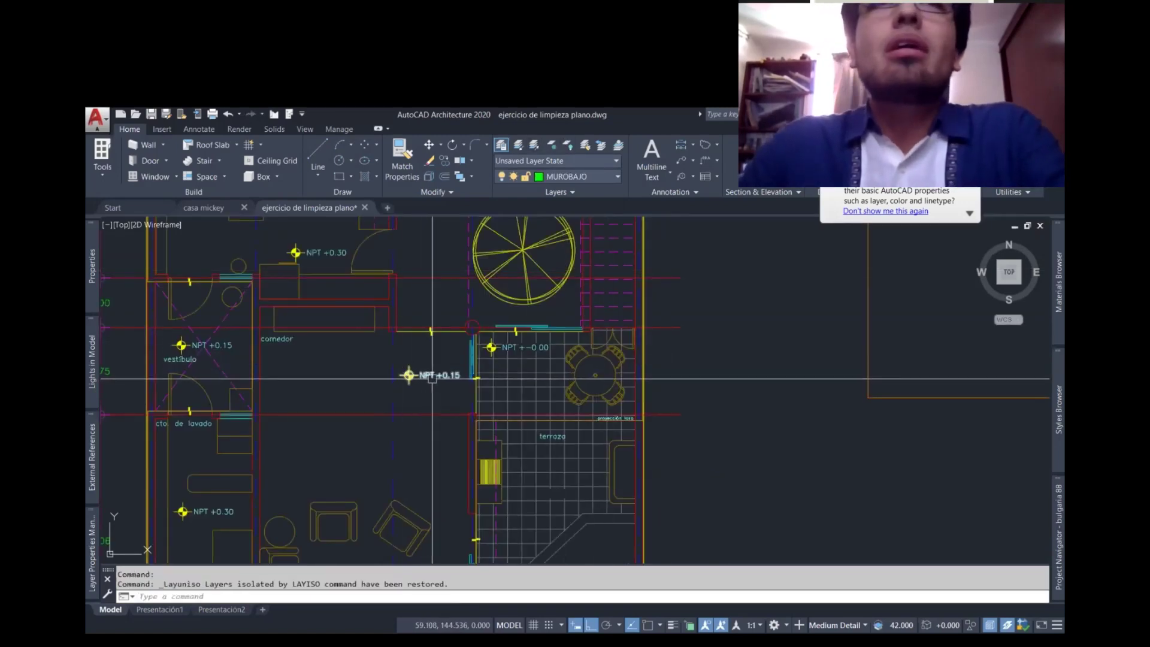
scroll(432, 378, "down", 2)
middle_click_drag(355, 243, 426, 363)
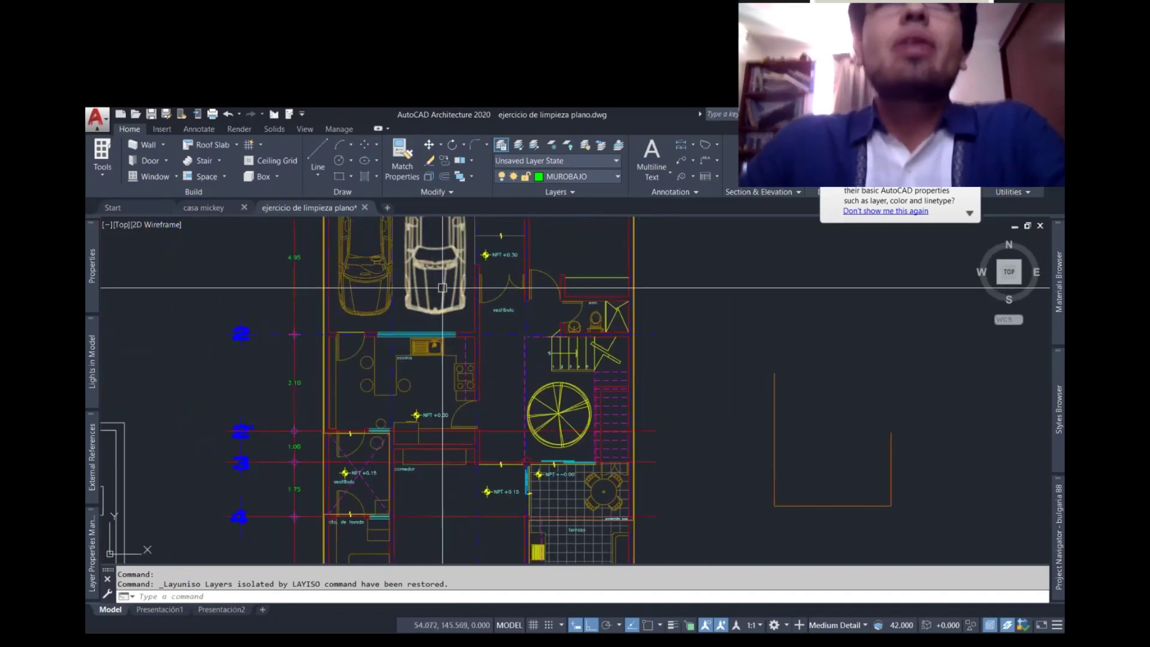
scroll(441, 280, "down", 2)
- Copy the right-hand car to a spot right of the floor plan
type("co")
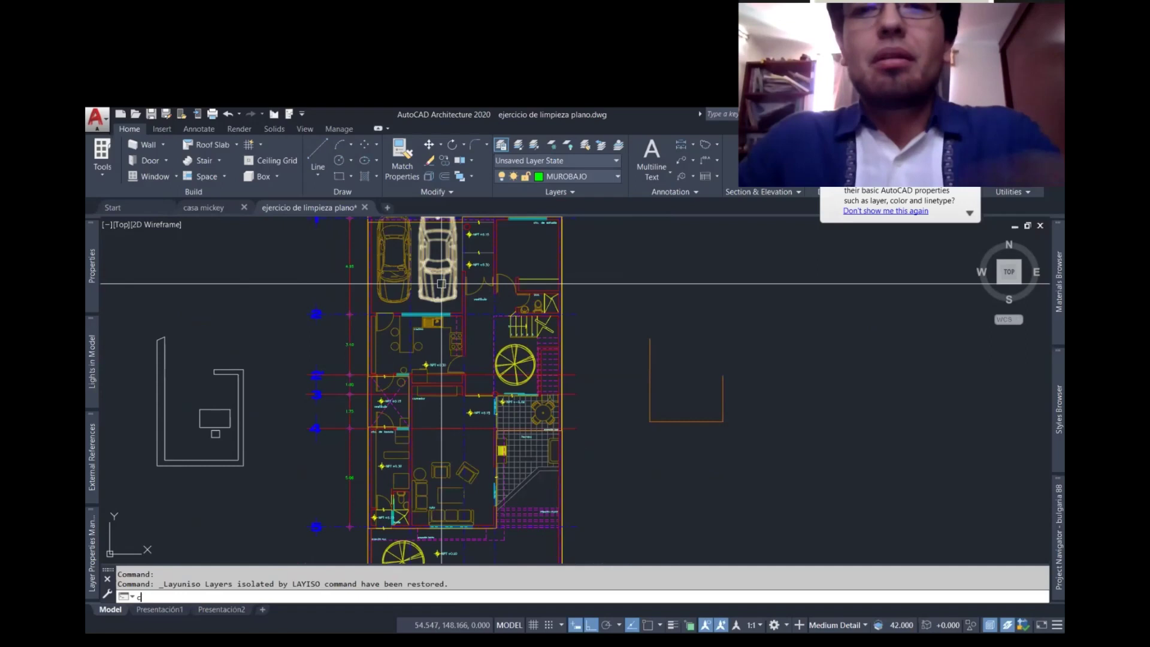
key("Return")
left_click(438, 280)
key("Return")
left_click(439, 268)
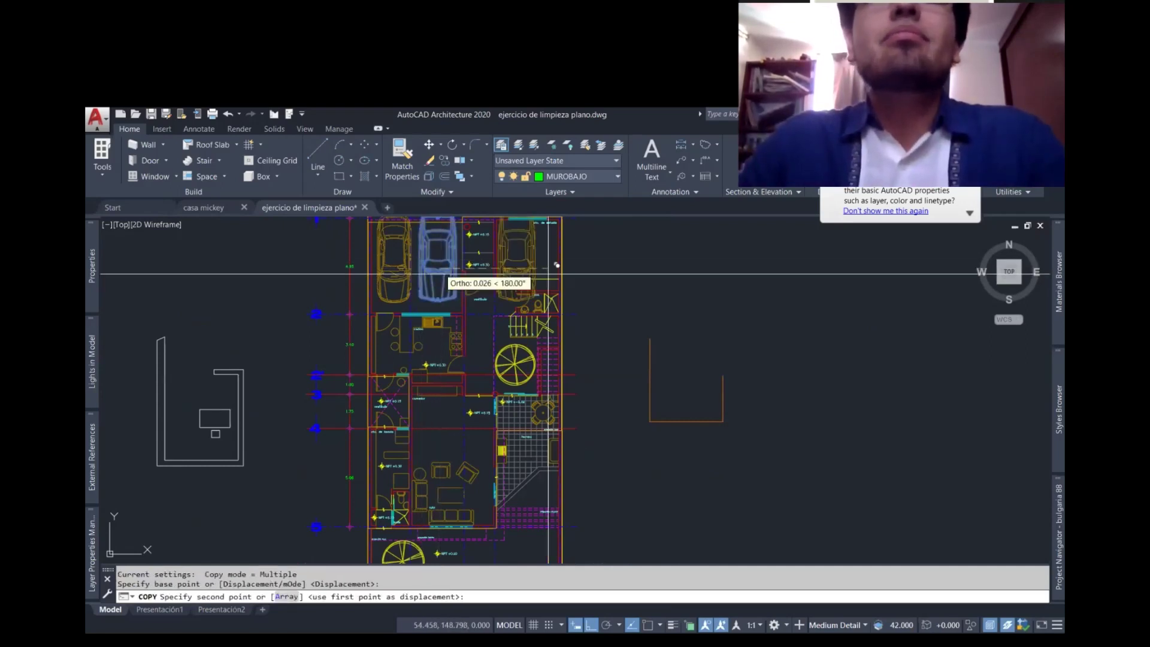
left_click(704, 277)
key("Escape")
- Erase the orange lines beside the car and window-select the left L-shaped outline
key("e")
key("Return")
left_click(757, 359)
left_click(623, 457)
key("Return")
left_click(205, 342)
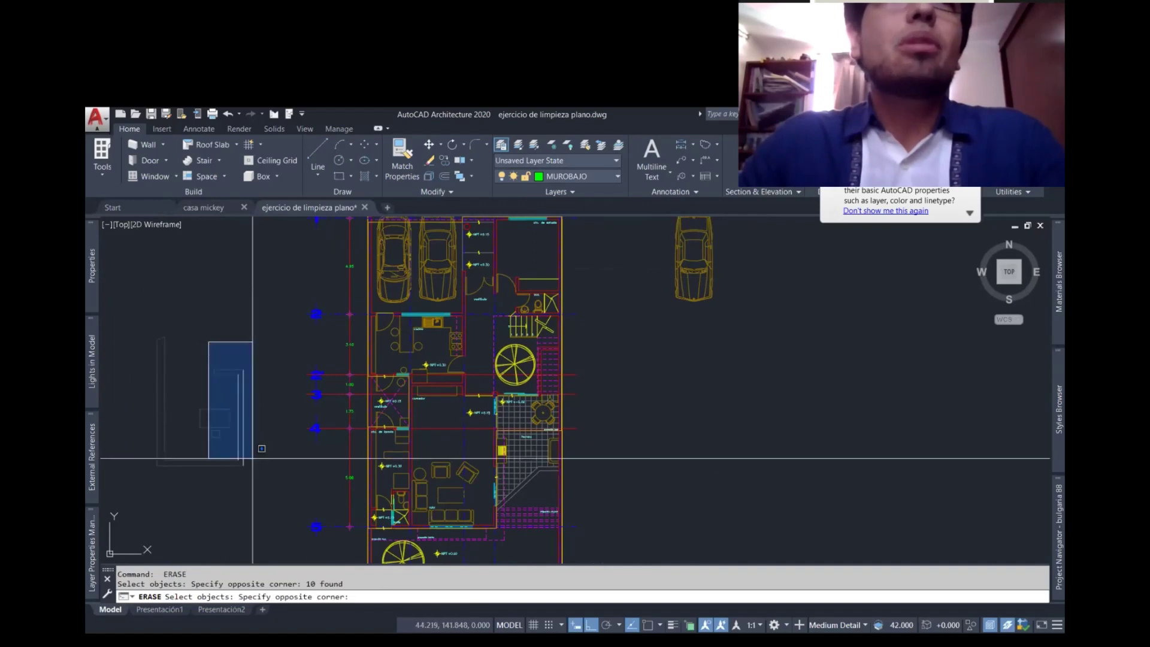
left_click(252, 467)
- Put all linework of the MERCD3_P car block on the area layer and save the block
double_click(688, 263)
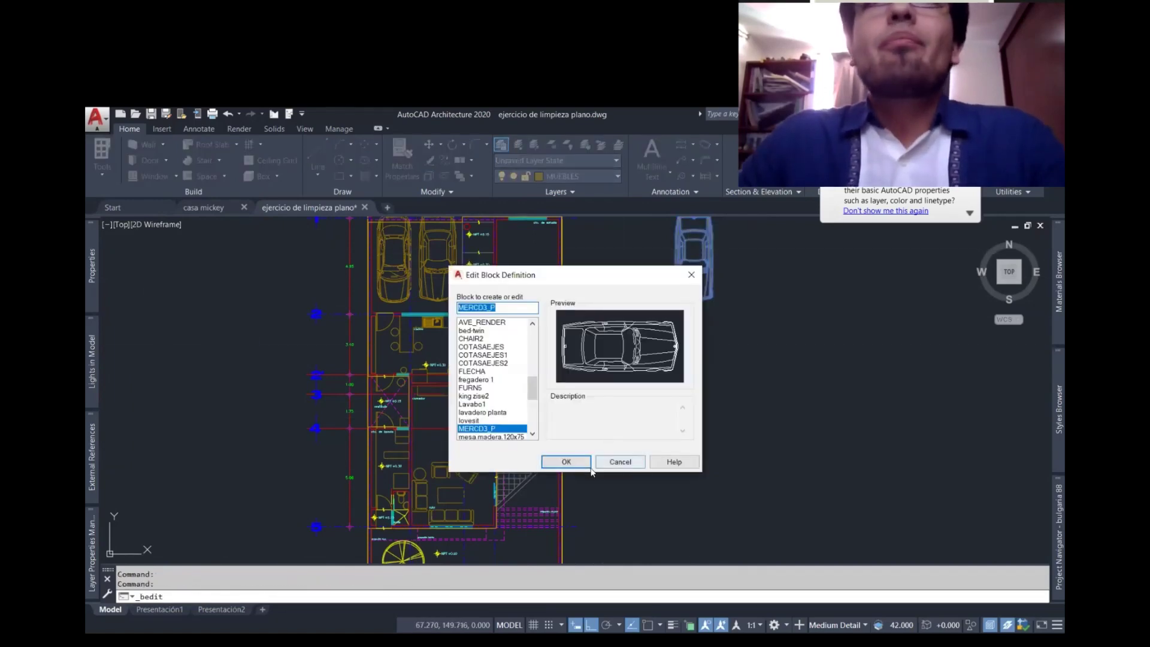
key("Return")
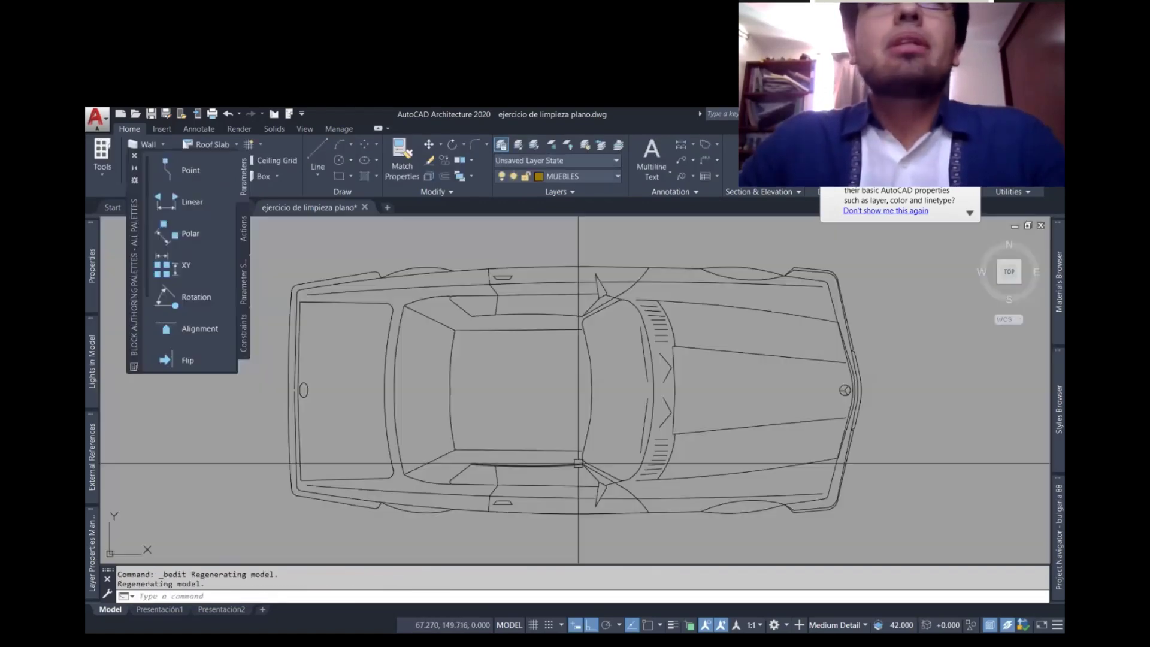
left_click(277, 246)
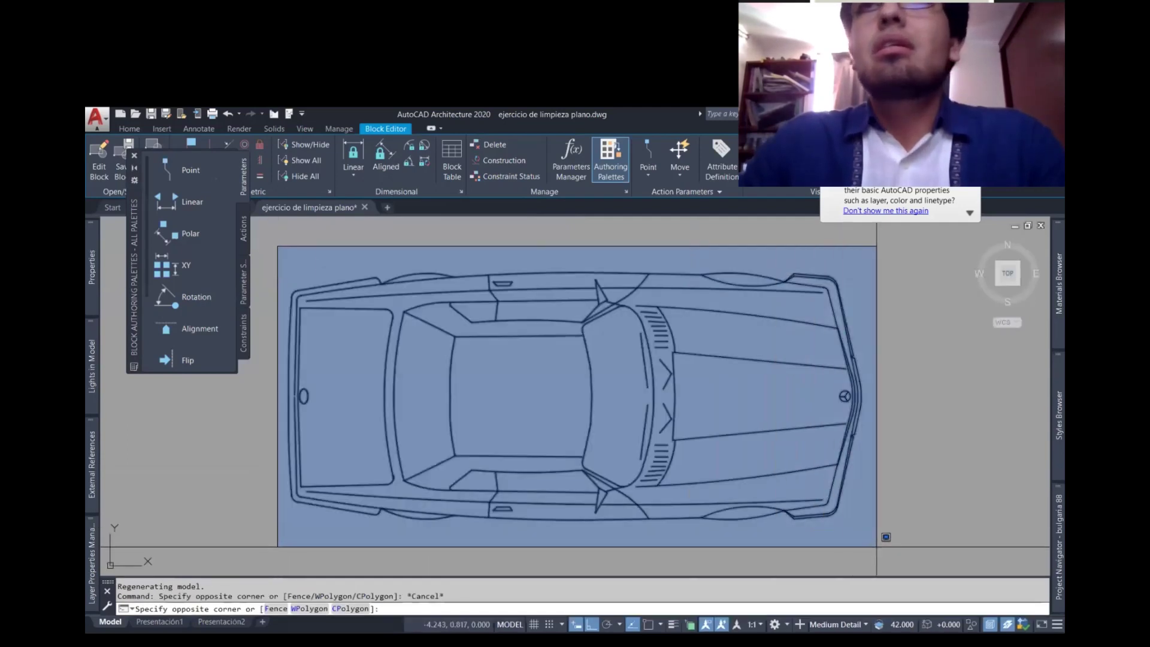
left_click(881, 541)
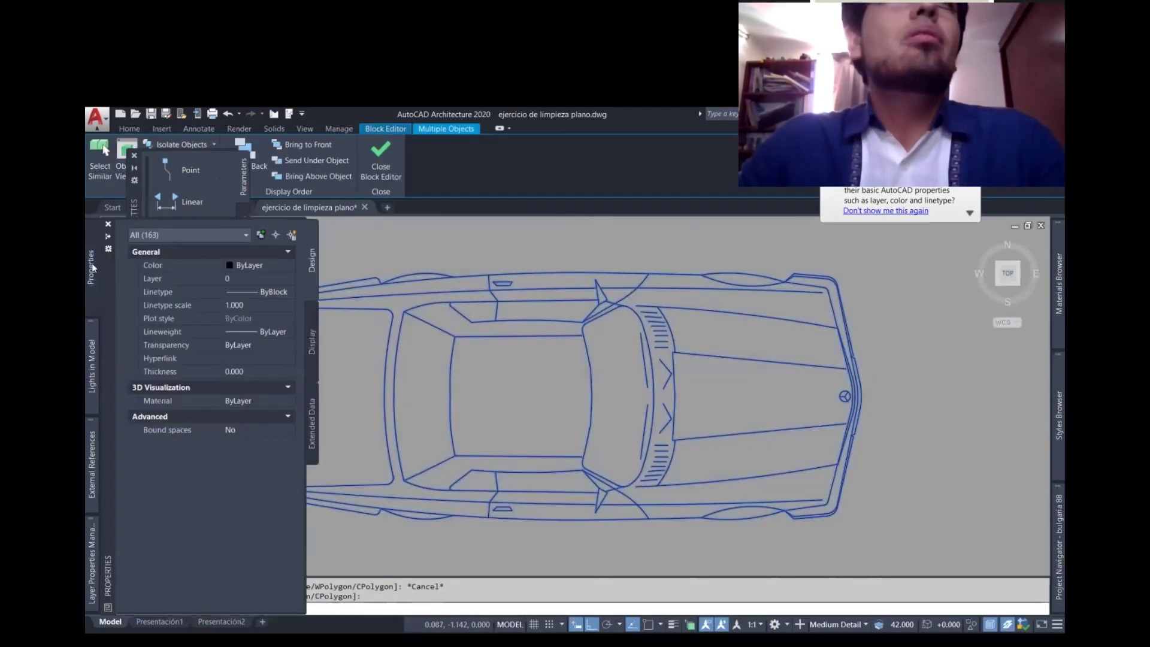
key("Escape")
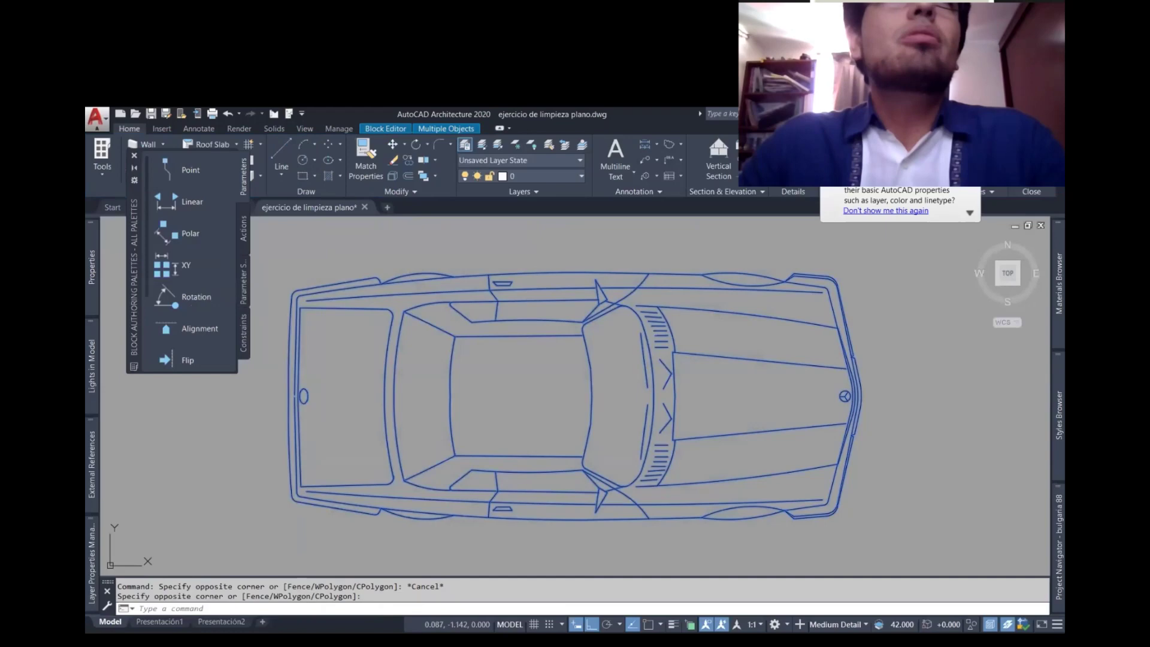
left_click(542, 176)
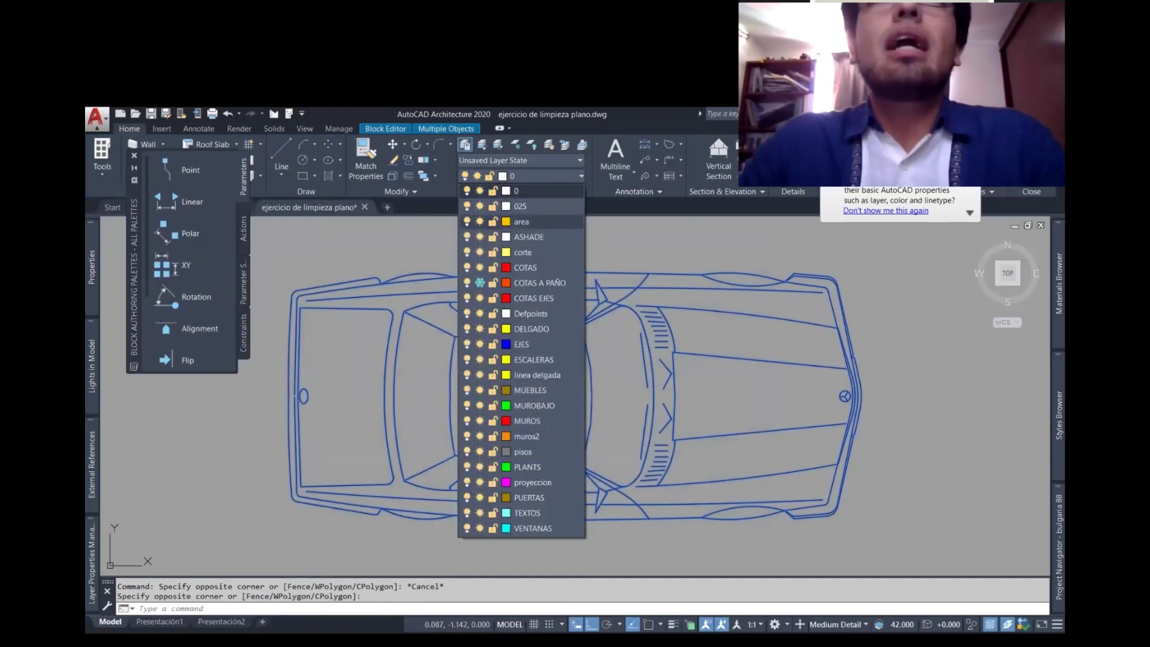
left_click(521, 222)
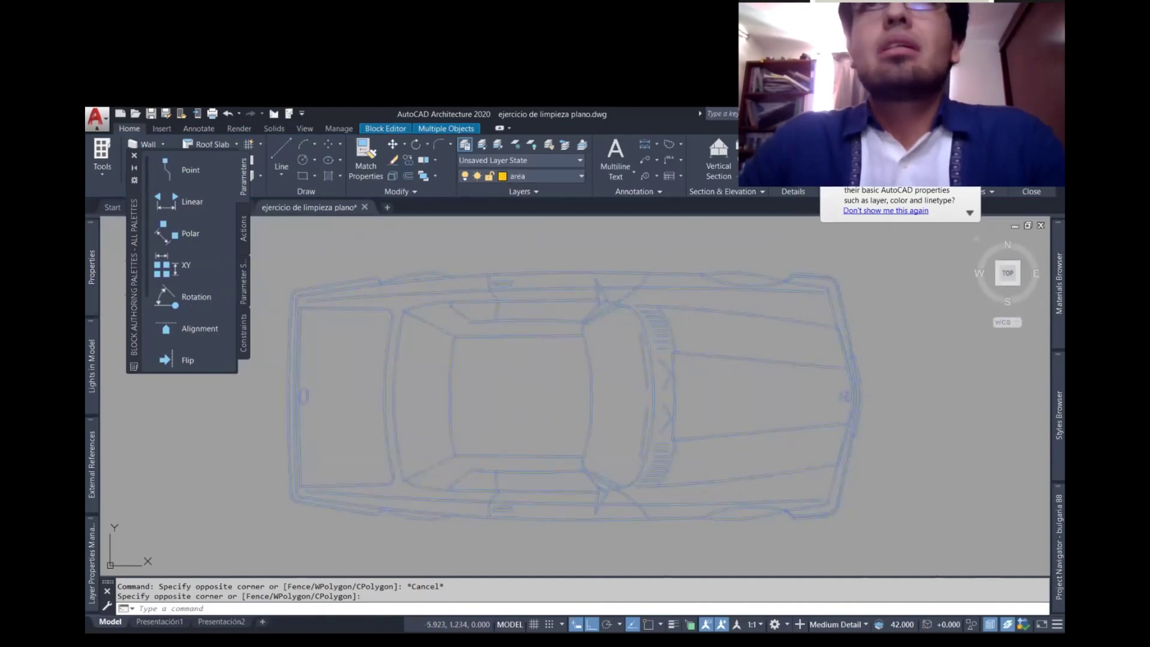
left_click(1031, 191)
key("Return")
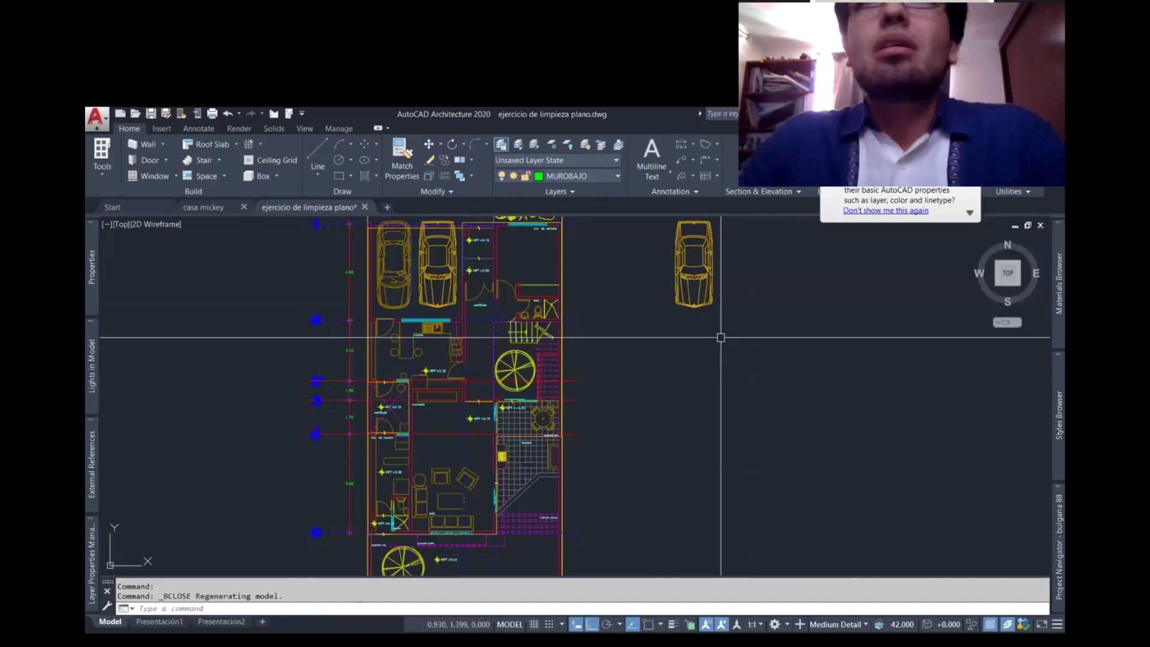
- Pan the plan down slightly and select the right-hand car
type("p")
key("Return")
left_click_drag(716, 300, 717, 338)
key("Escape")
key("Escape")
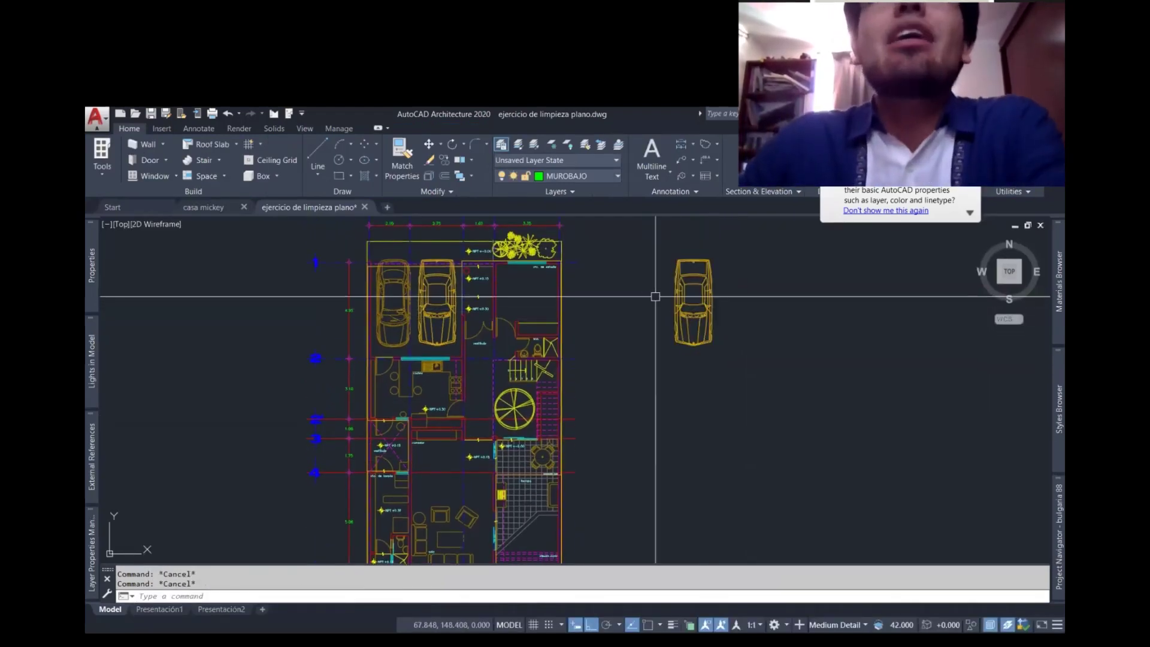
left_click(675, 294)
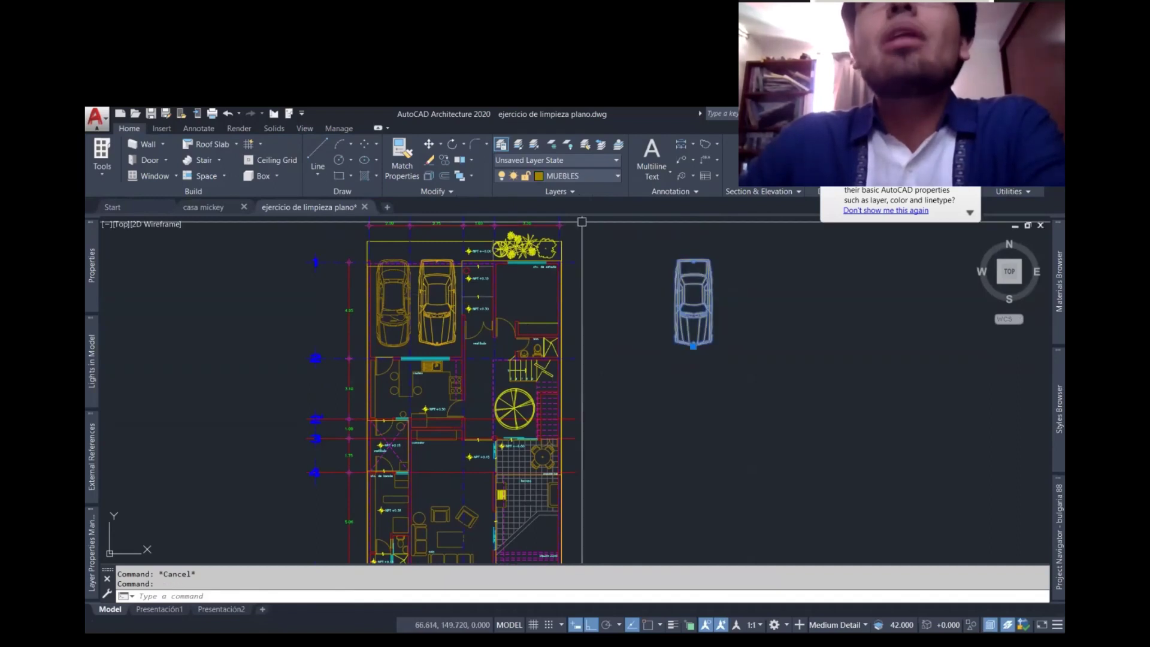
- Turn off the MUEBLES furniture layer by picking the toilet
key("Escape")
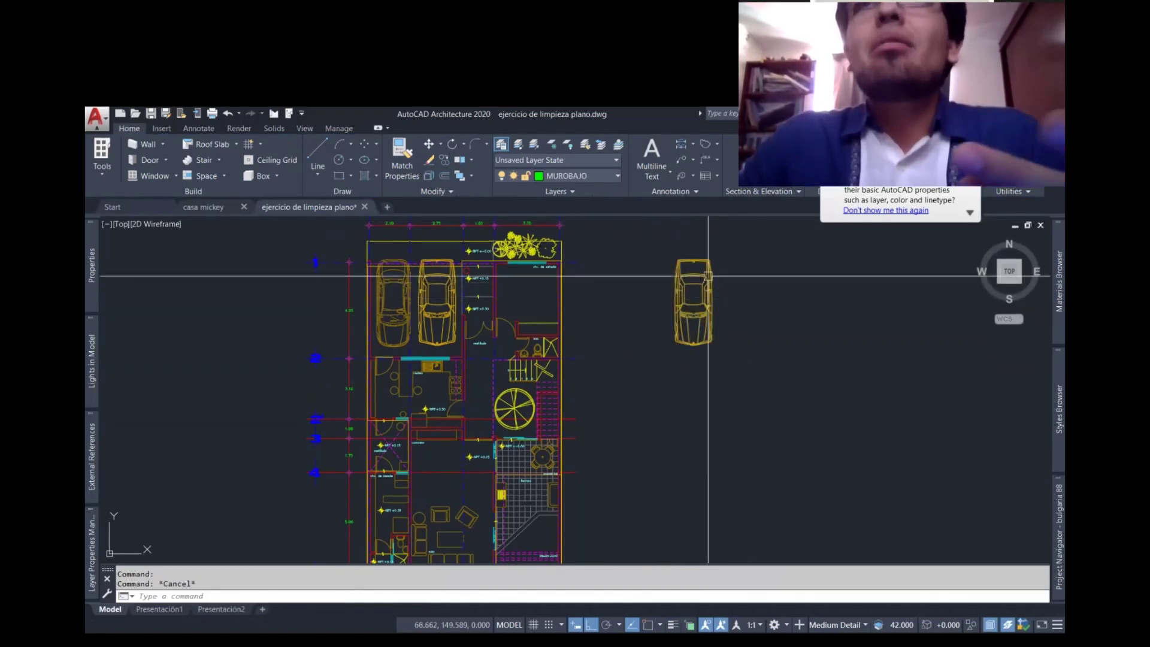
scroll(708, 276, "up", 3)
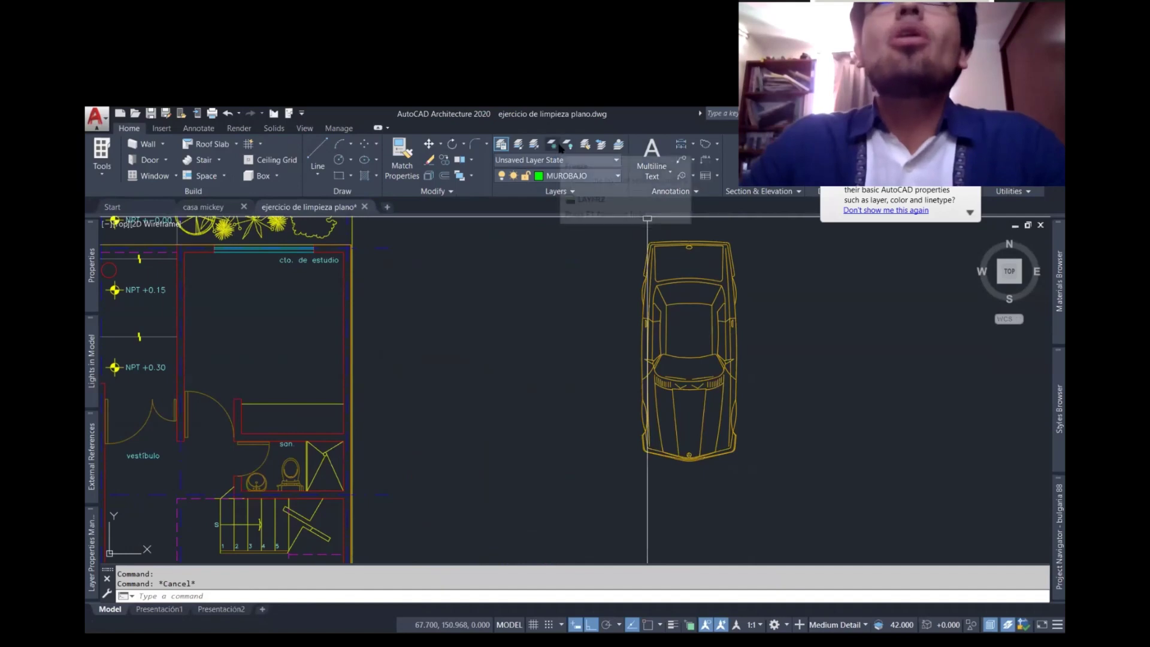
left_click(518, 144)
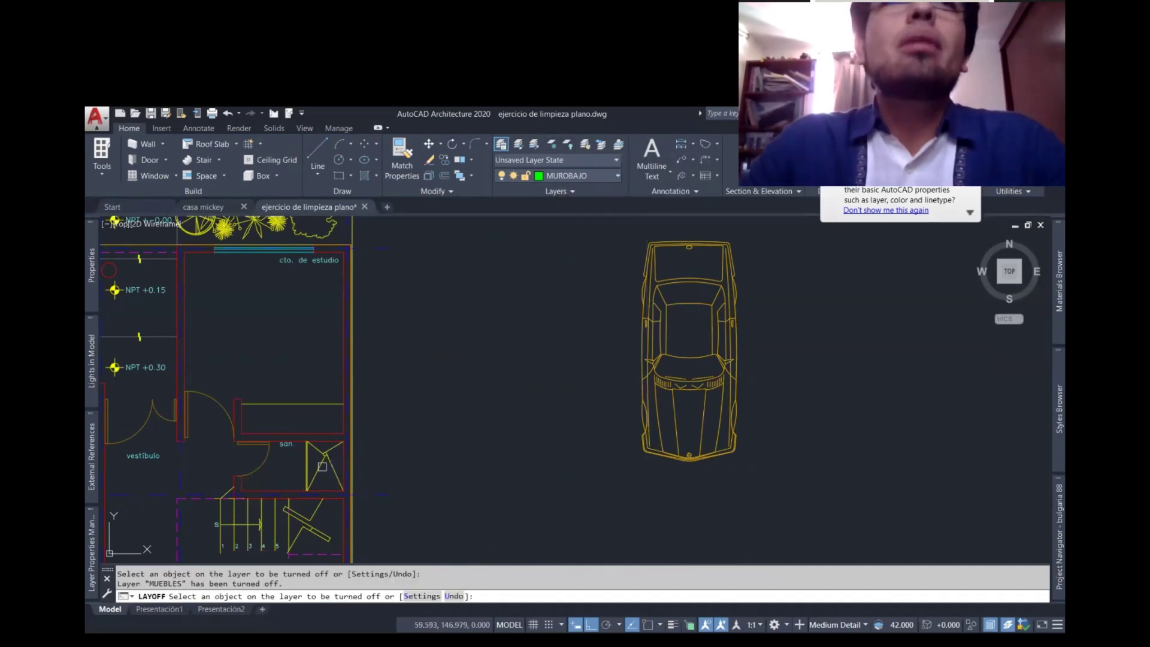
left_click(292, 472)
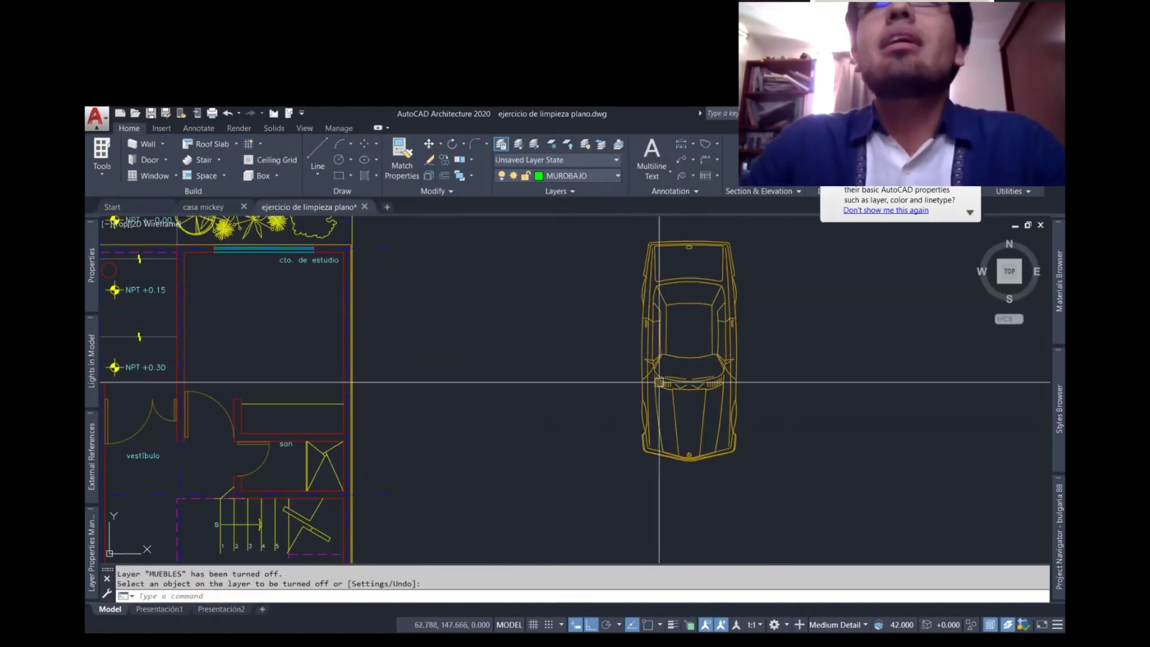
scroll(752, 377, "down", 5)
scroll(724, 362, "up", 7)
scroll(724, 362, "down", 6)
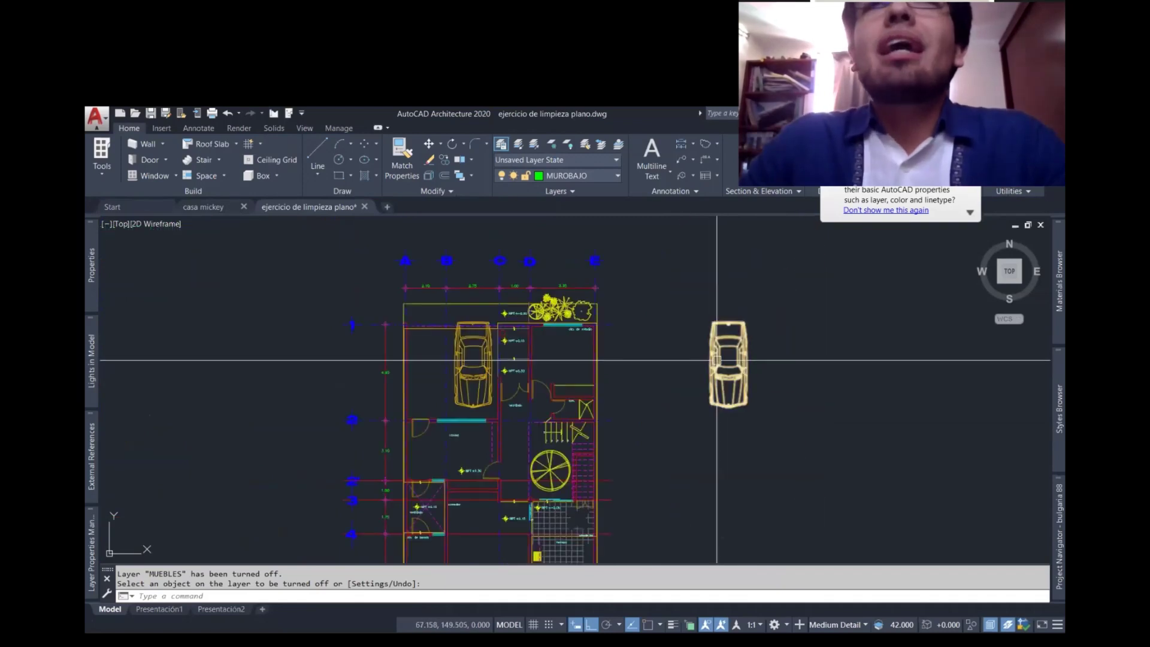
key("Return")
- Check the car's layer by toggling area off and on, then reopen the car block
left_click(717, 360)
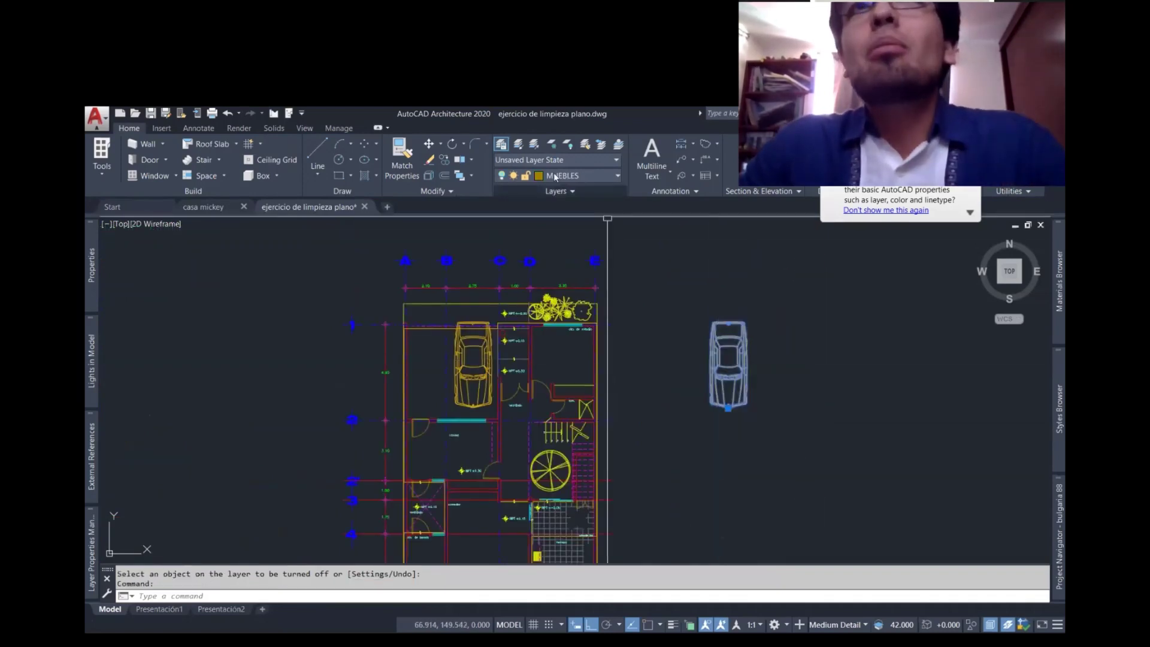
left_click(591, 180)
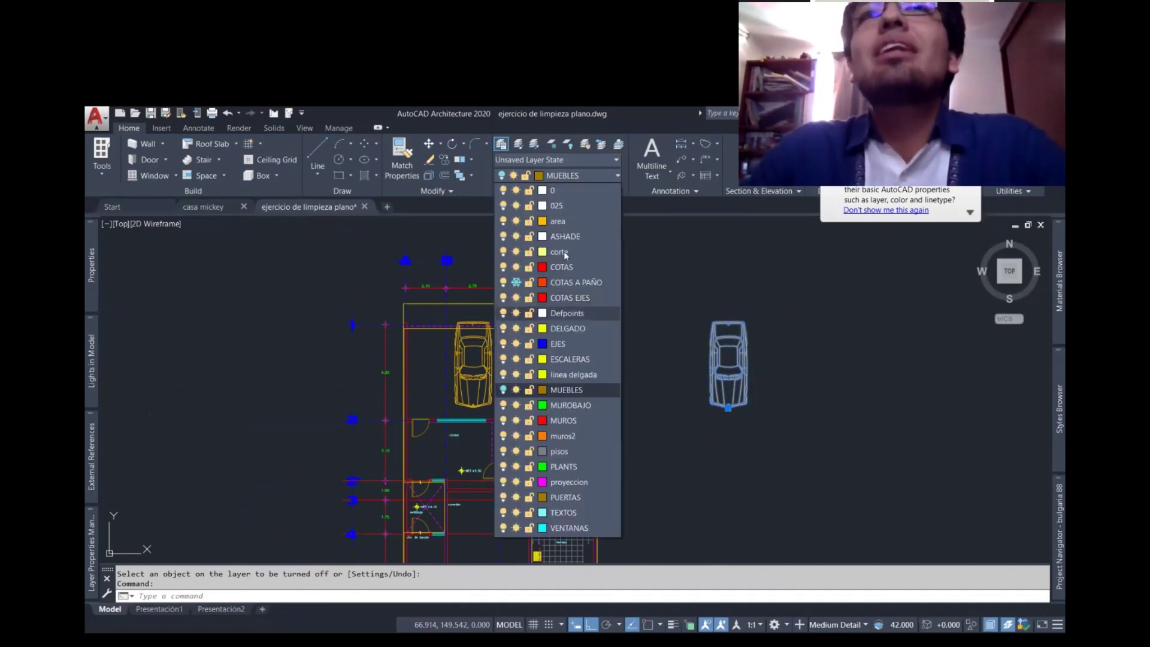
left_click(504, 221)
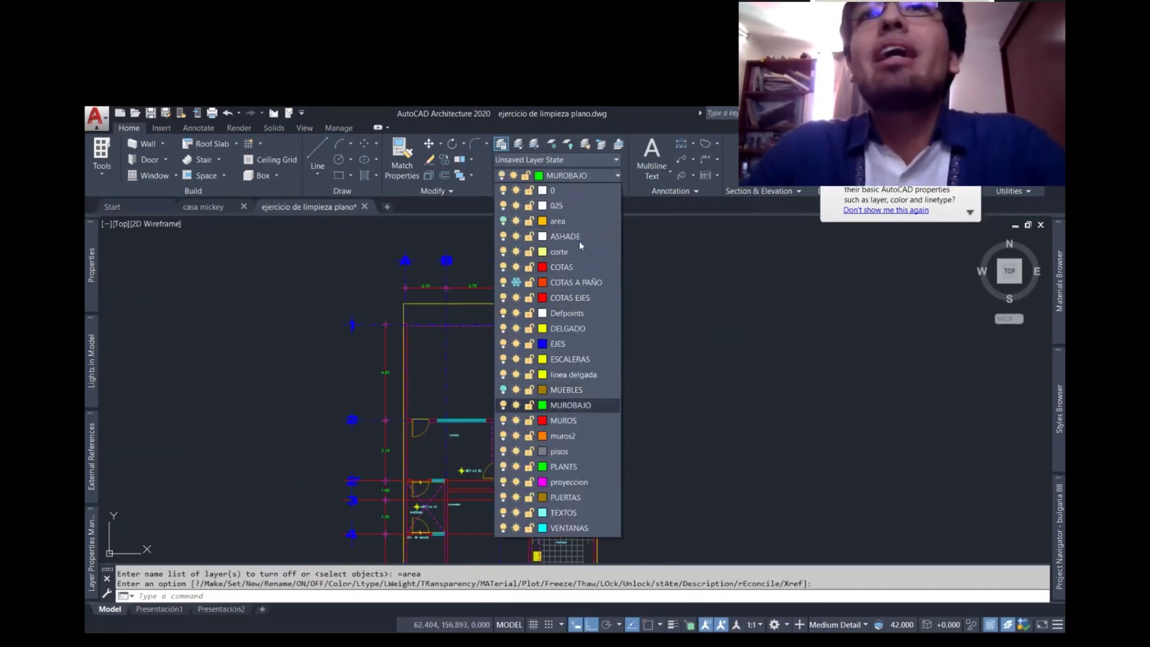
left_click(503, 222)
left_click(816, 427)
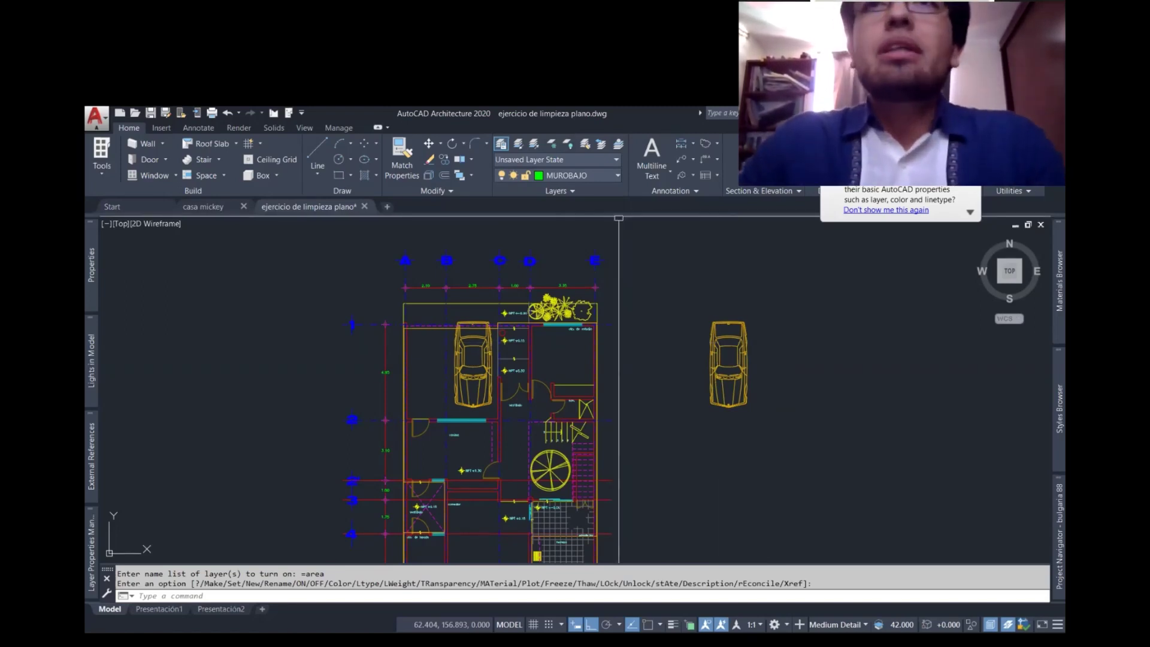
double_click(744, 358)
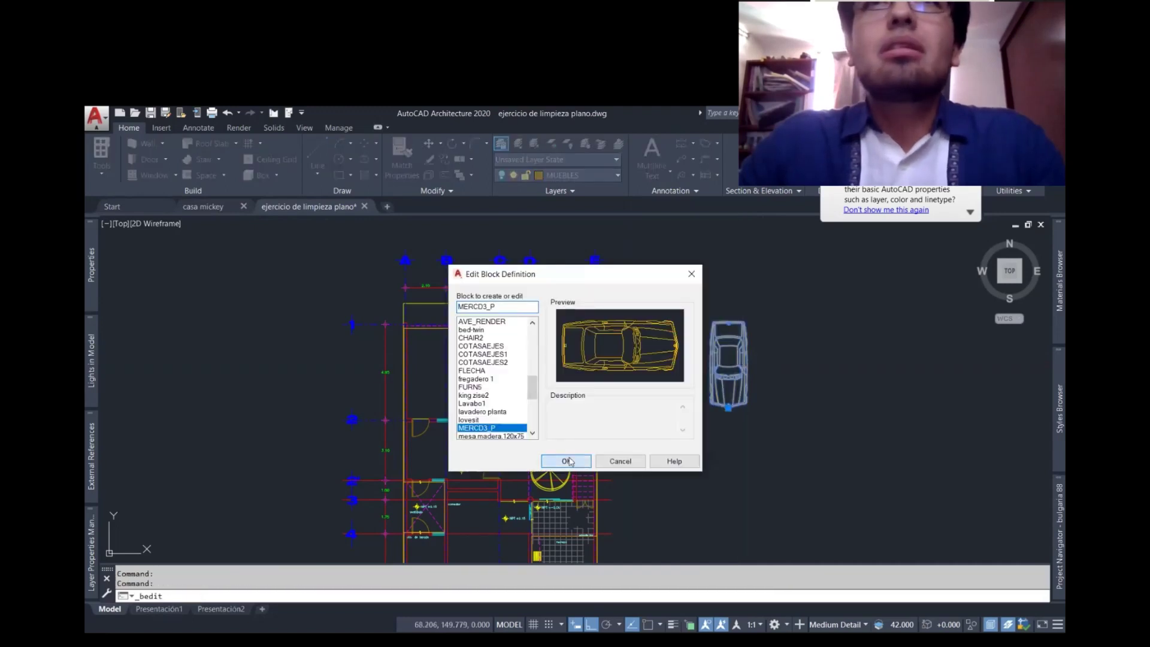
- Move the MERCD3_P car block's linework to layer 0 and save the block changes
left_click(569, 461)
left_click(257, 240)
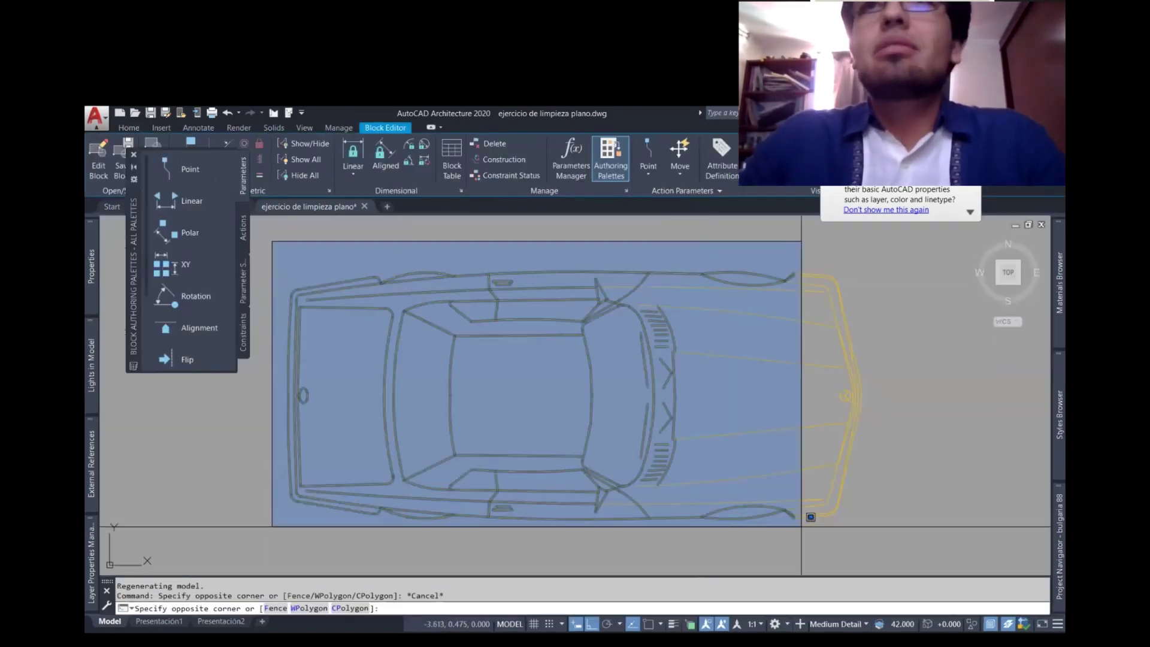
key("Escape")
left_click(887, 550)
left_click(488, 424)
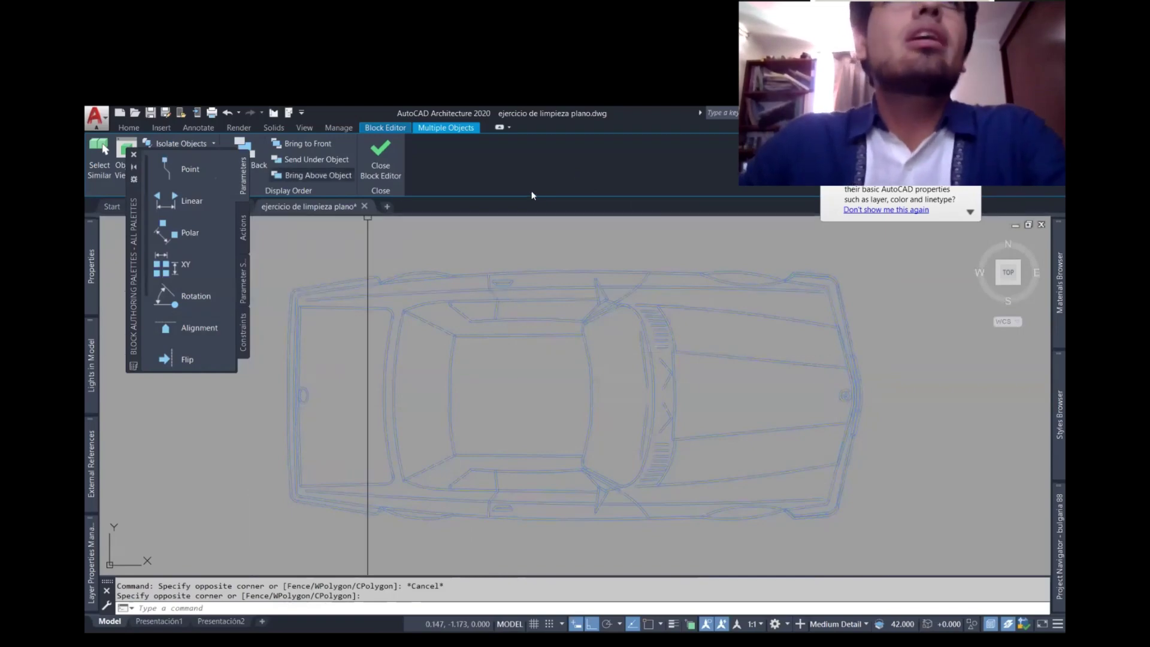
left_click(530, 188)
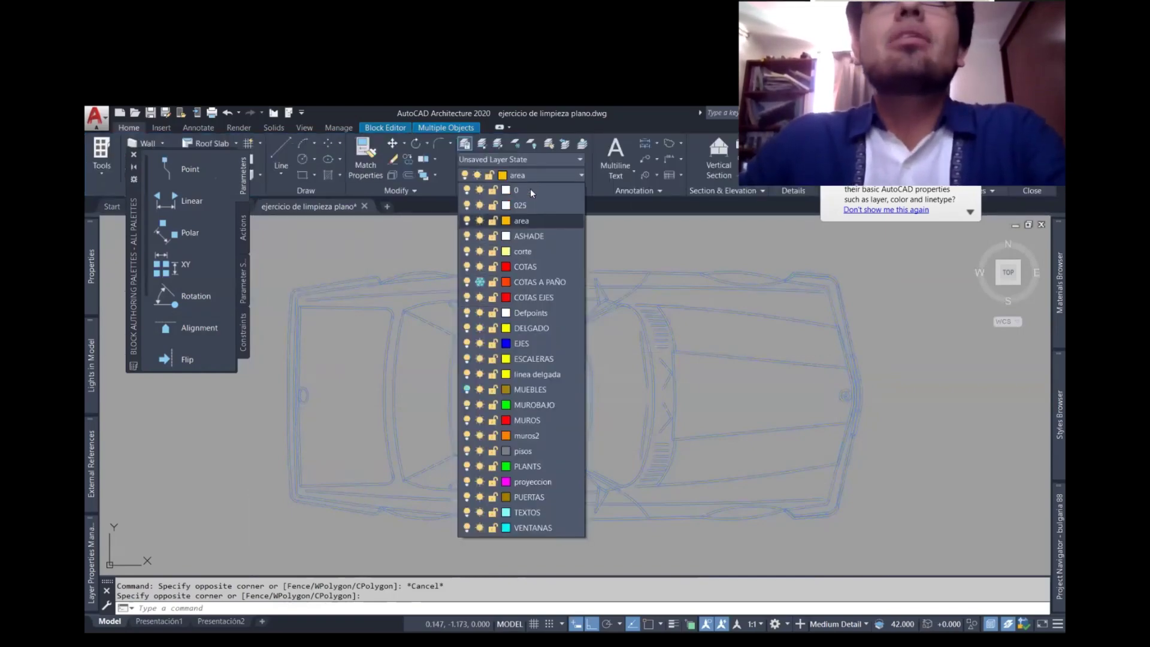
left_click(529, 189)
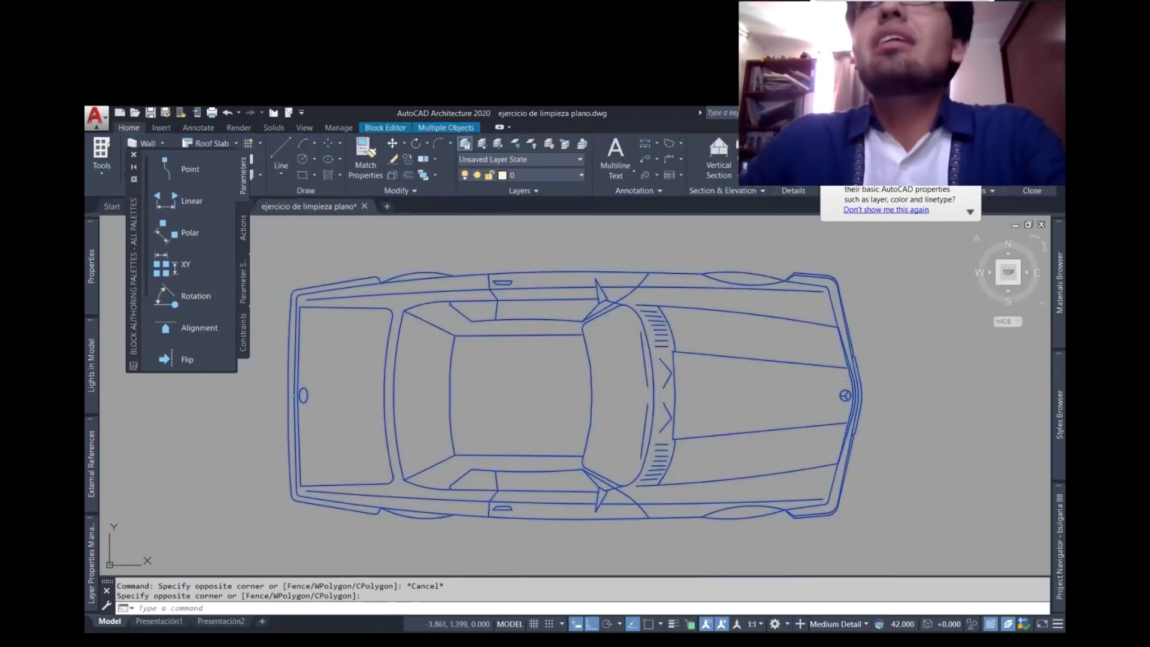
left_click(1017, 179)
left_click(586, 357)
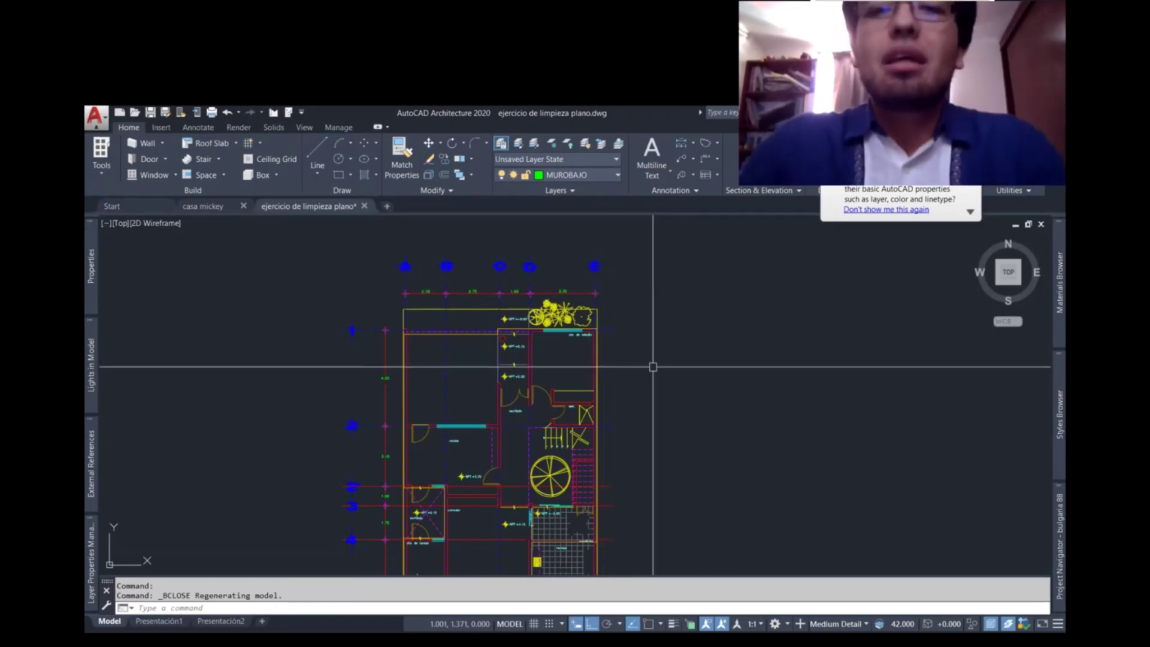
type("I")
- Turn all layers back on and erase the extra car beside the plan
key("Return")
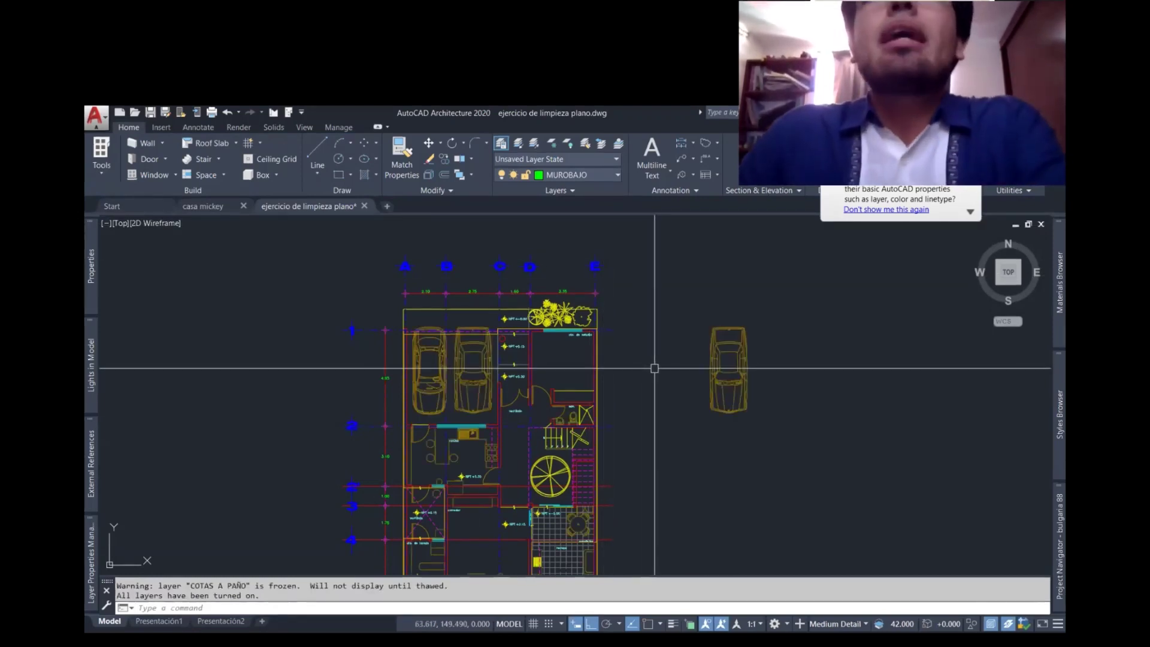
type("e")
key("Return")
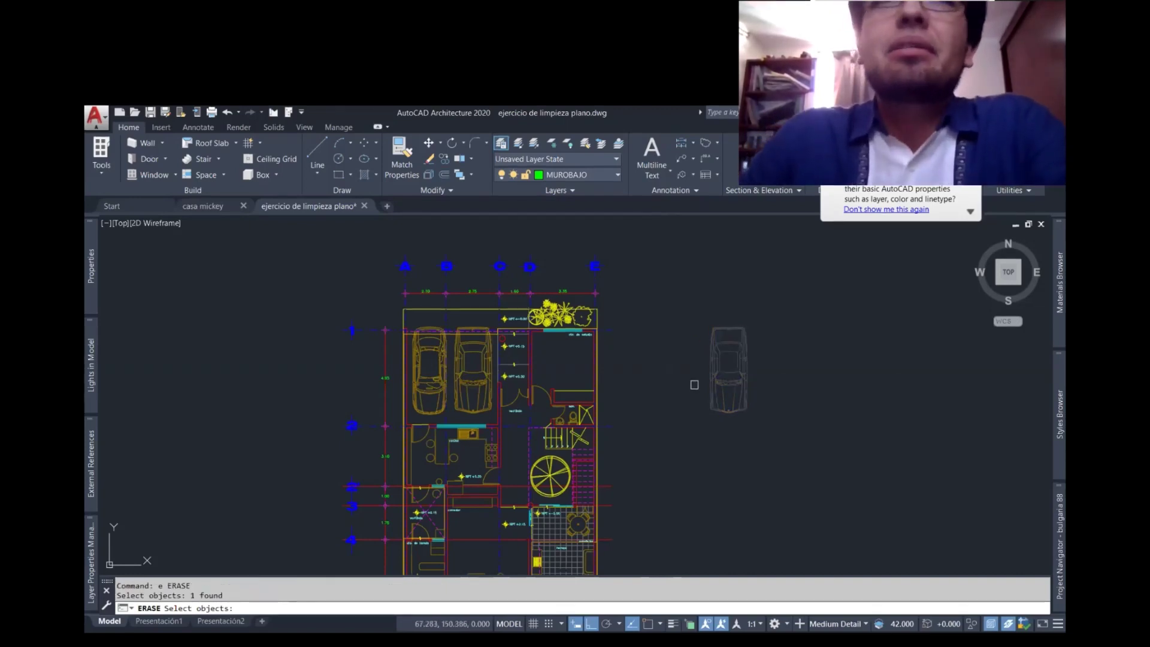
key("Return")
type("p")
key("Return")
left_click_drag(612, 423, 625, 350)
key("Escape")
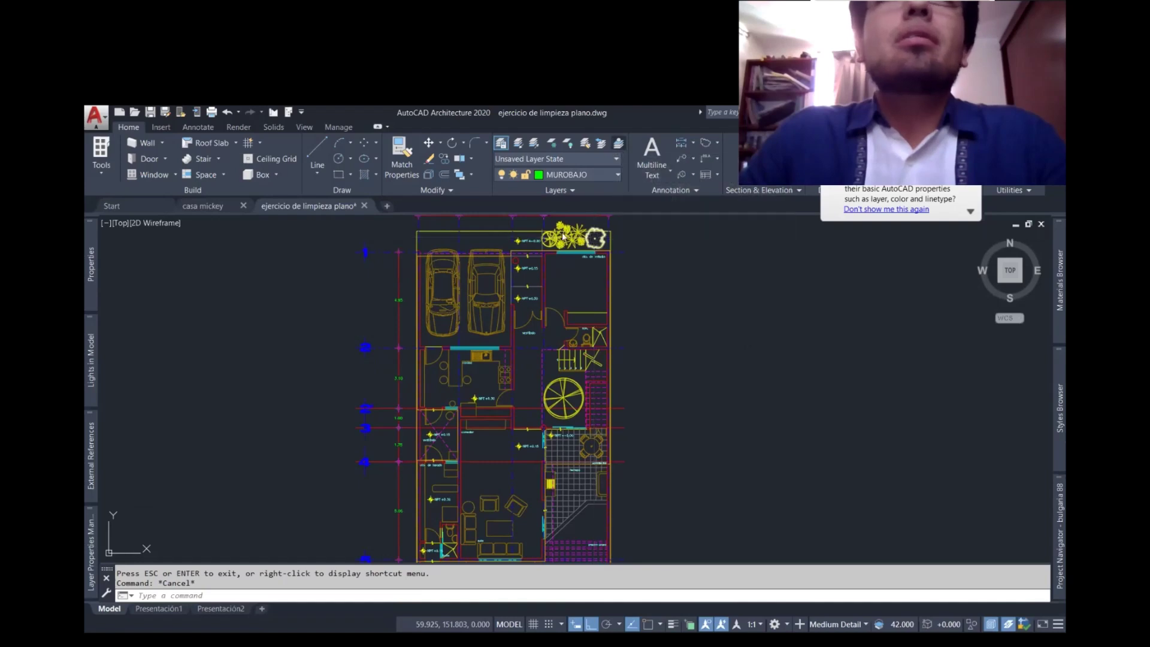
- Make EJES the current layer by picking an axis line
left_click(618, 147)
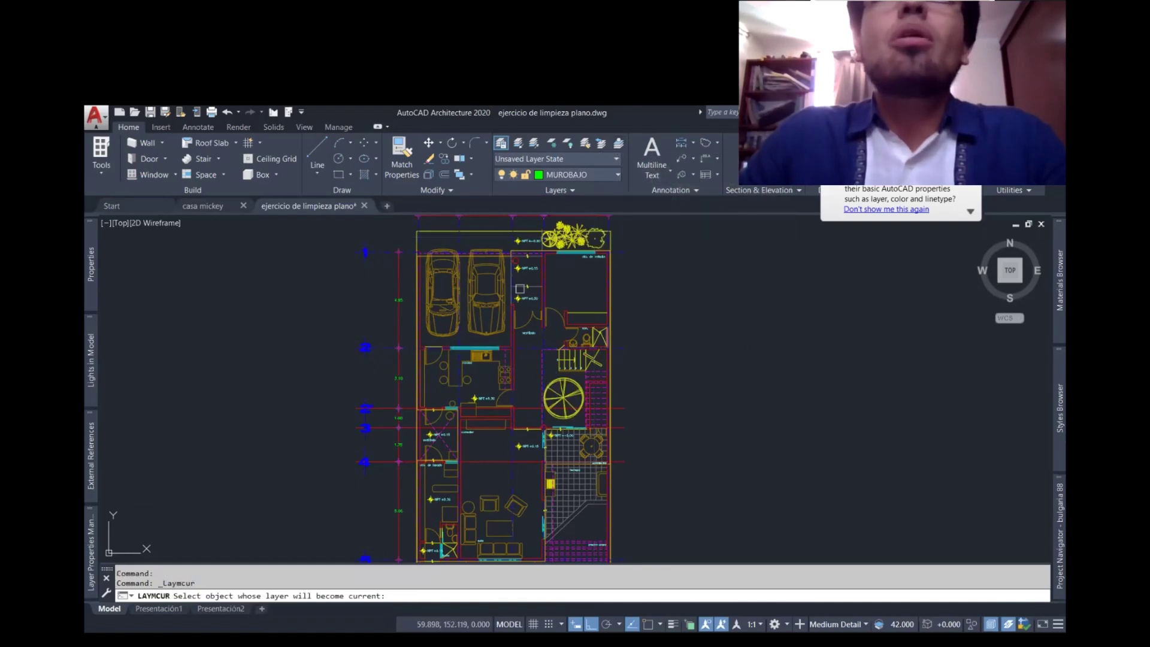
key("Escape")
left_click(618, 147)
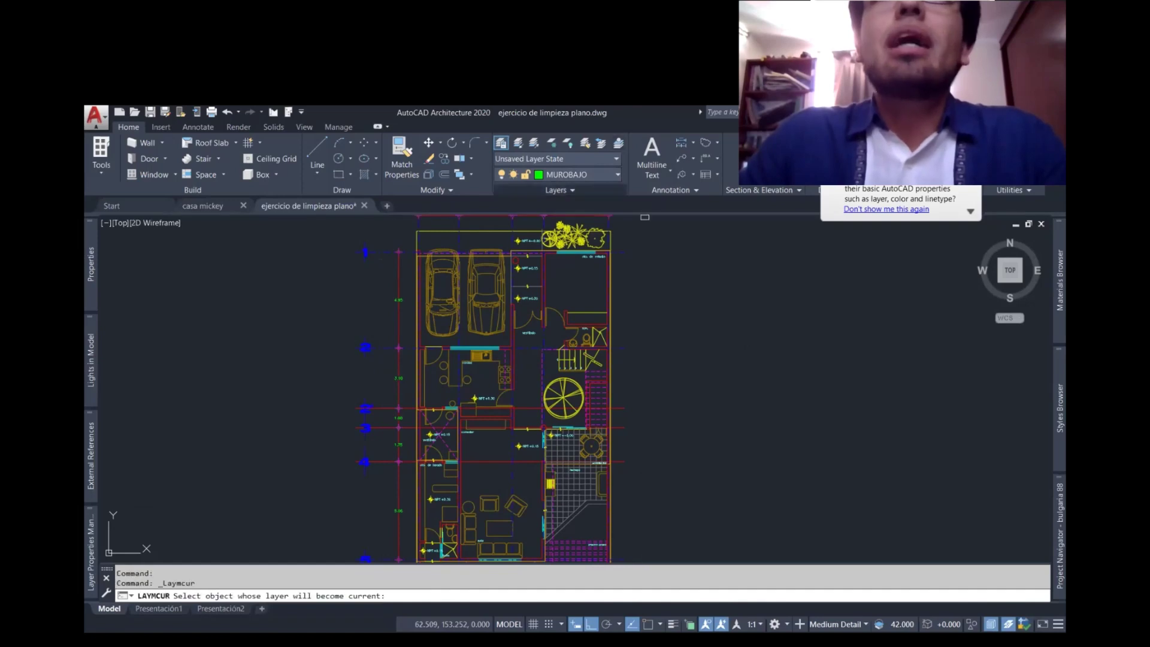
left_click(388, 249)
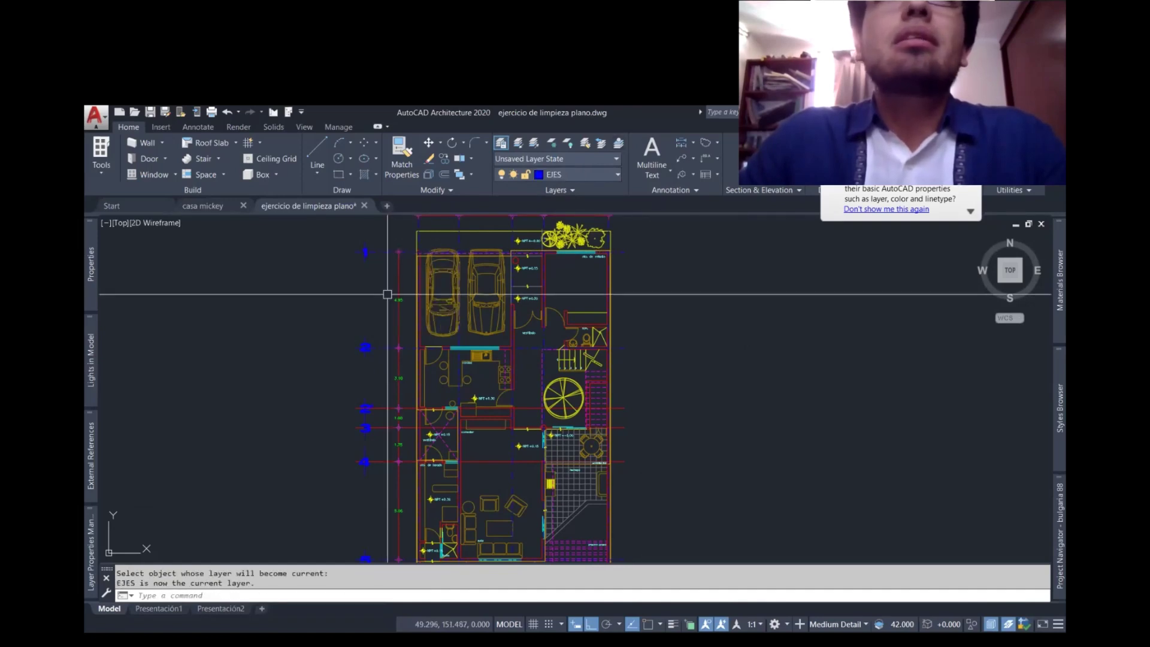
type("p")
key("Return")
left_click_drag(465, 280, 510, 376)
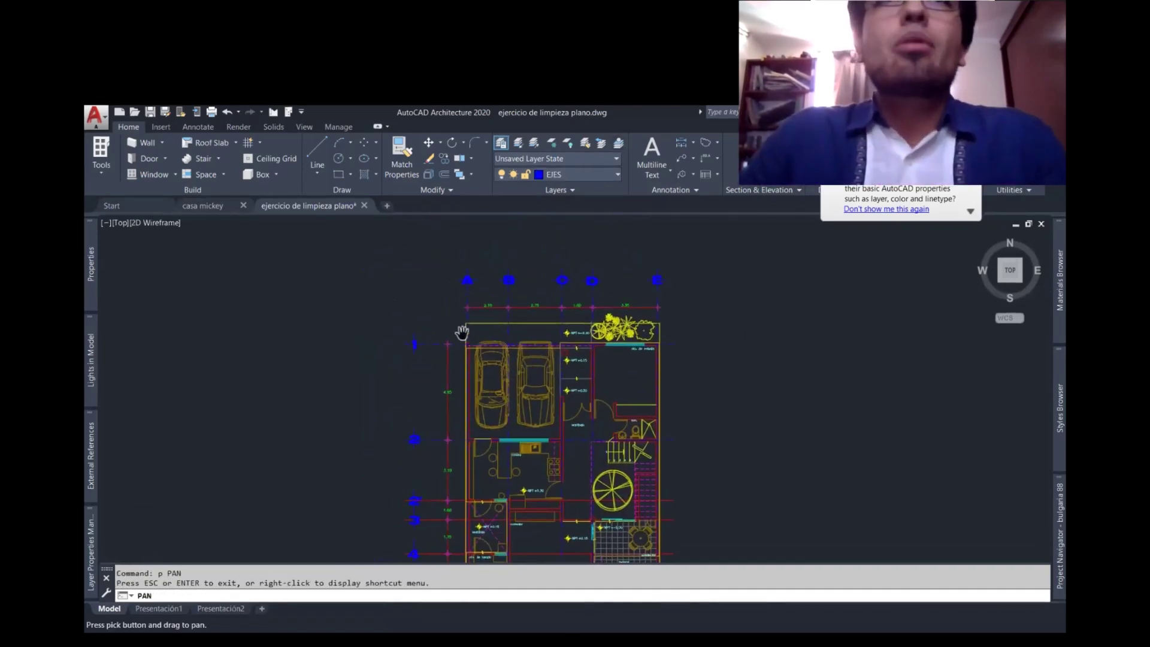
scroll(443, 354, "up", 4)
key("Escape")
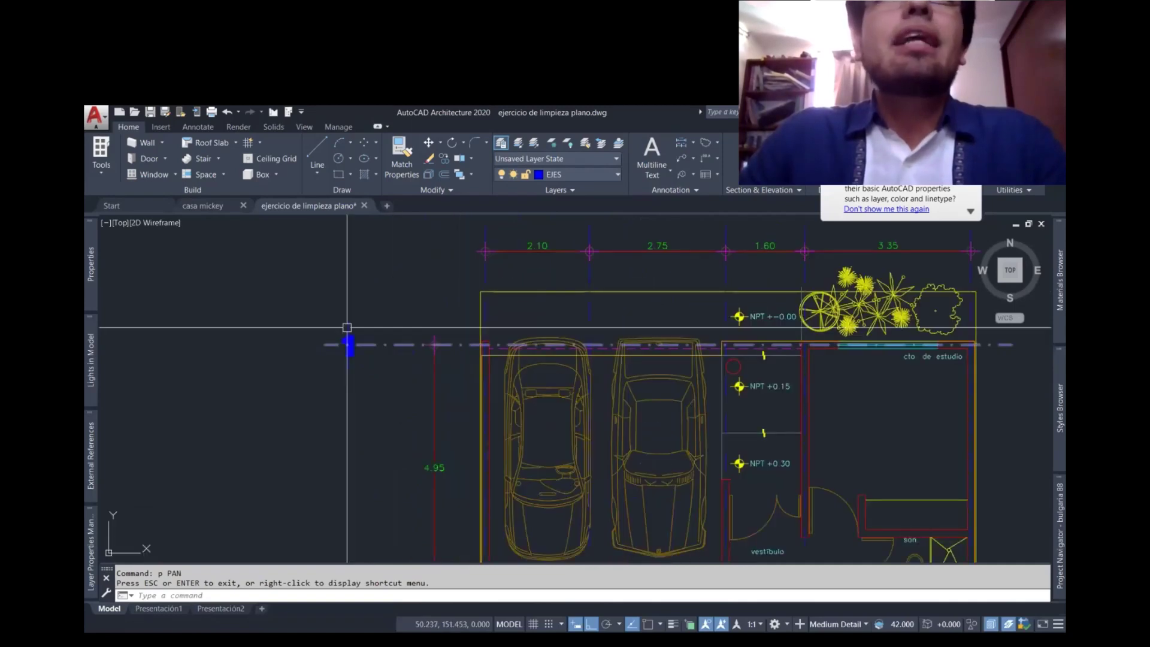
scroll(347, 328, "down", 4)
- Draw three test lines right of the plan, erase them, and zoom to extents
type("l")
left_click(658, 266)
left_click(659, 491)
left_click(781, 491)
left_click(781, 419)
key("Escape")
type("e")
key("Return")
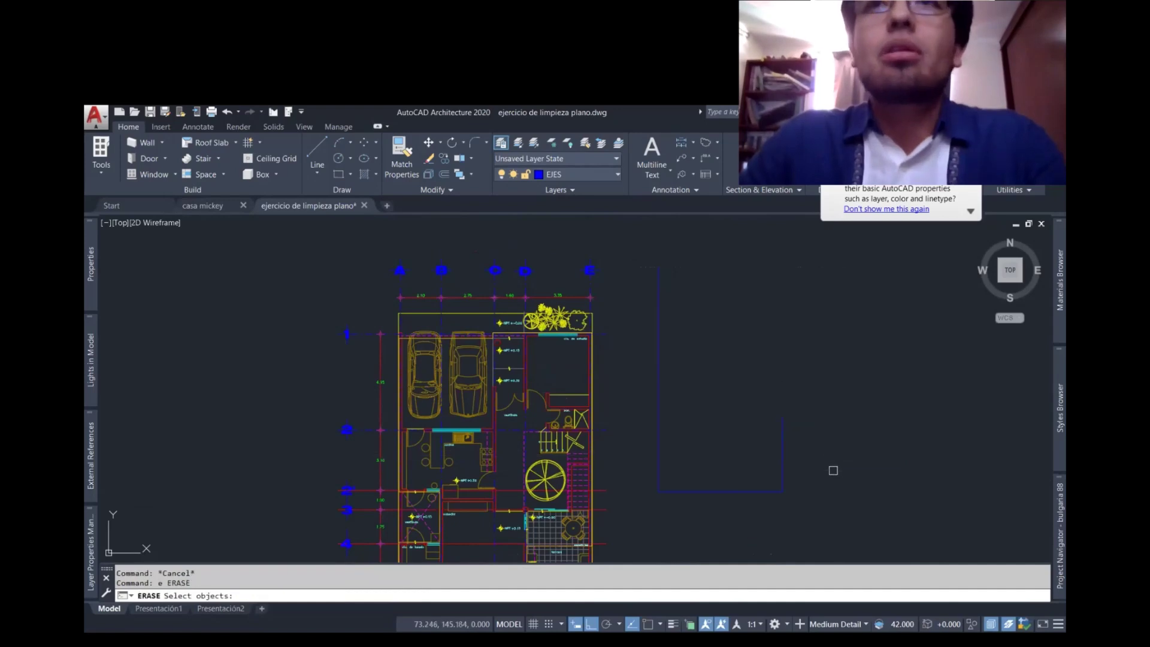
left_click(821, 512)
left_click(642, 264)
key("Return")
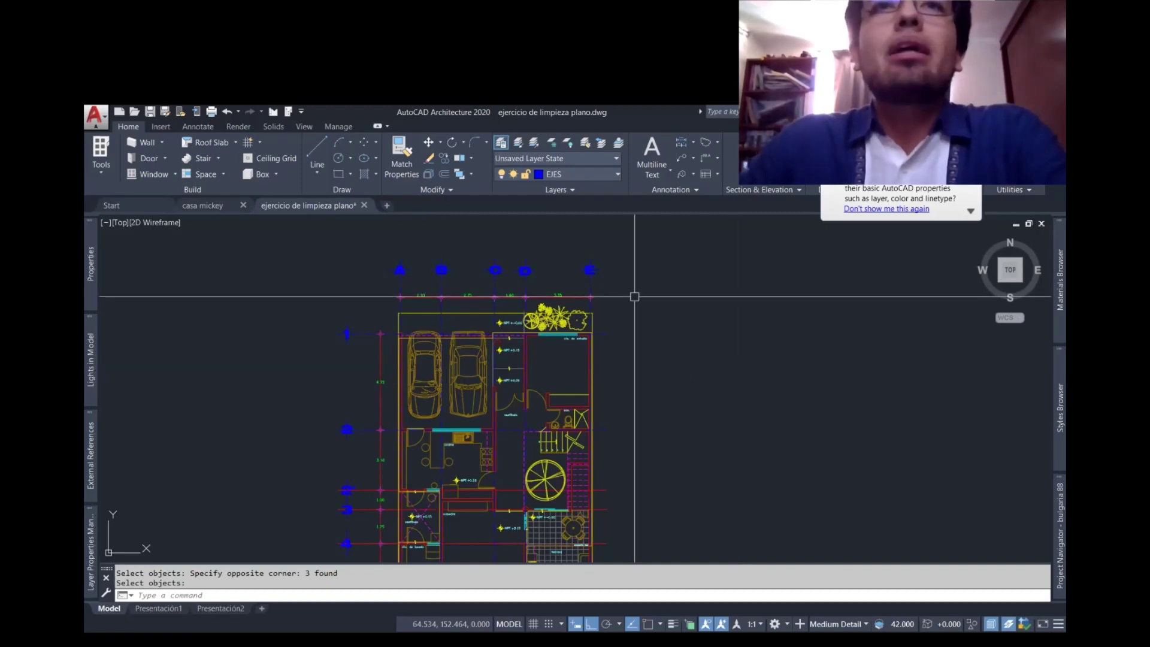
middle_click(689, 452)
middle_click(688, 452)
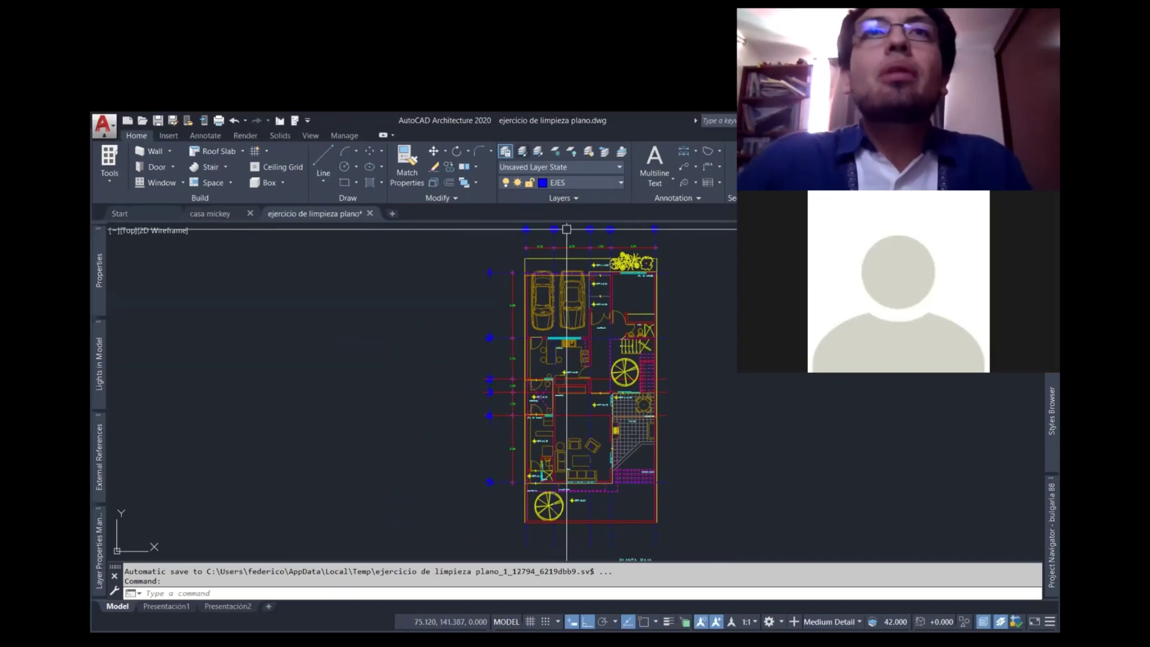
- Isolate the COTAS layer and move its three stray red lines onto layer EJES
left_click(538, 151)
left_click(502, 389)
key("Return")
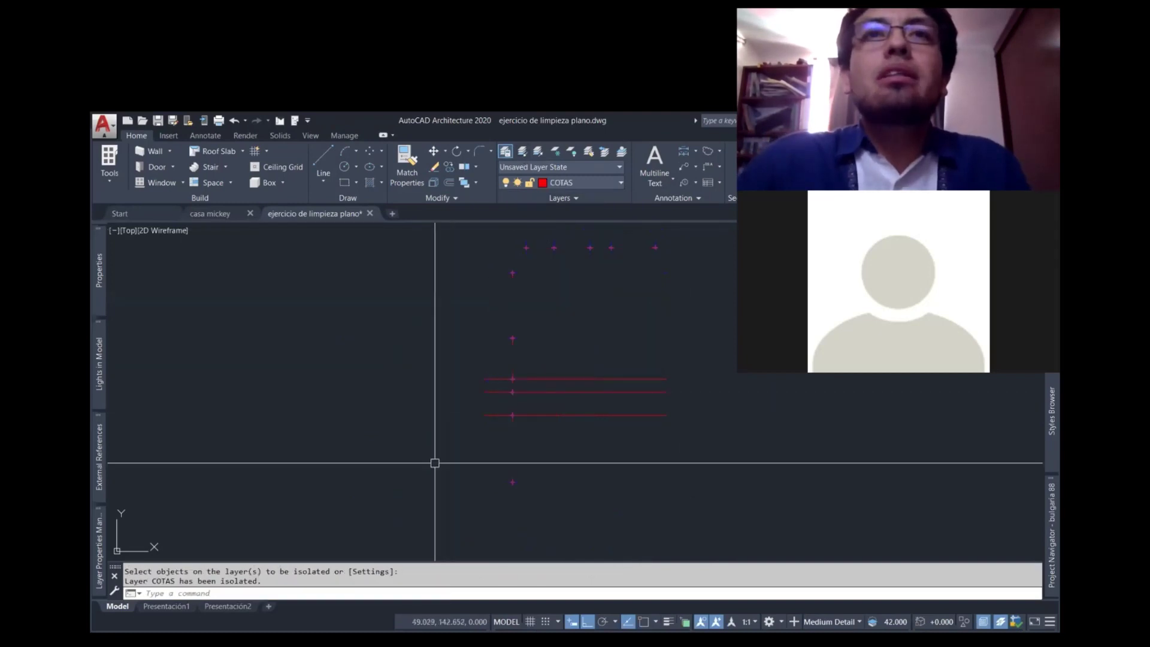
left_click(647, 435)
left_click(600, 360)
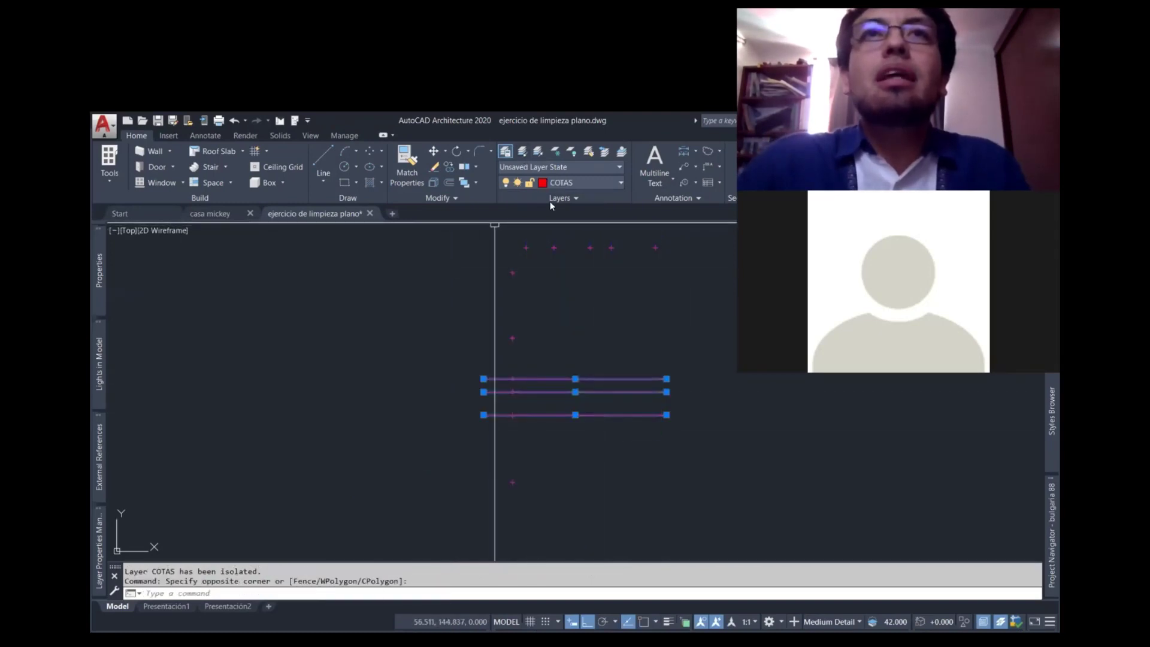
left_click(589, 182)
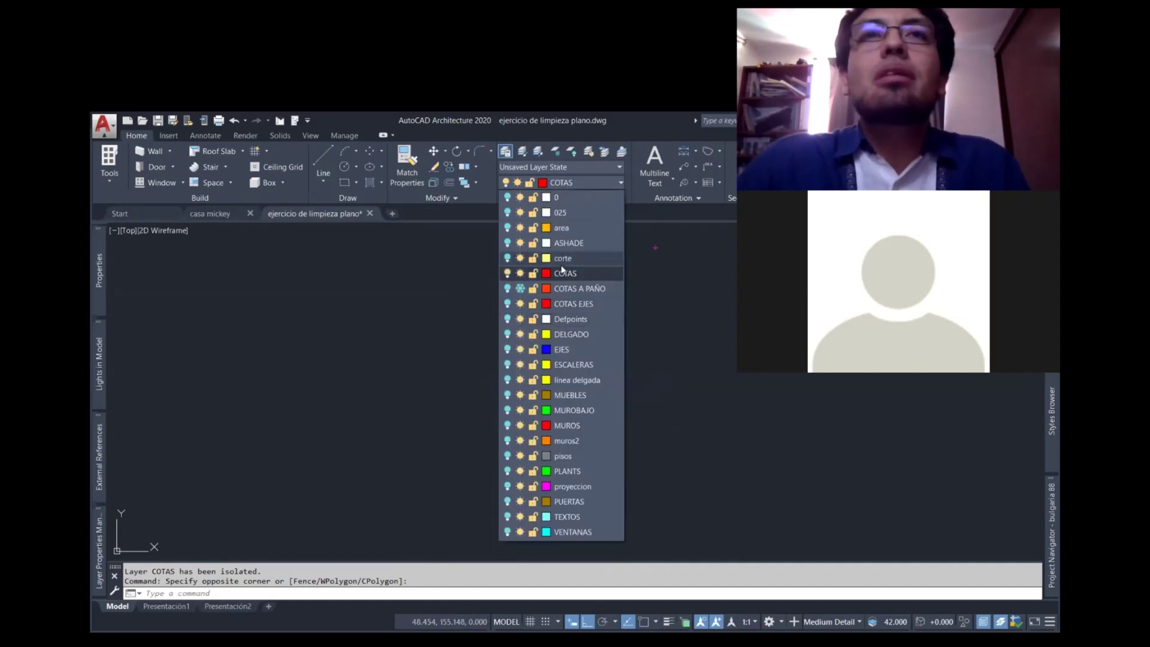
left_click(696, 366)
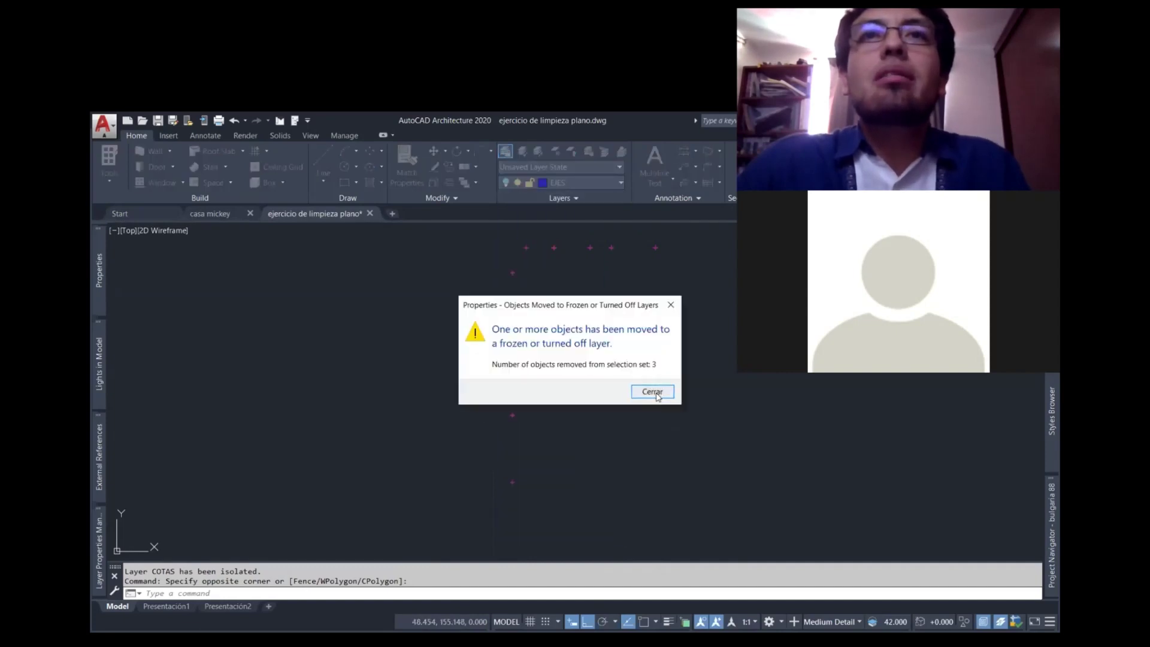
left_click(662, 390)
- Turn all layers back on with LAYON and bring up the layer properties list
type("yn")
key("Return")
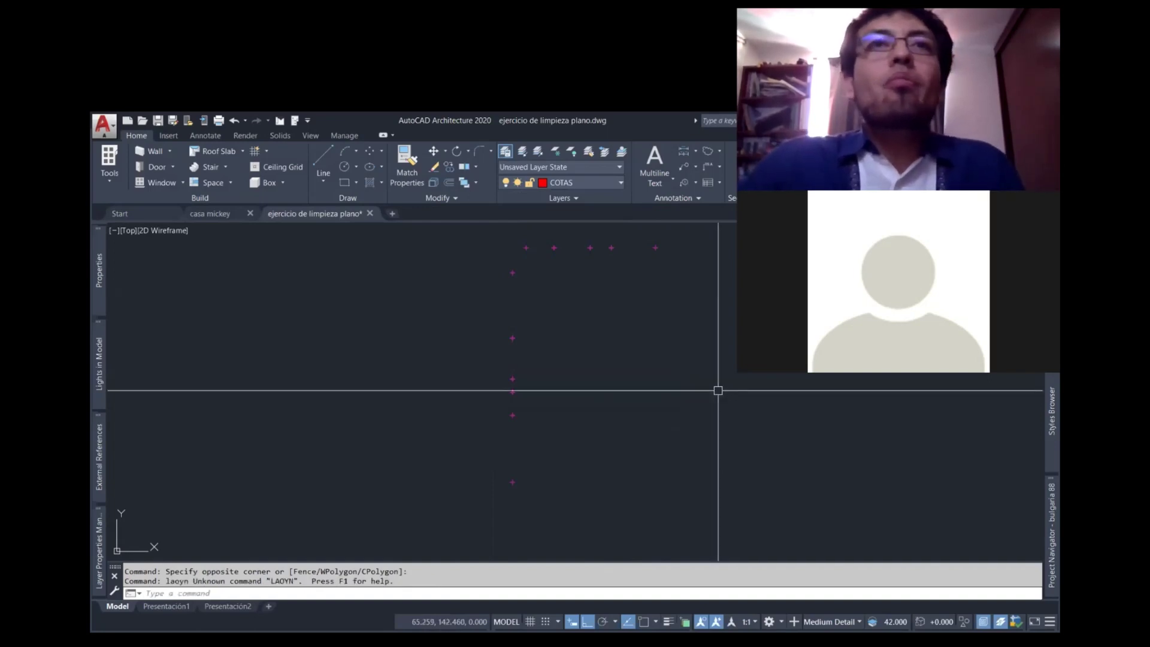
type("yon")
key("Return")
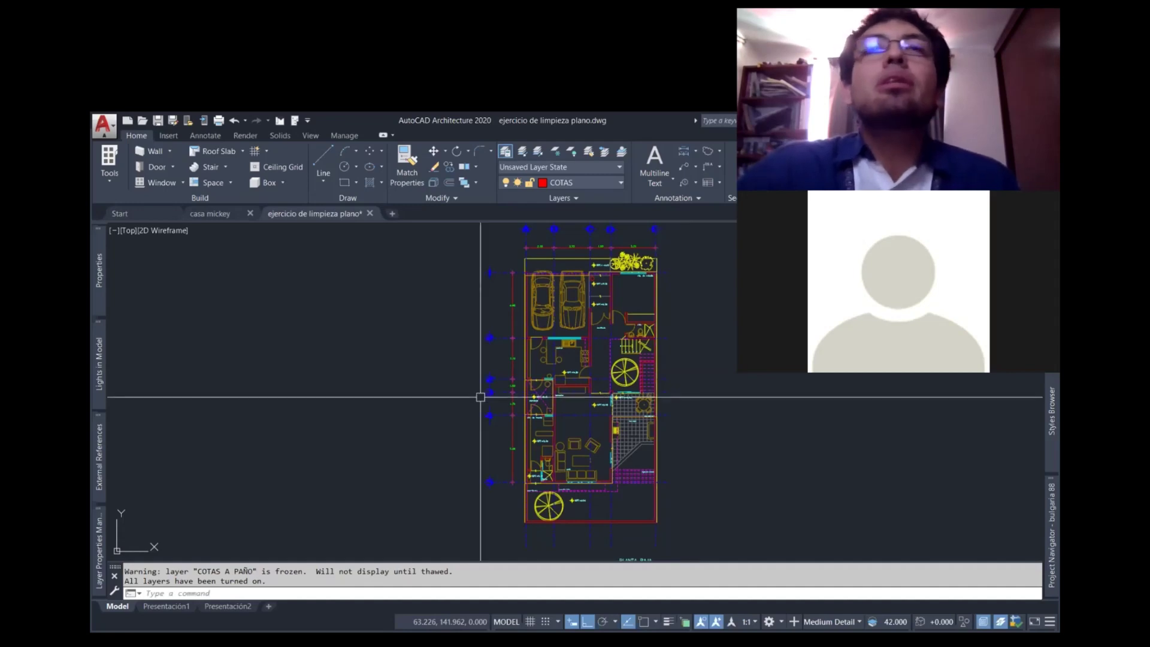
left_click(97, 535)
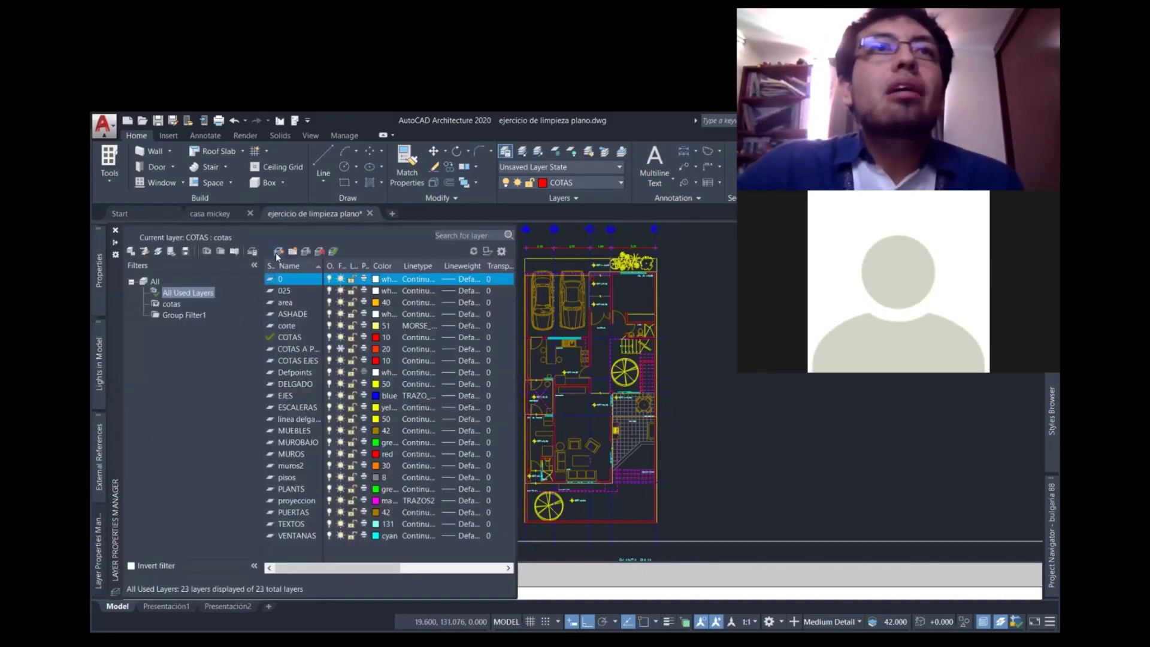
- Create two new layers named Inst_H_AC and Inst_HAF
left_click(276, 252)
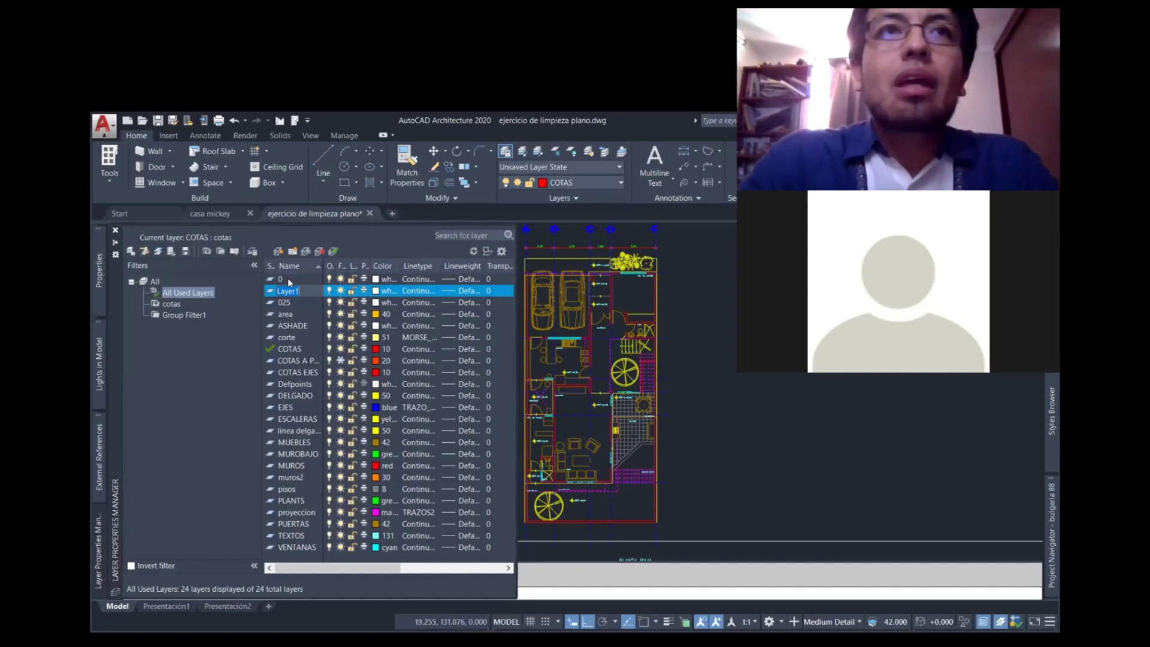
type("In")
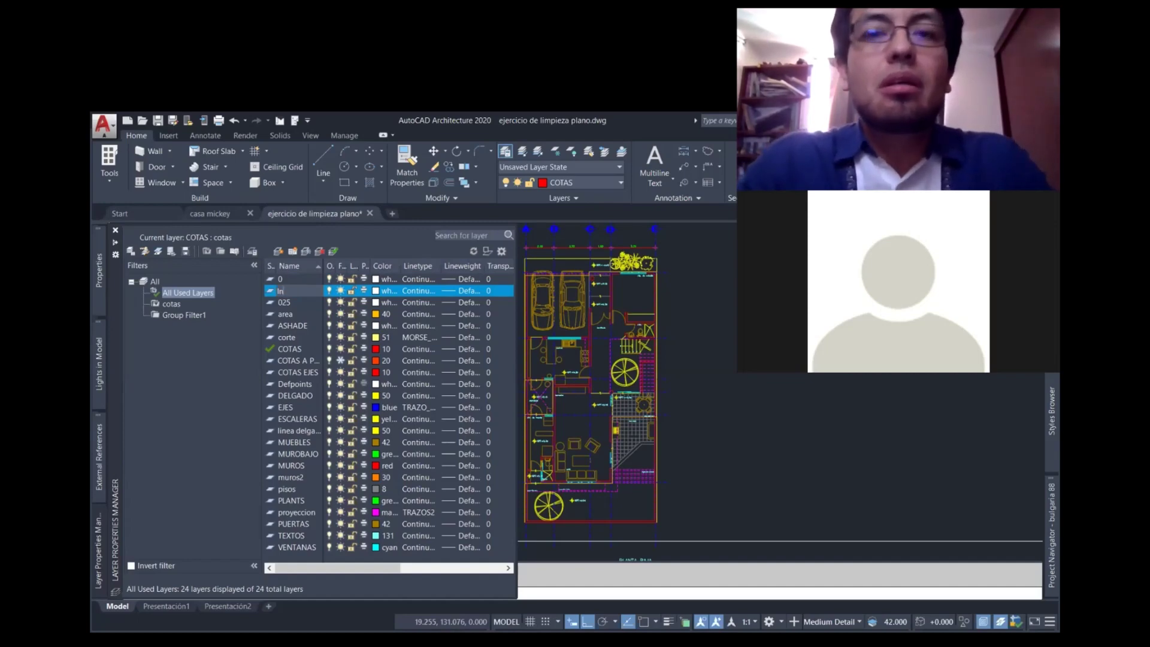
type("st")
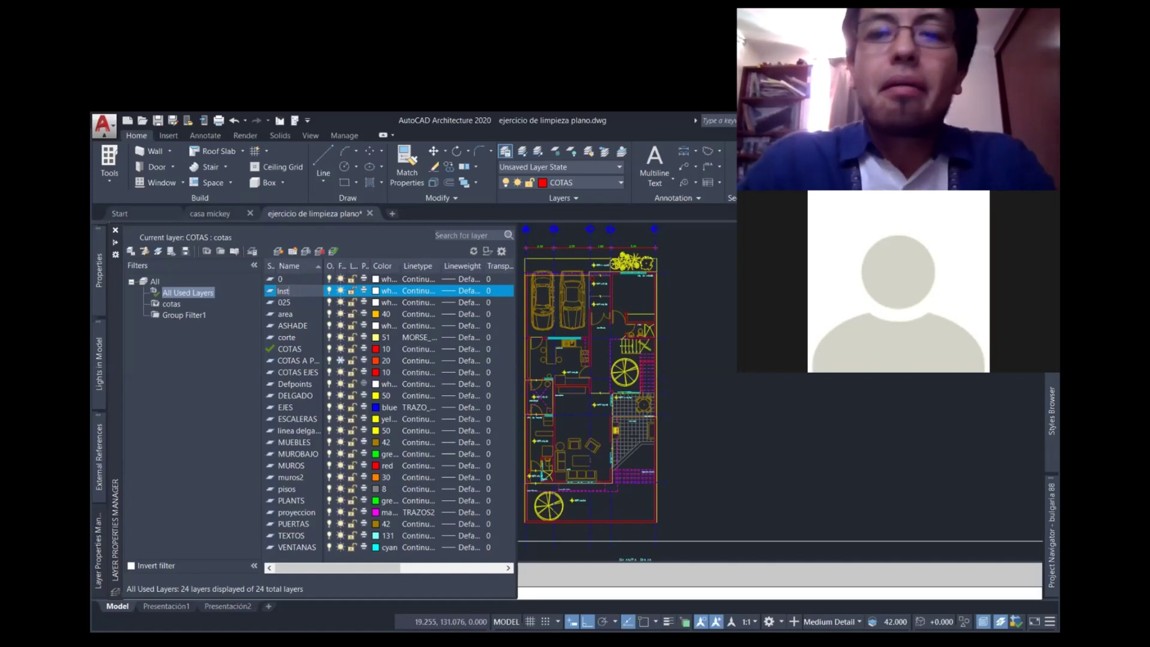
type("_H_AC")
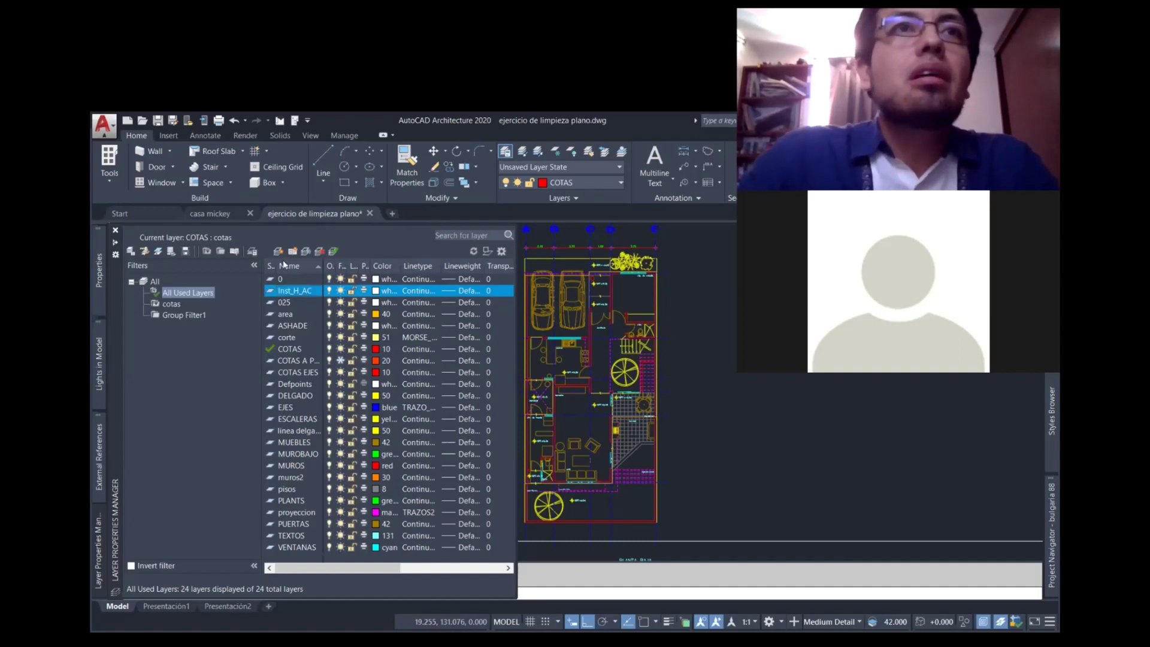
left_click(276, 252)
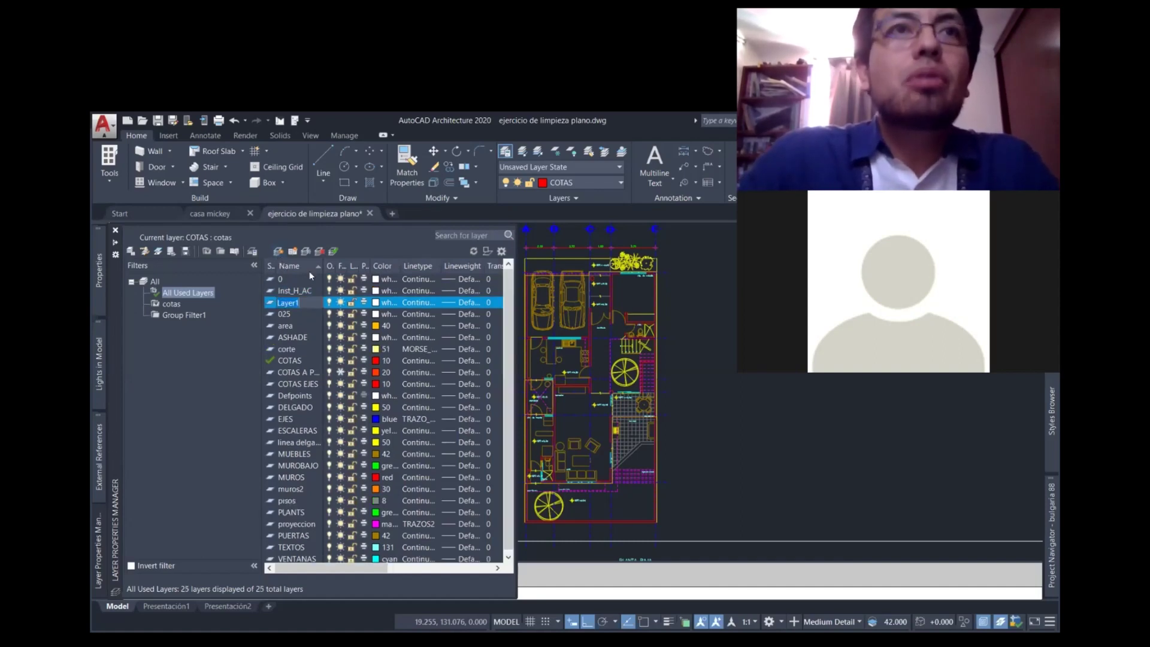
type("Inst")
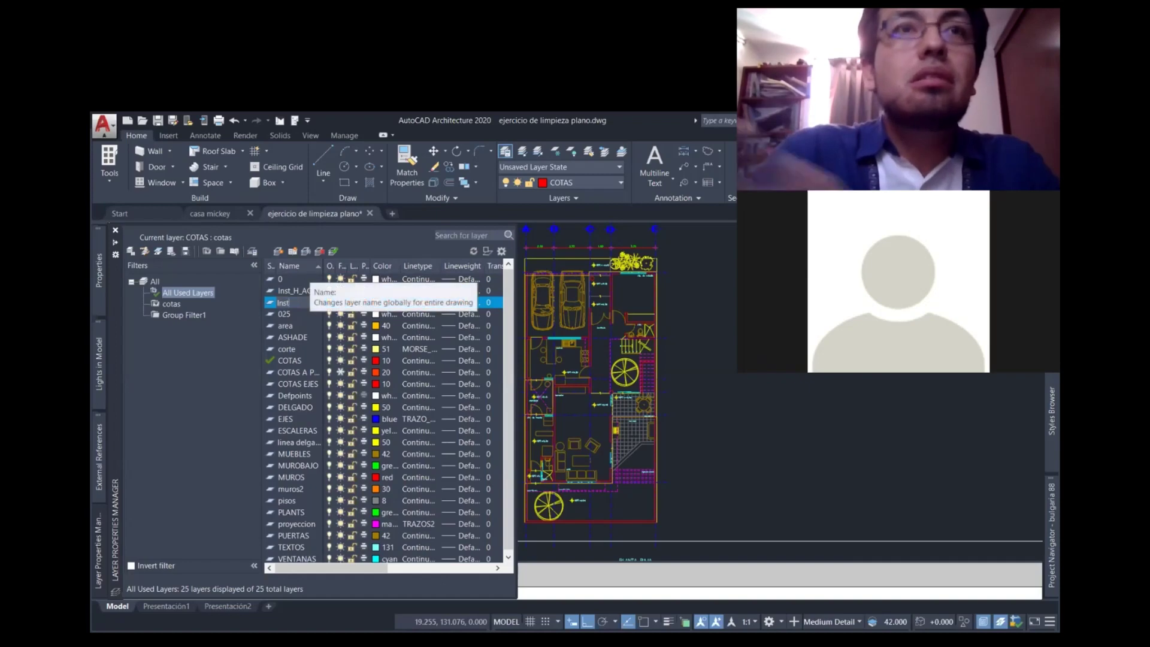
type("_H")
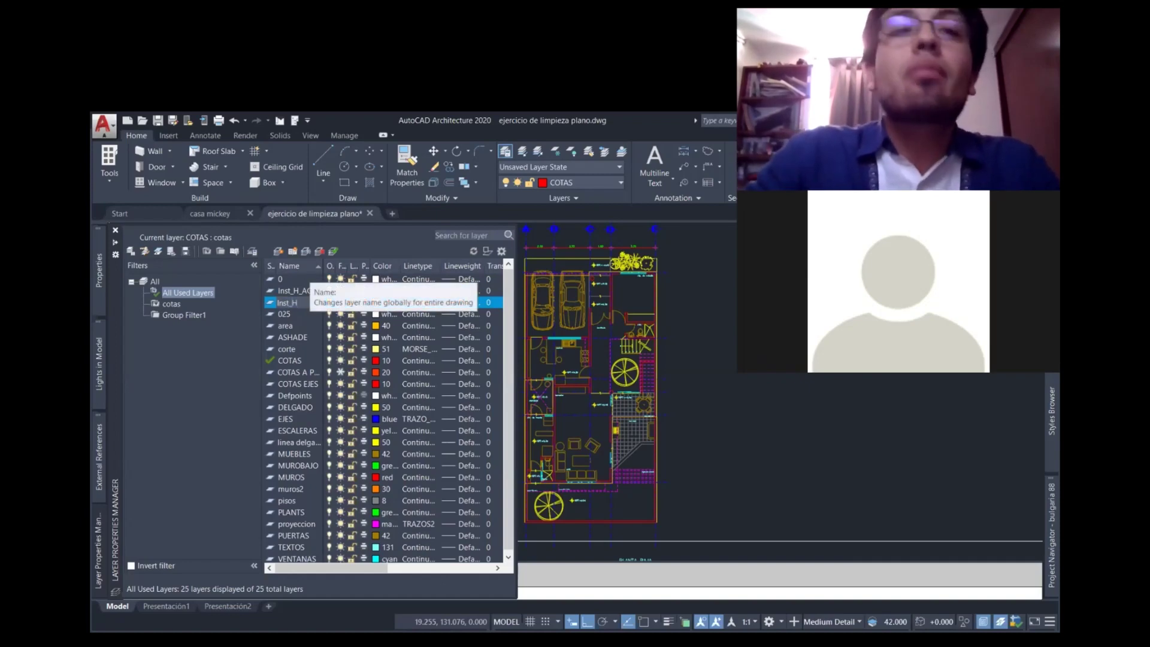
type("AF")
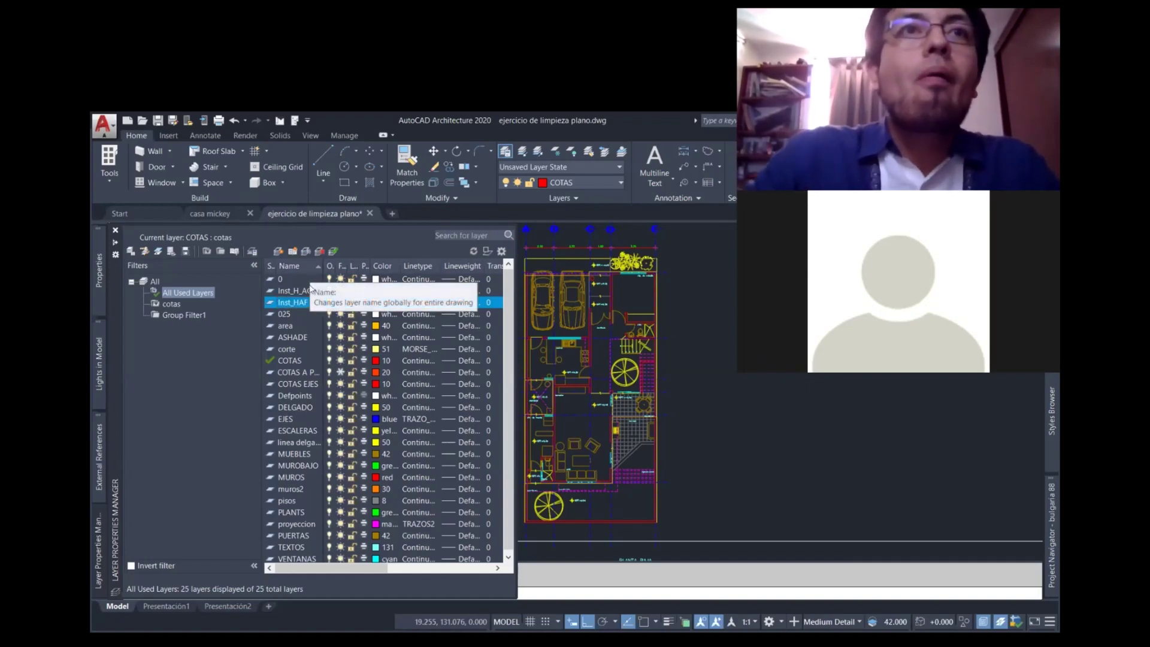
key("Return")
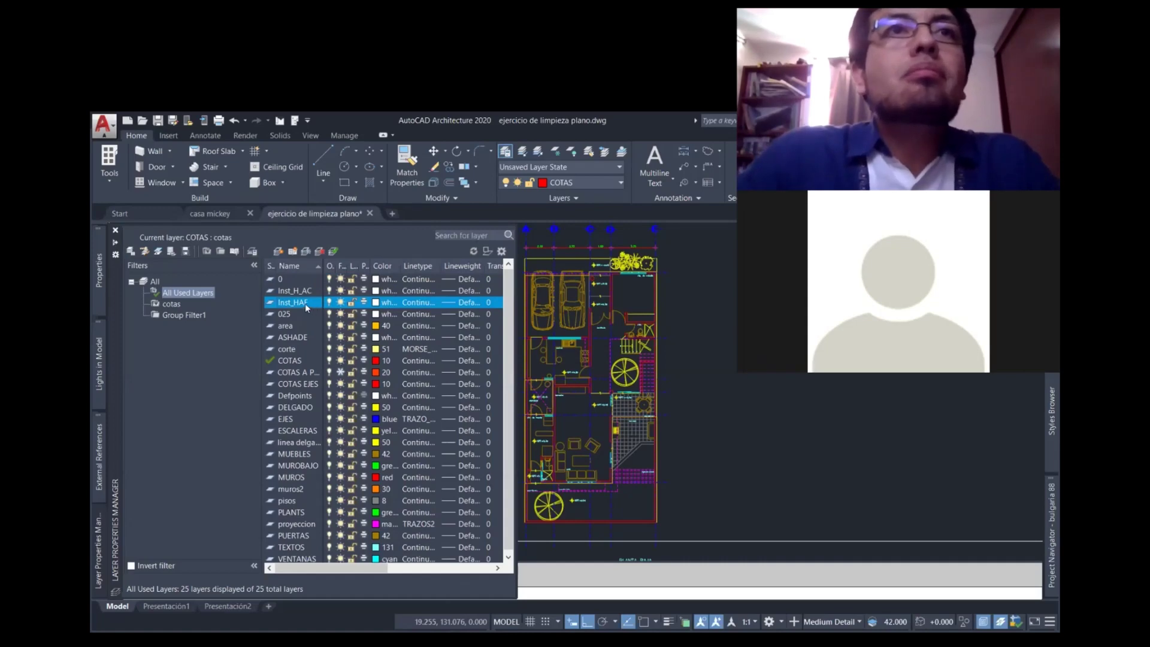
- Rename Inst_HAF to Inst_H_AF and pick colour 140 for Inst_H_AC
left_click(300, 303)
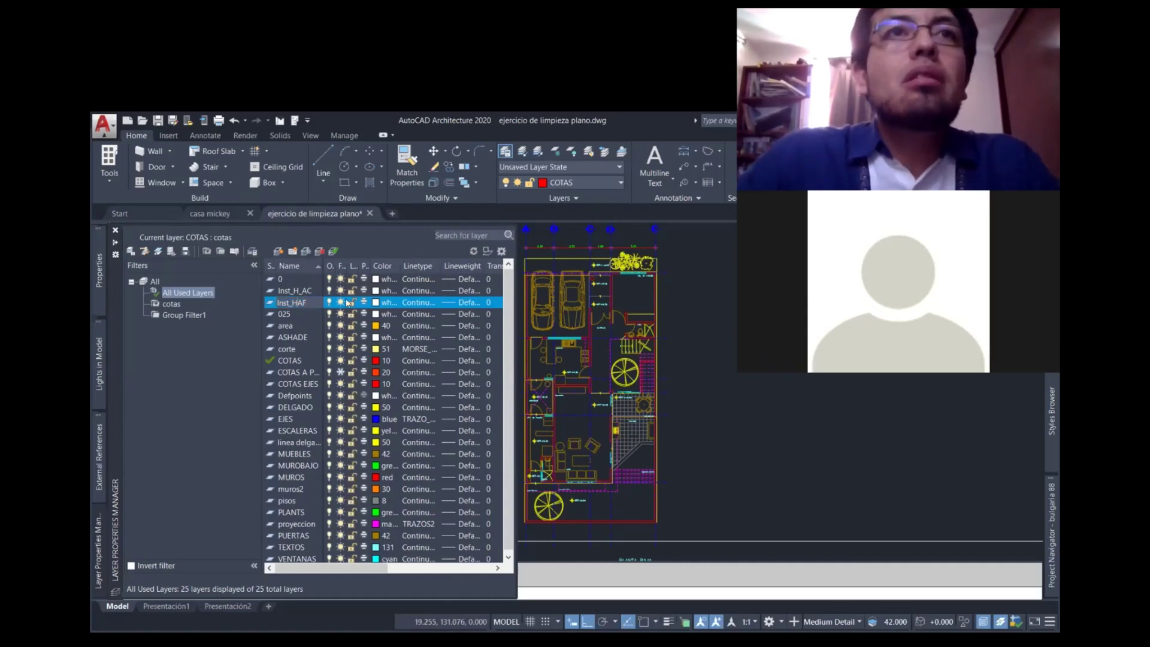
type("_")
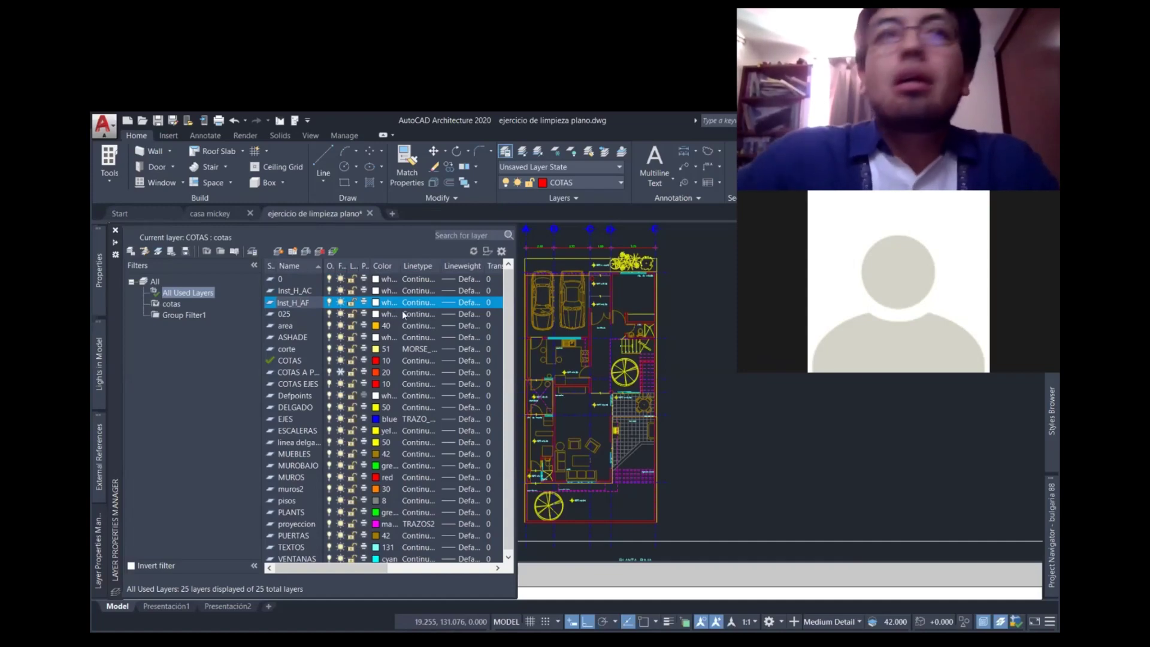
left_click(384, 291)
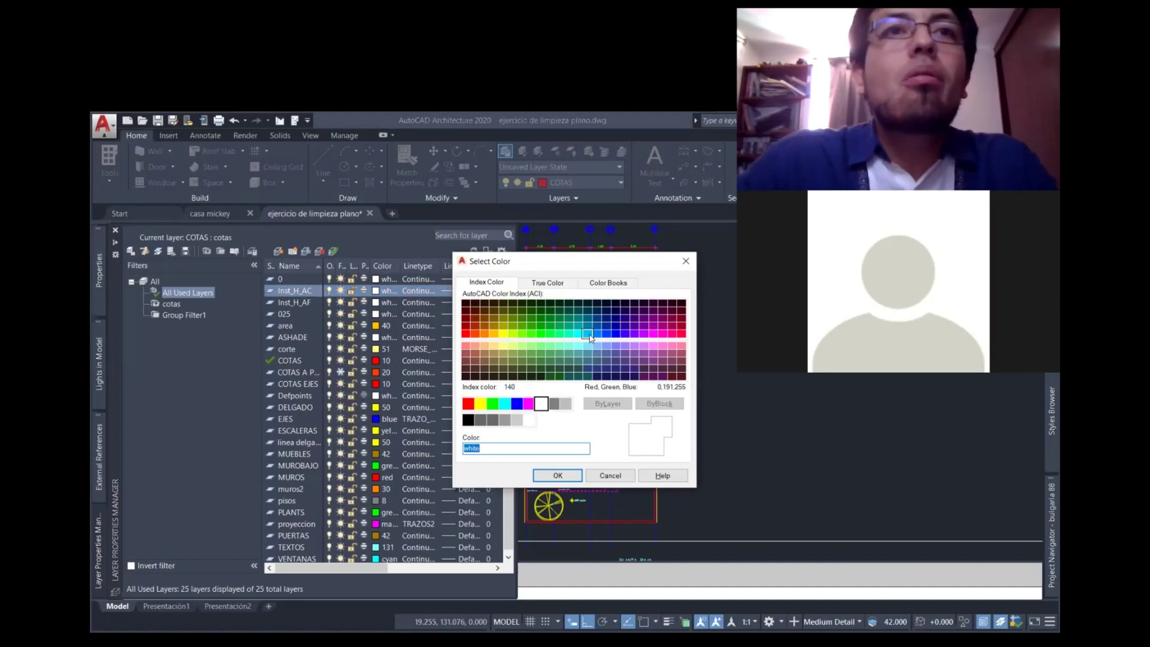
left_click(588, 334)
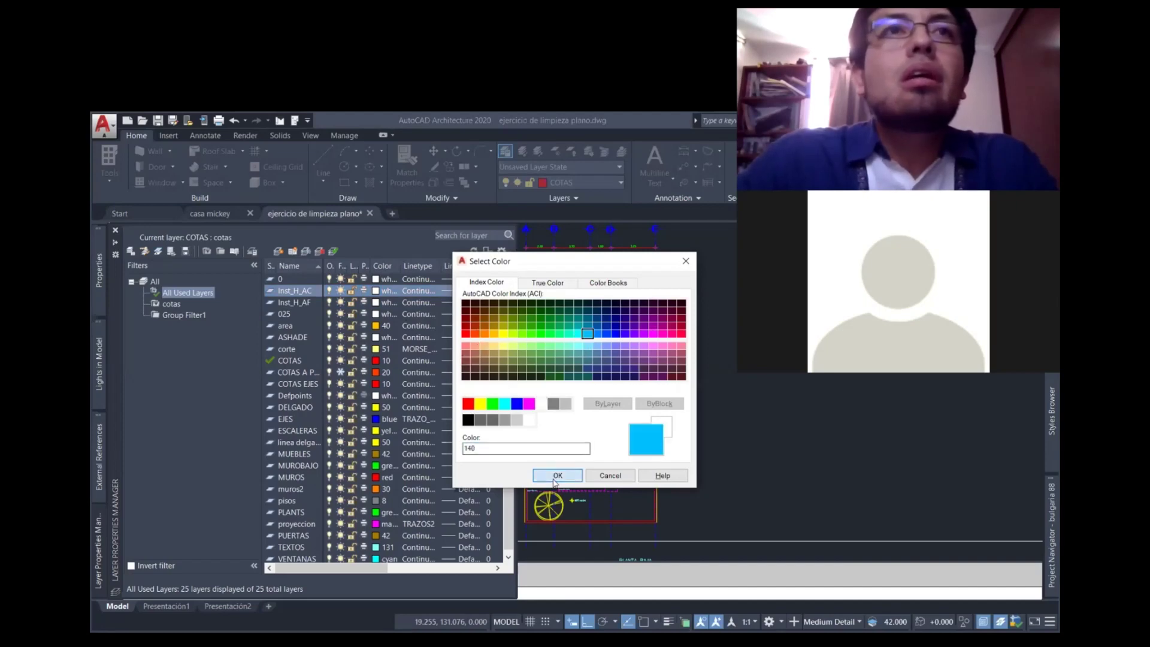
- Change the Inst_H_AC layer colour from 140 to 230
key("Return")
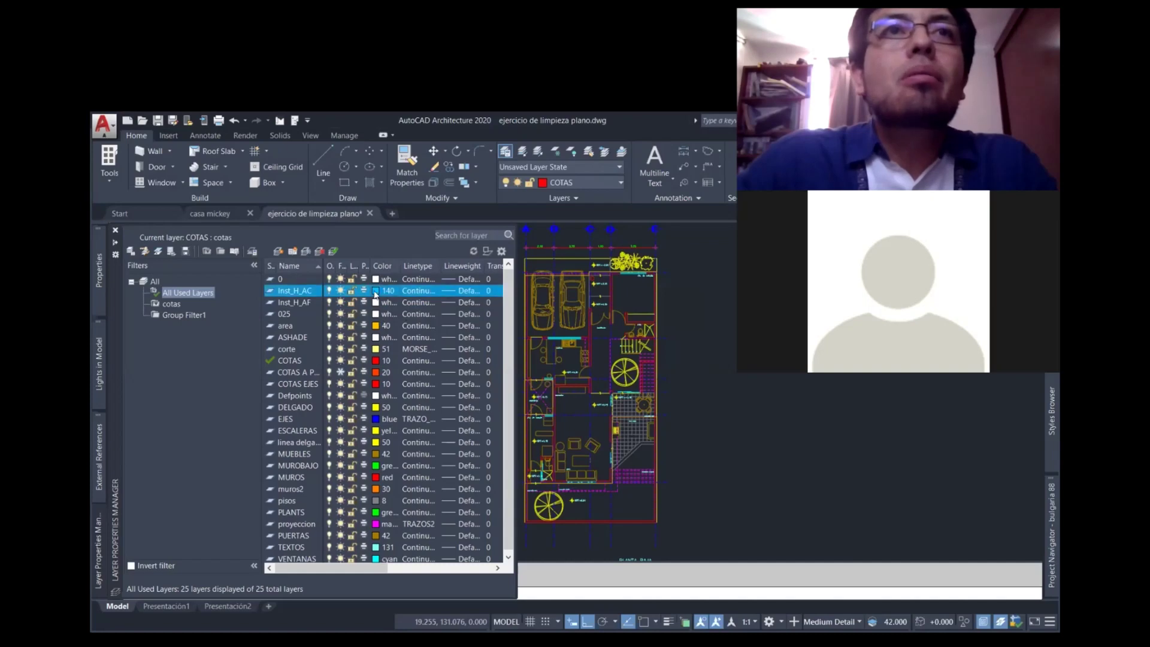
left_click(375, 292)
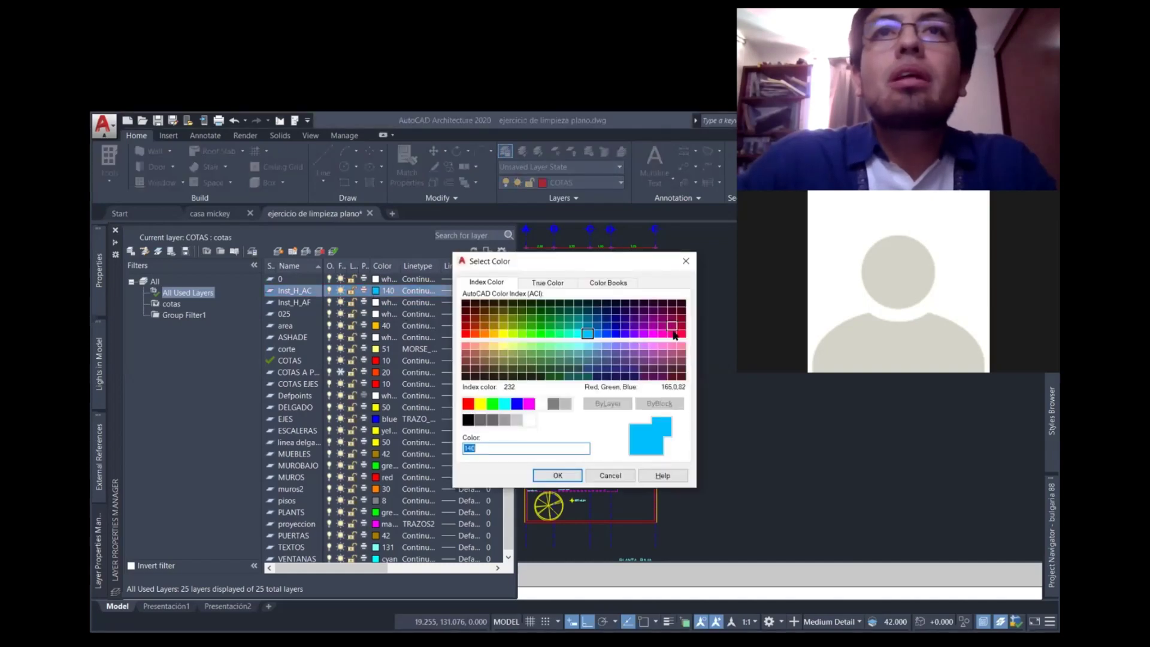
left_click(673, 335)
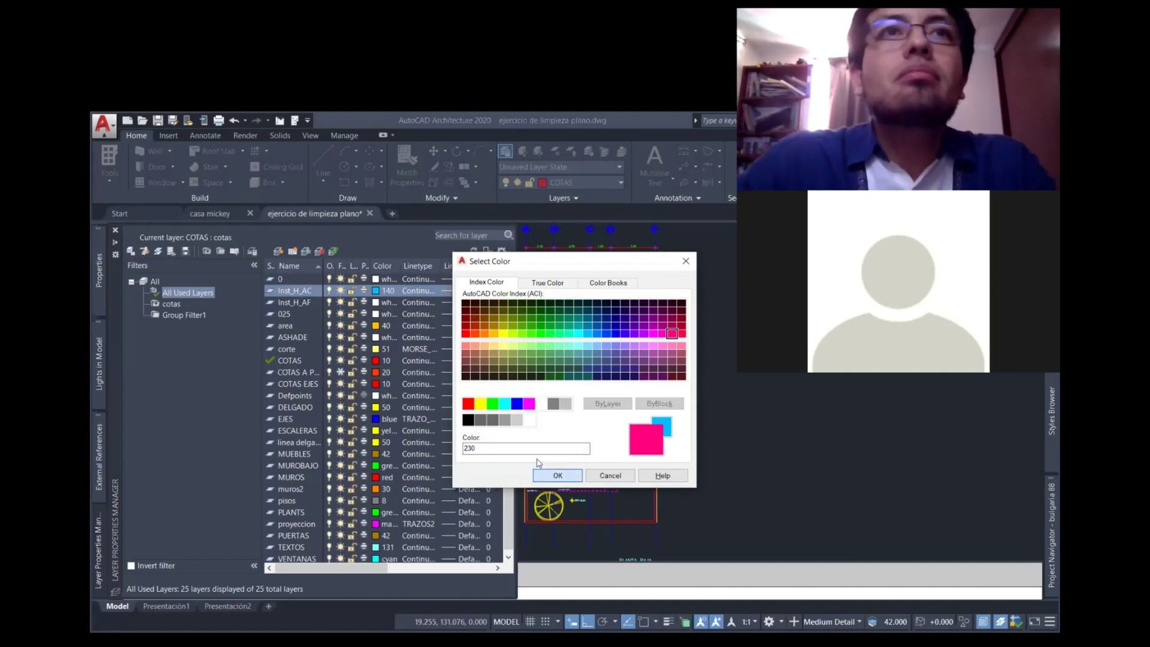
left_click(557, 475)
- Assign colour 140 to the Inst_H_AF layer
left_click(376, 302)
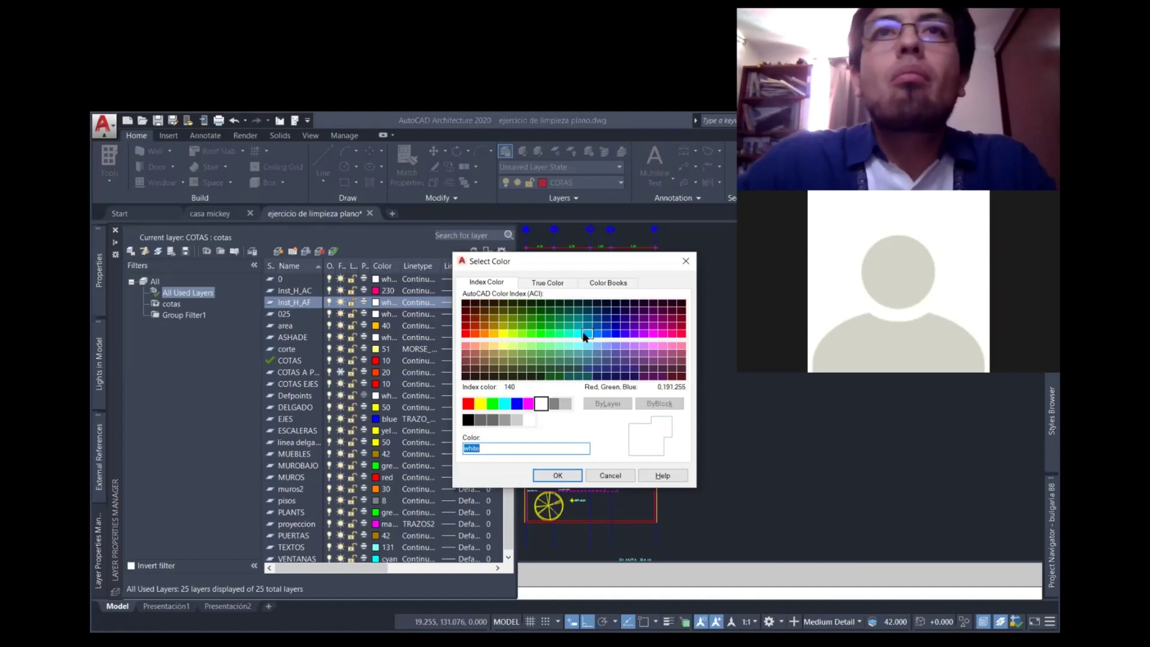
left_click(585, 333)
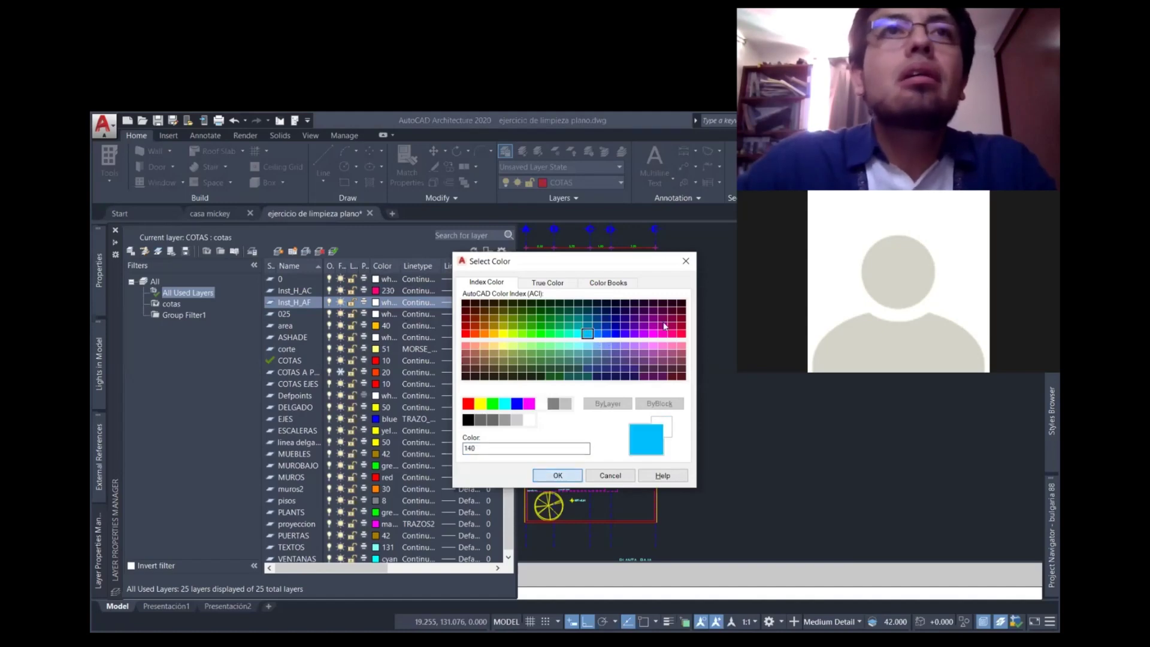
key("Return")
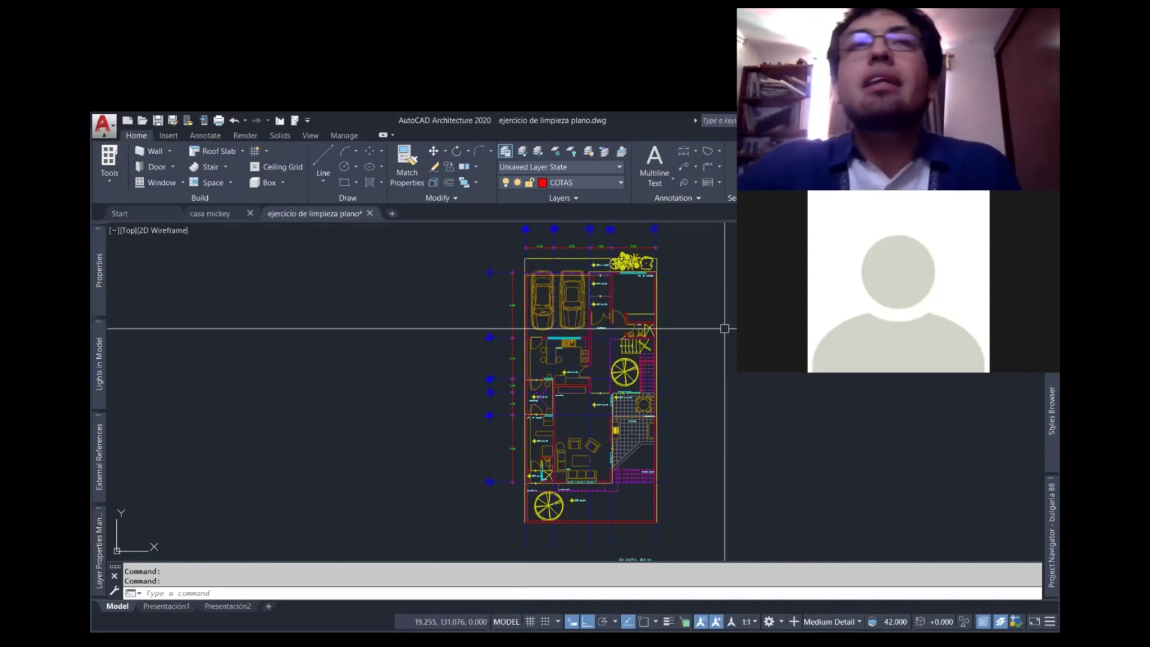
- Compare layer colours in the ribbon Layer list, keeping COTAS current, then reopen Layer Properties with LA
left_click(613, 181)
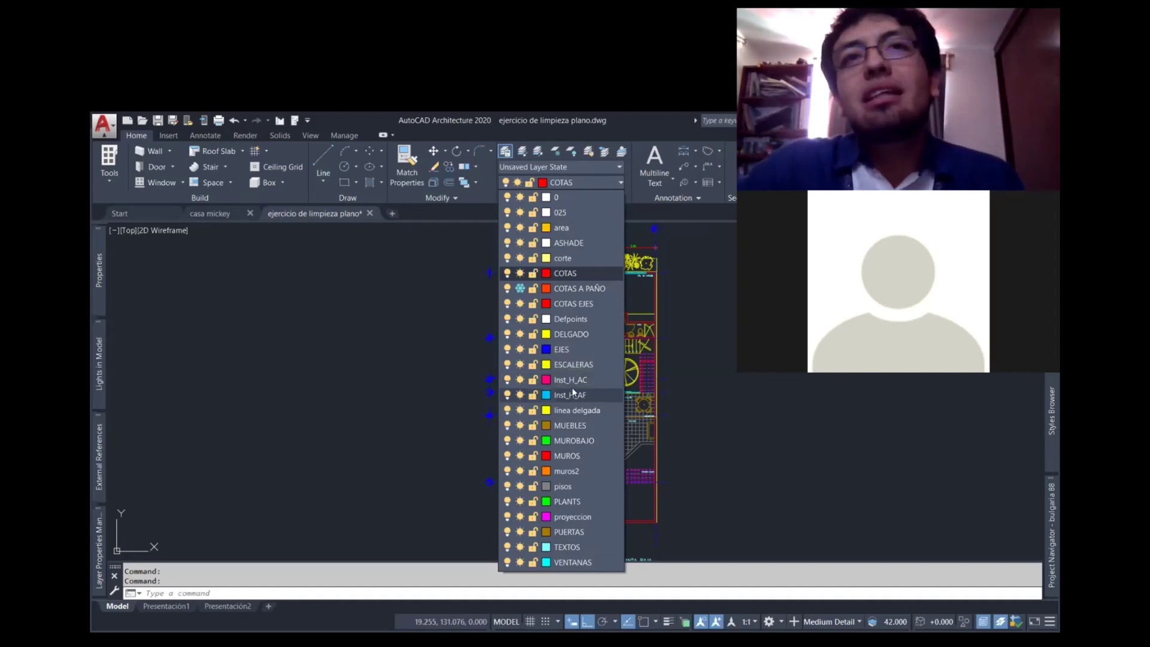
left_click(725, 396)
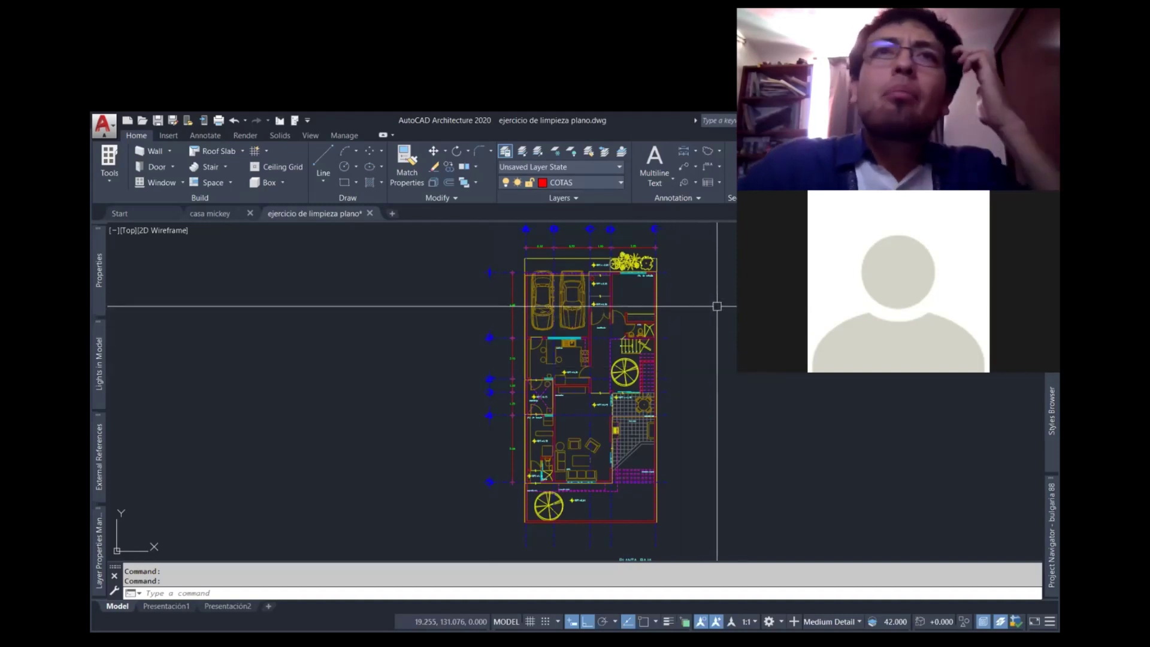
left_click(565, 187)
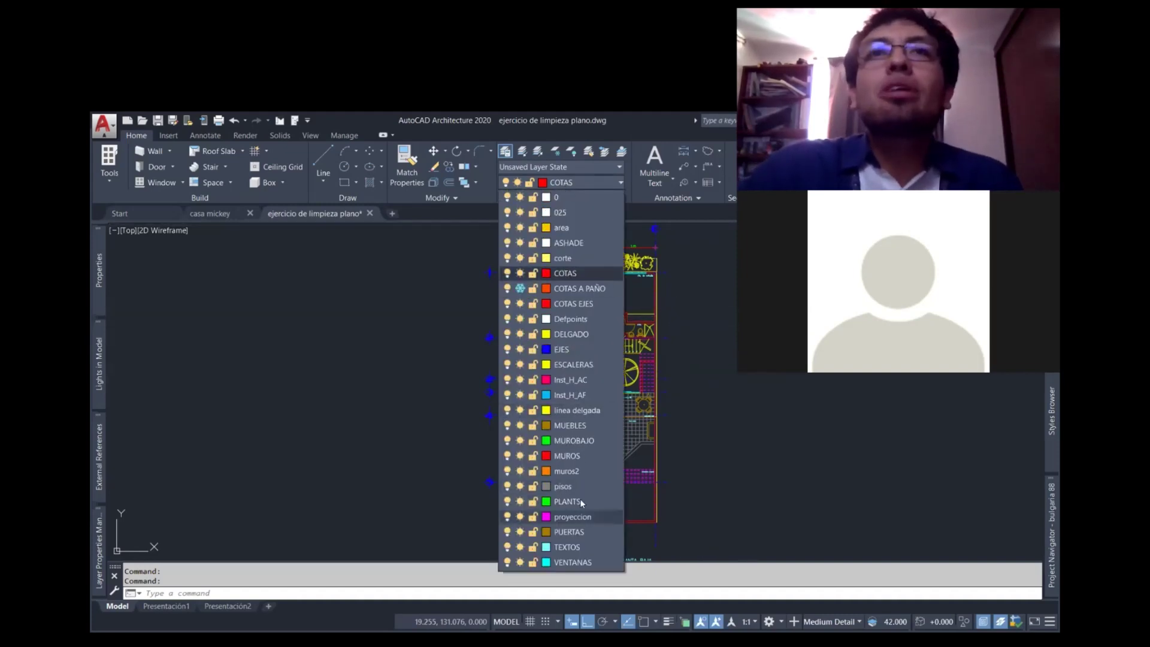
left_click(564, 182)
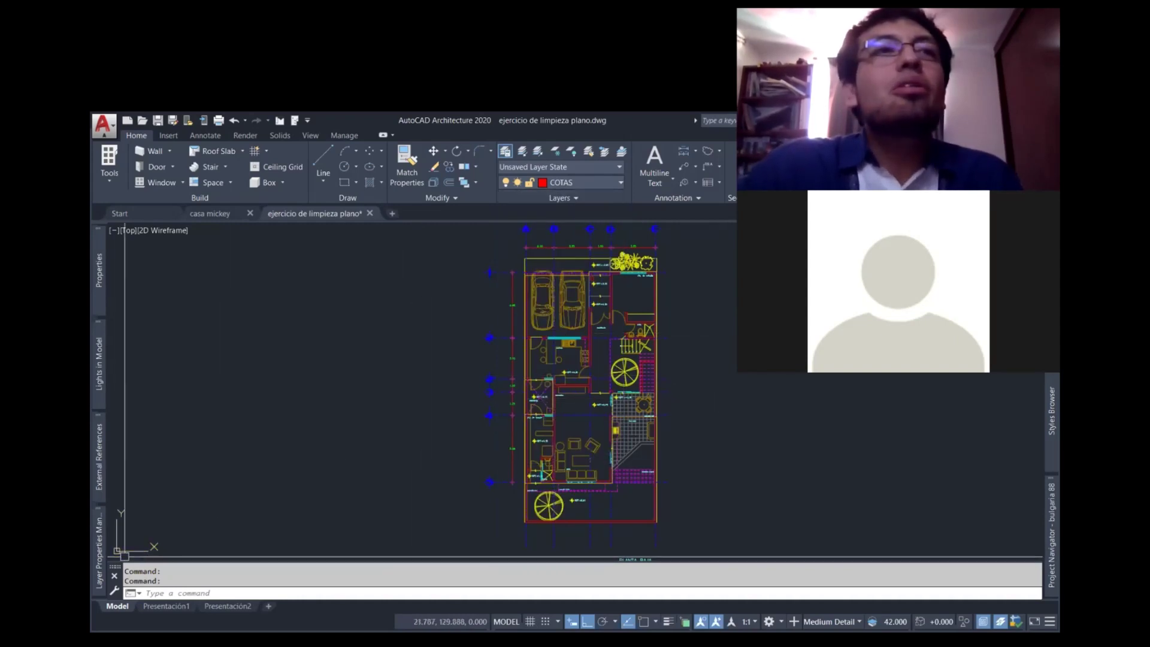
type("la")
key("Return")
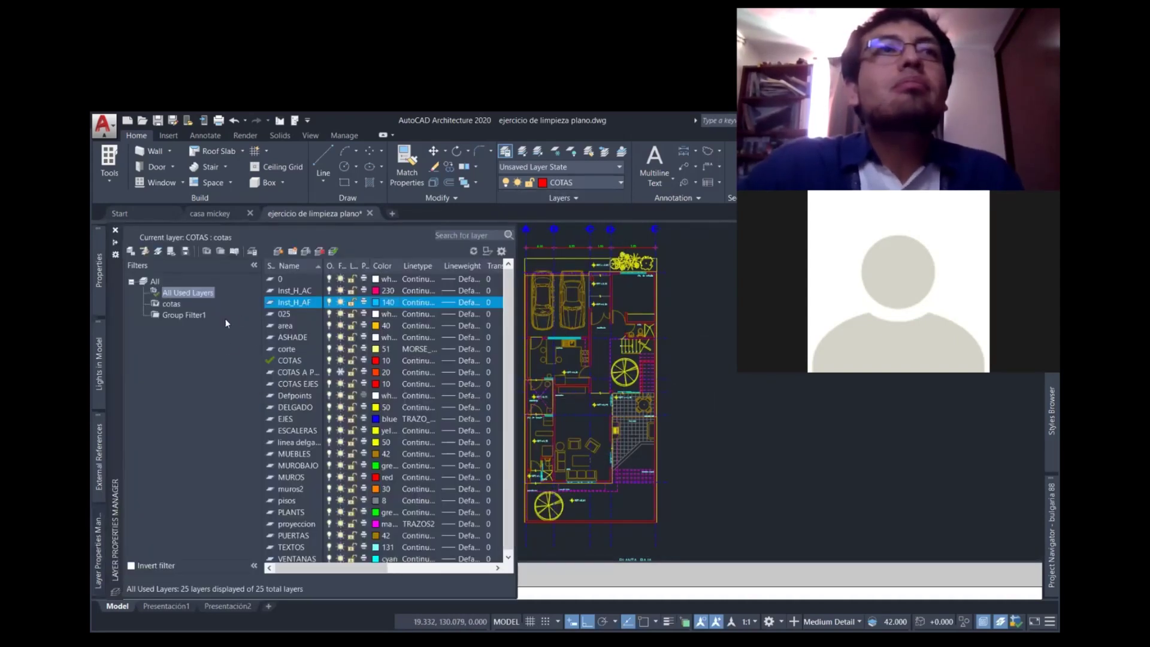
- Create a new properties filter named 'Instalación hidráulica' in an enlarged filter window
left_click(206, 251)
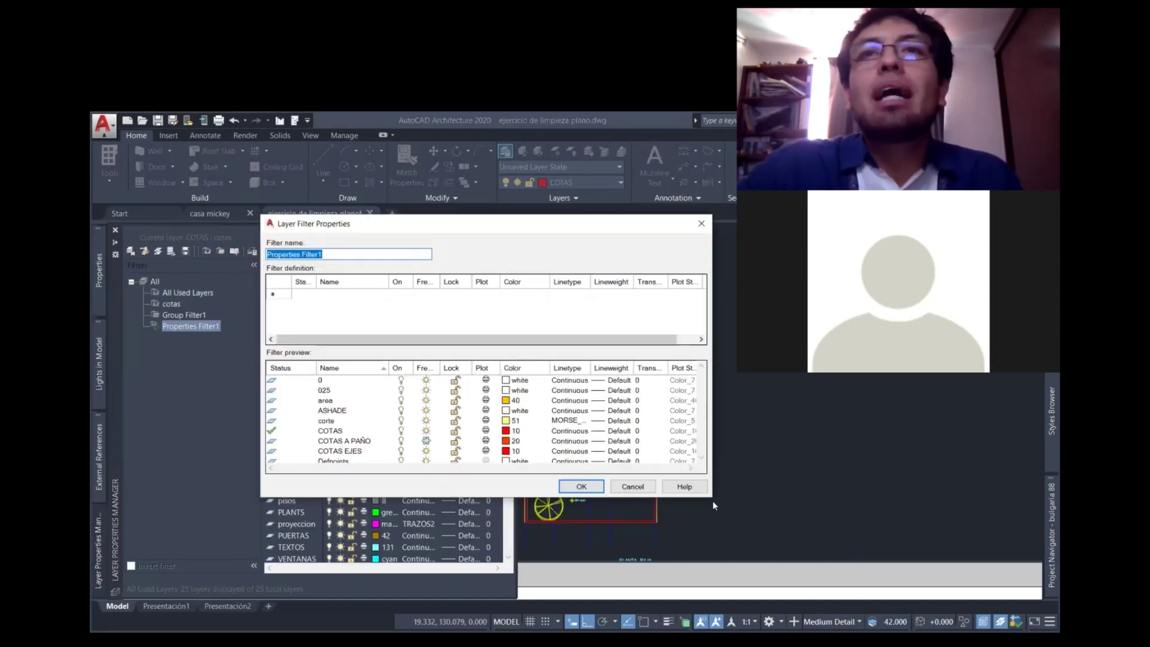
left_click_drag(710, 498, 918, 515)
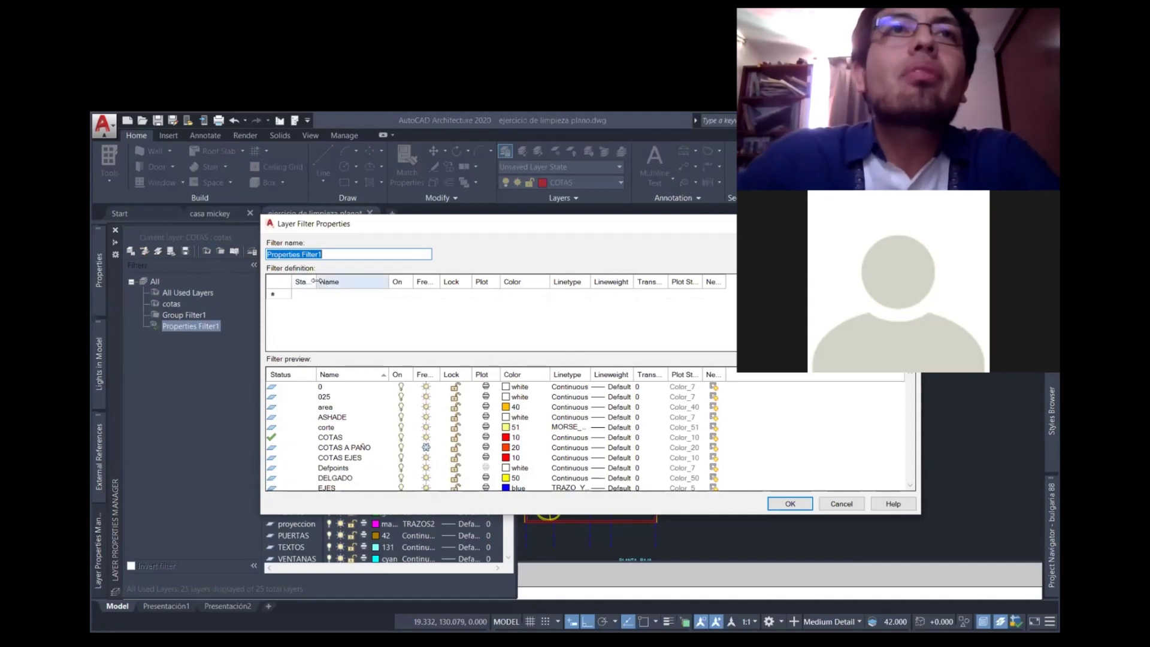
left_click_drag(316, 280, 359, 281)
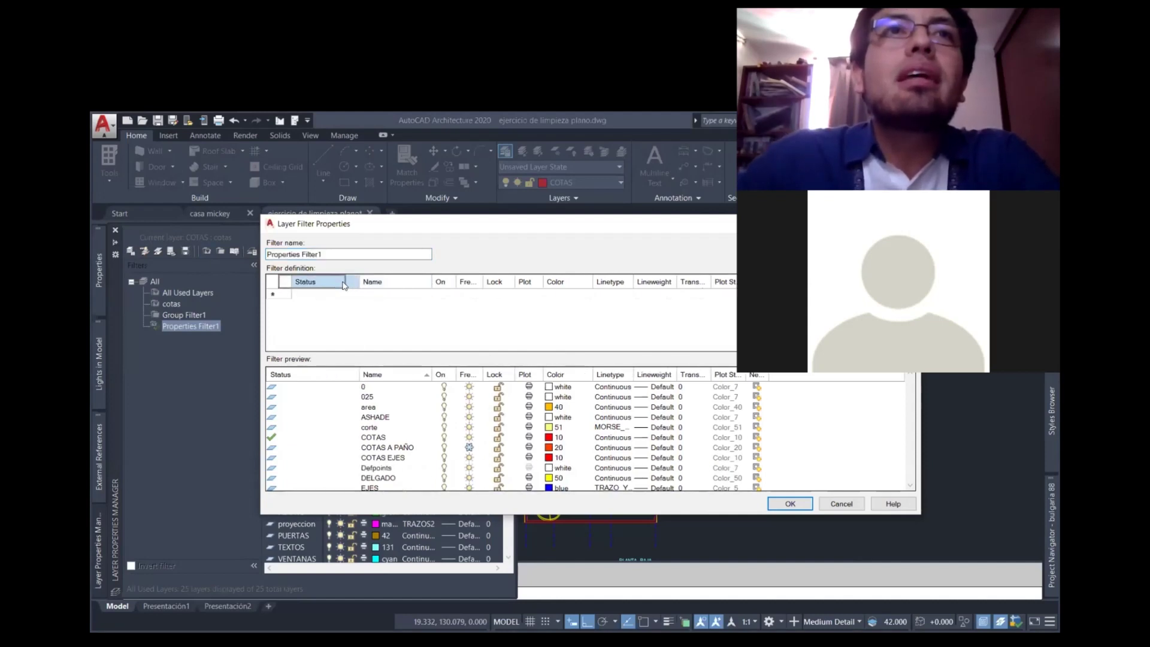
left_click_drag(358, 281, 331, 282)
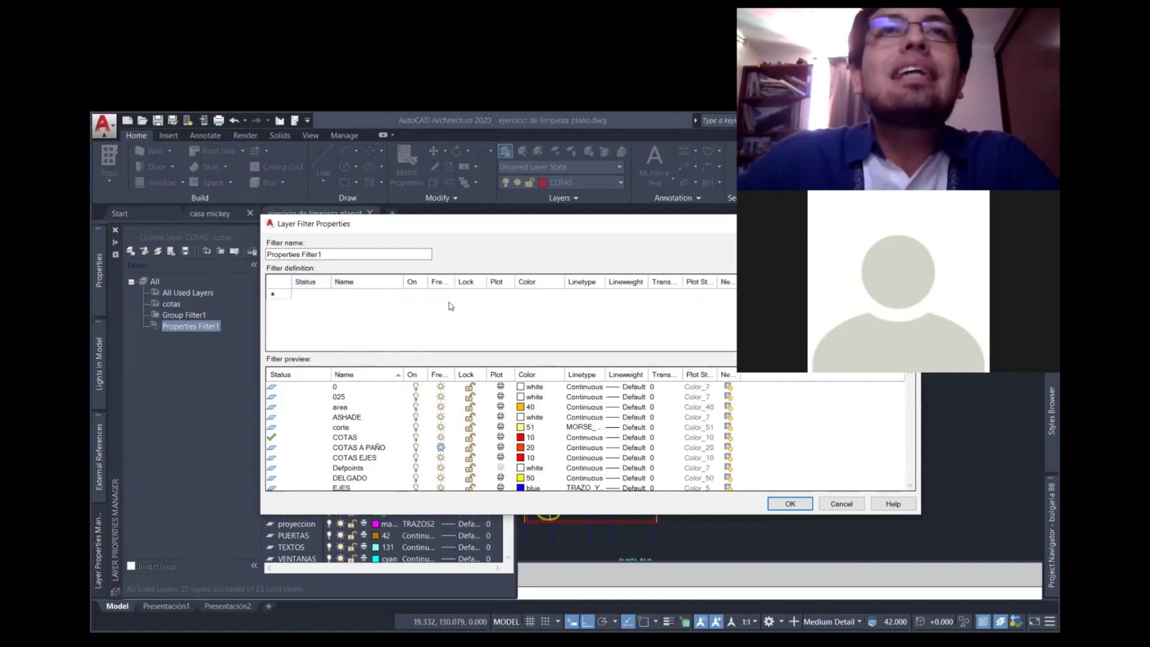
left_click(195, 258)
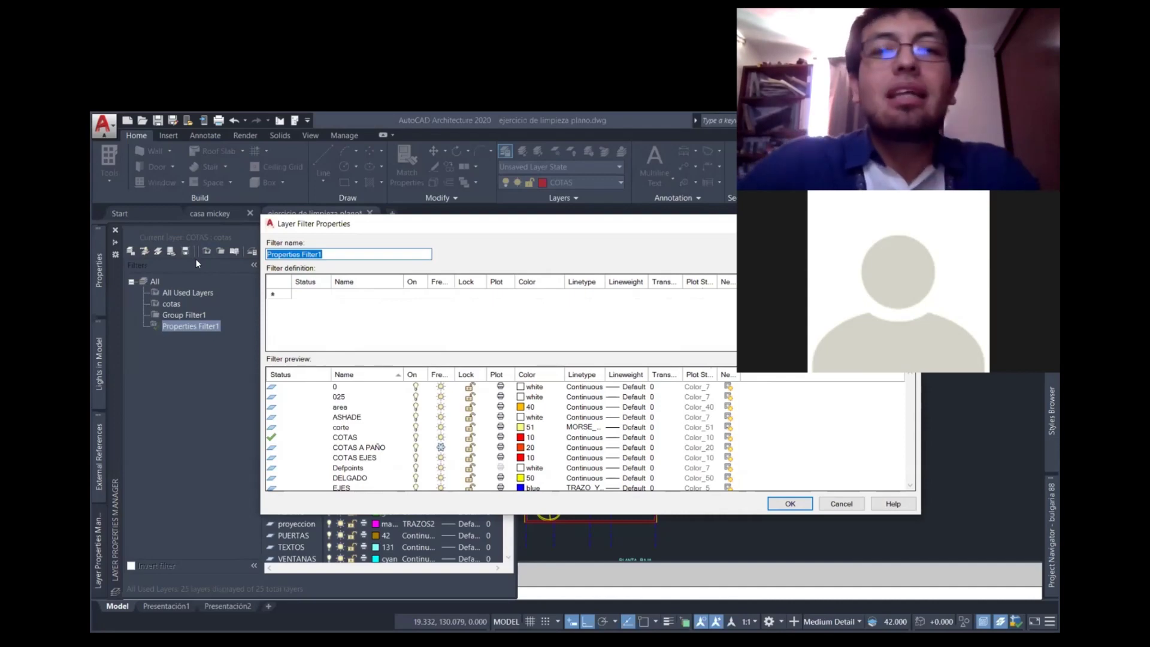
type("Instalación hidráulica")
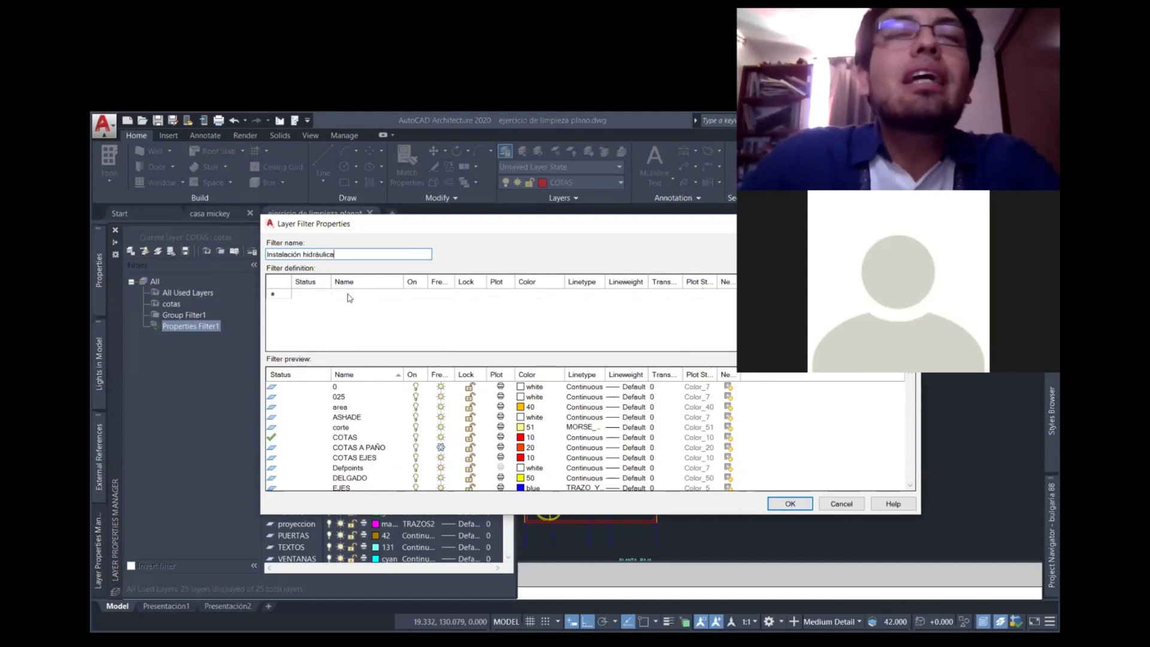
- Add a Name criterion to the filter, testing ins* before settling on *
left_click(350, 296)
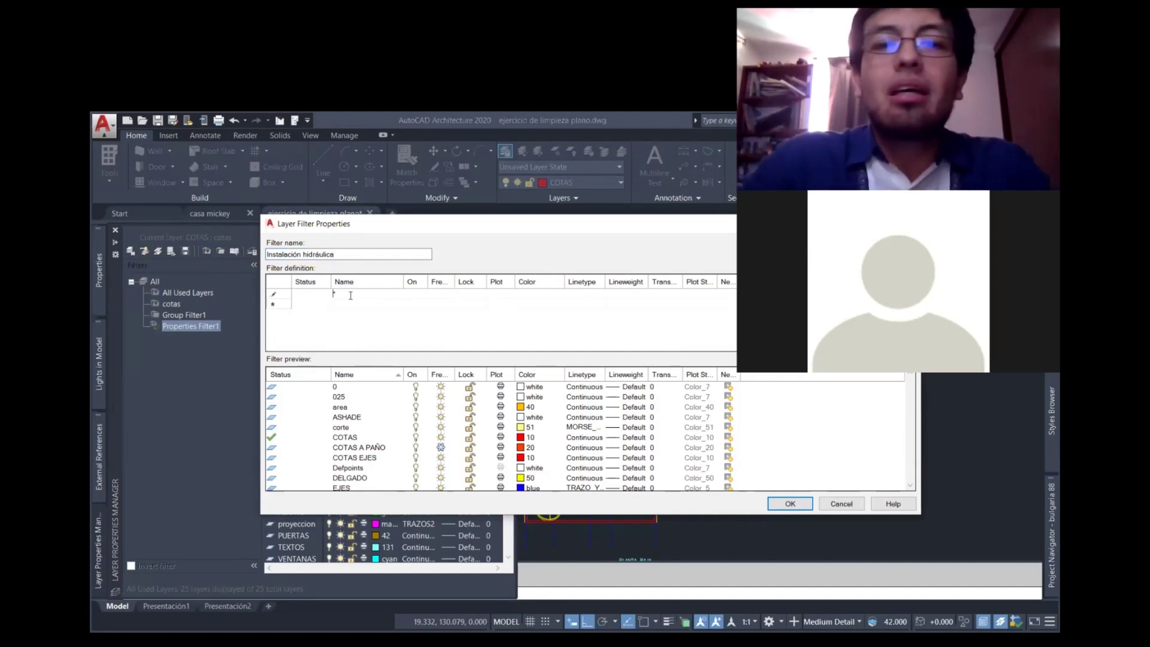
type("ins")
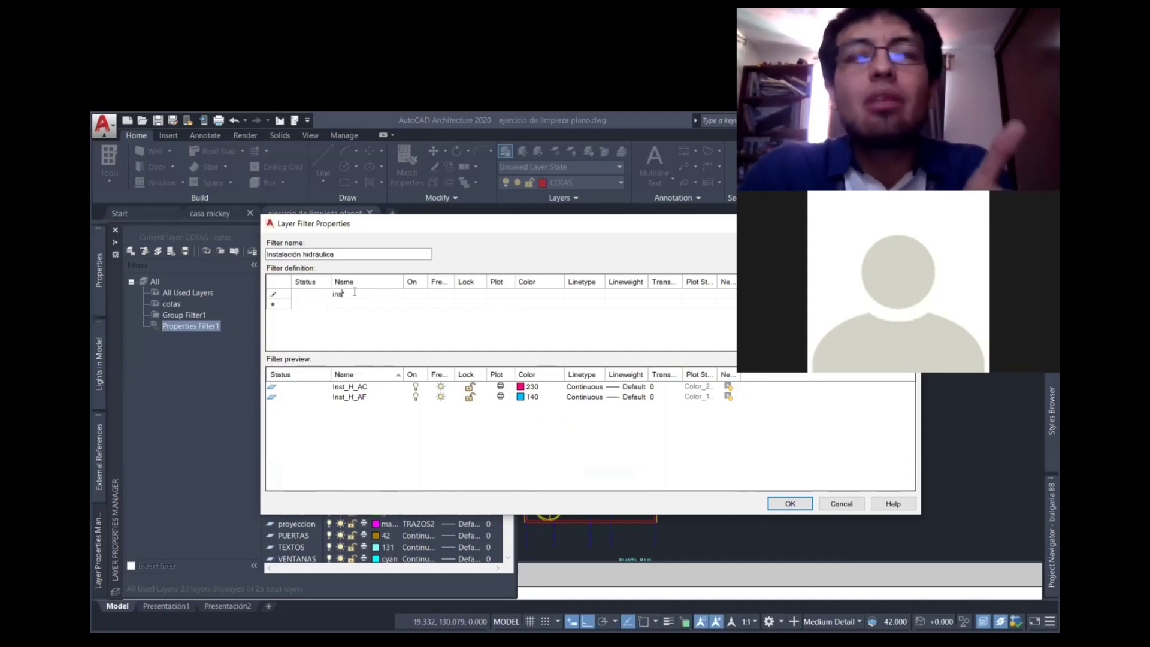
key("BackSpace")
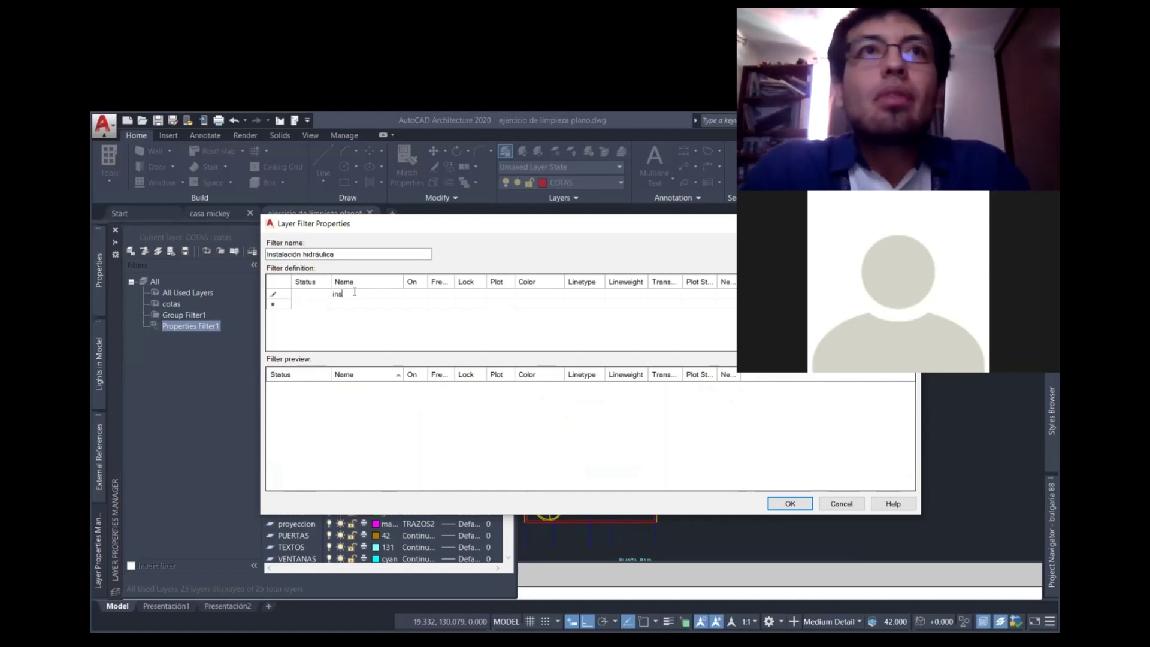
type("*")
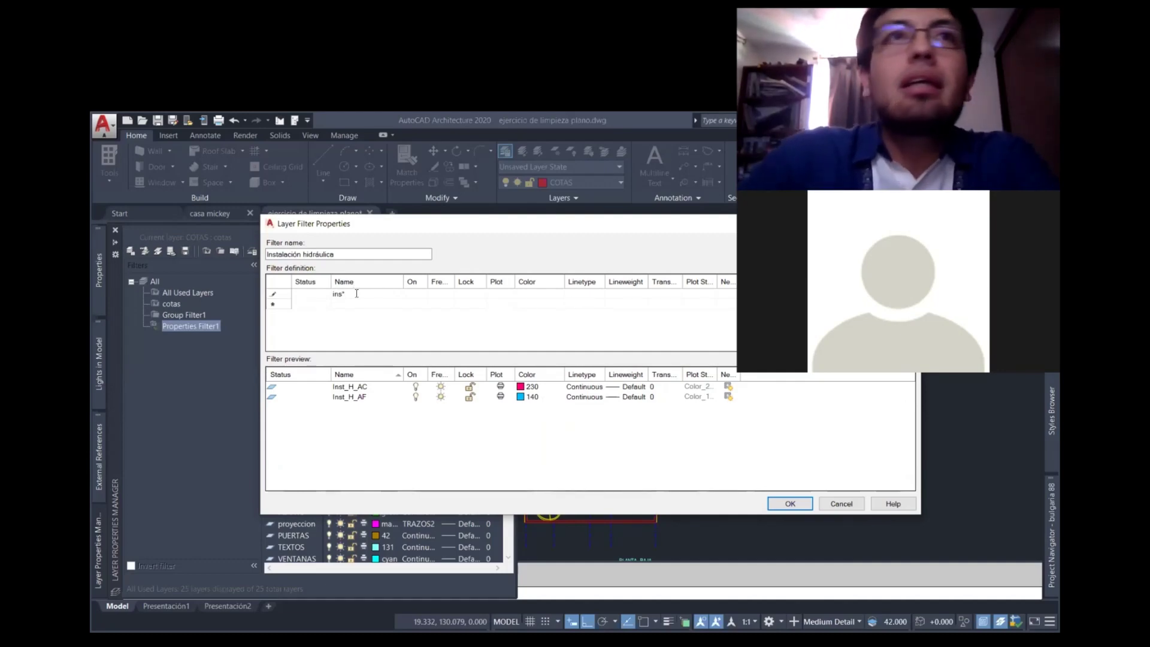
key("BackSpace")
key("BackSpace")
key("BackSpace")
key("BackSpace")
type("*")
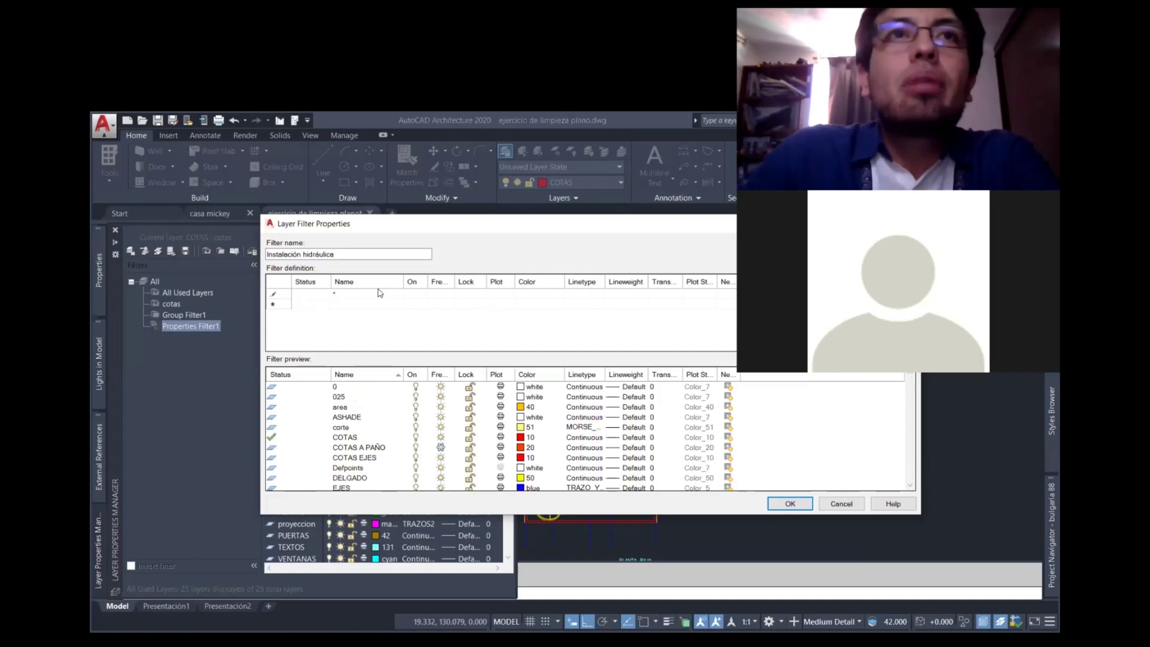
left_click(592, 293)
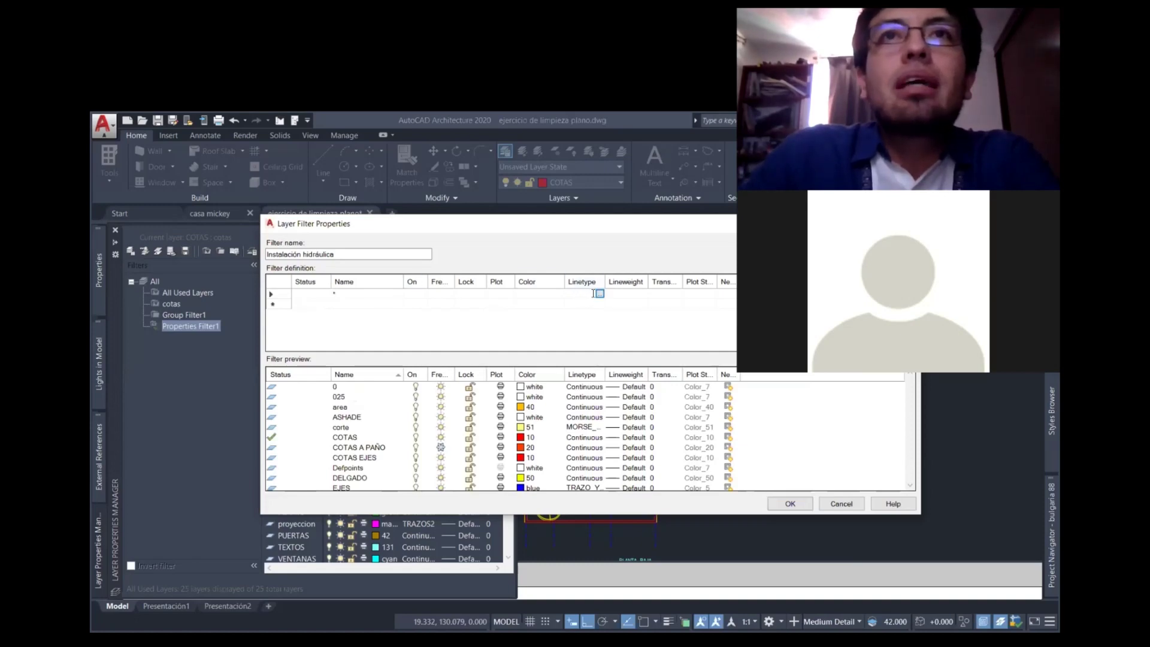
left_click(599, 294)
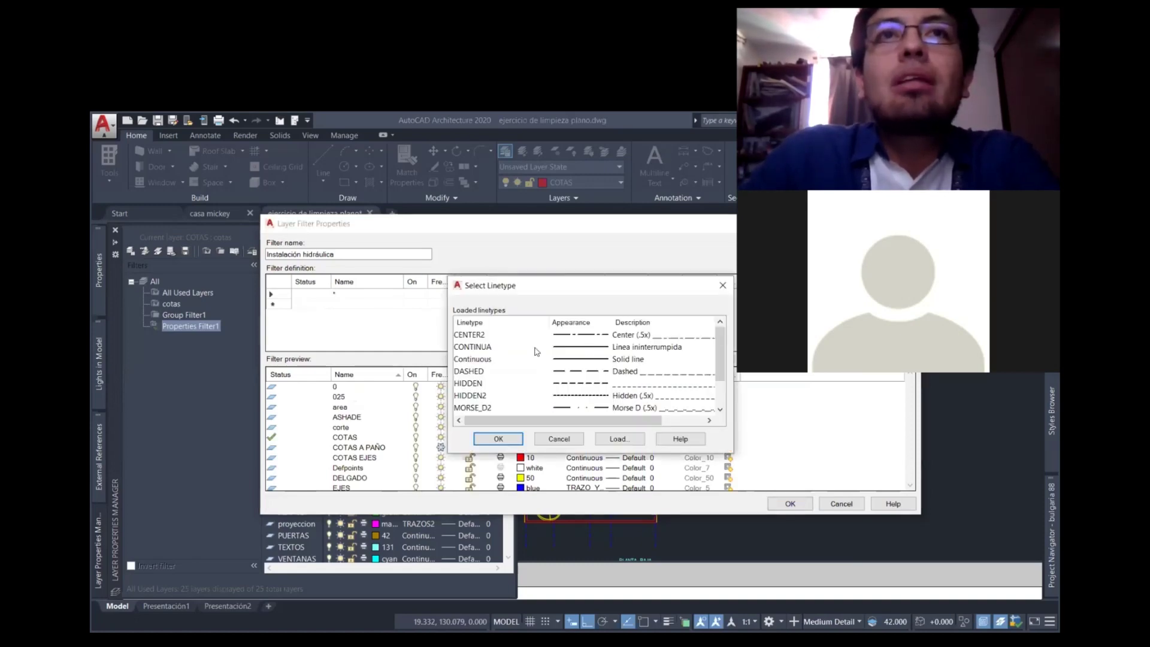
left_click(499, 439)
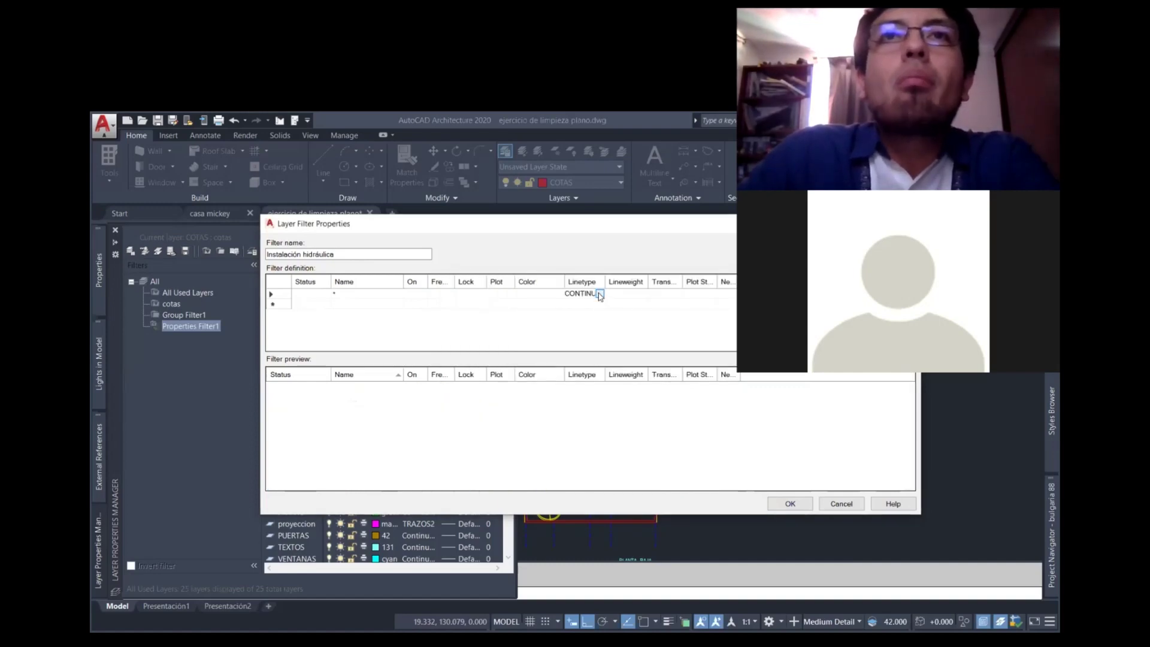
left_click(599, 294)
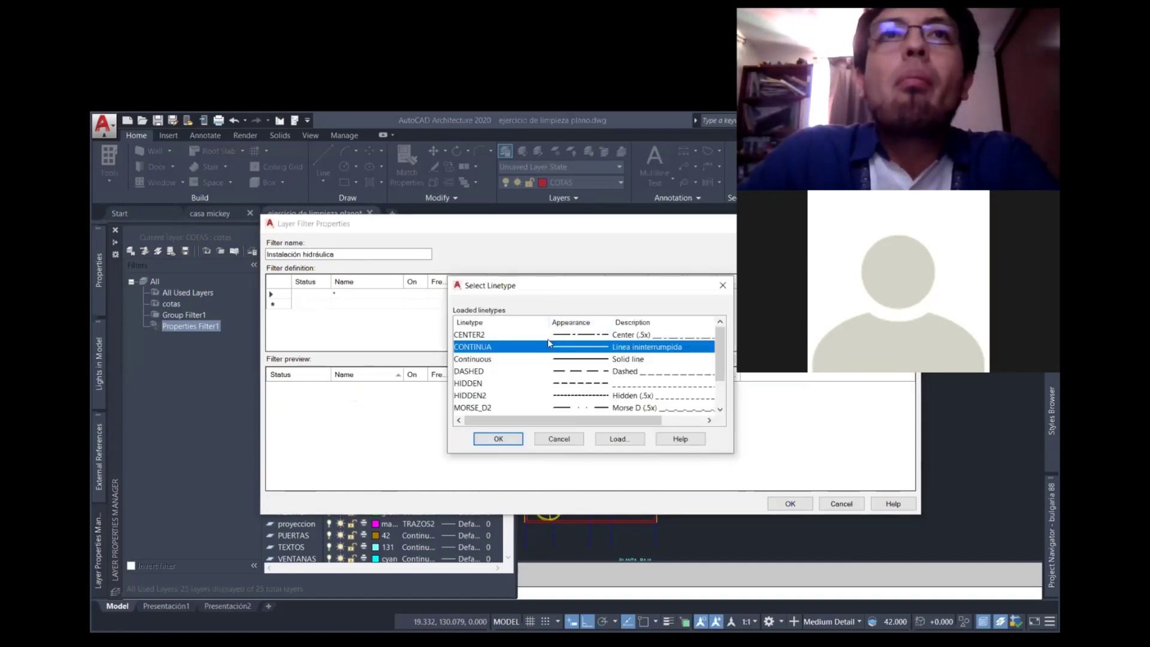
left_click(495, 360)
left_click(499, 441)
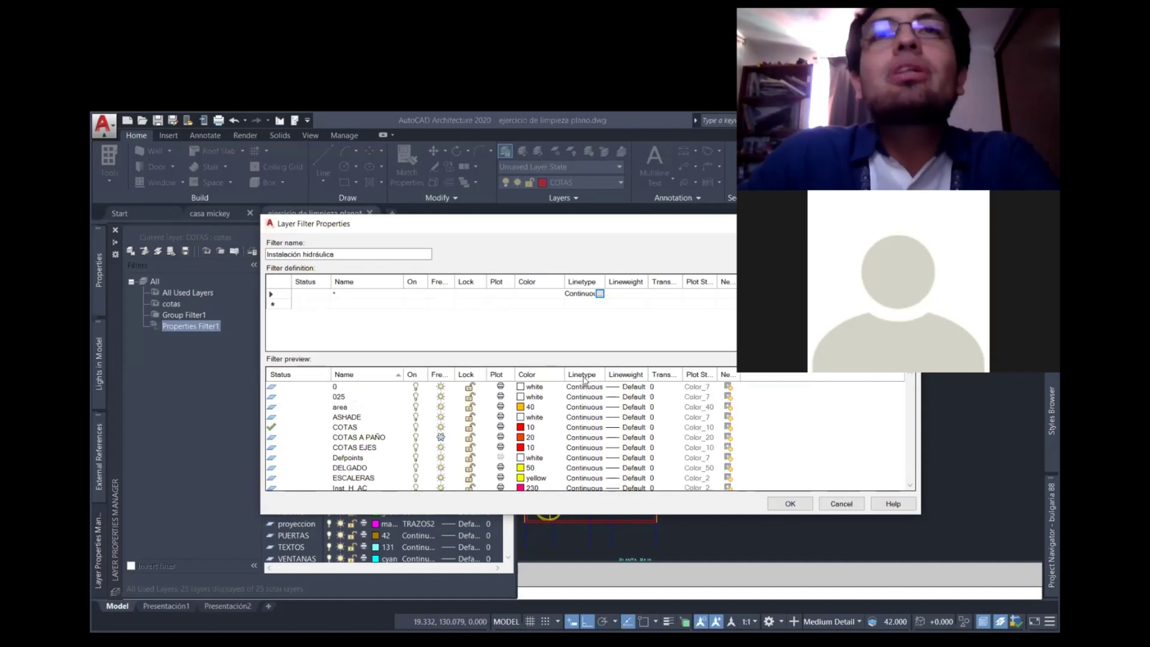
left_click(528, 296)
left_click(581, 298)
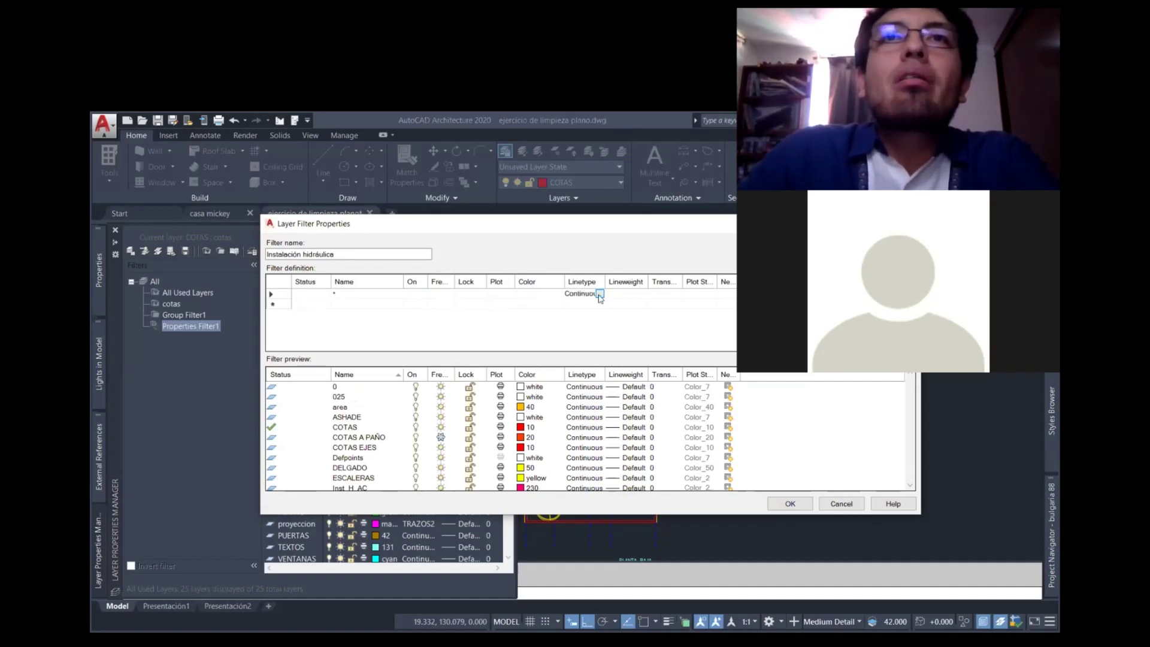
left_click(599, 295)
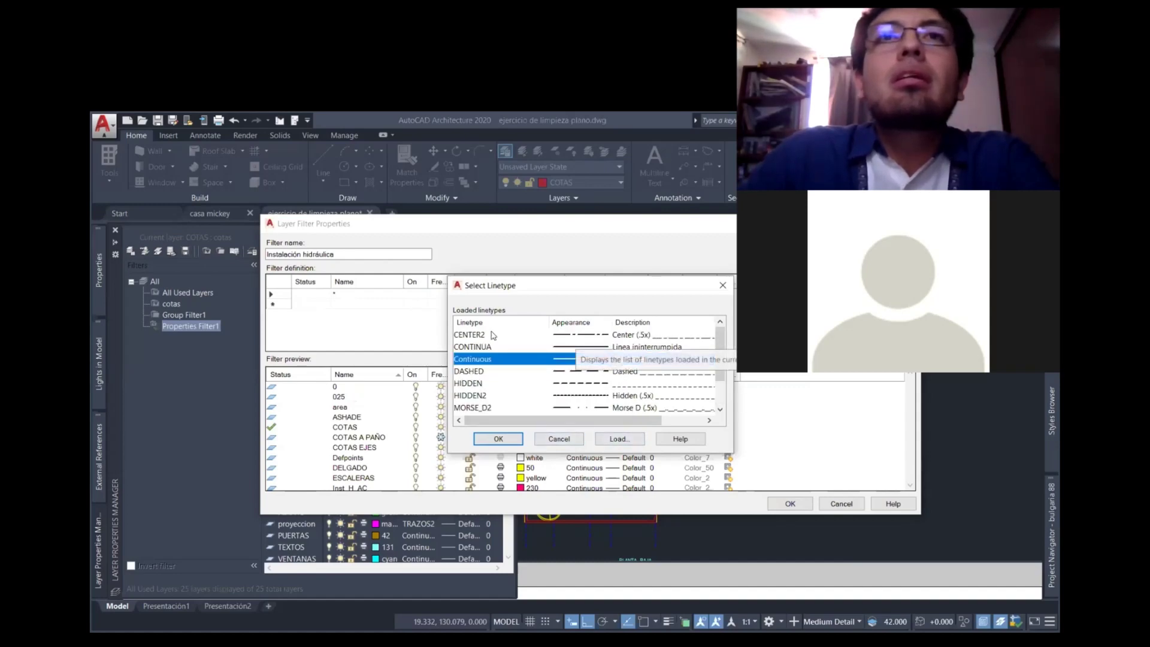
left_click(558, 438)
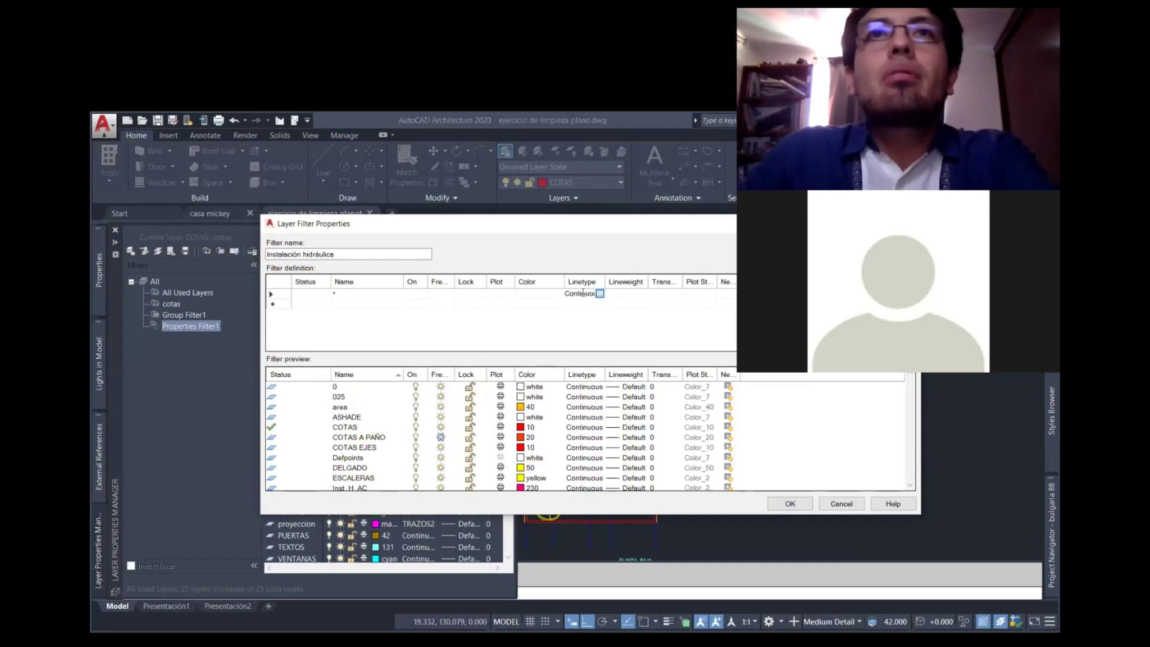
double_click(584, 293)
key("BackSpace")
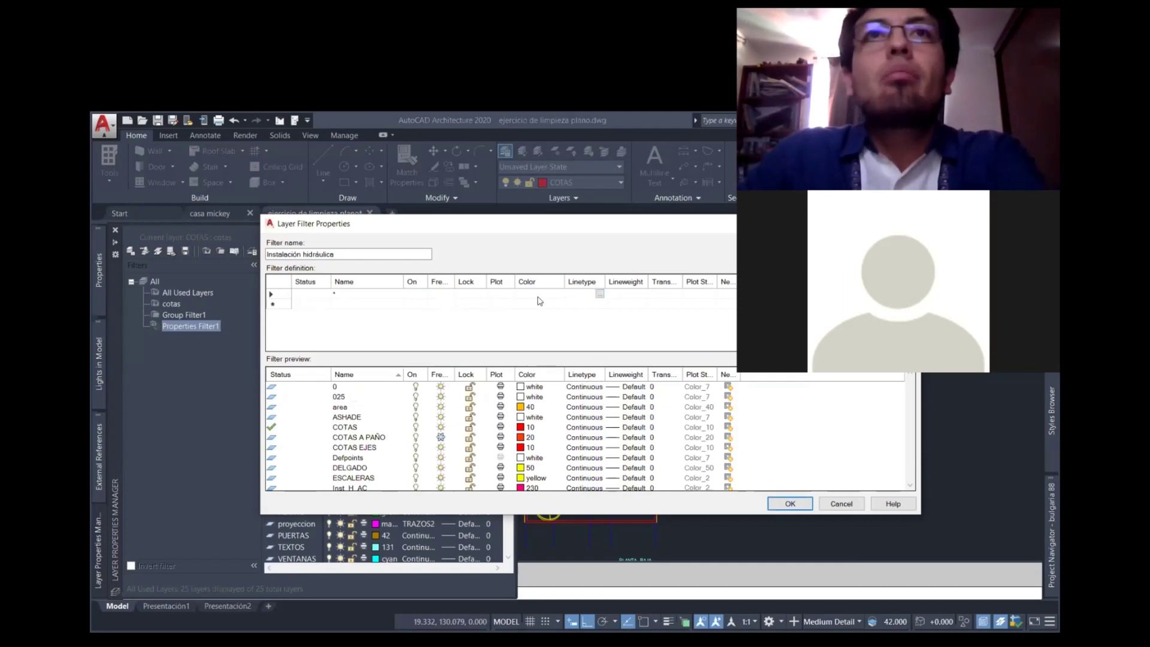
left_click(538, 296)
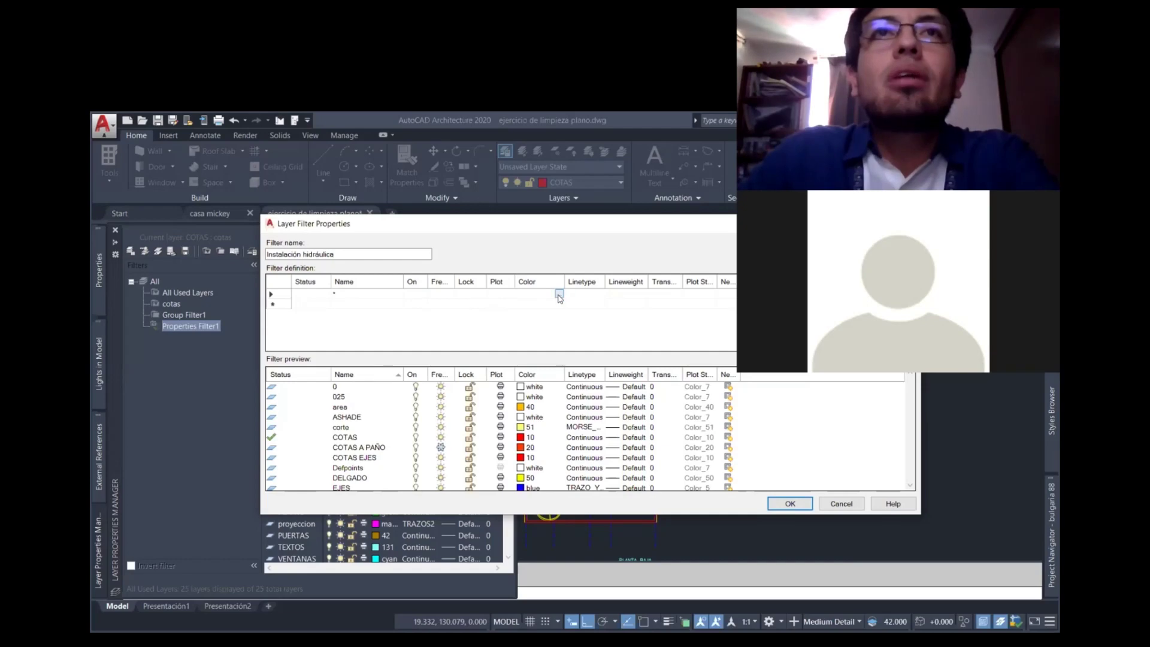
left_click(558, 294)
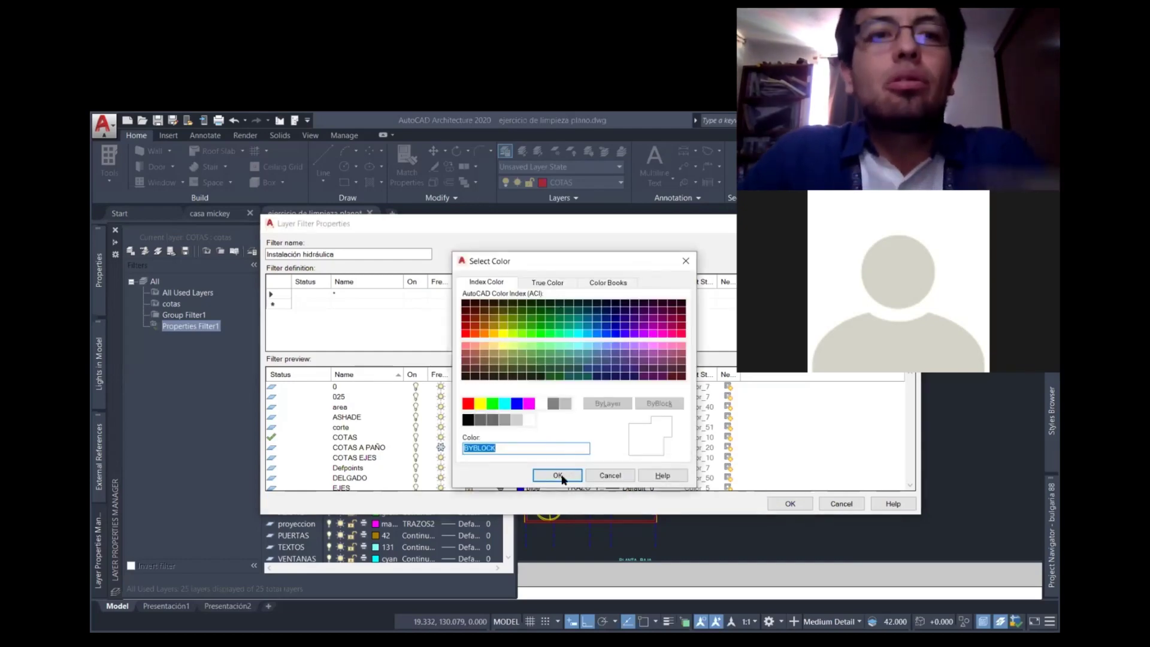
type("42")
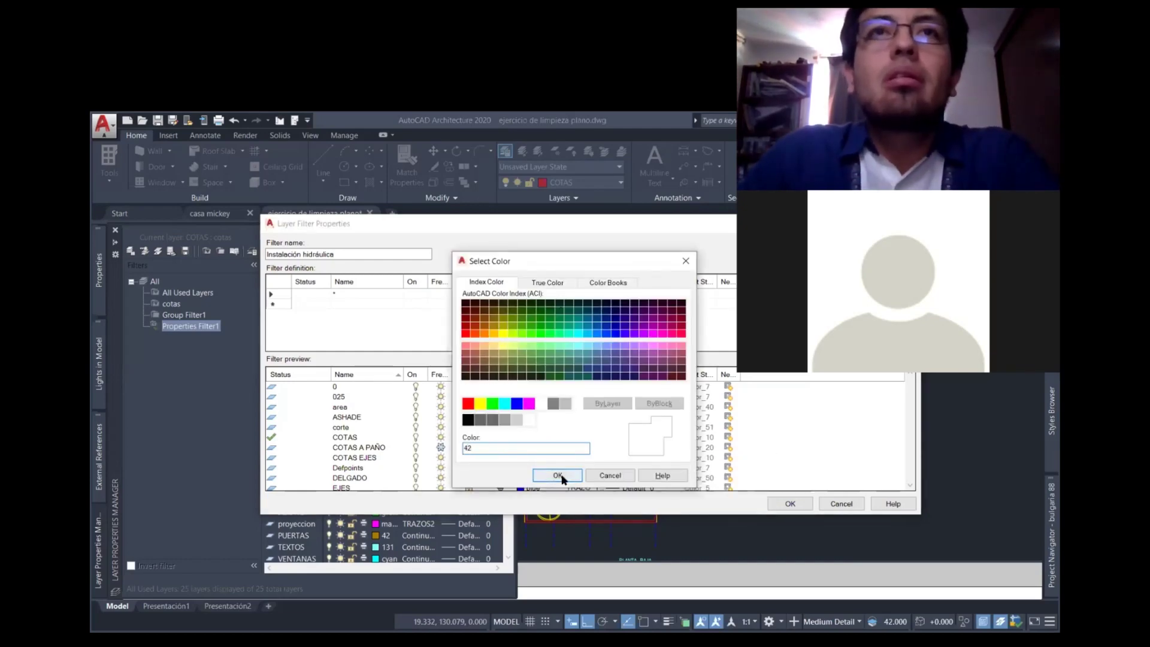
left_click(557, 475)
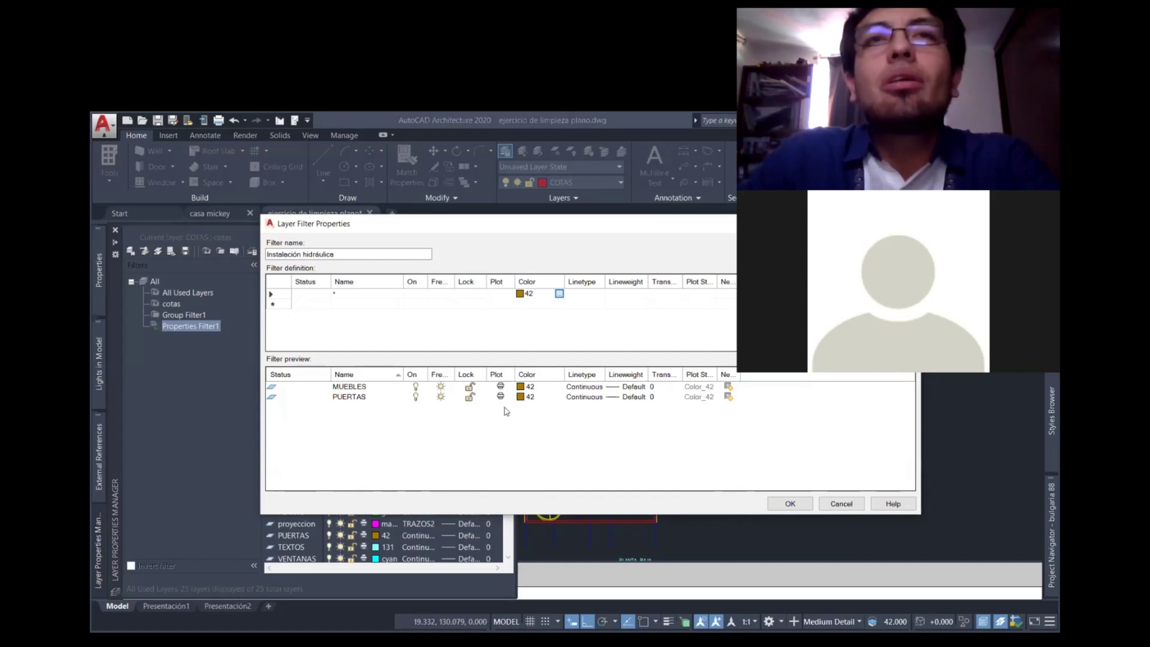
left_click(545, 320)
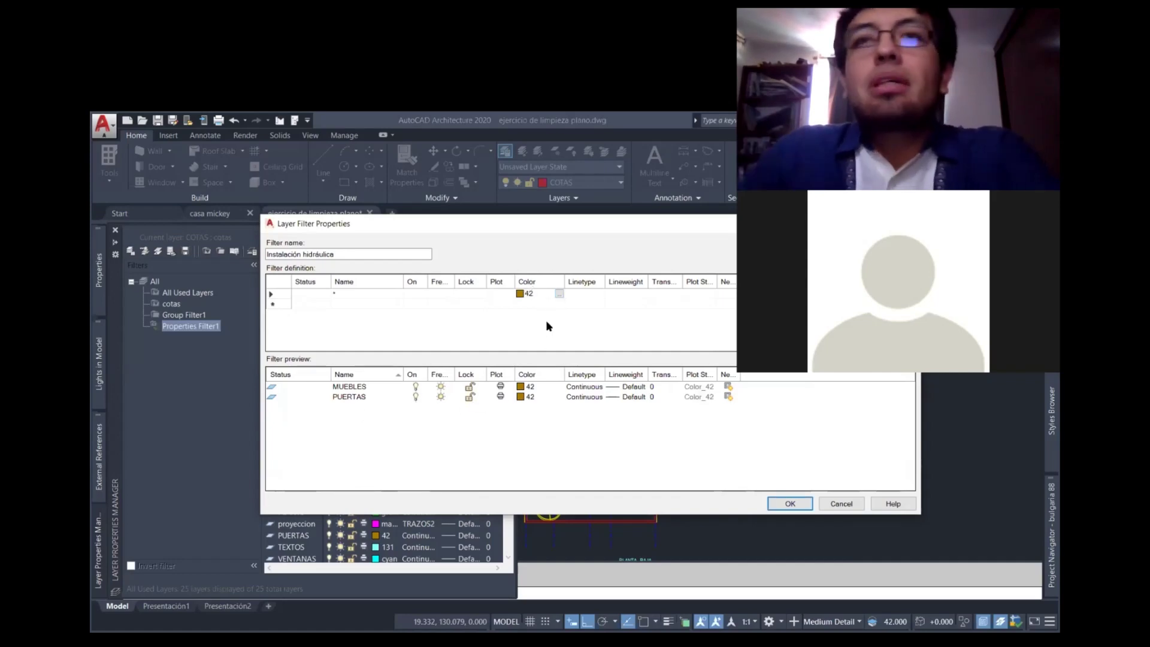
left_click(537, 291)
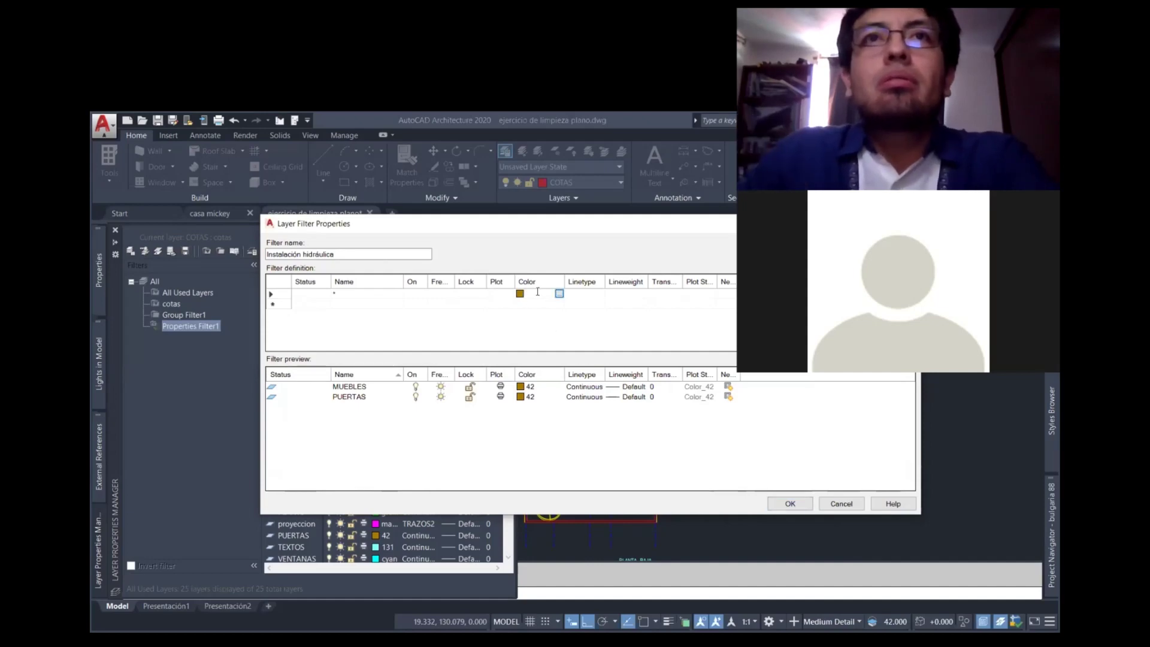
left_click(499, 294)
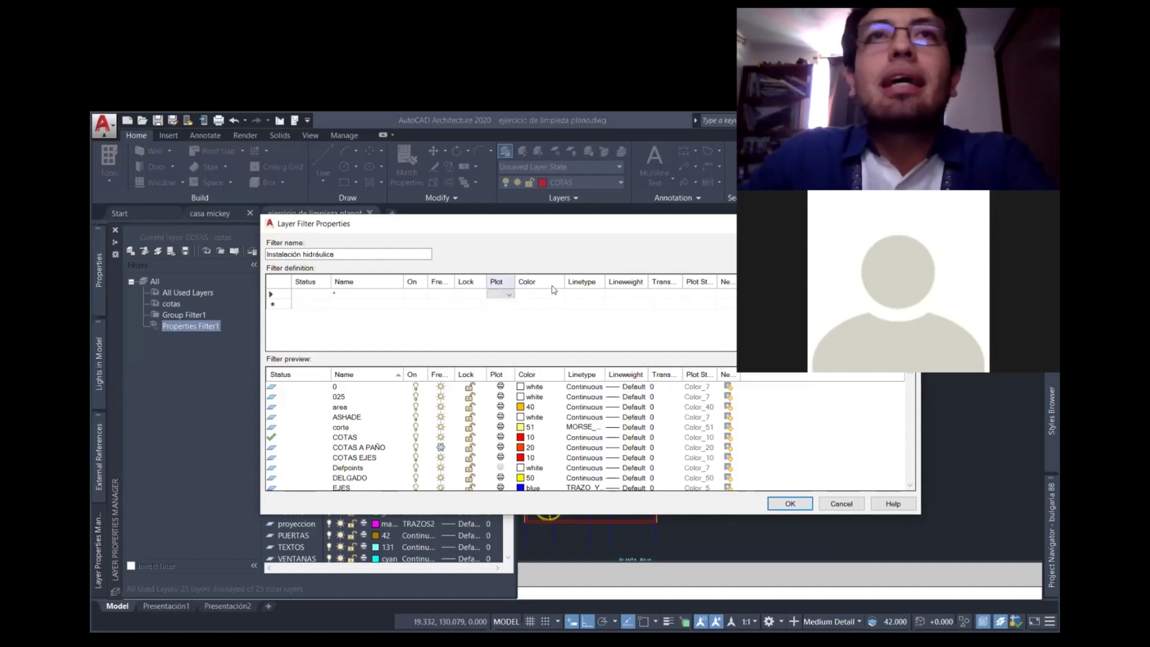
left_click(363, 294)
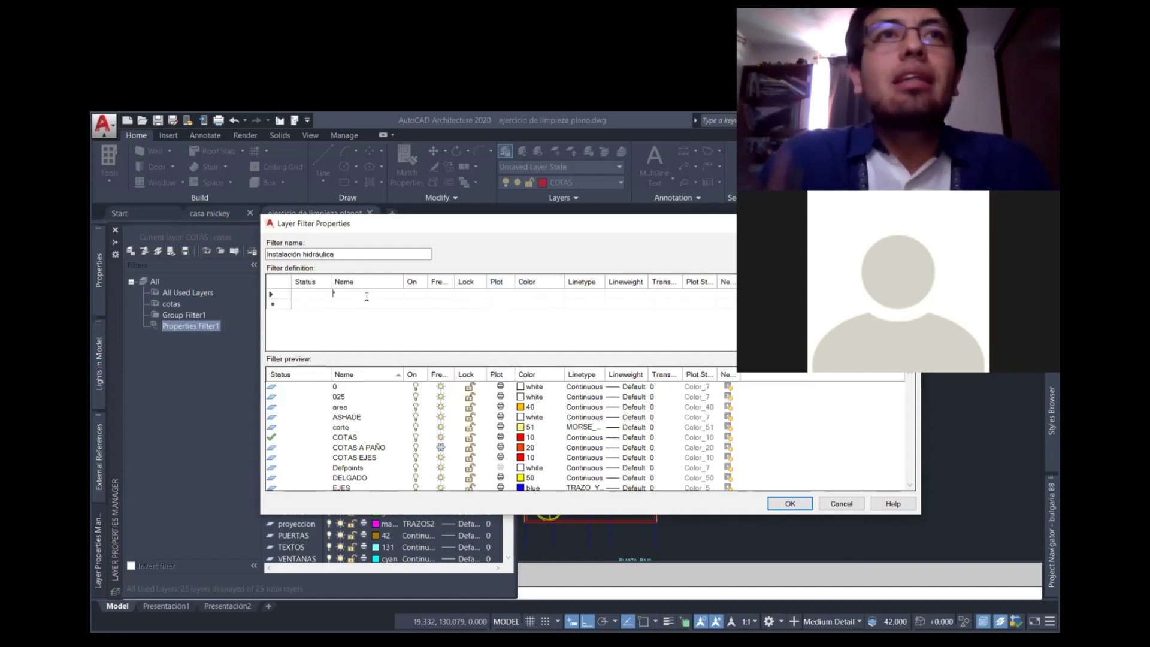
- Set the Instalación hidráulica name rule to inst* and save the filter
type("inst*")
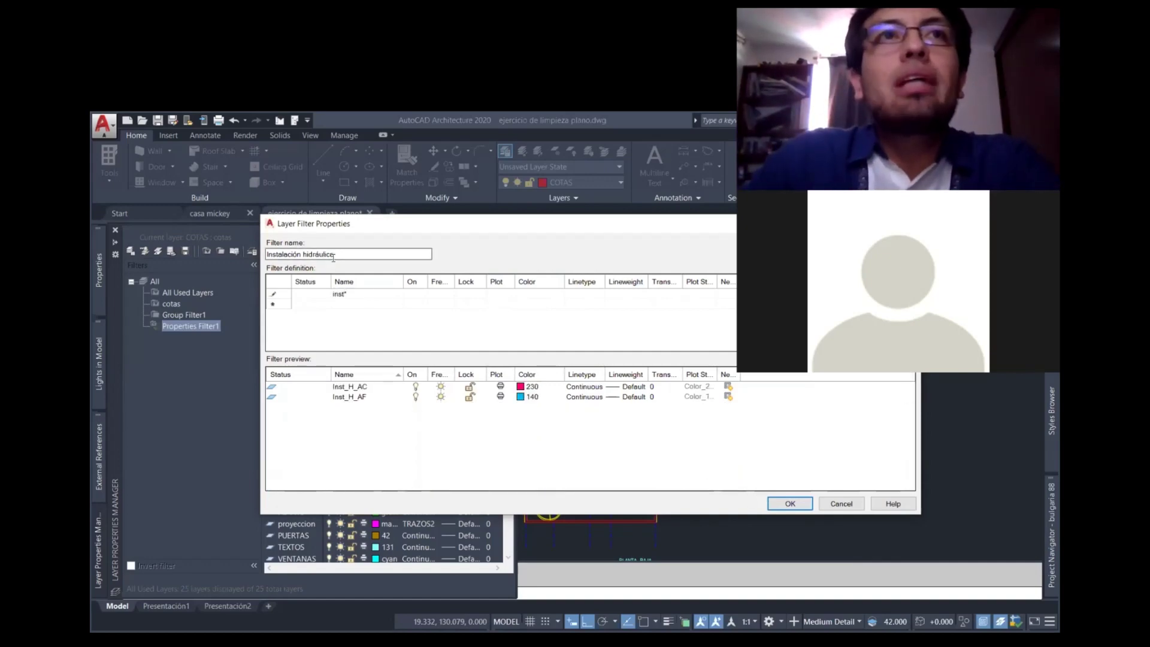
left_click(790, 503)
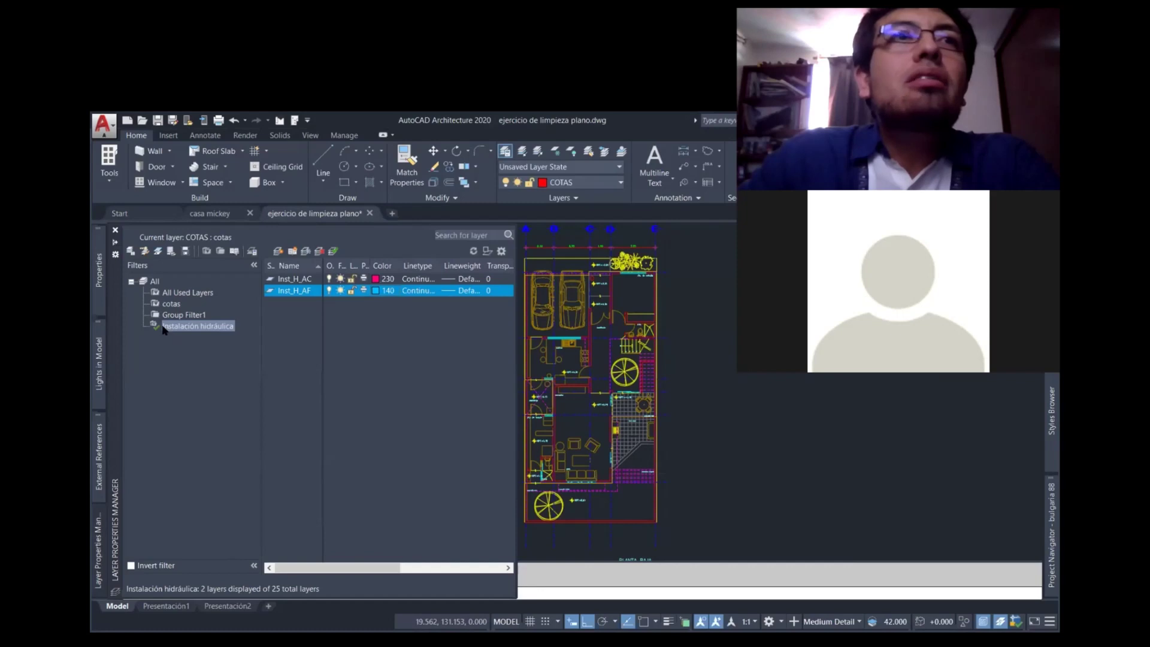
double_click(155, 327)
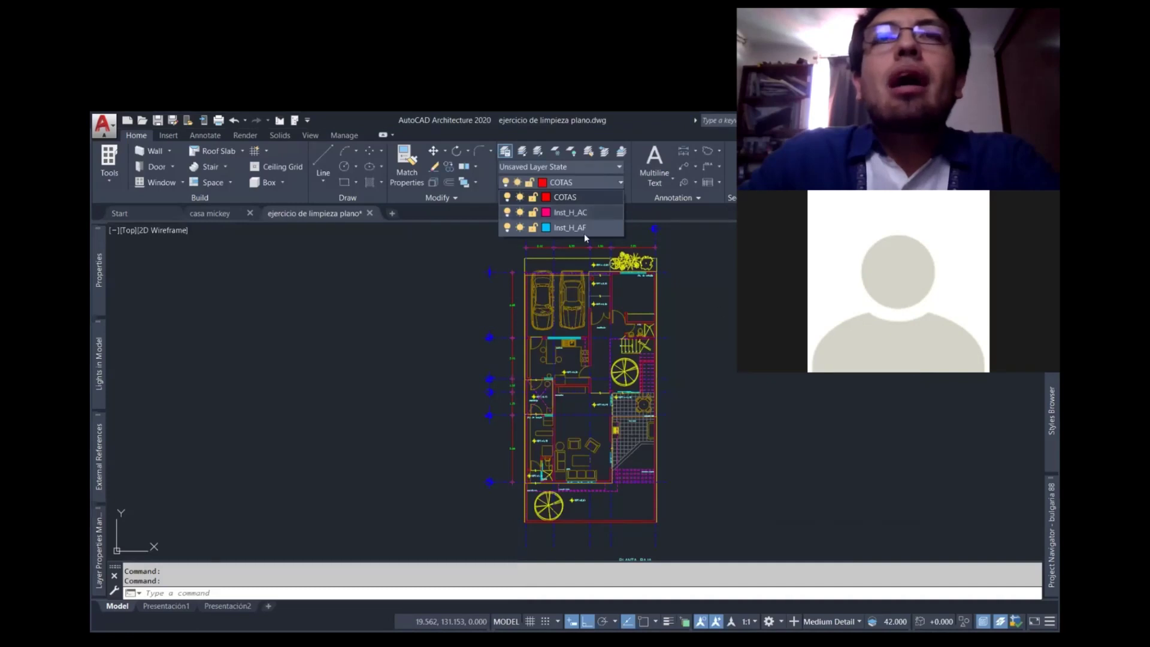
- Make Inst_H_AC current from the ribbon Layer list and show all used layers
left_click(605, 214)
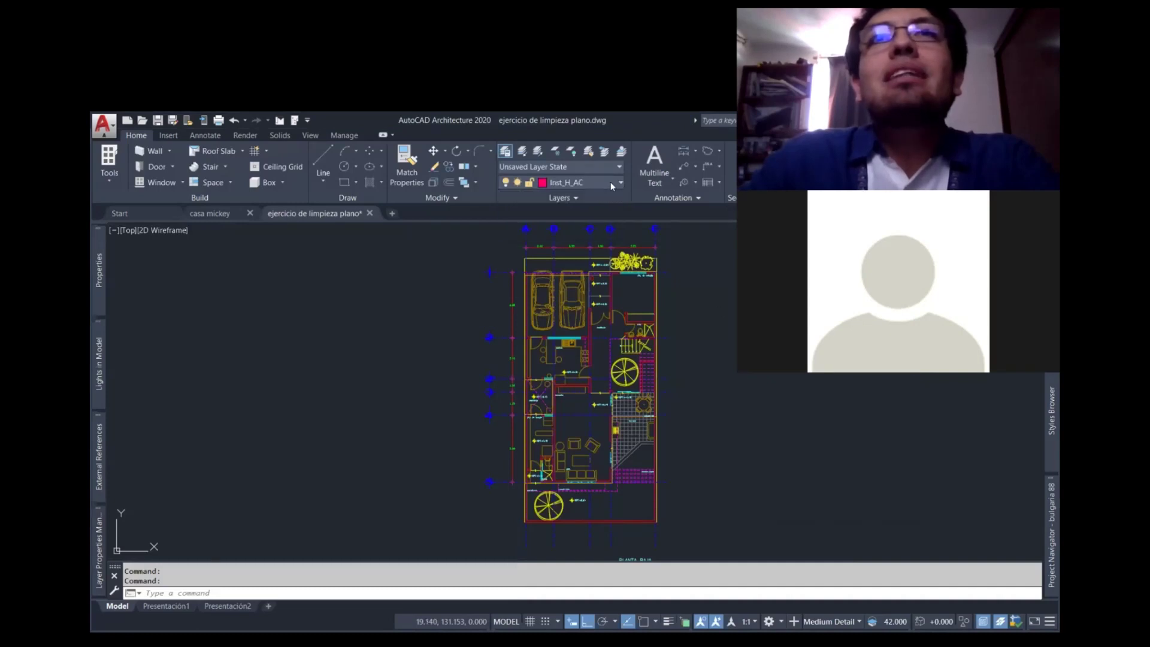
left_click(609, 181)
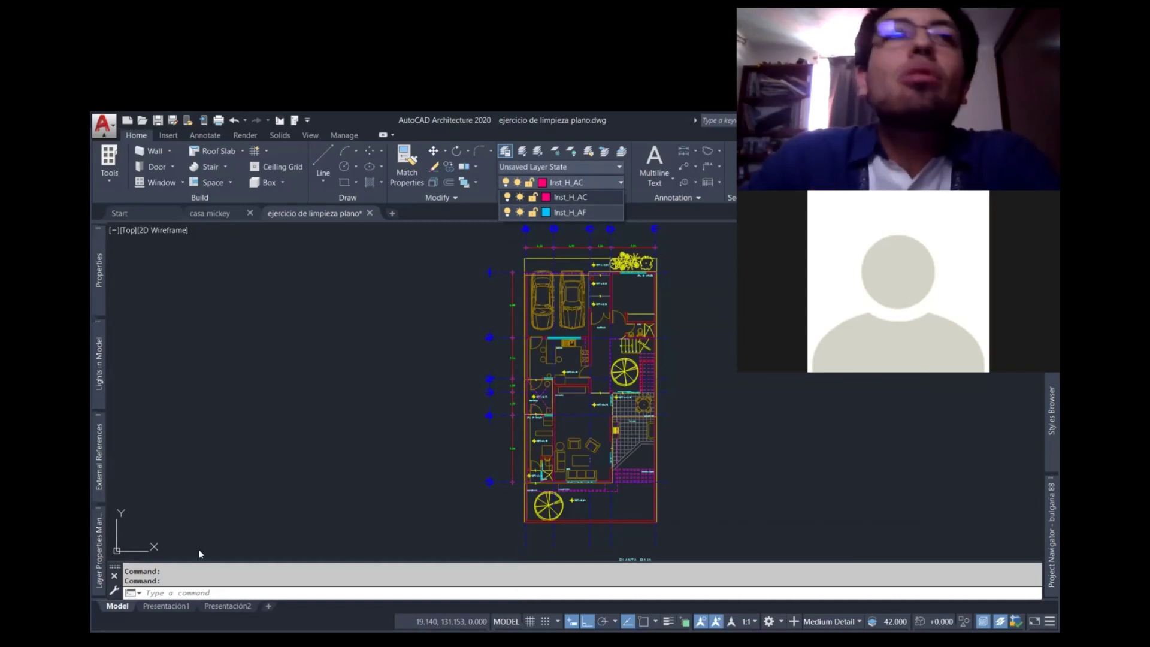
left_click(420, 421)
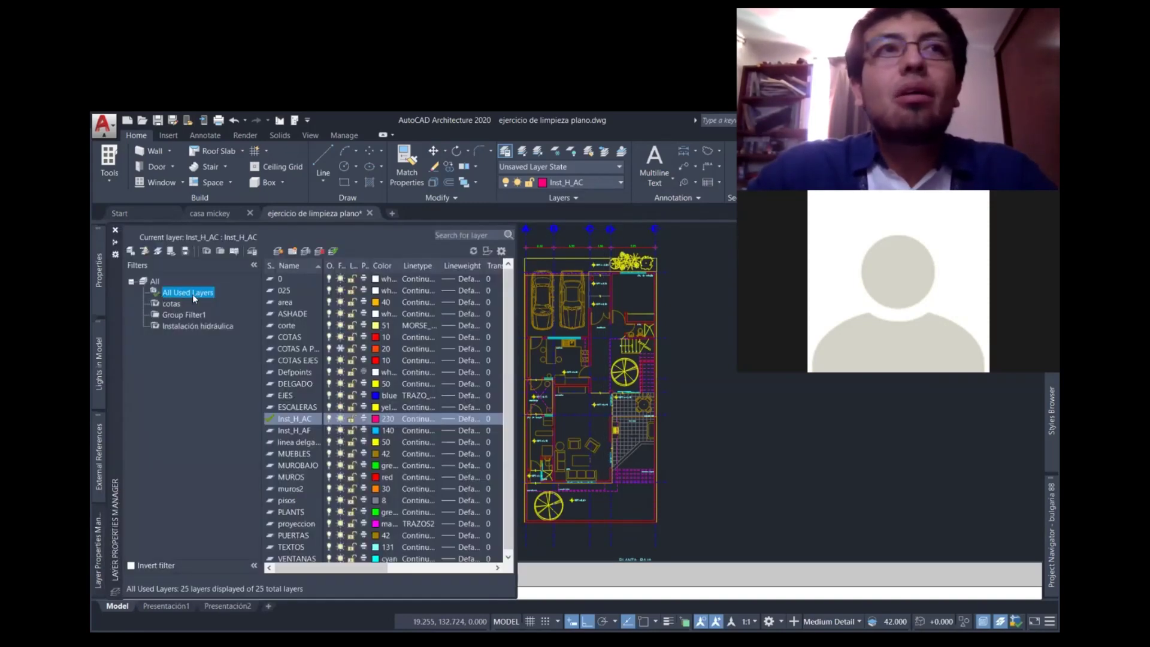
left_click(612, 179)
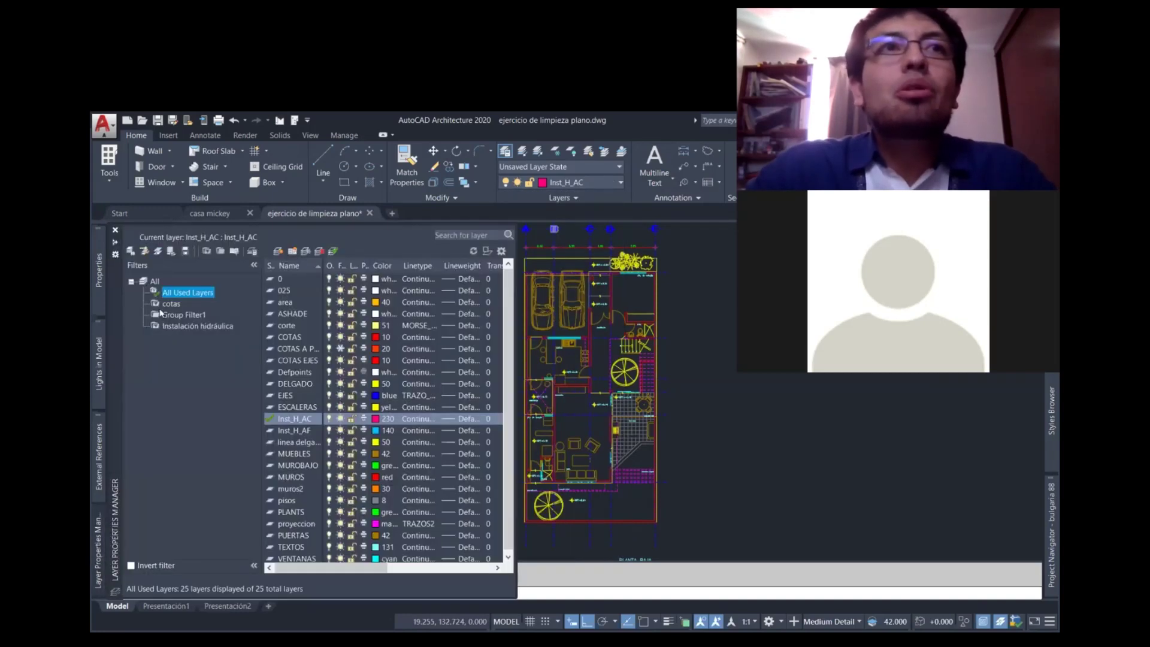
- Switch to the cotas filter, set COTAS current, then view Group Filter1's six layers
left_click(160, 304)
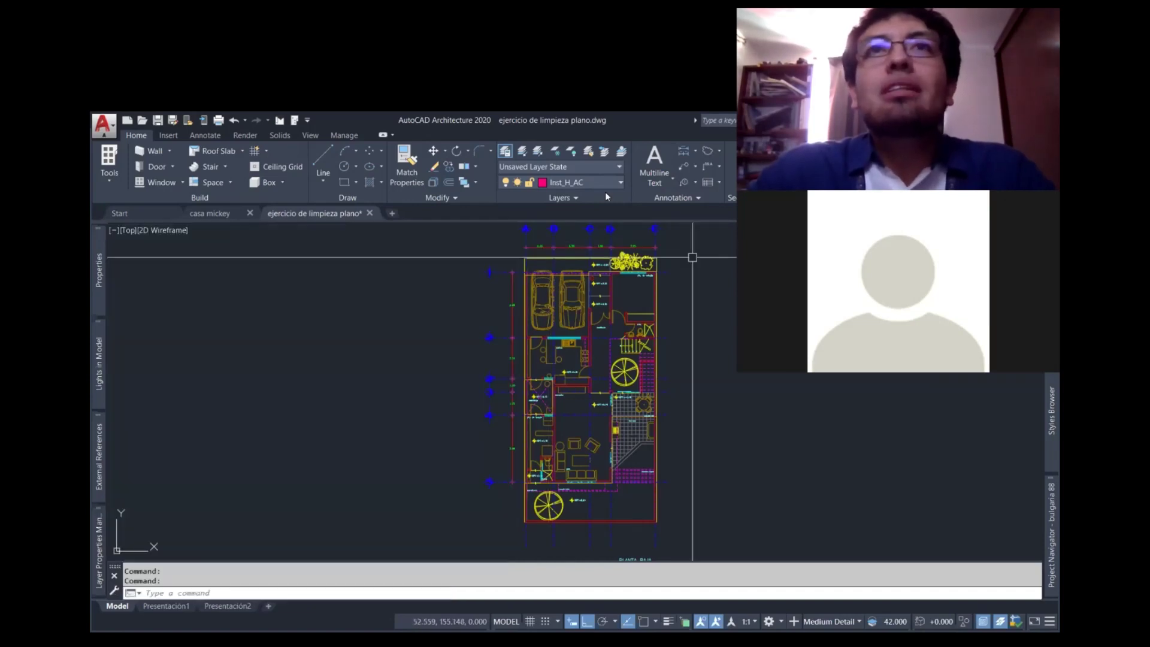
left_click(598, 182)
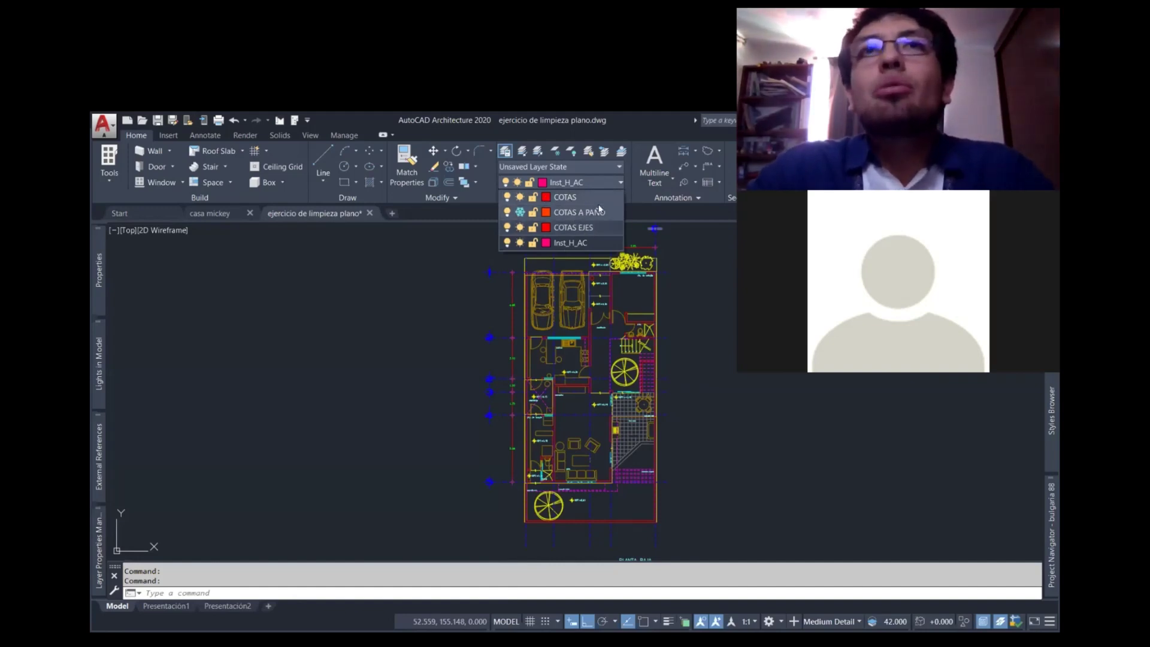
left_click(575, 197)
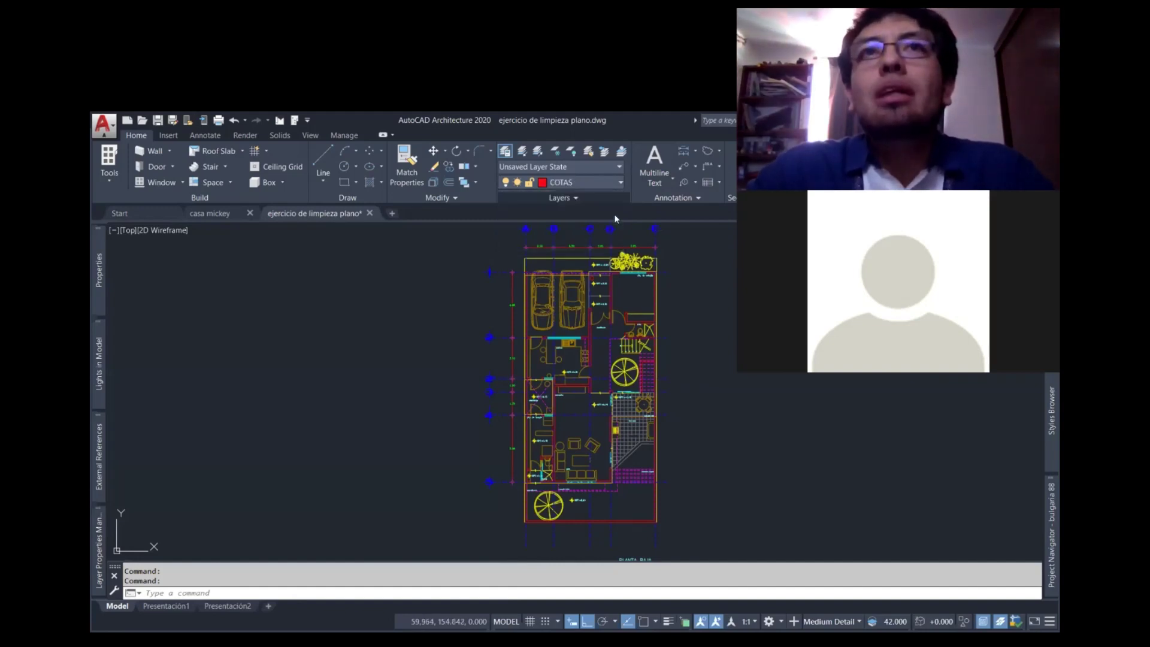
left_click(587, 182)
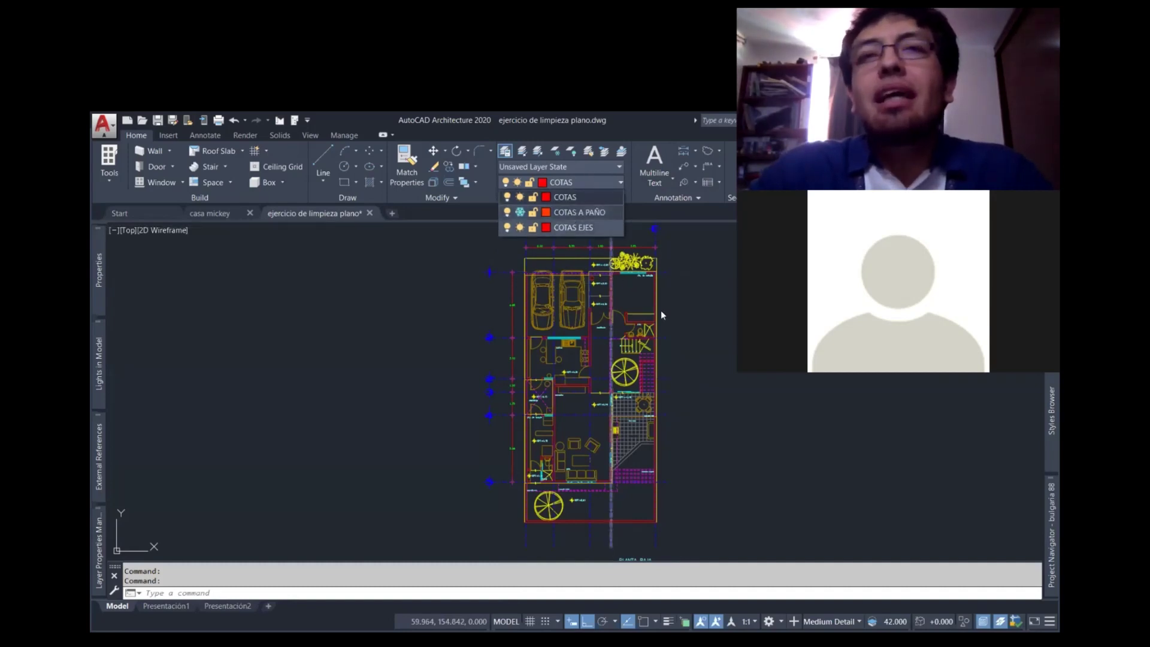
left_click(711, 330)
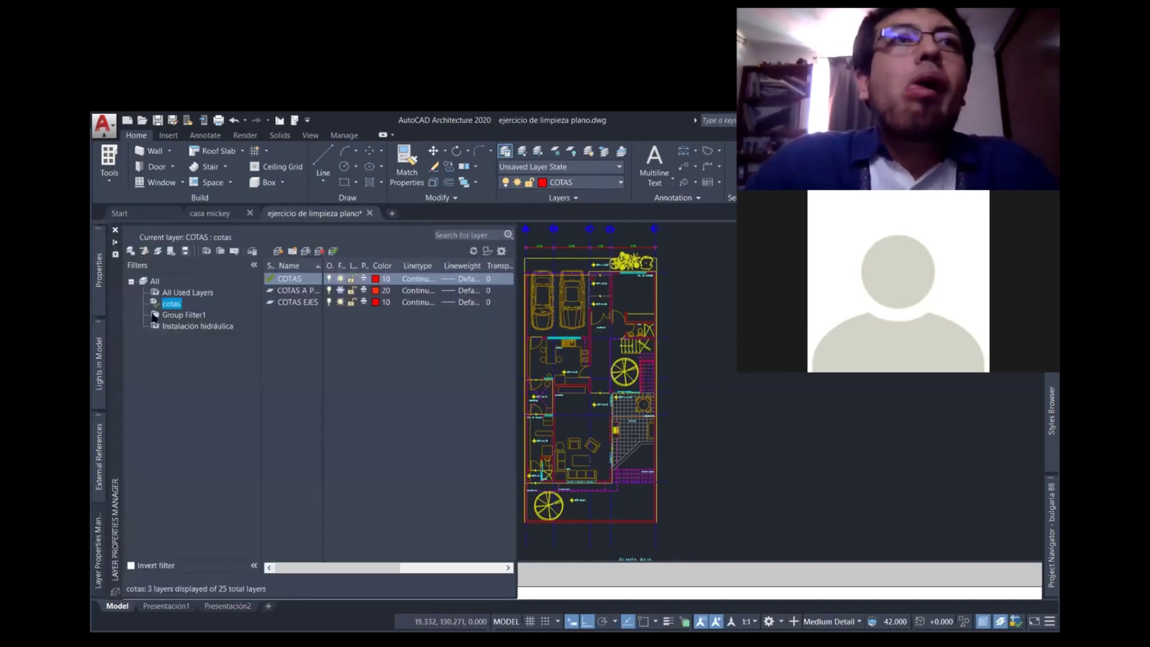
left_click(154, 316)
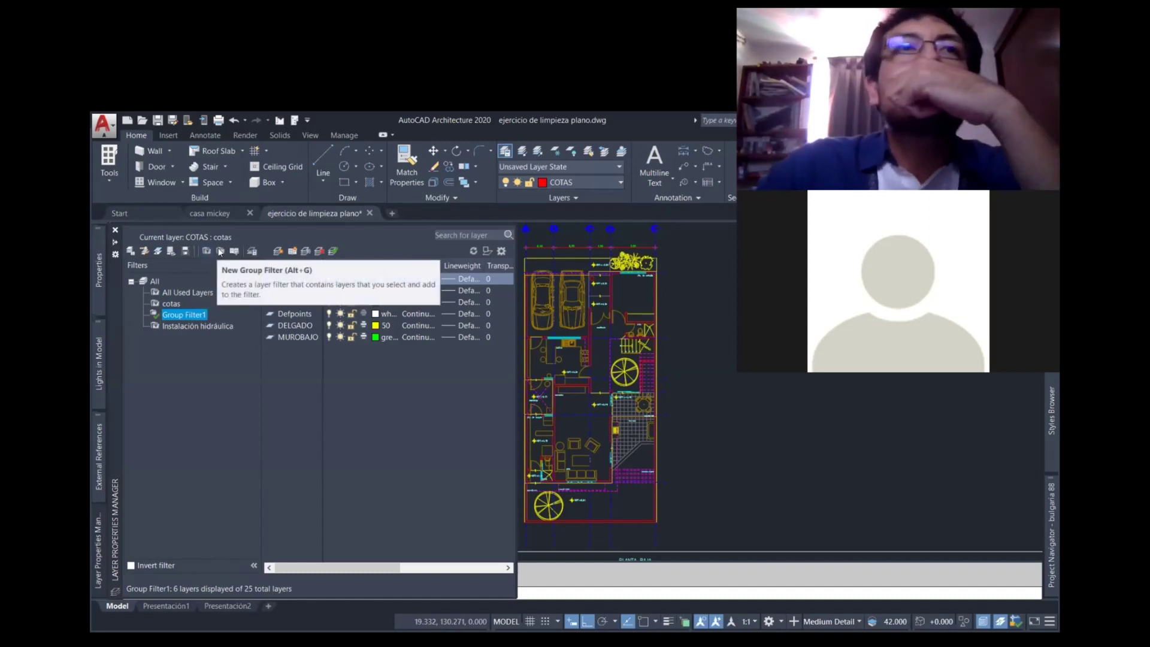
- Create a new group filter named elementos_arq
left_click(220, 252)
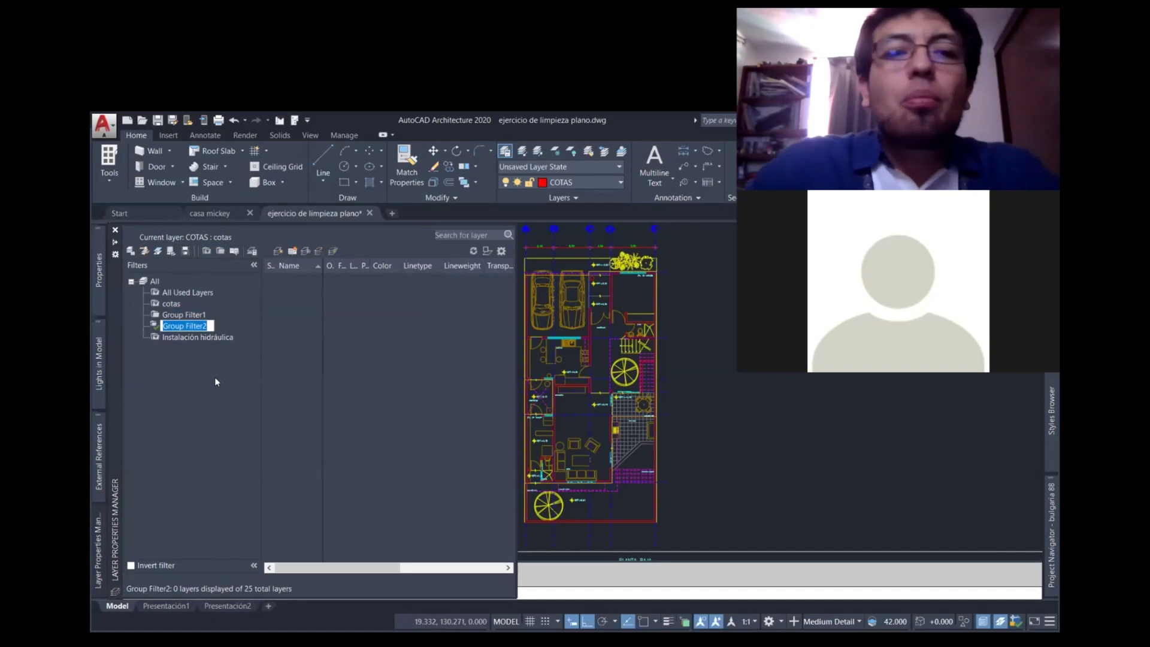
type("arq")
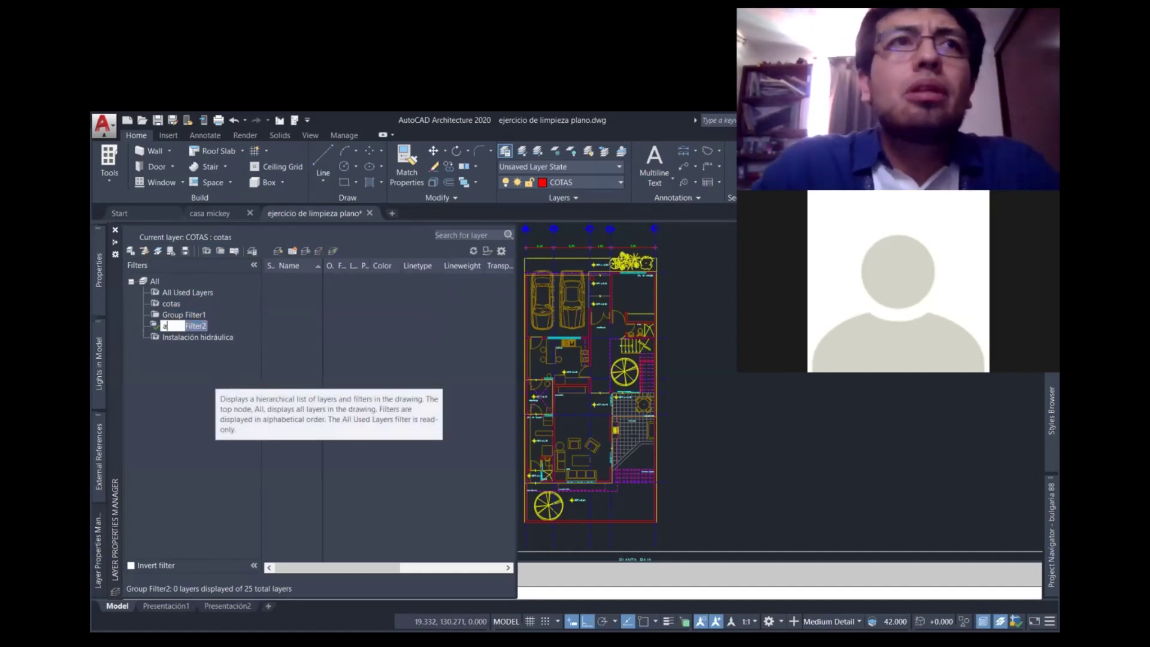
key("BackSpace")
type("entos")
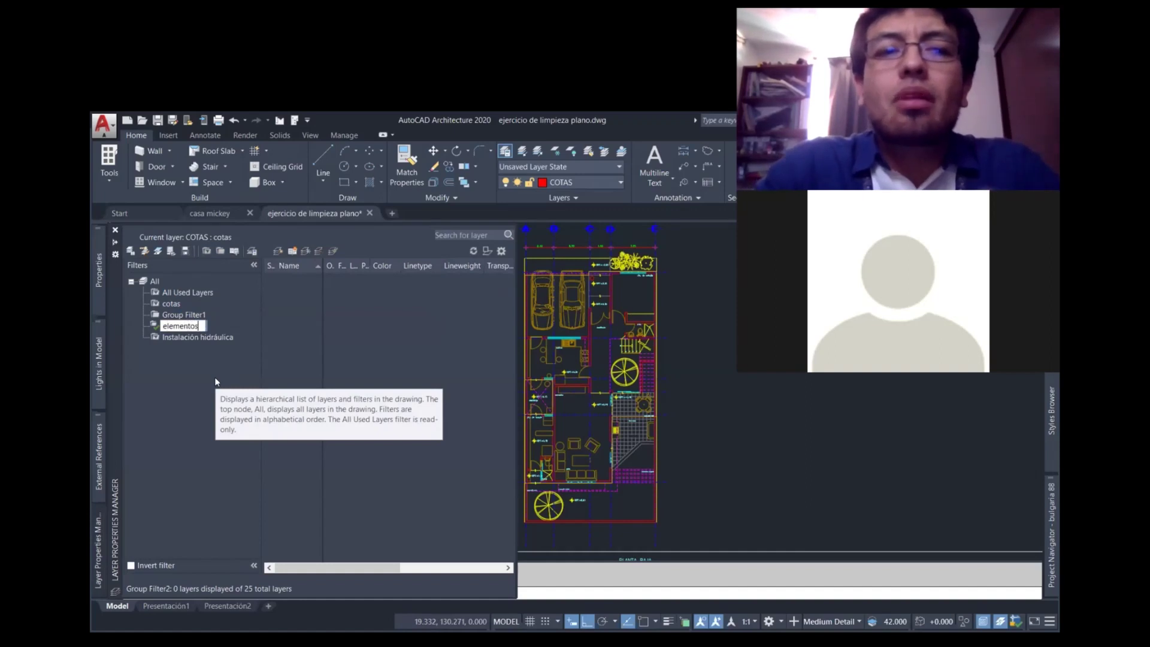
type("_arq")
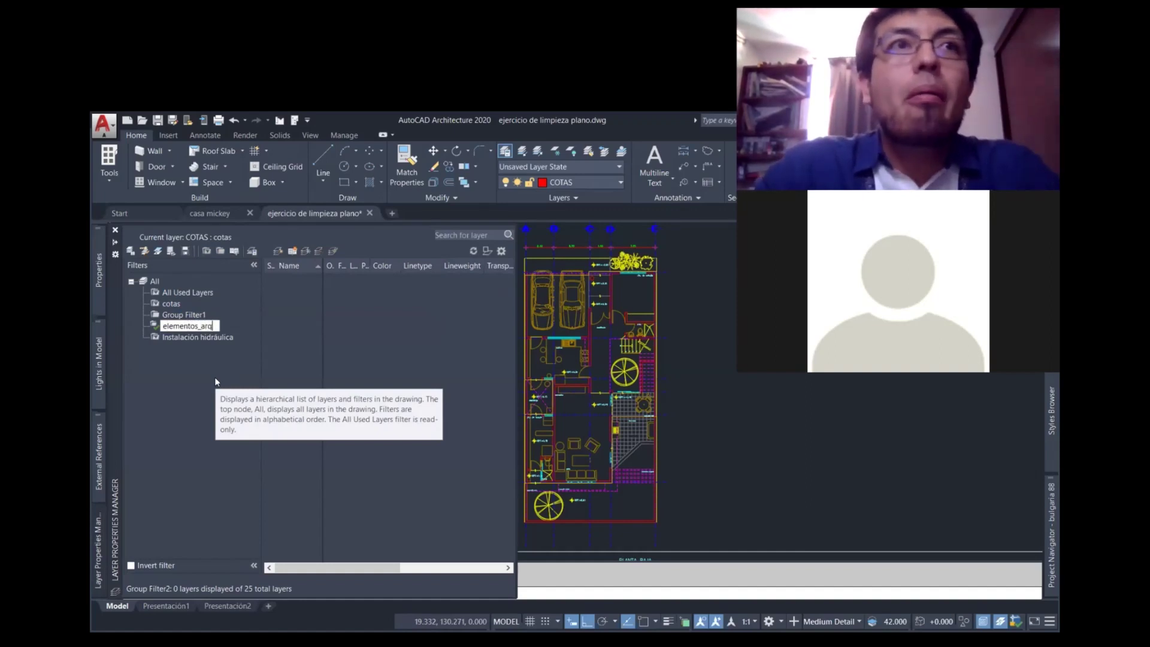
key("Return")
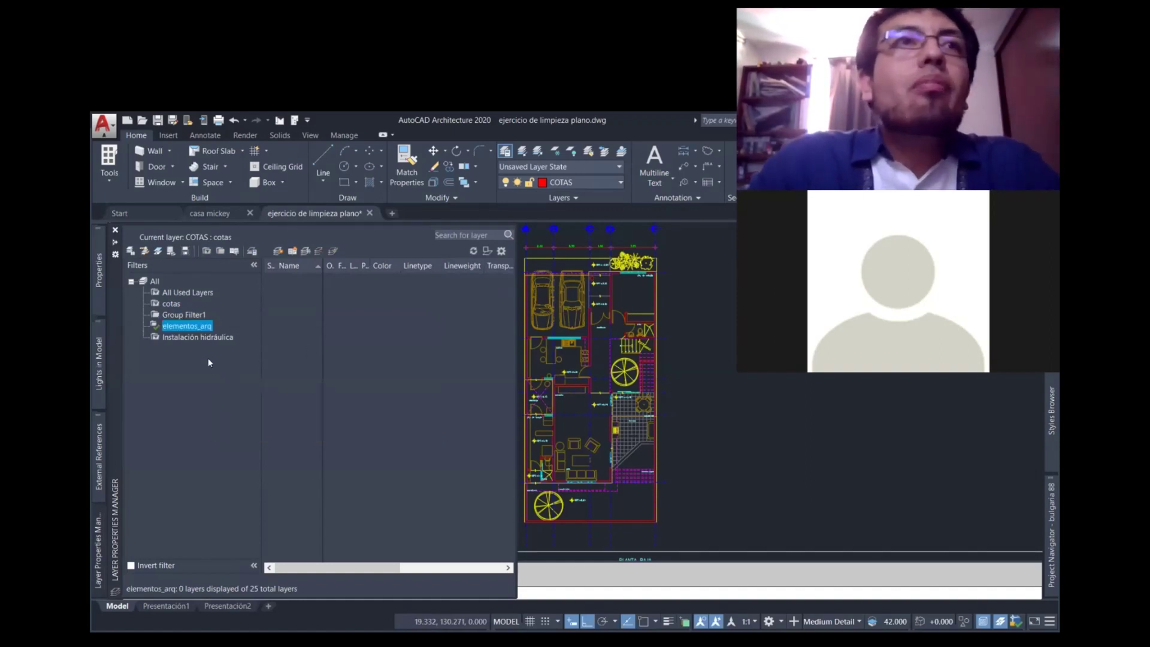
- Drag the MUROS layer into the elementos_arq filter and check its contents
left_click(191, 292)
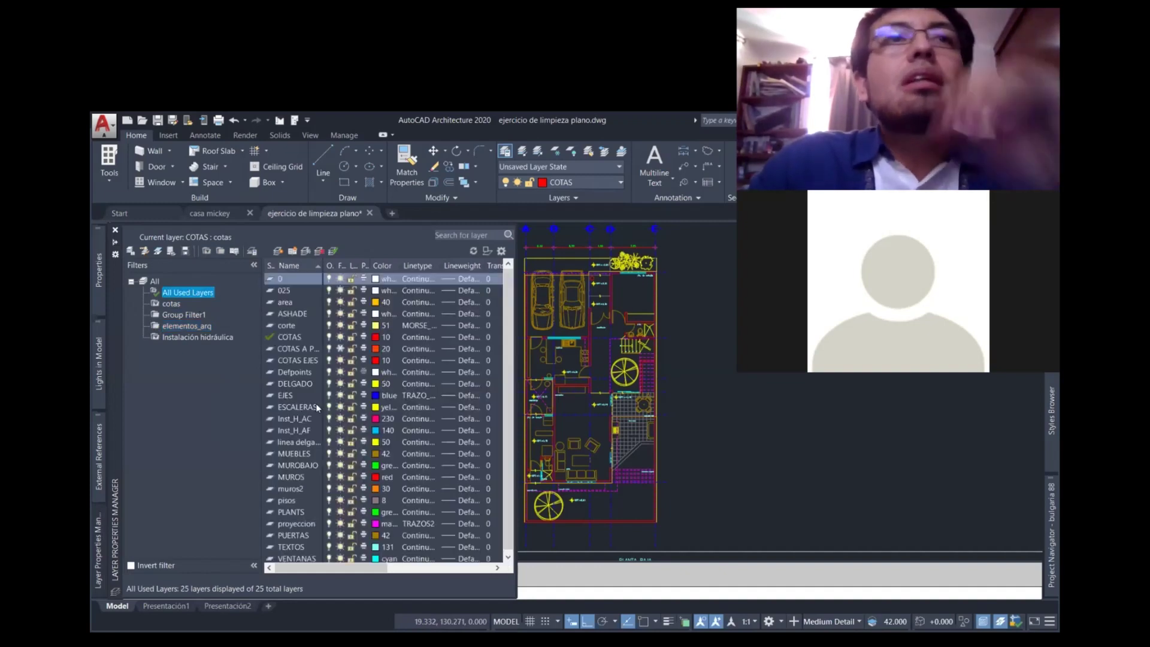
left_click(300, 483)
left_click_drag(299, 482, 230, 386)
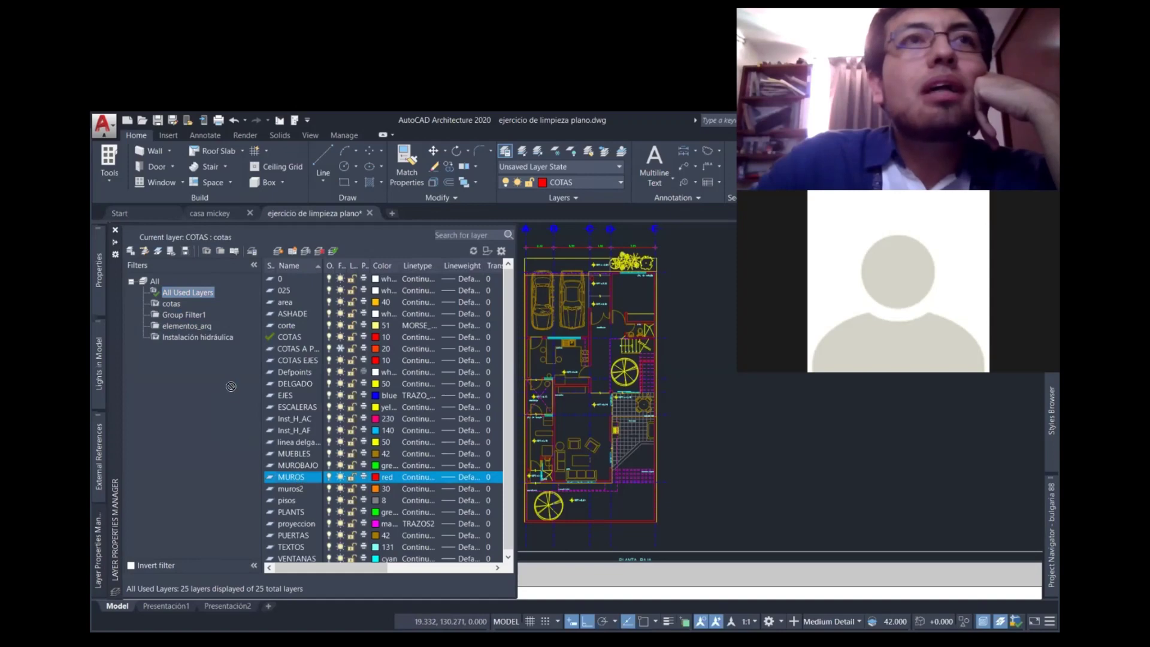
left_click(188, 326)
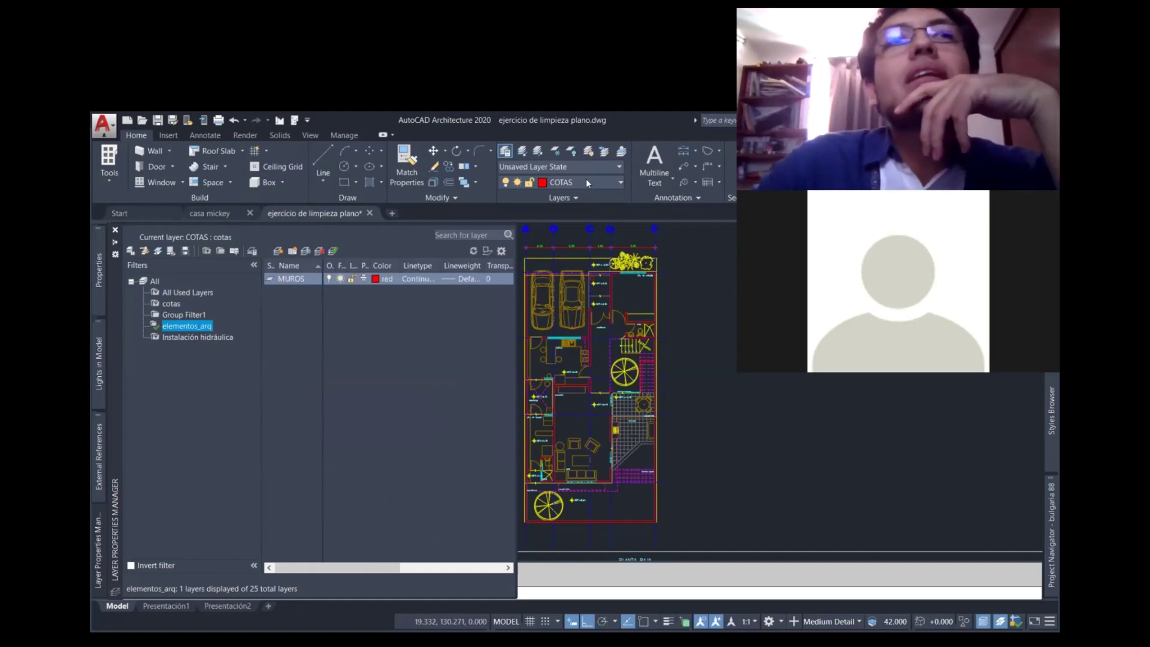
left_click(563, 182)
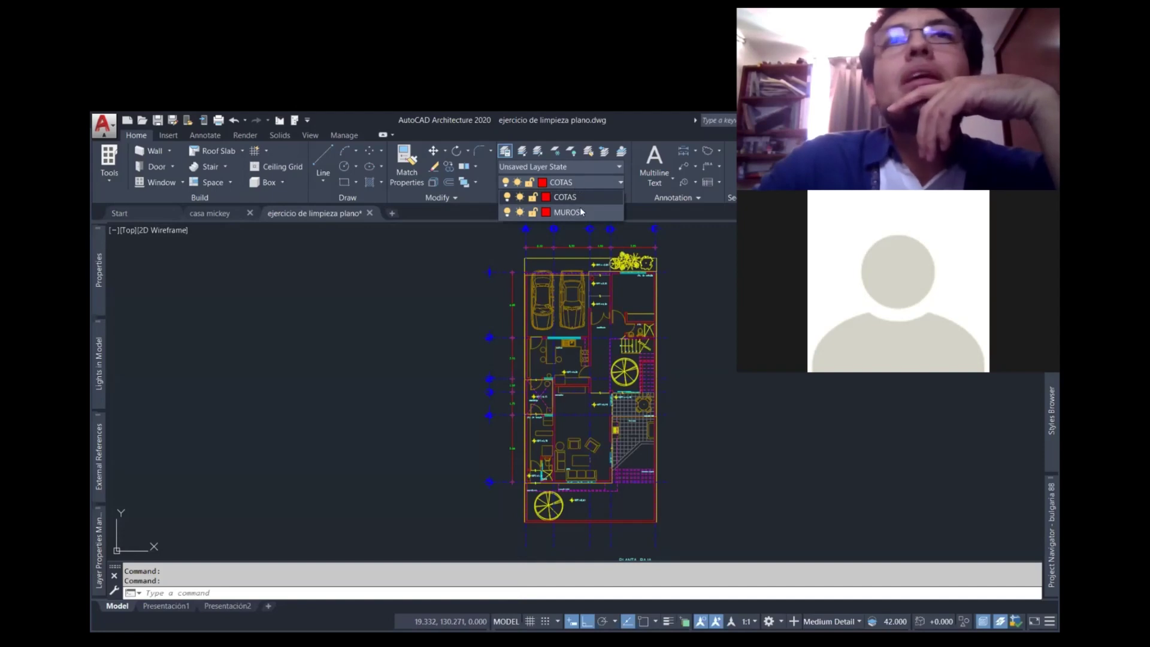
left_click(216, 509)
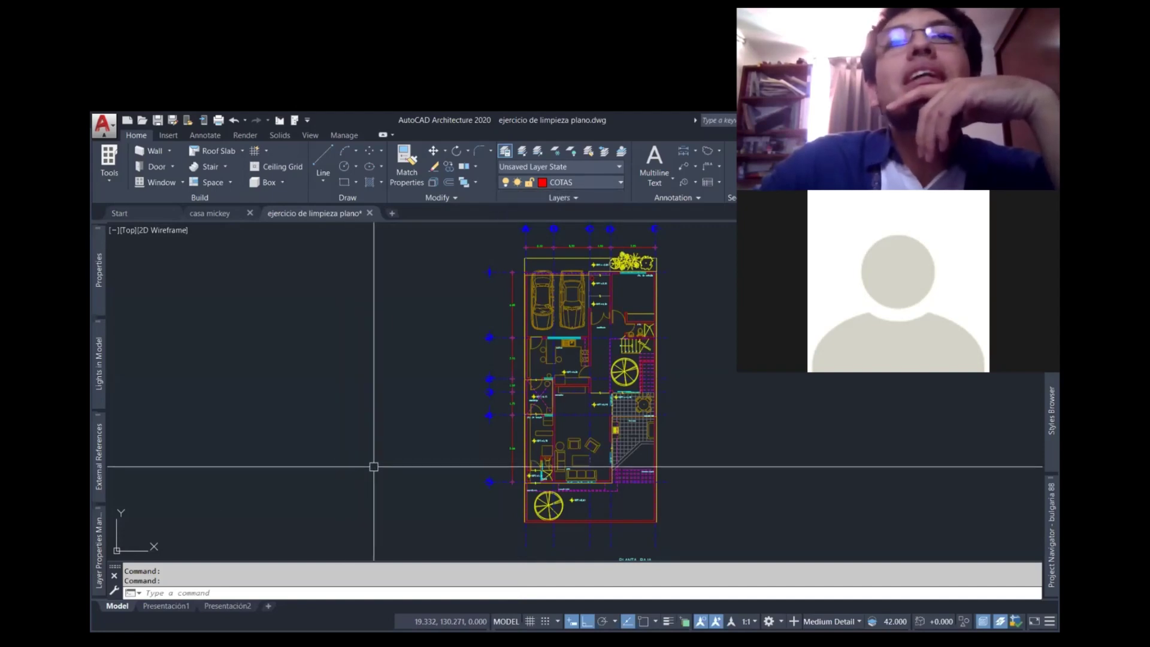
- Add the VENTANAS layer to the elementos_arq filter
left_click(100, 546)
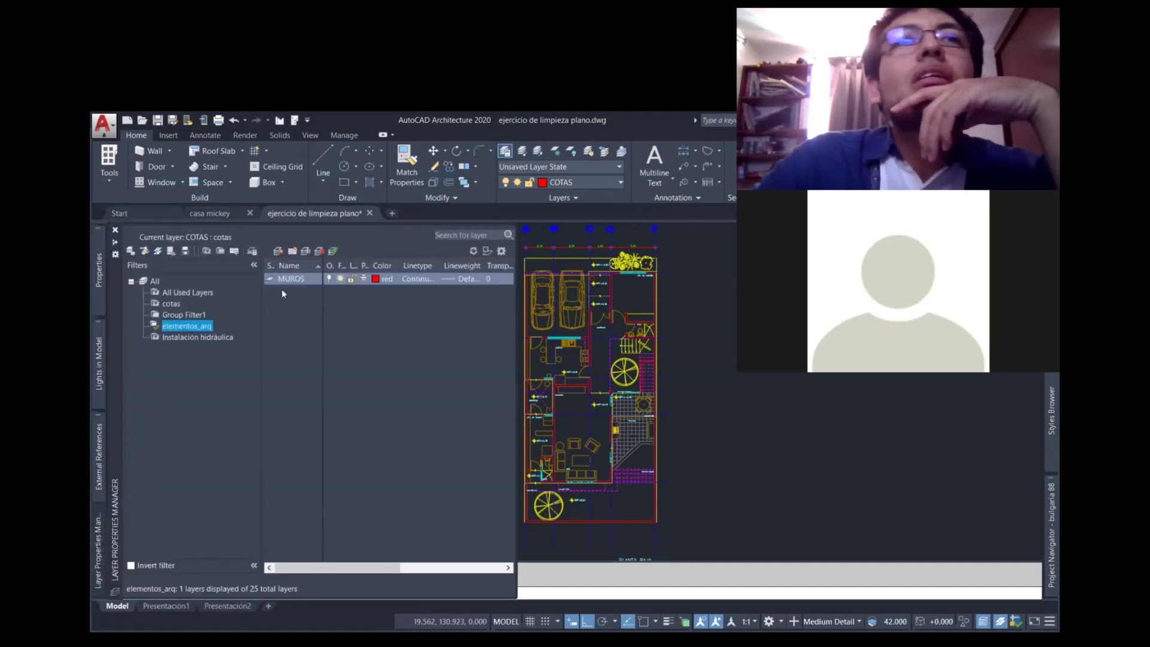
left_click(187, 292)
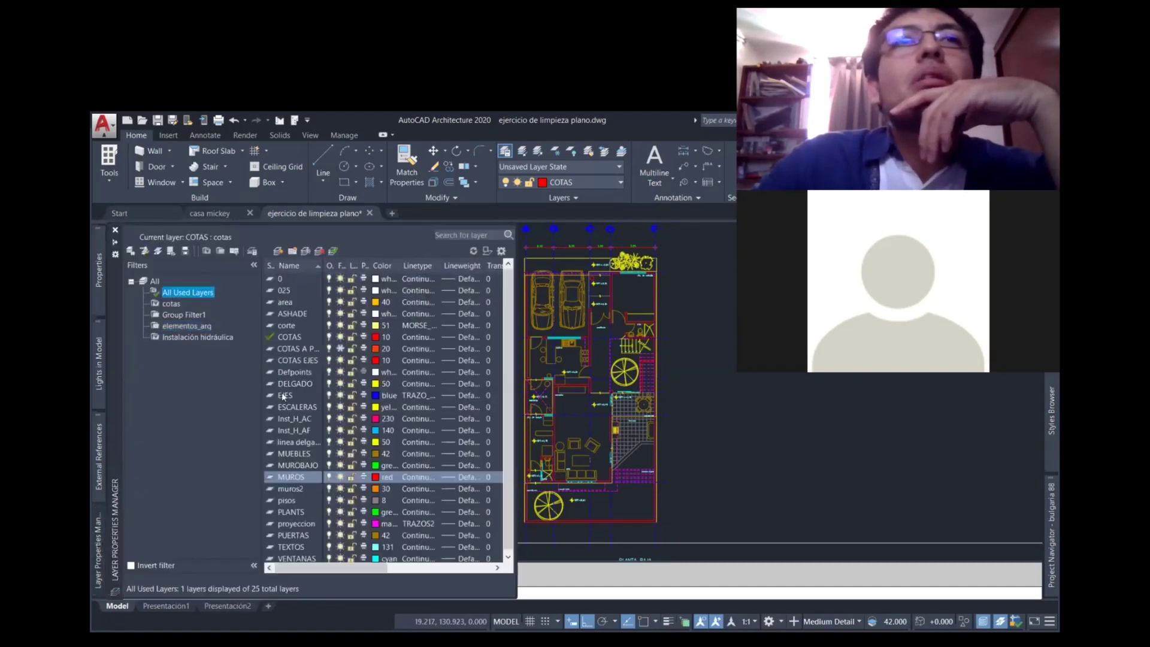
left_click(301, 558)
left_click_drag(302, 558, 186, 349)
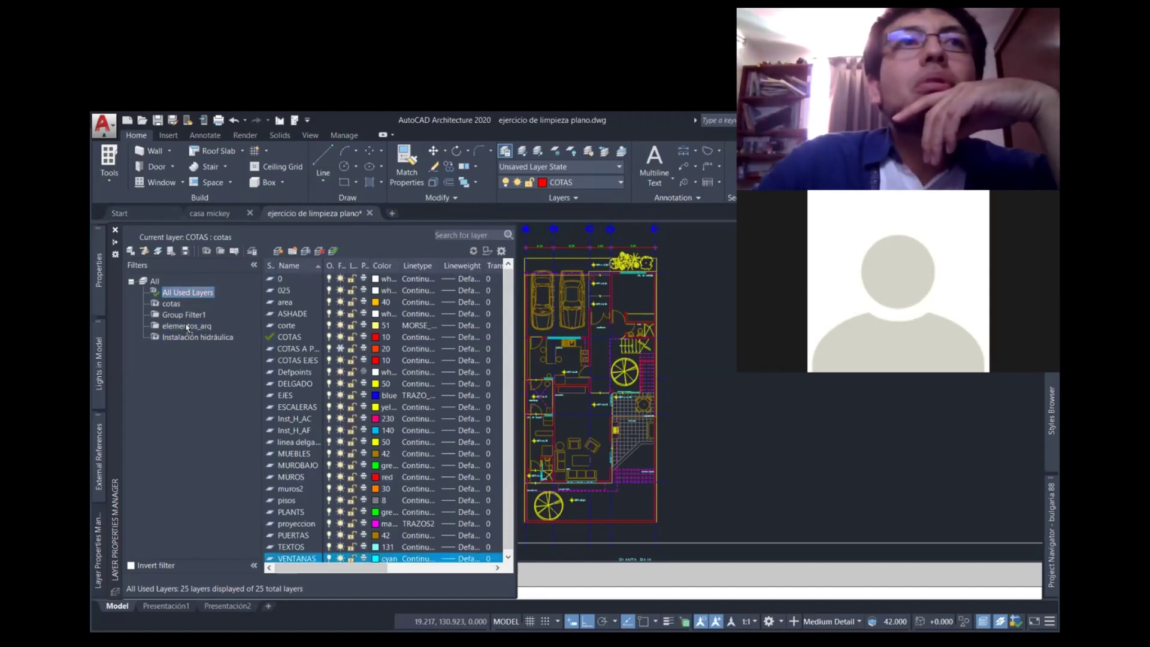
left_click_drag(203, 358, 156, 316)
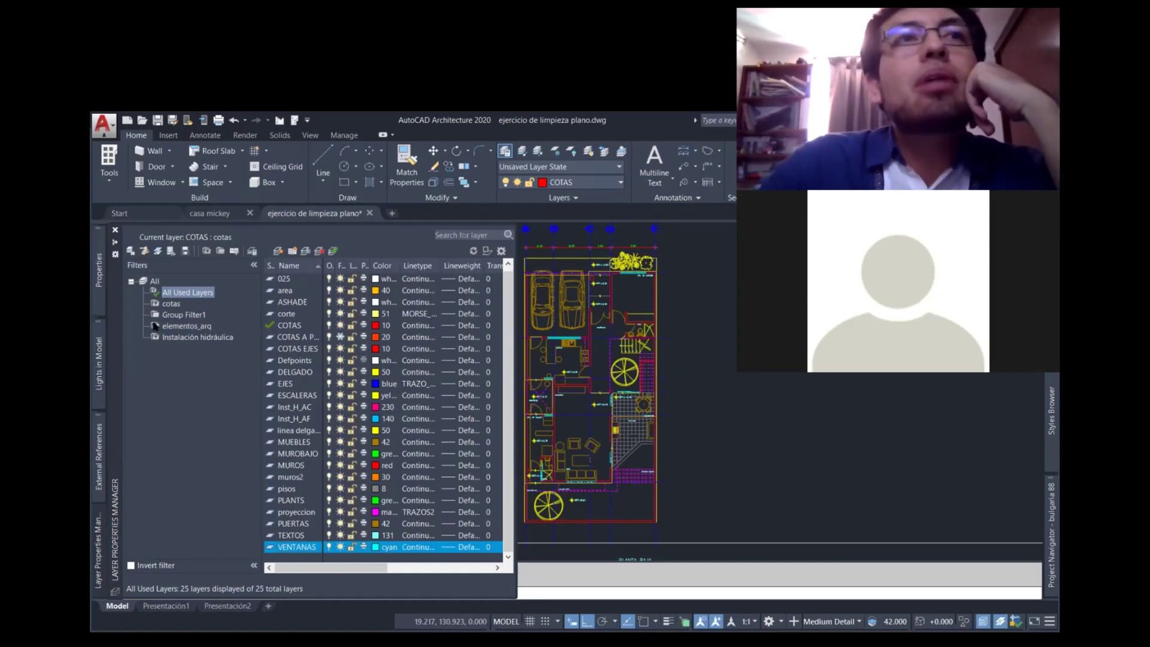
left_click(155, 326)
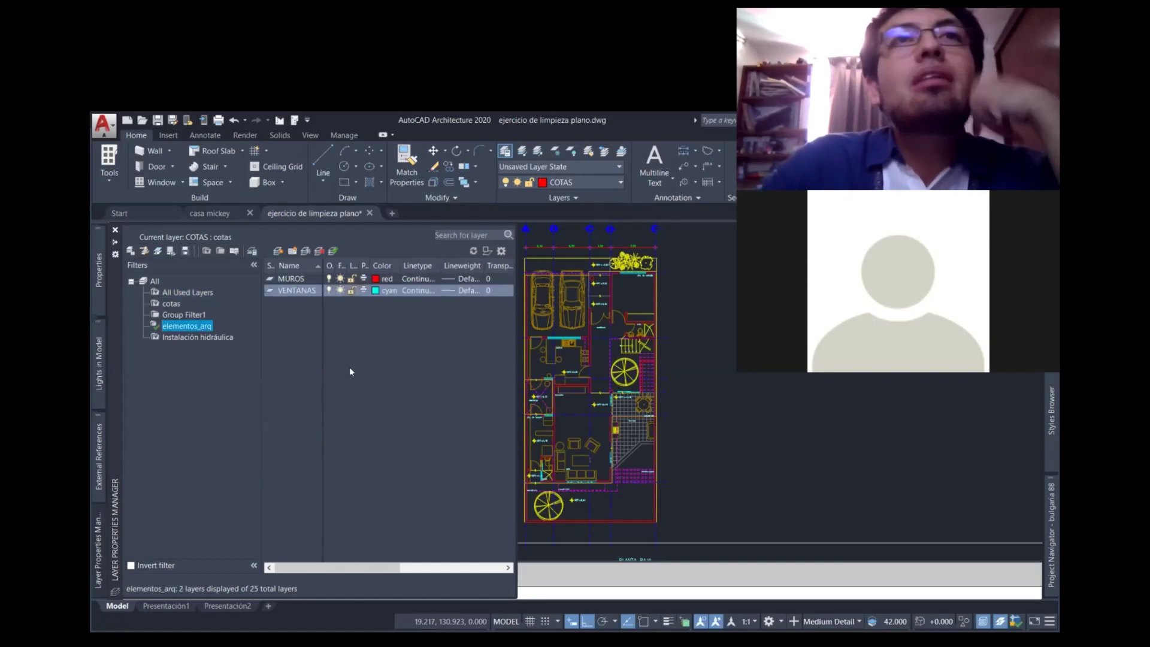
- Make MUROS the current layer from the filtered ribbon Layer list, then reopen Layer Properties
left_click(584, 183)
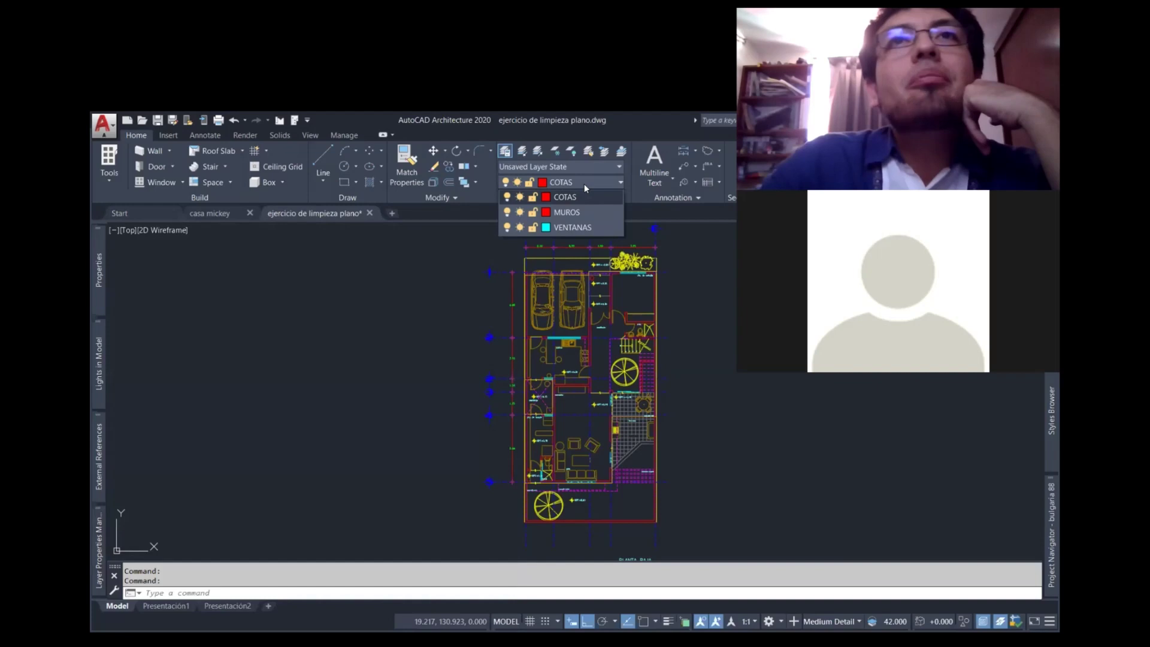
left_click(567, 212)
left_click(581, 182)
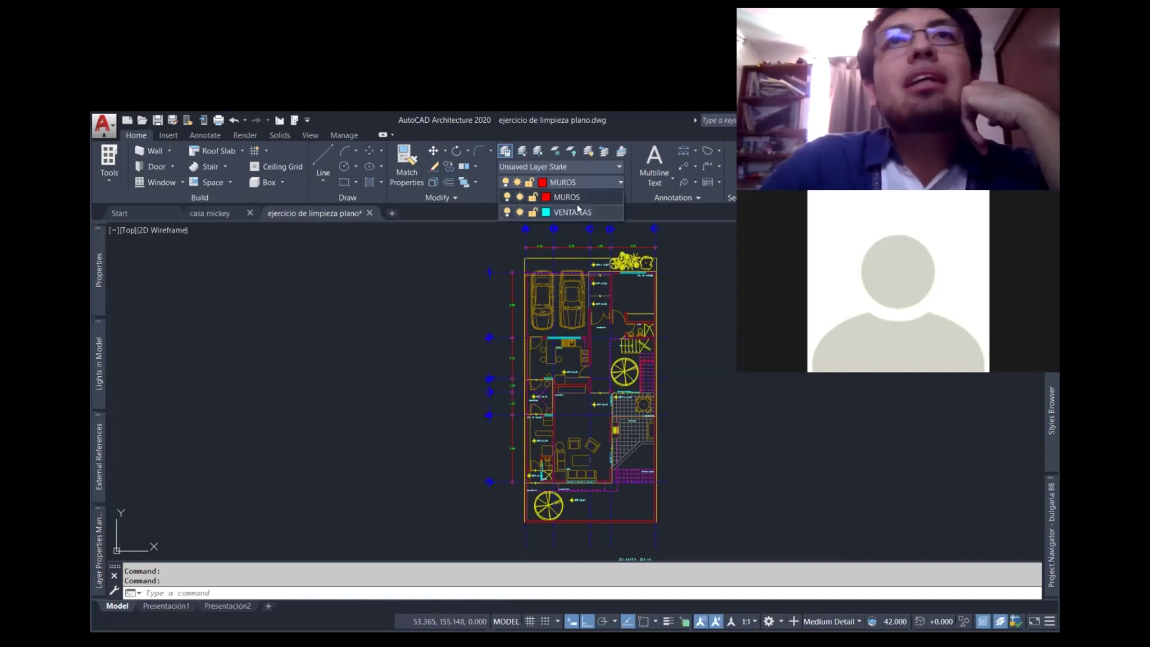
left_click(240, 513)
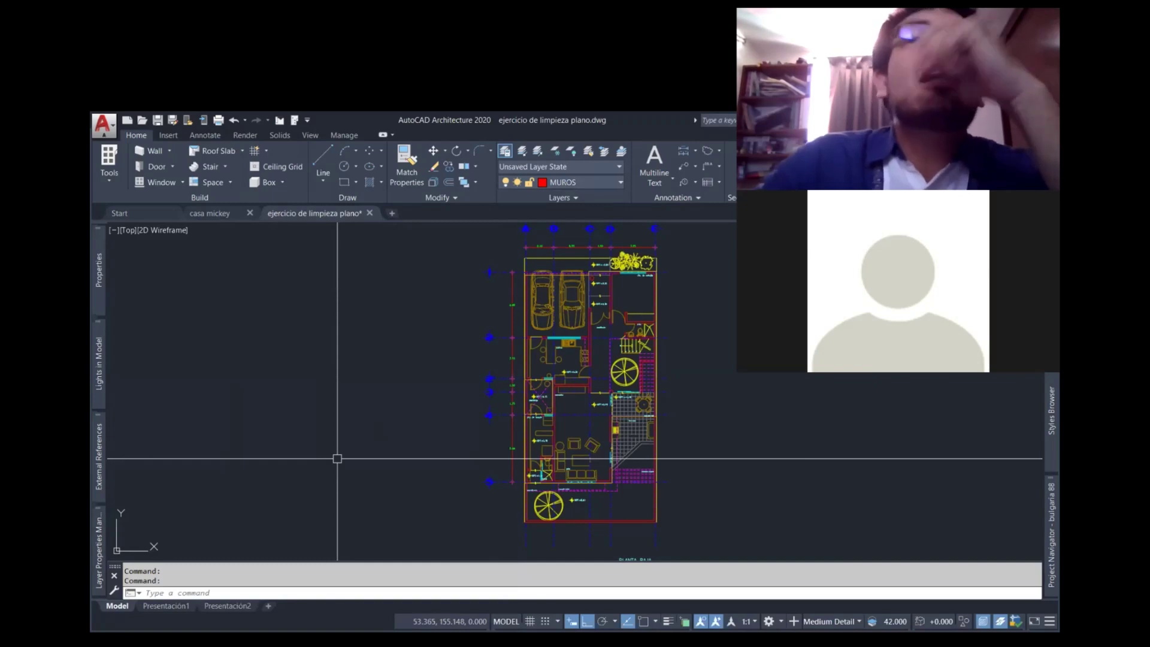
type("la")
key("Return")
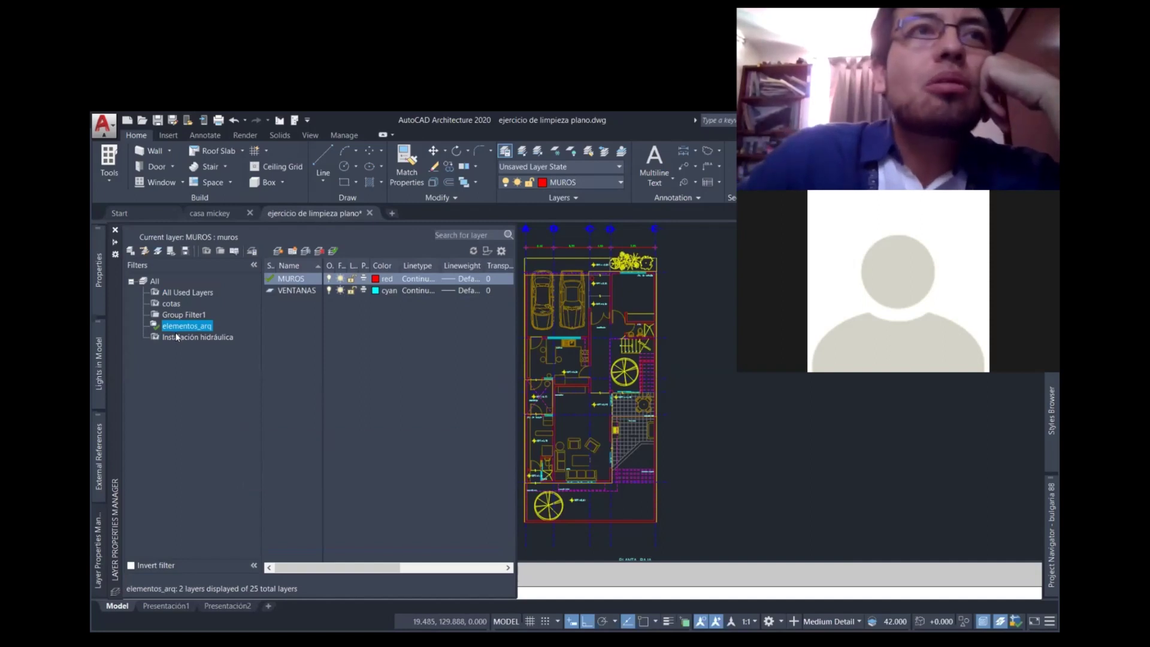
- Select the Instalación hidráulica filter and make Inst_H_AC current from the ribbon Layer list
left_click(177, 337)
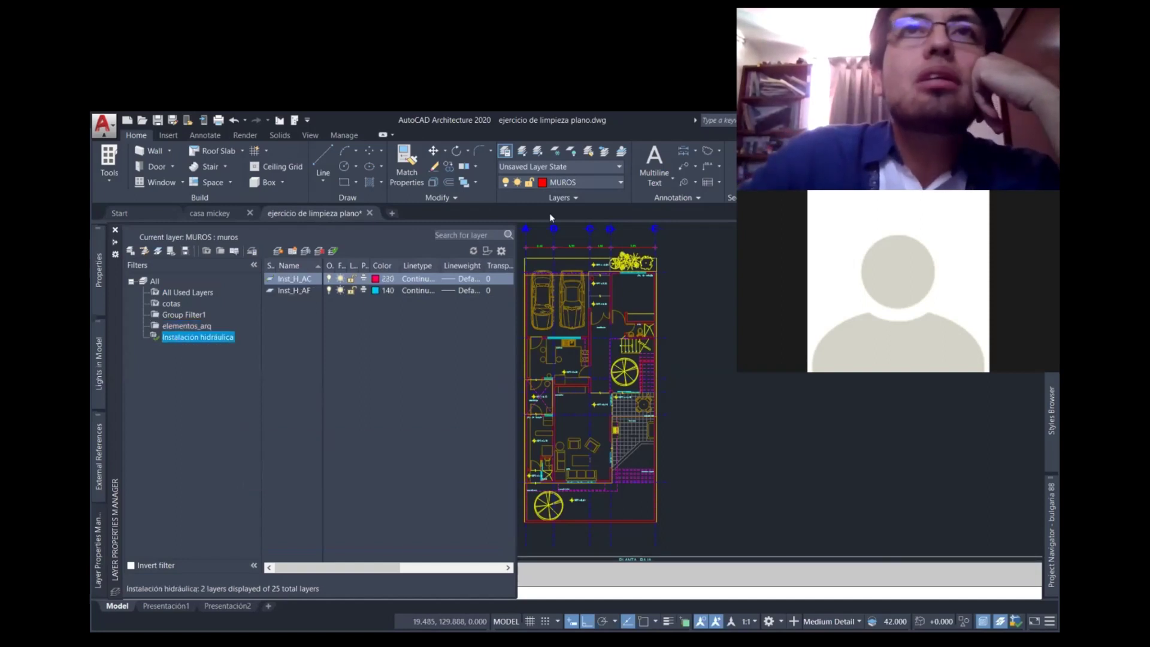
left_click(591, 181)
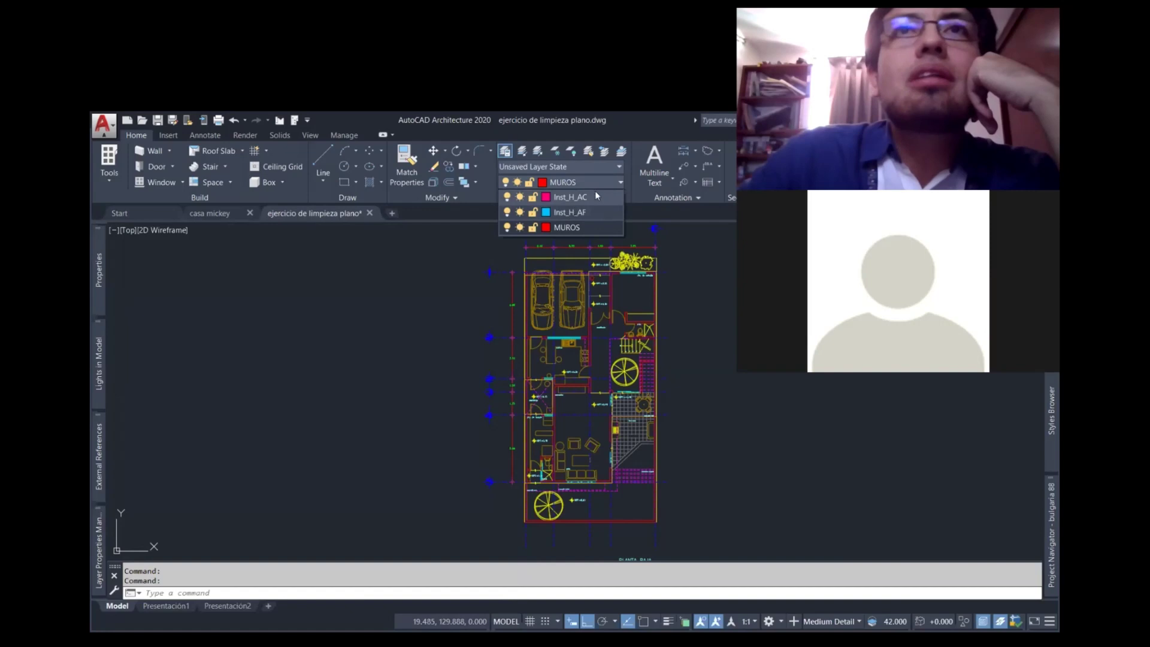
left_click(595, 196)
left_click(587, 182)
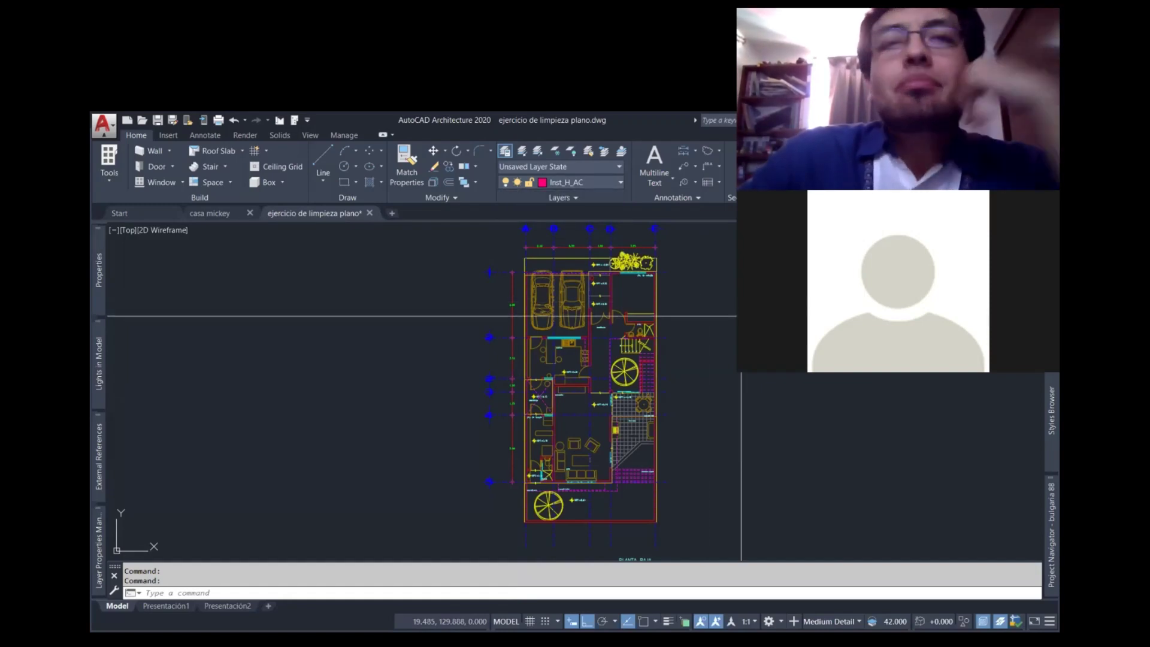
mouse_move(657, 430)
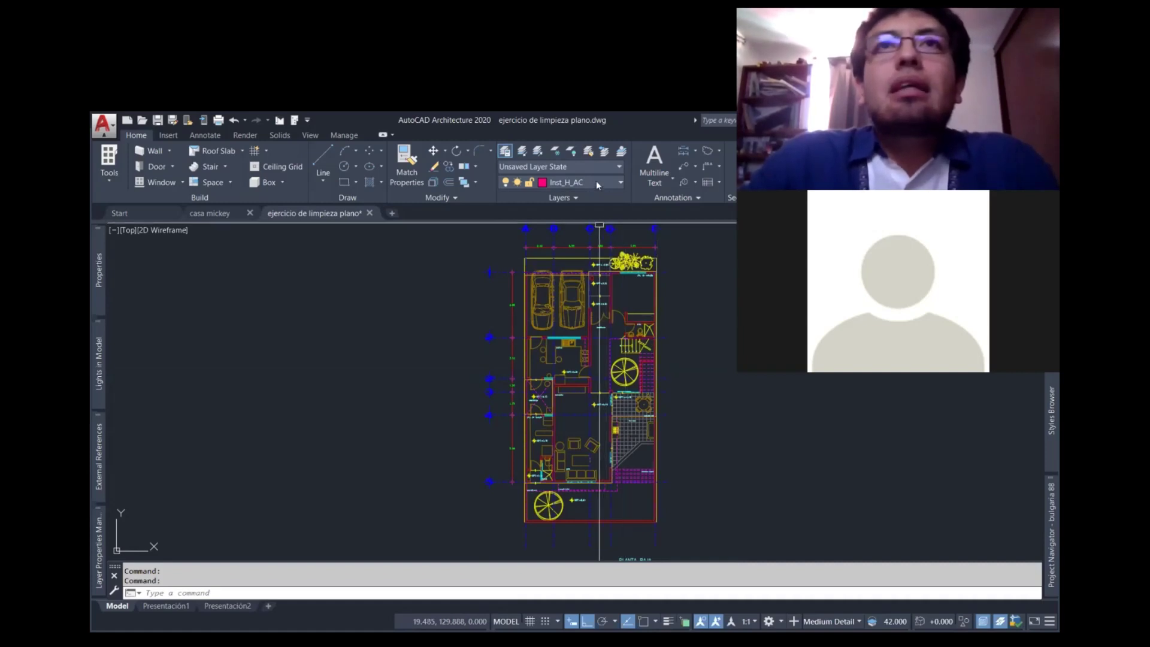
left_click(595, 182)
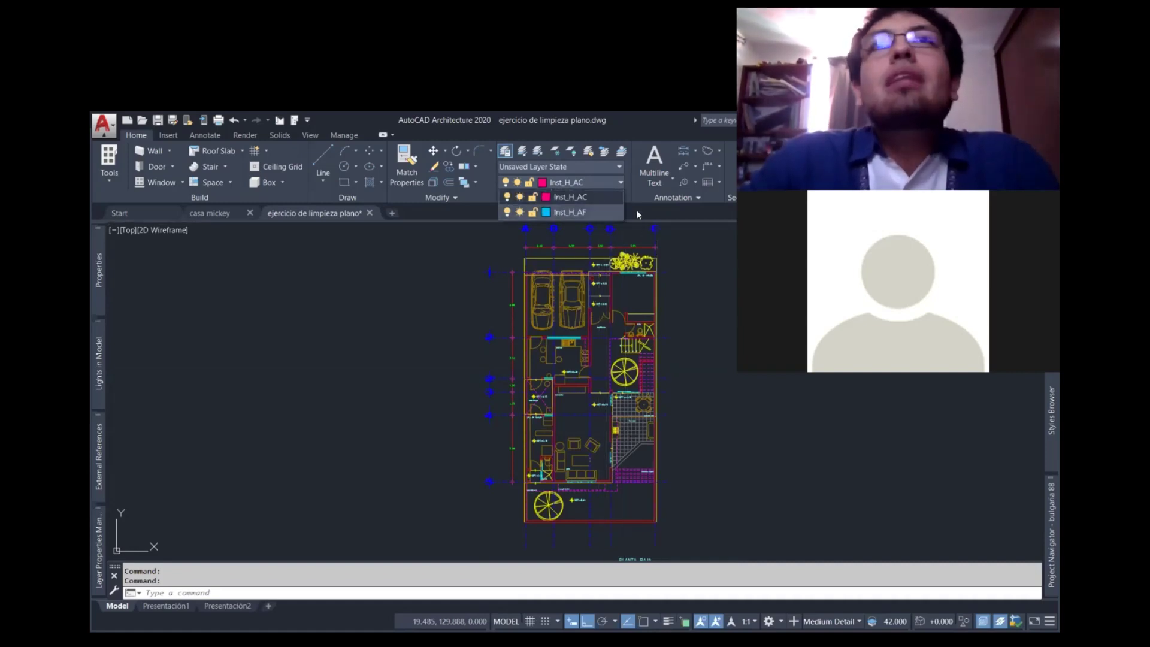
left_click(618, 167)
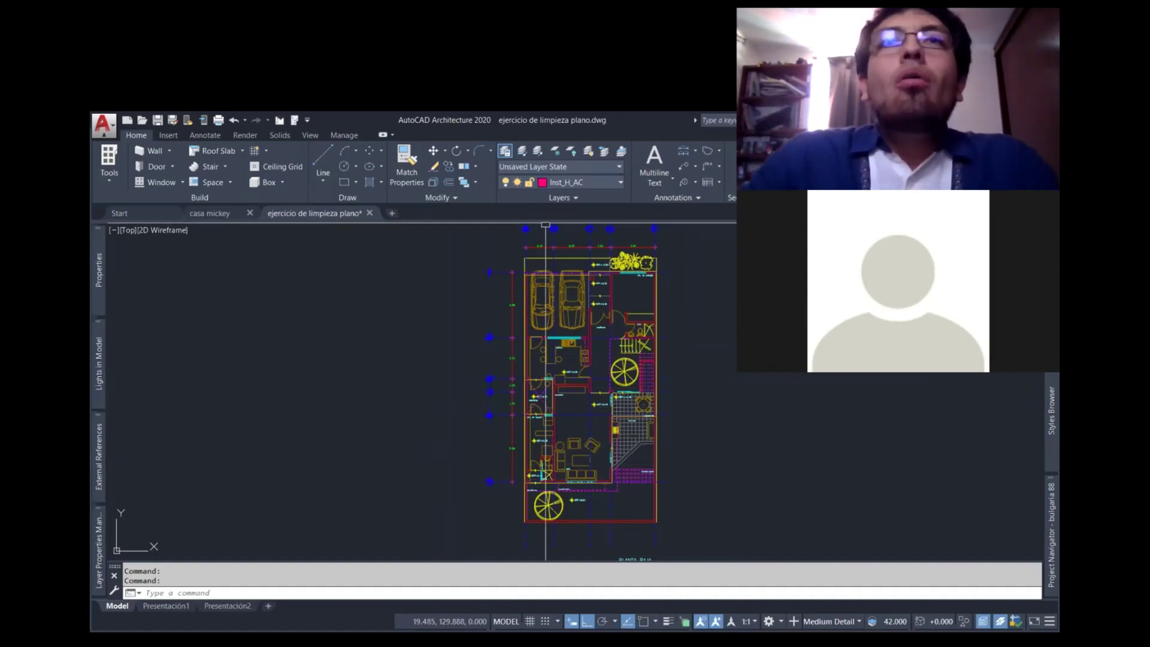
left_click(538, 150)
- Isolate the TEXTOS layer, then the MUEBLES layer, undoing each isolation
left_click(575, 467)
key("Return")
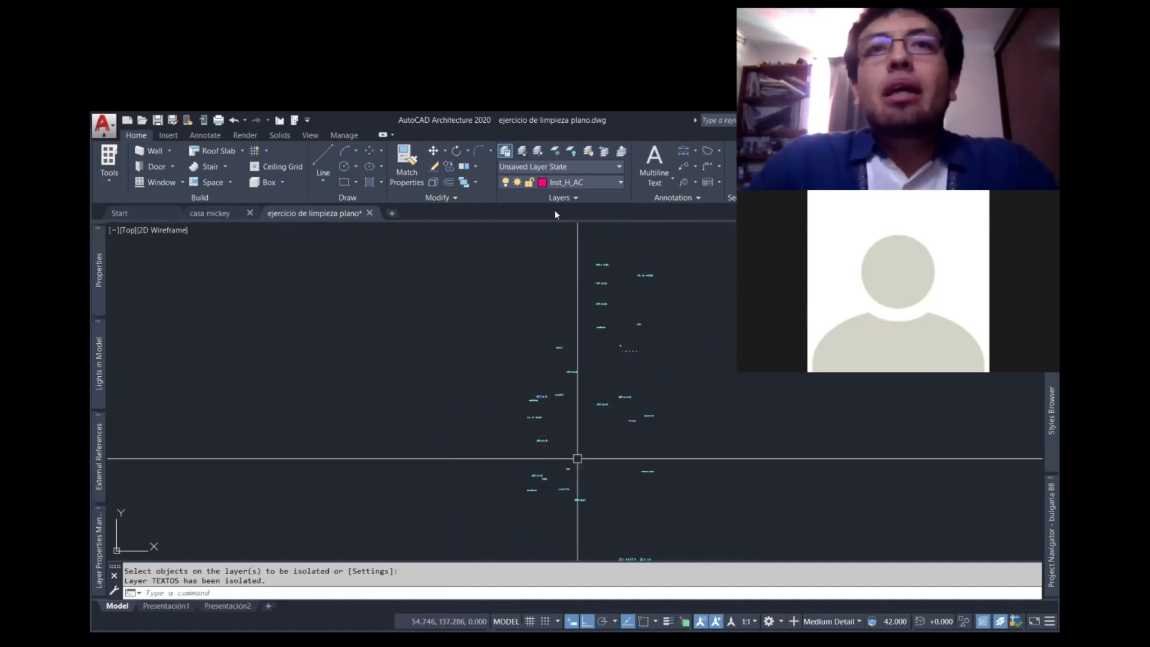
type("u")
key("Return")
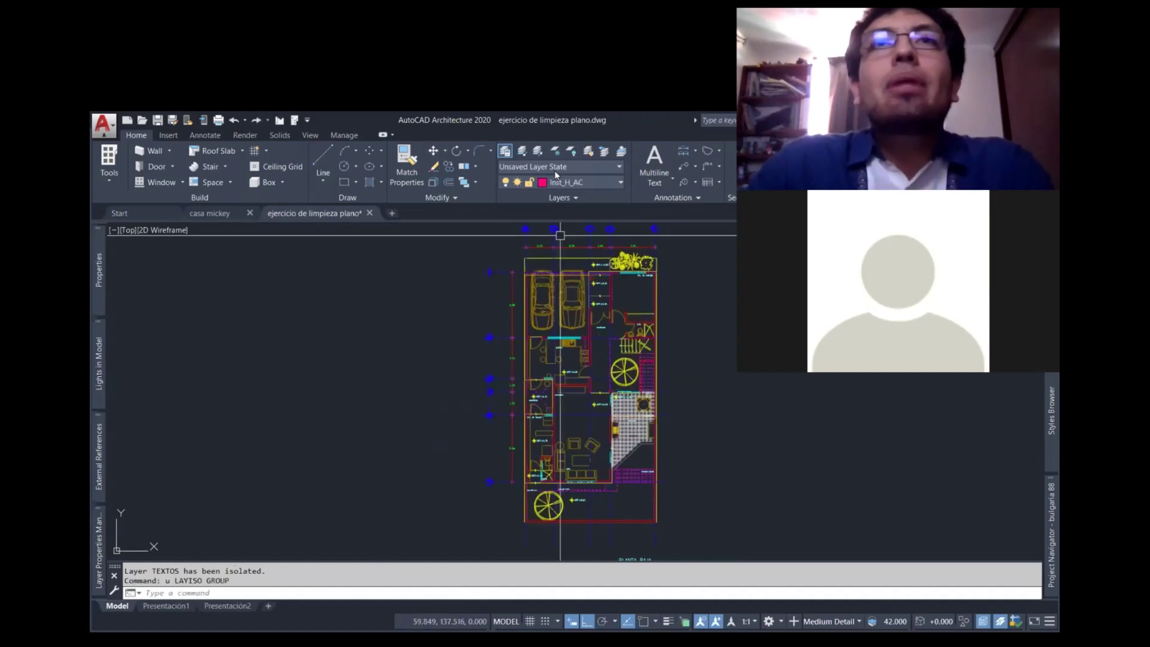
key("Return")
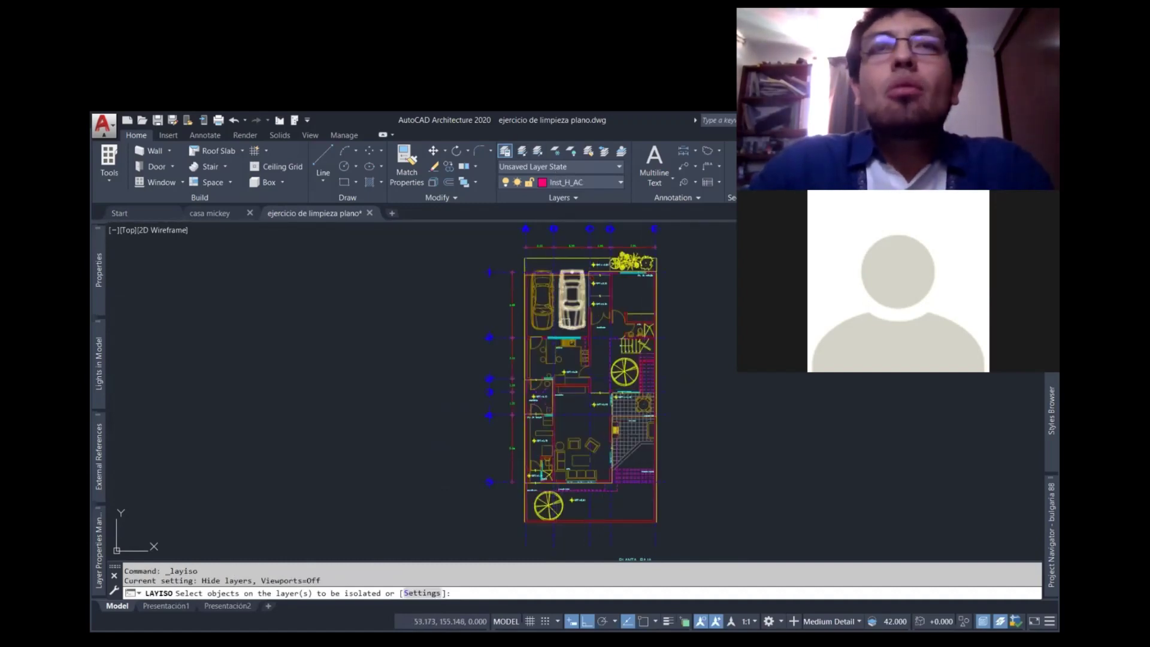
left_click(567, 324)
key("Return")
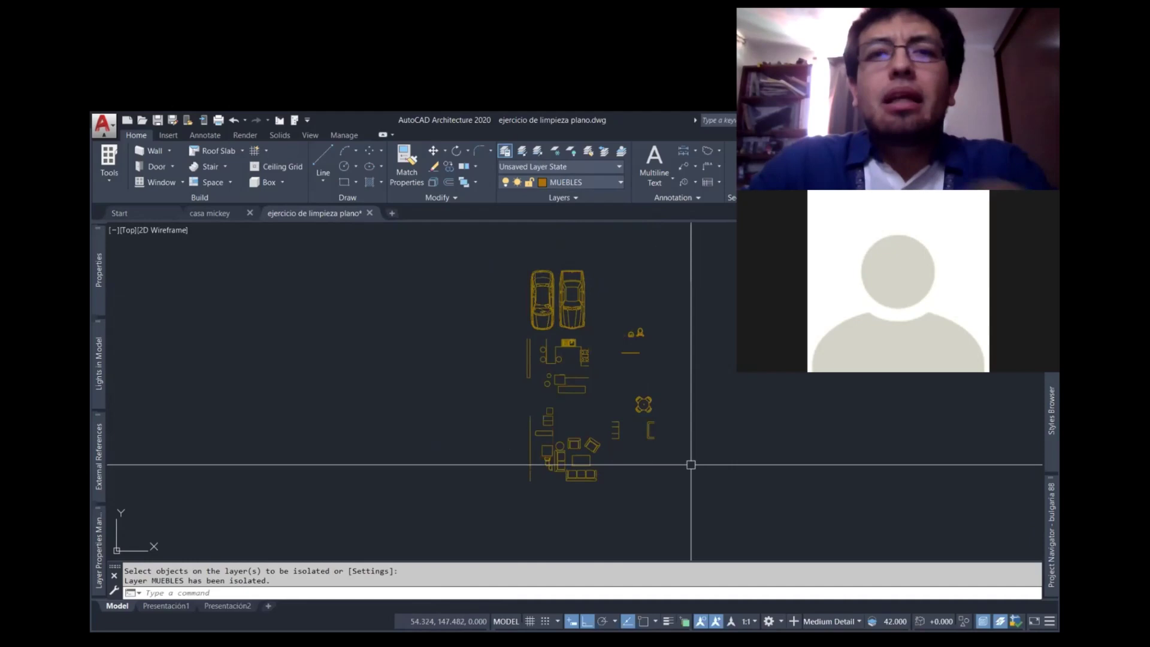
type("u")
key("Return")
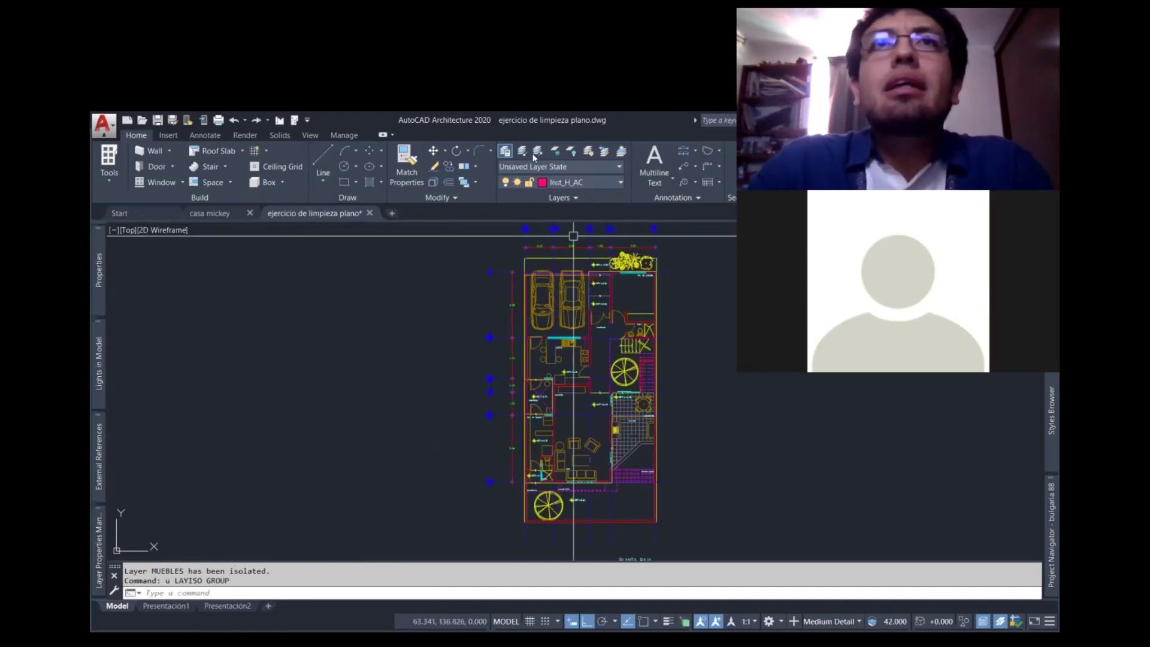
- Isolate DELGADO by picking the X-shaped stair line, then restore all layers
left_click(524, 151)
scroll(622, 327, "up", 4)
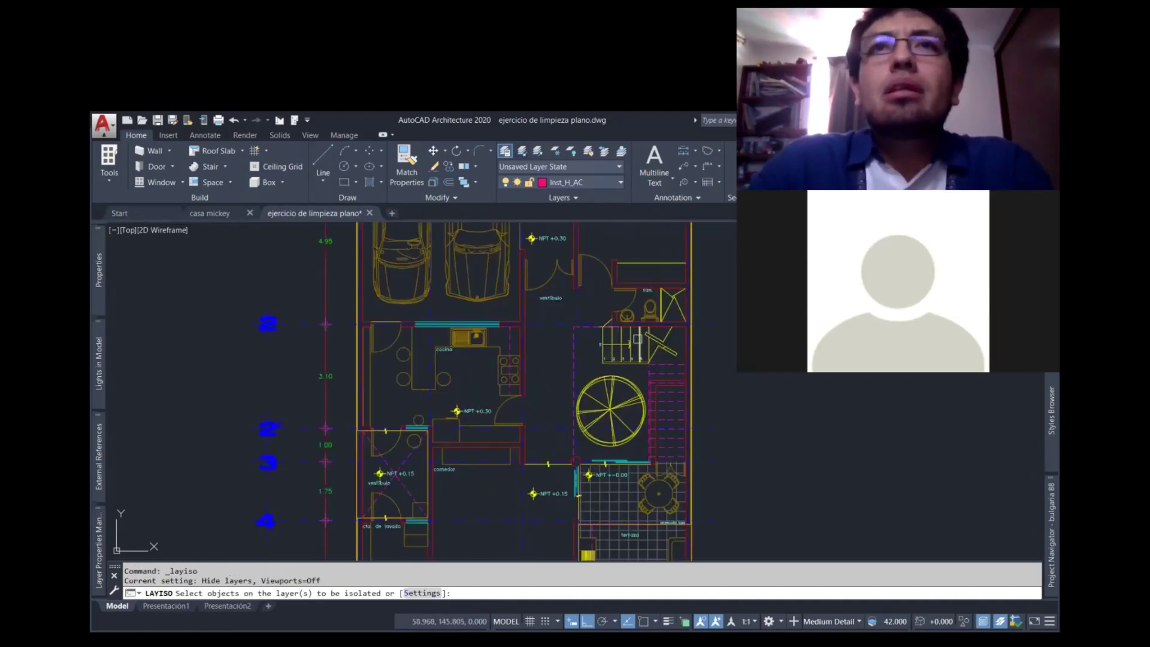
left_click(637, 339)
key("Return")
left_click(538, 151)
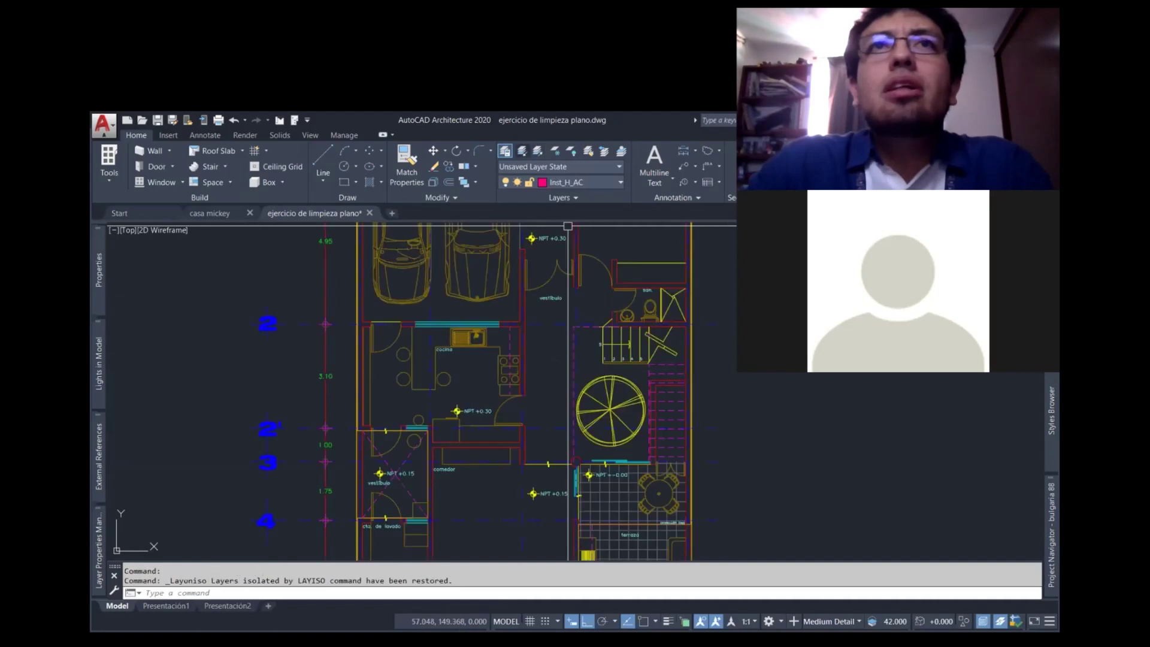
left_click(661, 345)
key("Return")
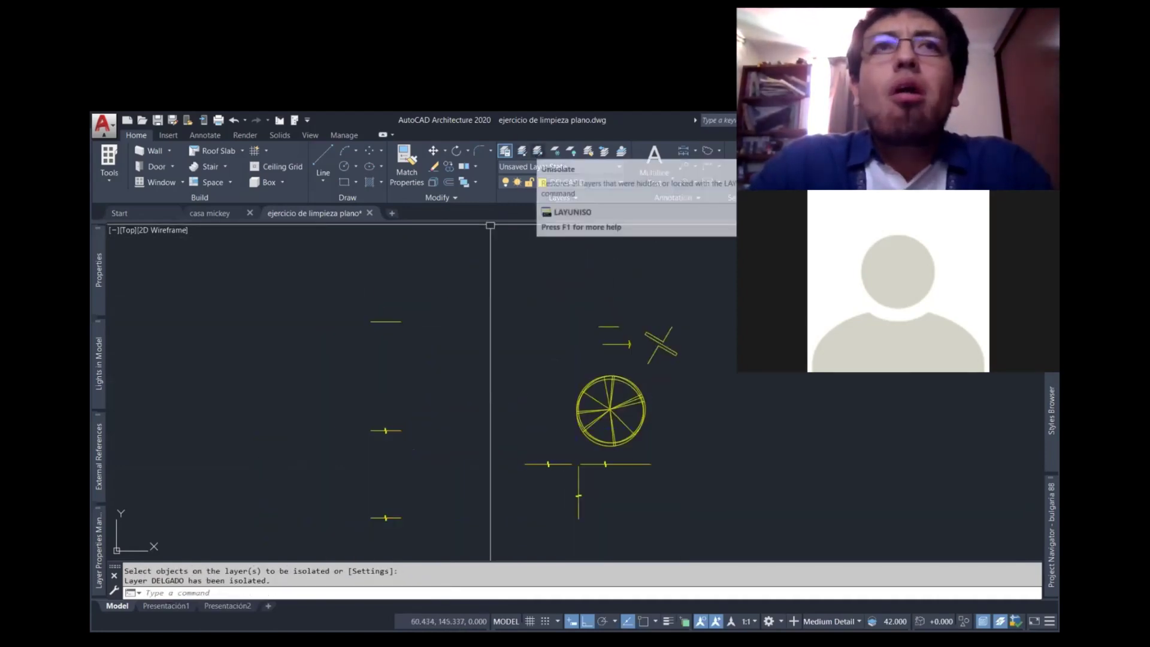
left_click(537, 151)
- Zoom and pan to frame the whole floor plan, then open the Plot dialog
scroll(602, 390, "down", 5)
scroll(602, 391, "up", 2)
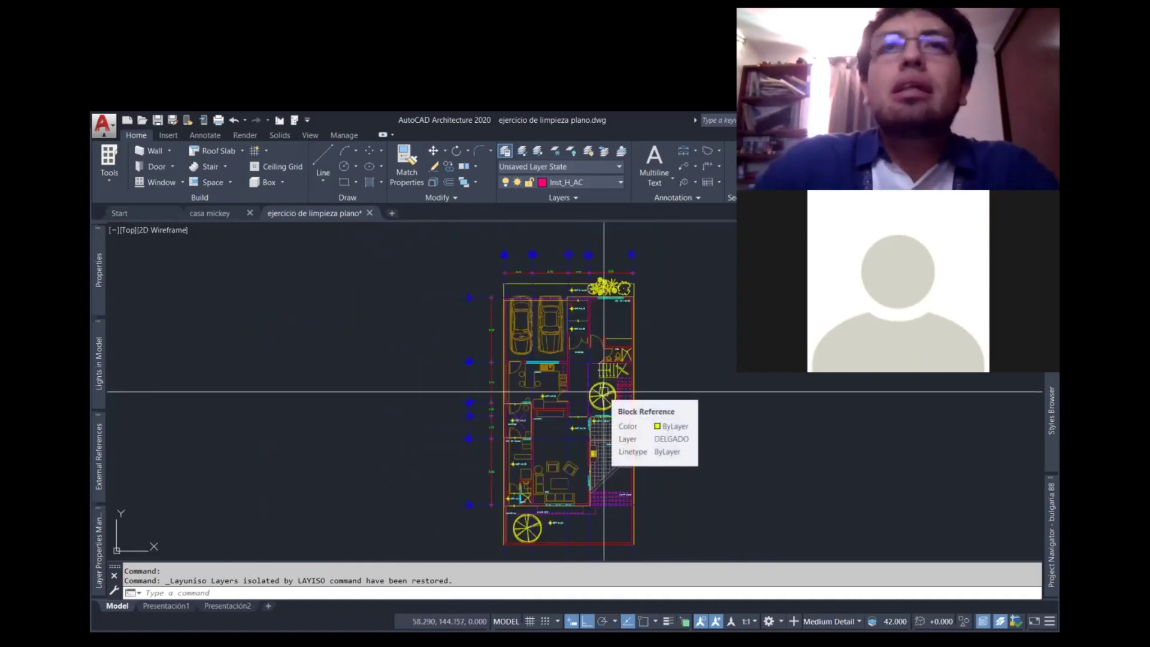
type("z")
key("Return")
key("Return")
left_click_drag(645, 407, 627, 447)
key("Escape")
type("p")
key("Return")
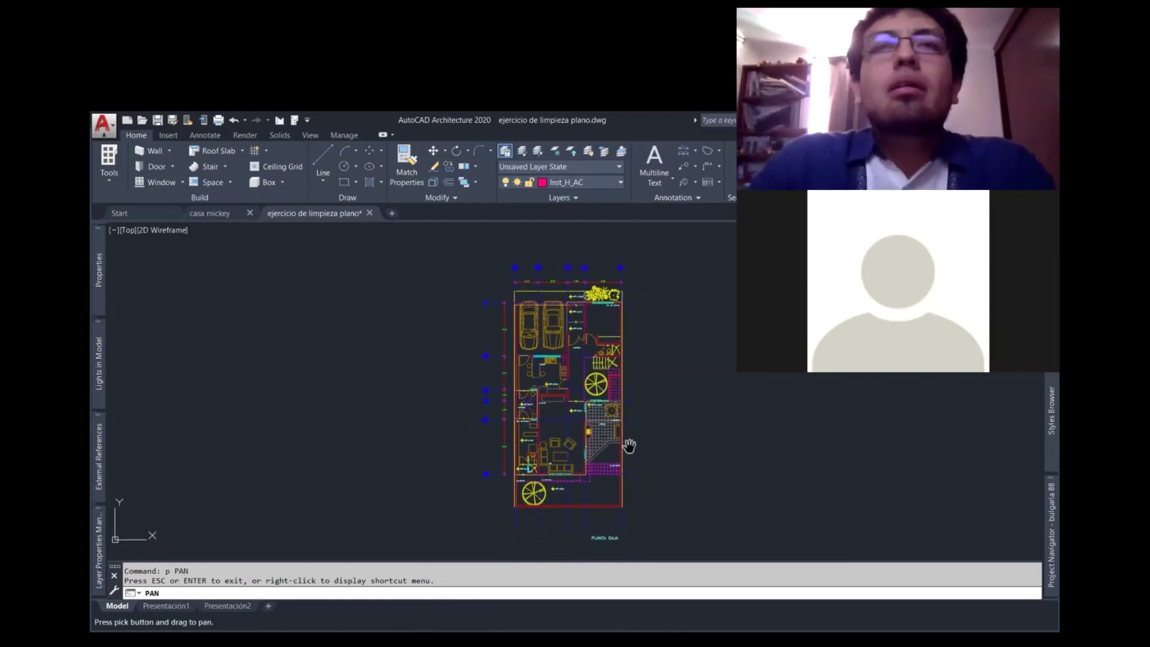
key("Escape")
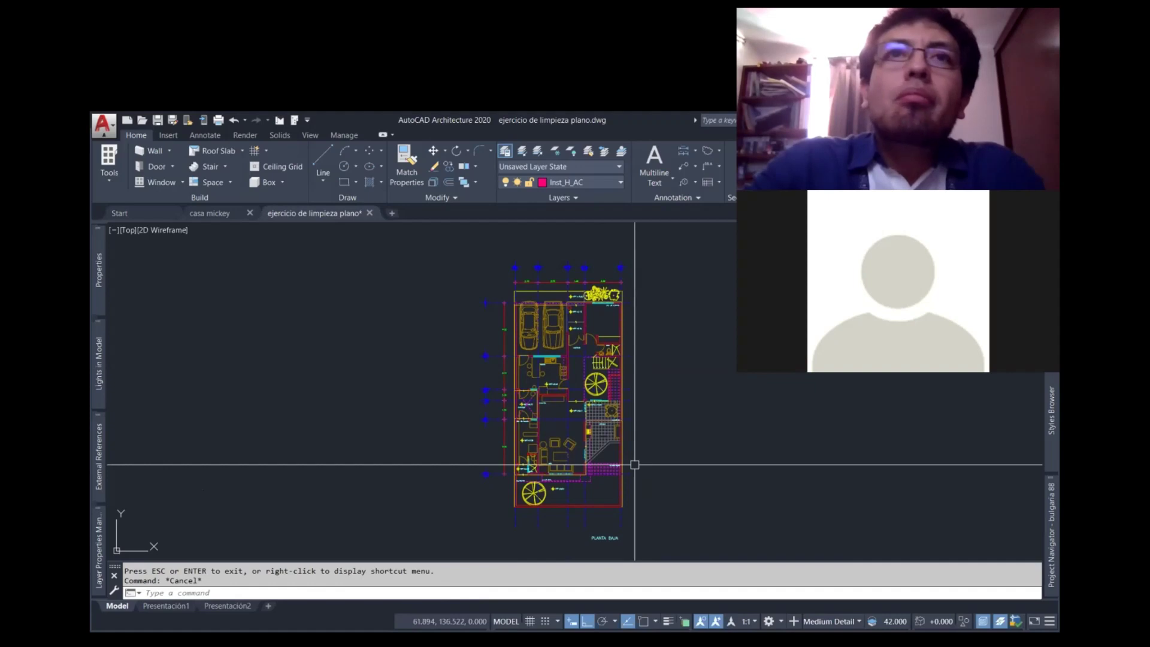
key("ctrl+p")
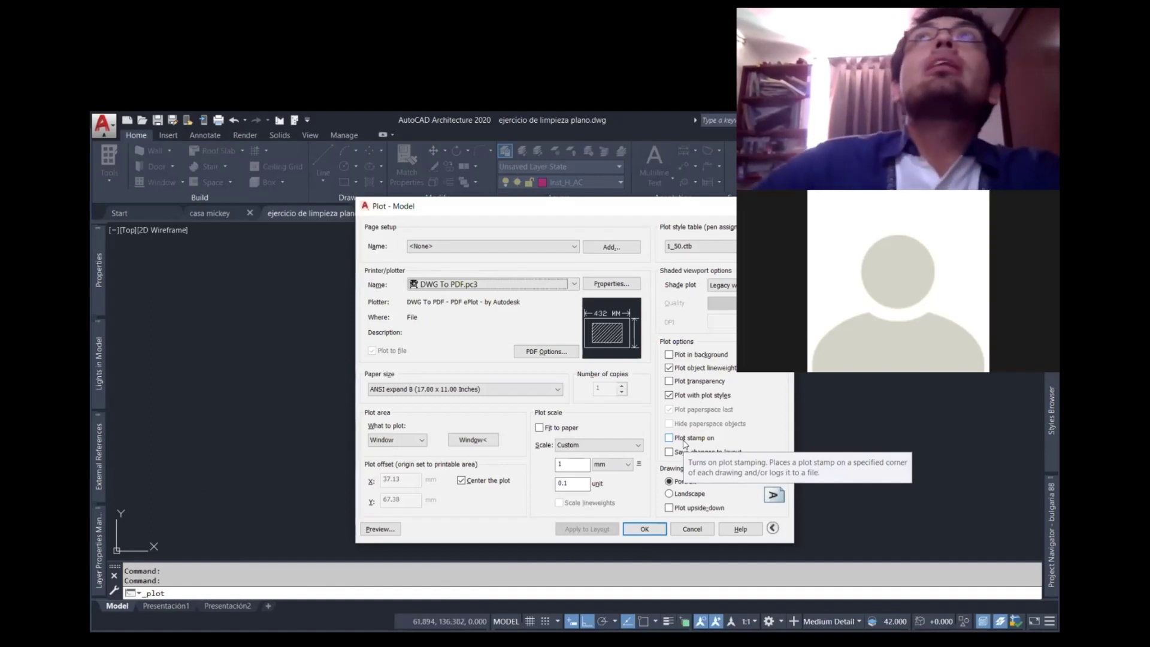
mouse_move(436, 285)
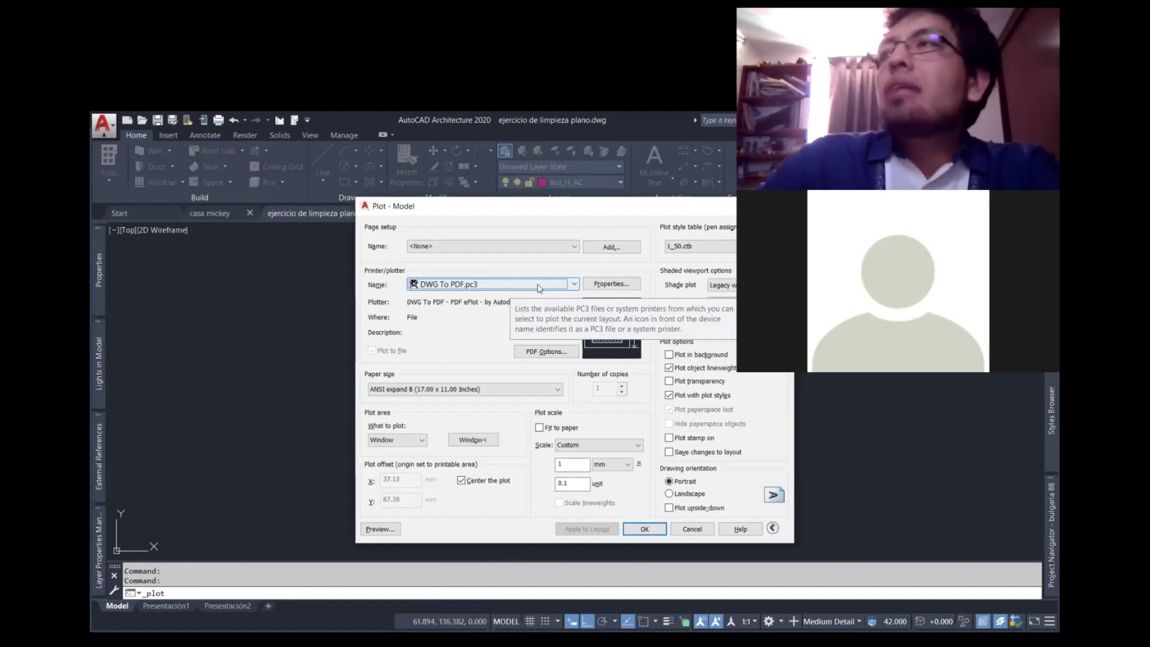
left_click(538, 288)
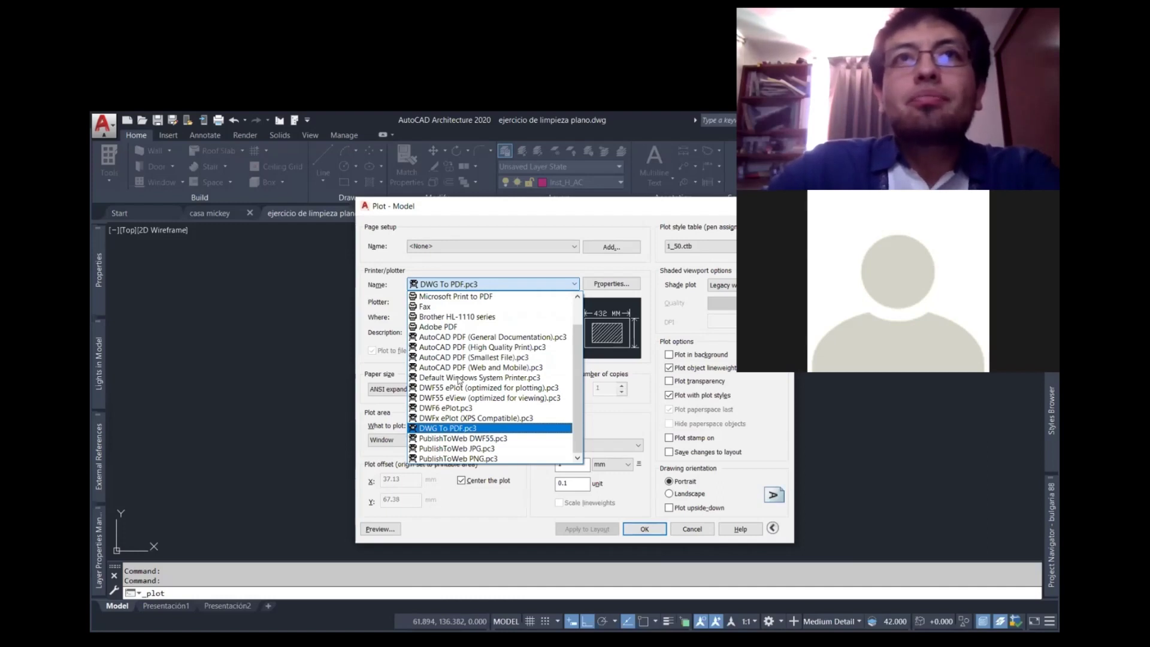
key("Escape")
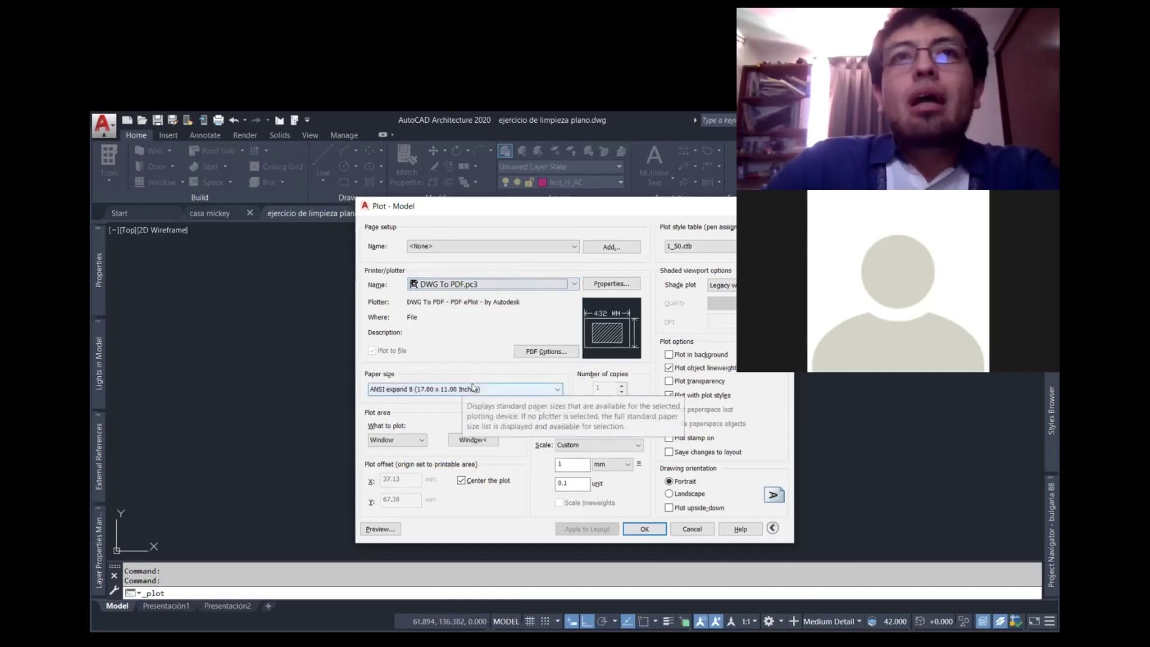
left_click(493, 389)
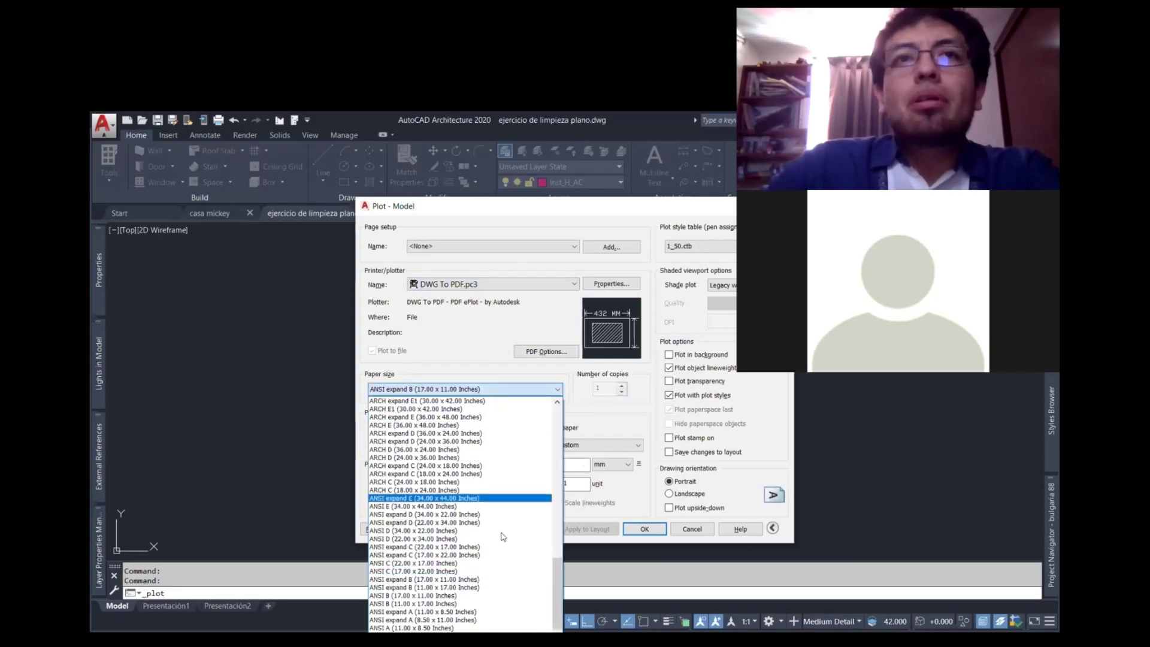
key("Escape")
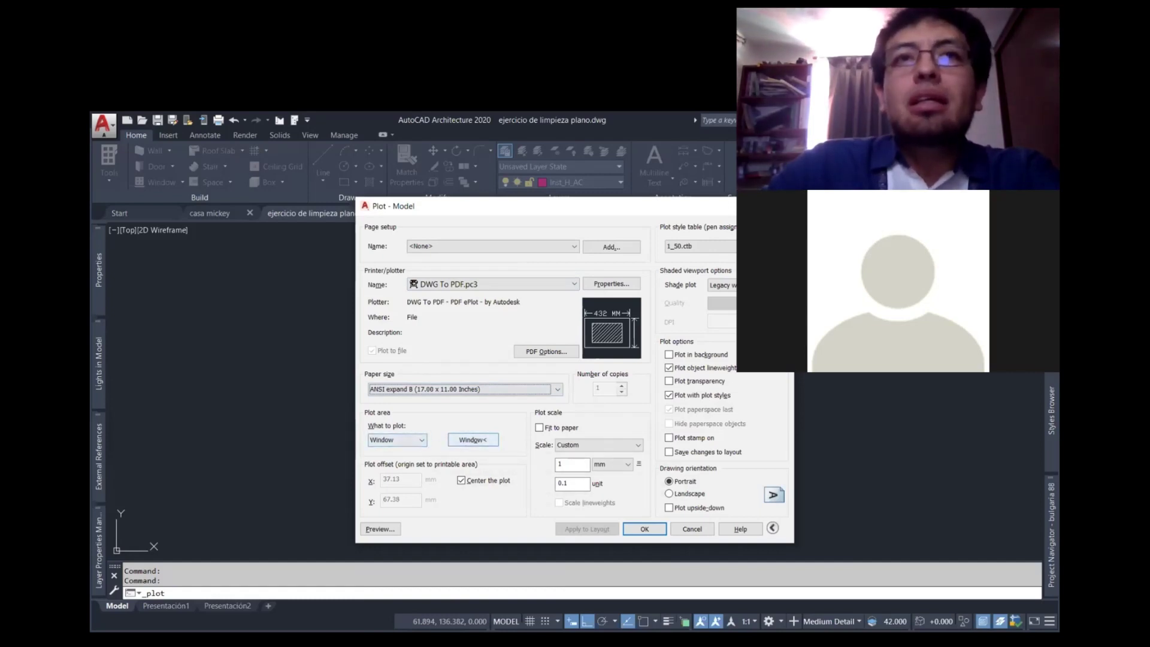
left_click(473, 440)
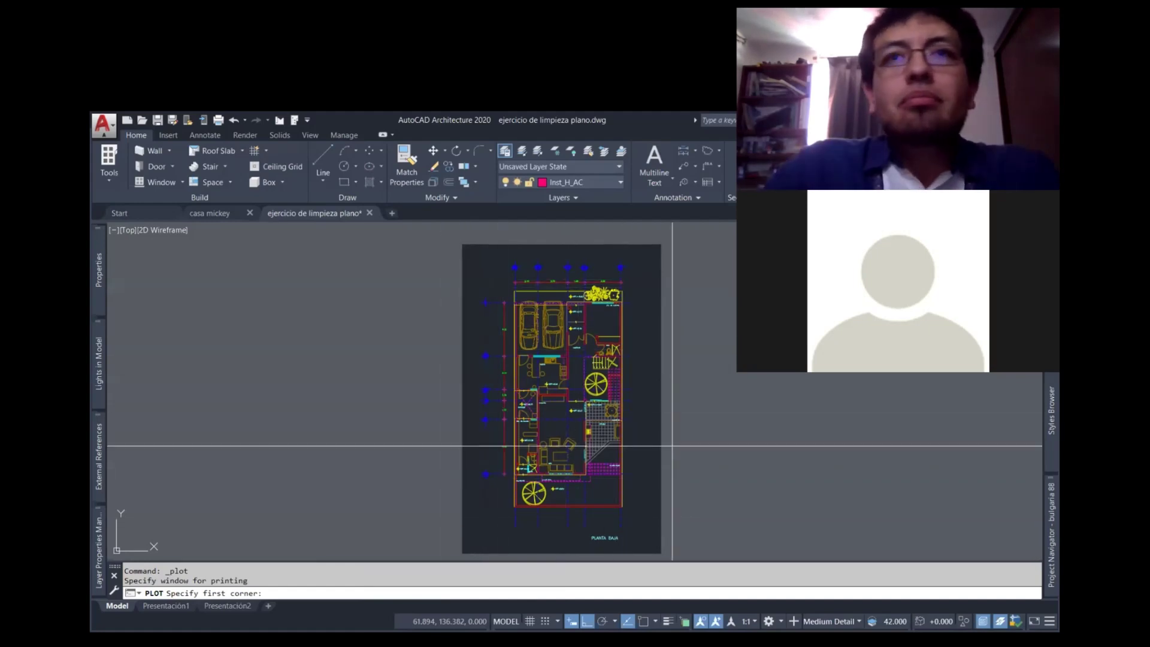
key("Escape")
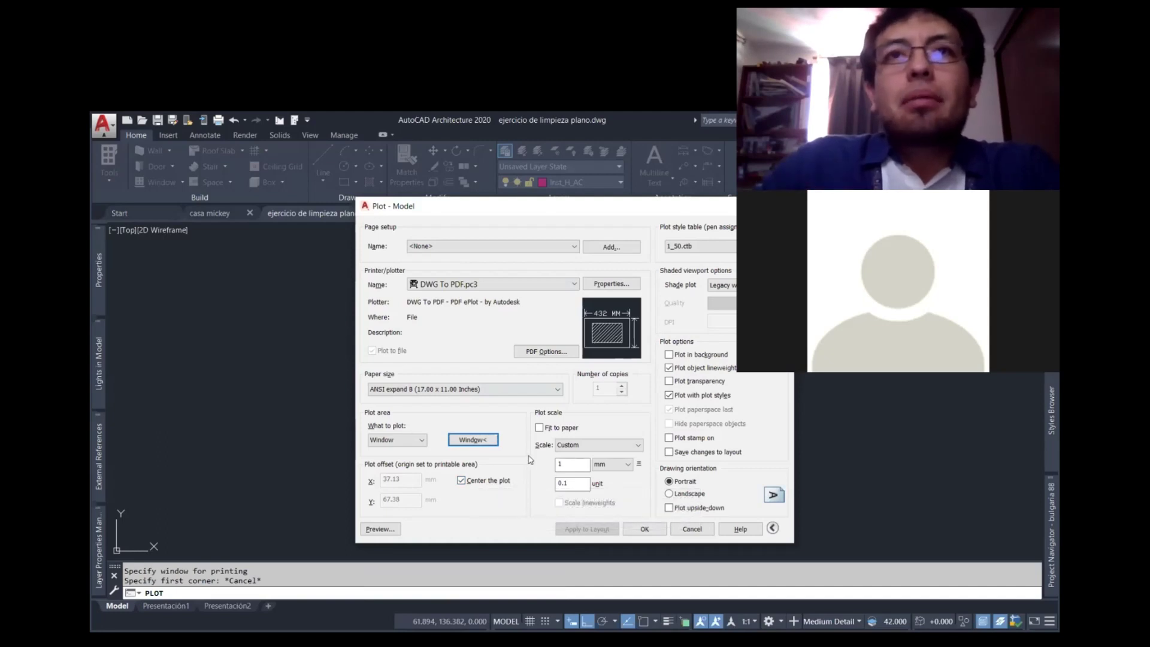
left_click(580, 466)
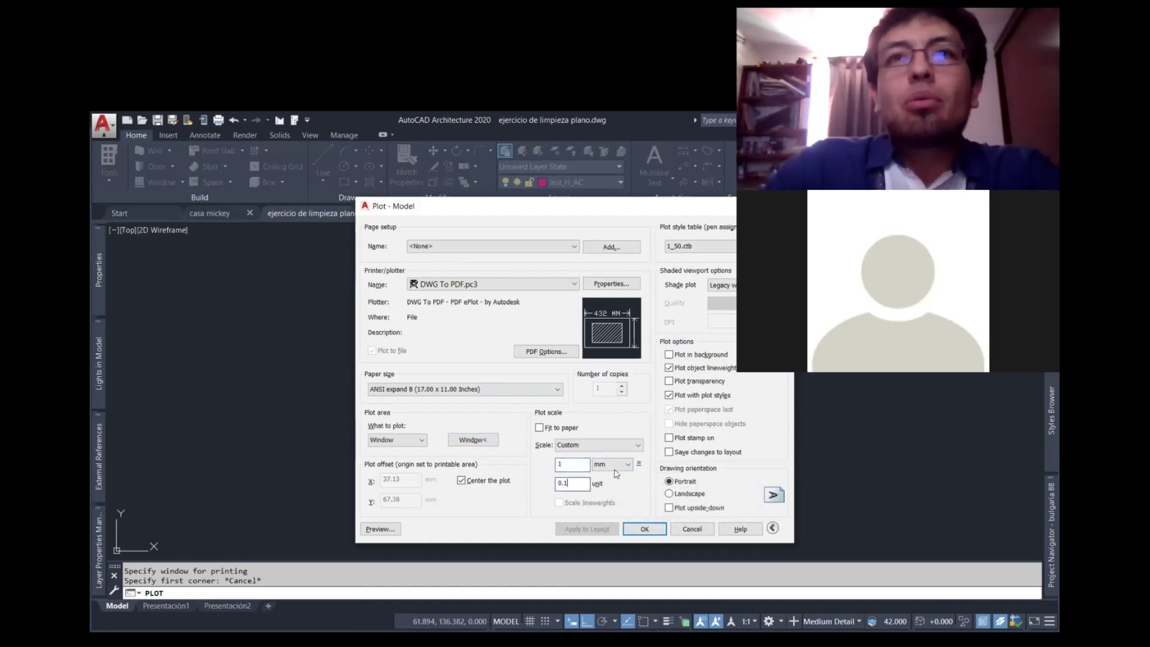
left_click(616, 463)
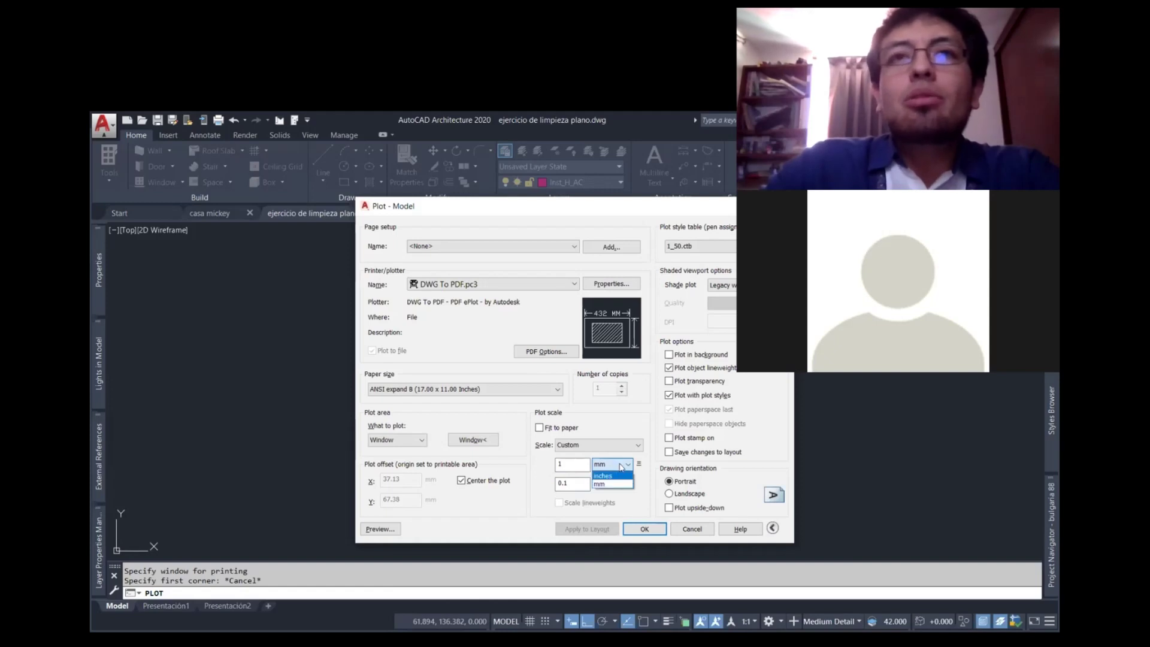
key("Escape")
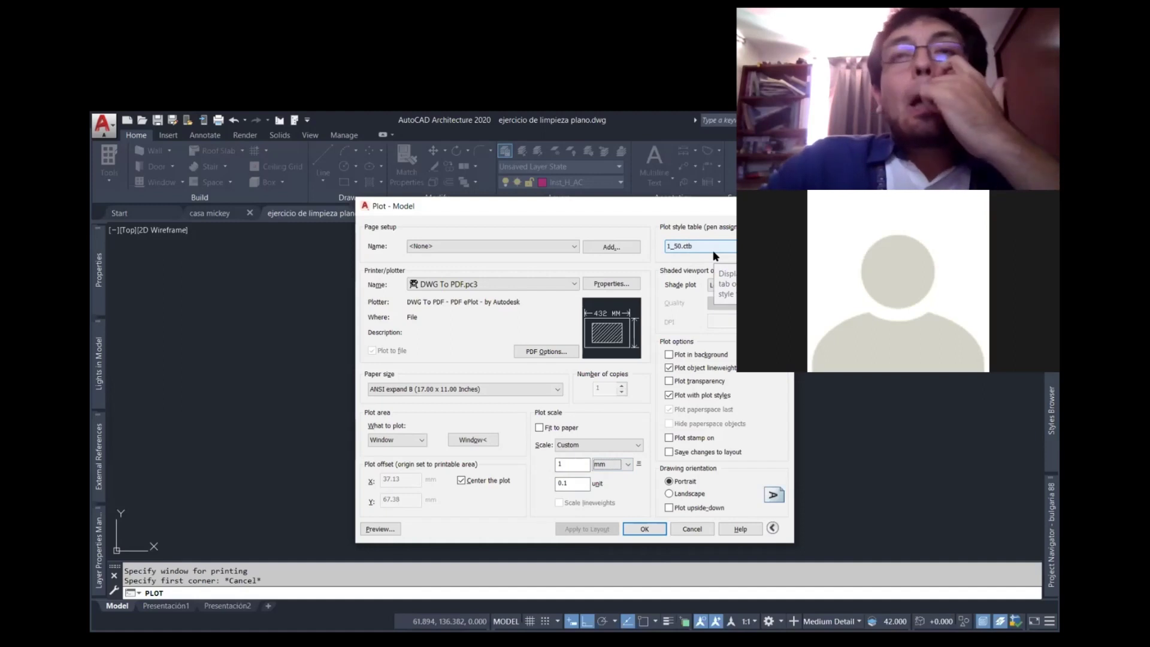
left_click(778, 247)
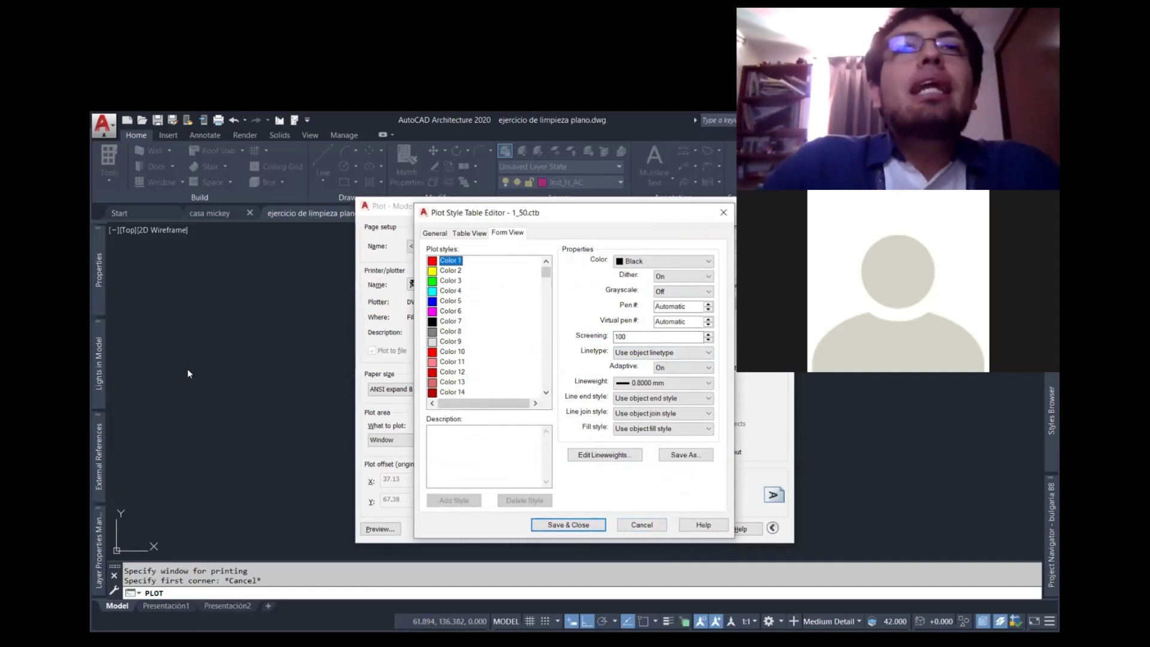
left_click(643, 525)
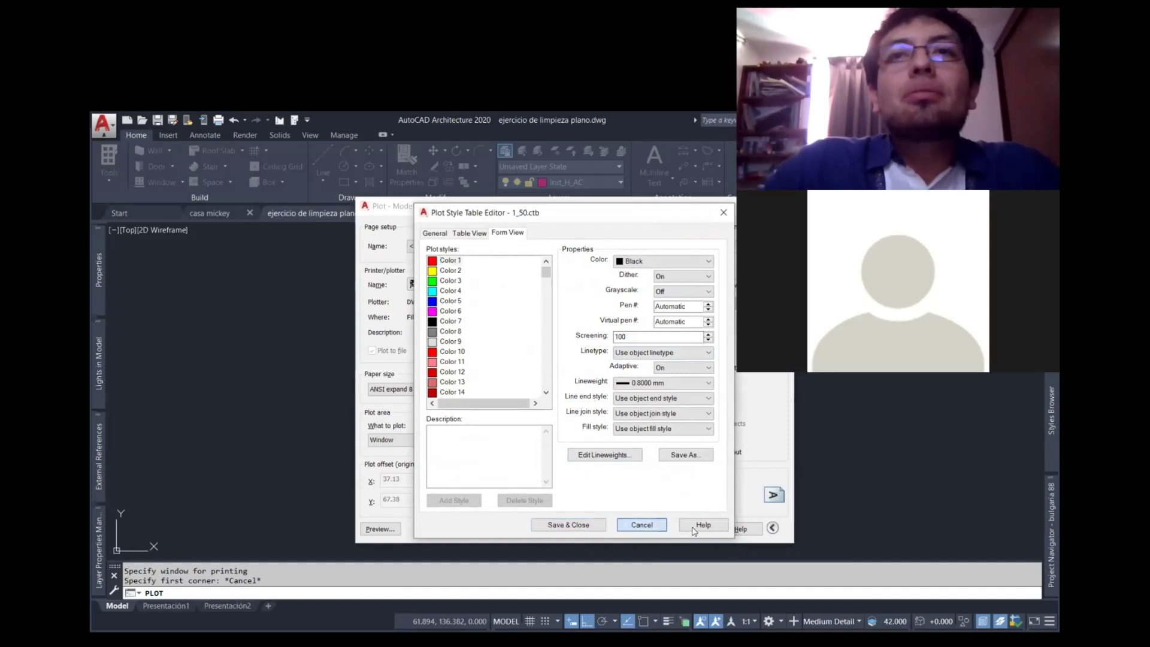
left_click(691, 528)
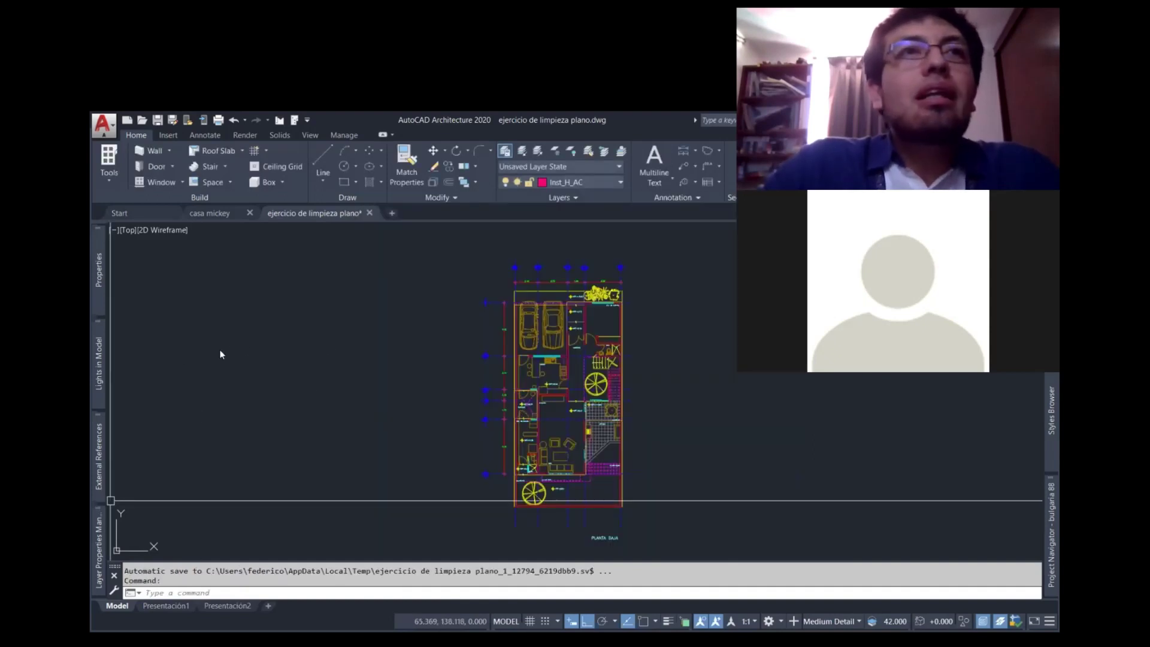
type("la")
key("Return")
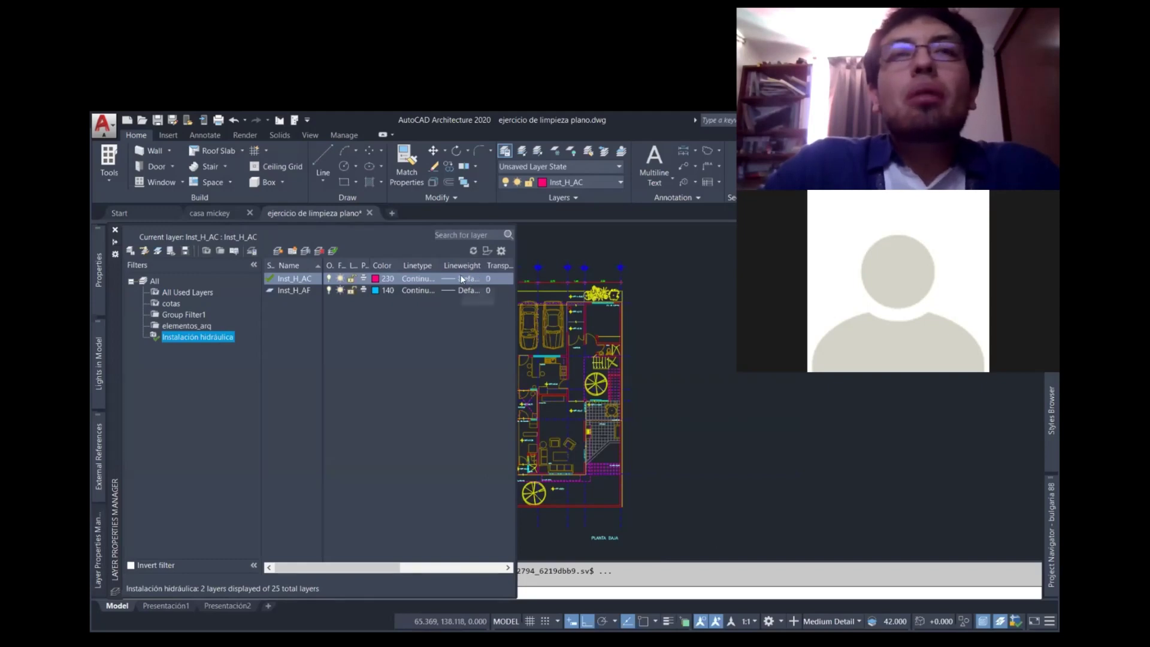
left_click(185, 293)
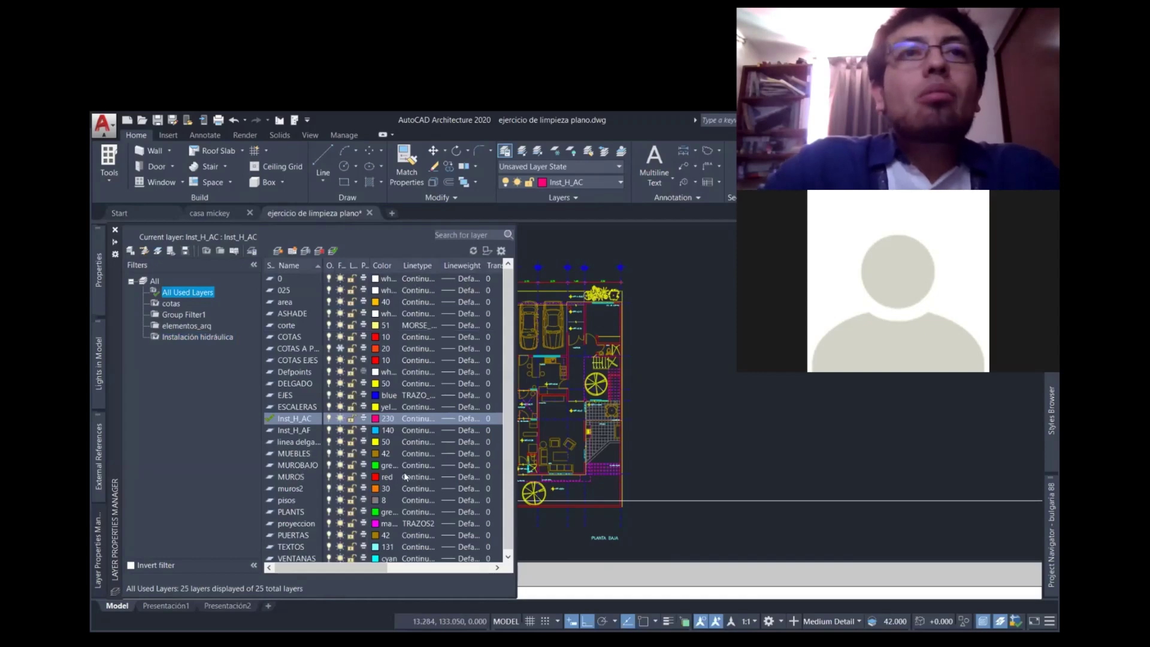
left_click(466, 479)
left_click(466, 479)
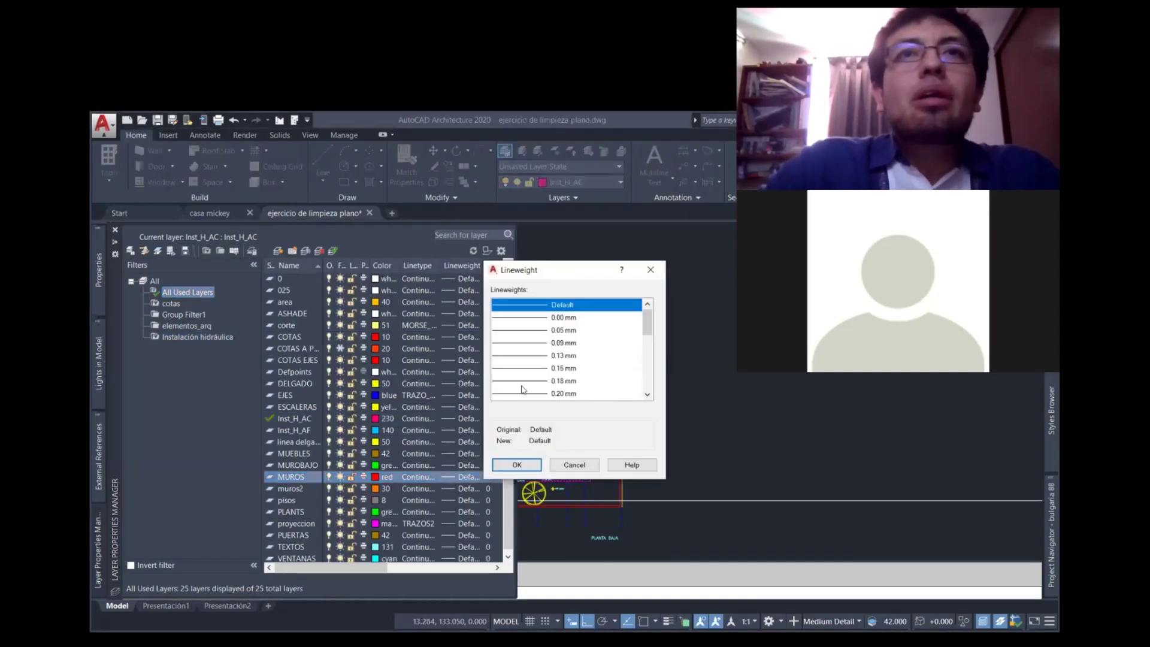
scroll(568, 360, "down", 5)
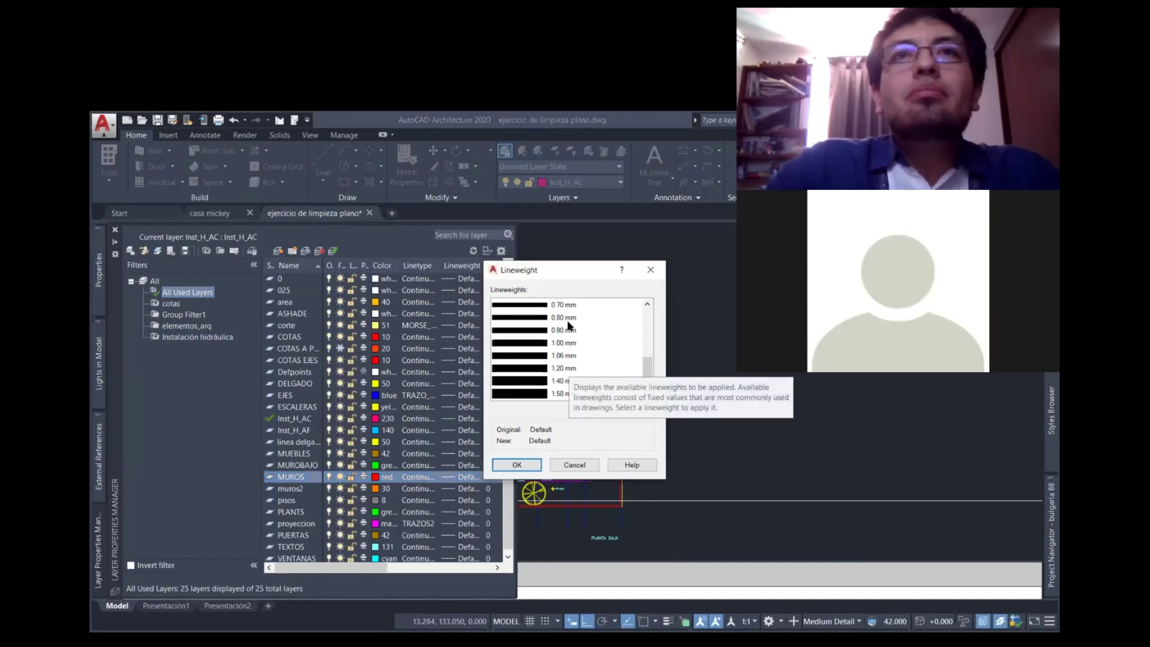
left_click(561, 318)
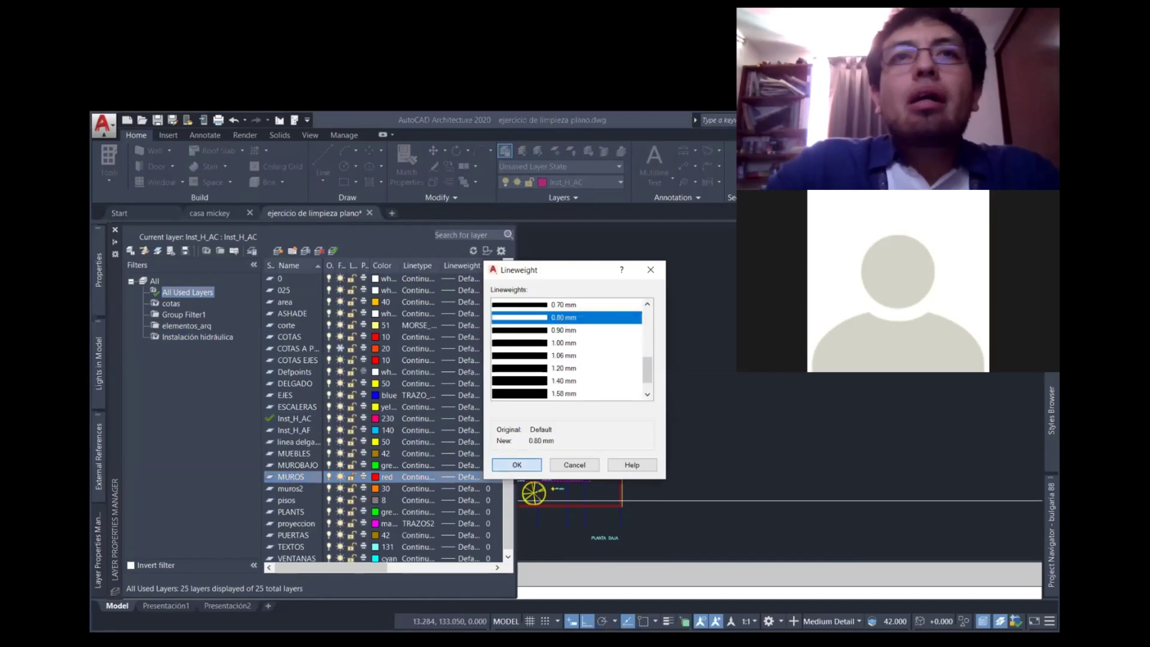
left_click(516, 464)
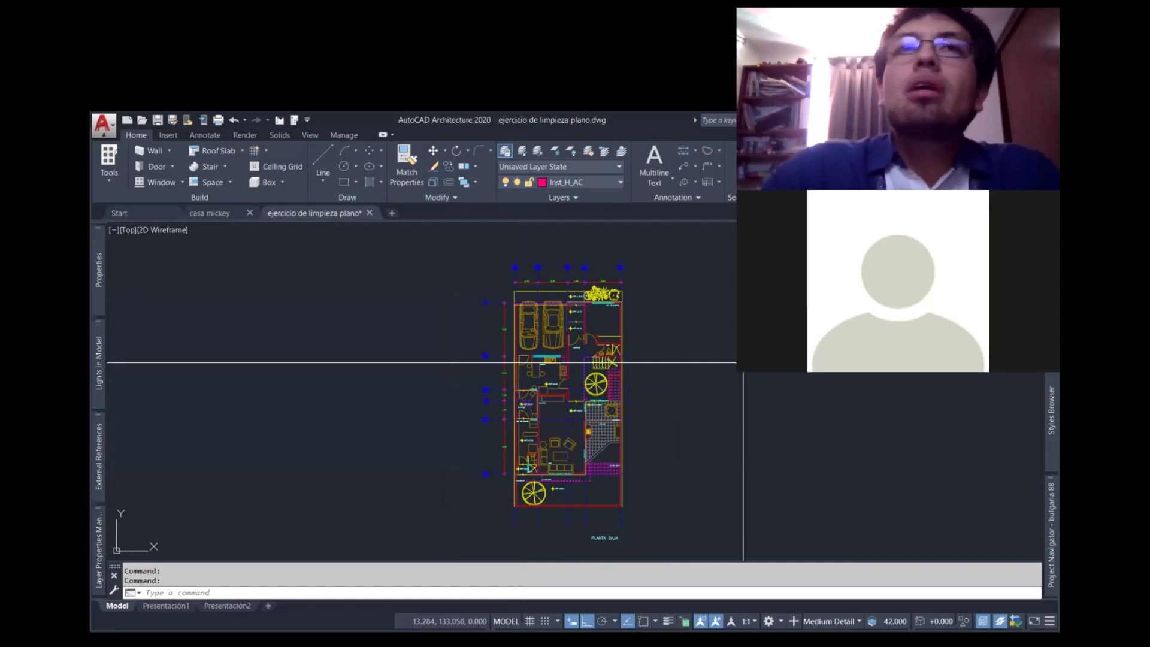
left_click(102, 545)
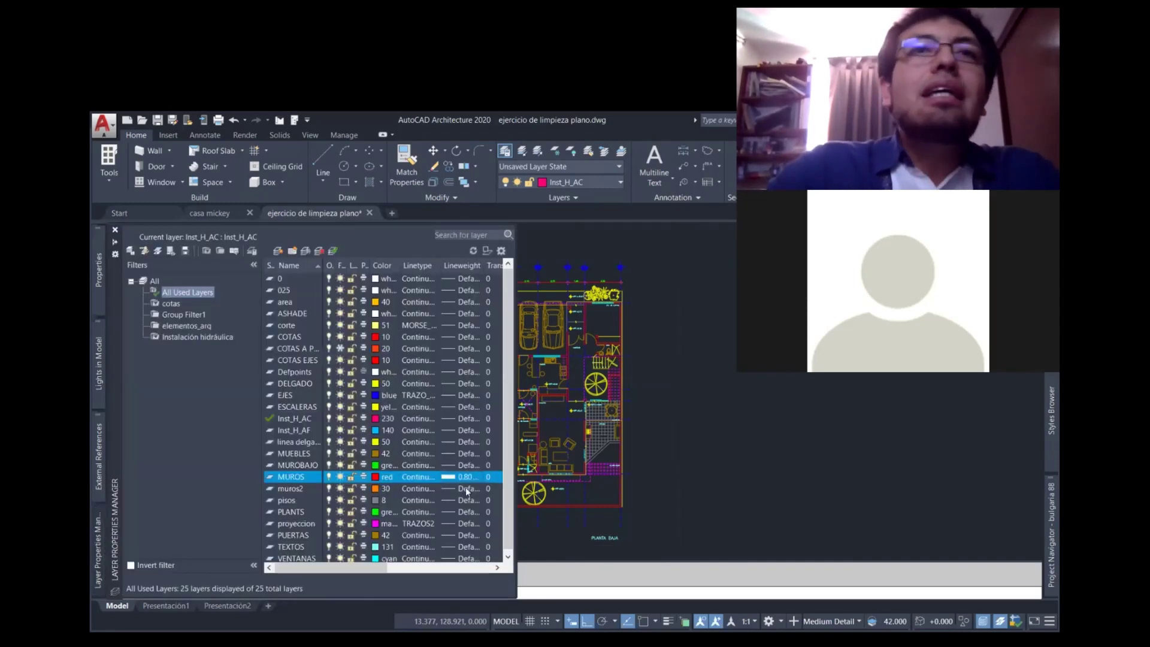
left_click(464, 477)
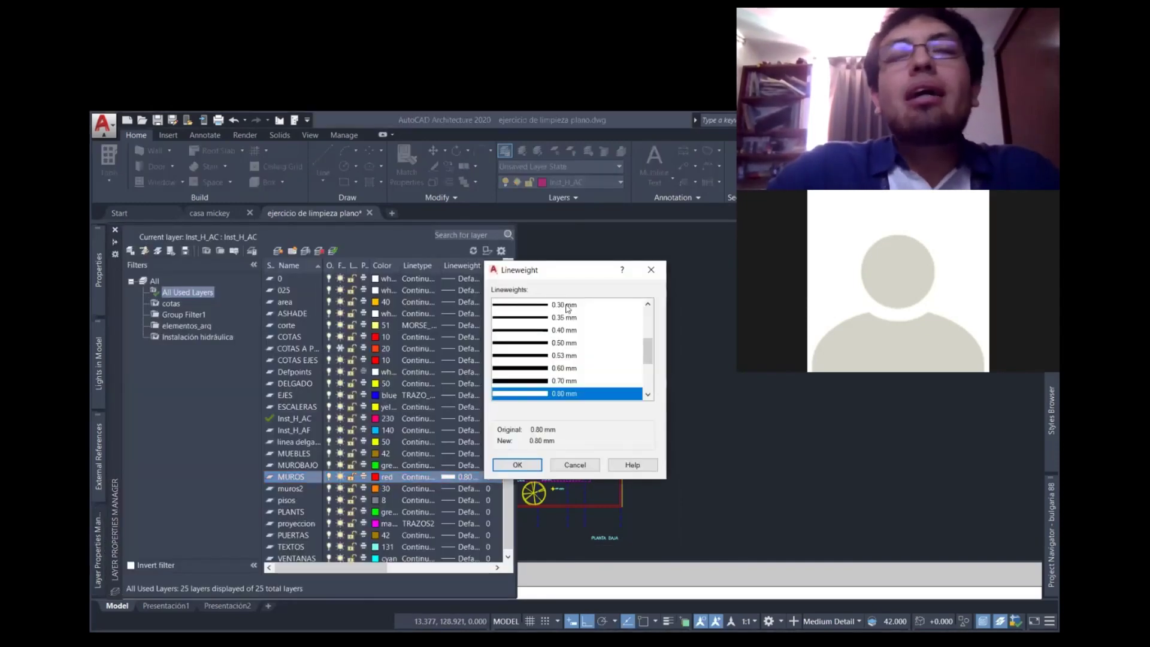
scroll(573, 380, "up", 1)
key("Home")
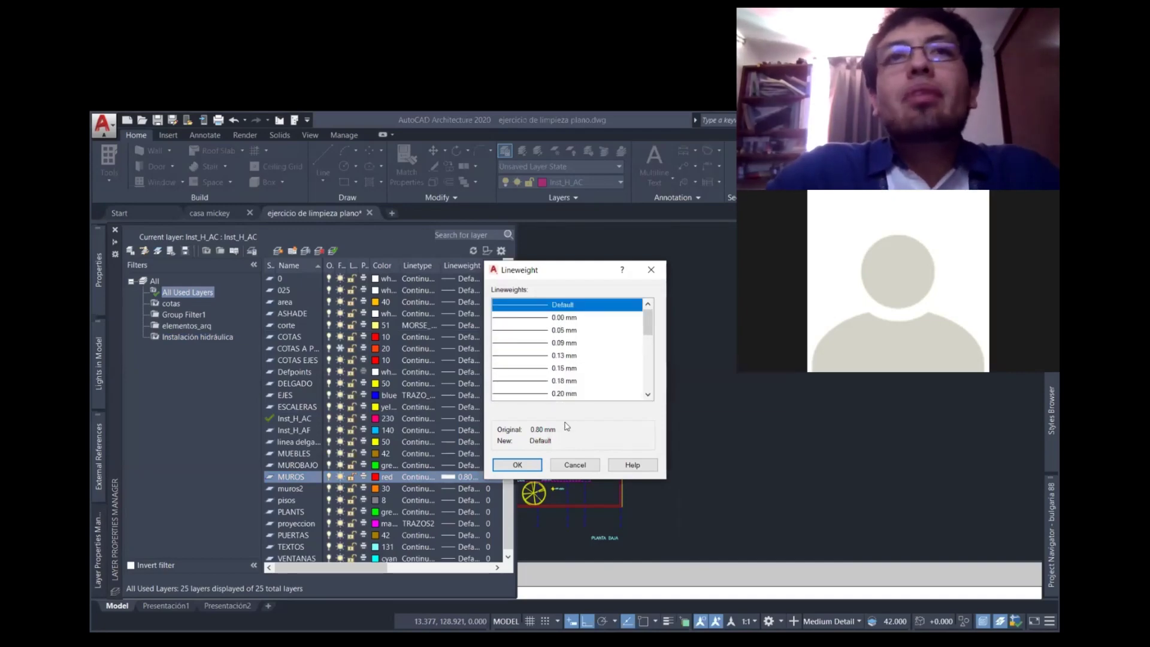
left_click(518, 464)
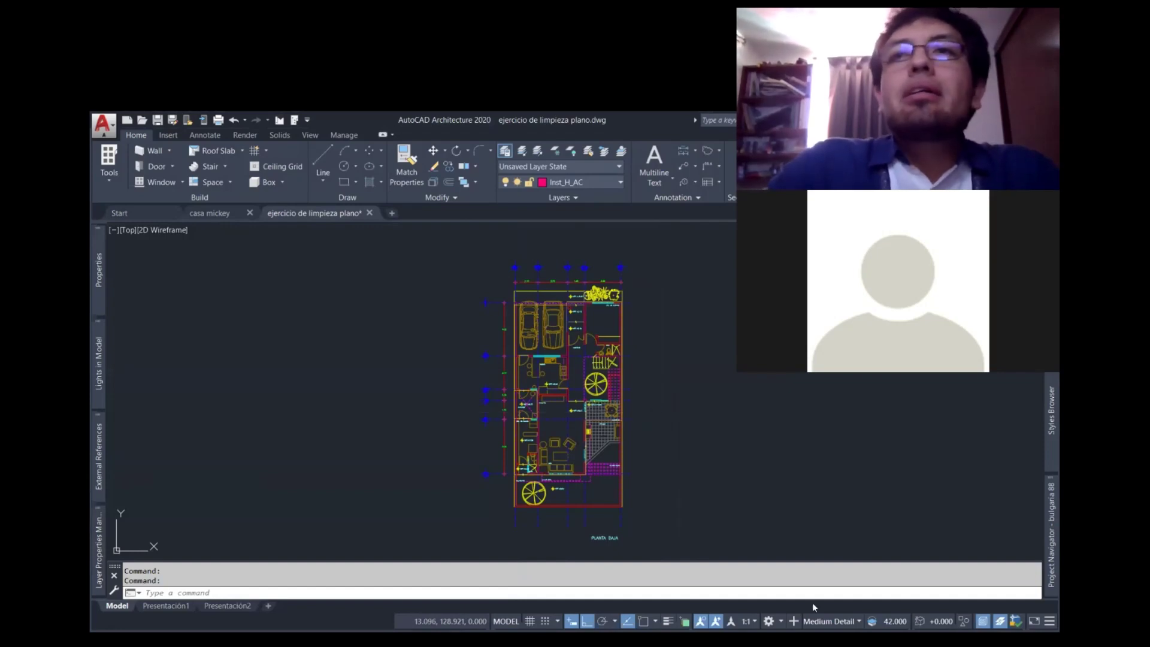
key("ctrl+p")
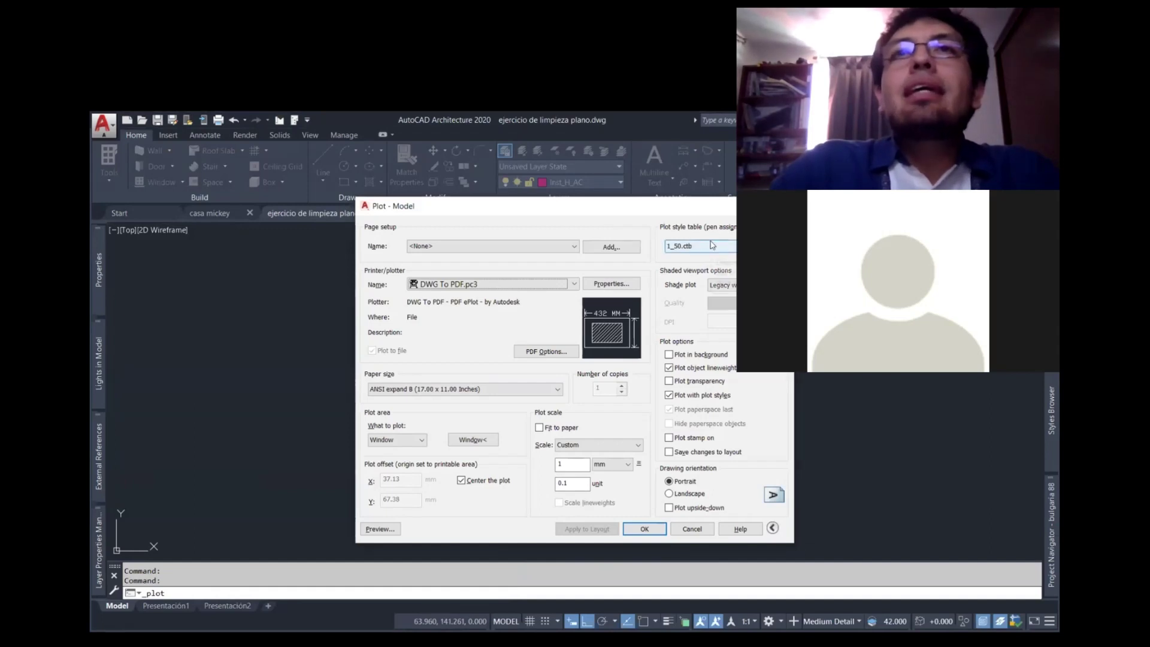
- Browse the plot style table list, leaving 1_50.ctb selected for now
left_click(712, 244)
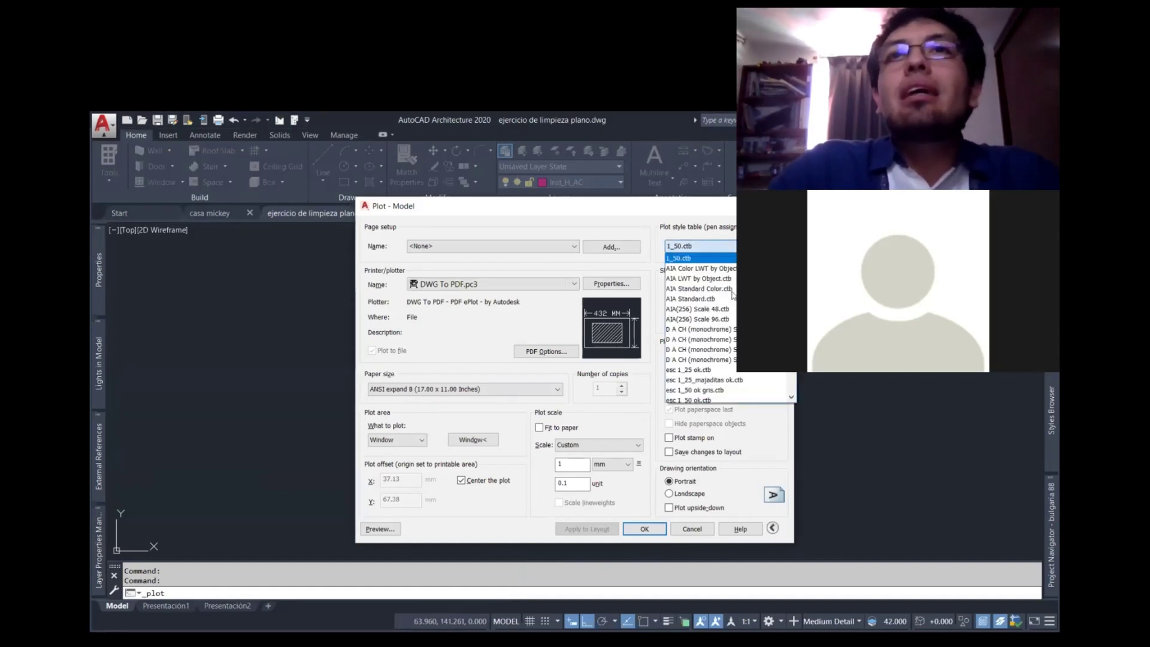
scroll(695, 300, "up", 2)
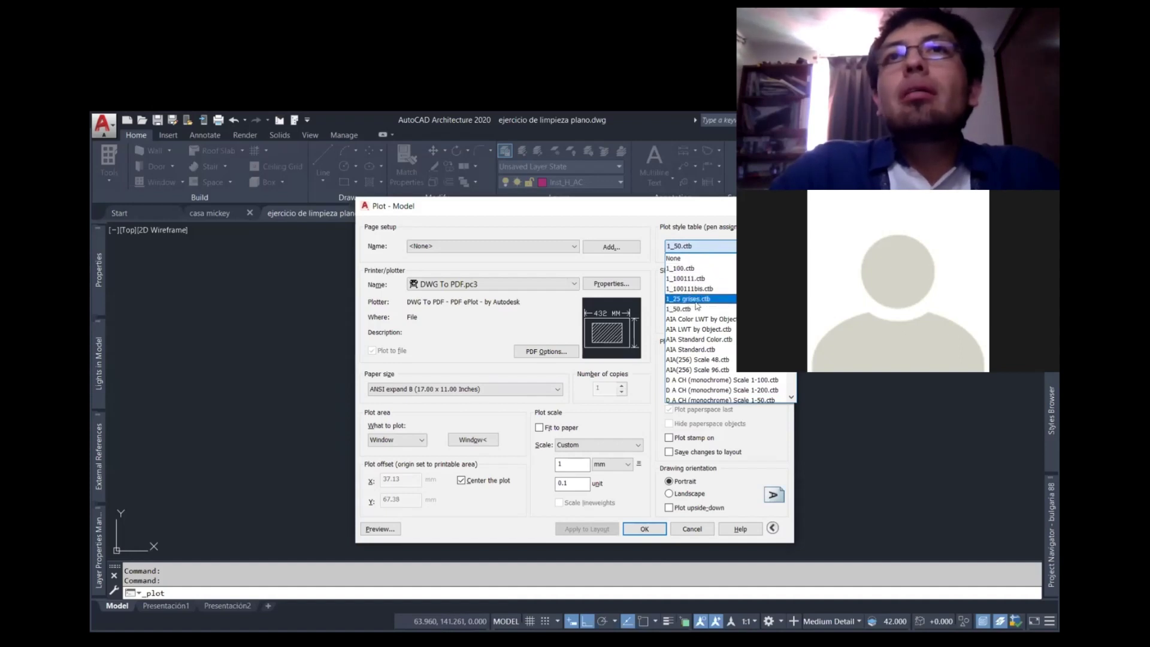
scroll(713, 356, "down", 4)
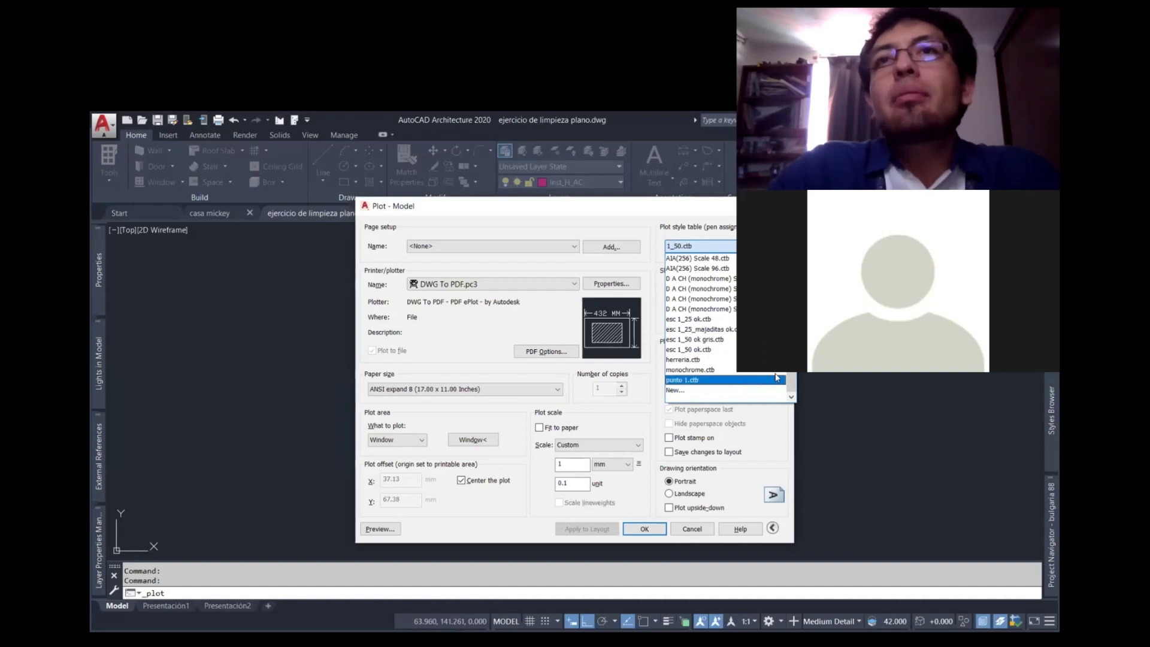
scroll(706, 367, "up", 4)
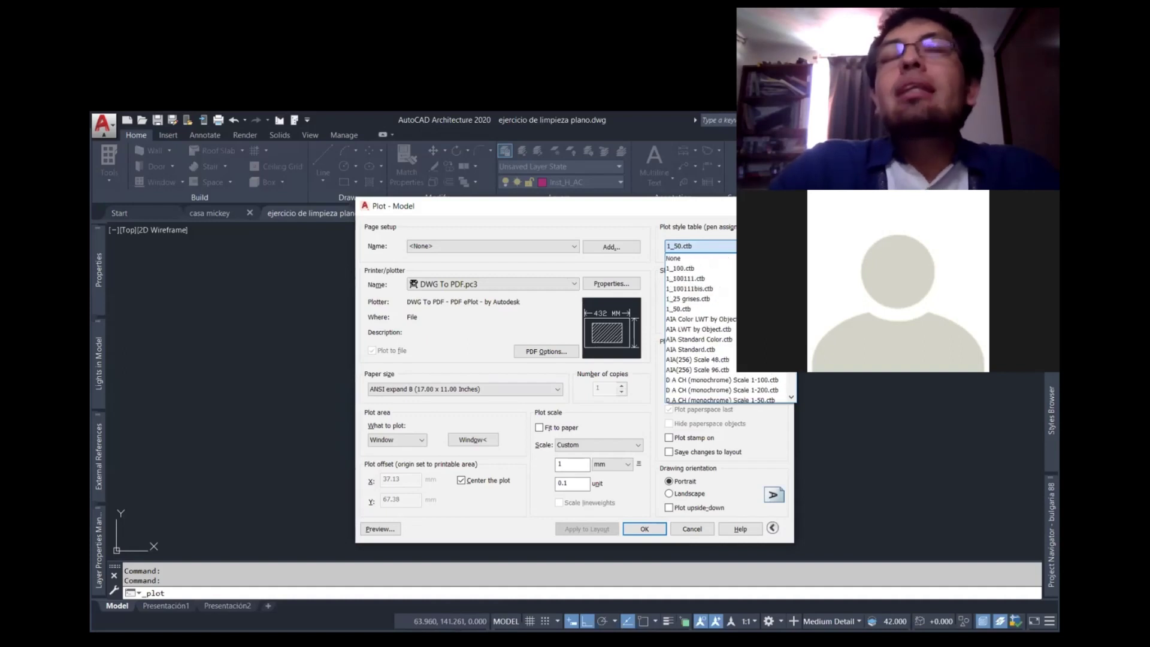
left_click(730, 245)
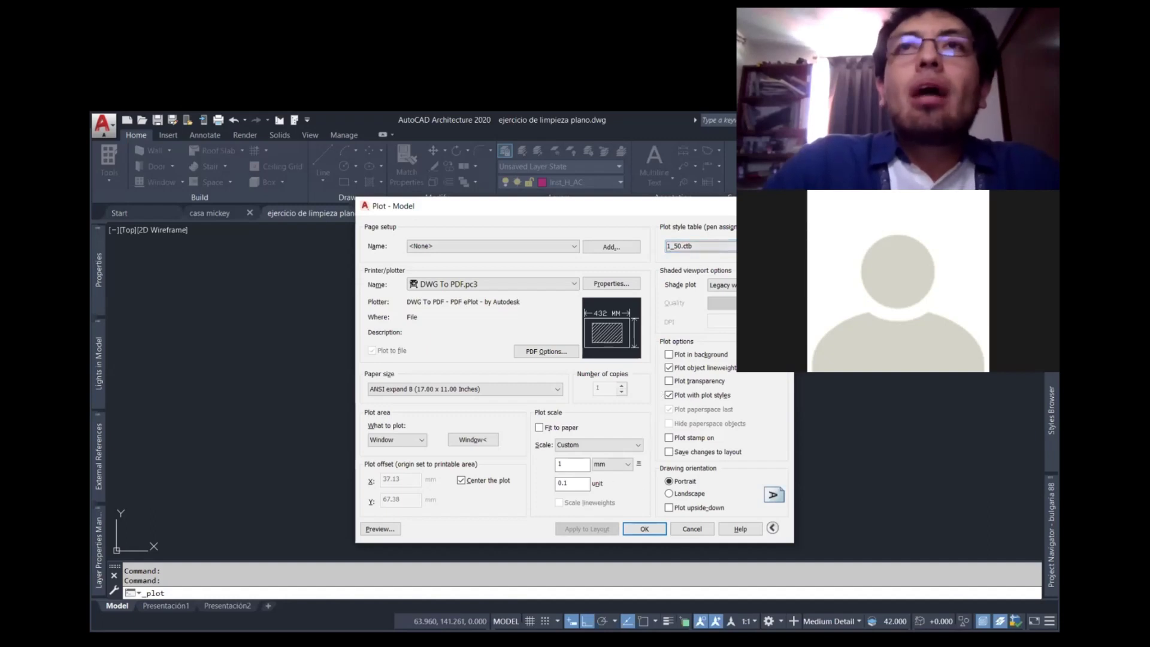
left_click(731, 245)
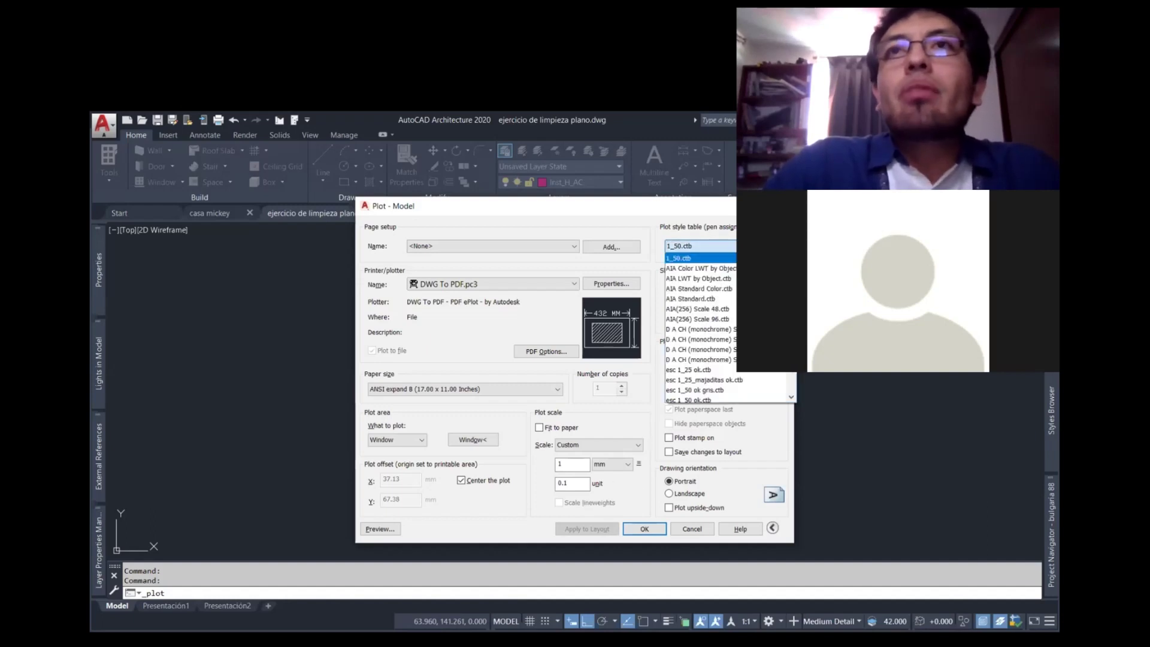
key("Escape")
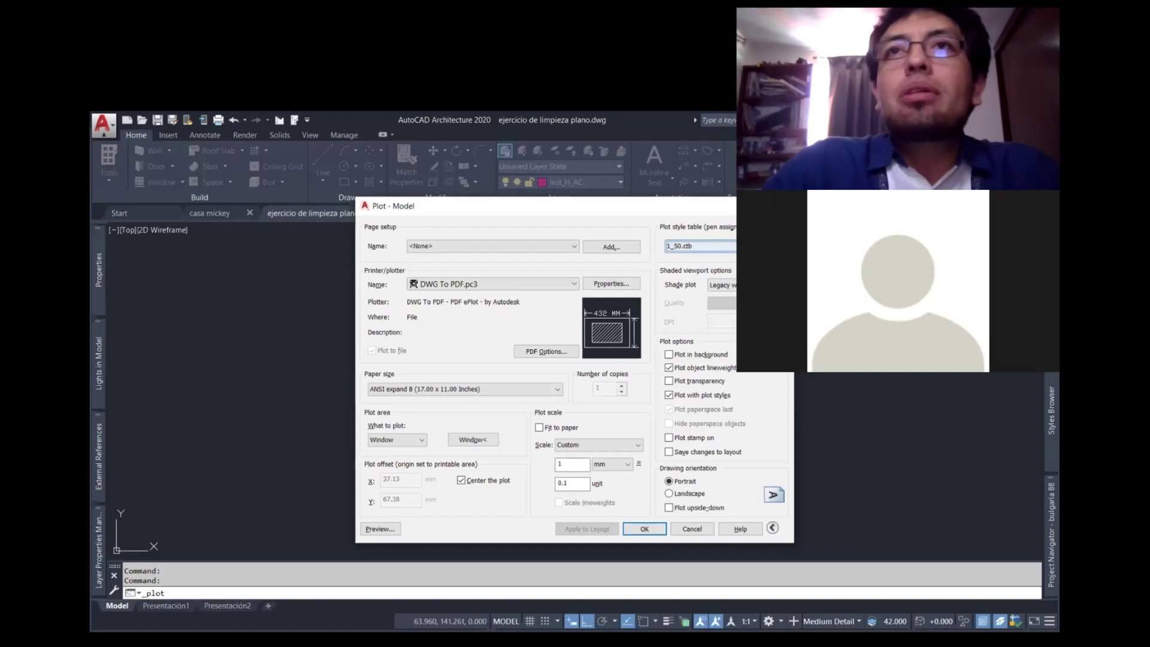
left_click(732, 245)
left_click(652, 248)
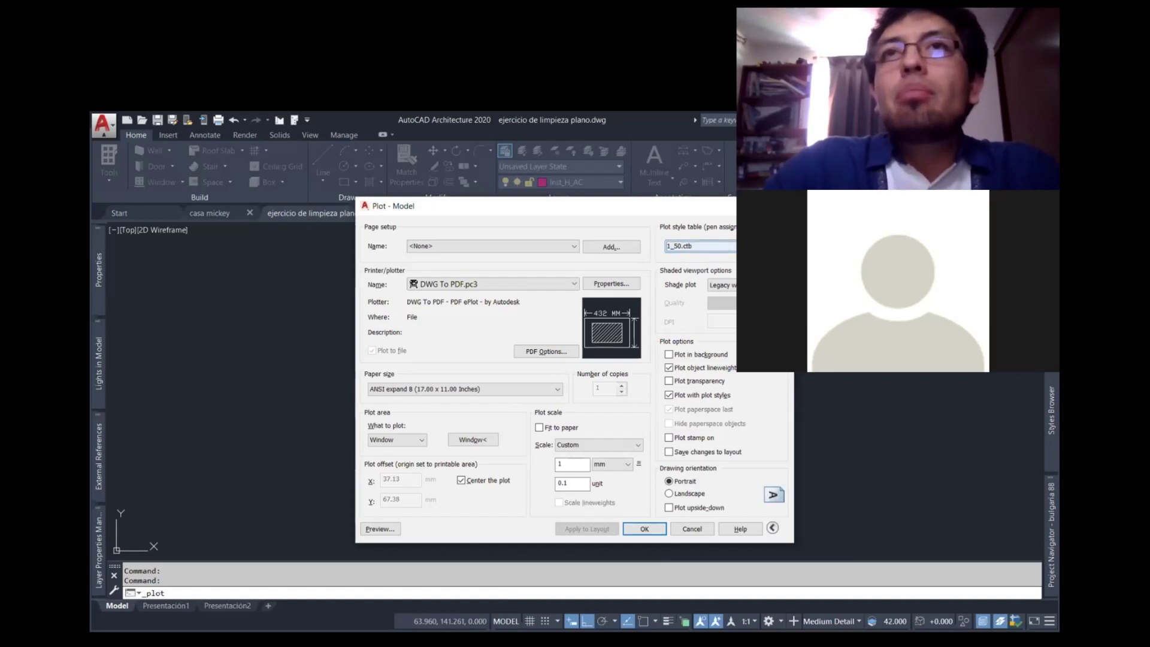
- Select monochrome.ctb as the plot style table and apply it to all layouts
left_click(732, 246)
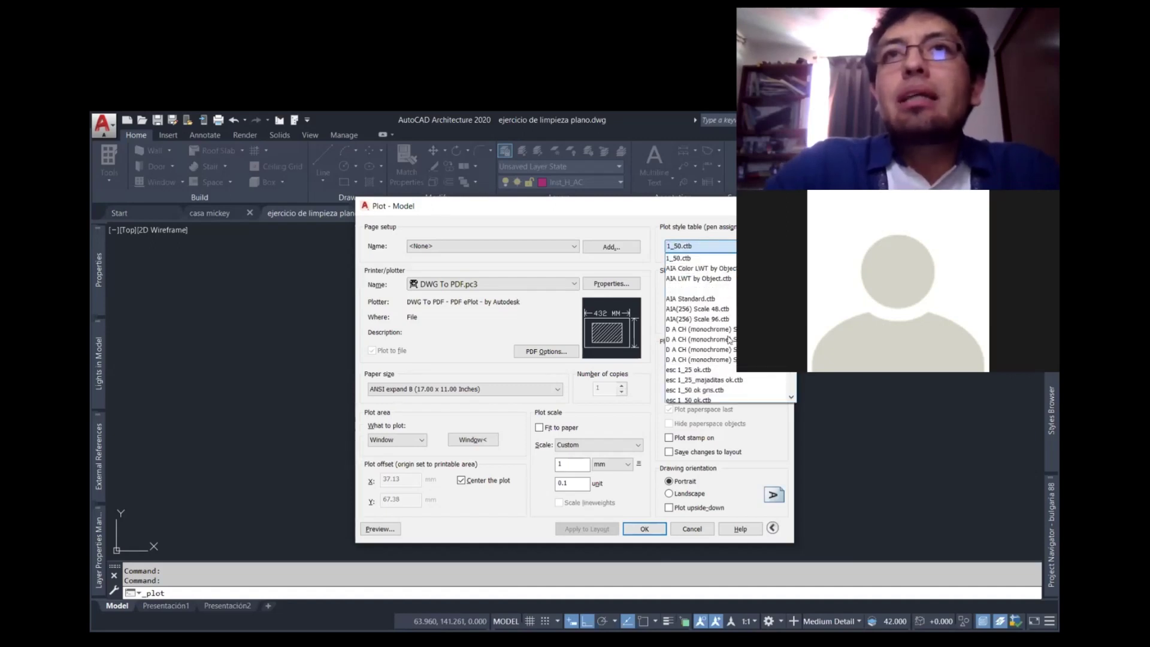
scroll(697, 347, "down", 2)
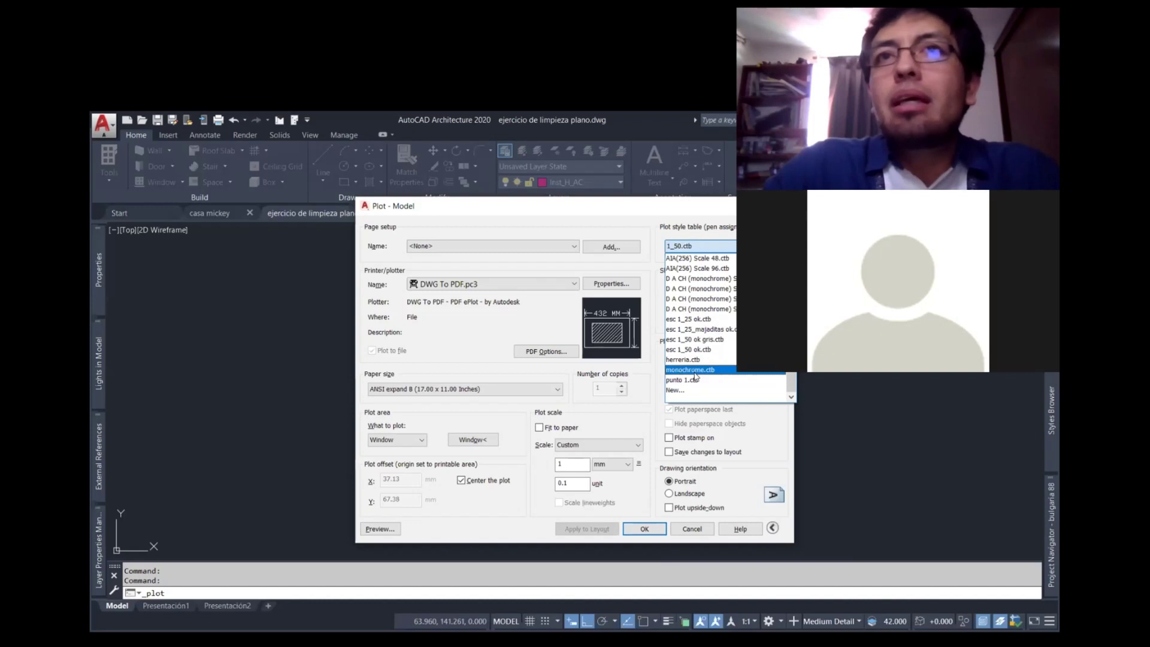
left_click(706, 376)
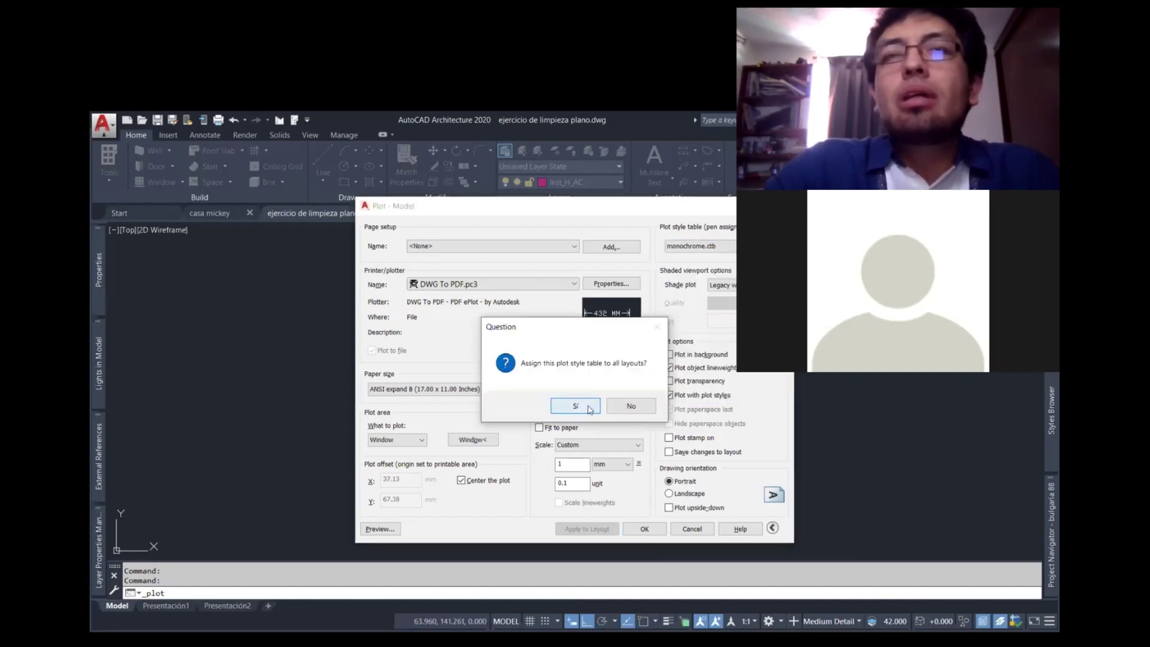
left_click(588, 406)
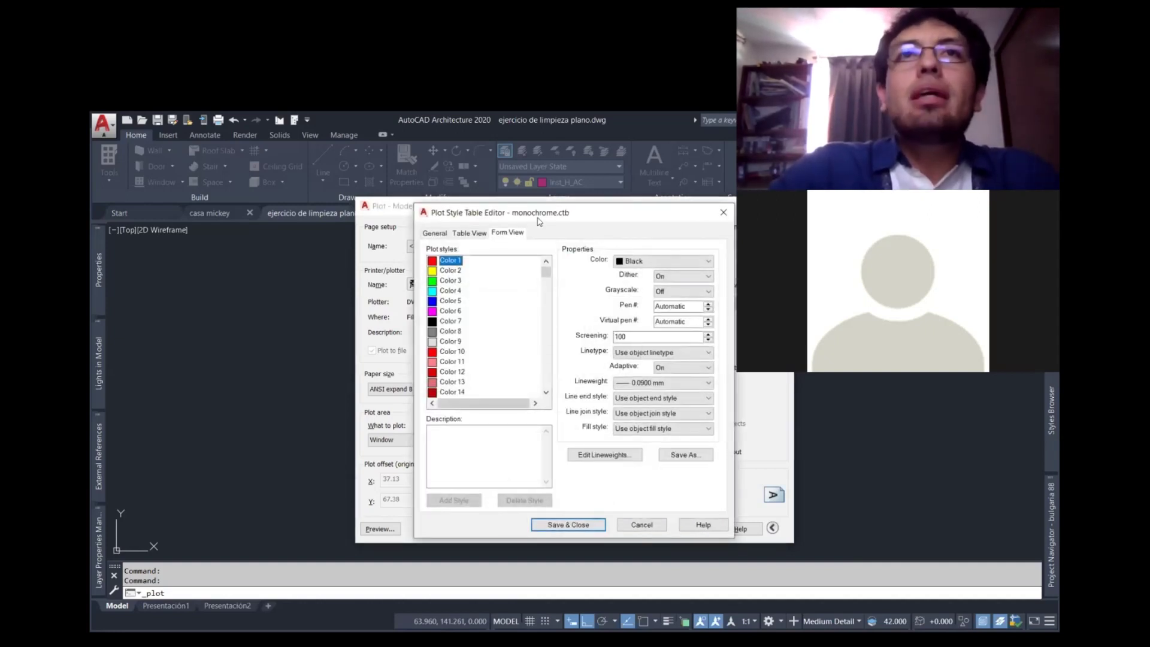
- In the enlarged Plot Style Table Editor, set Color 1 to 0.8000 mm and Color 5 to 0.1300 mm lineweight
left_click_drag(535, 211, 504, 189)
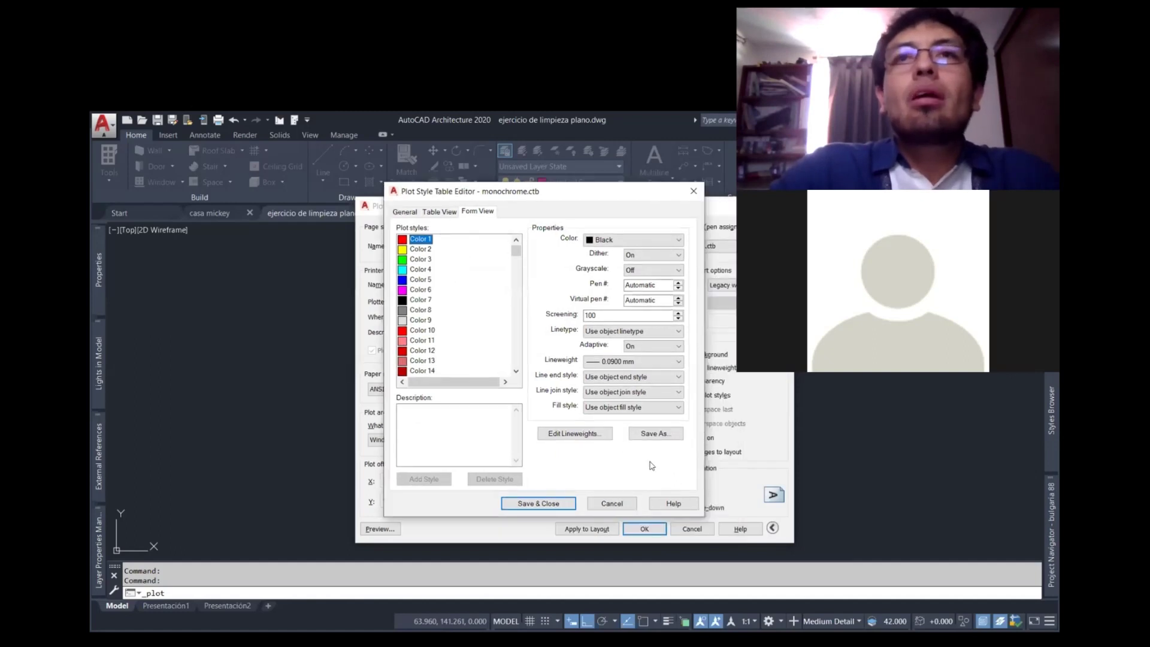
left_click_drag(701, 516, 785, 539)
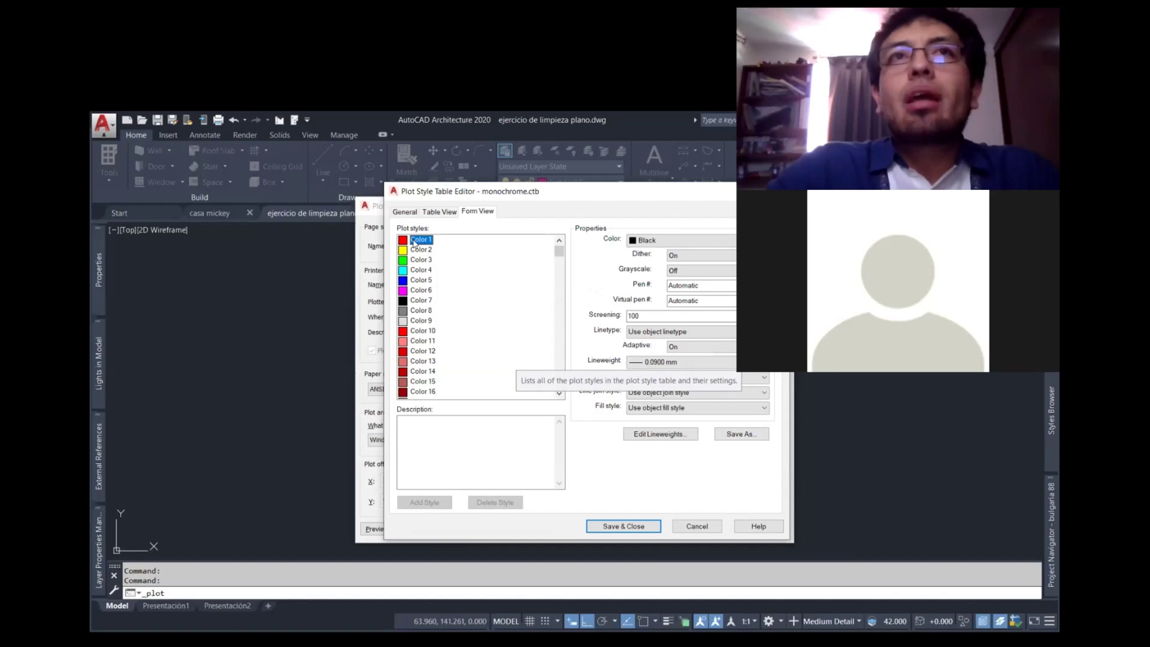
left_click(682, 362)
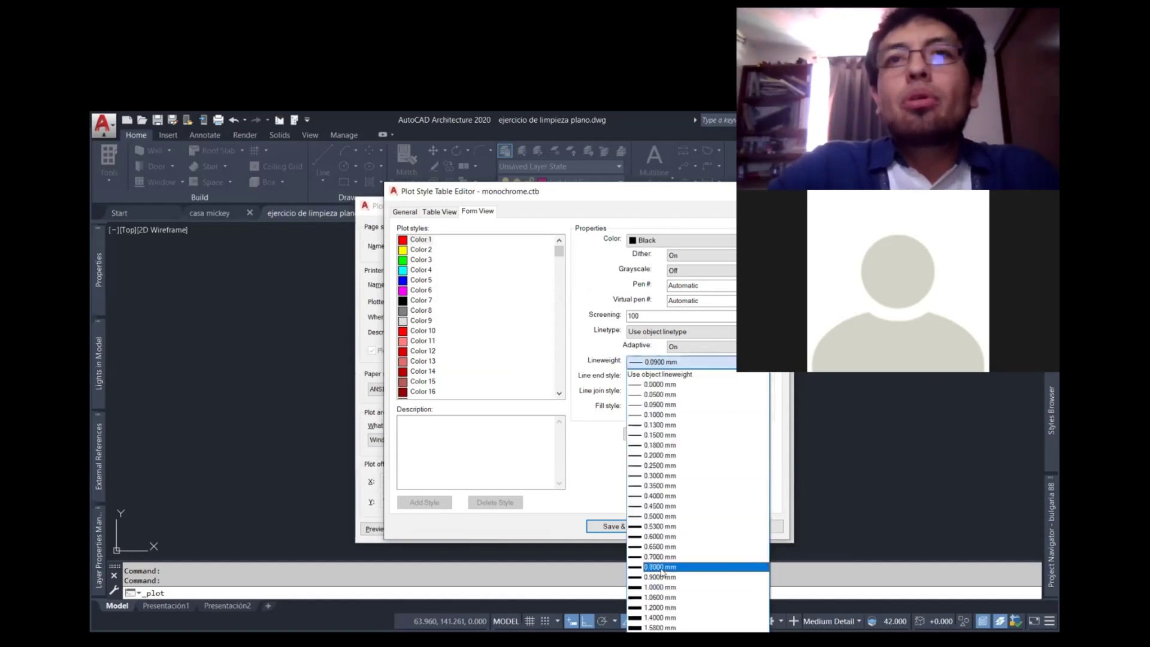
left_click(662, 566)
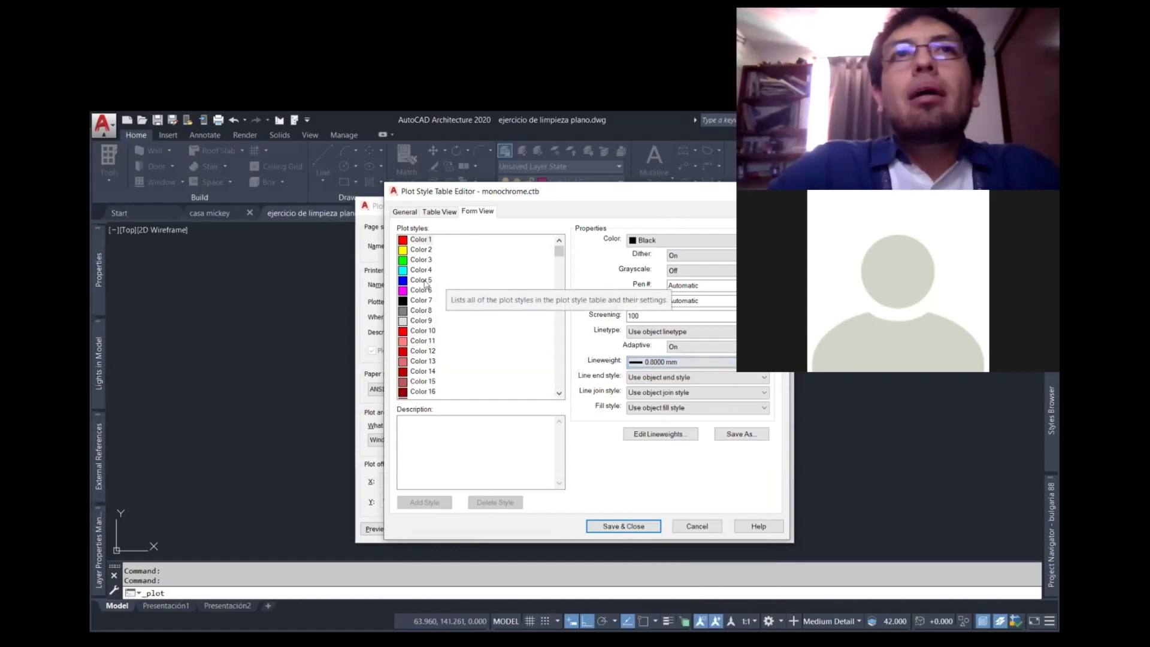
left_click(422, 281)
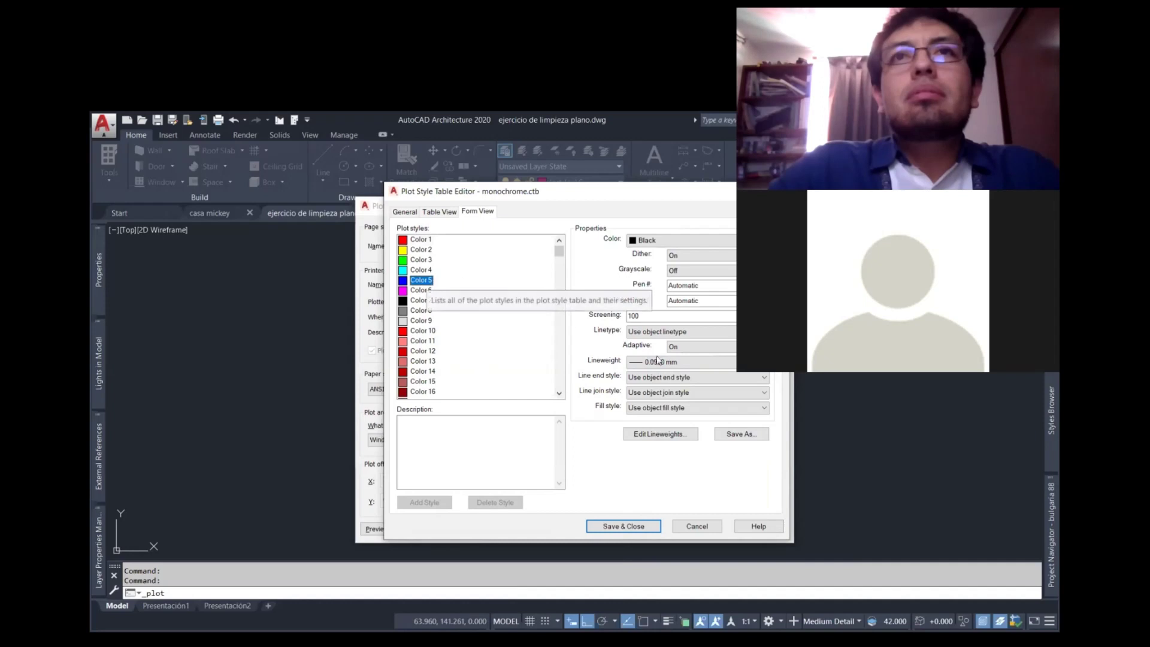
left_click(684, 362)
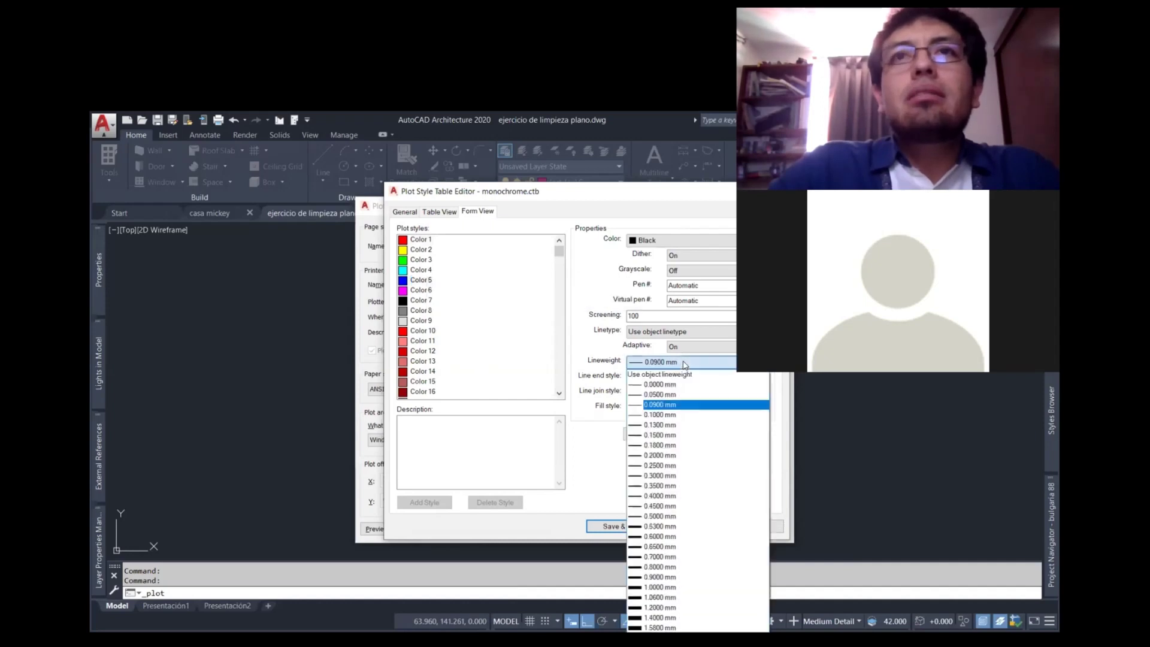
left_click(669, 425)
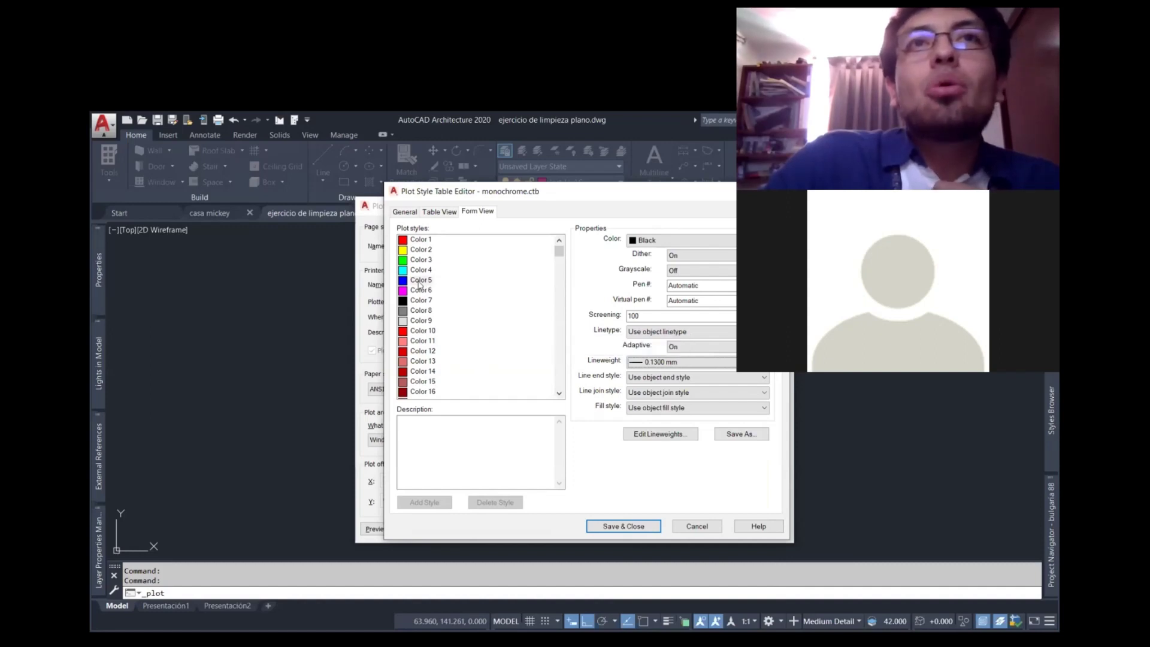
- Give Color 42 a 0.2500 mm lineweight, then select Color 8 (0.0900 mm)
left_click(461, 280)
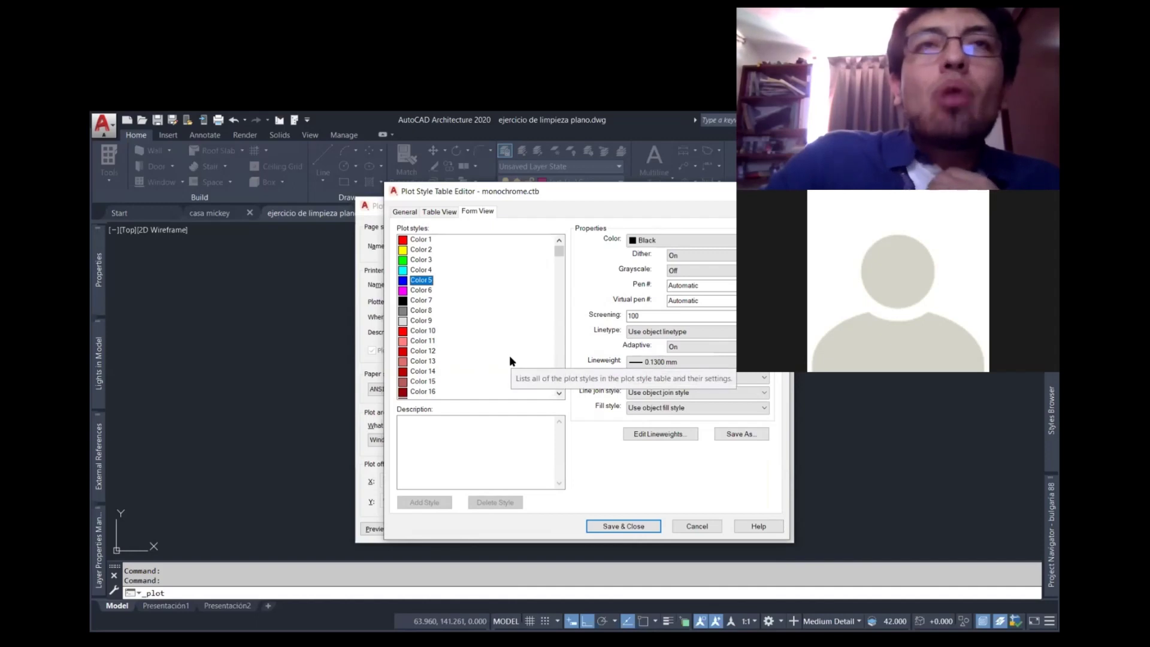
left_click(559, 311)
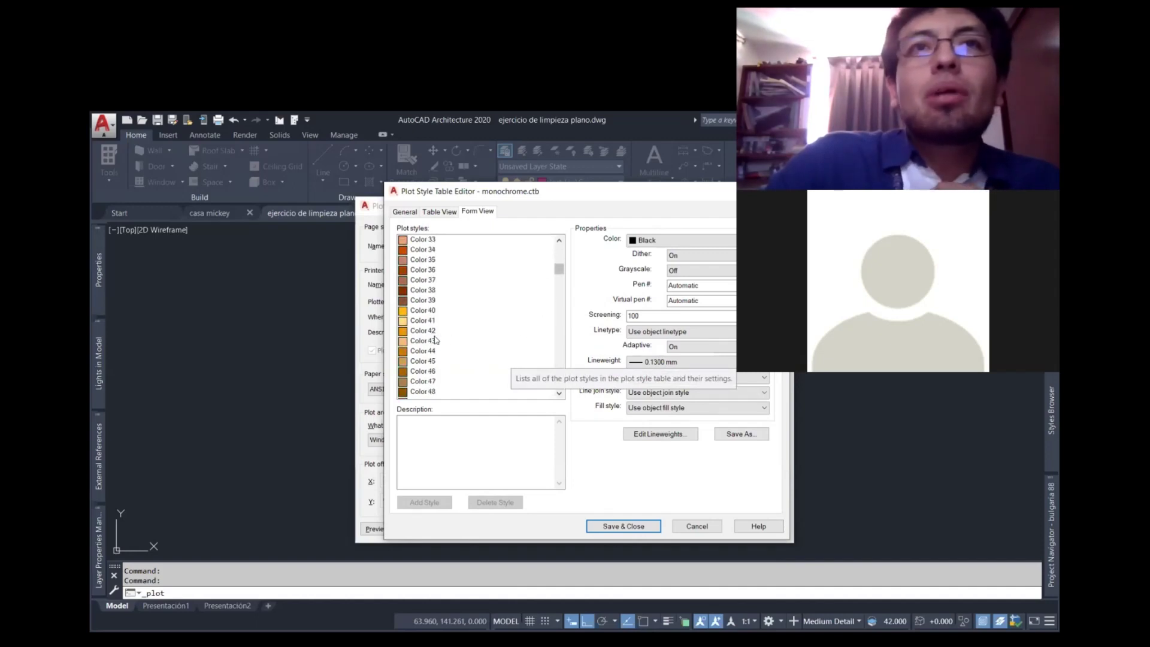
left_click(424, 331)
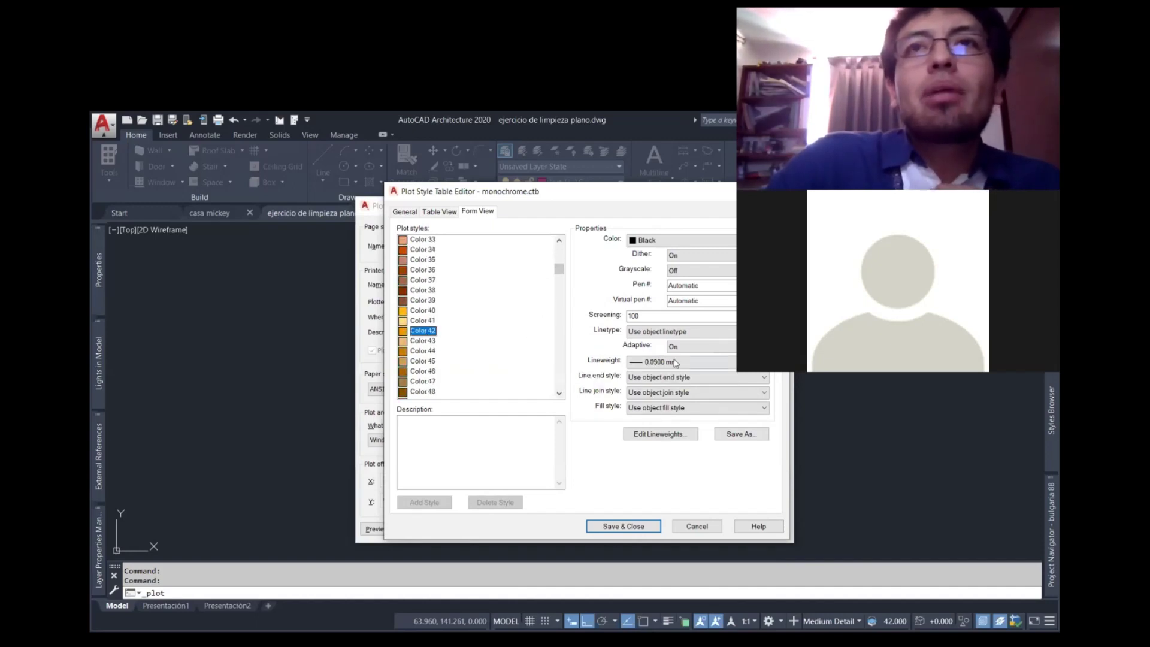
left_click(675, 362)
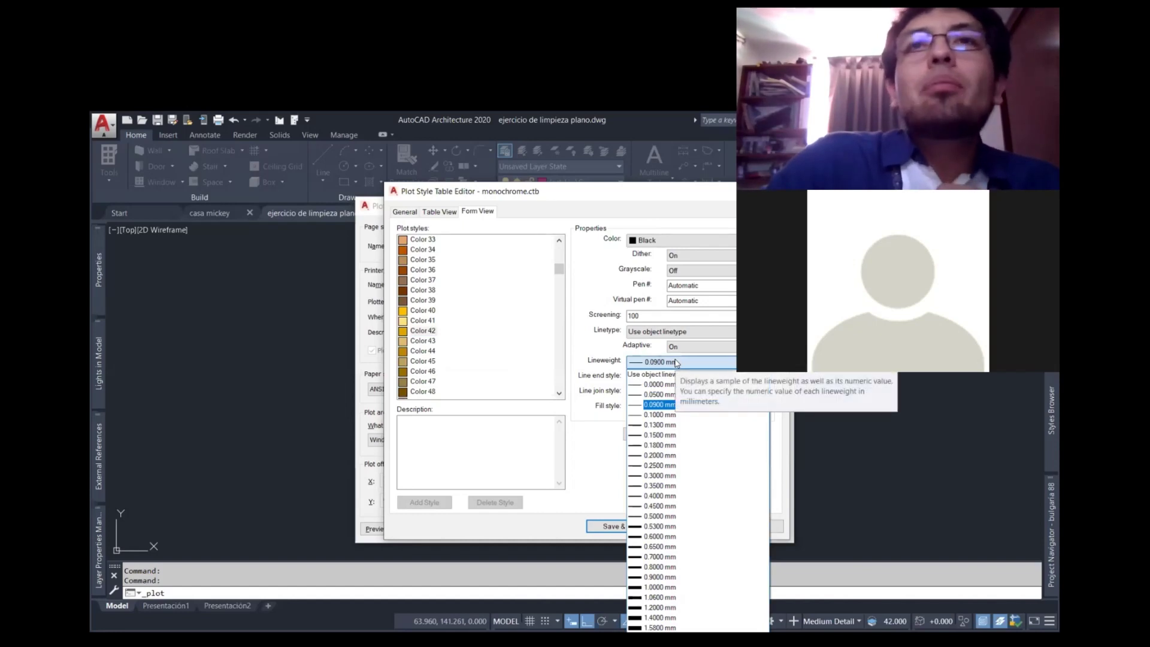
left_click(661, 466)
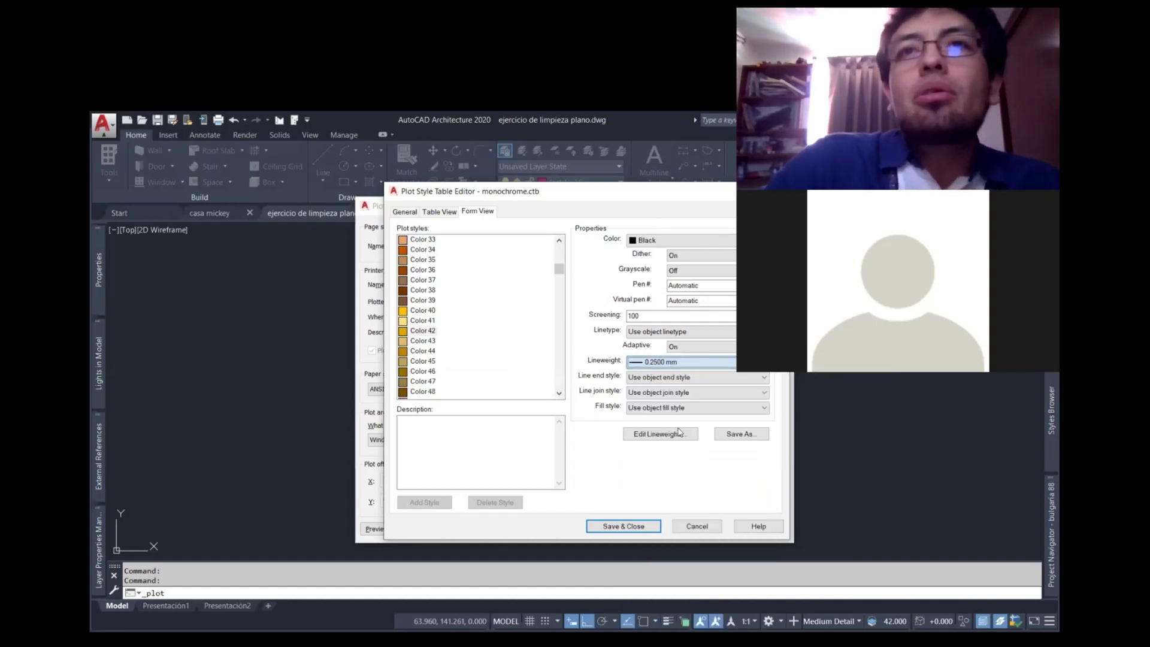
scroll(558, 269, "up", 10)
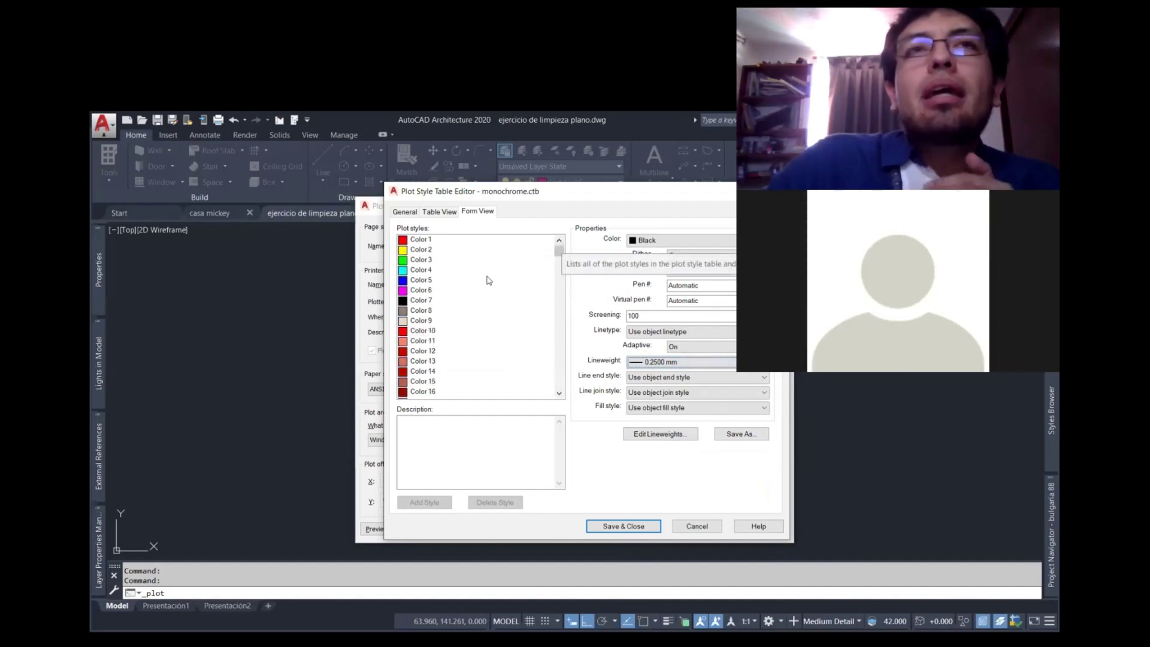
left_click(429, 313)
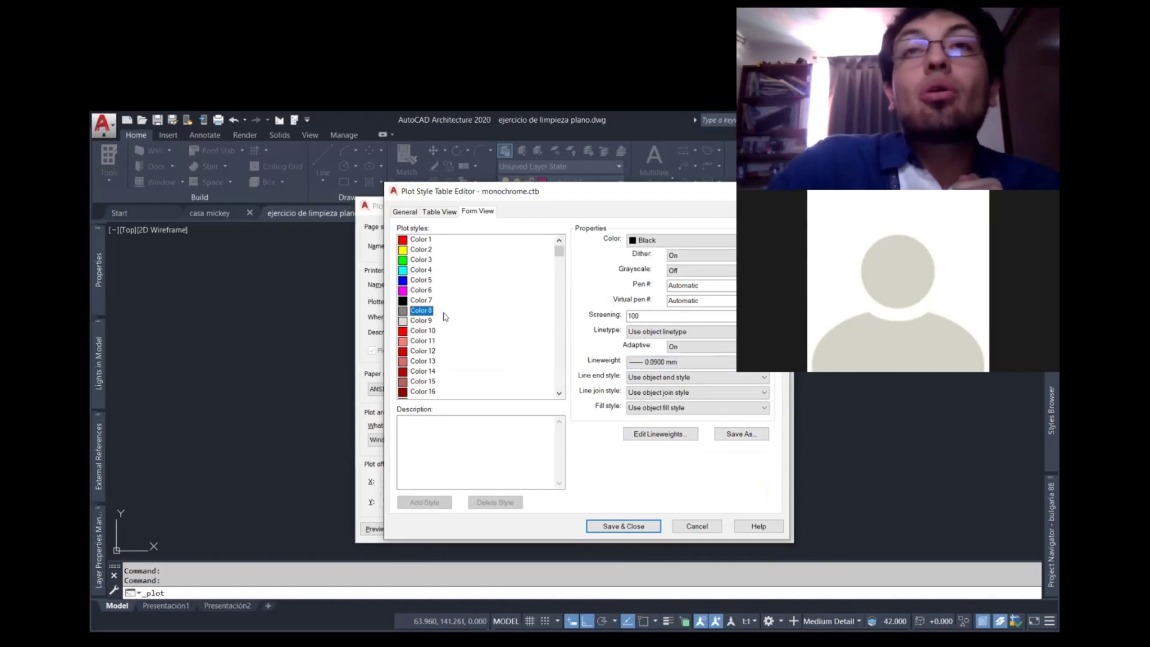
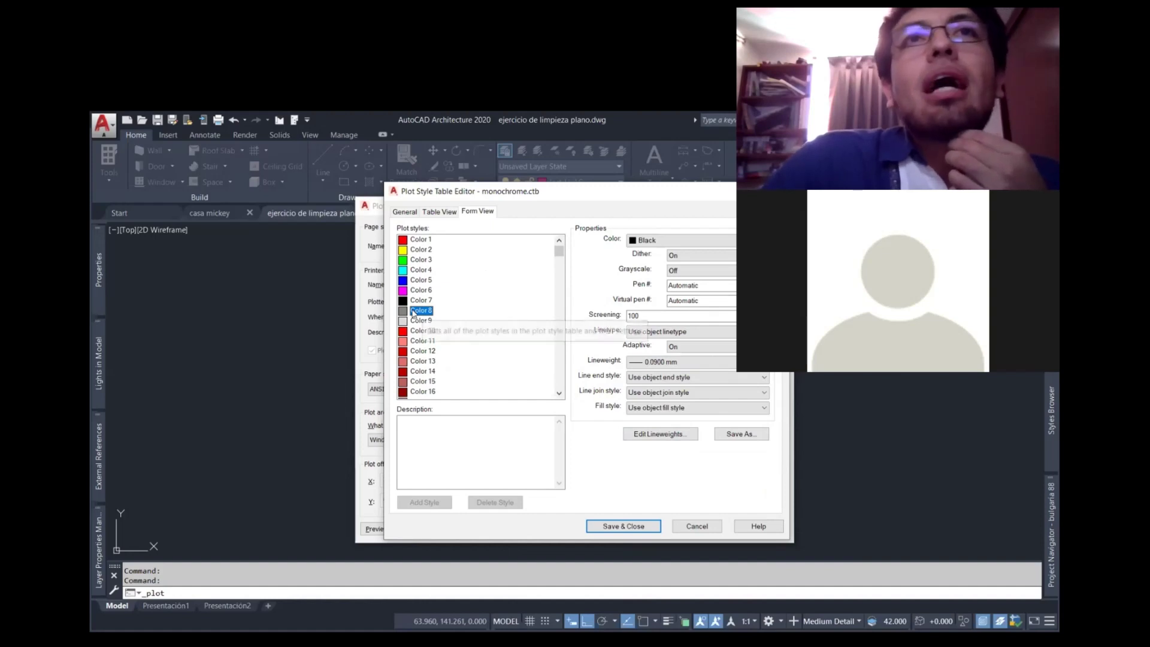
- Set the Color 8 plot style's lineweight to 0.1300 mm and browse the plot colour list
left_click(675, 362)
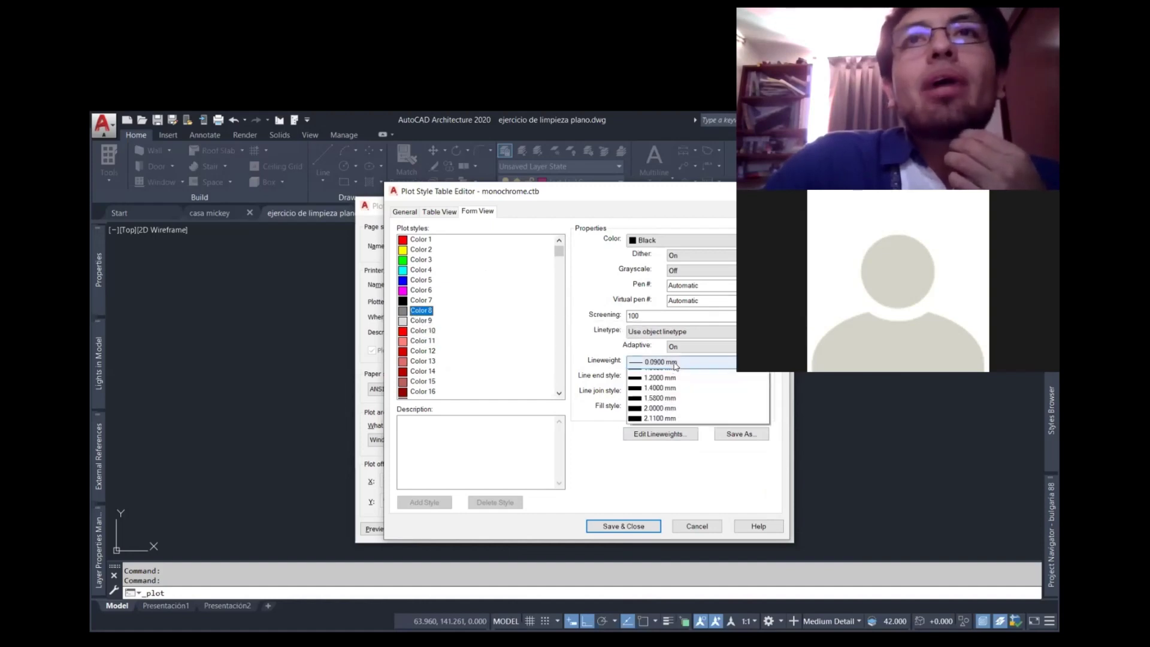
left_click(662, 425)
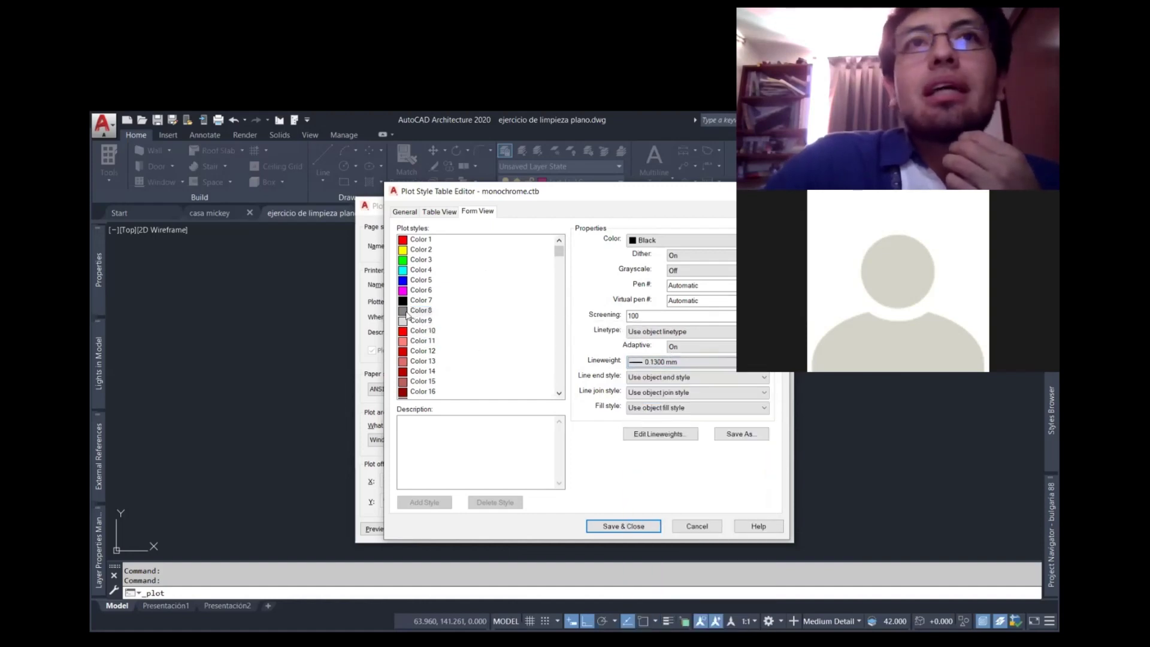
left_click(655, 239)
left_click(483, 297)
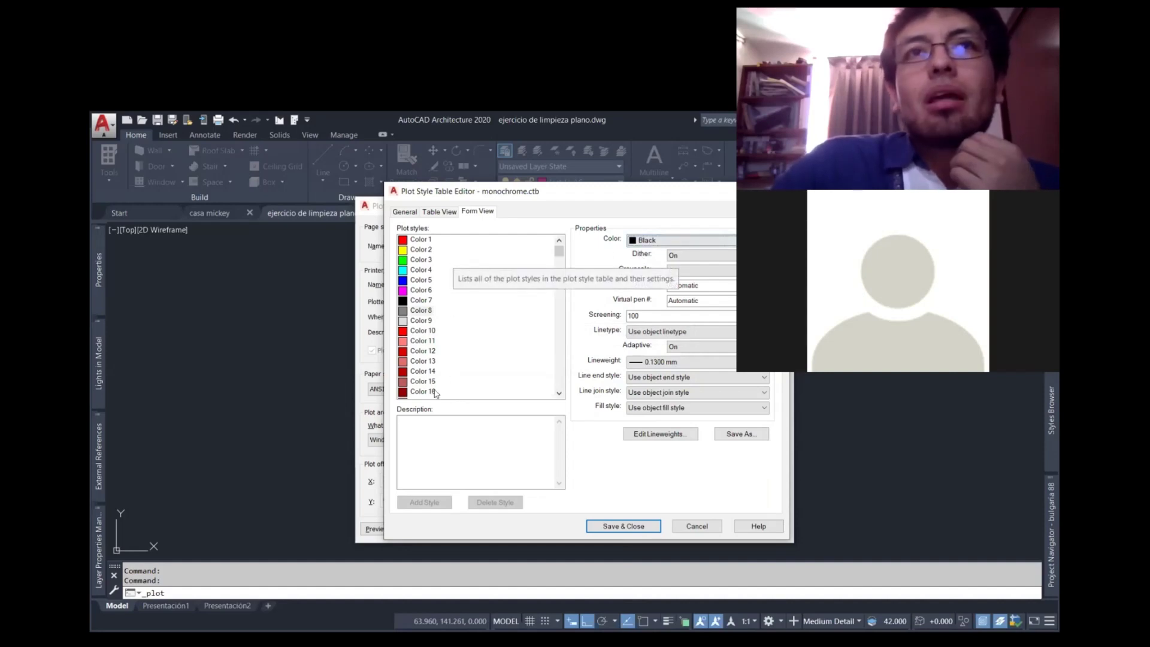
- Check the Color 16 and Color 11 styles, then set Color 8 to Use object color
left_click(425, 391)
left_click(434, 342)
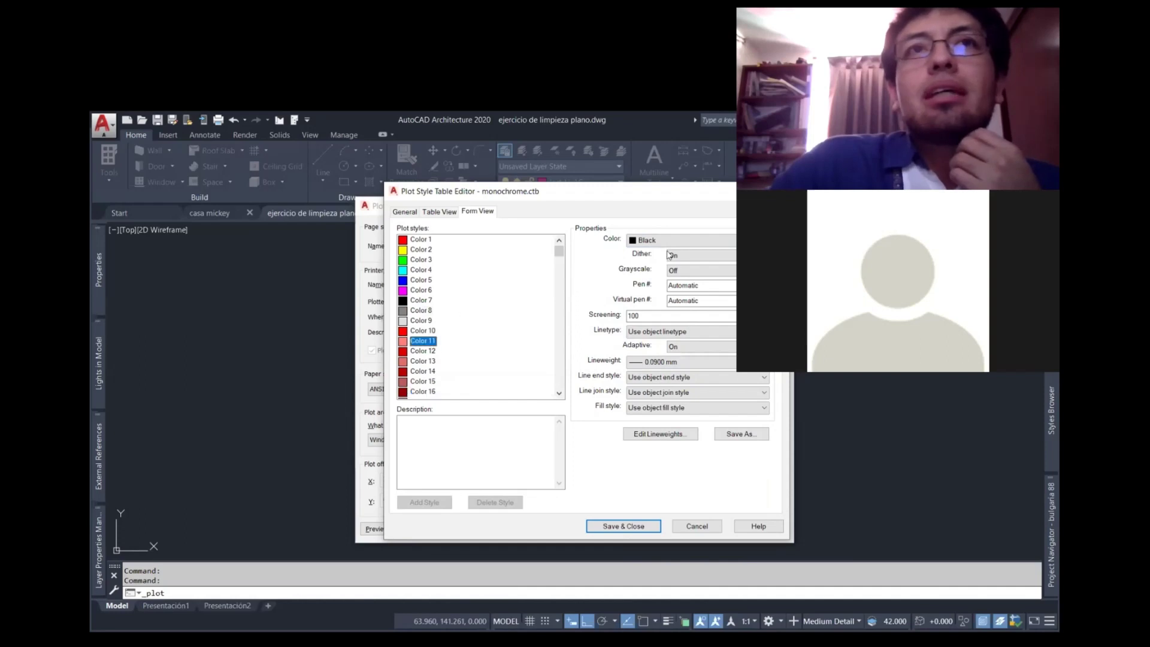
left_click(424, 312)
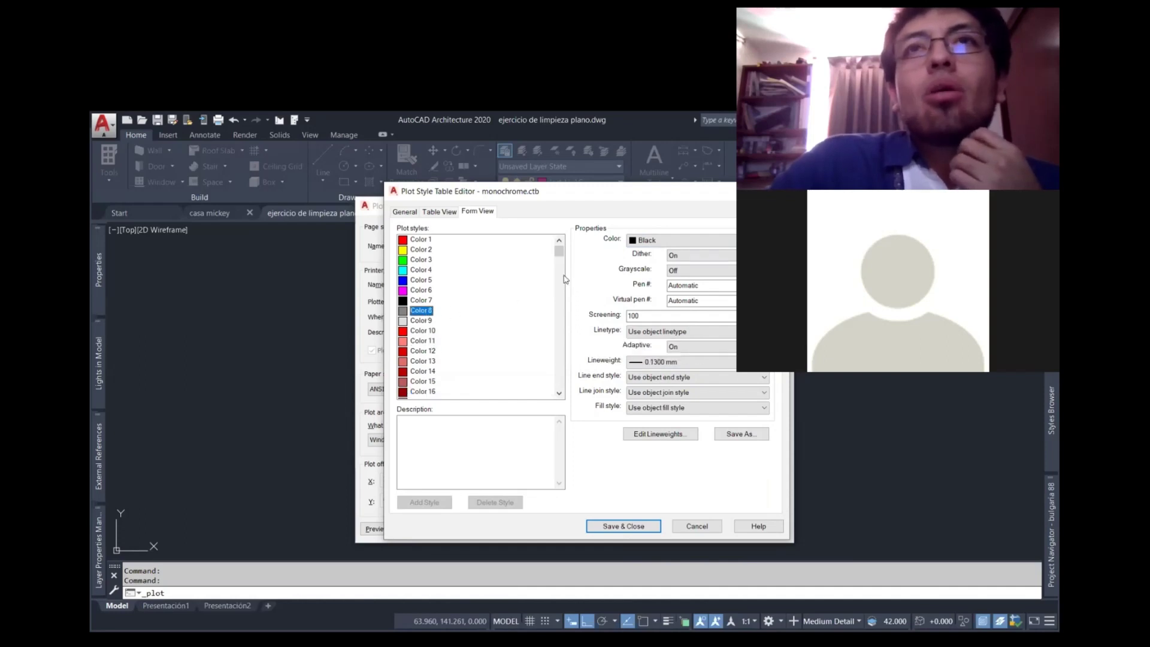
left_click(654, 245)
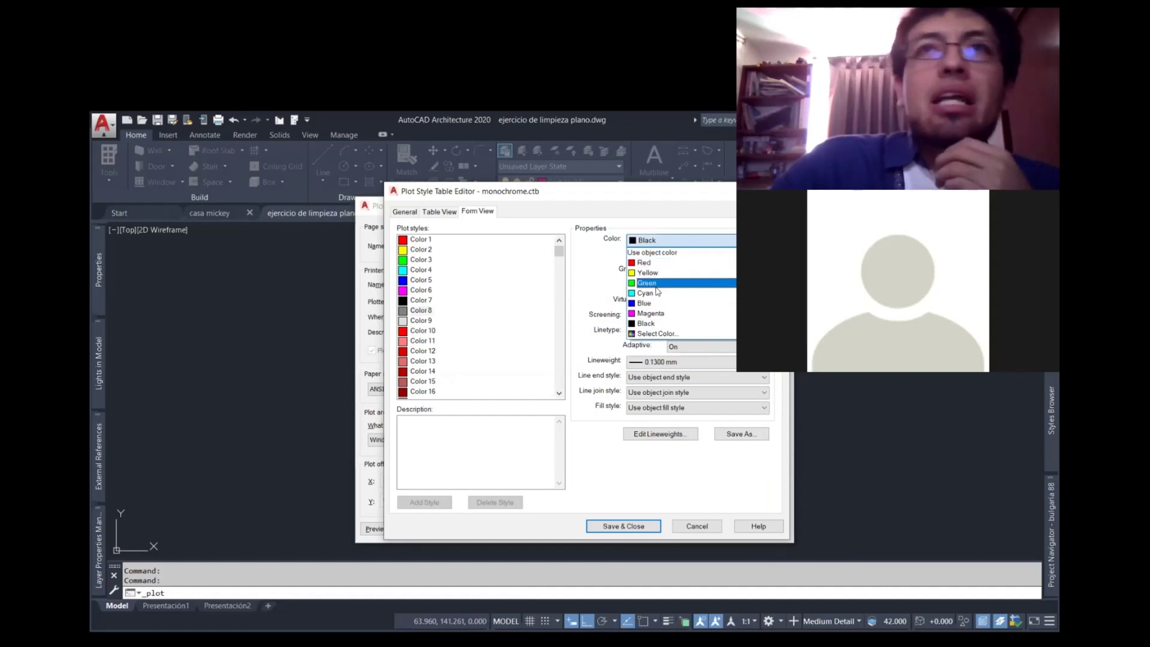
left_click(653, 252)
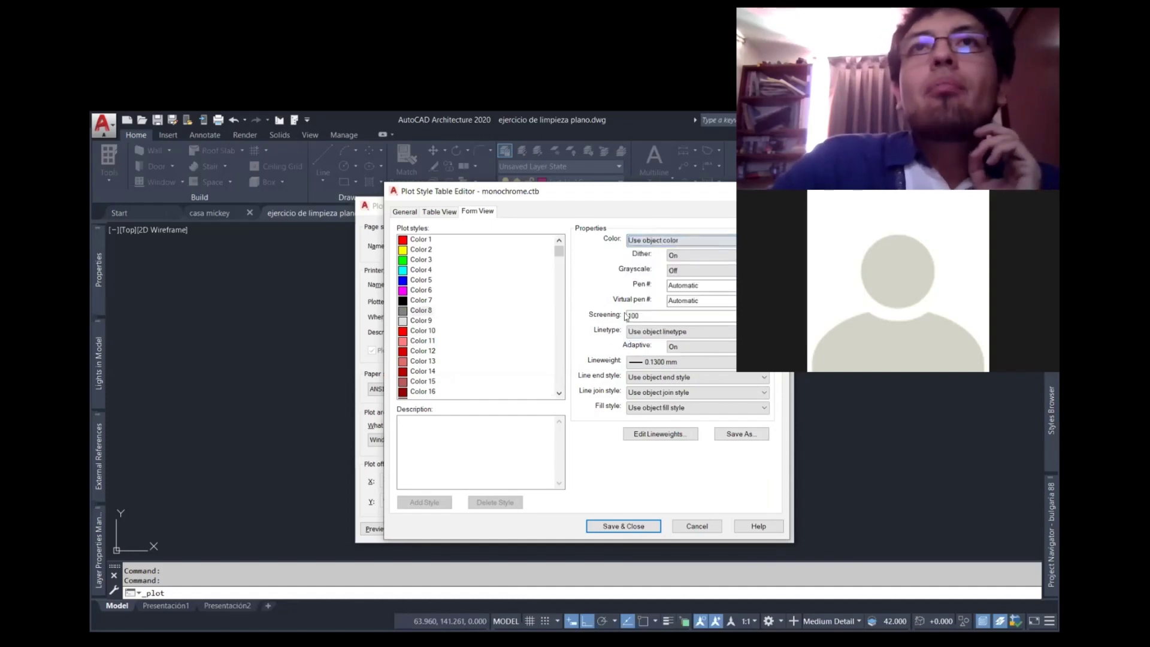
left_click(662, 242)
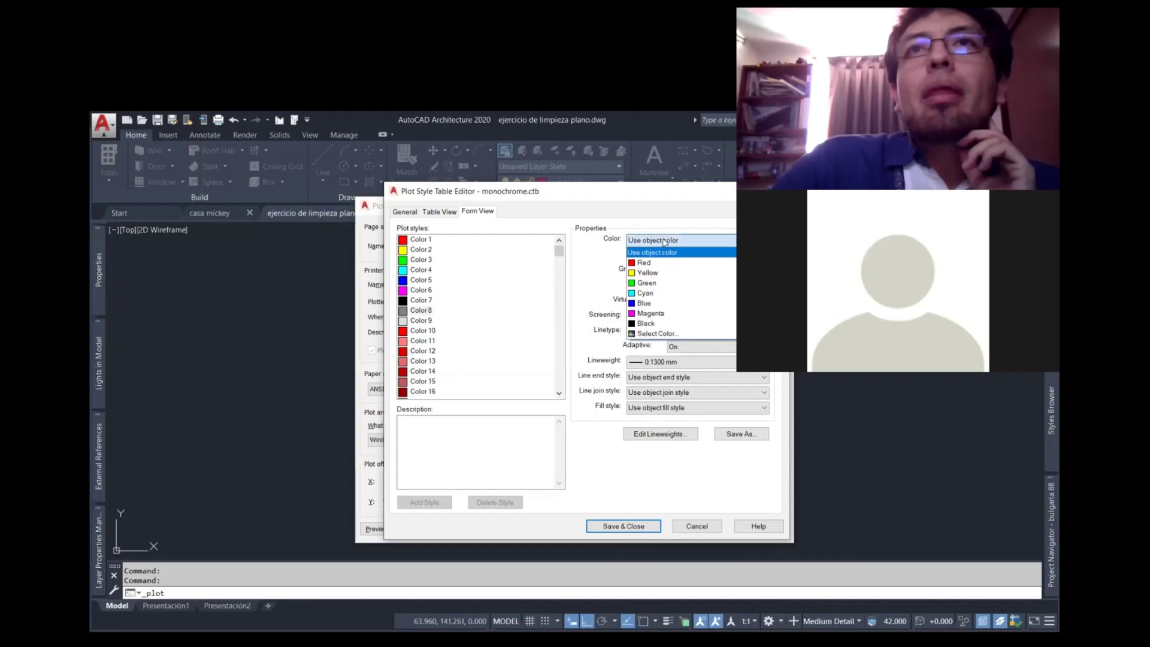
left_click(664, 241)
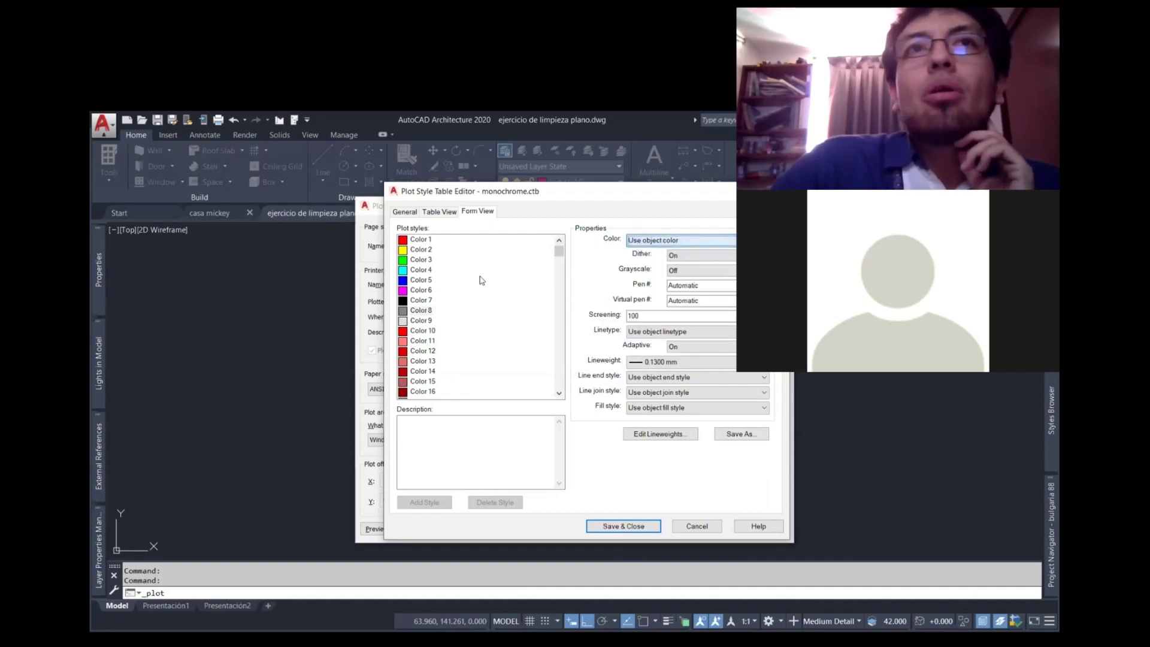
left_click(409, 311)
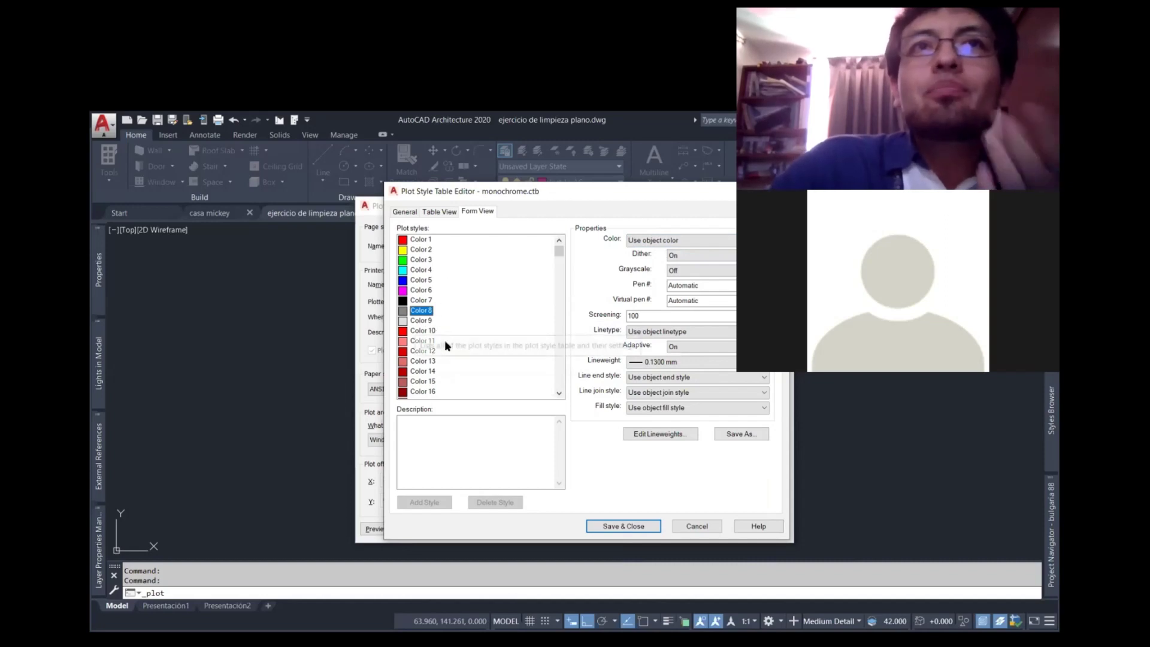
- Try Use object color on Color 17, then restore its plot colour to black
scroll(446, 360, "down", 3)
left_click(423, 310)
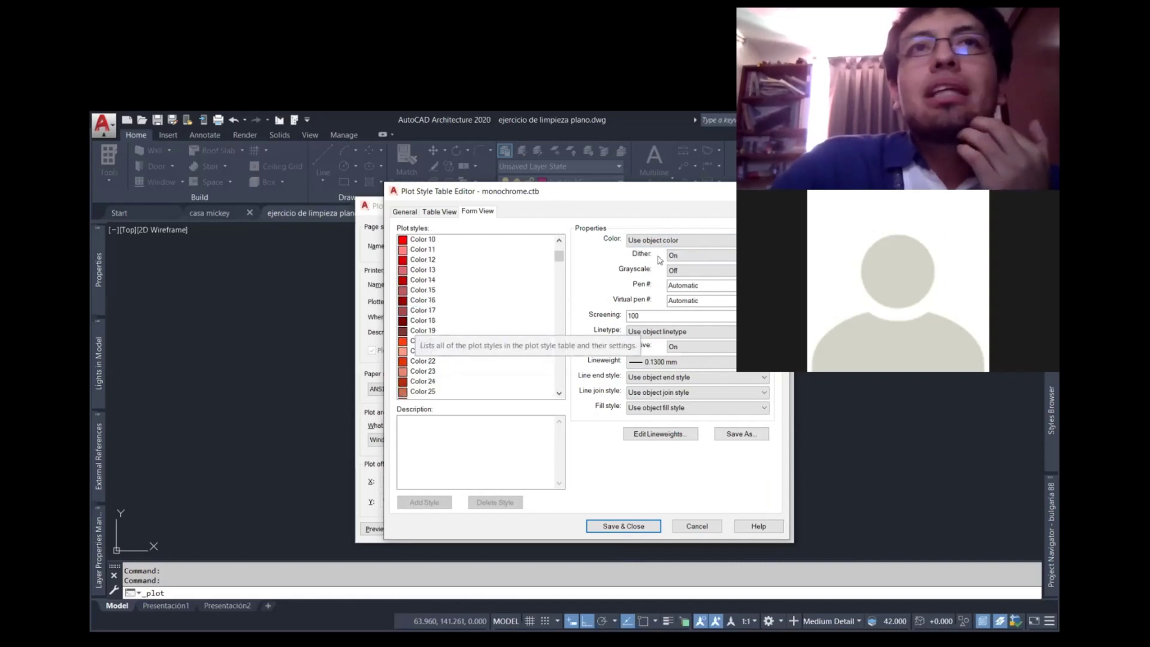
left_click(658, 240)
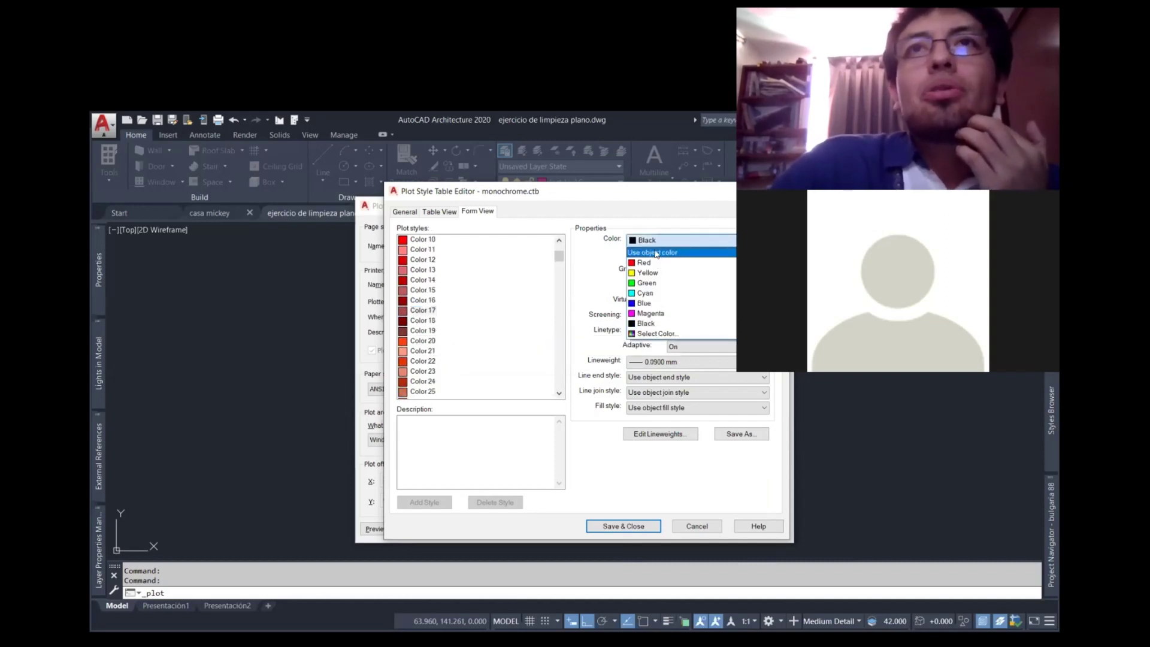
left_click(657, 252)
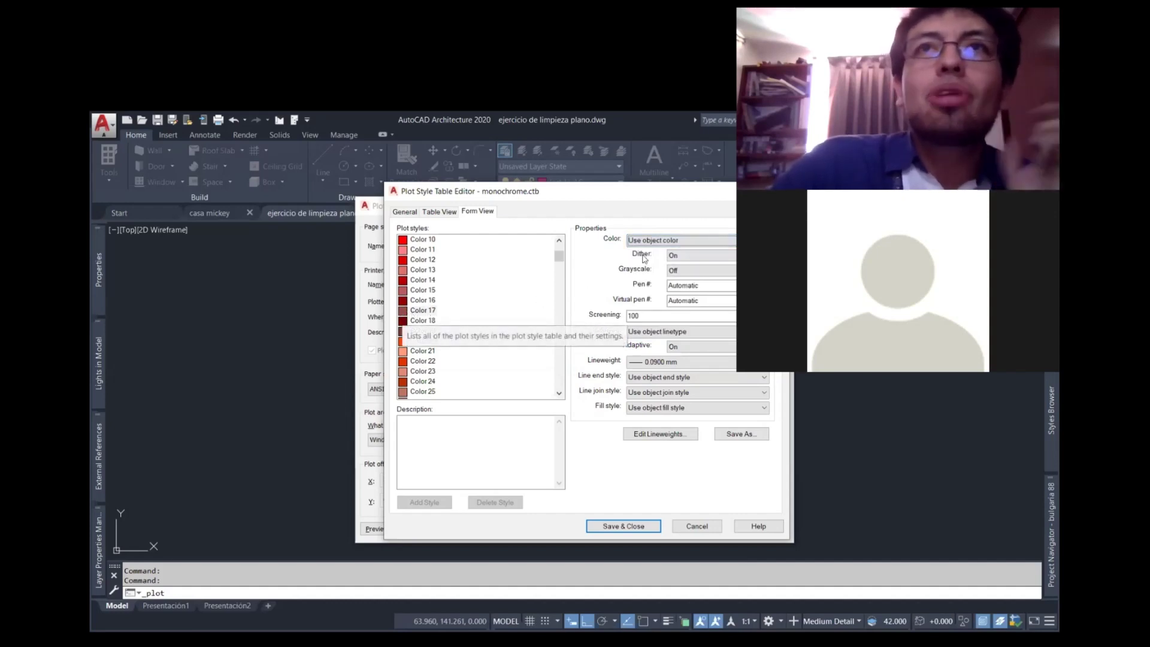
left_click(659, 240)
left_click(661, 323)
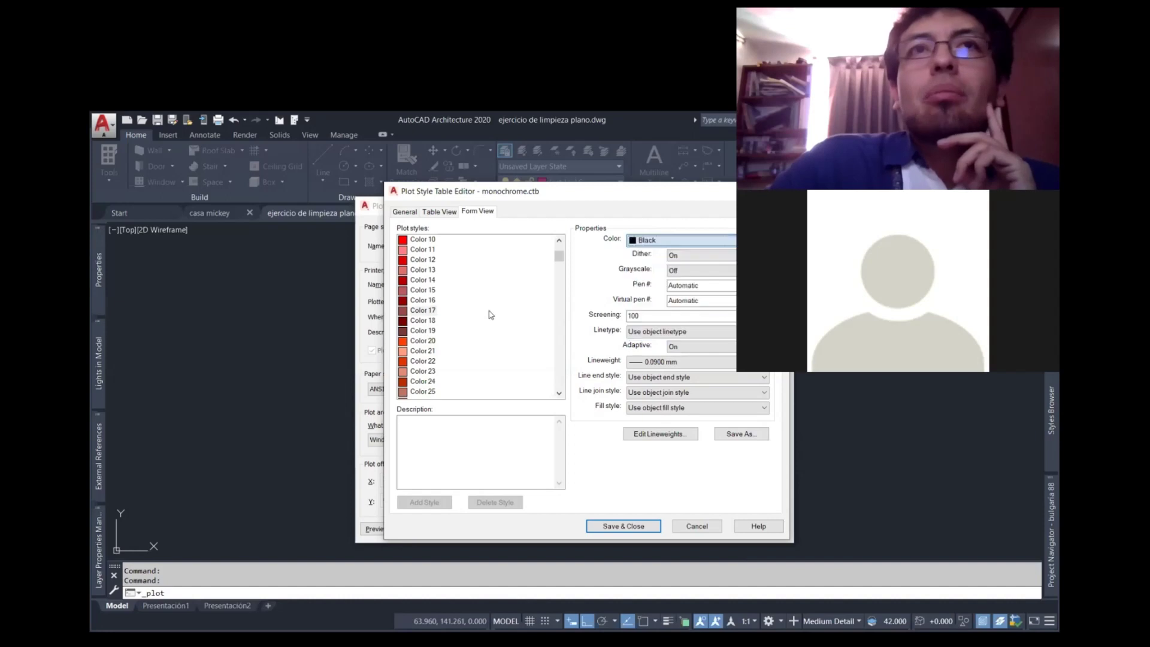
scroll(451, 313, "up", 3)
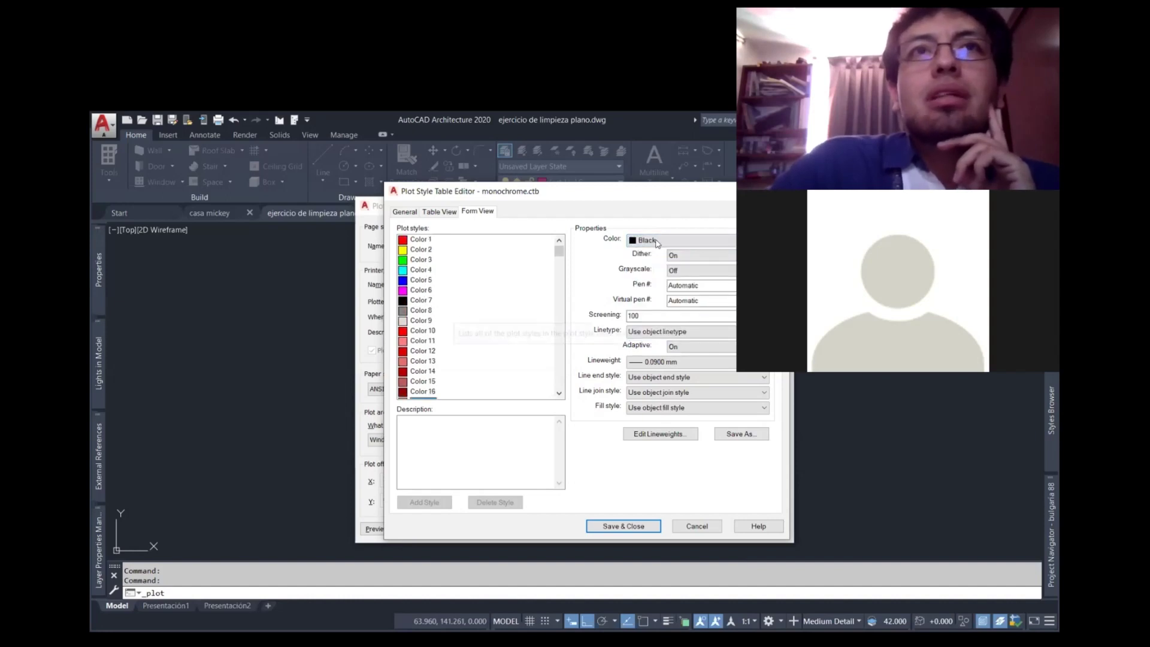
- Back on Color 8, open Select Color's Index Color palette for a custom colour
key("Down")
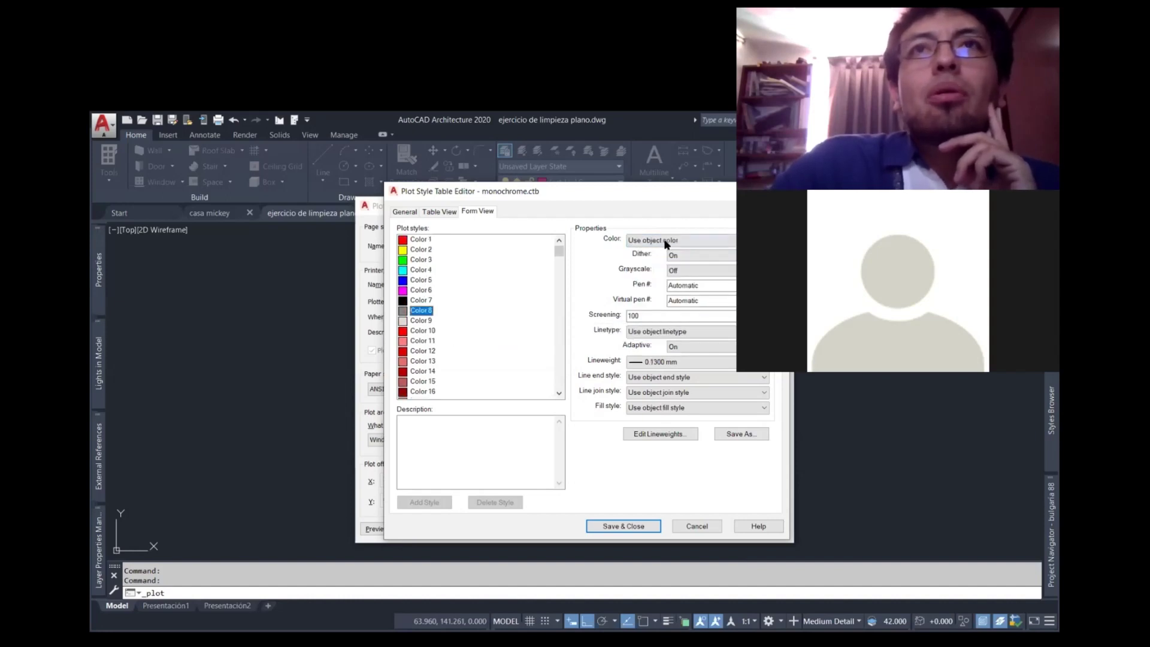
left_click(666, 242)
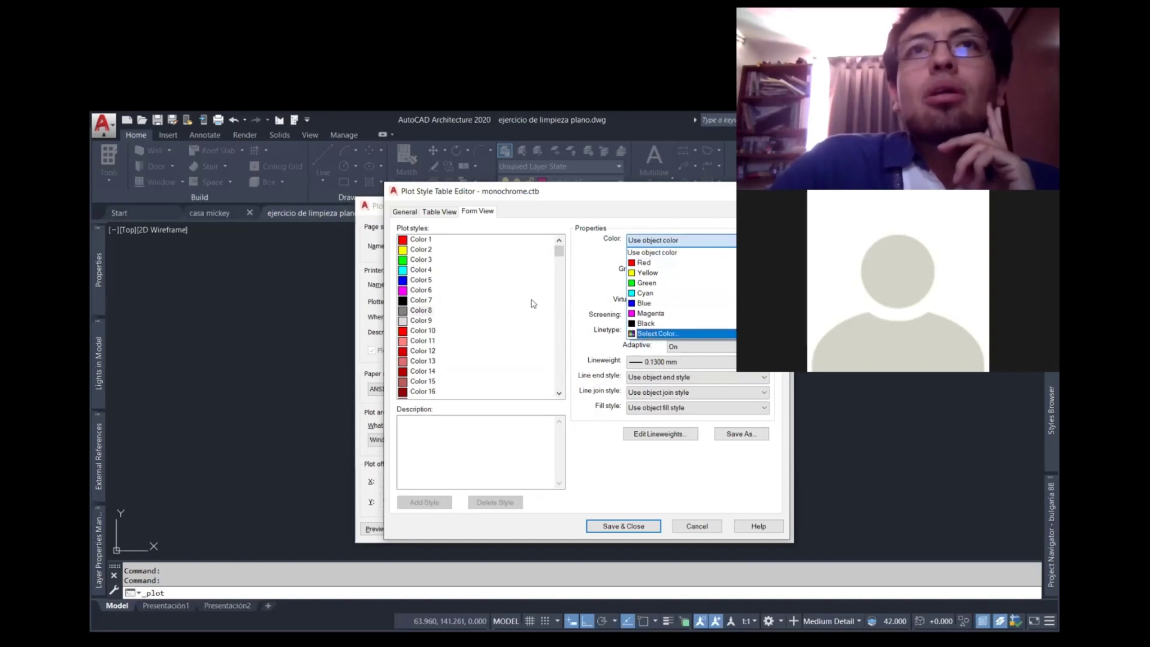
left_click(656, 334)
left_click(487, 283)
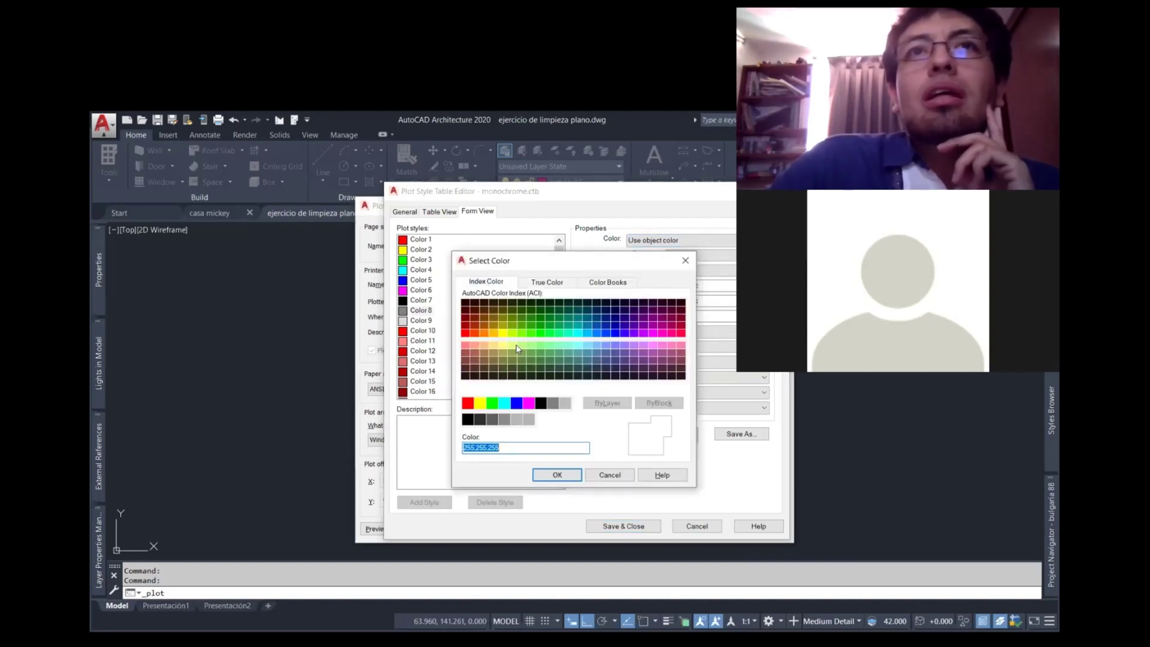
- Choose grey index colour 8 for the Color 8 style, confirm it, and start Save As
left_click(553, 403)
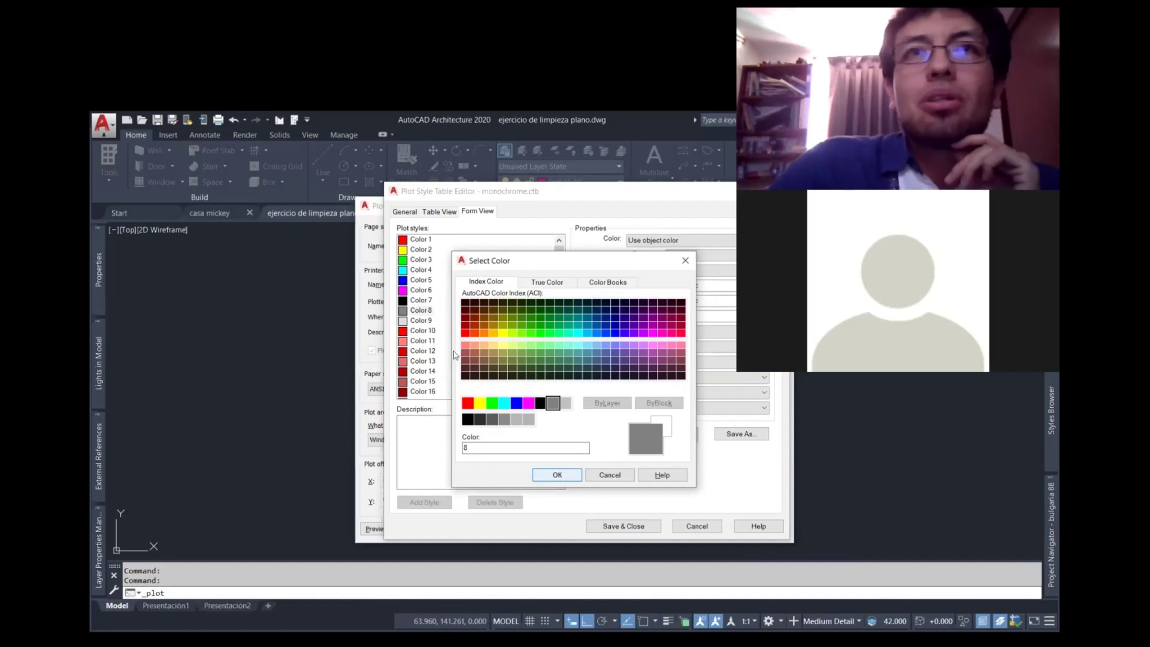
key("Return")
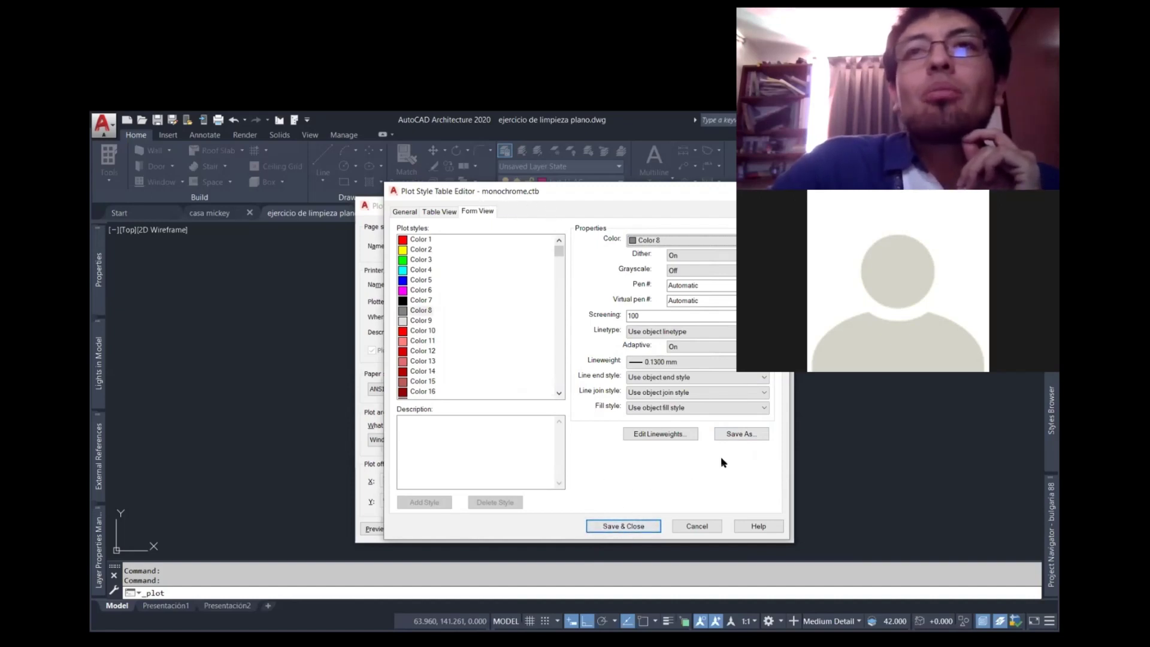
left_click(747, 436)
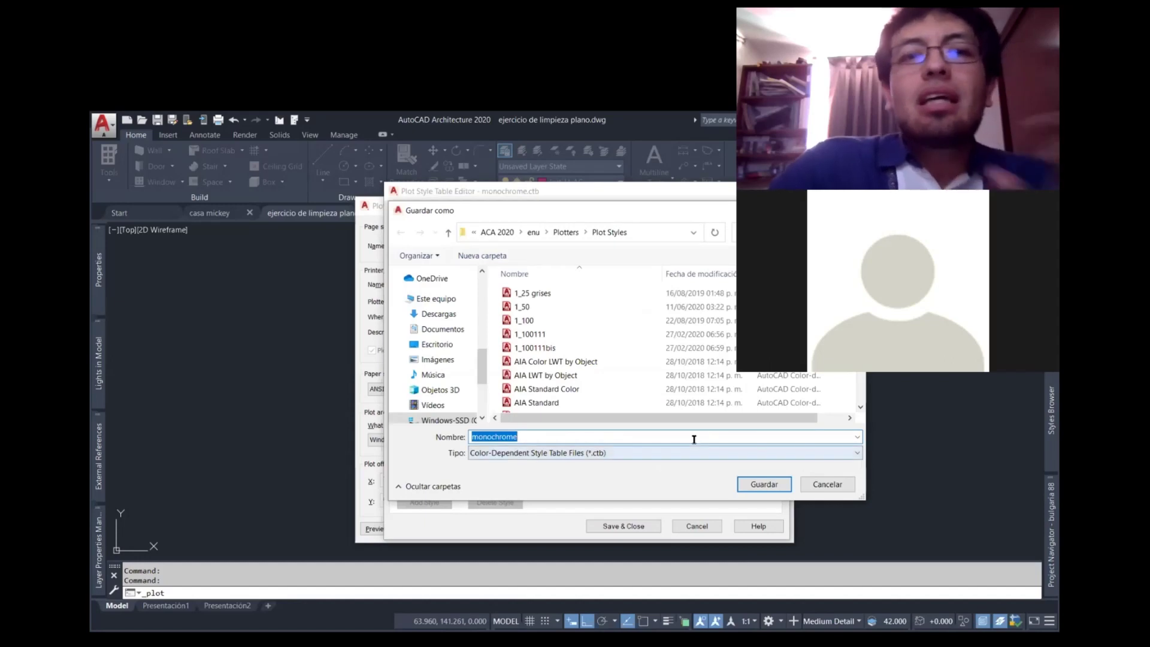
- Name the edited table file 'calidad 1_50' and save it as a .ctb
type("calidad 1_50")
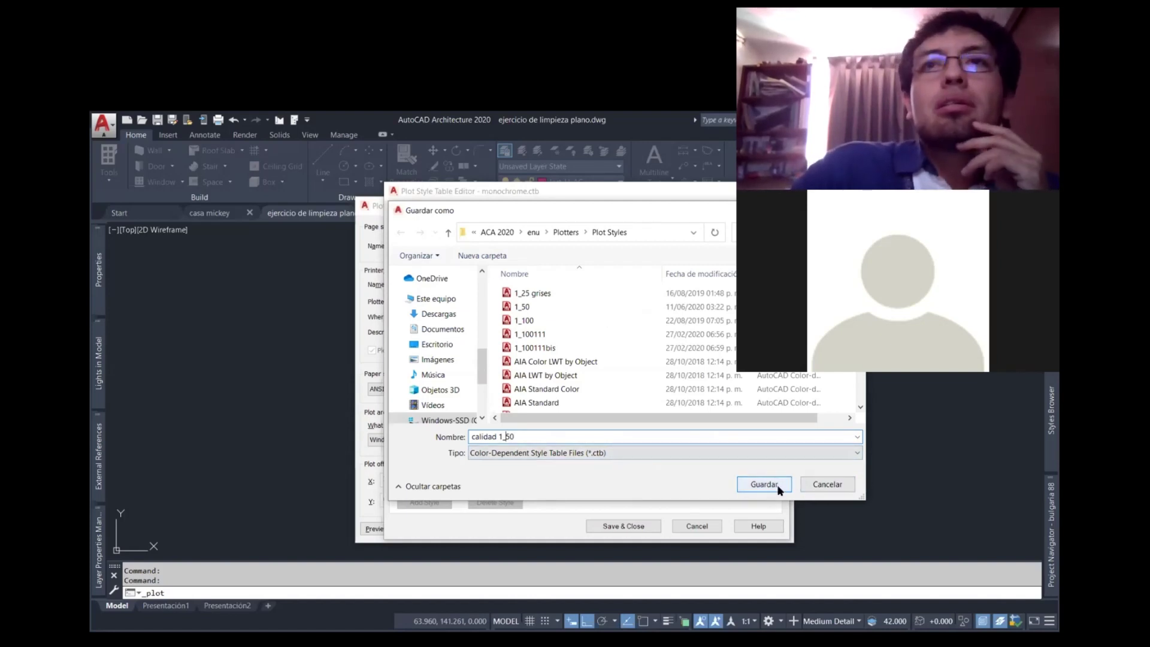
left_click(777, 483)
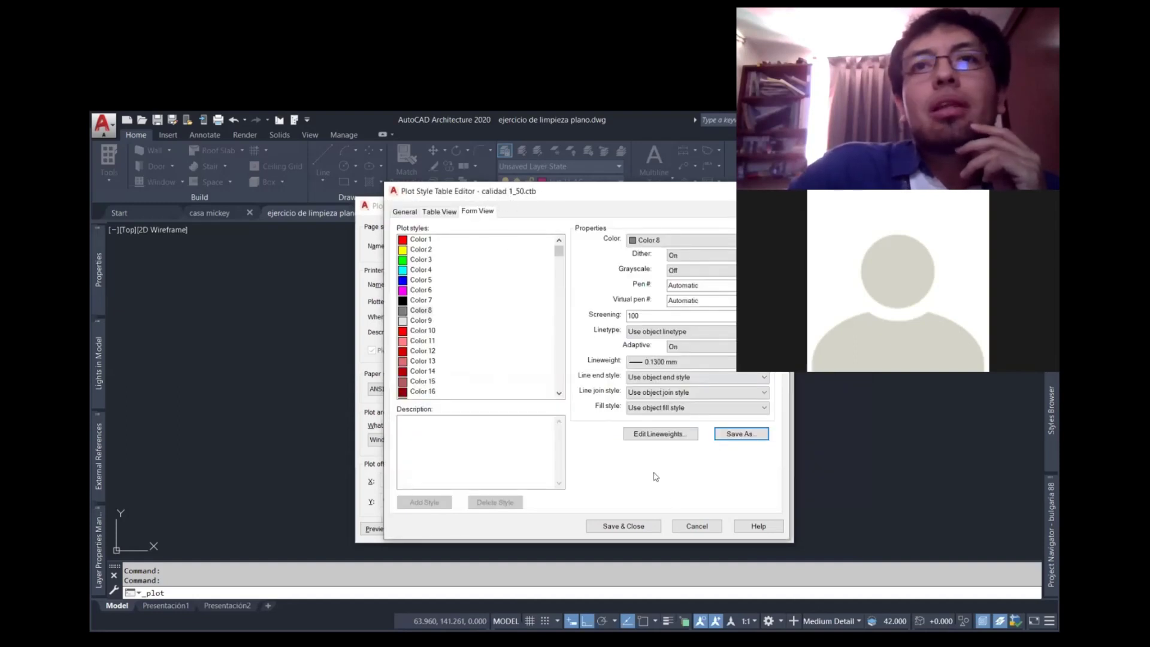
- Close the editor and assign calidad 1_50.ctb as the plot style table for all layouts
left_click(629, 525)
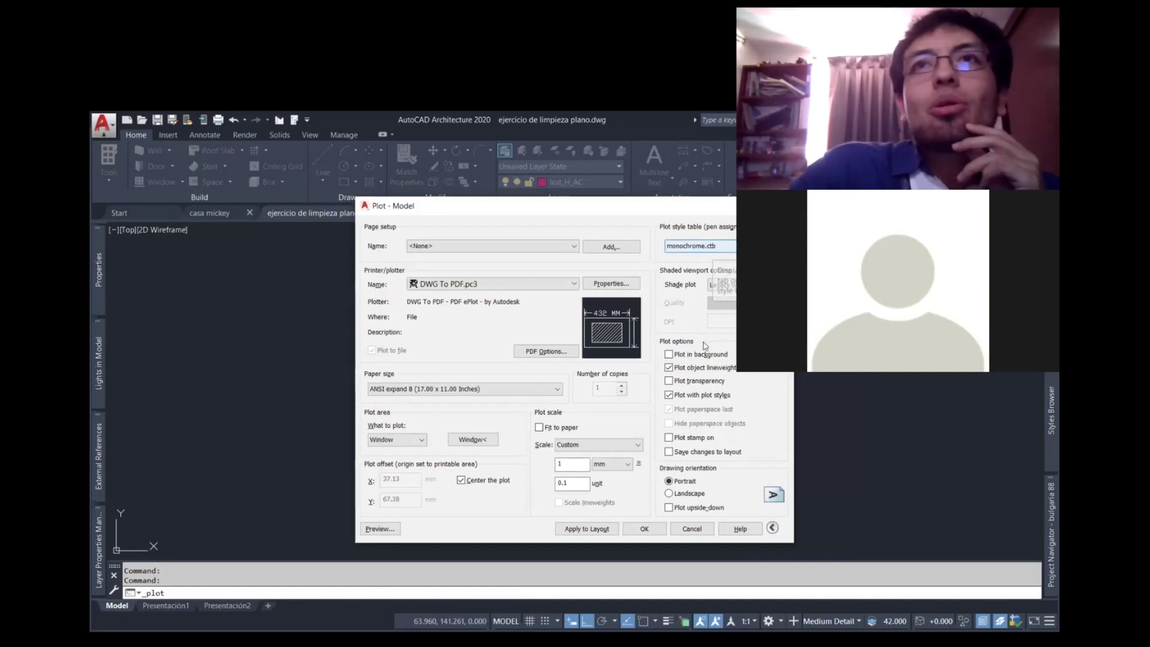
left_click(700, 246)
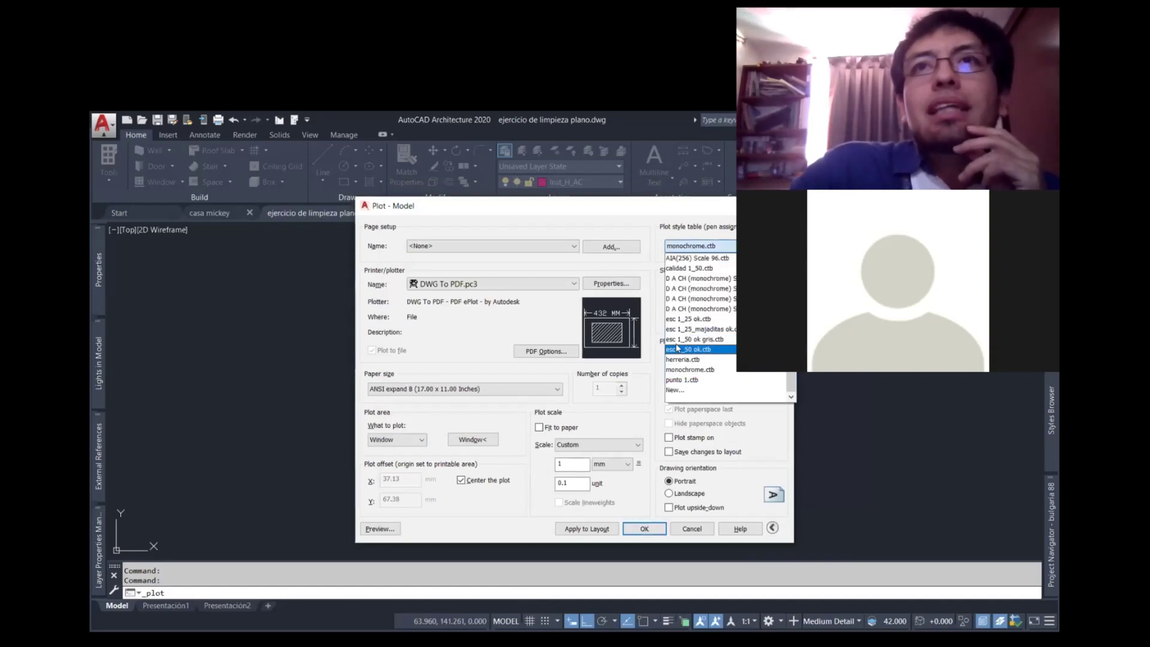
scroll(700, 335, "up", 3)
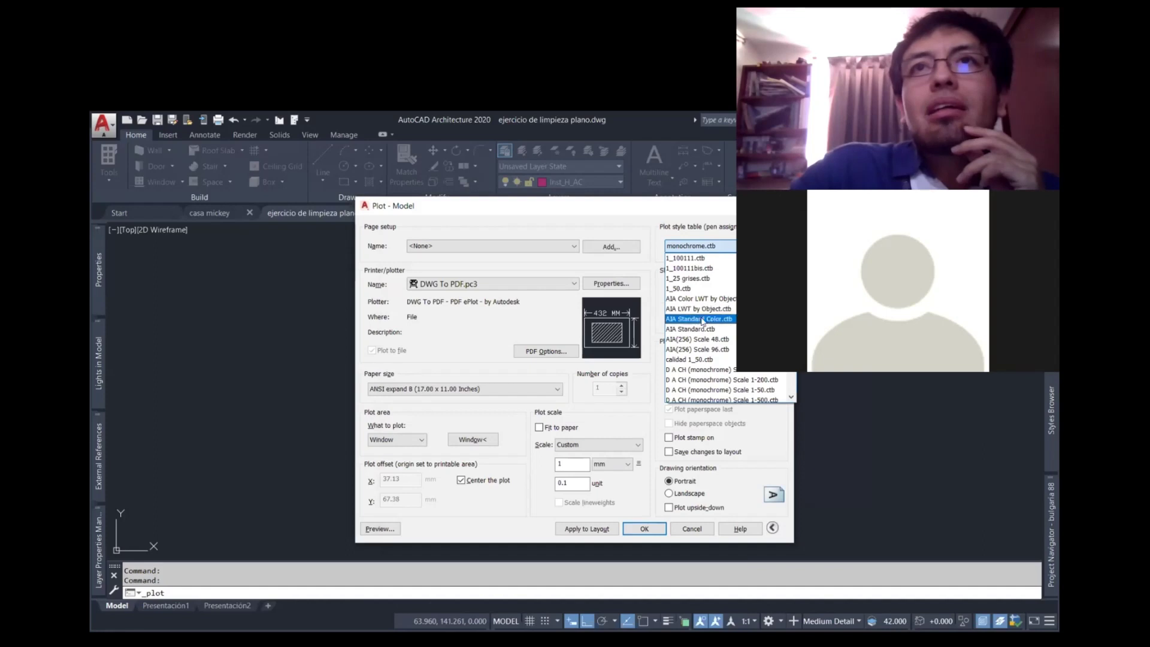
left_click(693, 360)
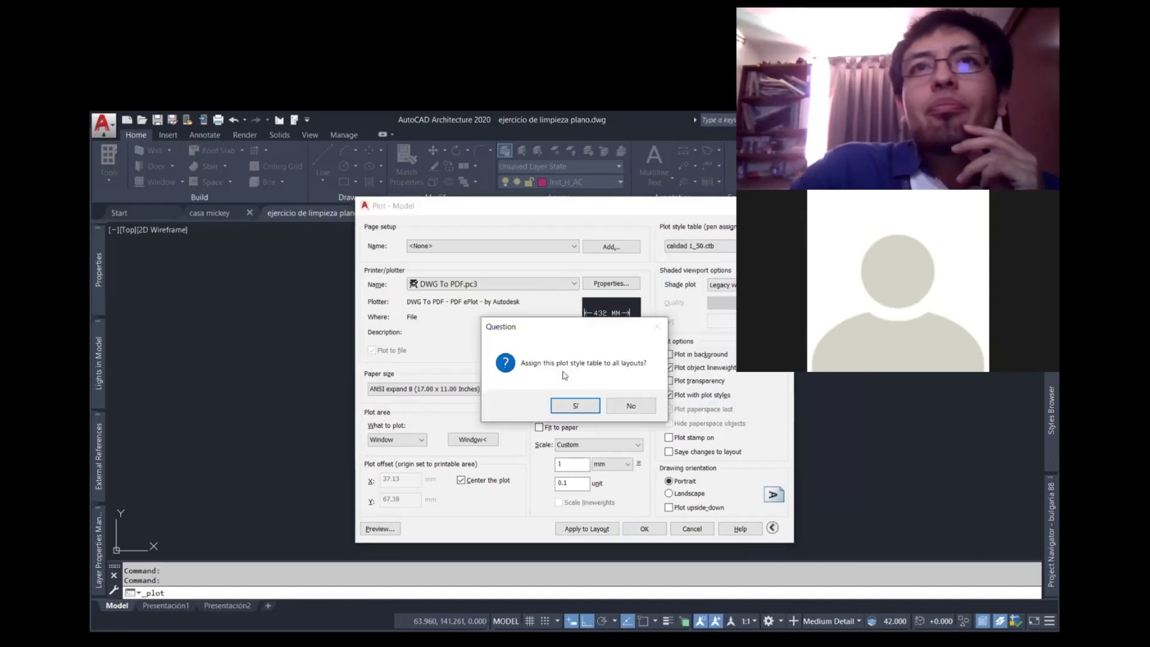
left_click(576, 406)
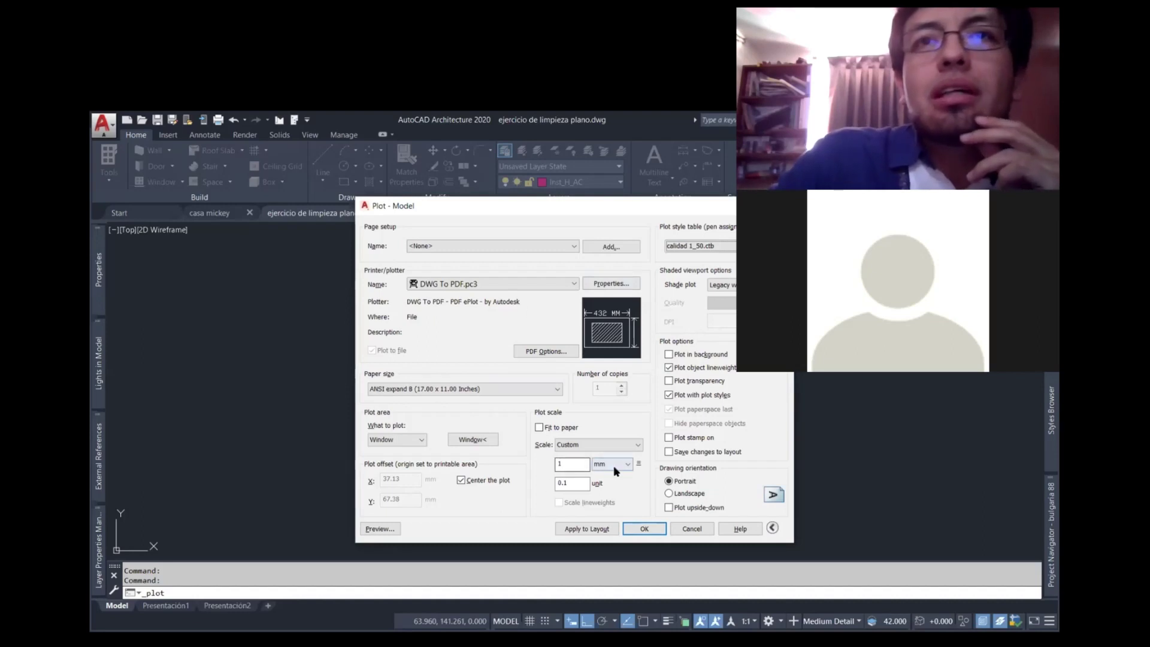
- Start from the 1:50 scale and change it to a custom 1000 mm = 50 units
left_click(576, 446)
left_click(569, 530)
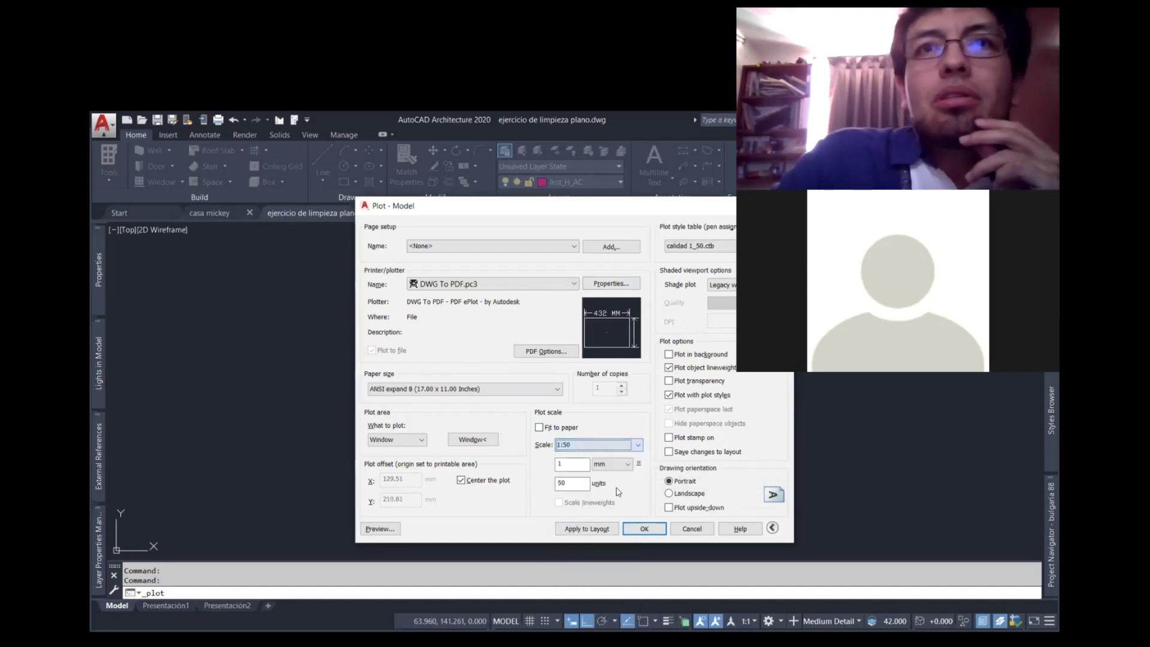
key("Tab")
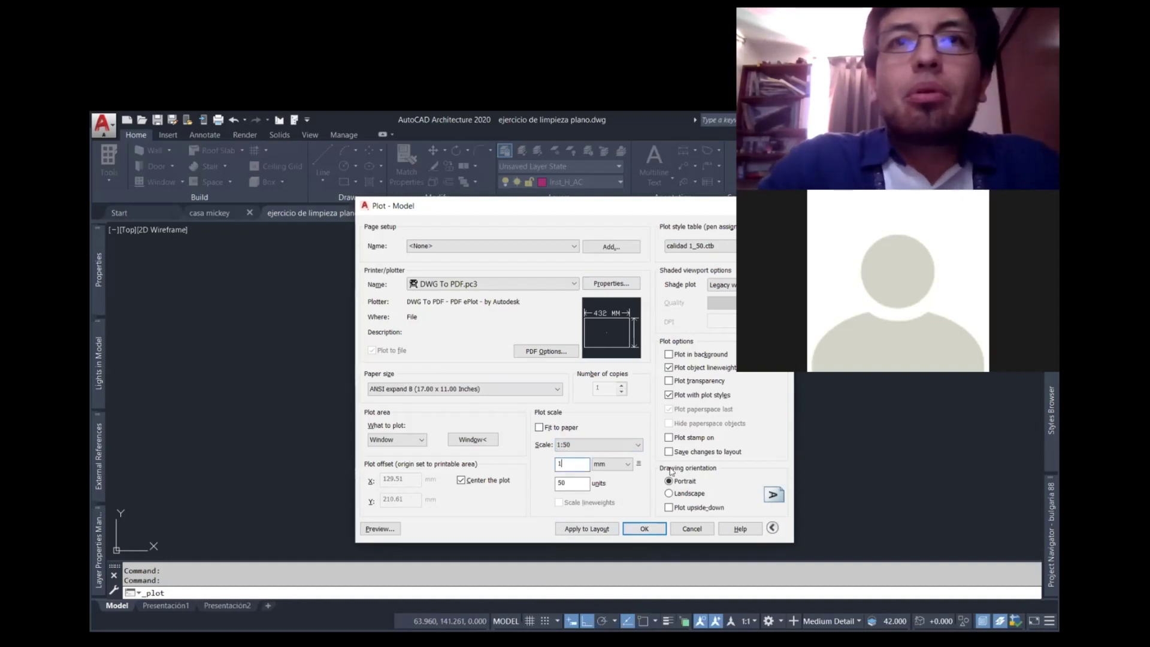
type("000")
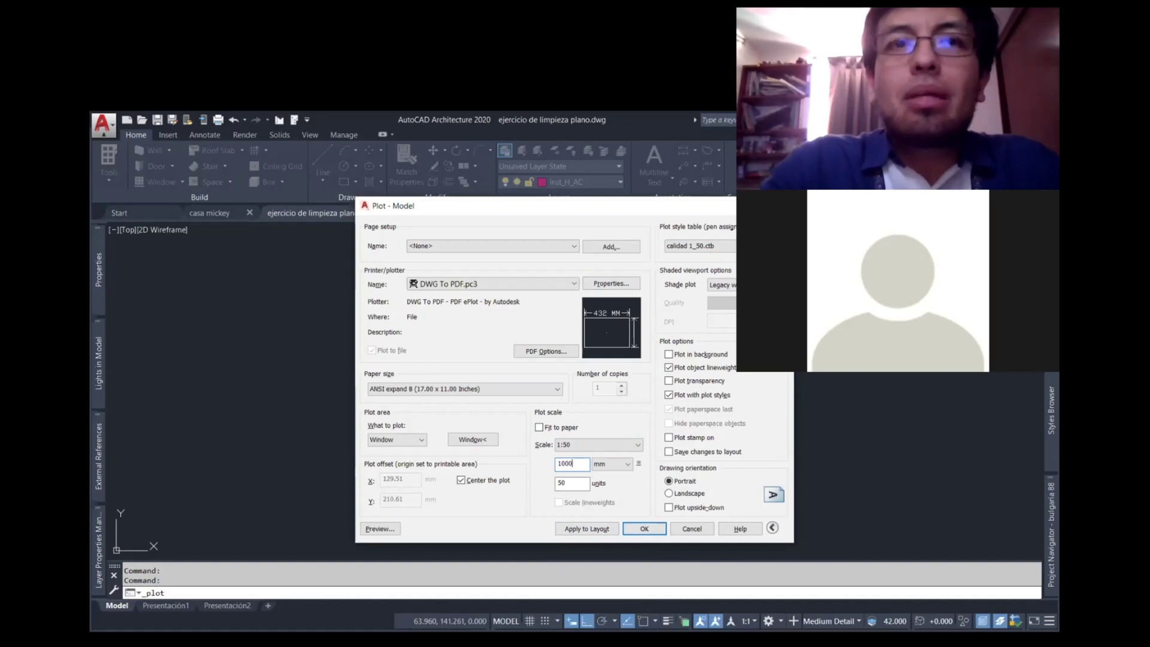
key("Tab")
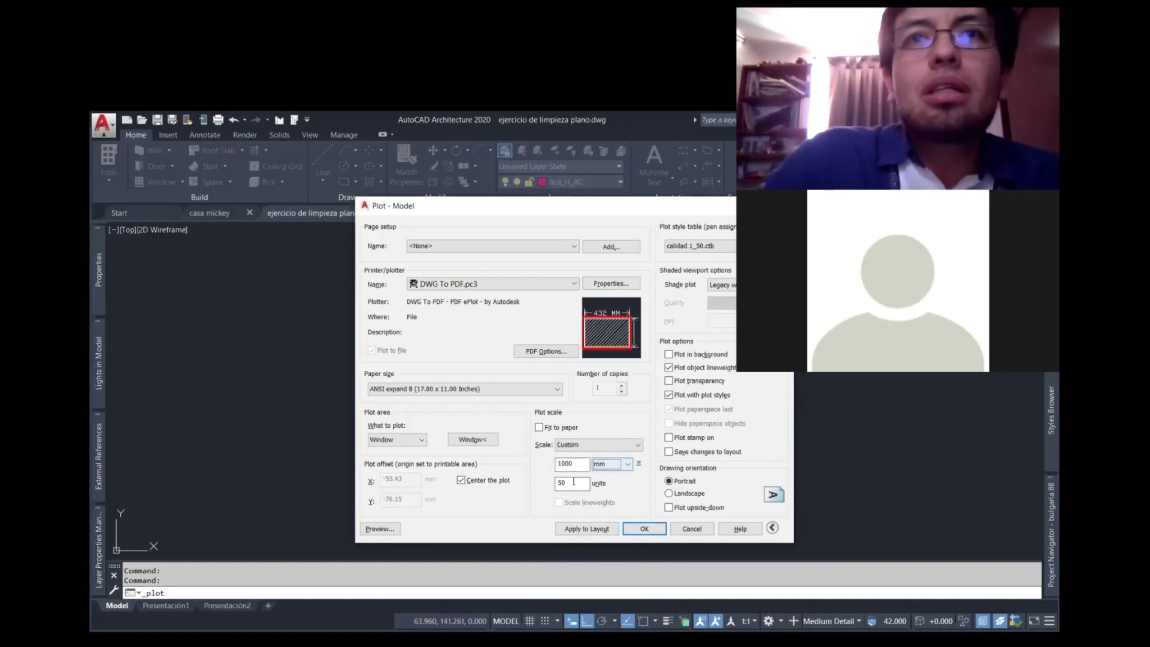
- Plot on ARCH E (36.00 x 48.00 Inches) paper in landscape and apply it to the layout
left_click(479, 391)
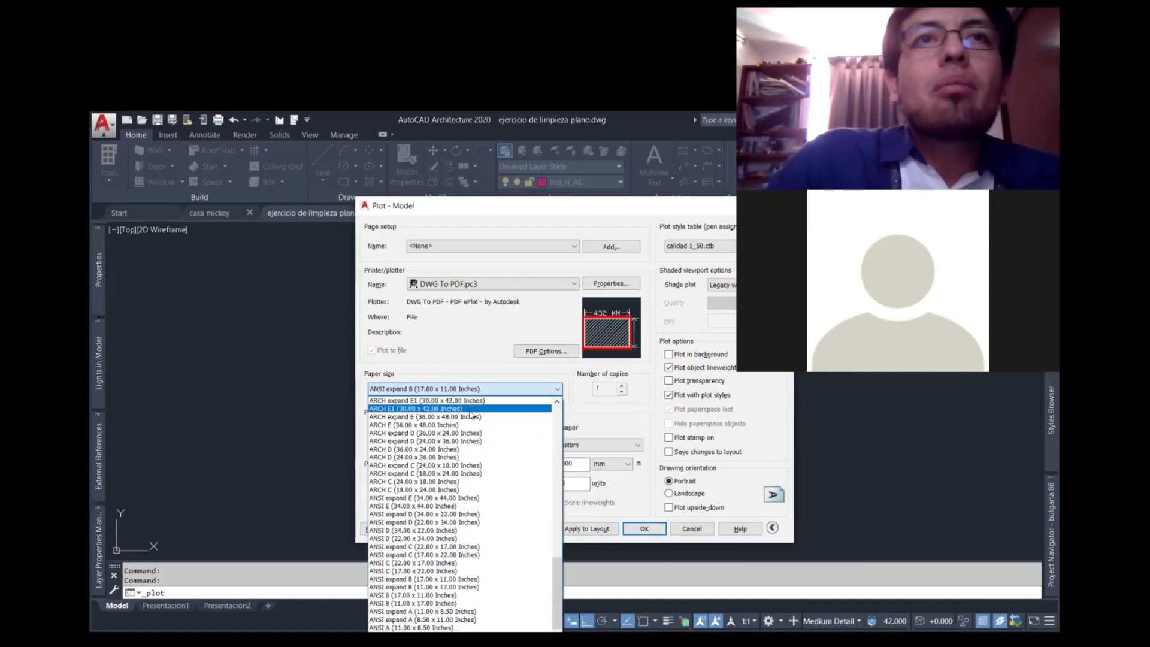
left_click(431, 425)
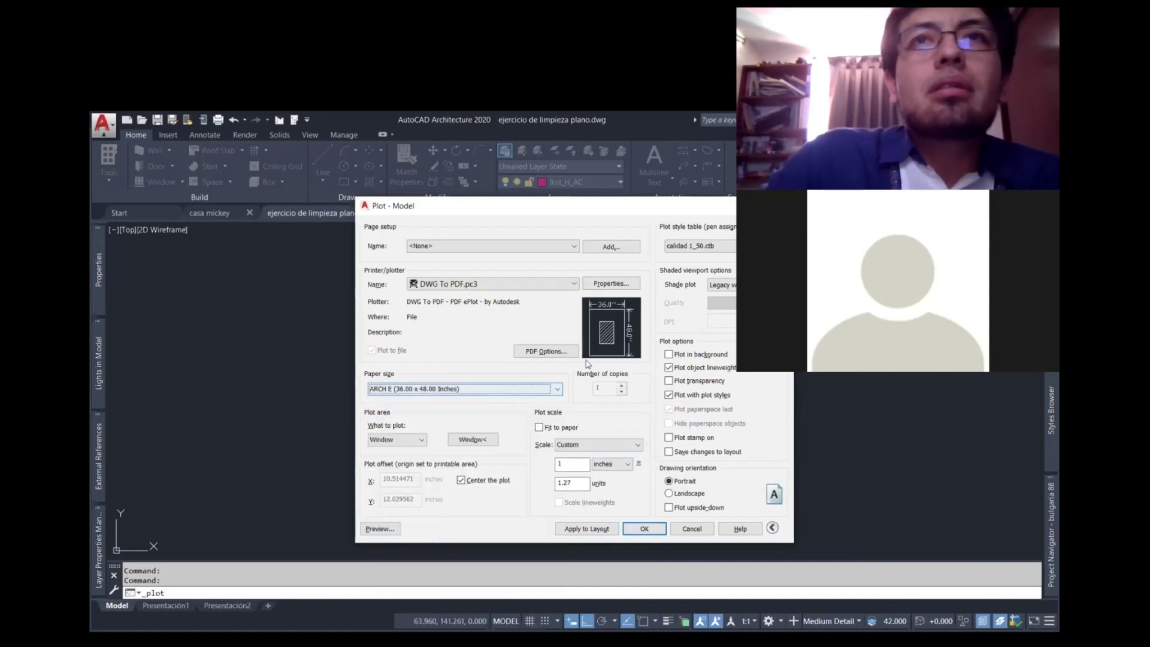
left_click(671, 494)
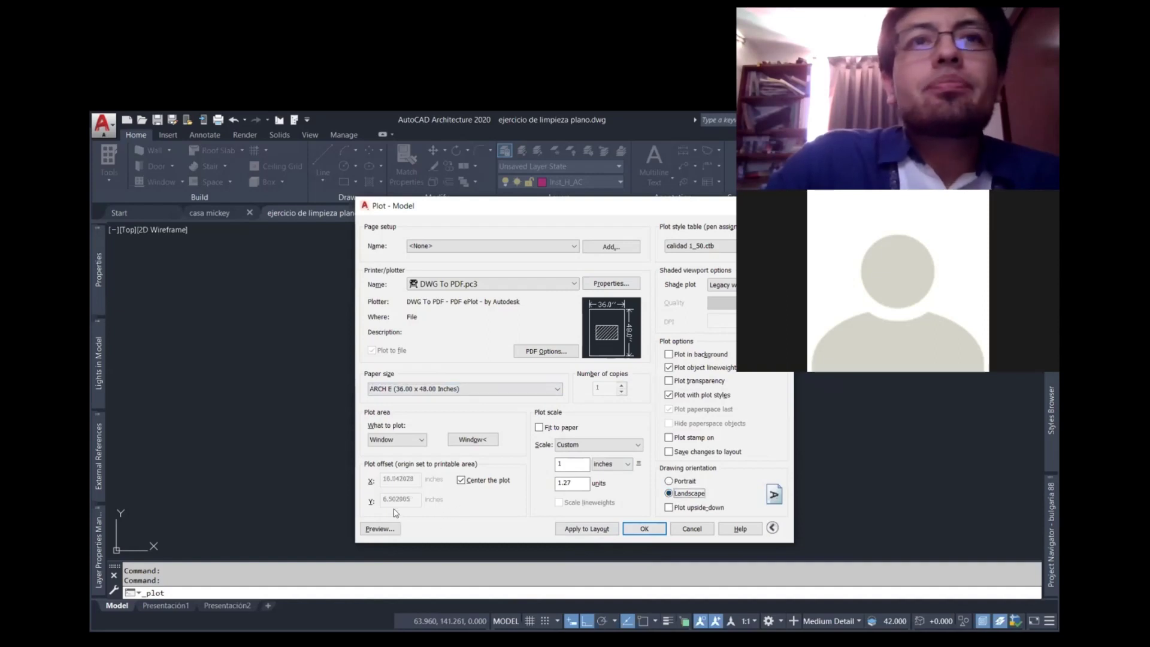
left_click(583, 530)
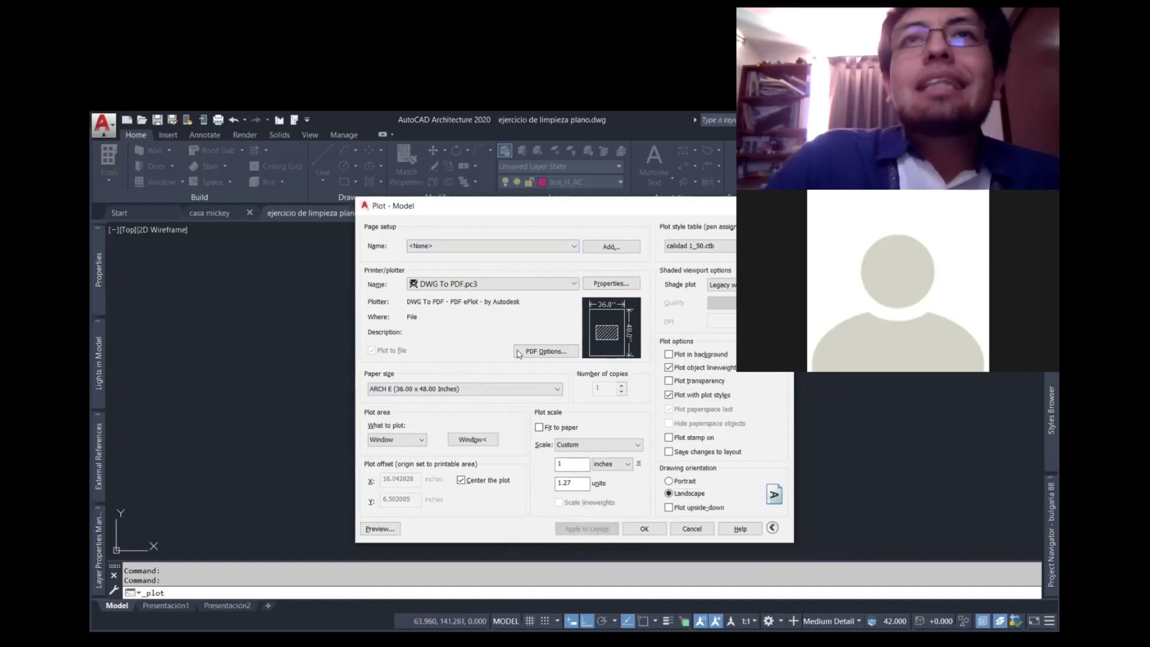
left_click(562, 248)
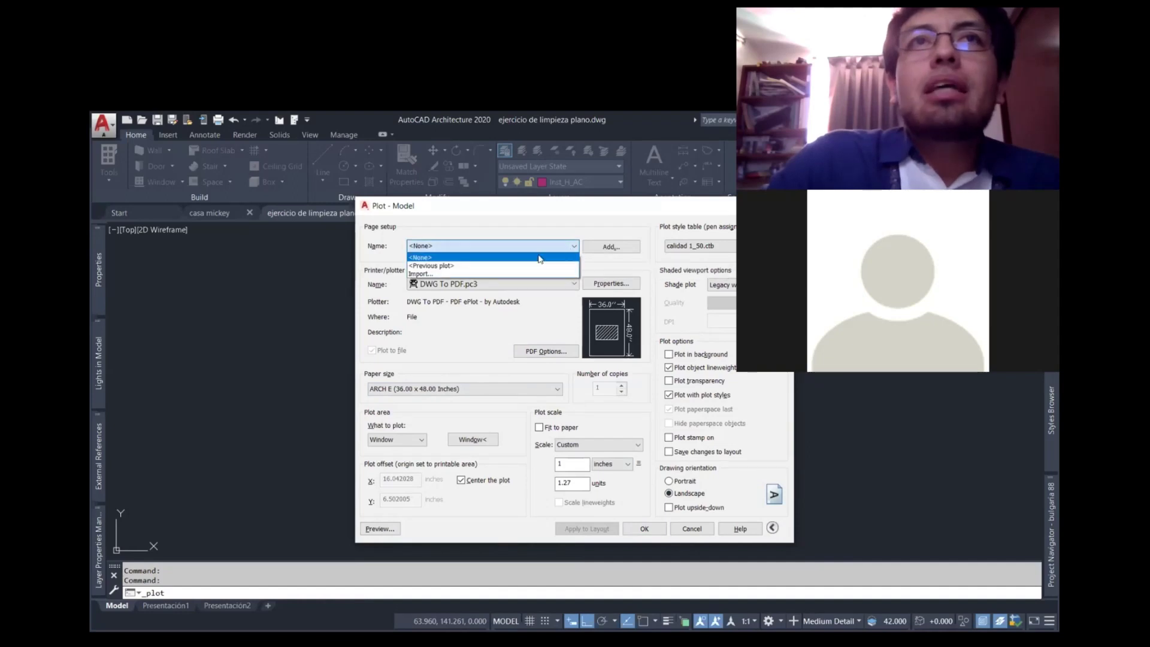
- Add a page setup named 'planta baja' and keep it selected as the current one
left_click(617, 248)
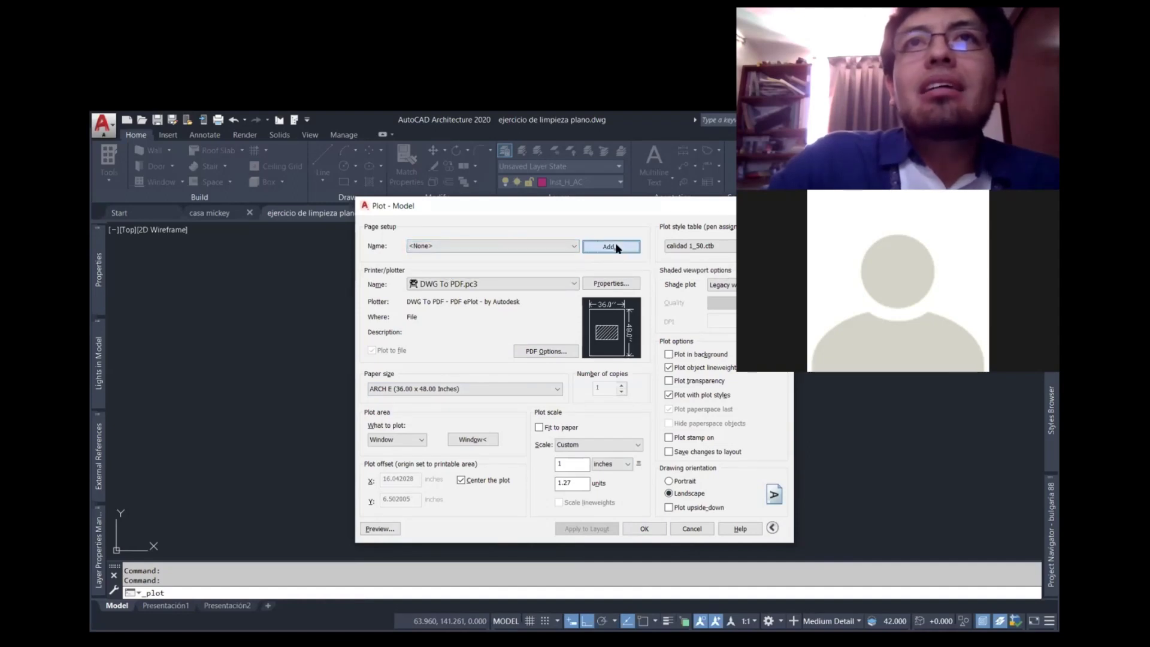
left_click(617, 246)
type("planta baja")
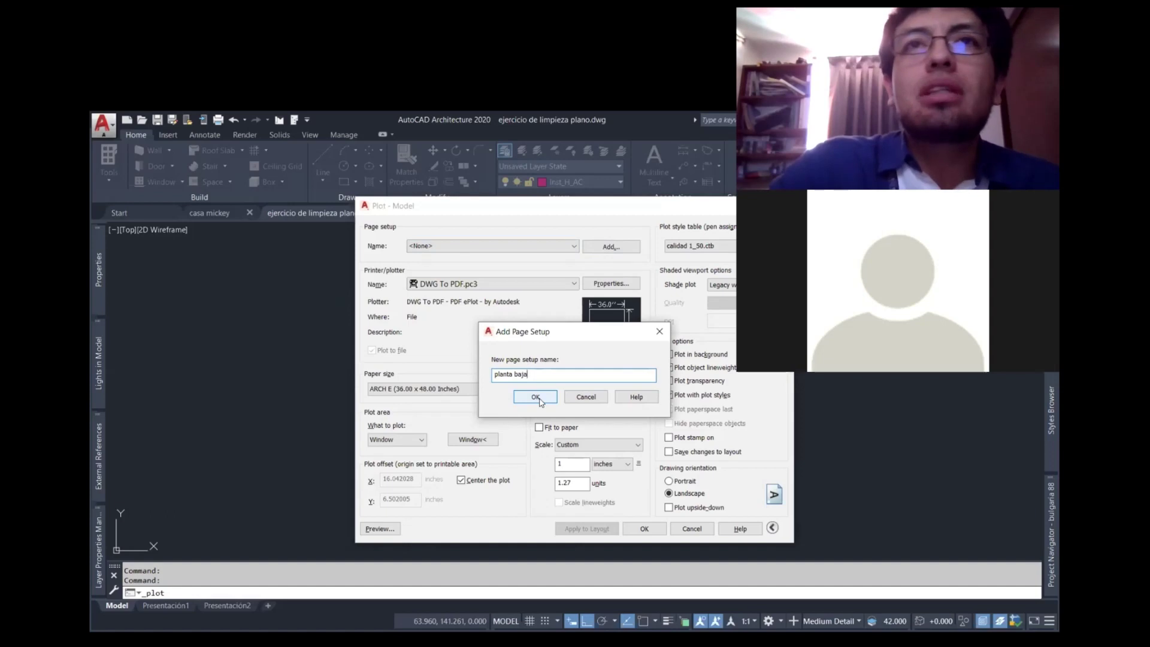
key("Return")
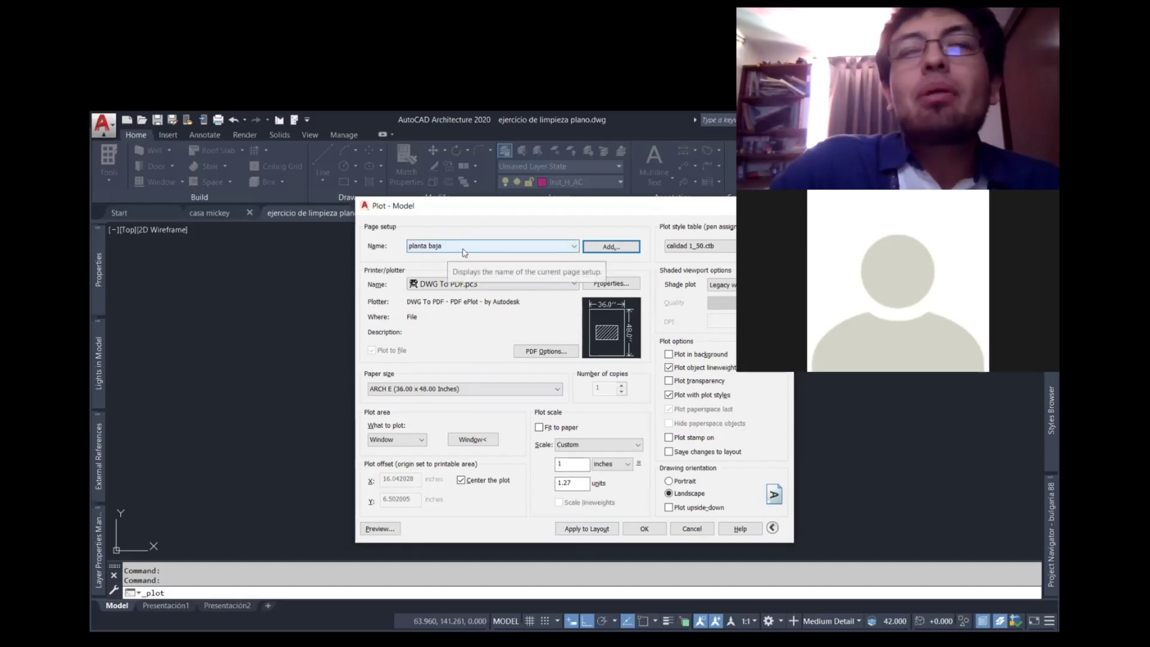
left_click(552, 246)
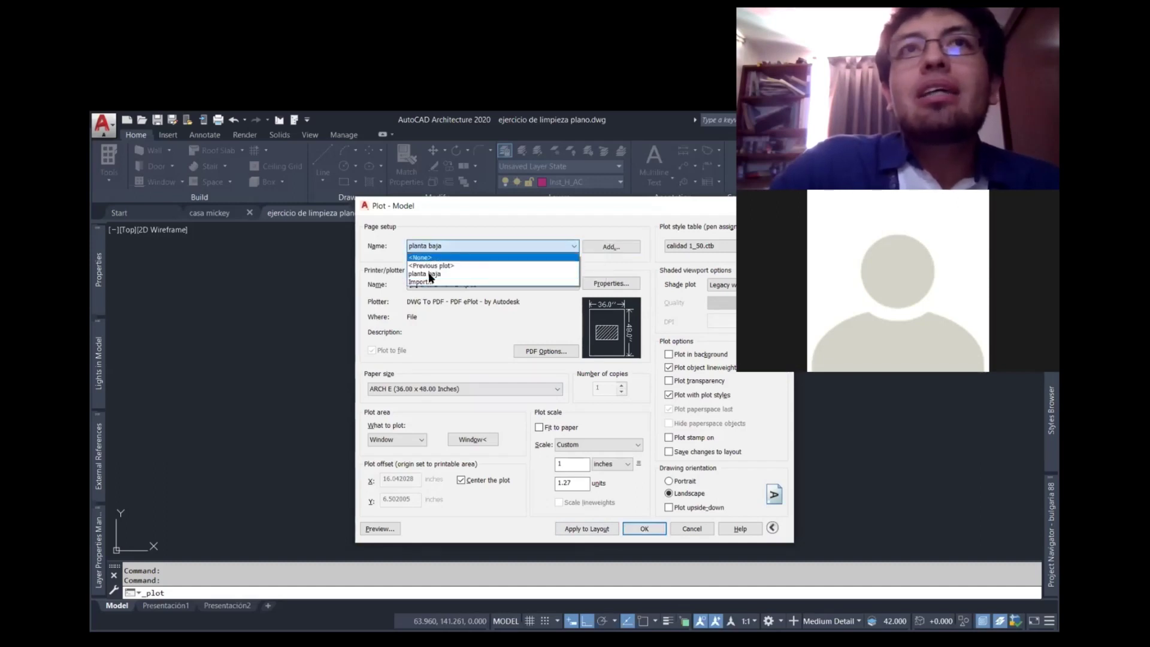
left_click(429, 274)
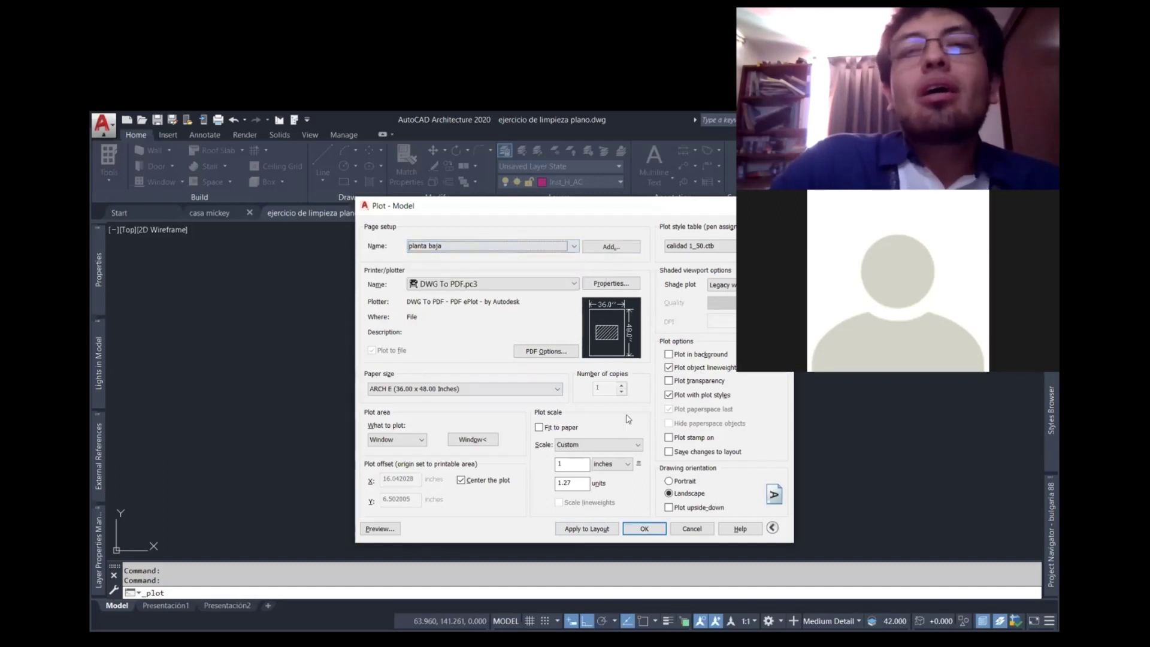
left_click(384, 530)
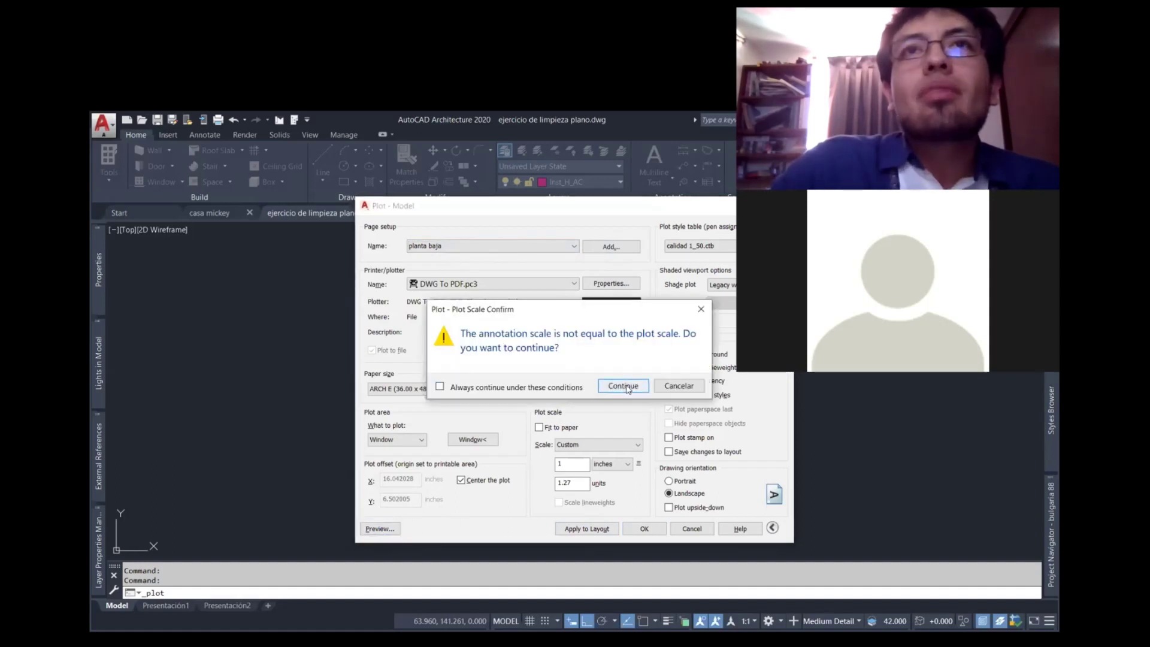
left_click(623, 386)
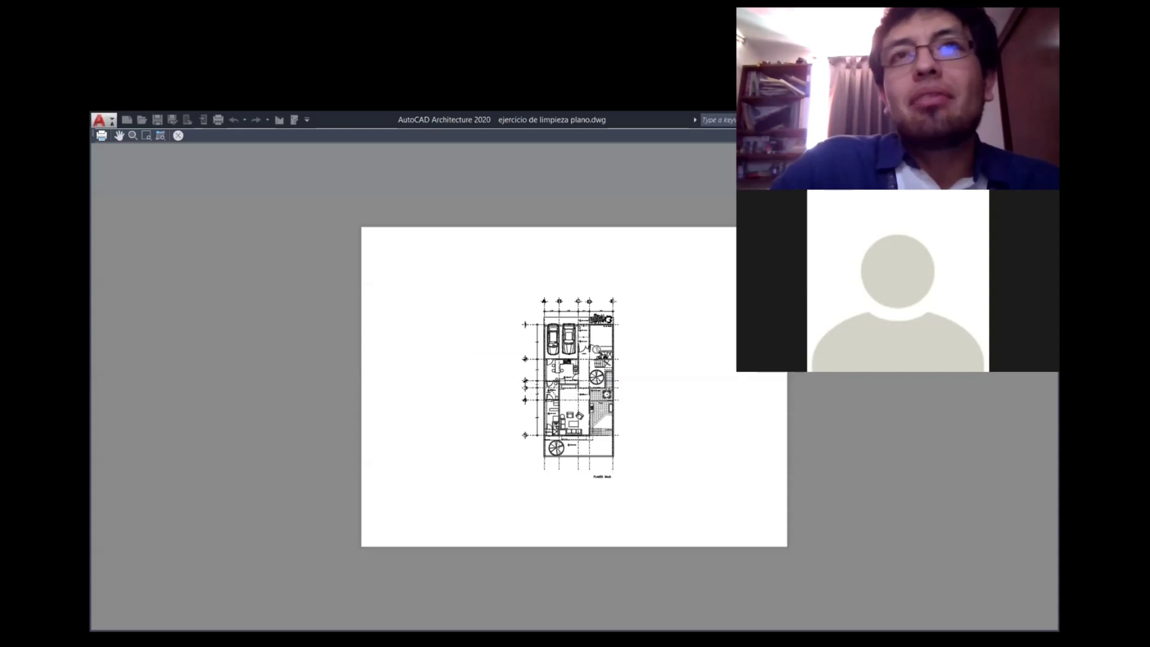
key("Escape")
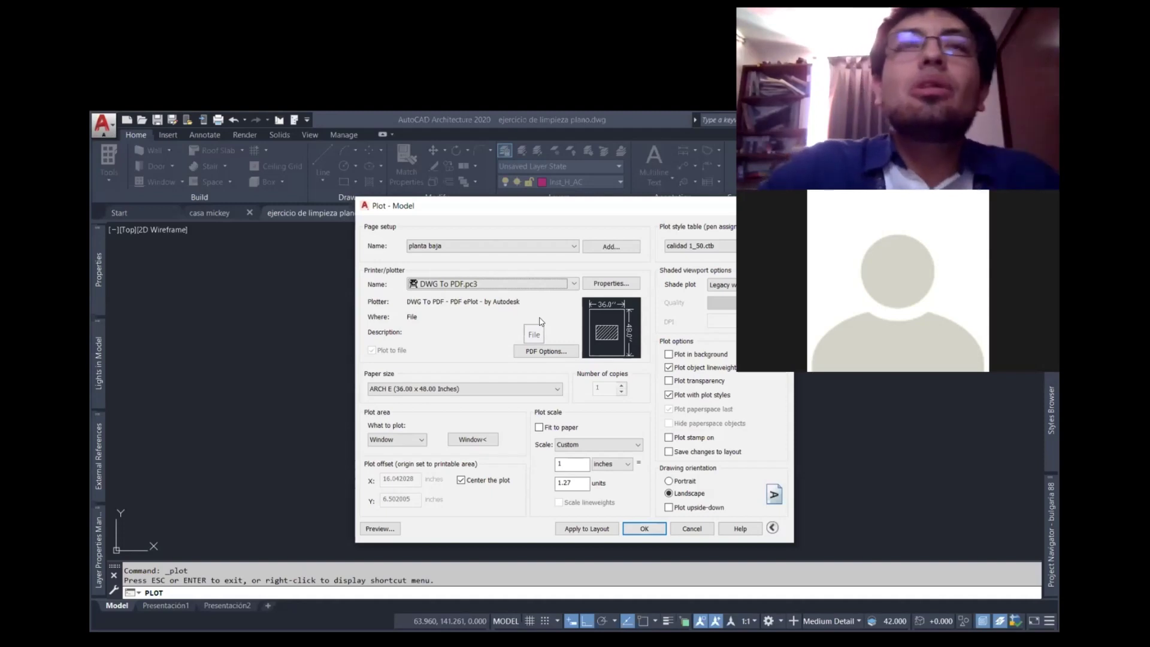
left_click(566, 247)
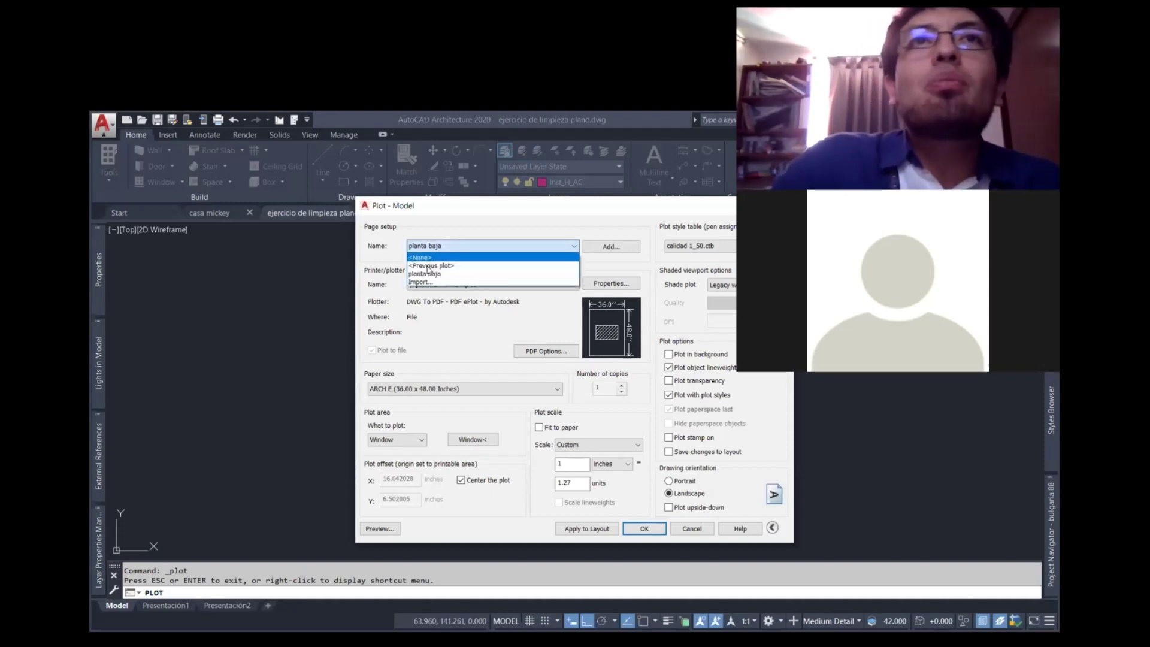
left_click(473, 233)
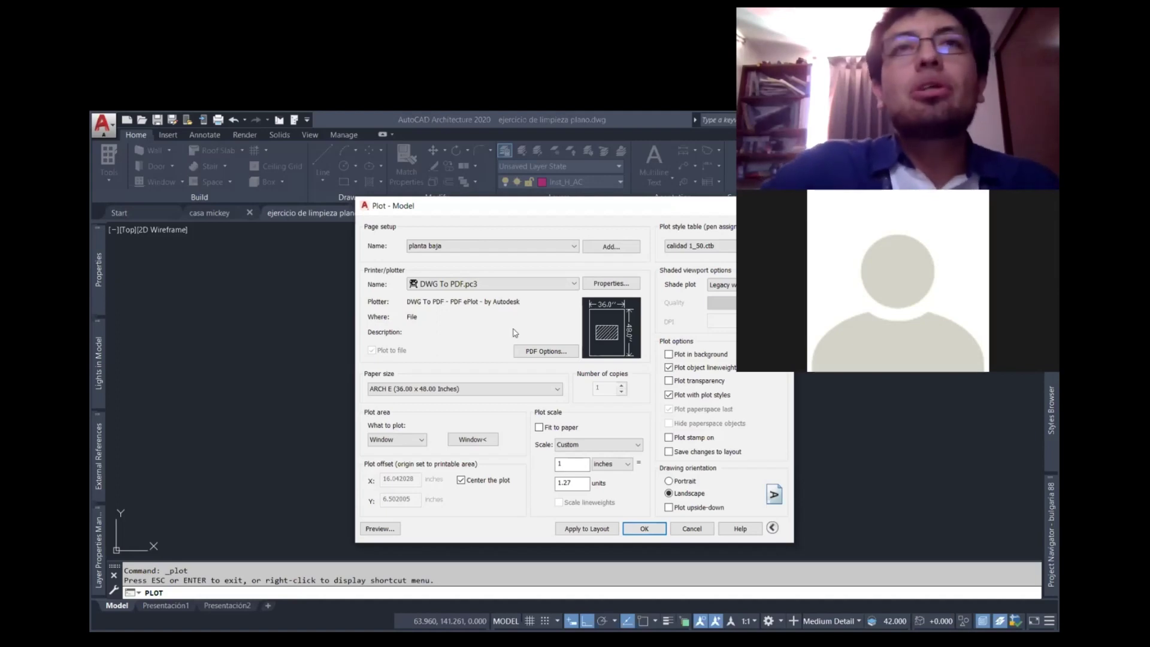
mouse_move(513, 333)
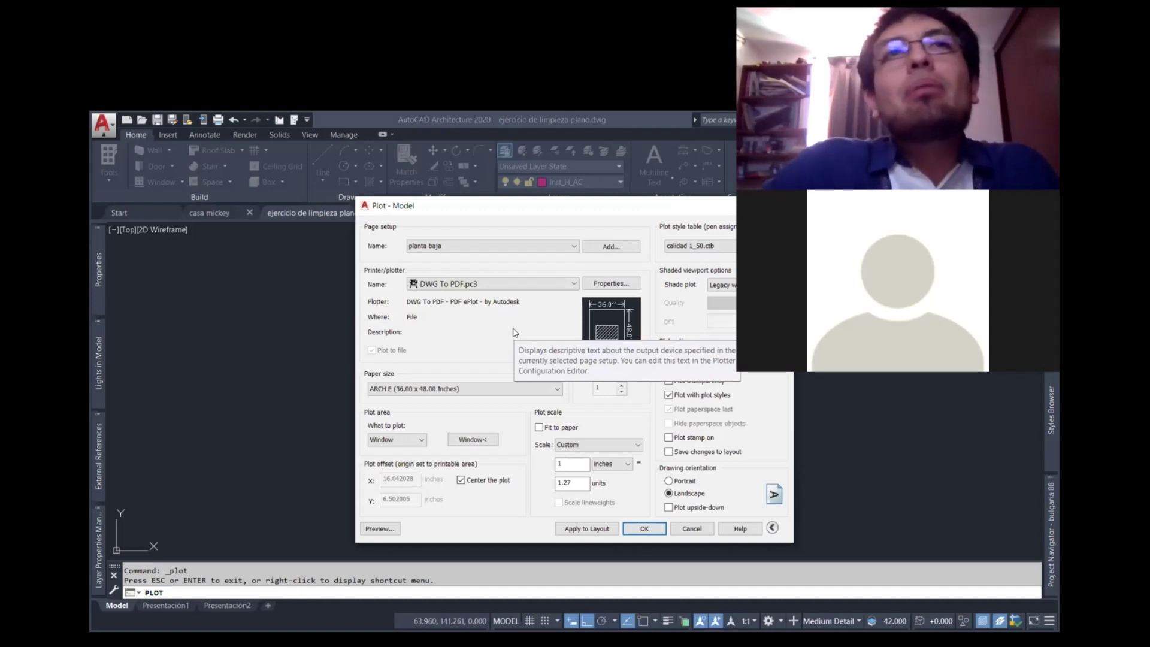
left_click(476, 440)
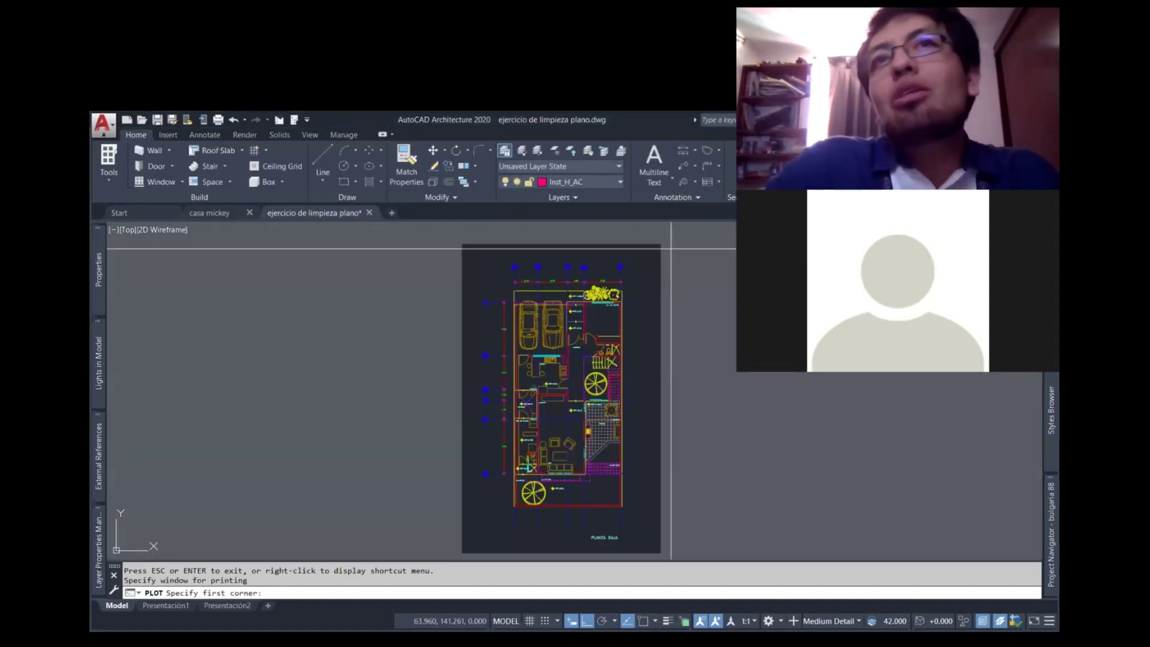
- Window the floor plan as the plot area and save it as page setup 'planta alta'
left_click(667, 245)
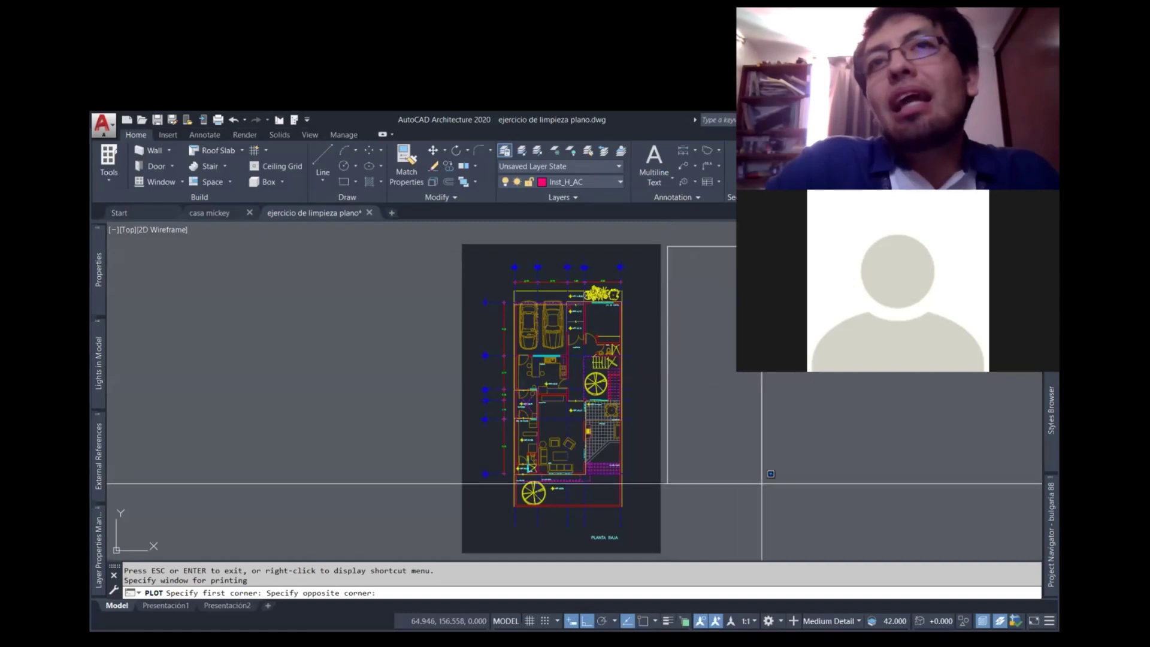
left_click(887, 547)
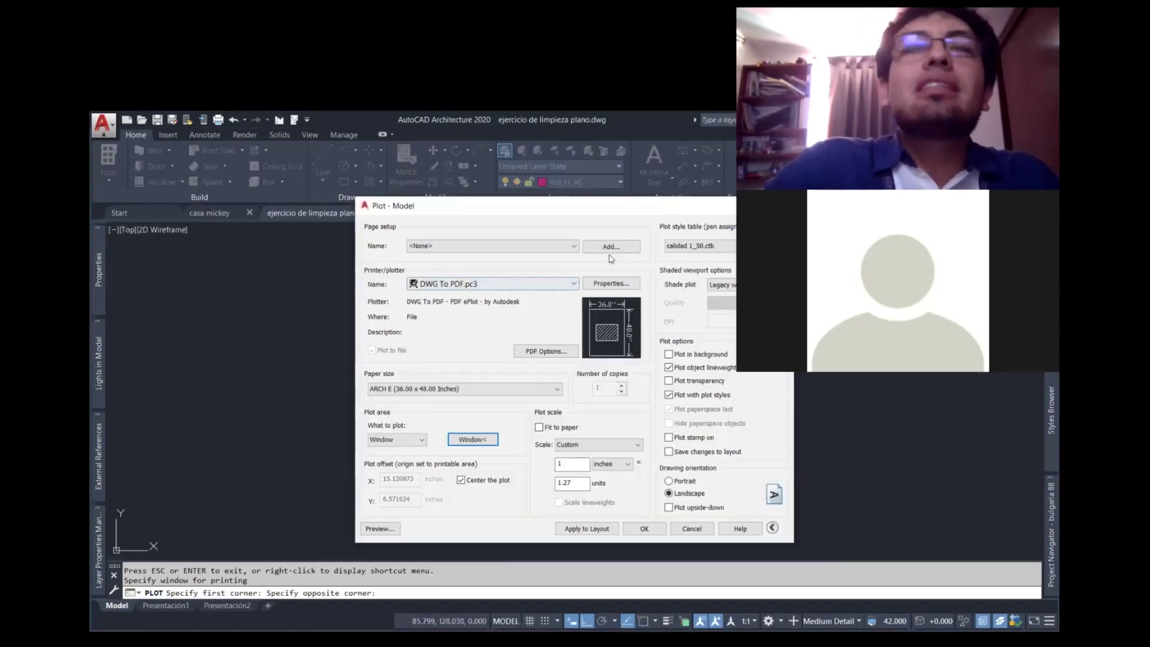
left_click(610, 255)
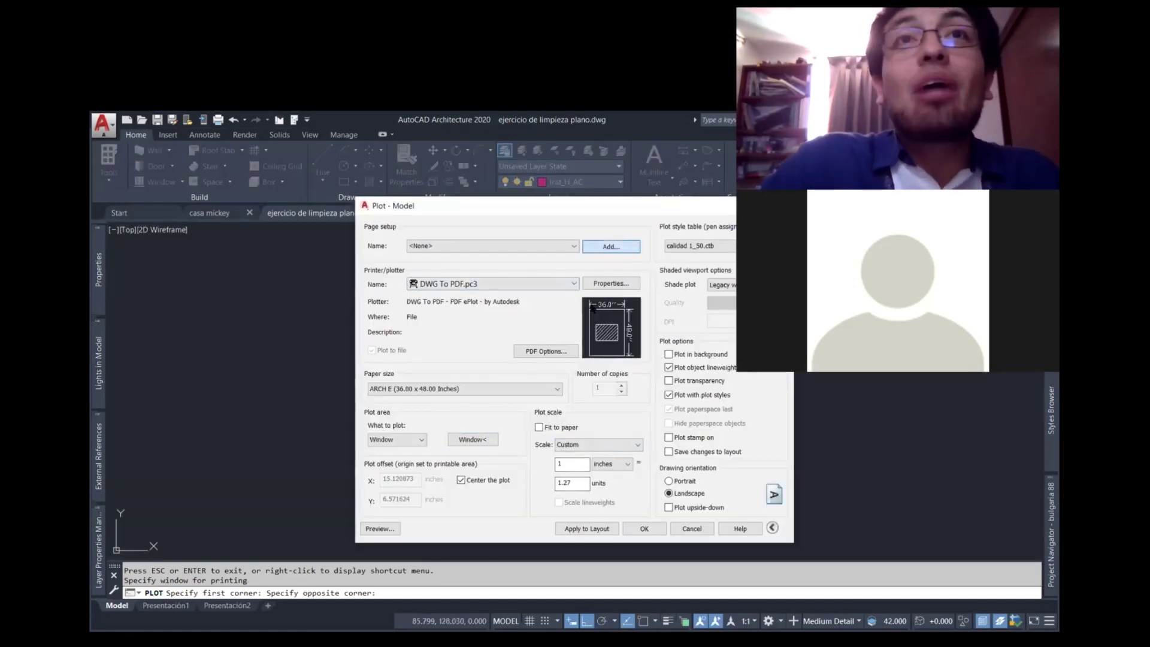
type("planta alta")
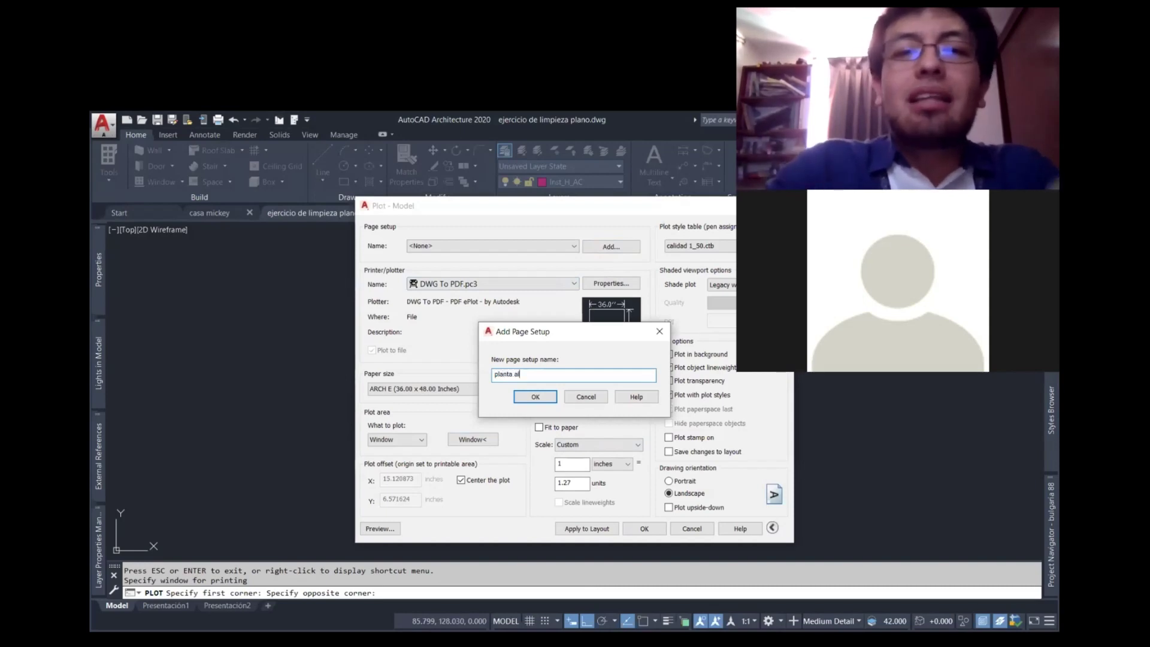
key("Return")
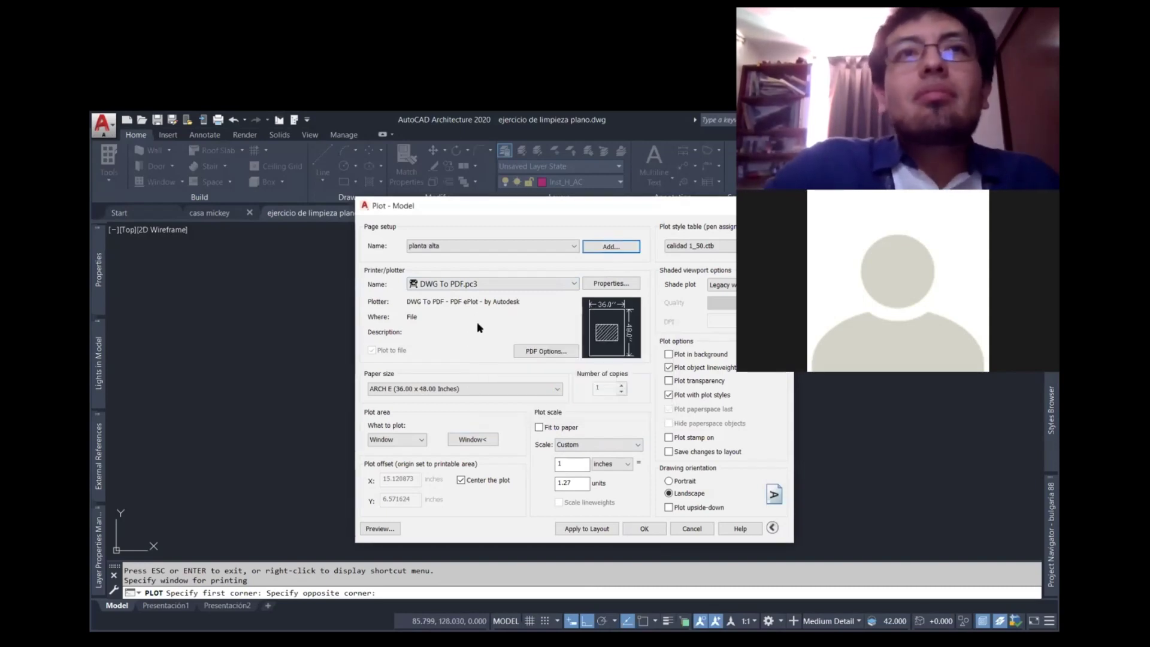
left_click(508, 245)
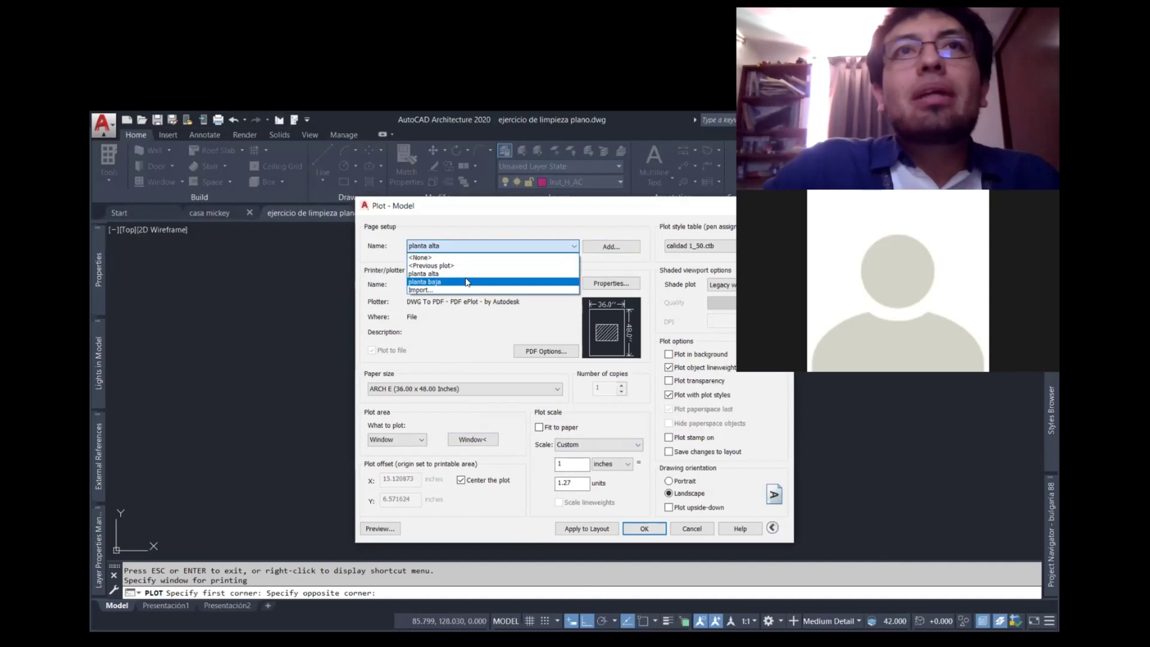
left_click(455, 277)
left_click(391, 529)
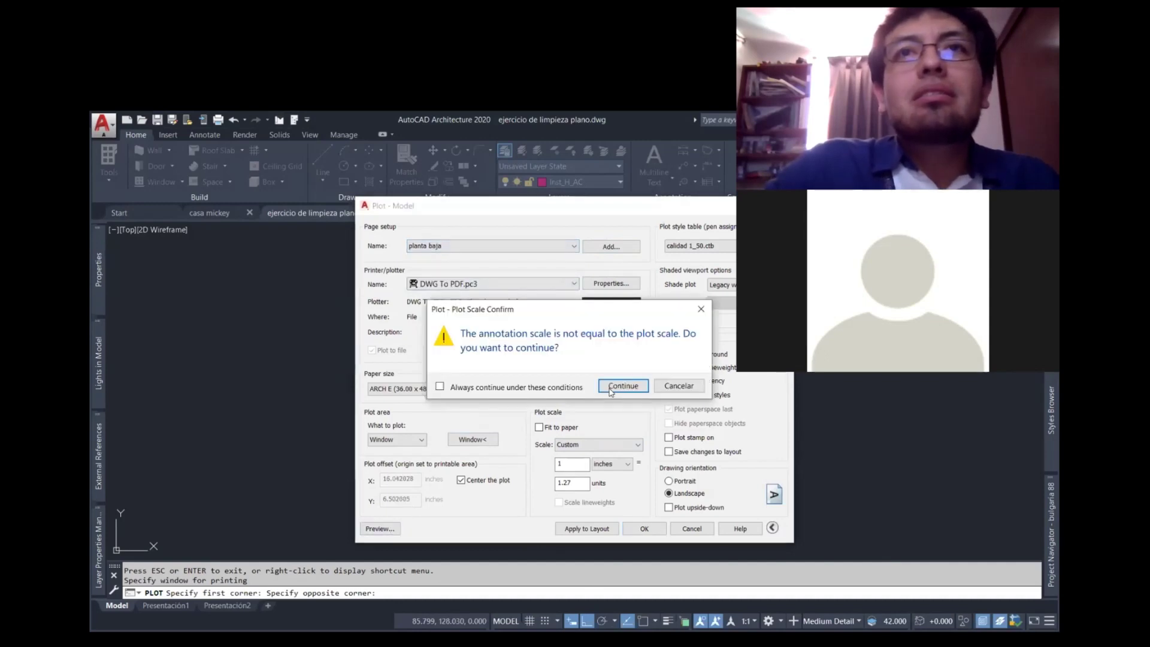
key("Return")
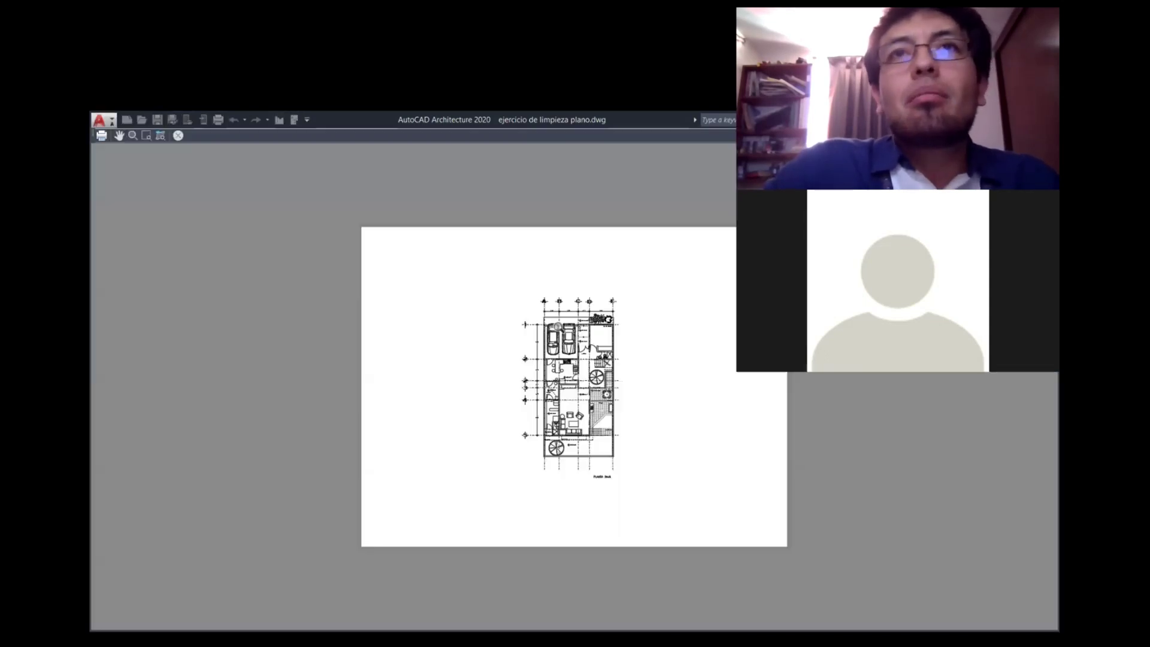
key("Escape")
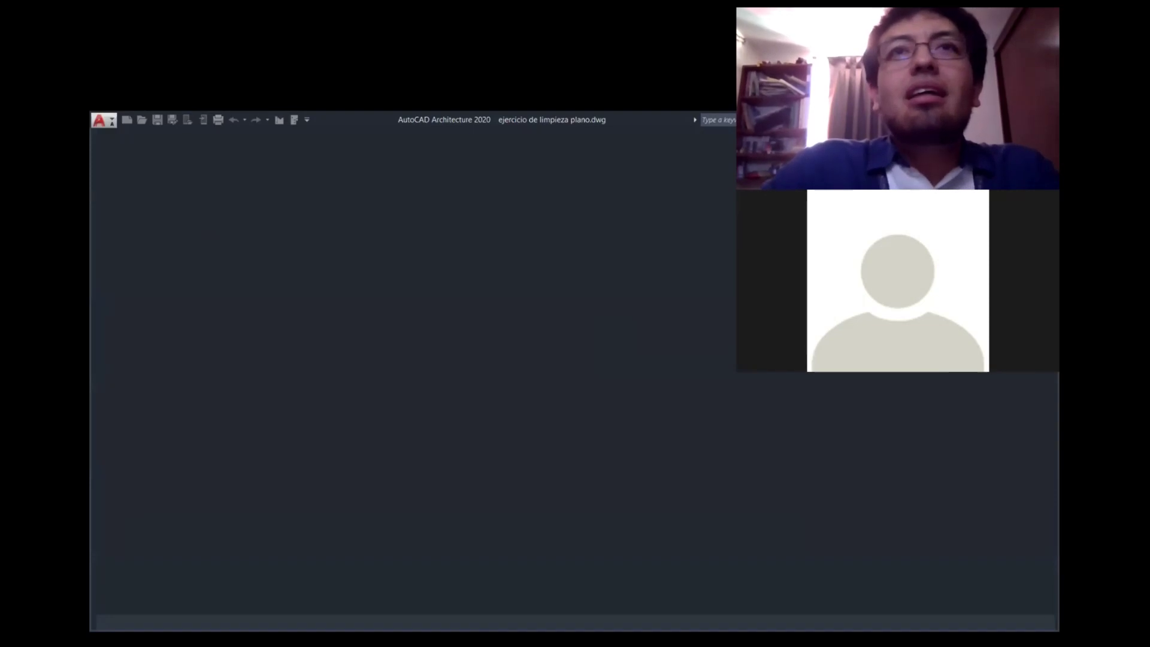
left_click(534, 244)
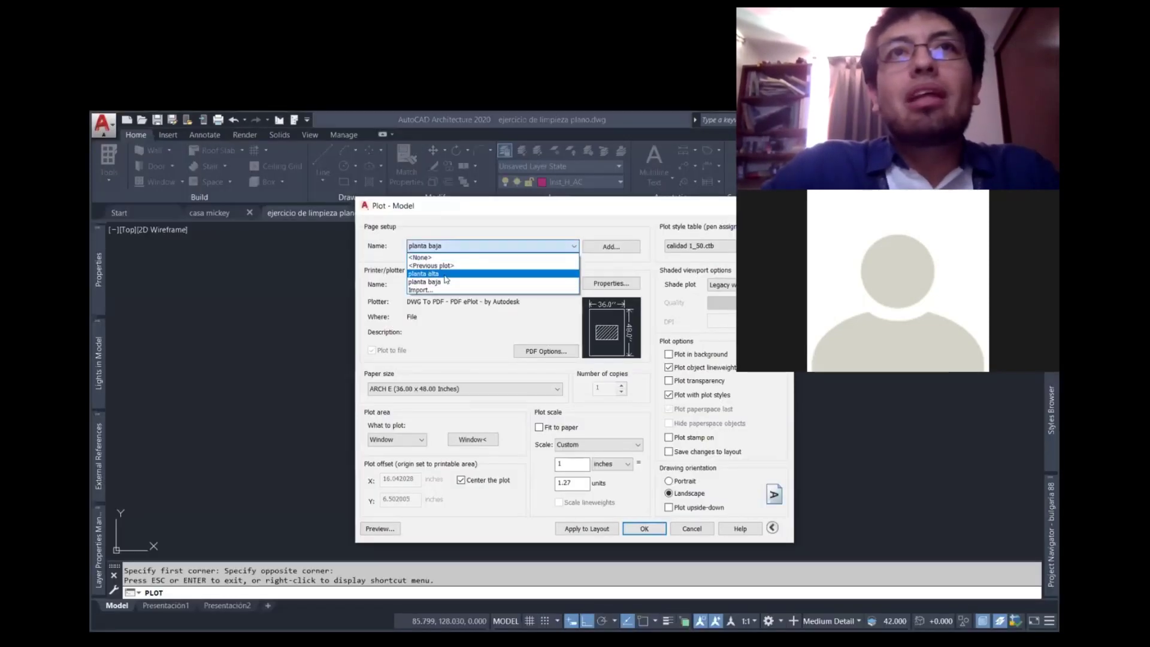
left_click(444, 274)
left_click(380, 528)
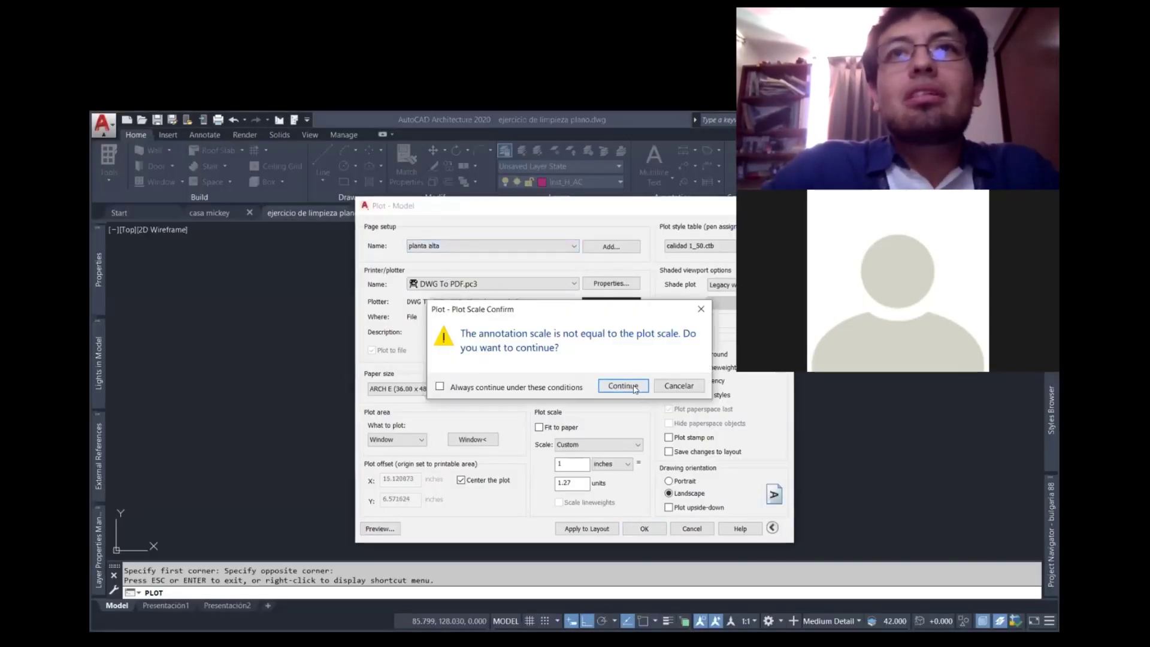
left_click(623, 386)
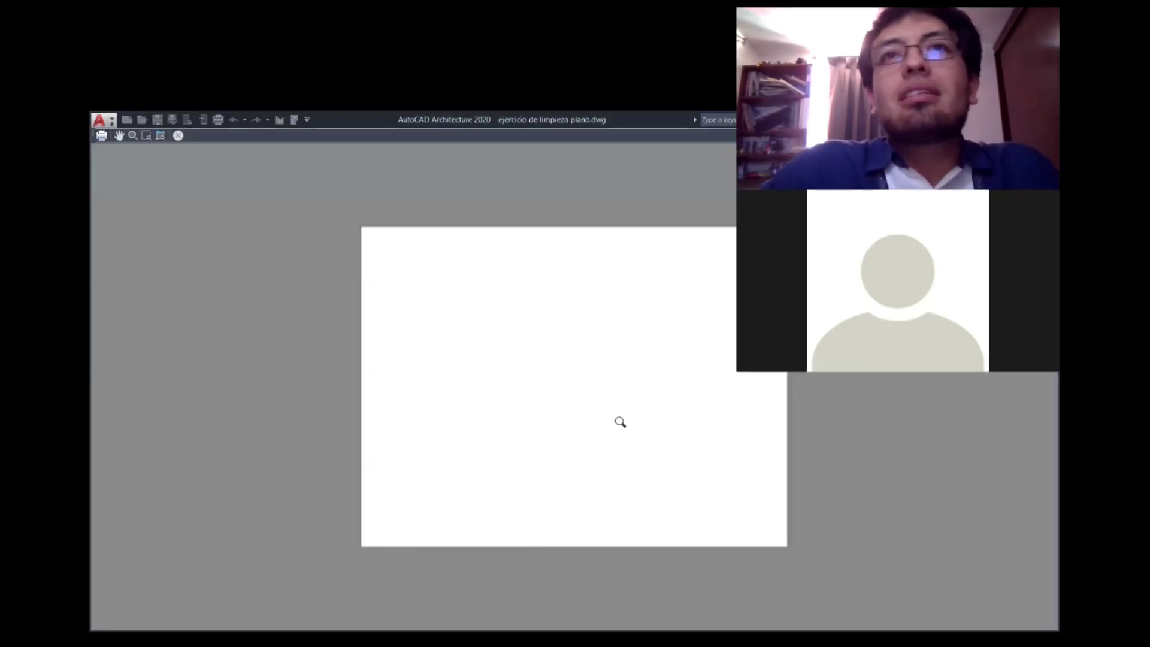
key("Escape")
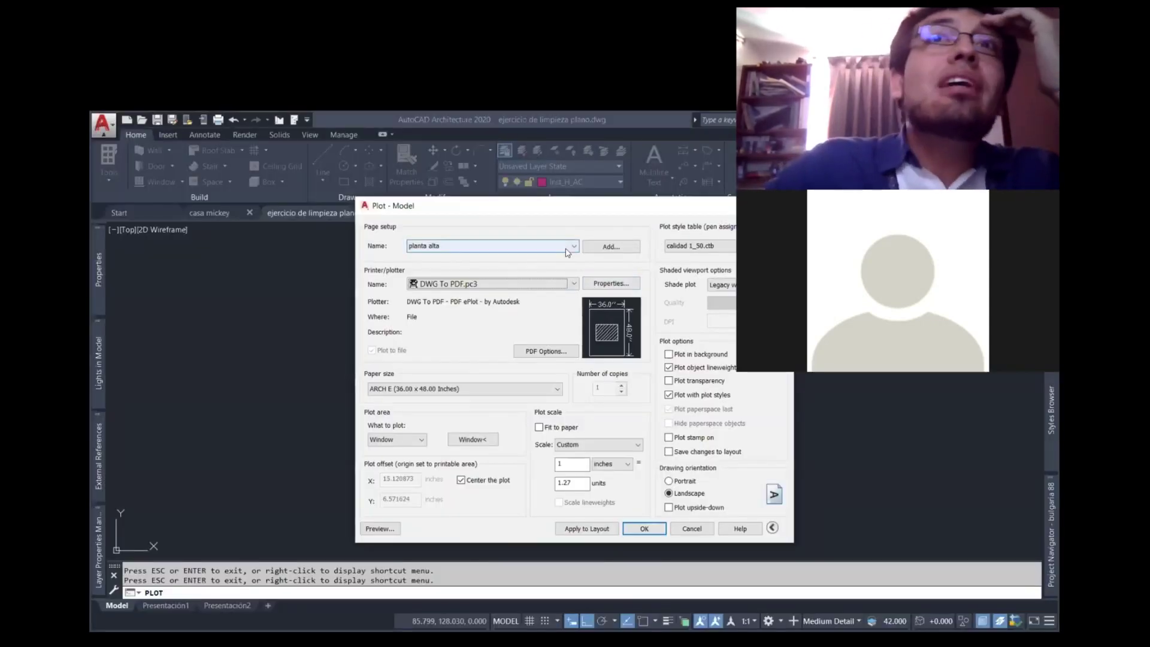
left_click(567, 249)
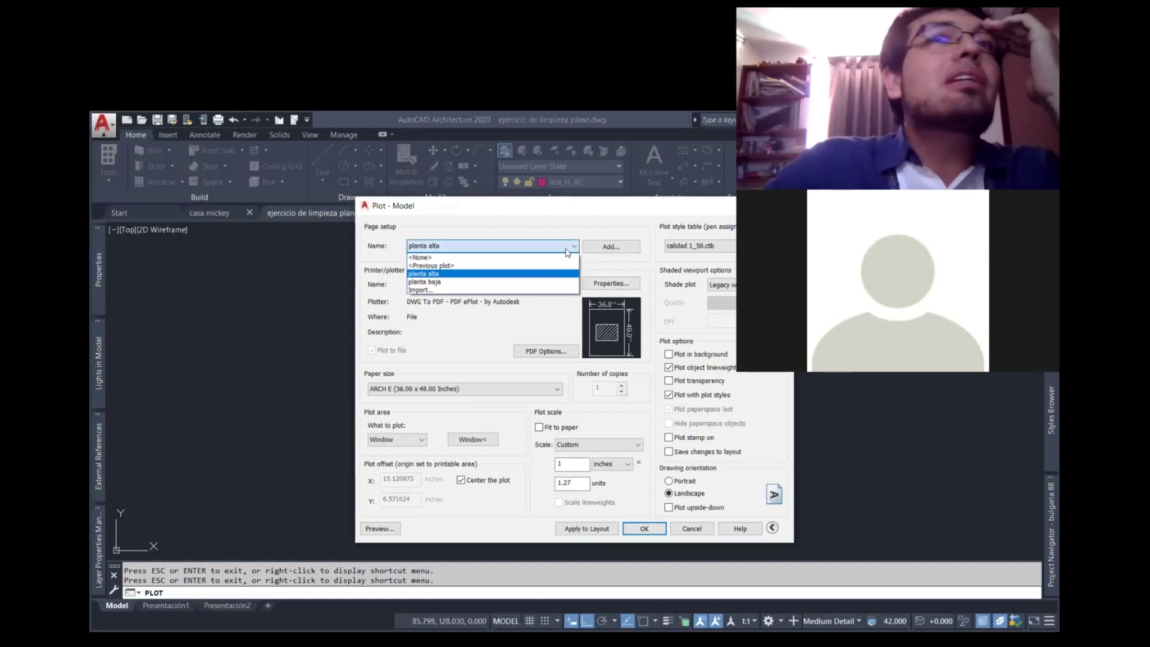
left_click(437, 285)
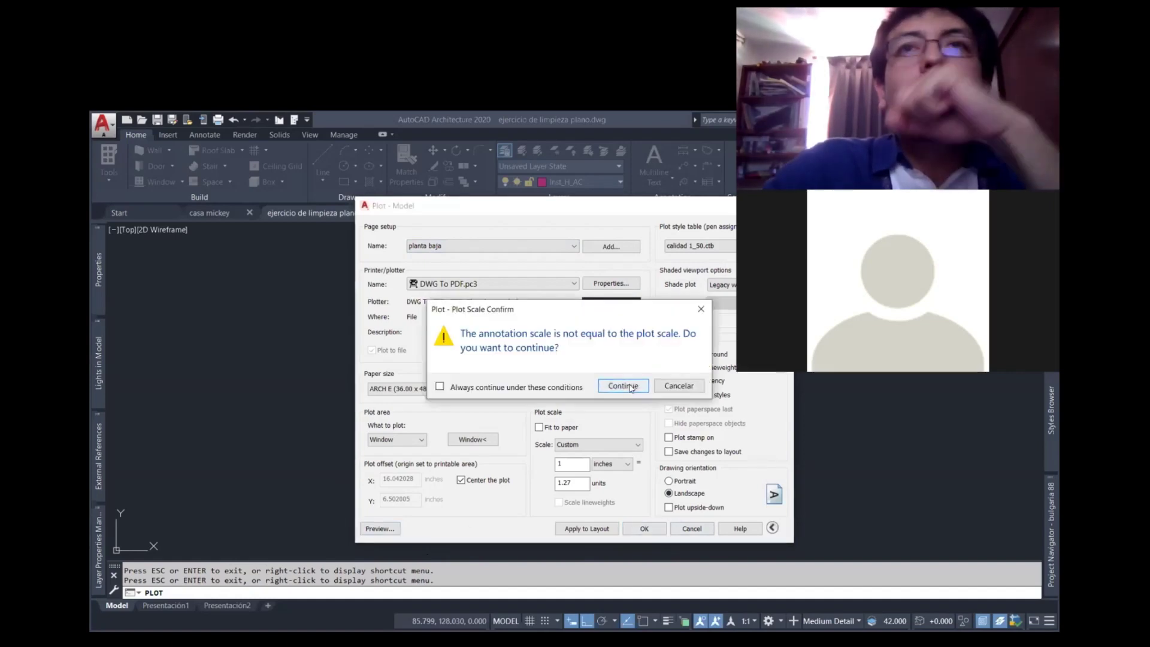
- Accept the scale warning and pan the preview across the garage, kitchen, laundry and terrace areas
left_click(630, 388)
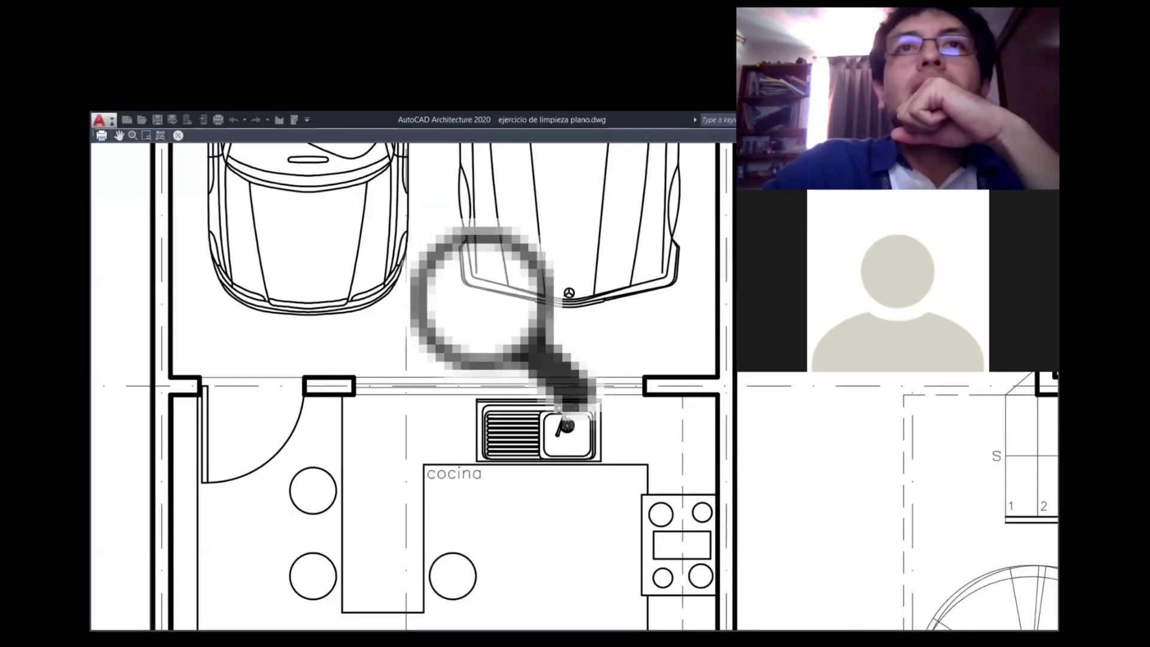
right_click(561, 415)
left_click(584, 452)
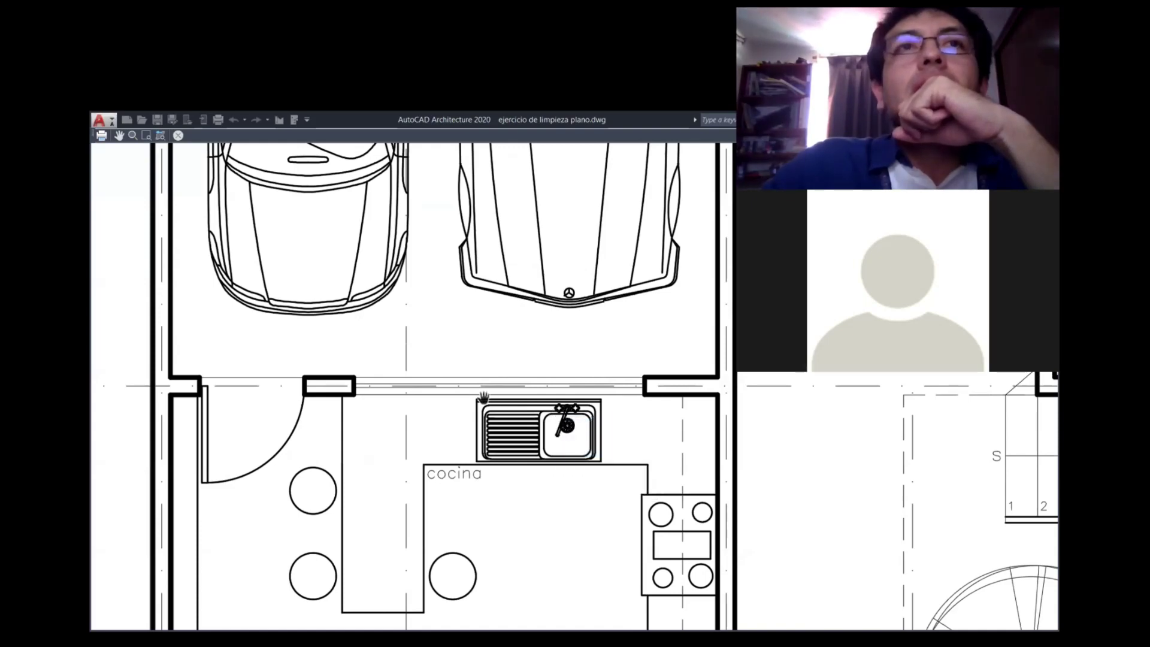
scroll(587, 422, "down", 1)
left_click_drag(419, 383, 479, 383)
scroll(475, 380, "up", 1)
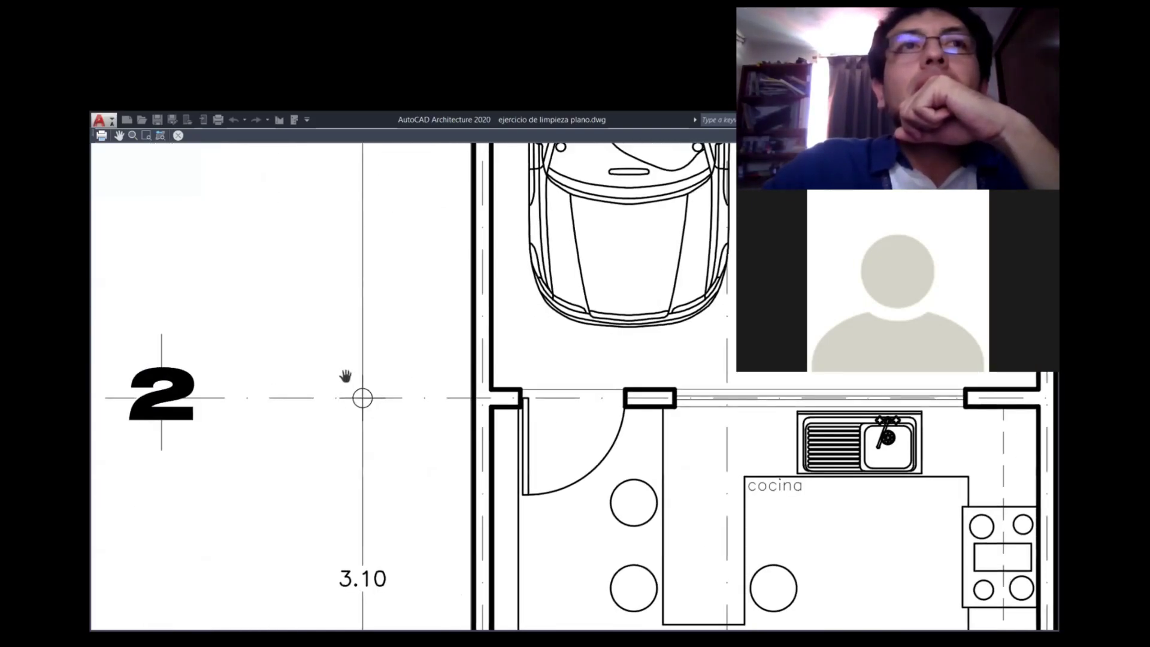
scroll(345, 376, "down", 3)
left_click_drag(444, 343, 506, 343)
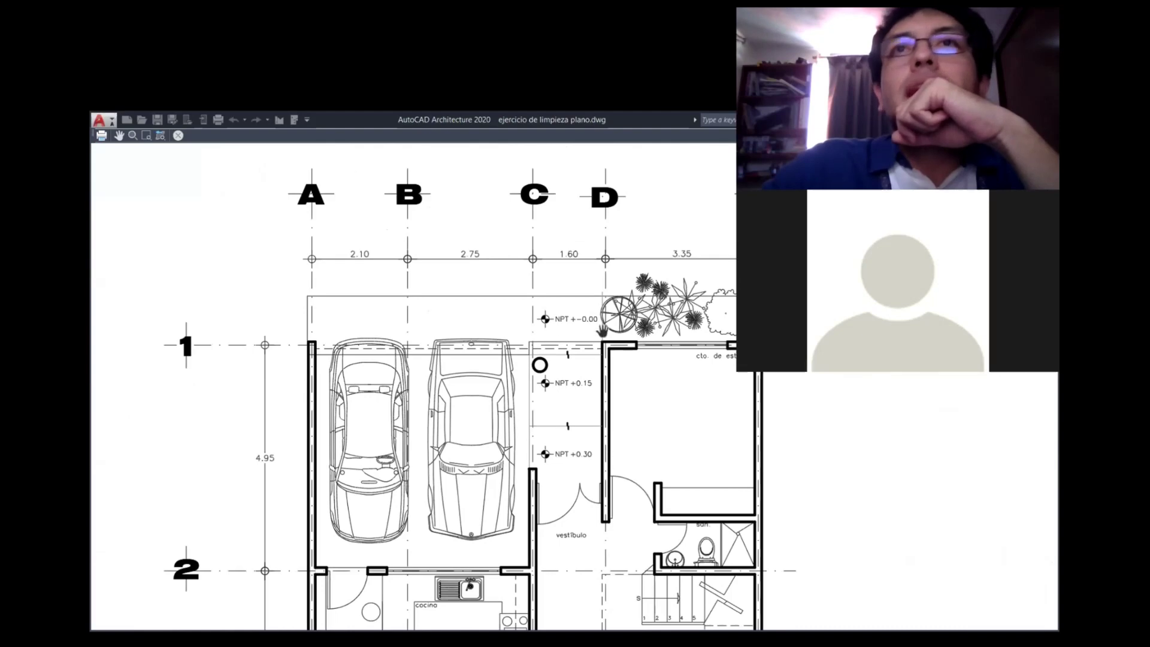
left_click_drag(739, 494, 692, 284)
left_click_drag(711, 524, 717, 395)
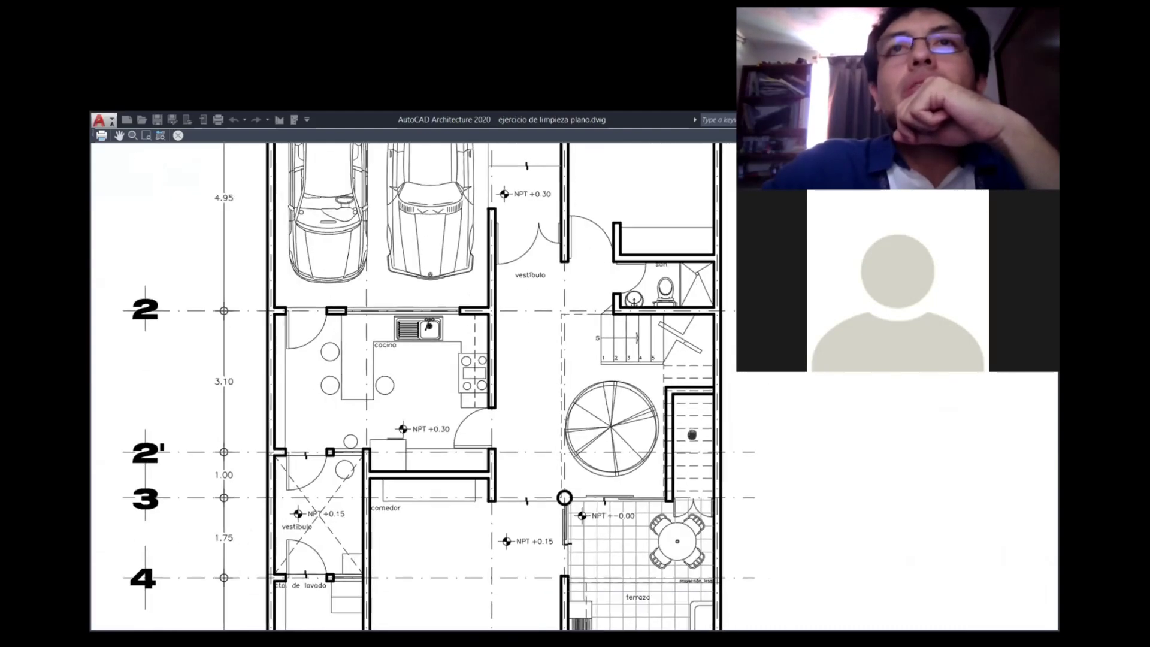
- Zoom and pan to the spiral stair, dining room and garage, then exit the preview
scroll(665, 465, "up", 3)
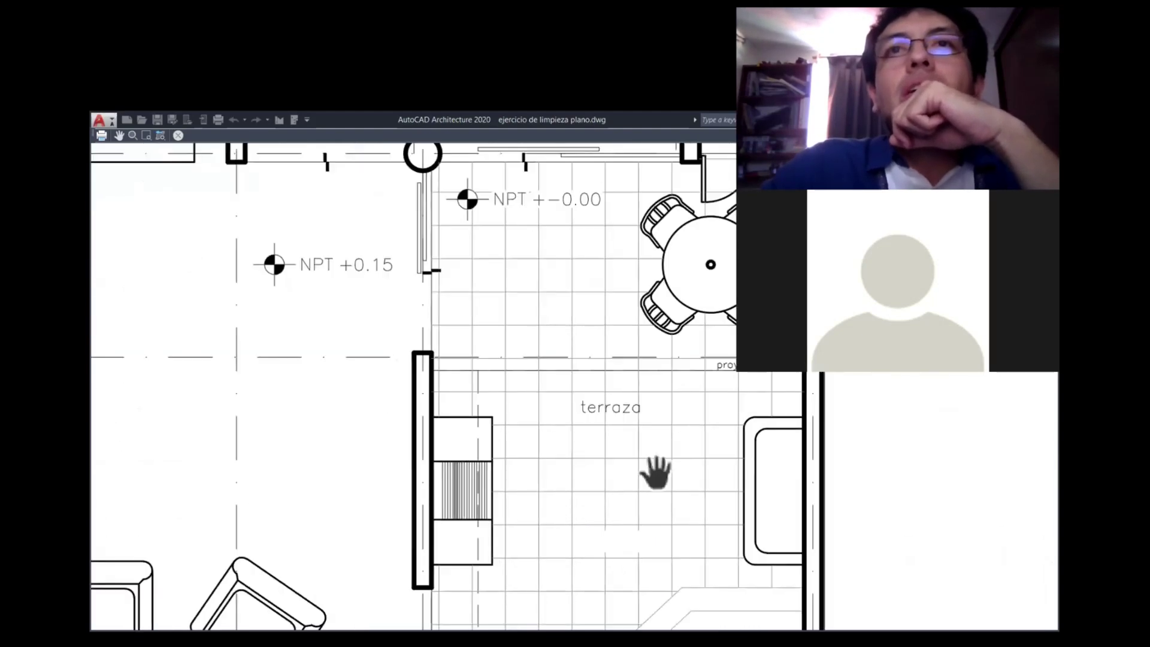
scroll(601, 436, "up", 2)
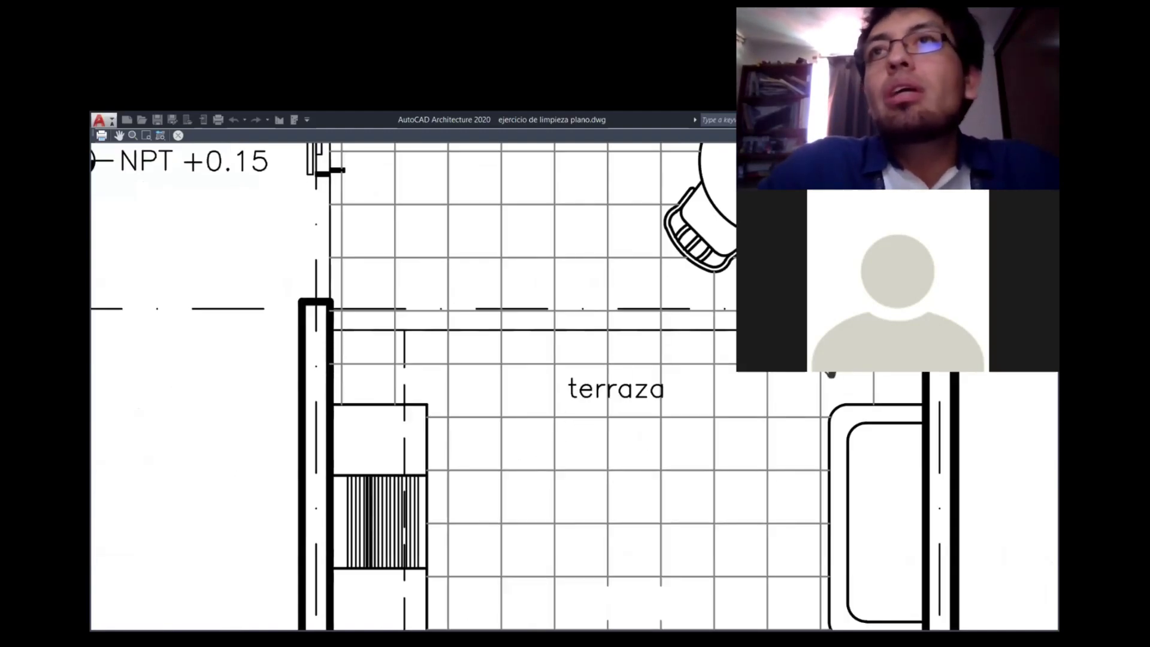
scroll(722, 401, "down", 4)
scroll(719, 413, "down", 5)
scroll(700, 437, "up", 4)
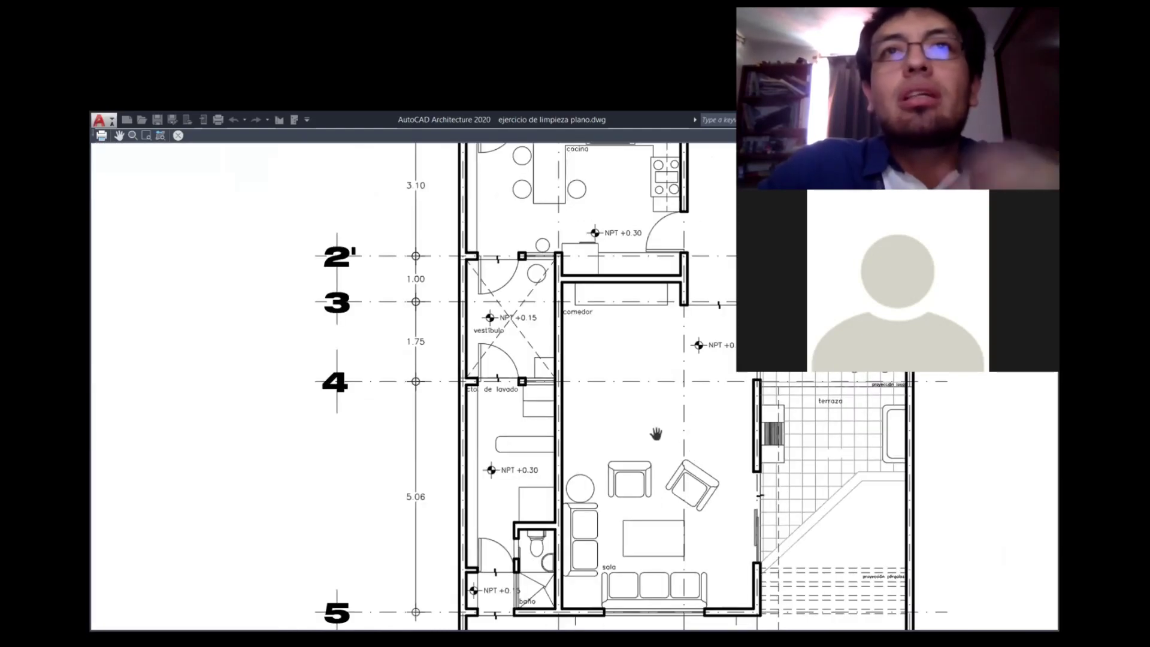
left_click_drag(659, 443, 494, 380)
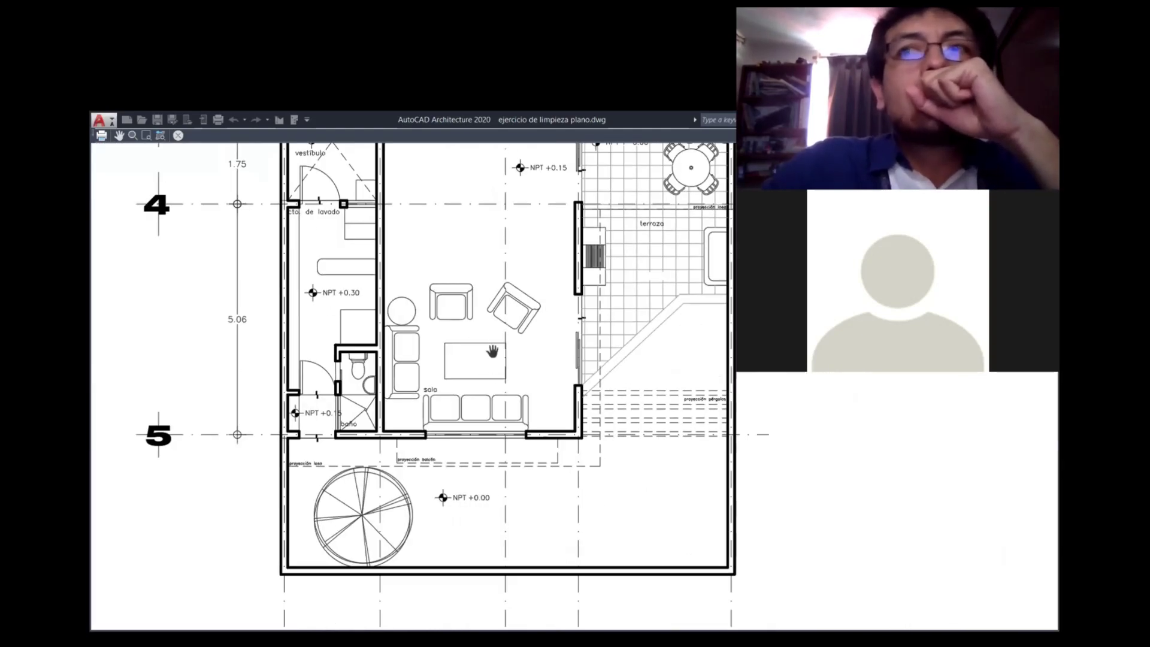
left_click_drag(503, 296, 515, 507)
left_click_drag(542, 277, 575, 470)
left_click_drag(570, 416, 570, 443)
left_click_drag(571, 330, 575, 462)
mouse_move(571, 395)
left_mouse_down()
mouse_move(612, 543)
mouse_move(599, 350)
left_mouse_up()
right_click(599, 350)
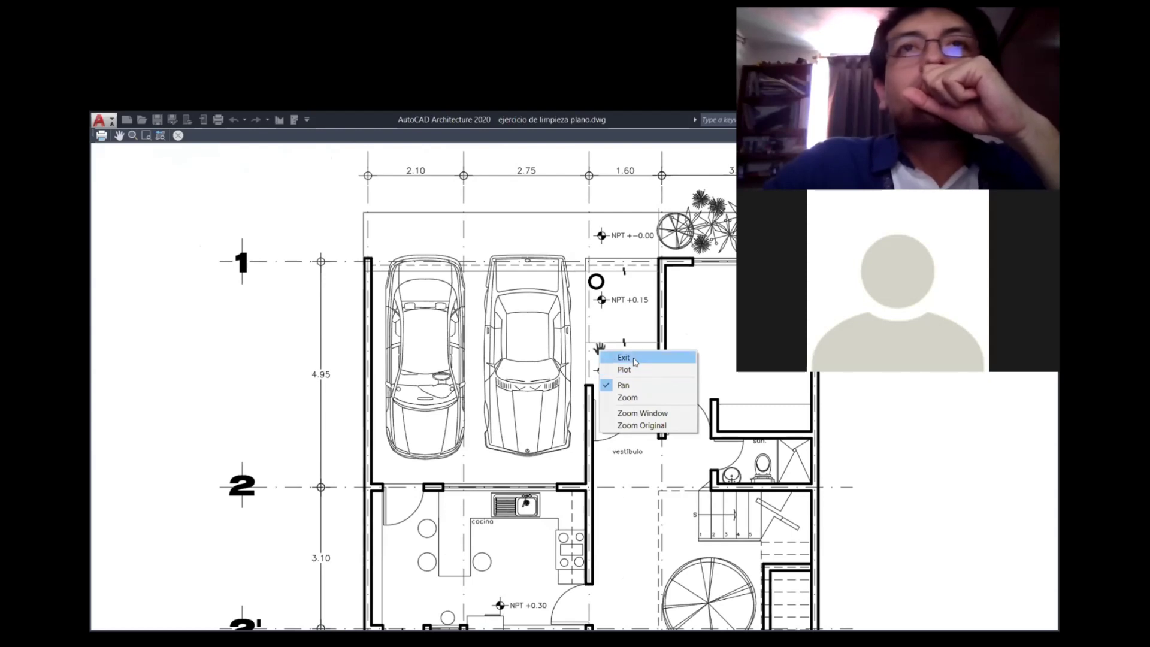
left_click(634, 359)
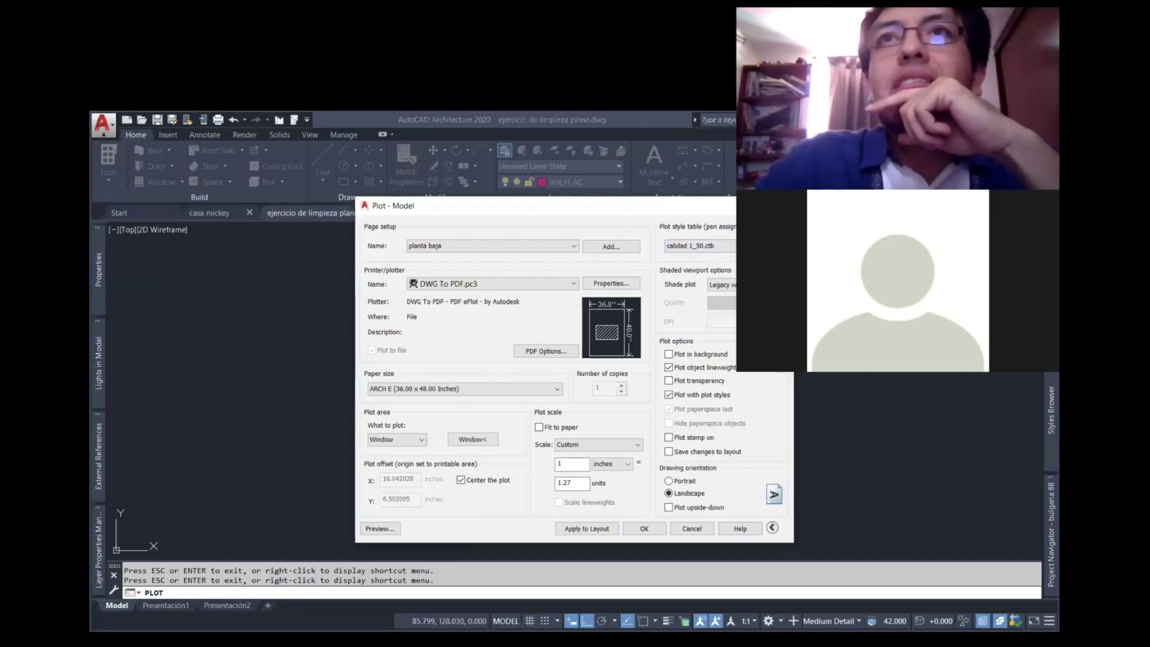
- Edit the calidad 1_50 table and save a copy named 'calidad 1_100'
left_click(781, 245)
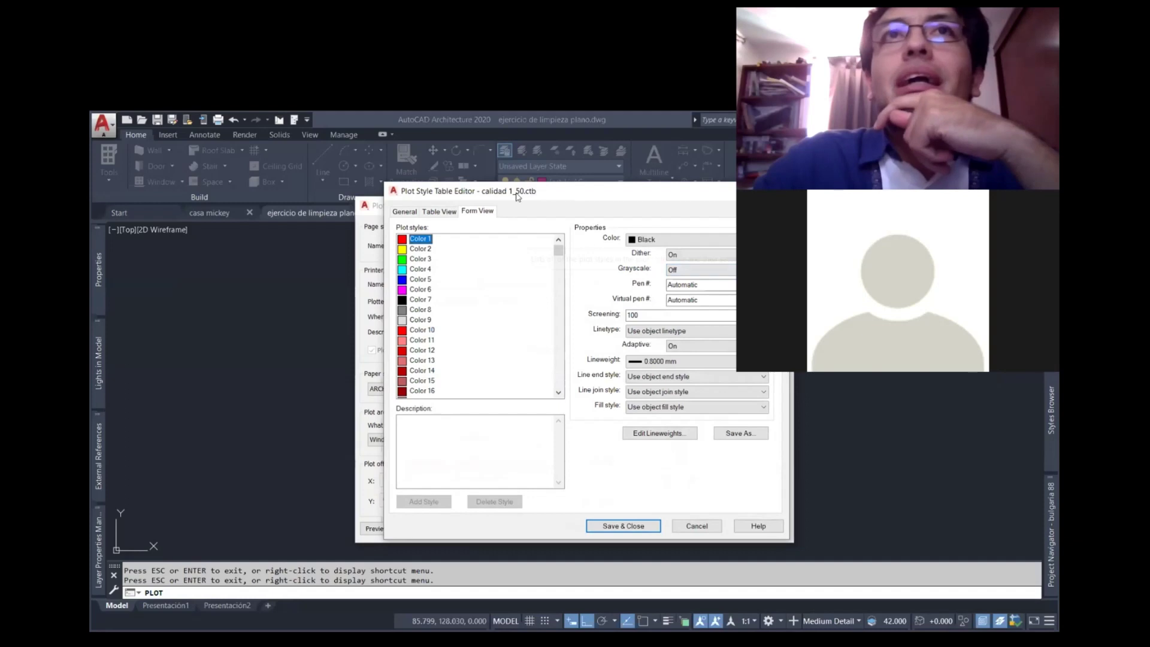
left_click(741, 436)
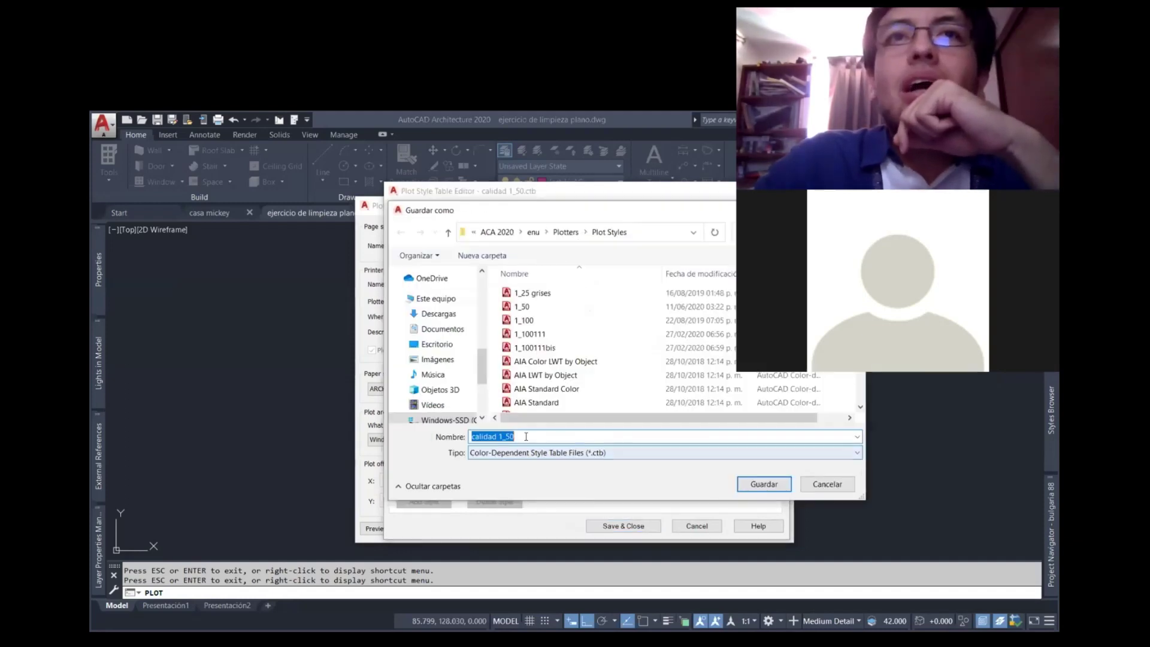
left_click(526, 436)
key("BackSpace")
key("BackSpace")
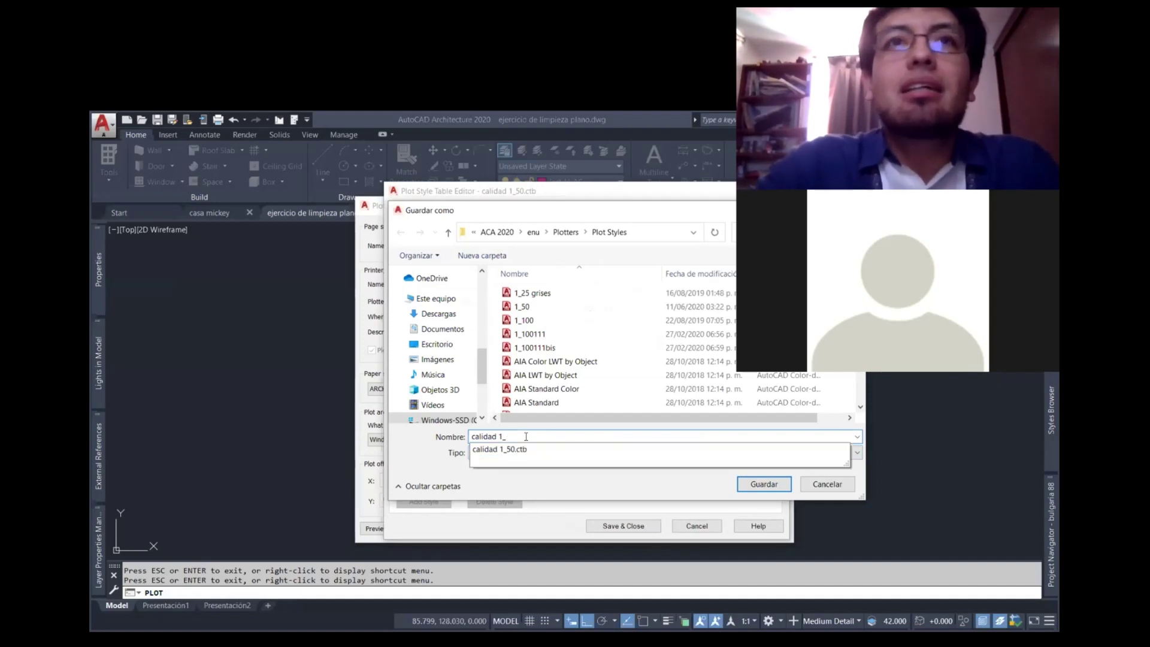
type("100")
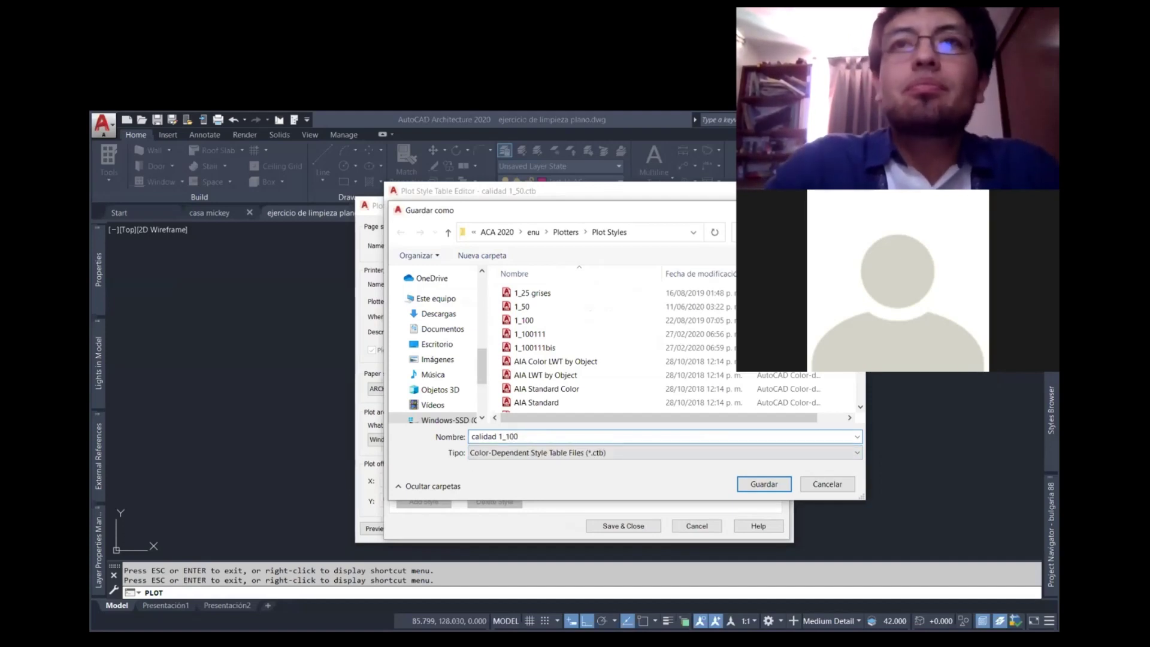
key("Return")
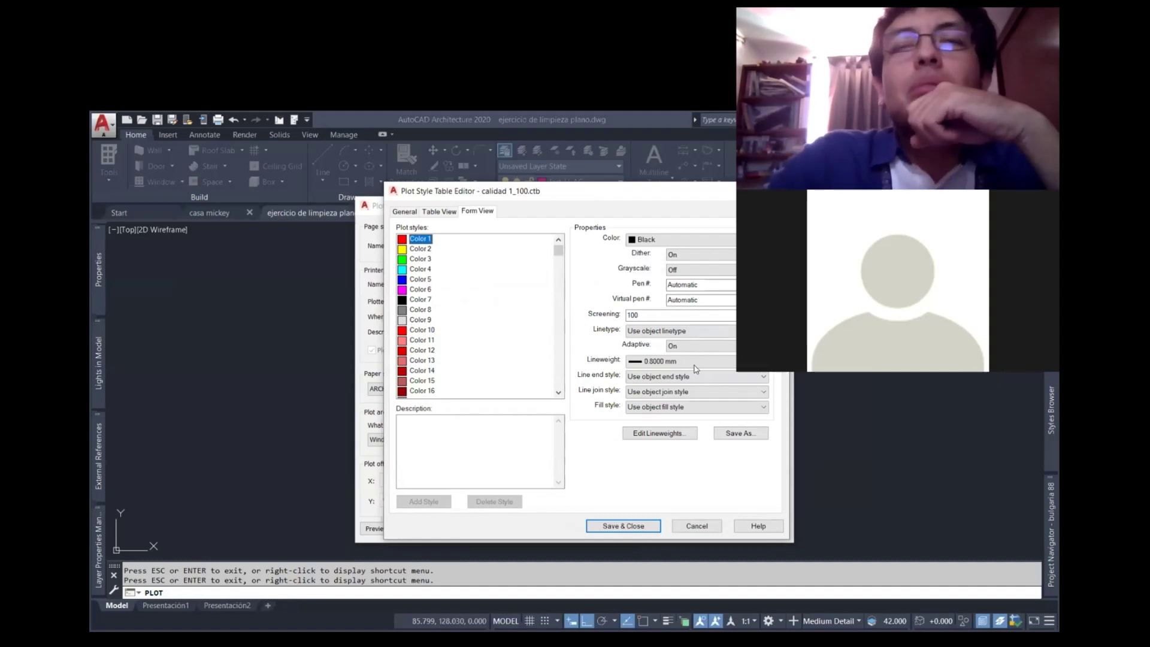
- Give Color 1 a 0.4000 mm and Color 42 a 0.18 mm lineweight, then save and close
left_click(694, 363)
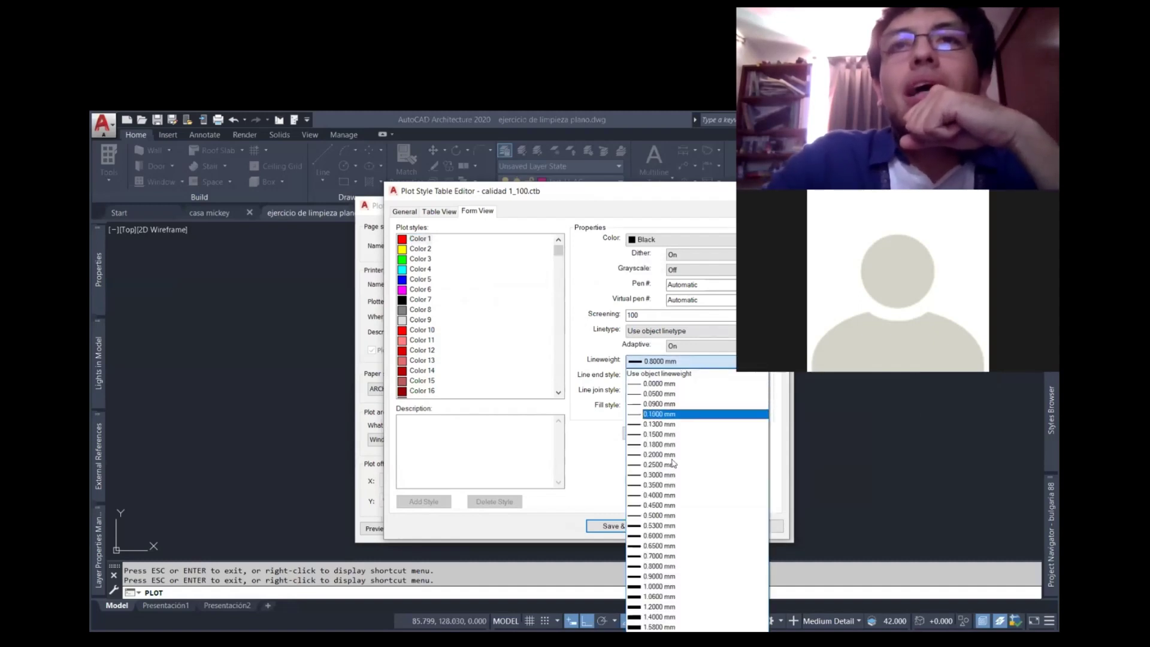
left_click(668, 495)
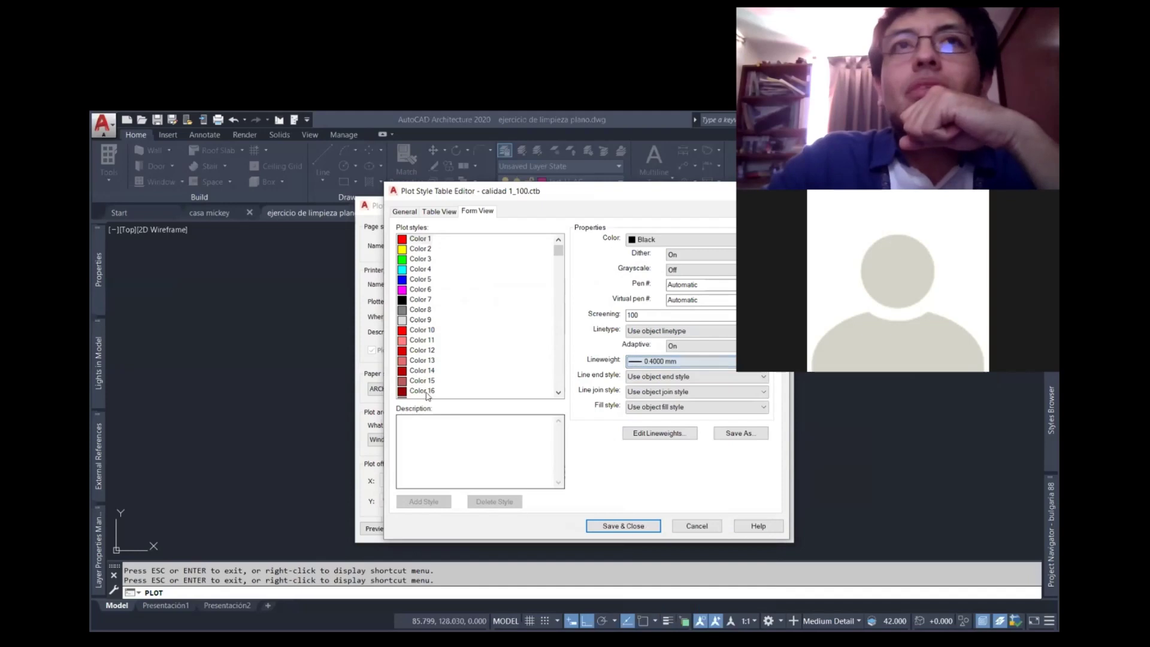
left_click(417, 281)
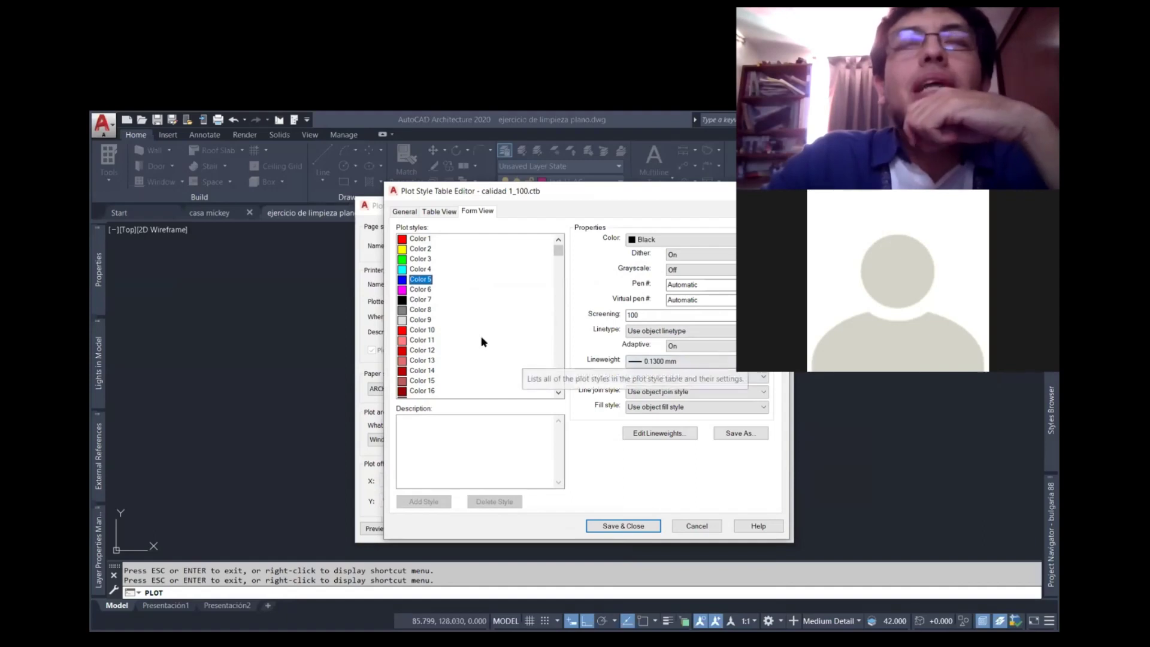
scroll(486, 336, "down", 3)
scroll(487, 335, "down", 3)
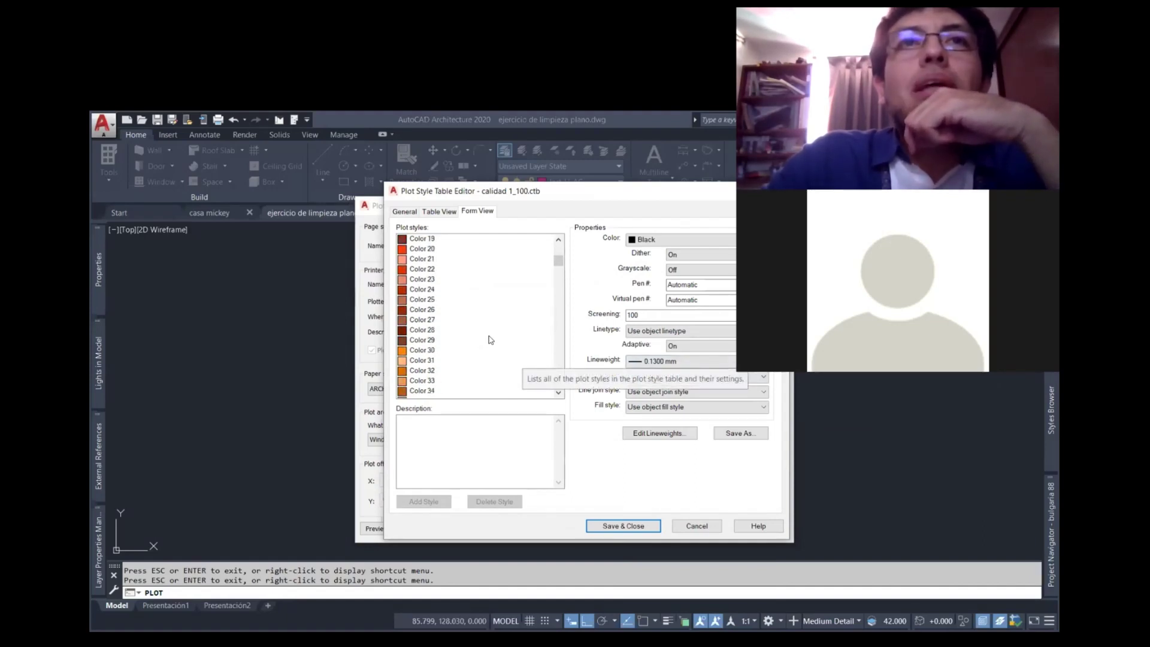
scroll(455, 359, "down", 3)
left_click(422, 380)
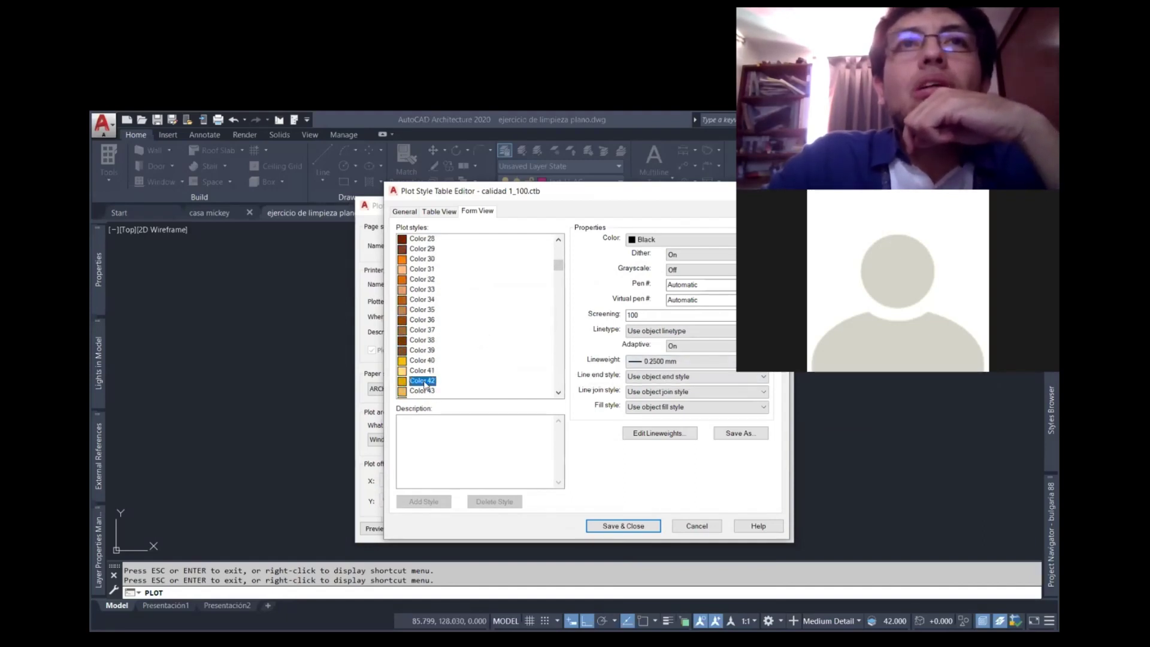
left_click(644, 360)
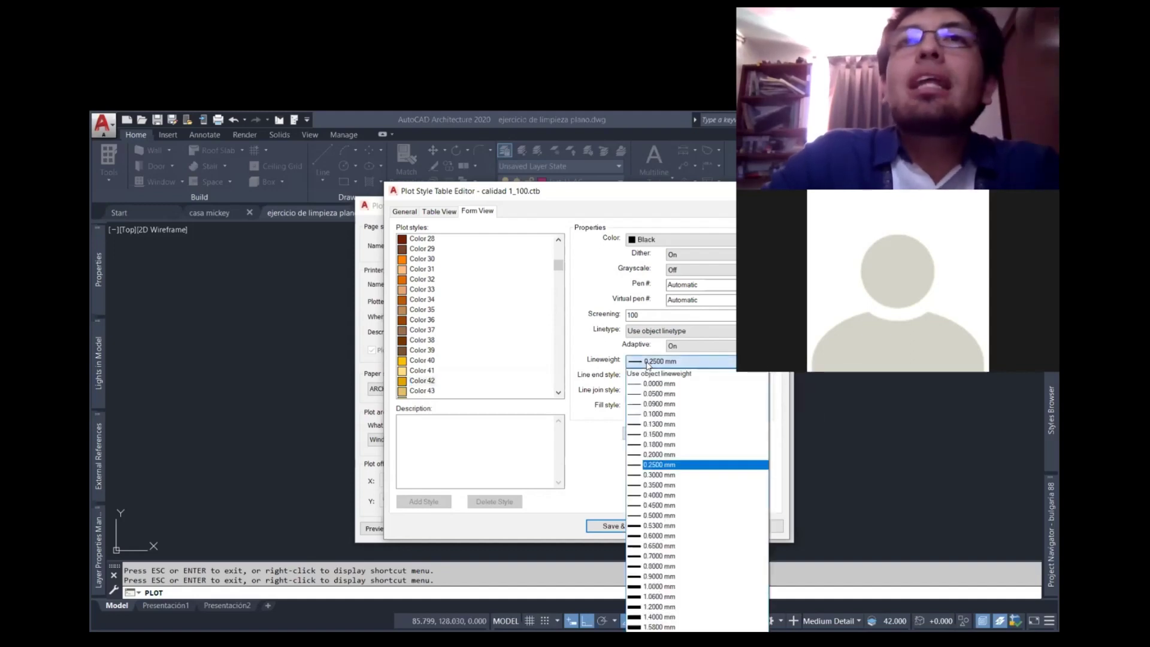
left_click(657, 444)
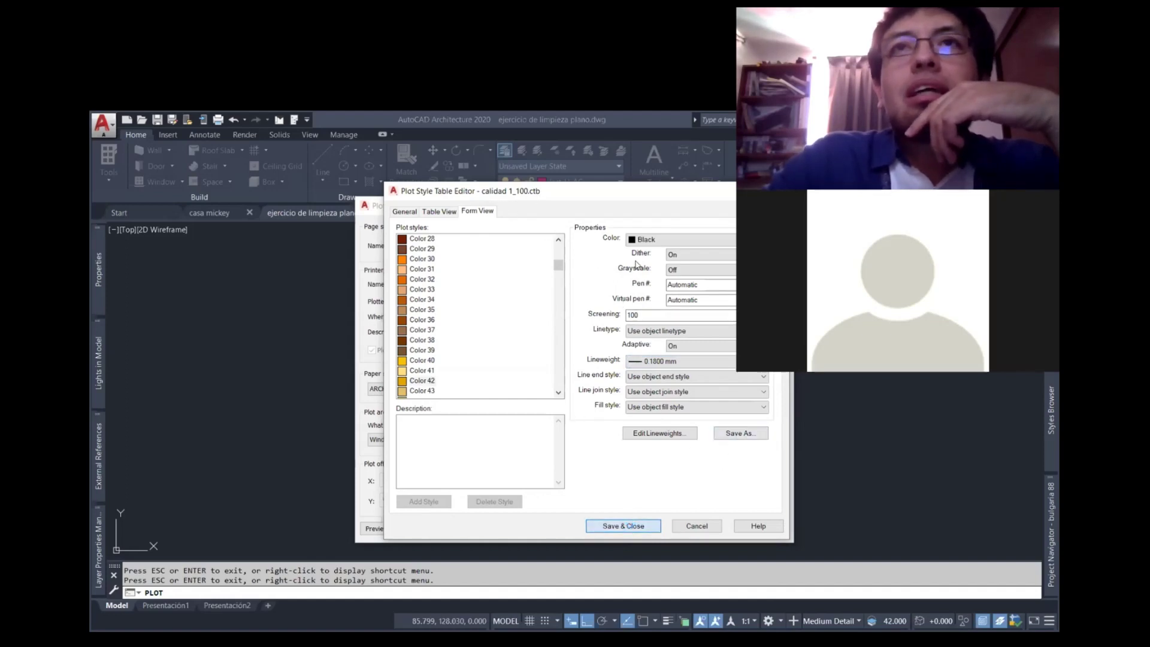
key("Return")
left_click(714, 246)
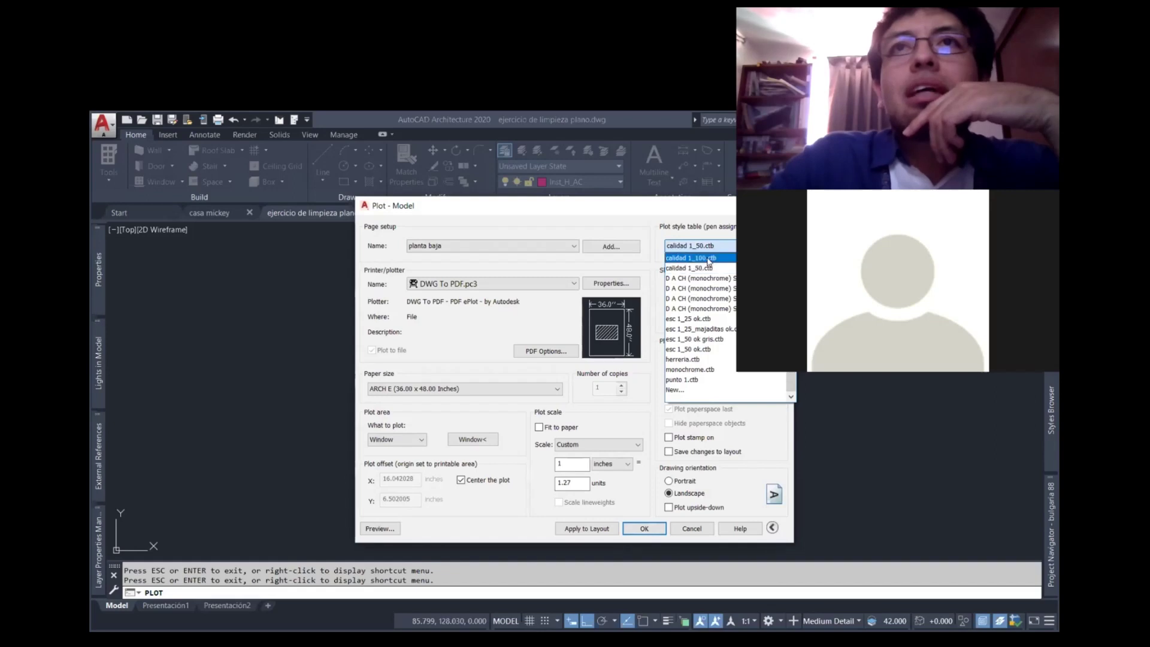
- Assign calidad 1_100.ctb to all layouts and edit the custom millimetre scale to 100 units
left_click(709, 259)
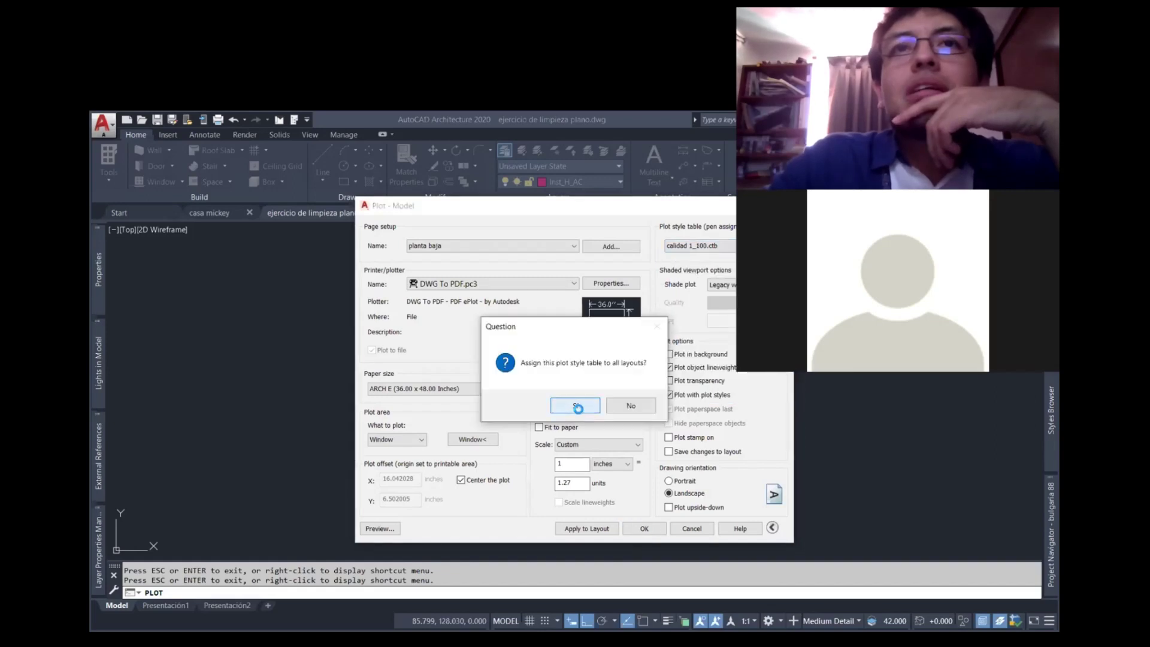
left_click(578, 408)
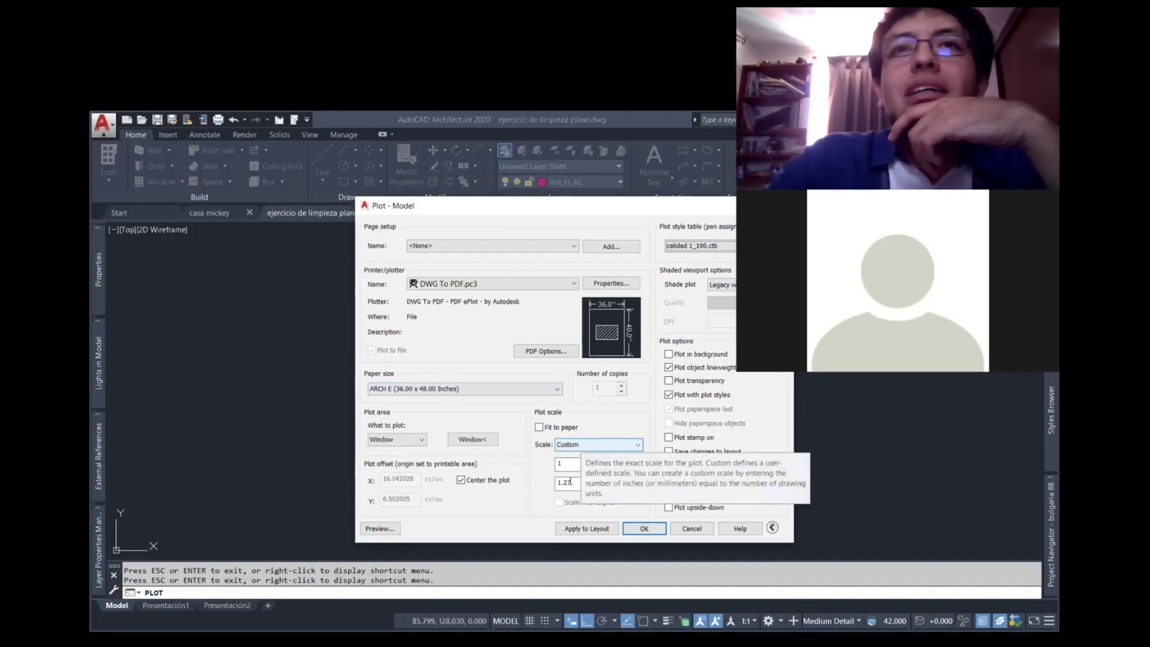
left_click(626, 463)
left_click(608, 482)
left_click(574, 483)
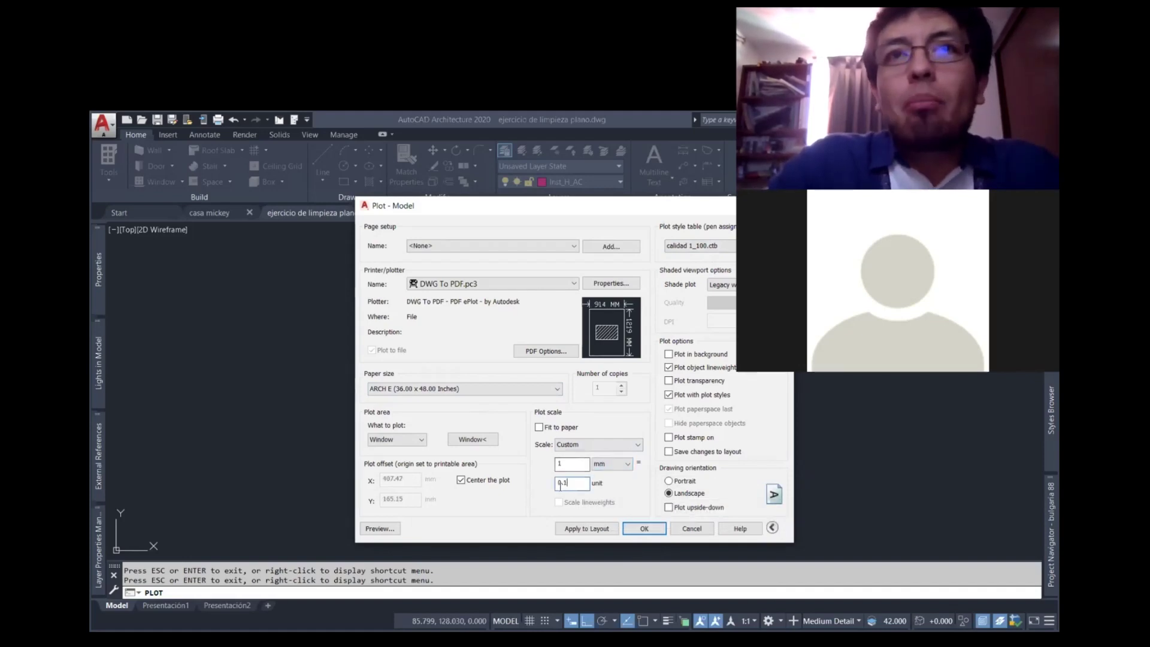
double_click(572, 463)
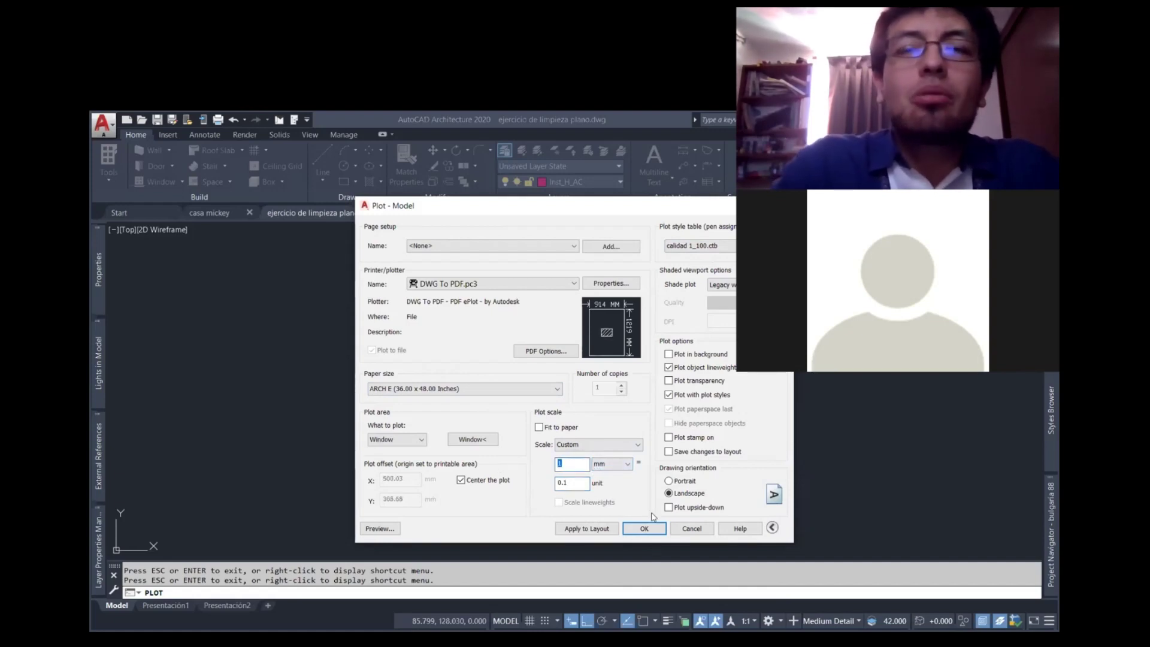
type("000")
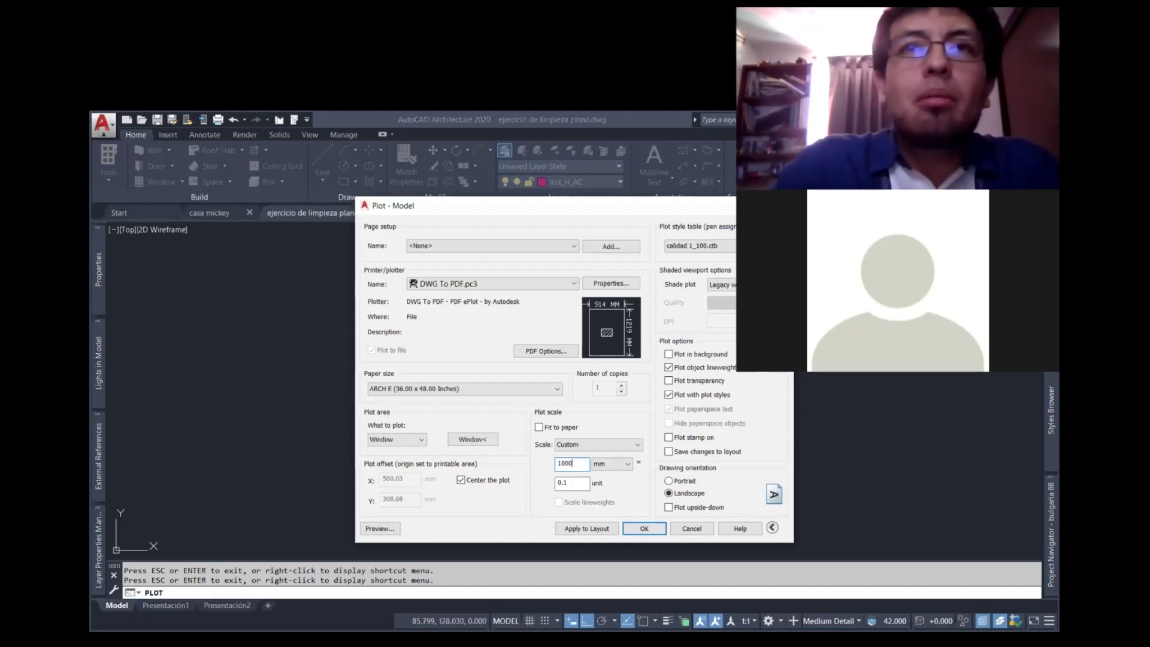
key("Tab")
type("100")
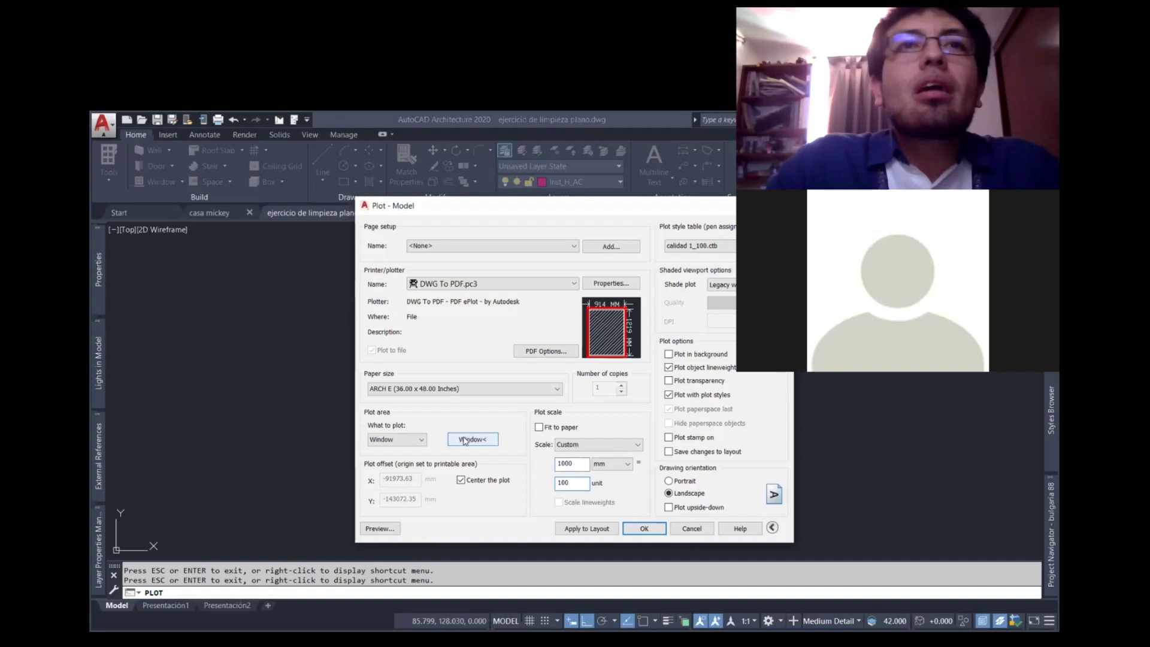
- Plot on ANSI expand B (17.00 x 11.00 Inches) portrait and apply it to the layout
left_click(464, 388)
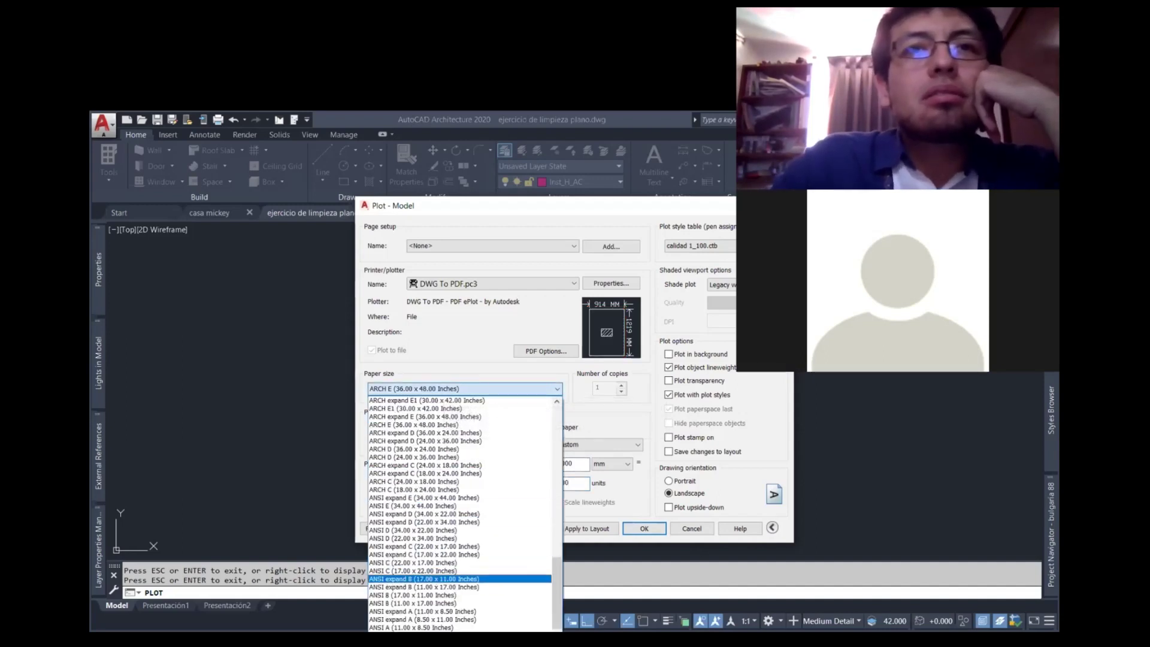
left_click(461, 578)
left_click(678, 482)
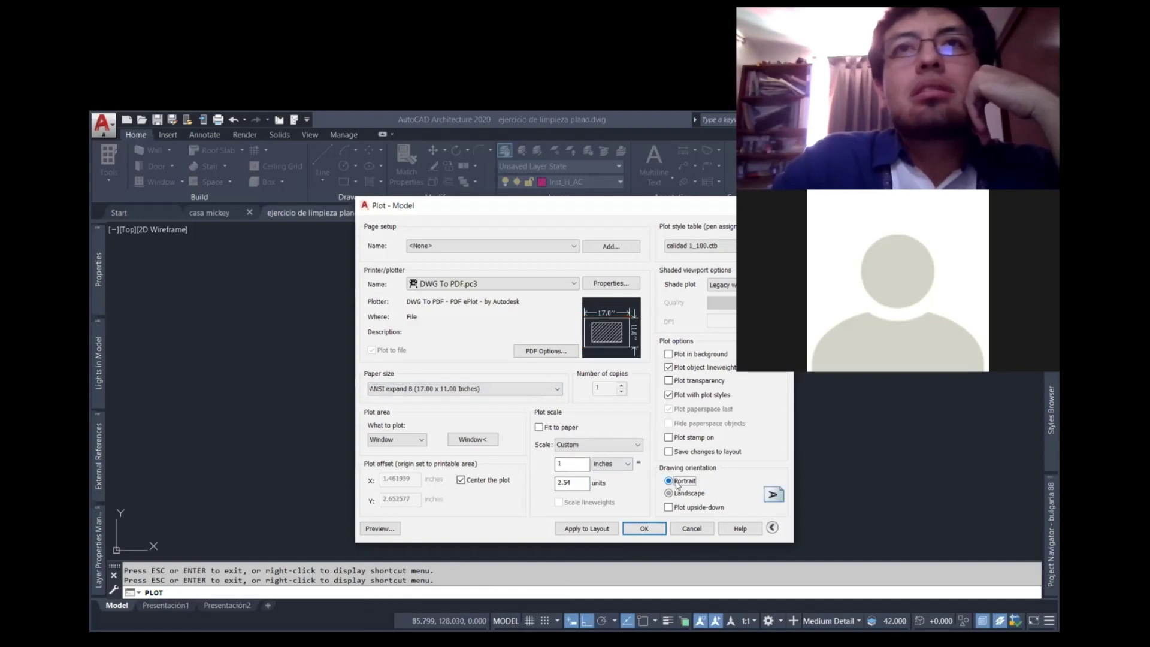
left_click(597, 529)
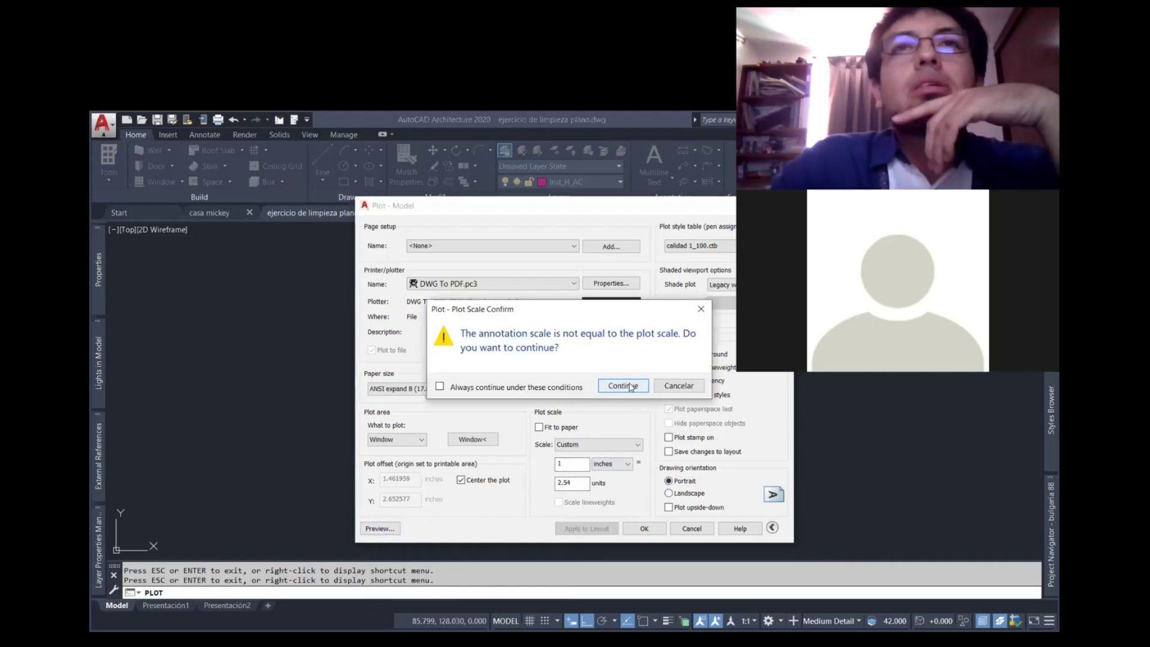
left_click(623, 386)
scroll(517, 418, "up", 3)
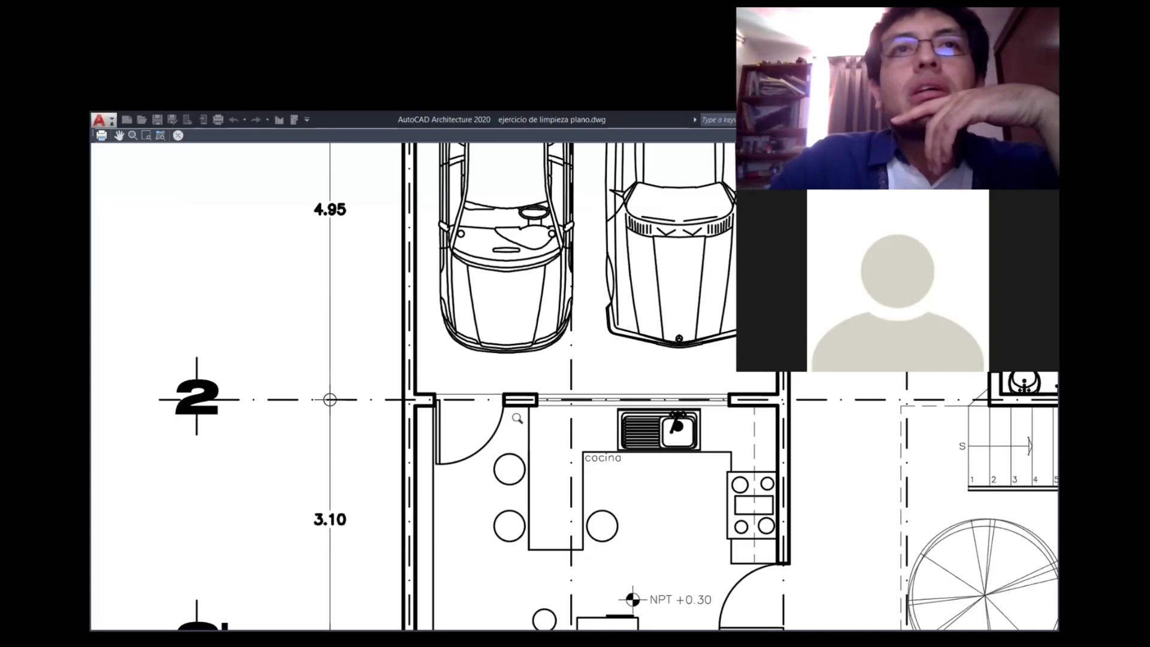
right_click(730, 429)
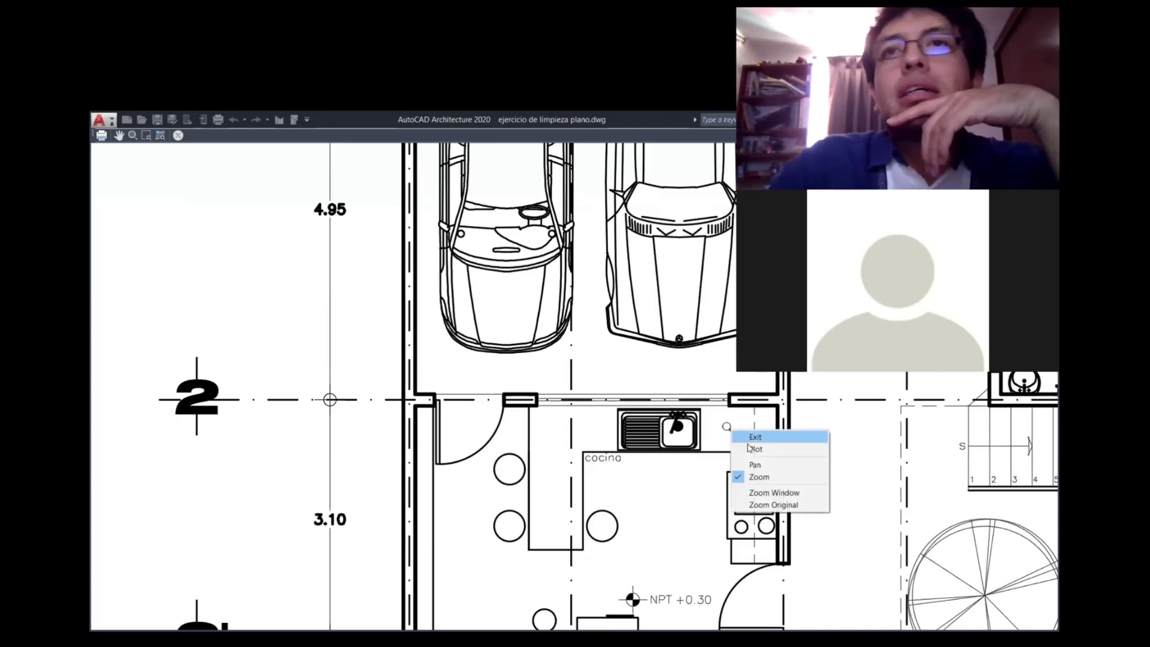
left_click(753, 448)
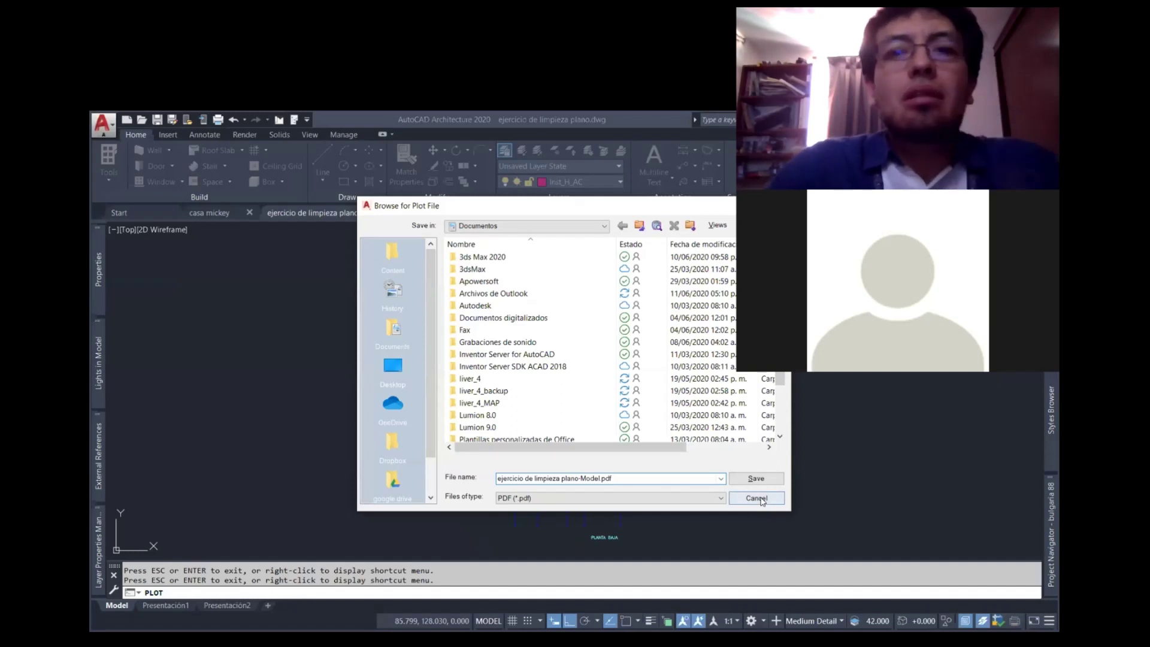
left_click(756, 498)
key("ctrl+p")
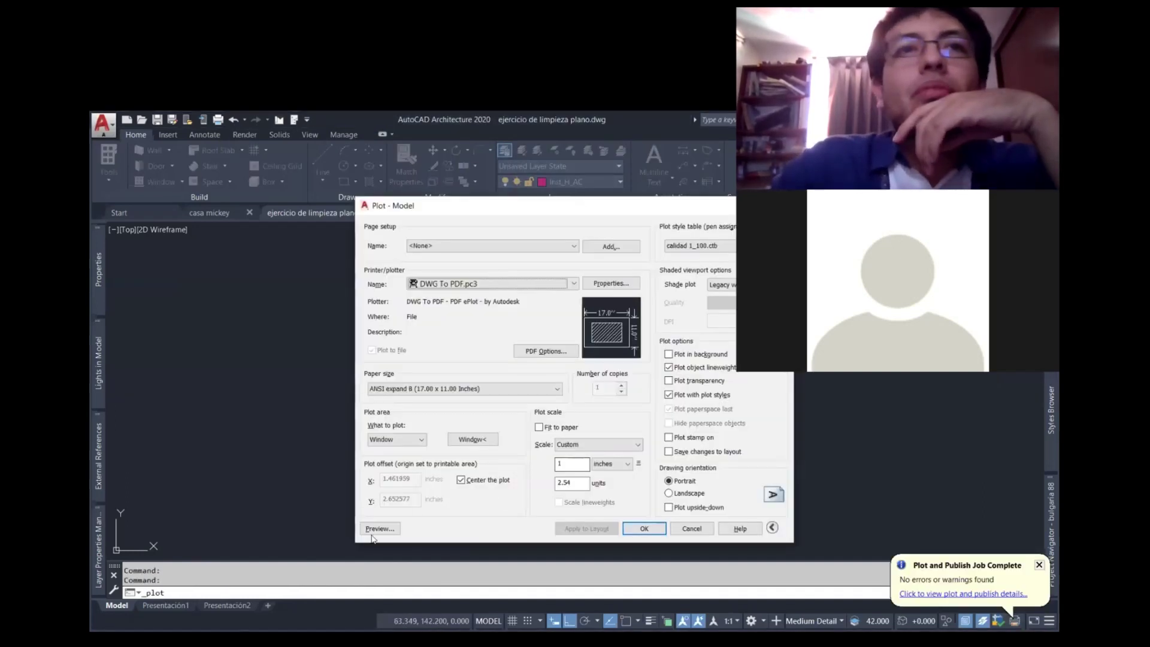
key("Return")
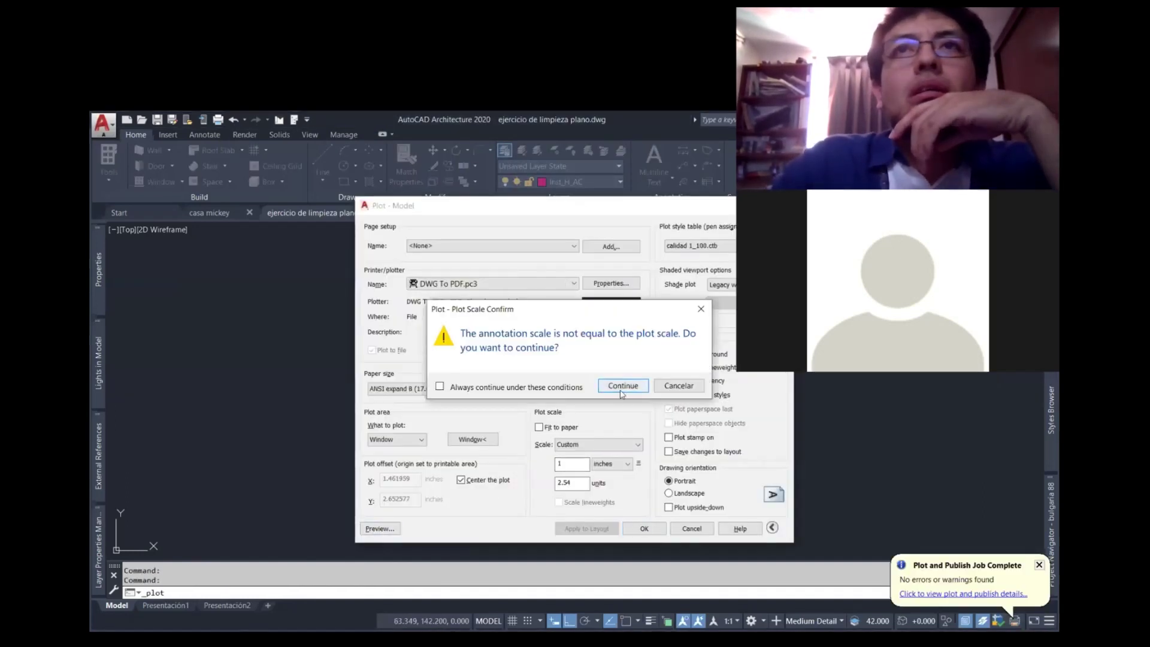
left_click(621, 386)
right_click(594, 358)
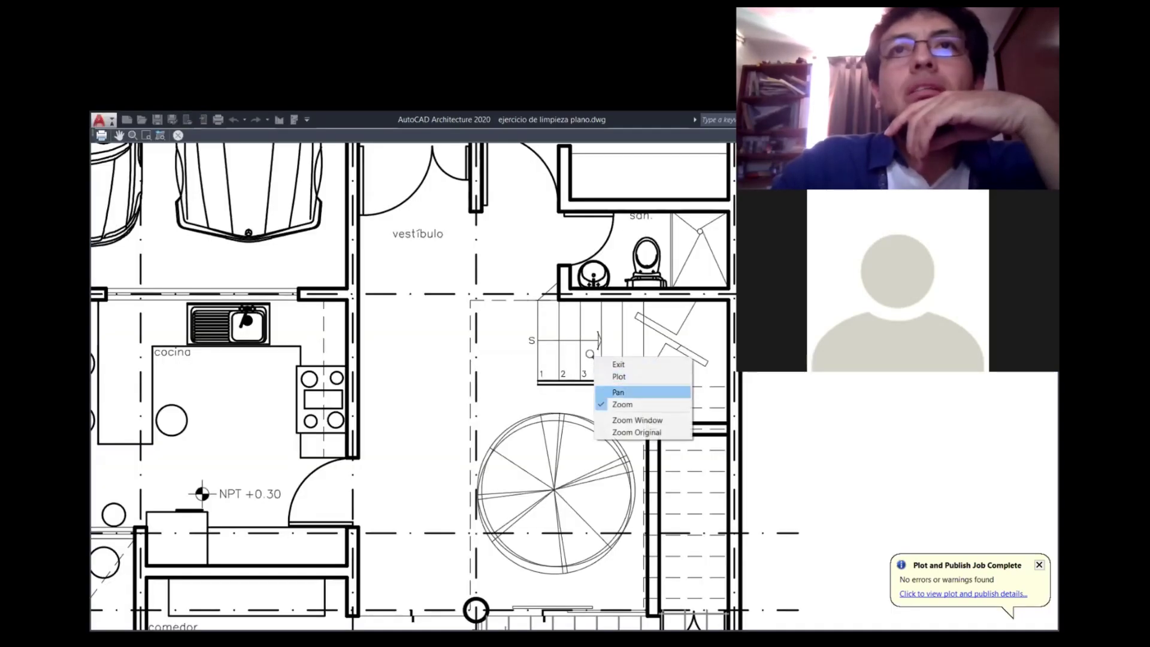
left_click(617, 390)
left_click_drag(625, 324, 612, 386)
left_click_drag(605, 299, 584, 386)
left_click_drag(539, 288, 577, 365)
mouse_move(511, 251)
left_mouse_down()
mouse_move(533, 363)
mouse_move(415, 329)
mouse_move(598, 160)
left_mouse_up()
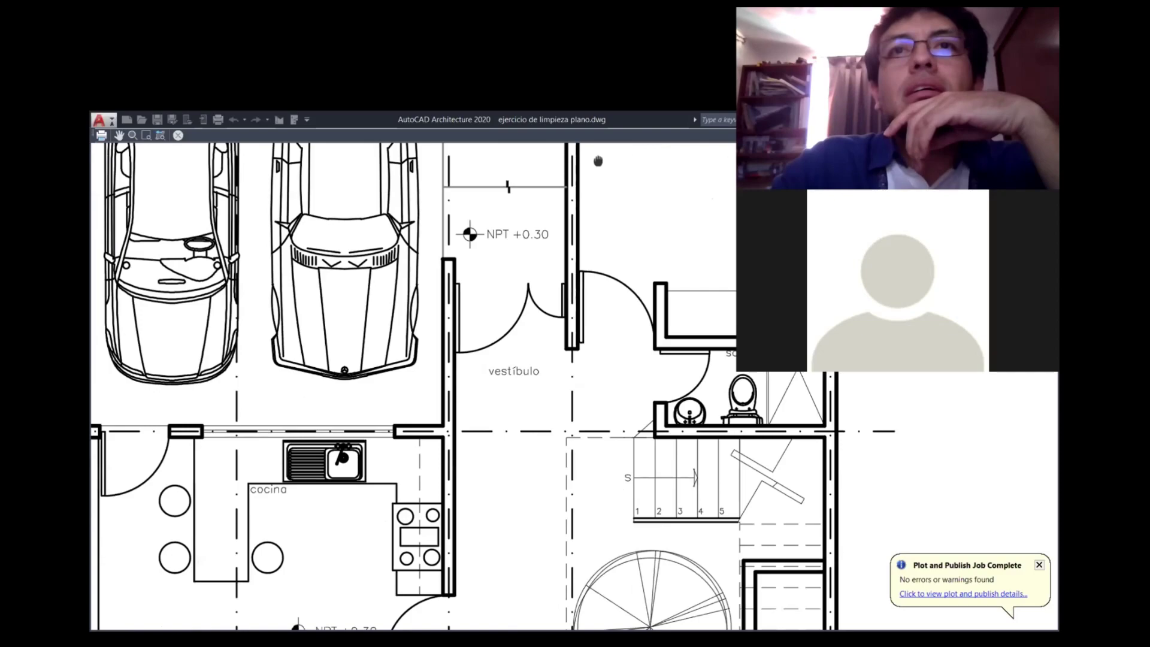
left_click_drag(444, 430, 689, 277)
left_click_drag(695, 534, 670, 441)
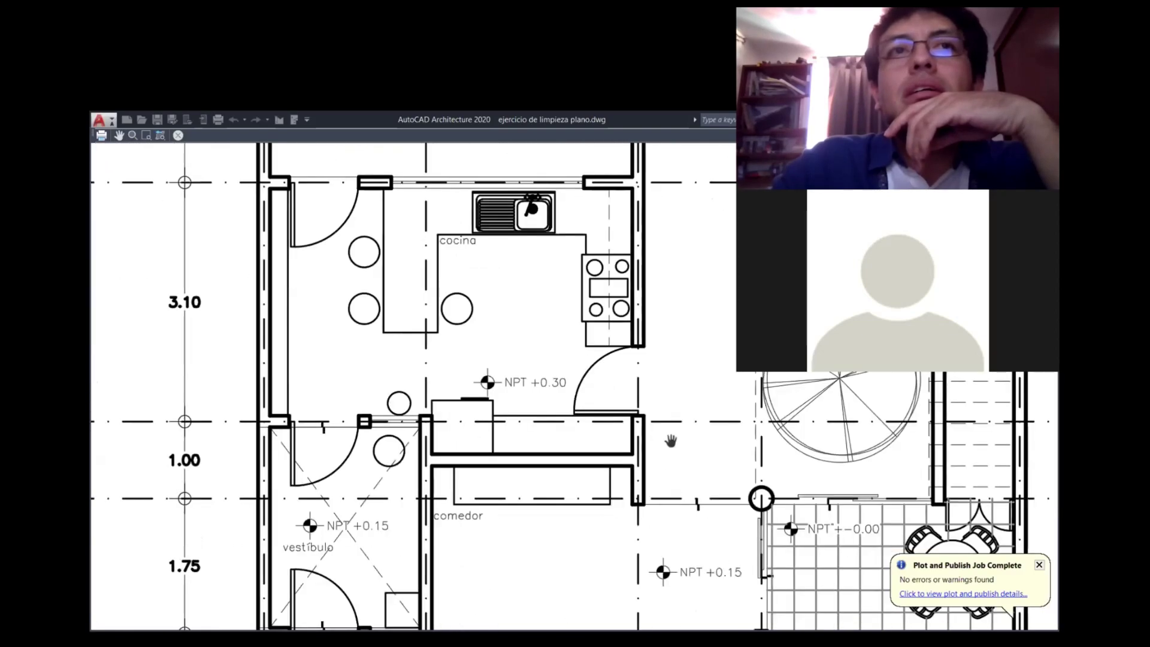
left_click_drag(675, 518, 479, 318)
left_click_drag(654, 516, 701, 276)
left_click_drag(686, 442, 776, 402)
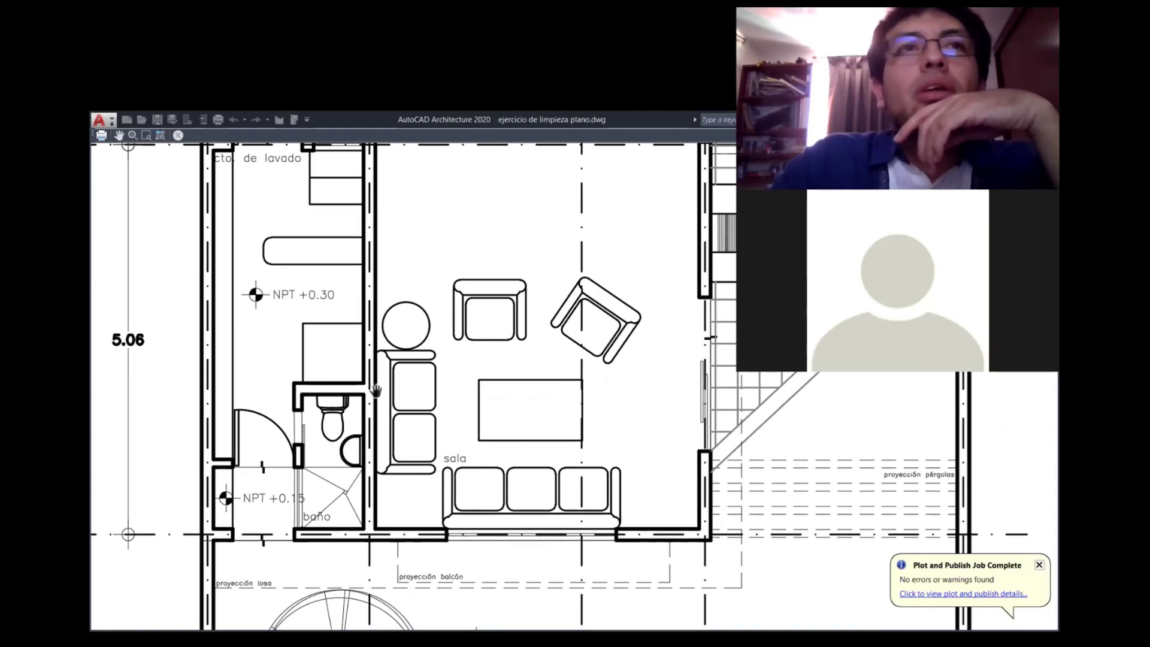
left_click_drag(398, 373, 420, 511)
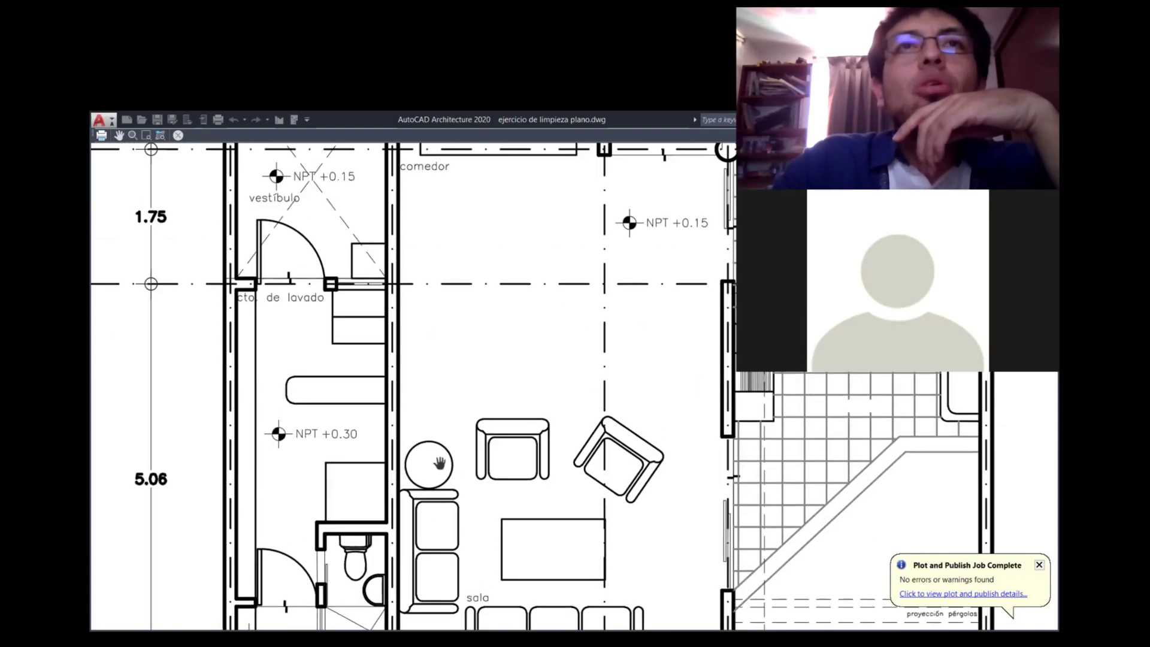
right_click(510, 417)
left_click(514, 424)
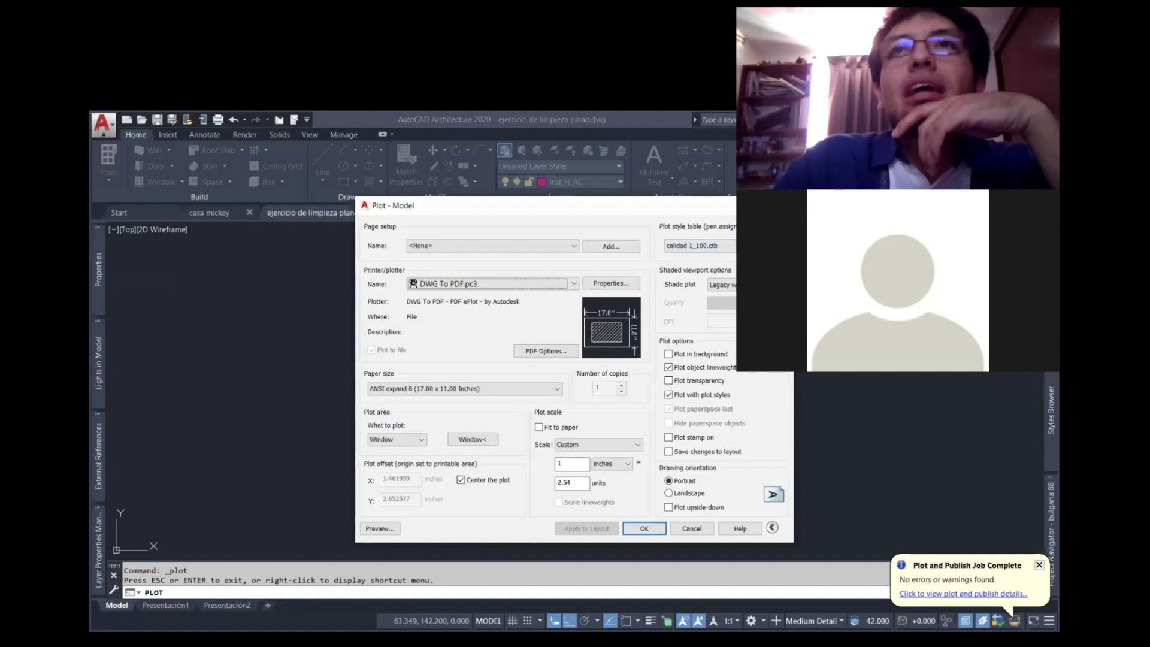
- Change Color 42 in calidad 1_100.ctb to a 0.1300 mm lineweight and save the table
left_click(779, 245)
scroll(462, 364, "down", 3)
scroll(462, 364, "down", 2)
scroll(462, 364, "down", 2)
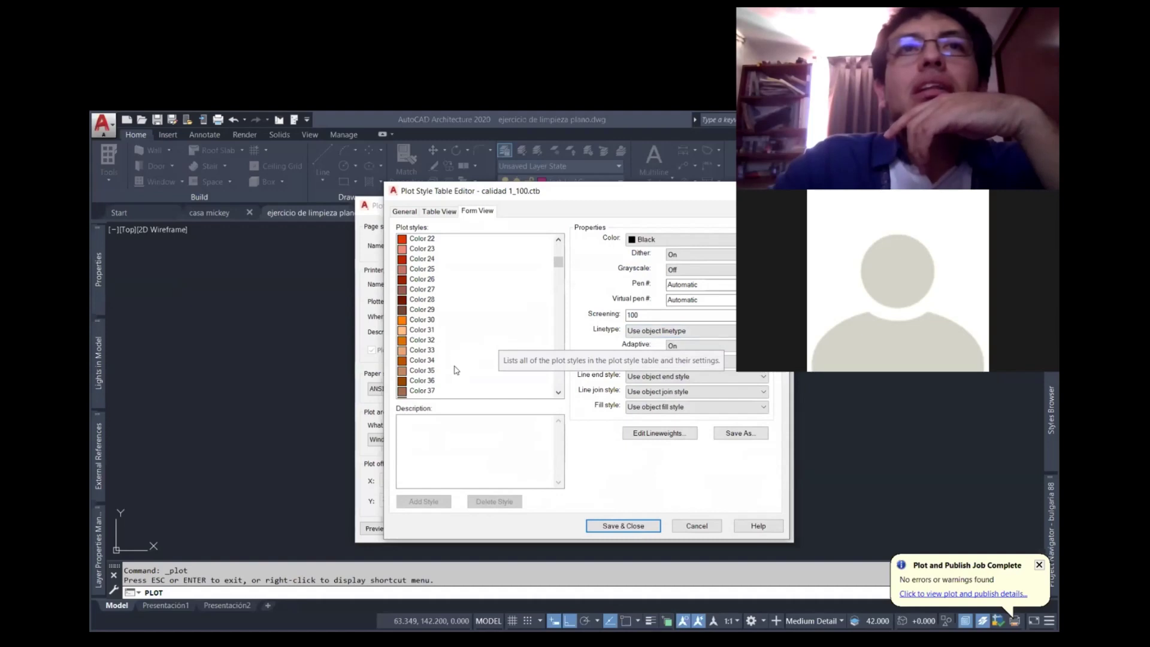
scroll(452, 378, "down", 3)
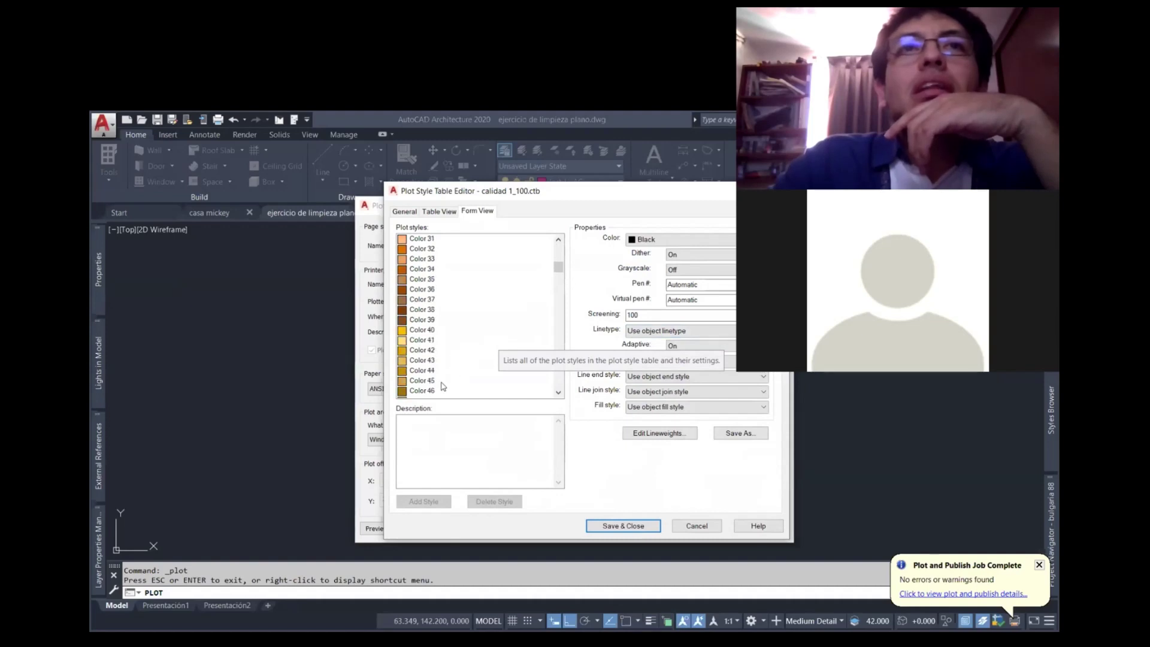
left_click(422, 349)
left_click(687, 361)
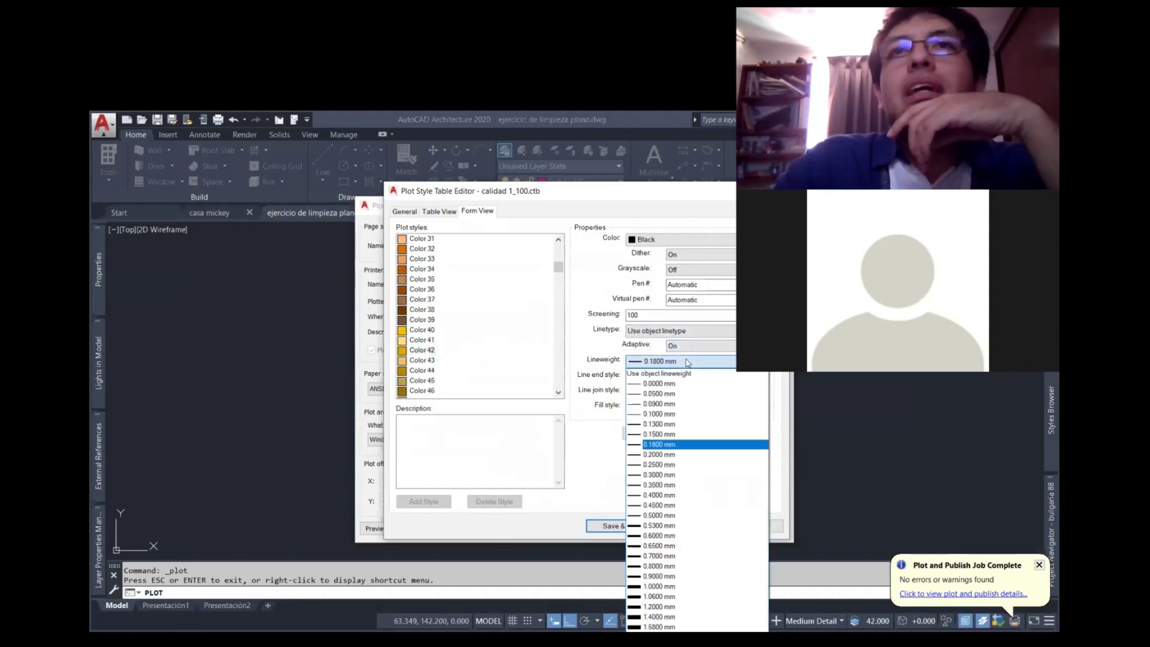
left_click(664, 424)
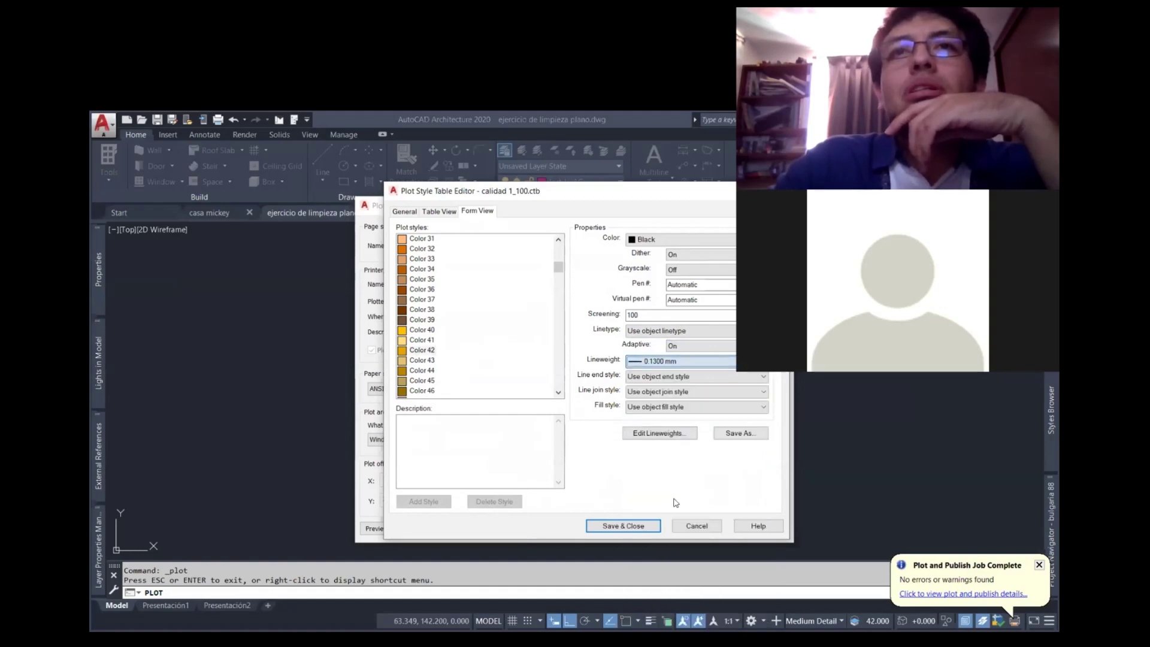
left_click(635, 526)
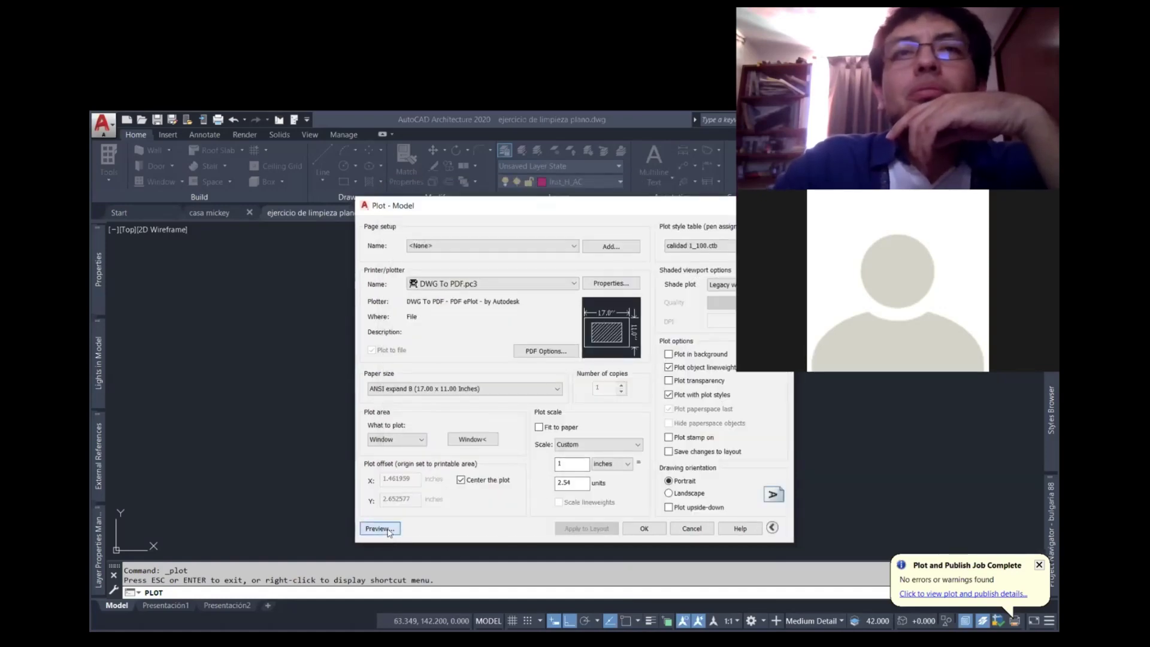
- Preview the plot past the scale warning, back out of the accidental plot, and restart Plot
left_click(380, 529)
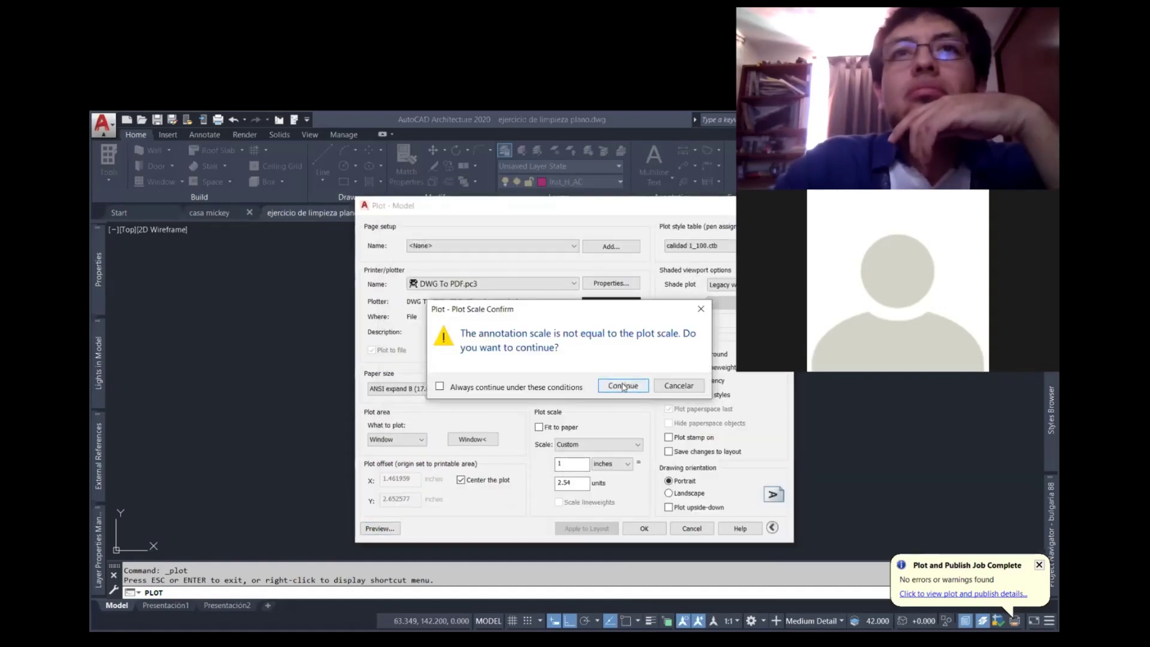
left_click(623, 386)
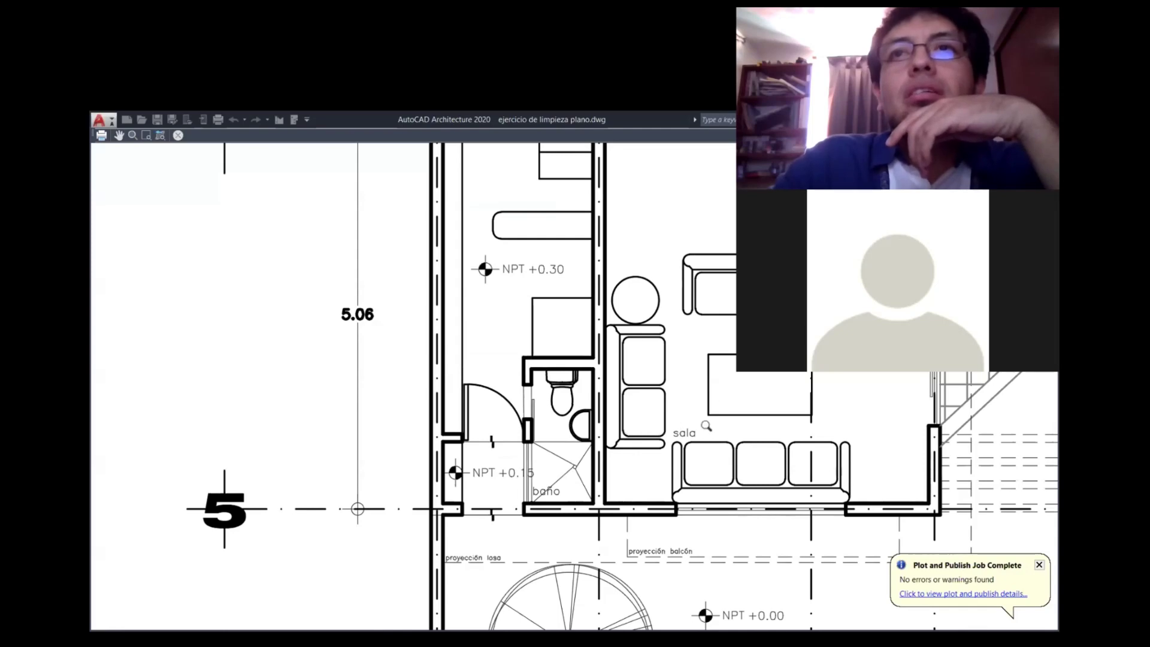
scroll(707, 426, "down", 5)
right_click(717, 402)
left_click(742, 422)
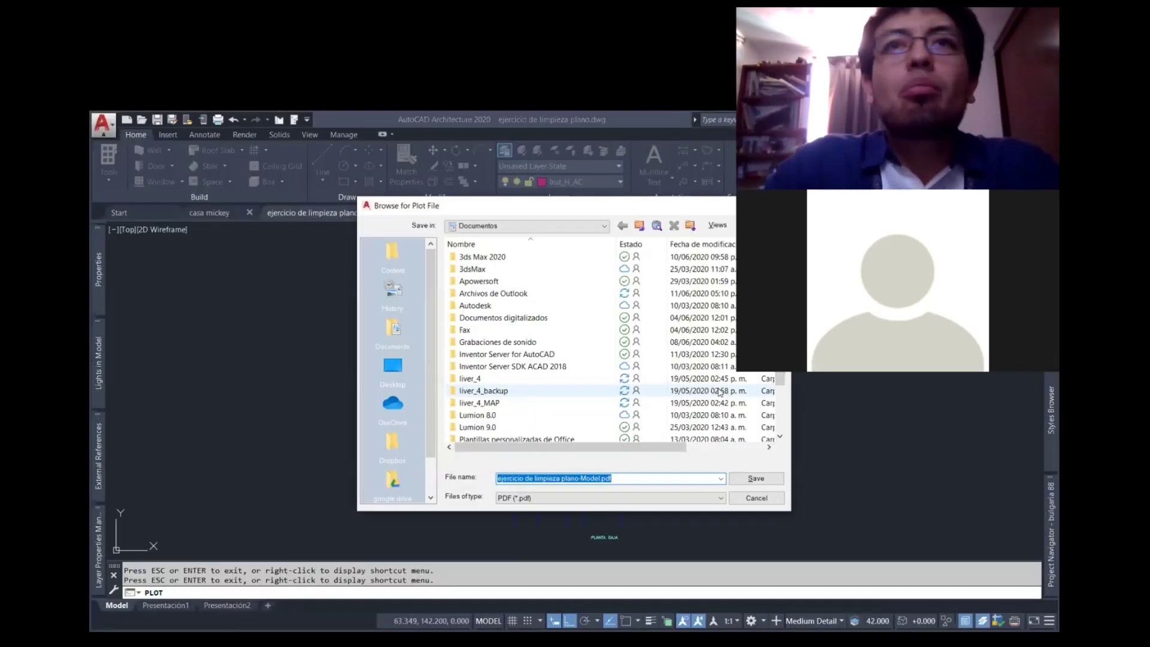
key("Return")
key("ctrl+p")
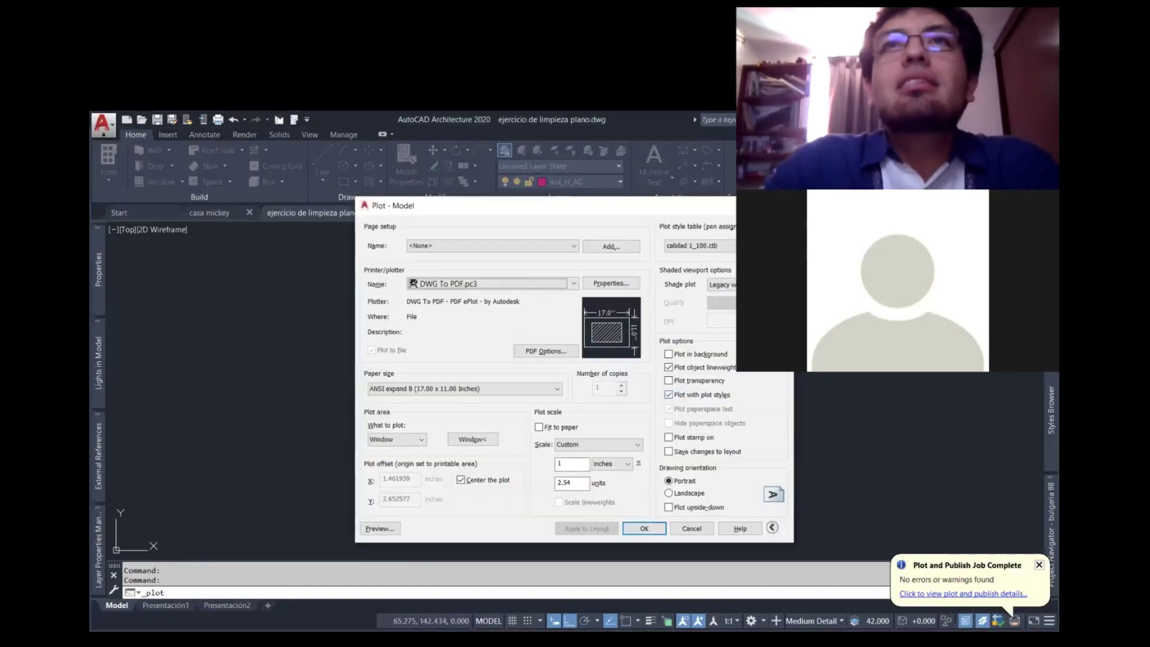
- Preview the plot again, accepting the scale warning, and switch the preview to Pan
left_click(393, 529)
left_click(622, 386)
right_click(622, 387)
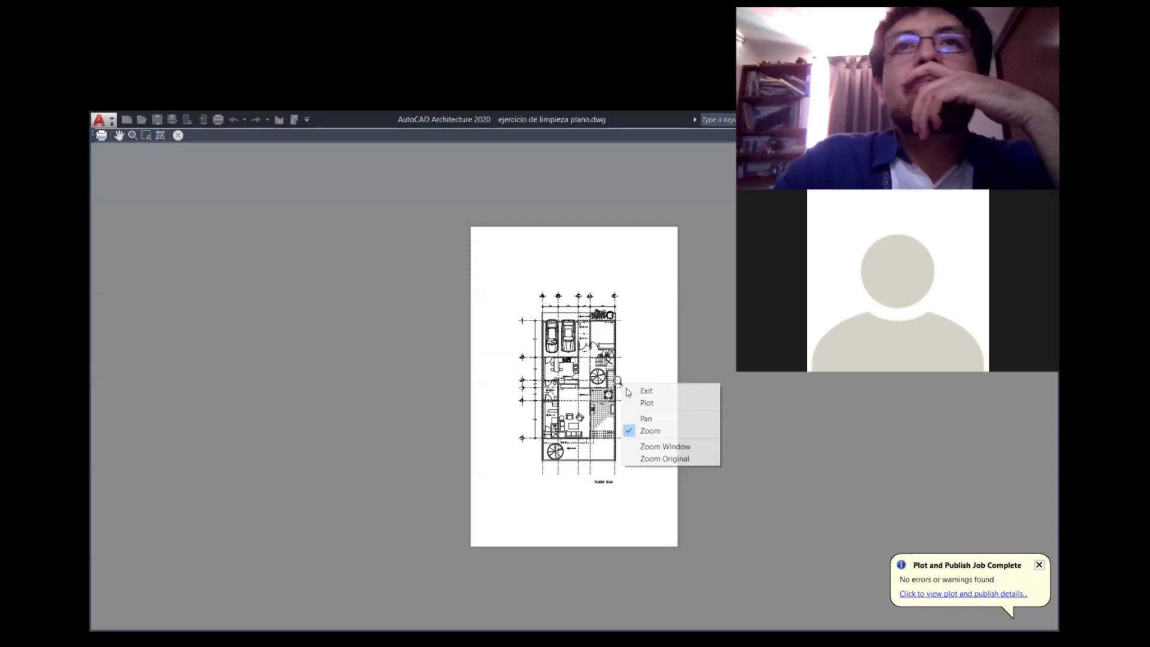
left_click(643, 419)
scroll(607, 393, "up", 8)
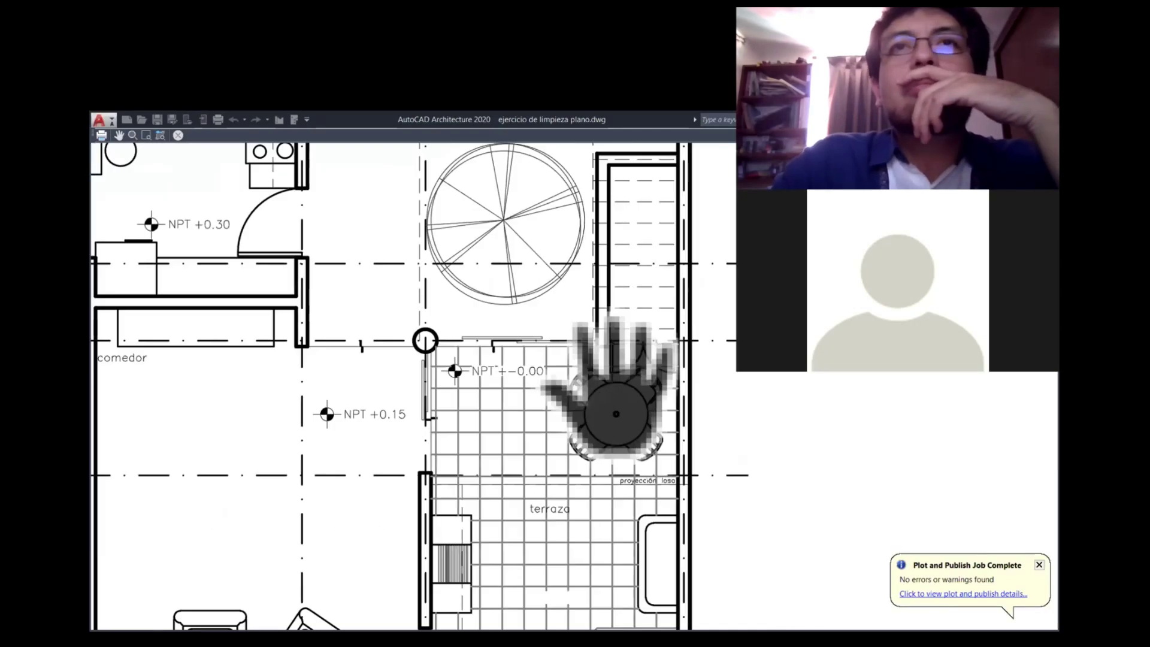
scroll(584, 426, "down", 3)
- Pan the preview over the garage, cars, rows and column labels A–E, then close it
left_click_drag(562, 429, 636, 349)
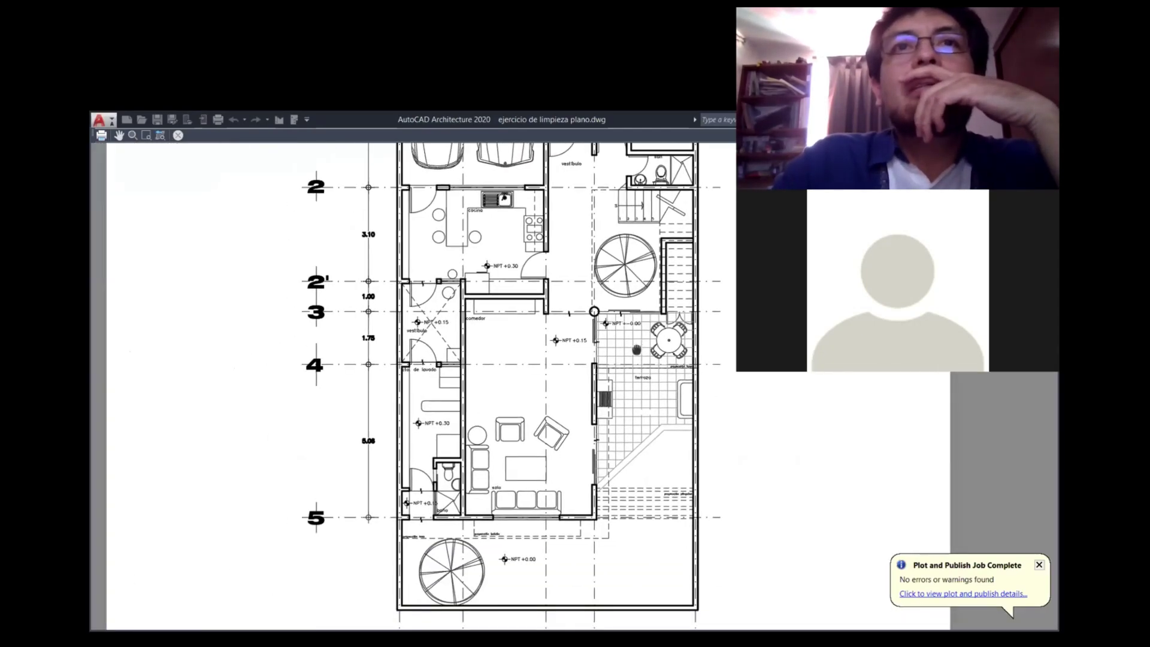
left_click_drag(601, 241, 576, 383)
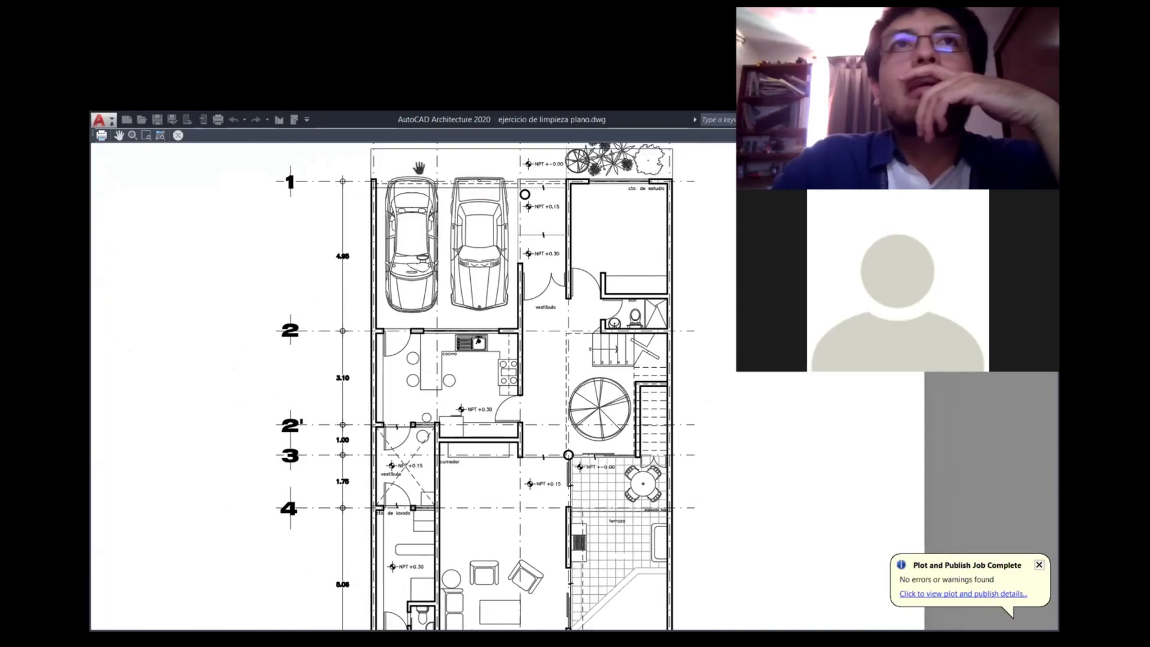
left_click_drag(422, 550, 422, 413)
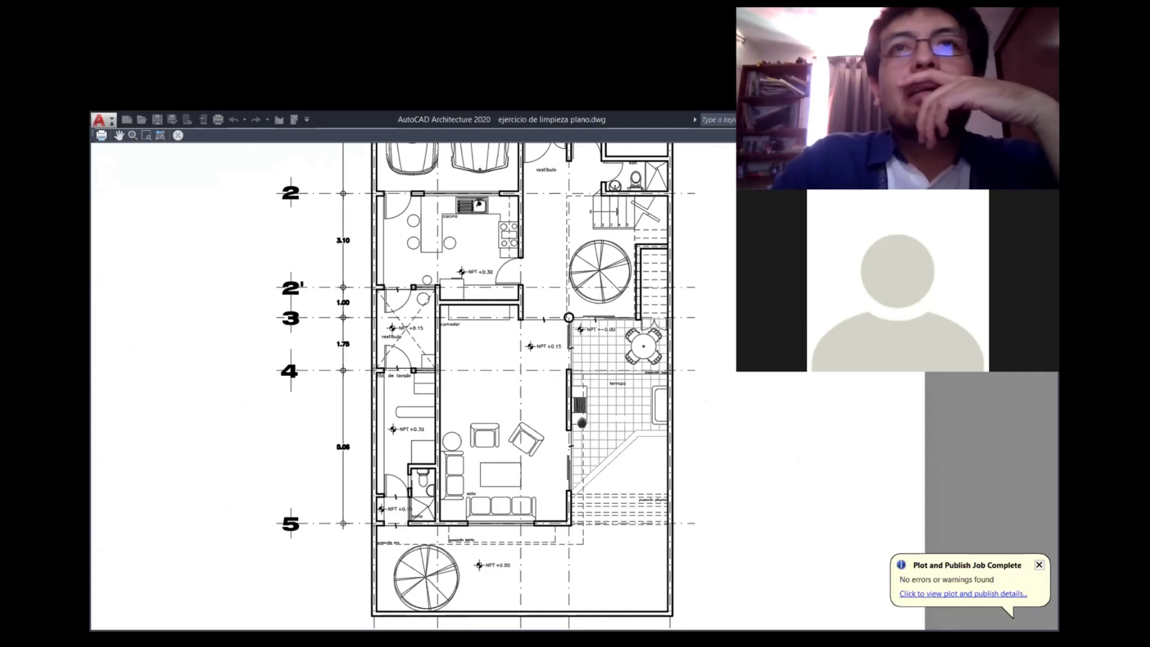
left_click_drag(581, 422, 526, 489)
left_click_drag(541, 299, 553, 415)
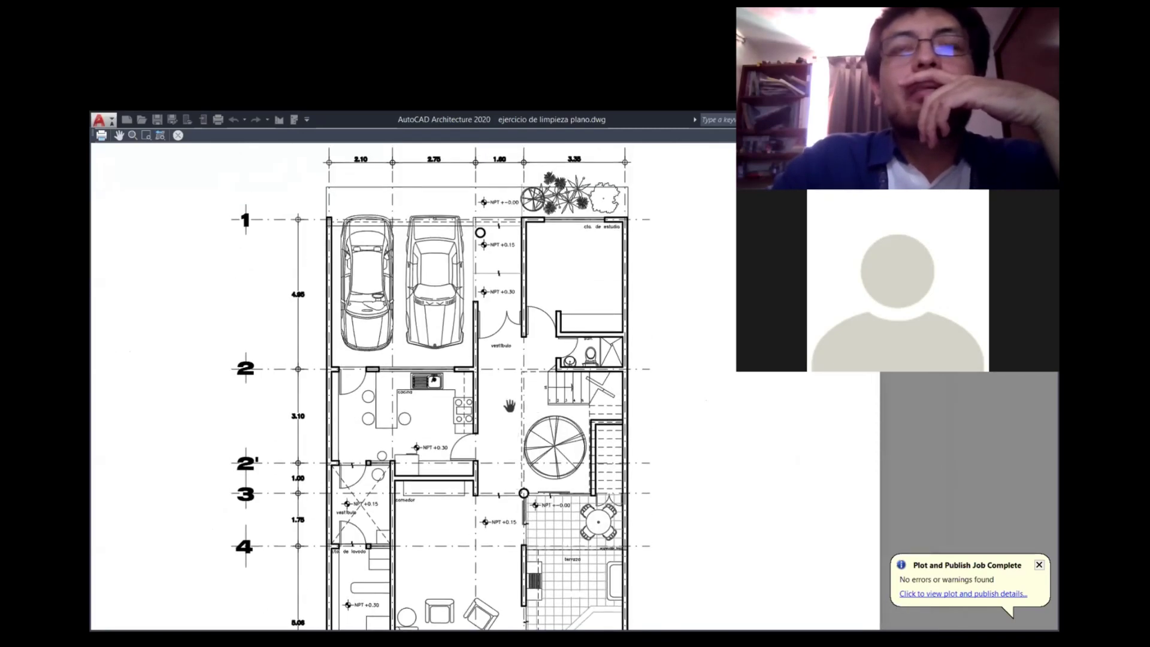
left_click_drag(489, 350, 492, 417)
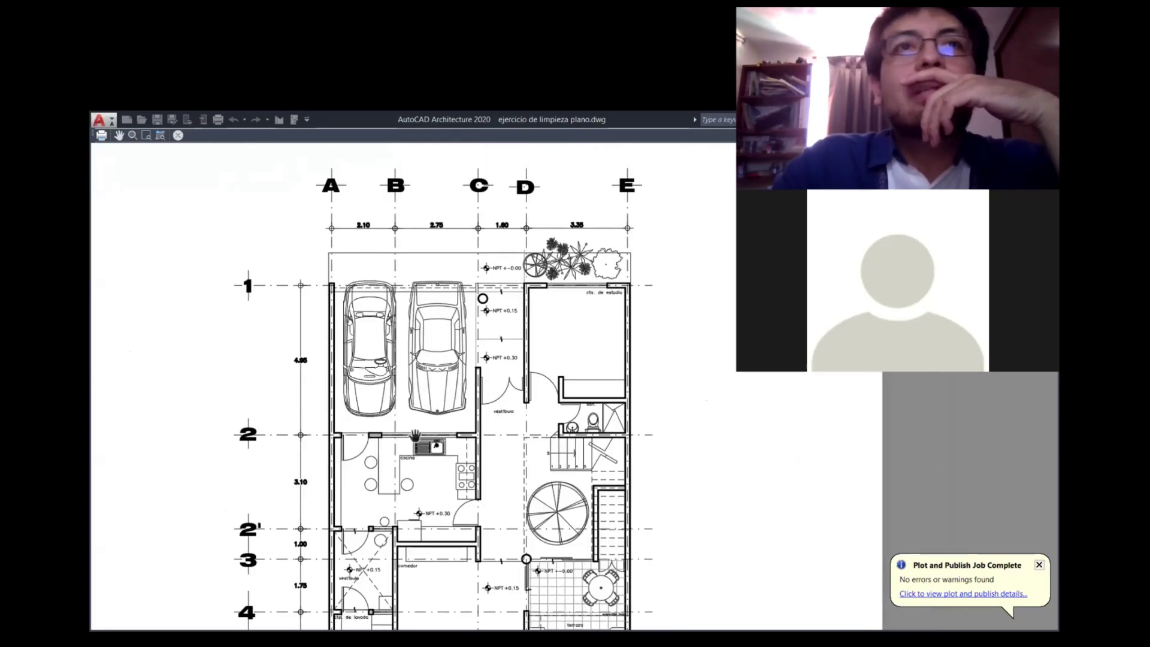
left_click_drag(623, 461, 735, 355)
right_click(745, 371)
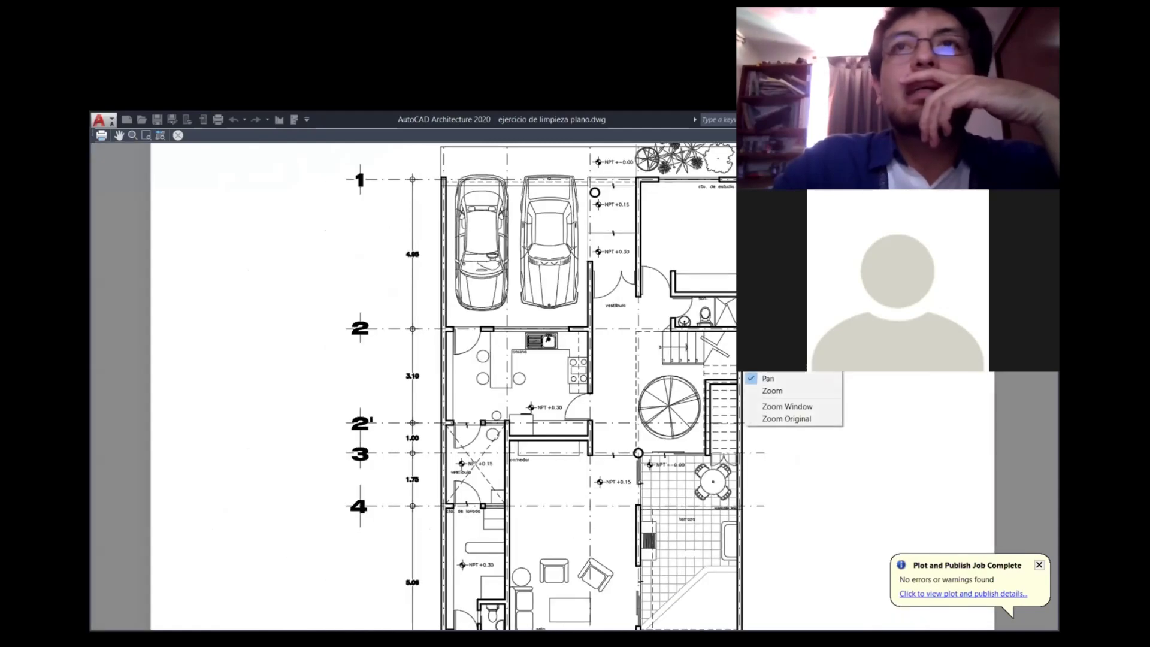
key("Escape")
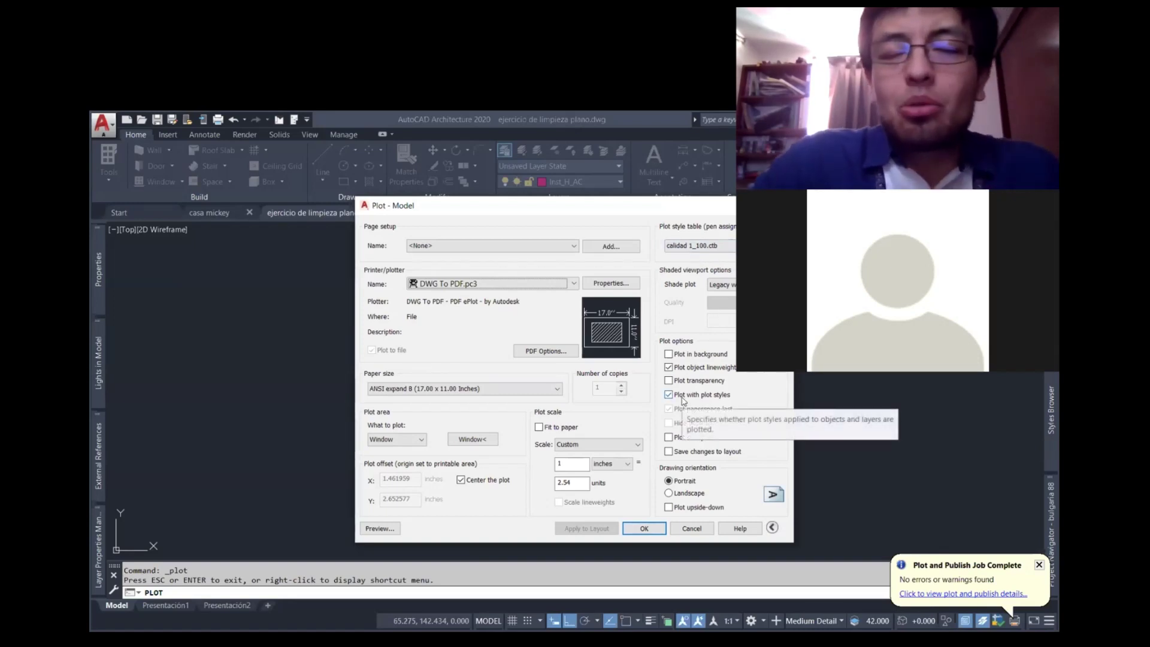
- Keep calidad 1_100.ctb as the plot style table and open it in the table editor
left_click(731, 246)
left_click(731, 250)
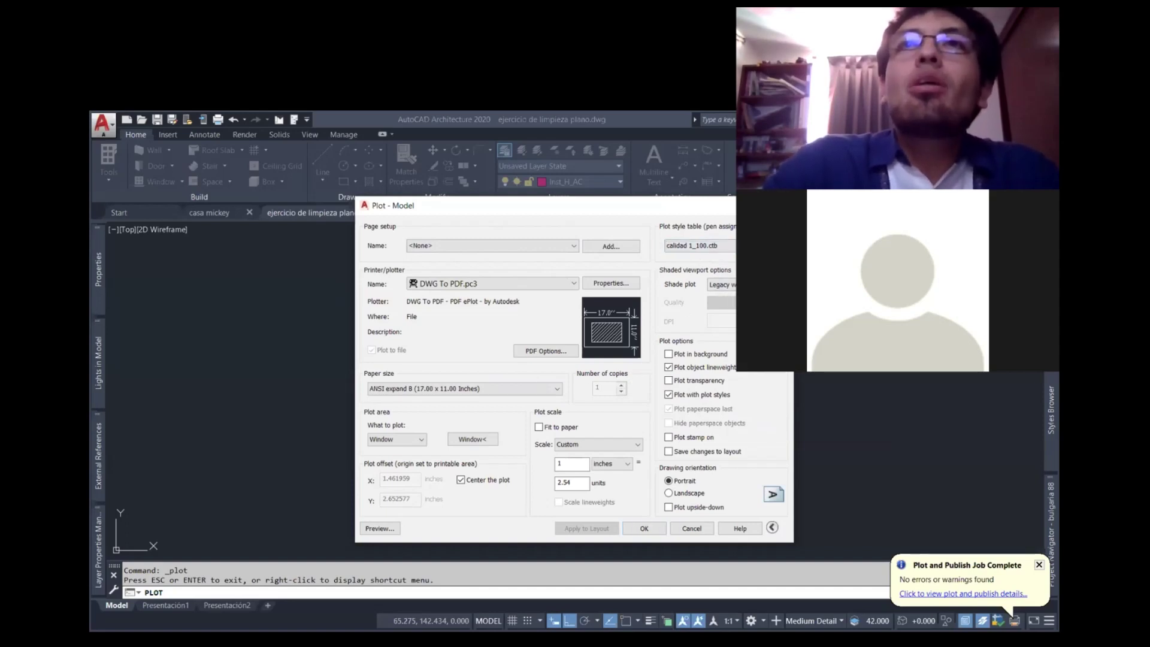
left_click(746, 245)
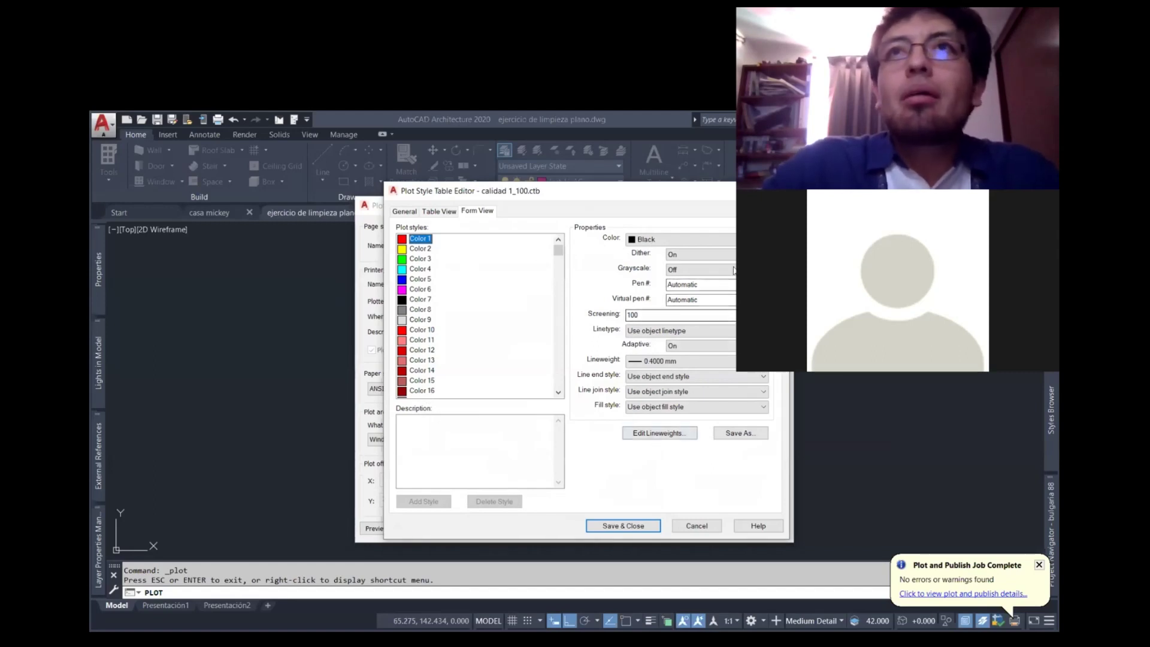
- Browse the Plot Styles files via Save As, then cancel and close the calidad 1_100 editor unsaved
left_click(724, 439)
scroll(557, 347, "down", 3)
scroll(554, 339, "down", 2)
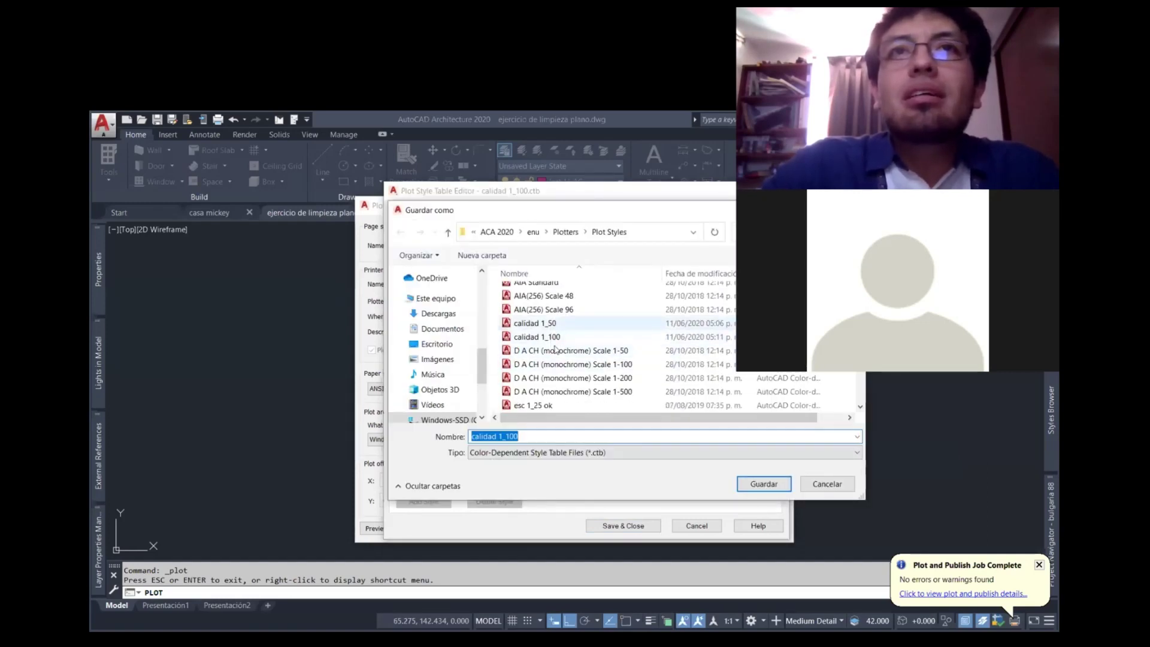
left_click(550, 323)
left_click(552, 337)
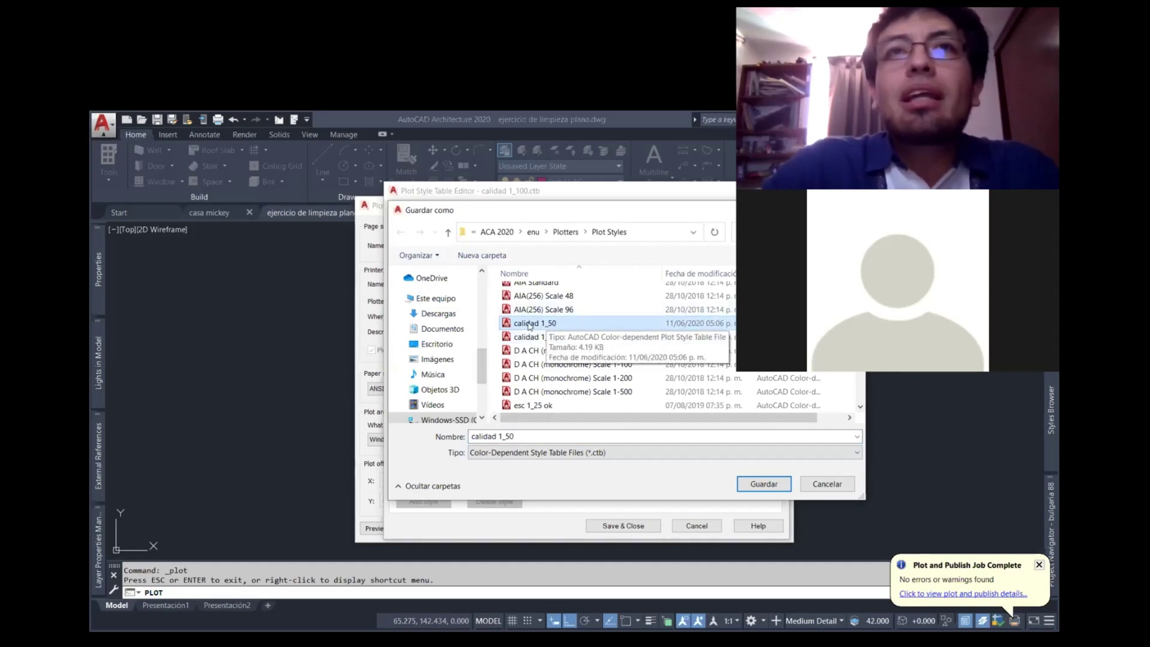
right_click(529, 325)
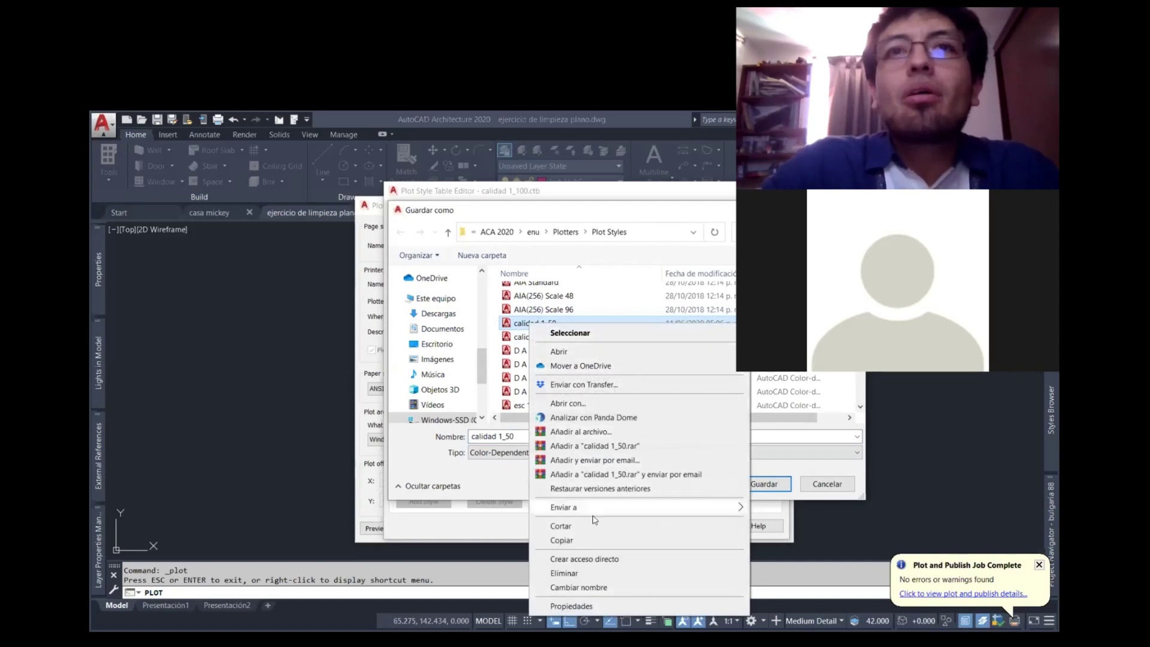
left_click(561, 540)
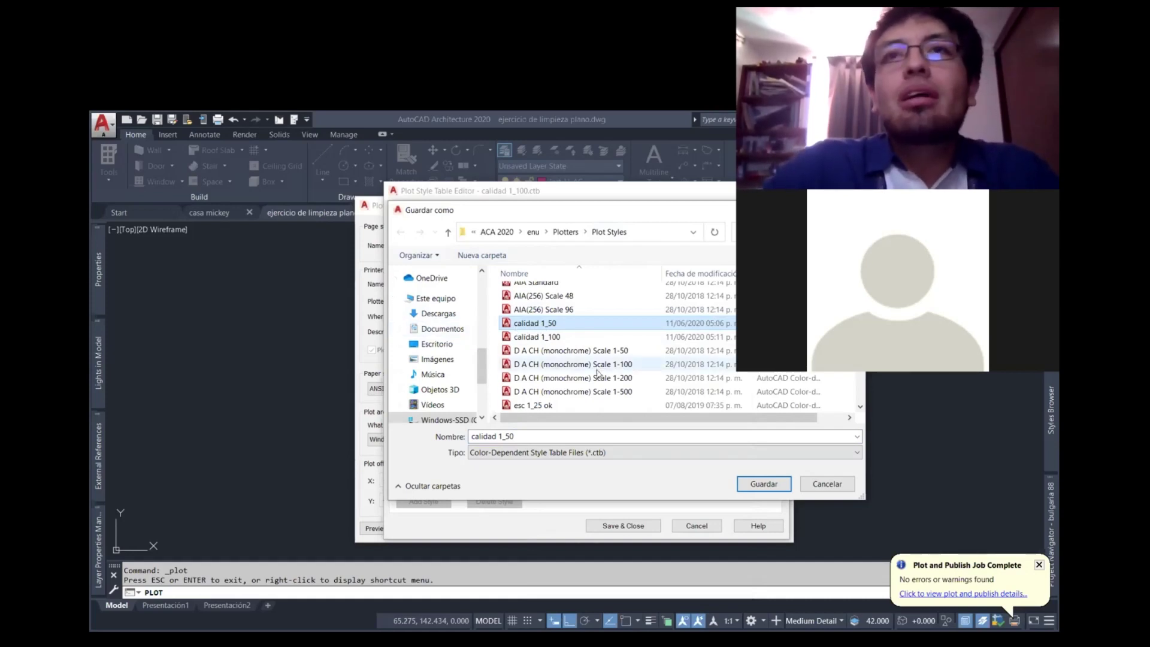
left_click(826, 485)
left_click(694, 527)
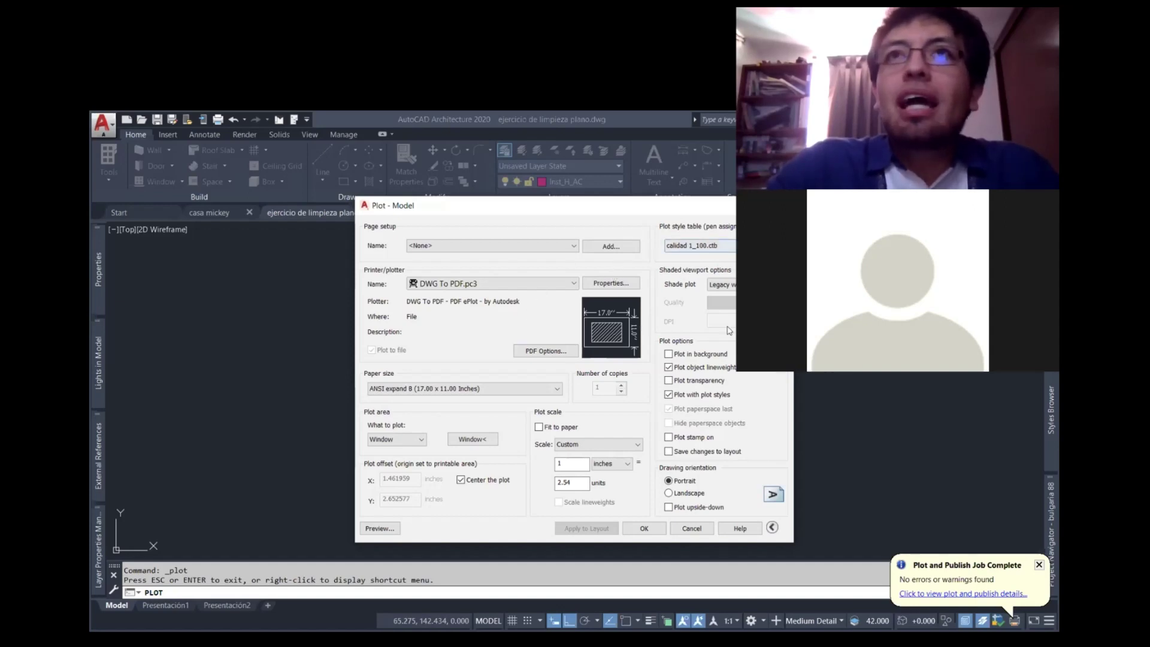
- Set monochrome.ctb as the plot style table for all layouts
left_click(697, 245)
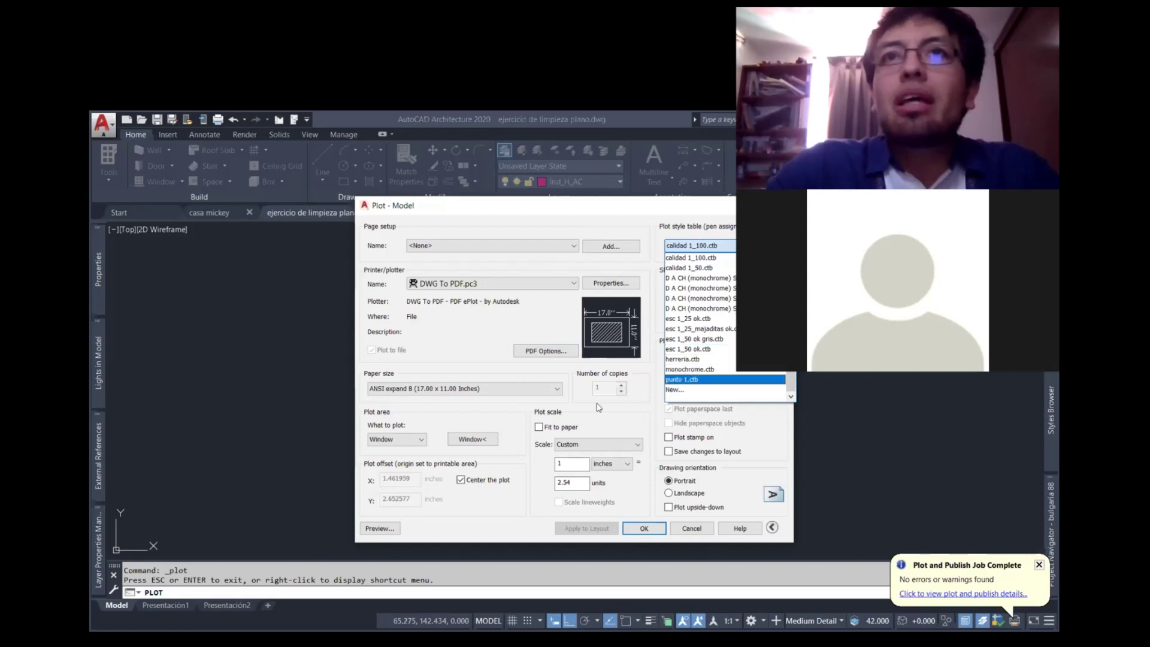
key("Return")
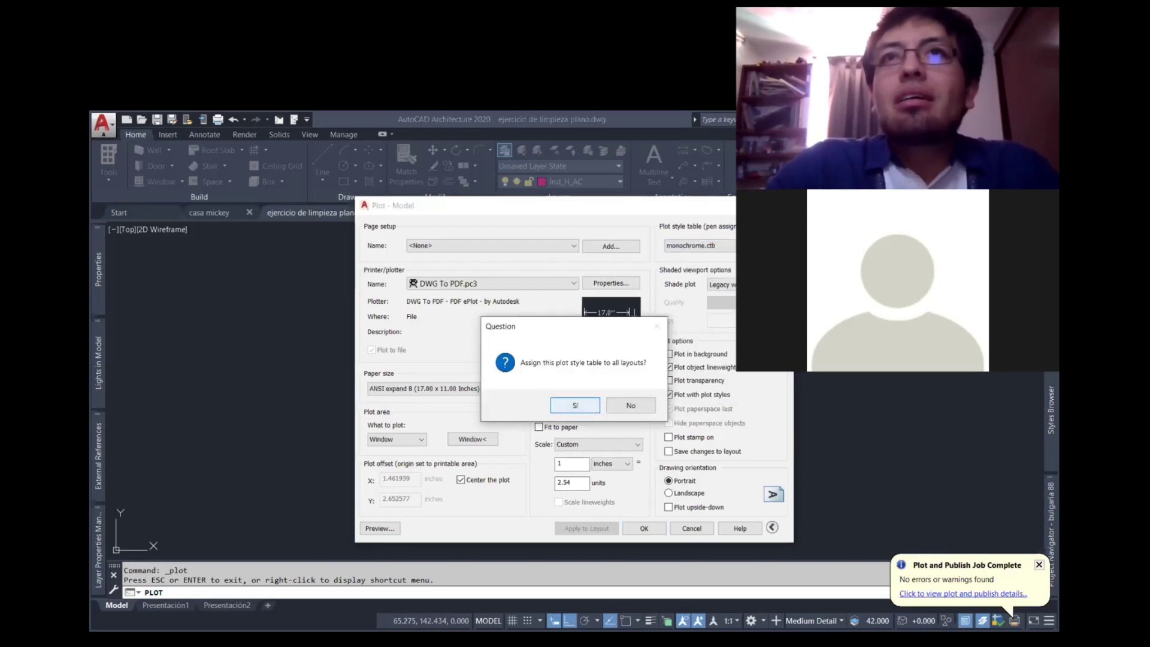
key("Return")
- Open monochrome.ctb in the editor, abandon saving a 'calidad 1_50 - copia' copy, and close it
left_click(781, 245)
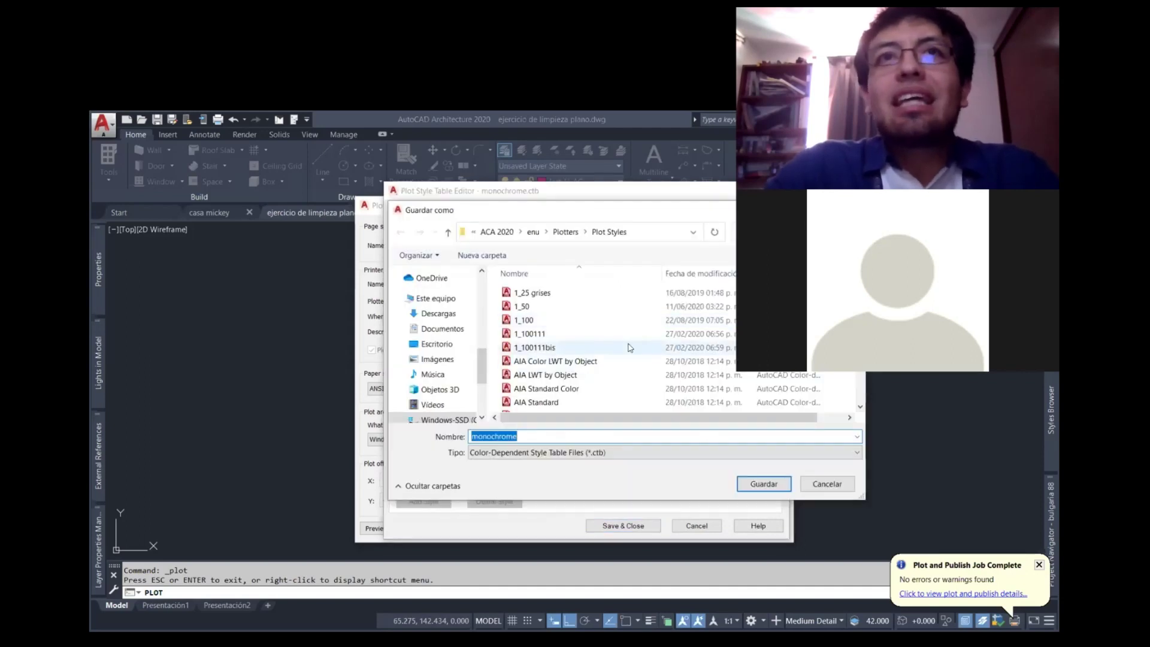
left_click(631, 346)
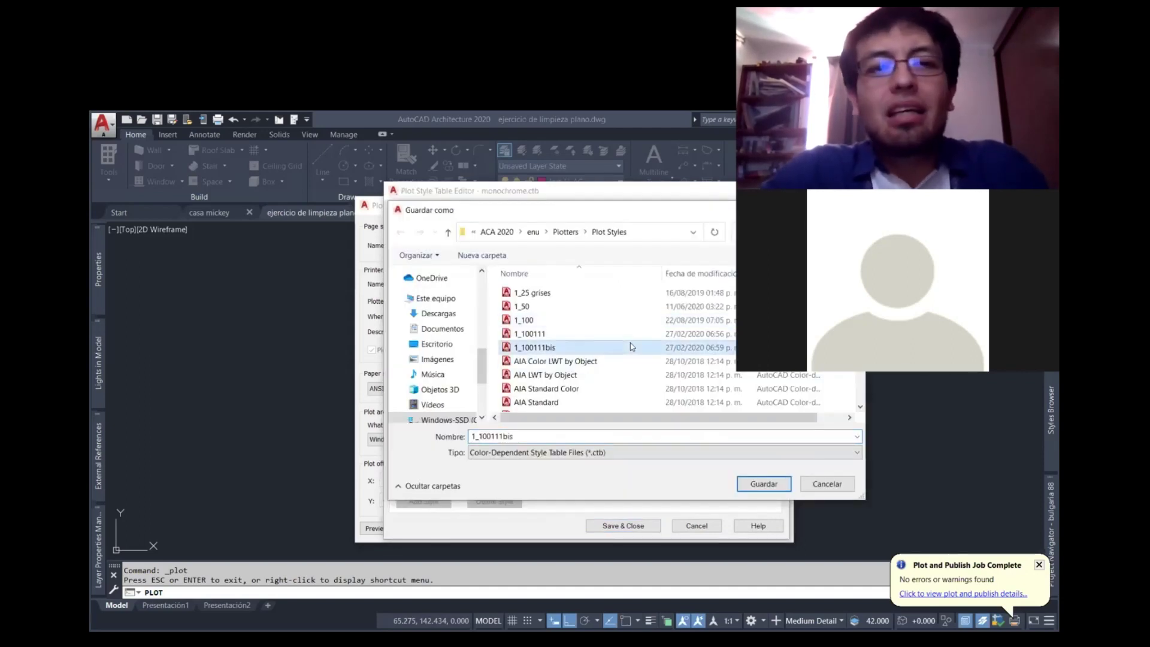
key("c")
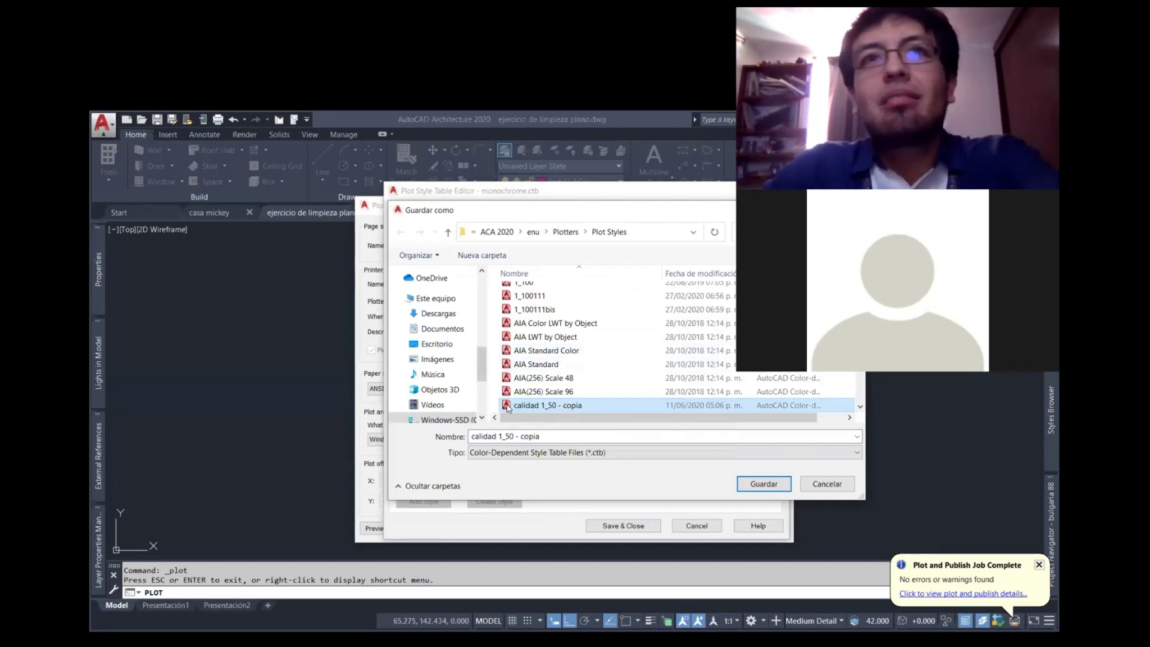
scroll(566, 374, "down", 2)
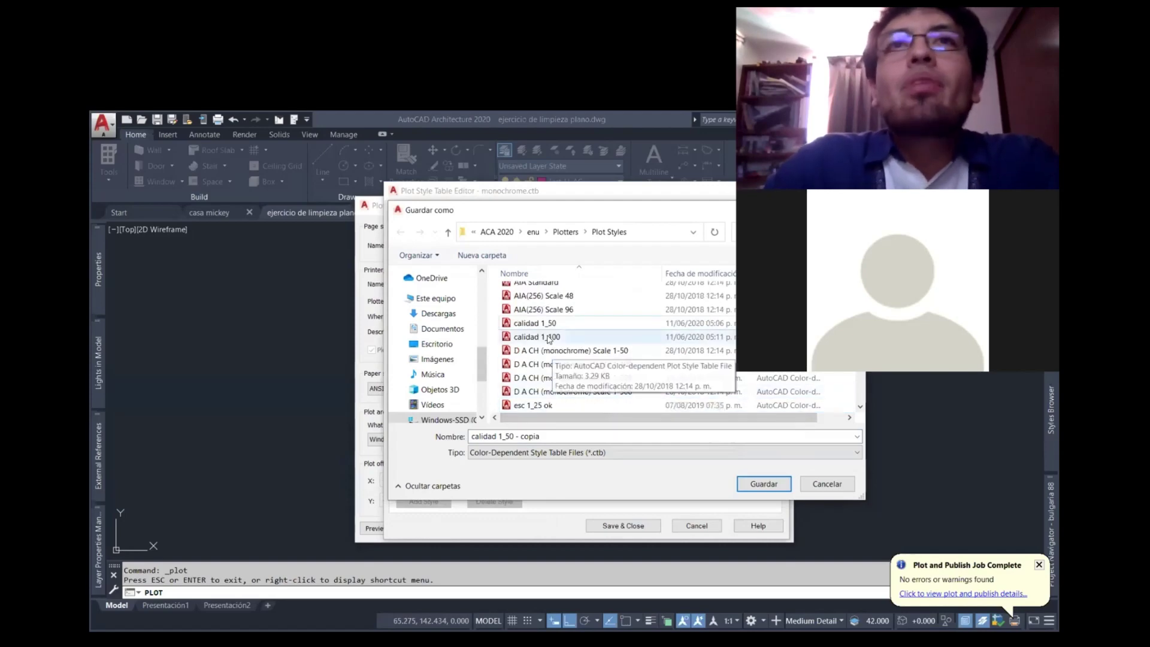
left_click(822, 485)
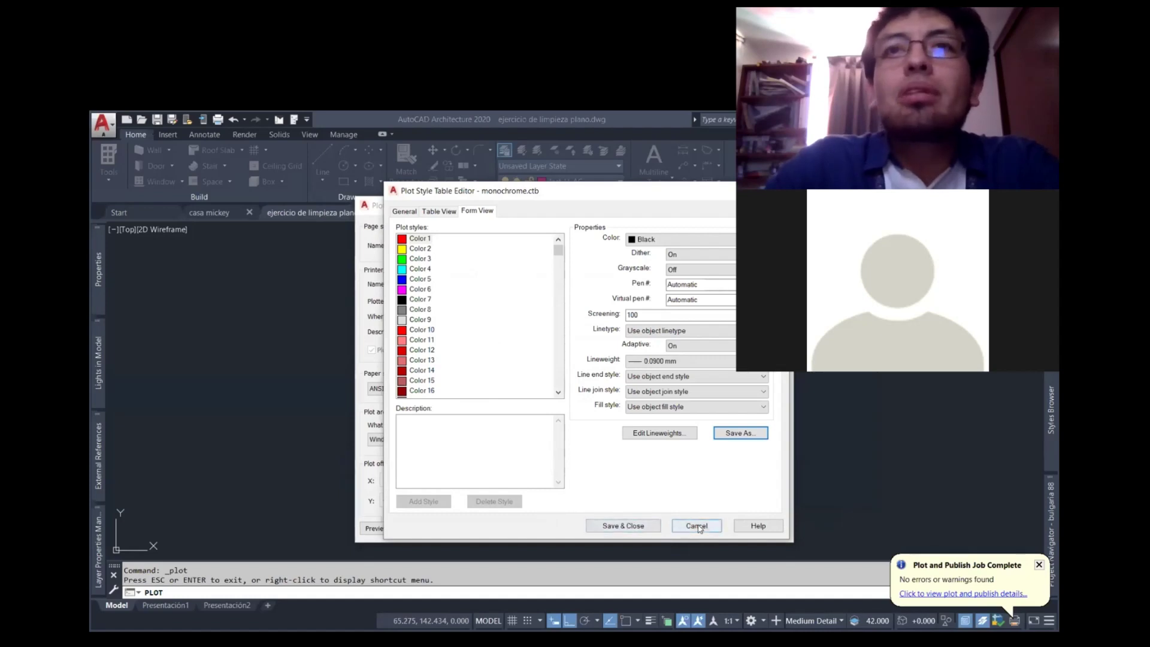
left_click(696, 526)
- Reopen the plot style table list to browse the available .ctb files
left_click(699, 246)
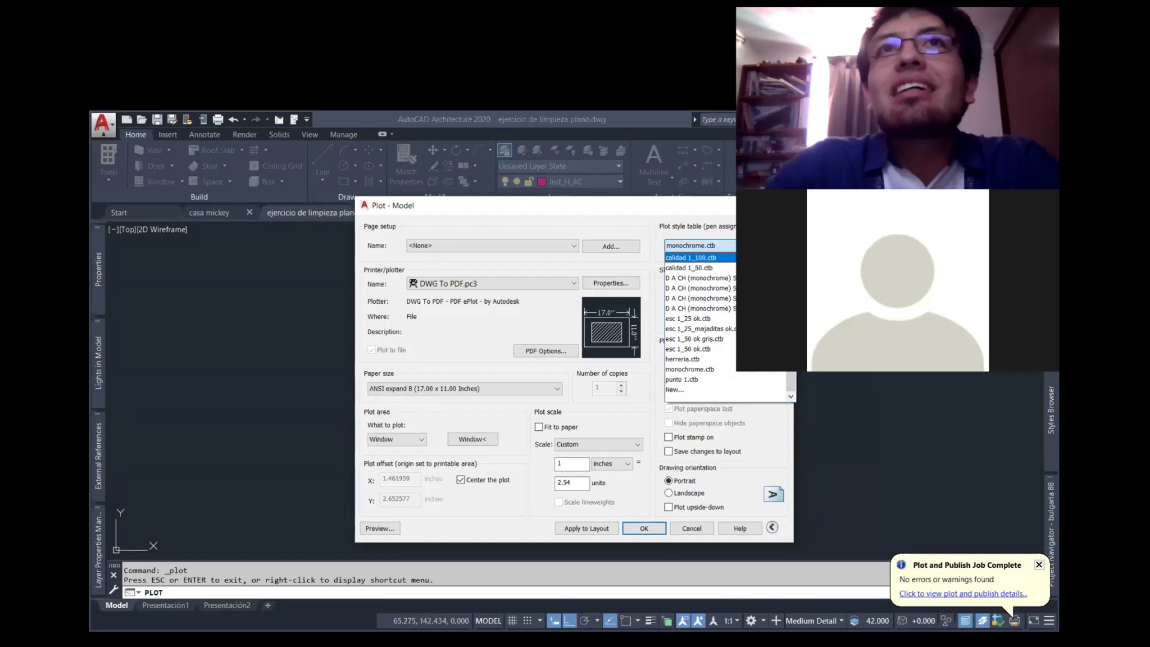
left_click(691, 257)
left_click(700, 245)
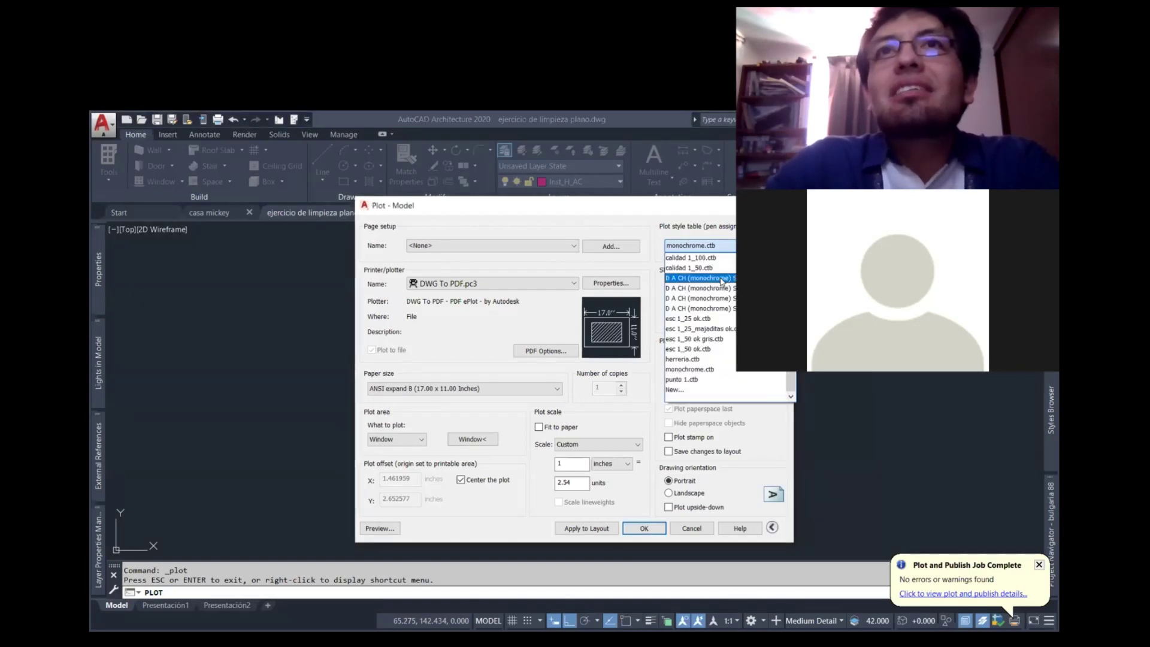
- Switch the plot style to calidad 1_50.ctb for all layouts, then load page setup planta baja
left_click(705, 269)
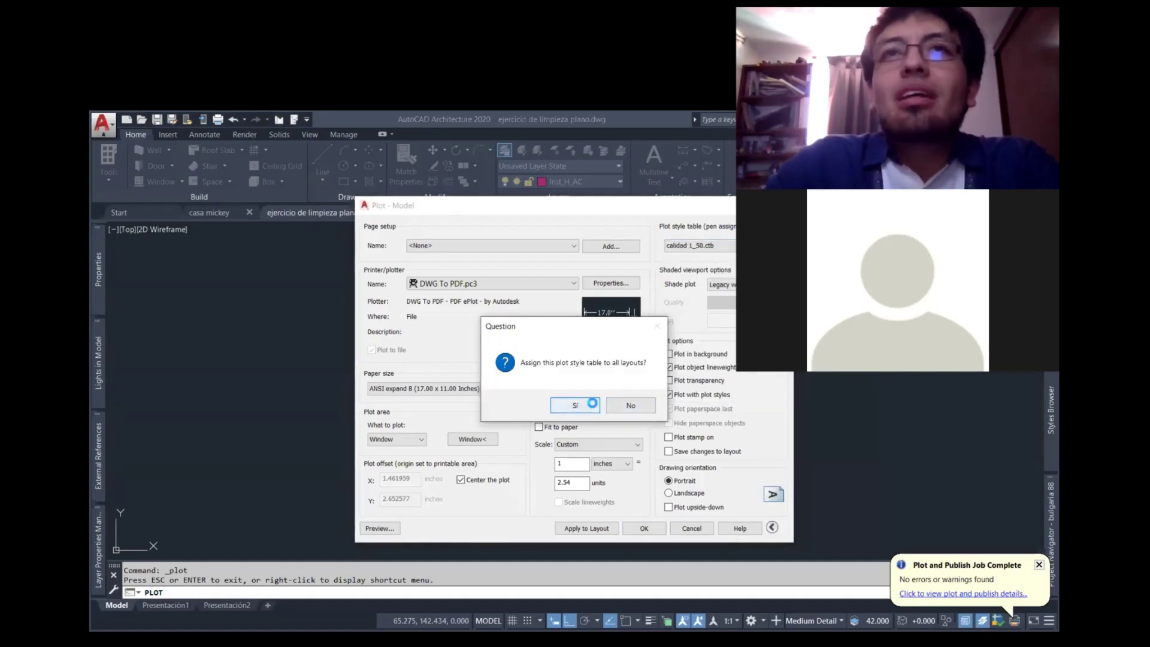
key("Return")
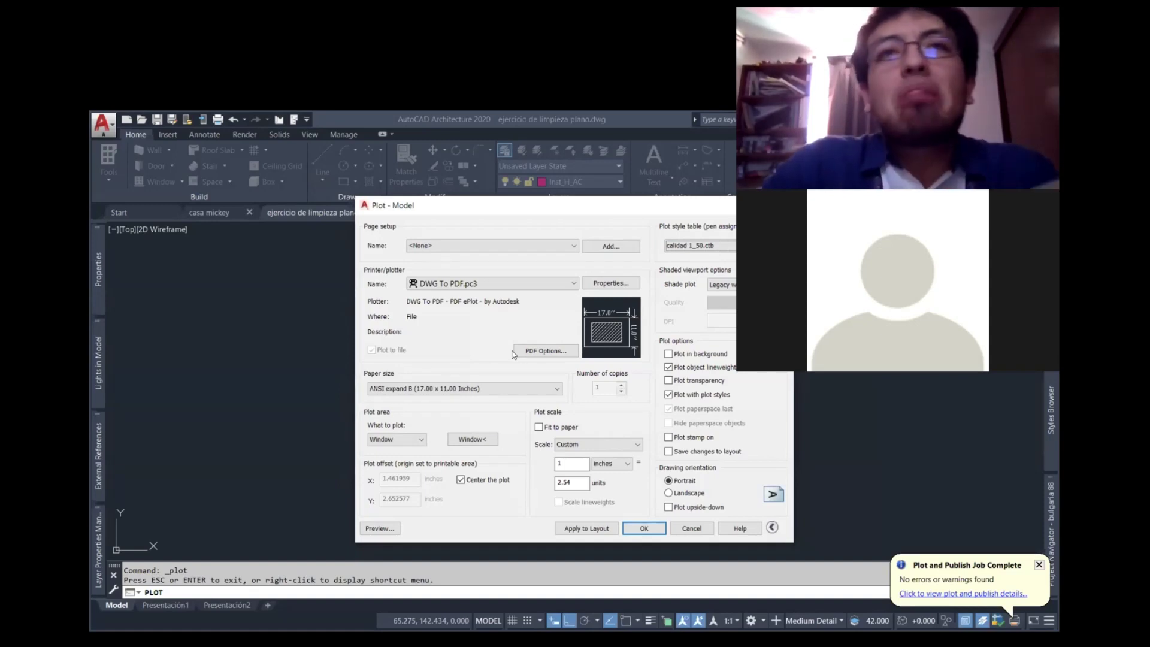
left_click(458, 246)
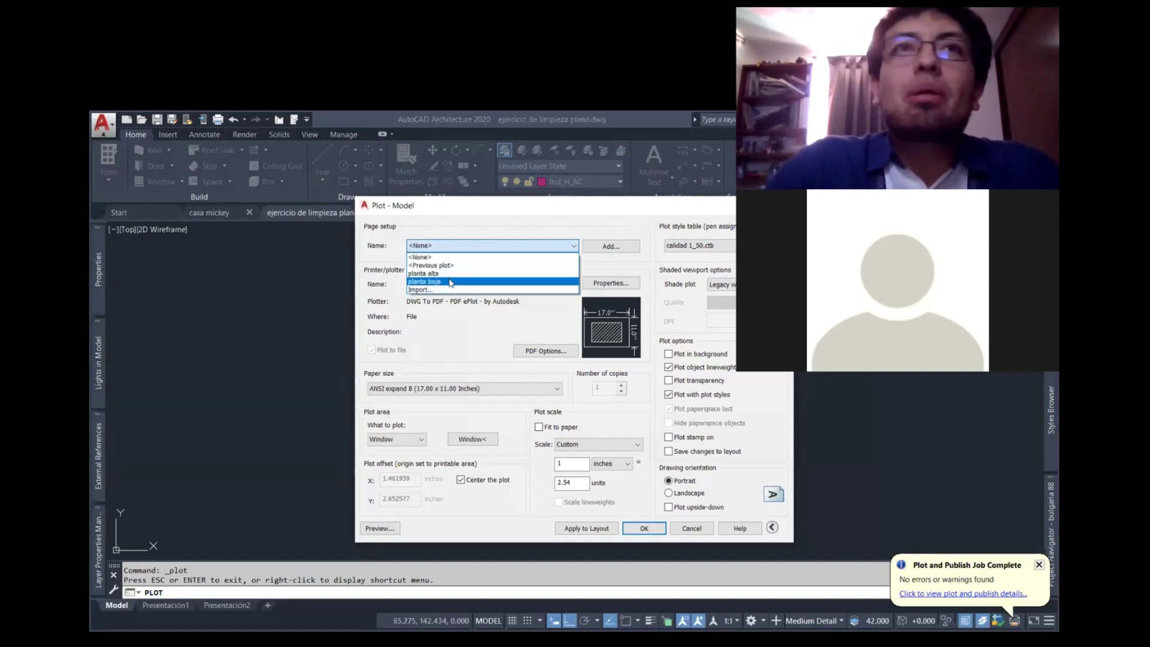
left_click(448, 281)
left_click(480, 246)
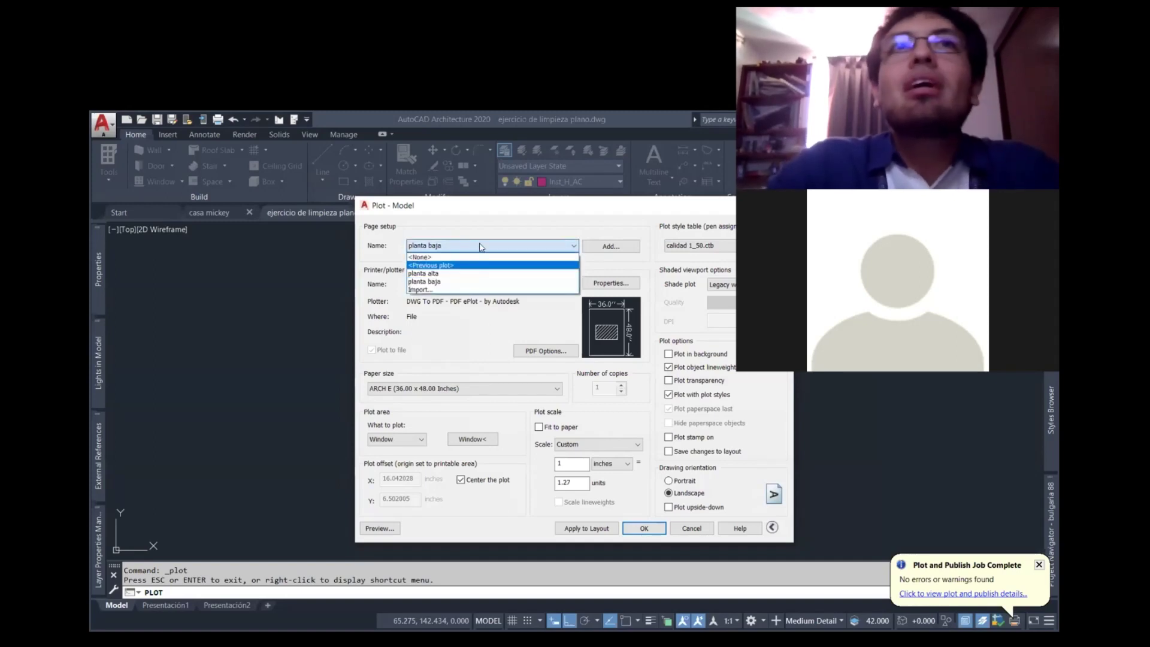
left_click(480, 246)
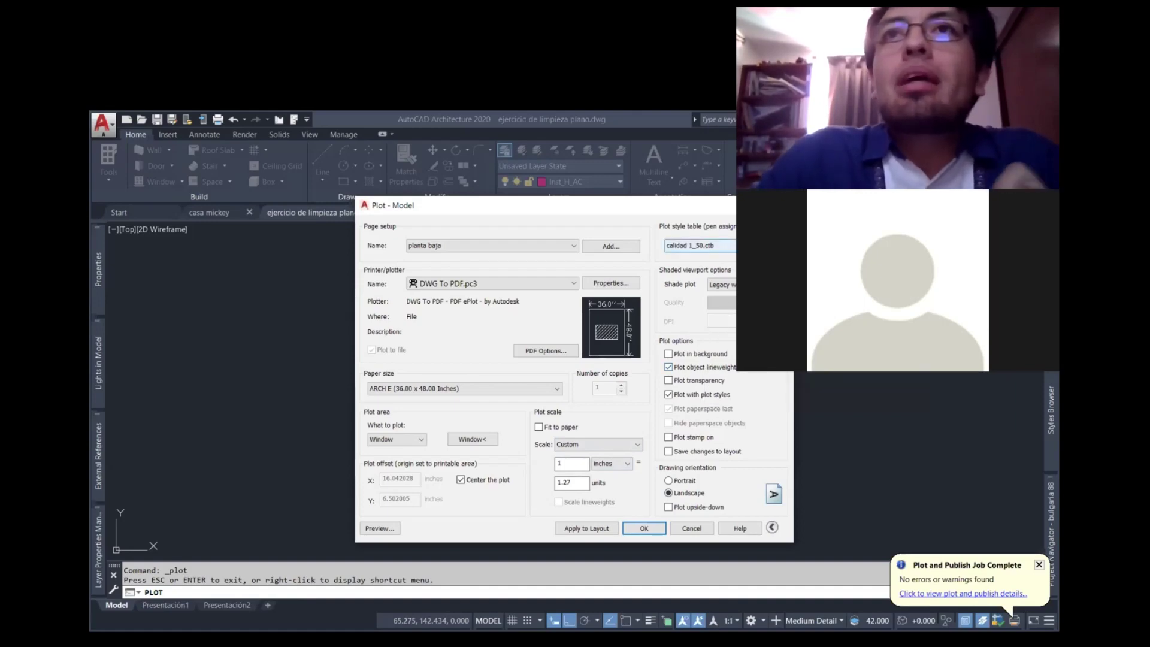
left_click(780, 245)
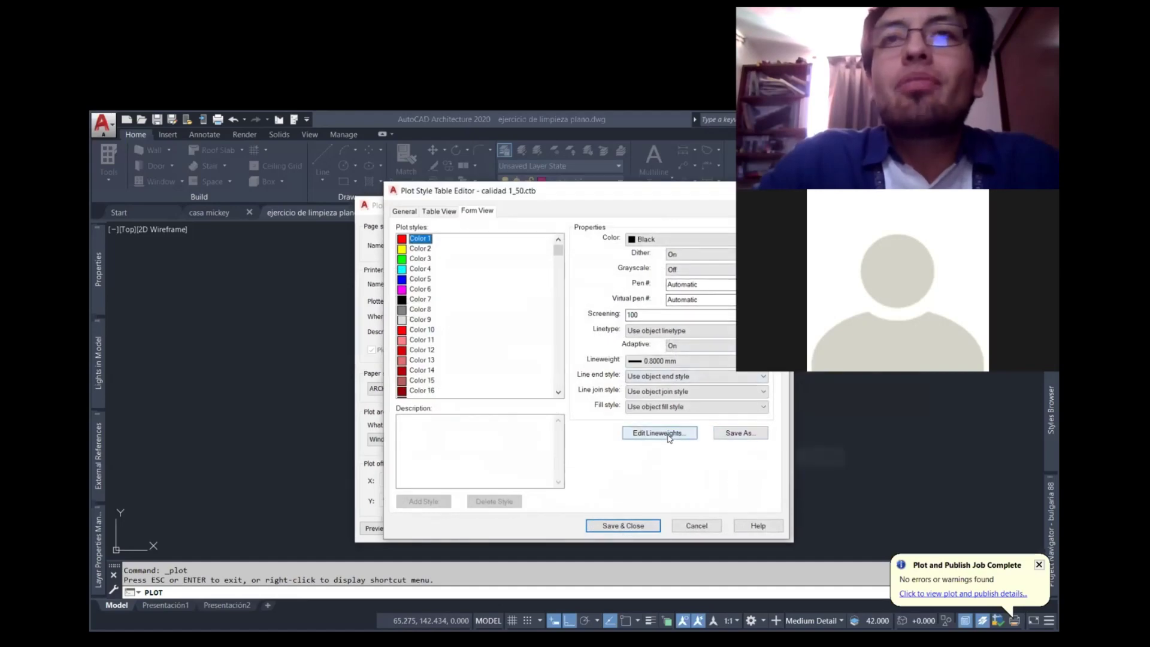
left_click(723, 438)
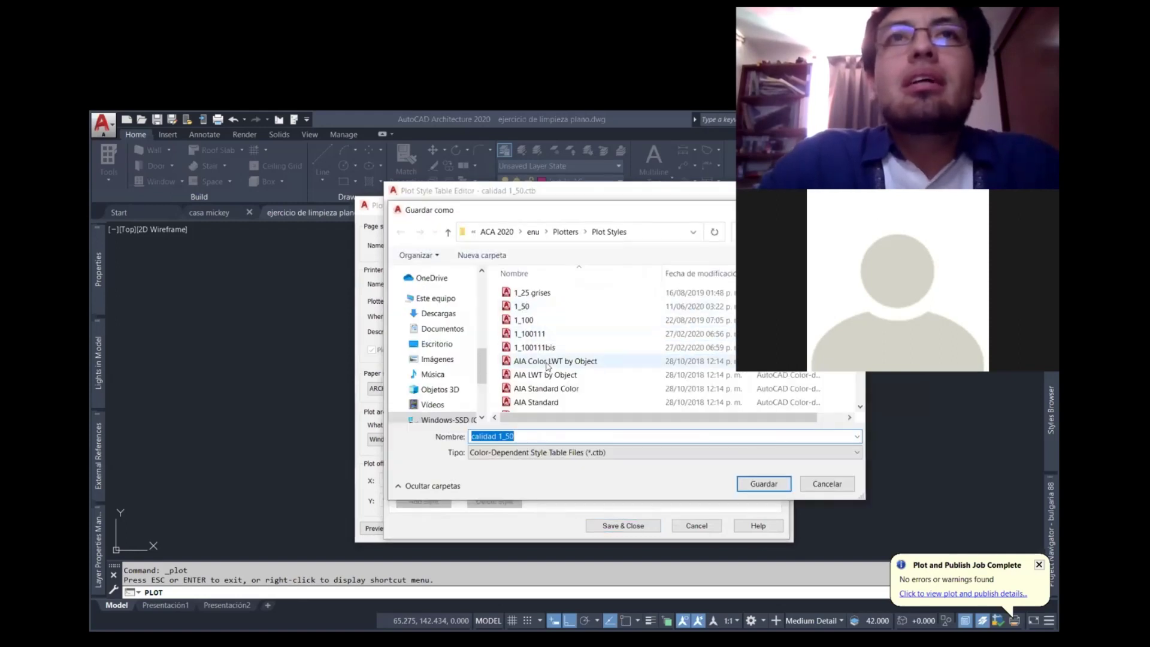
left_click(545, 366)
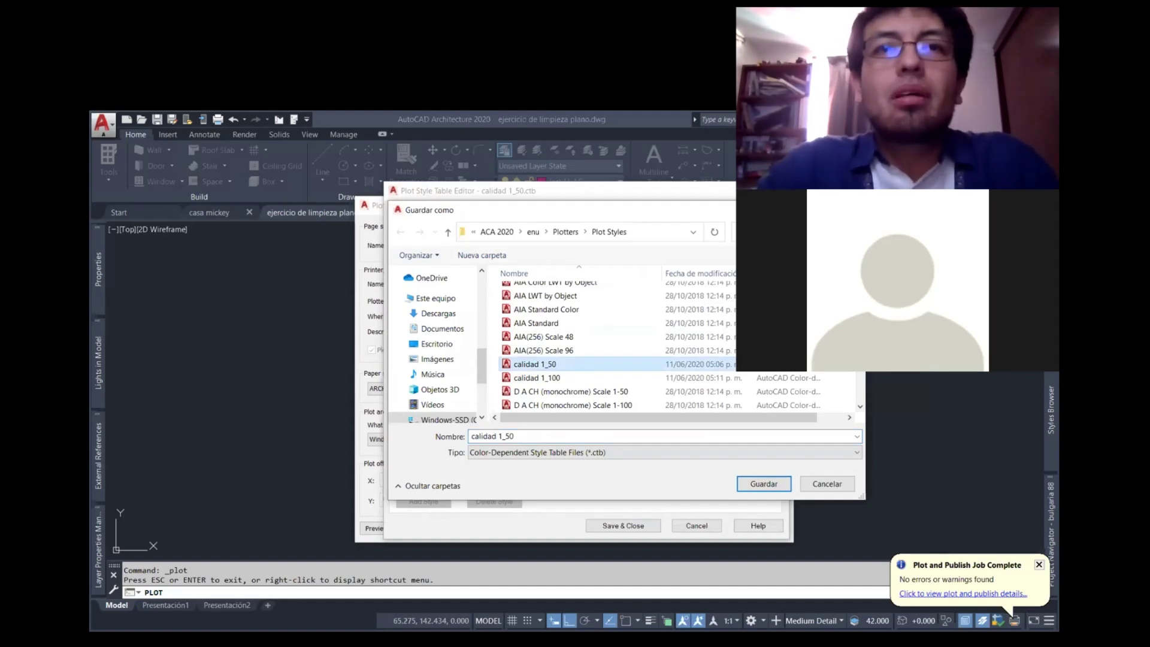
key("Return")
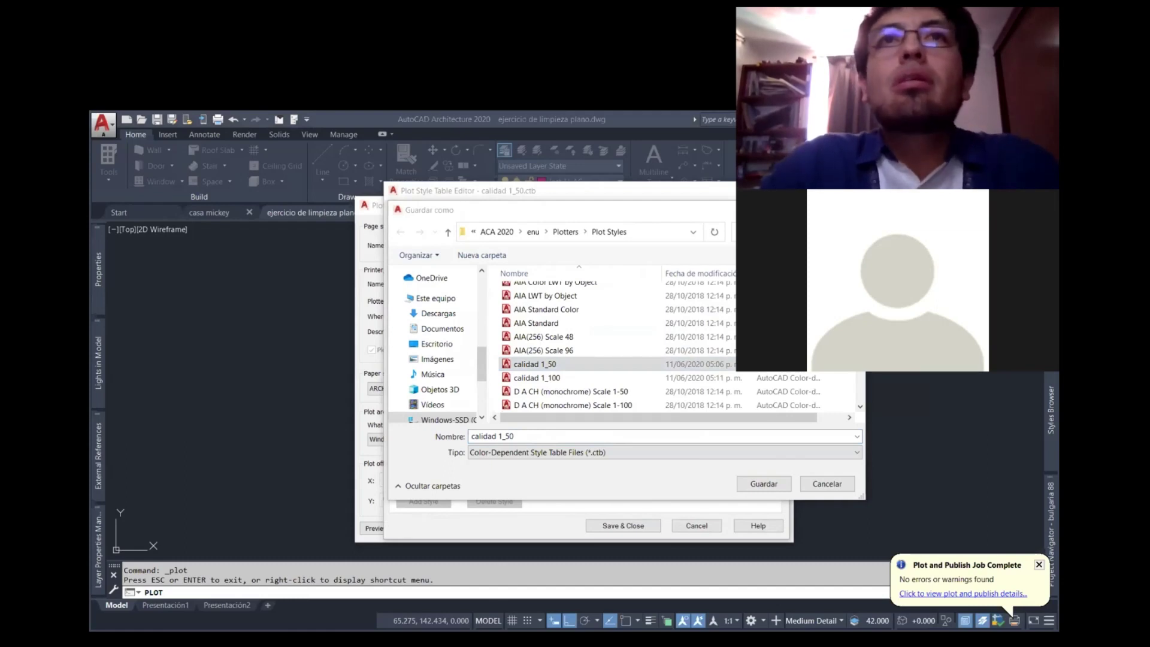
left_click(551, 378)
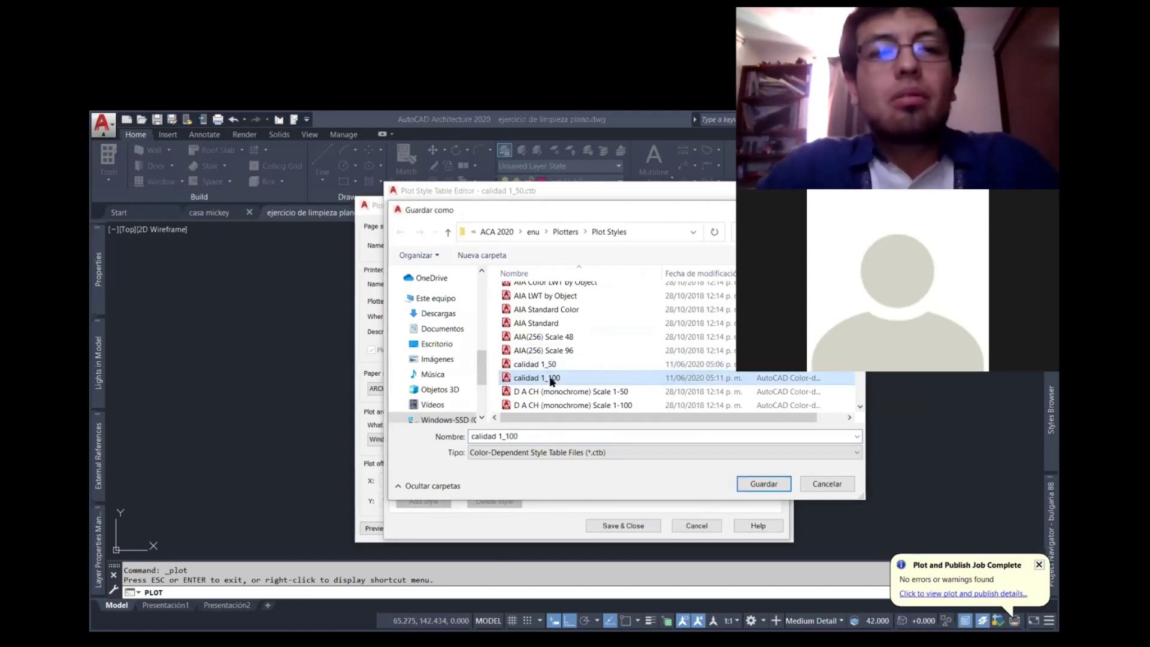
key("alt")
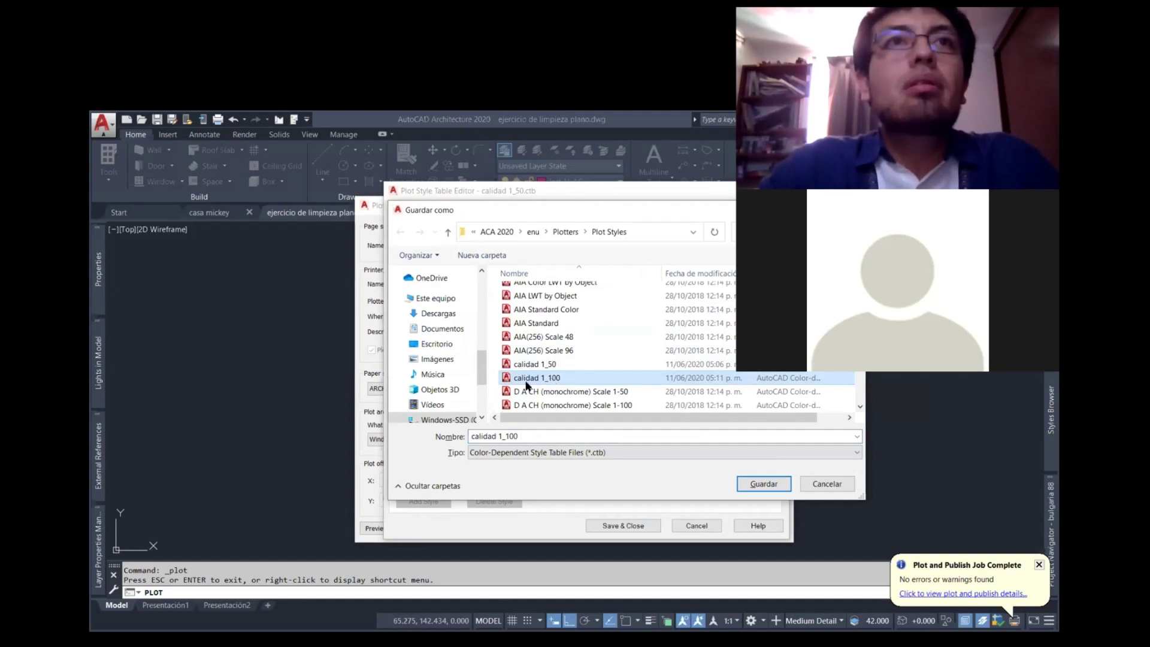
key("Return")
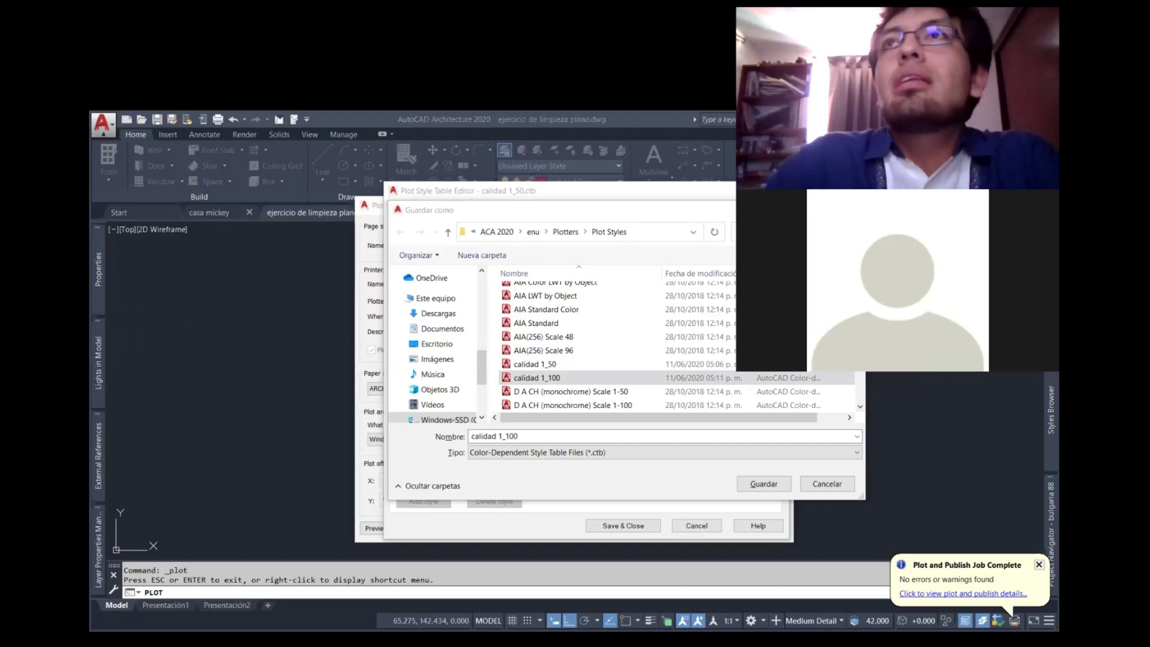
left_click(825, 484)
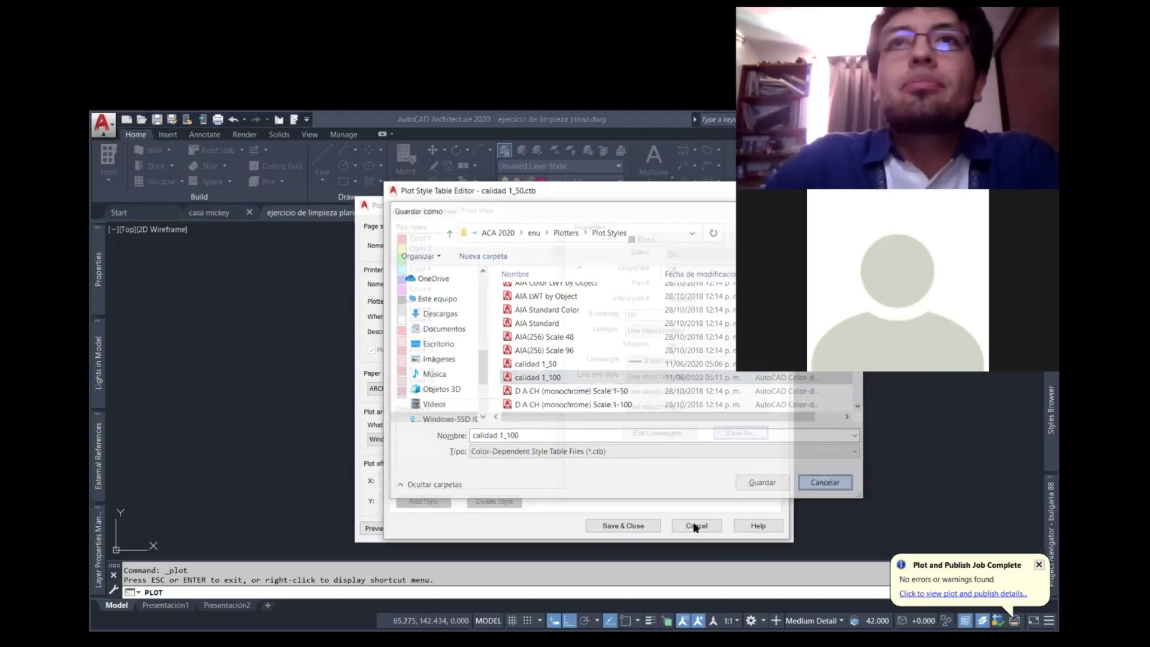
left_click(695, 527)
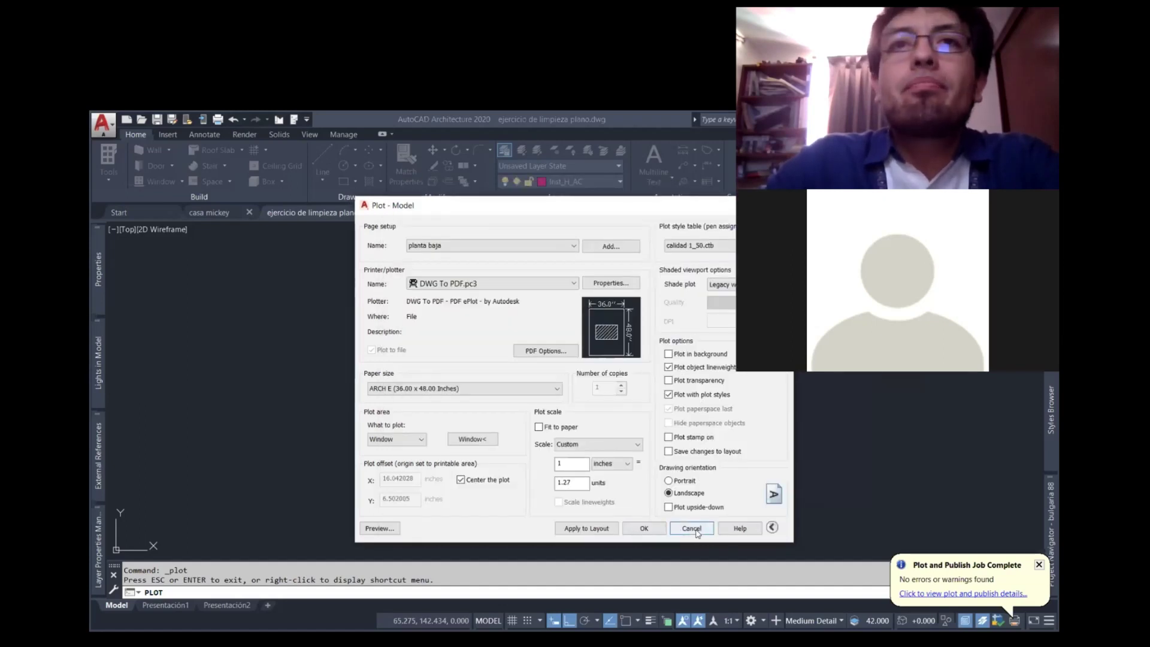
- Cancel the Plot dialog, expand the Layers panel slide-out, and bring up Layer Properties
left_click(696, 532)
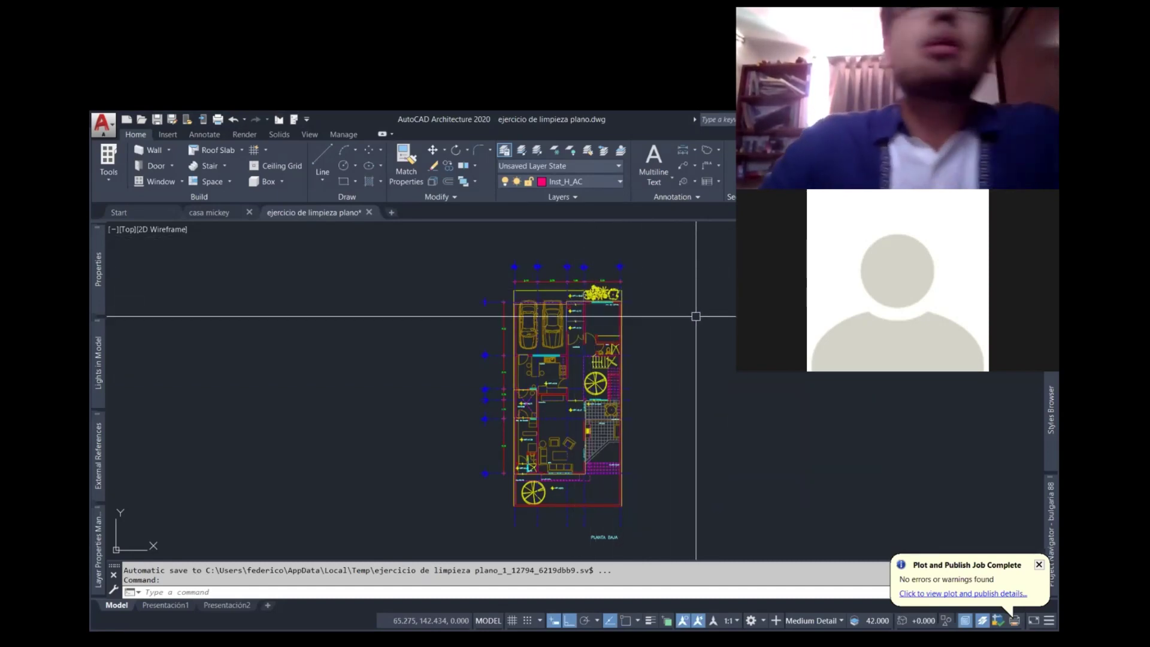
left_click(572, 196)
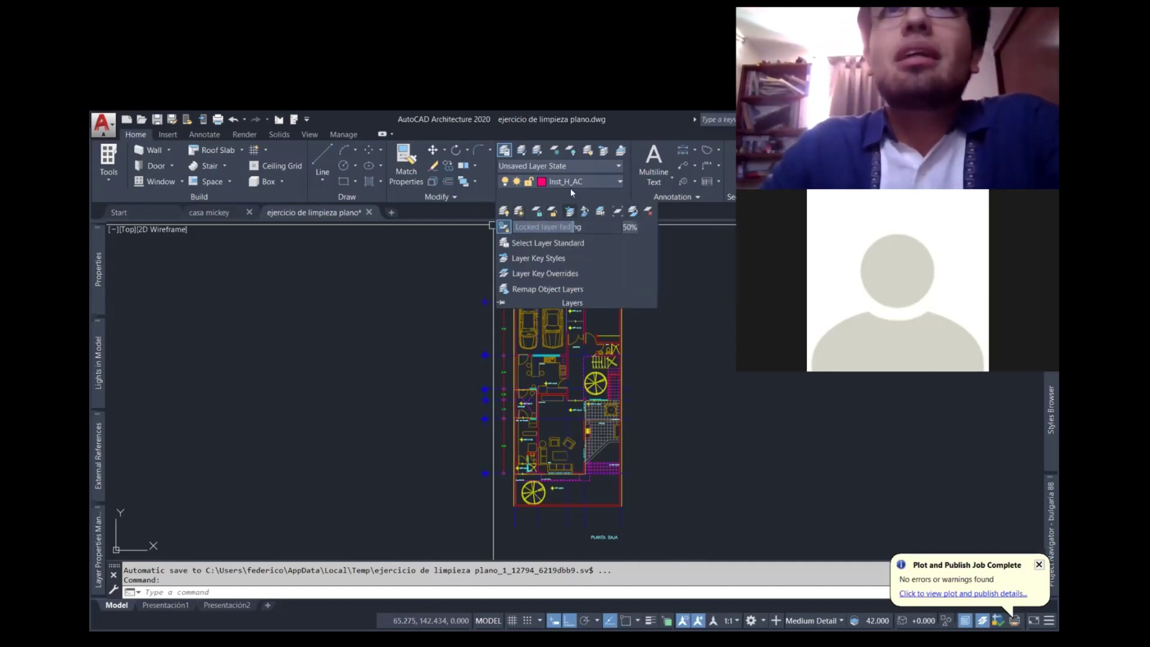
left_click(92, 535)
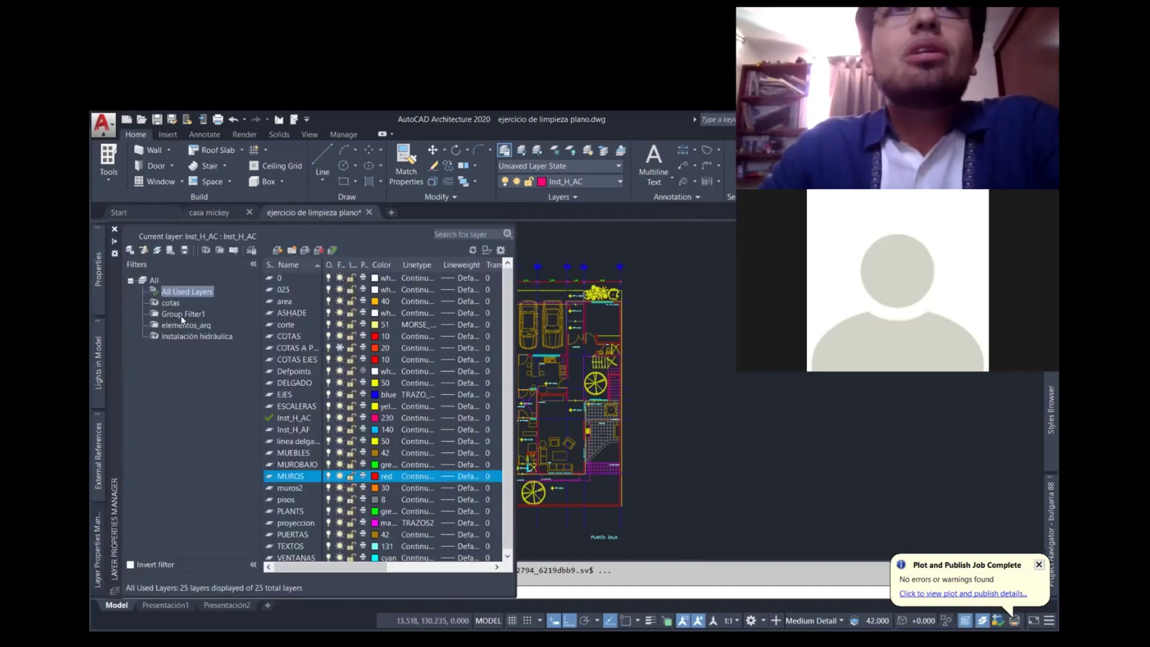
- Filter layers by Instalación hidráulica, check the current-layer list, then switch to elementos_arq and Group Filter1
left_click(203, 336)
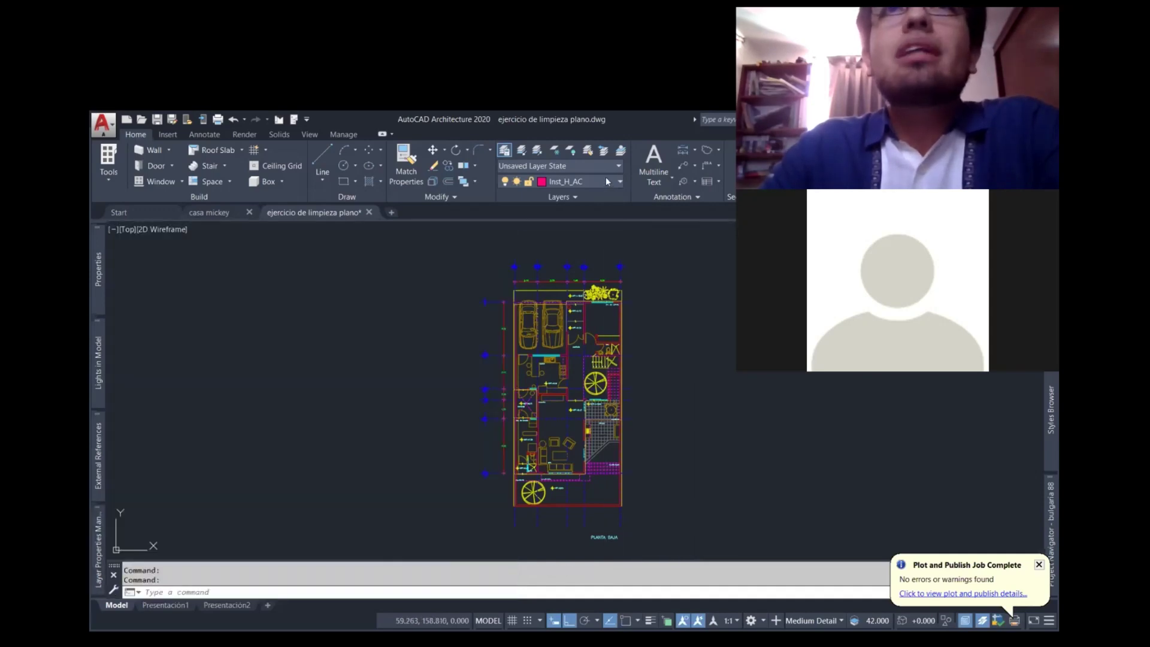
left_click(605, 179)
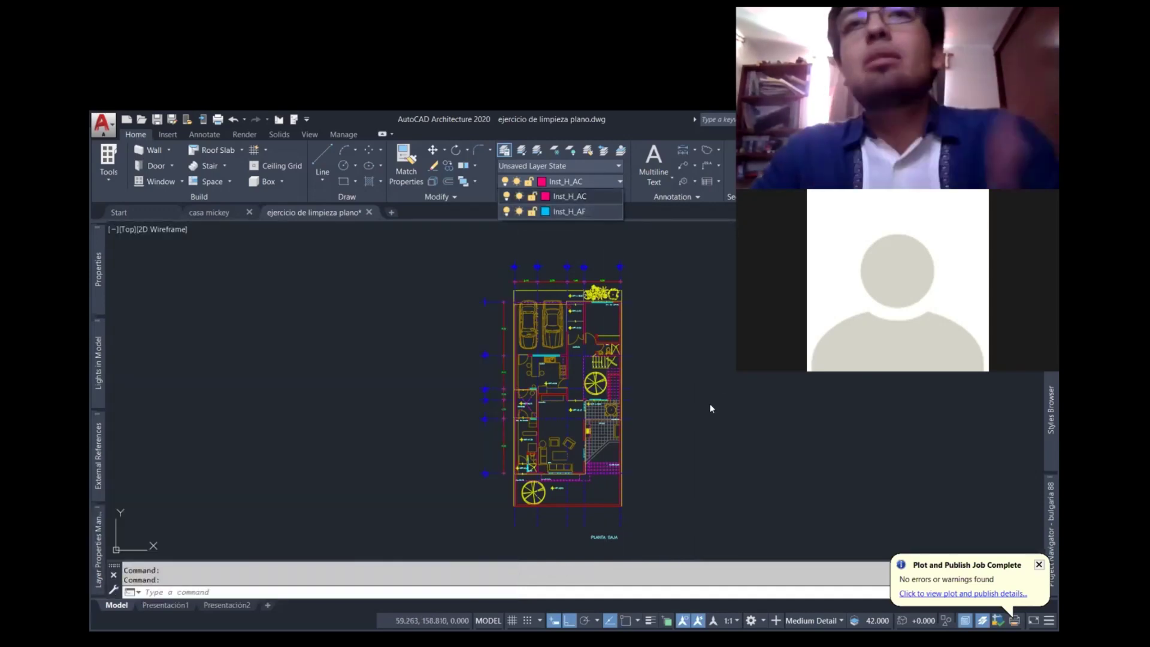
key("Escape")
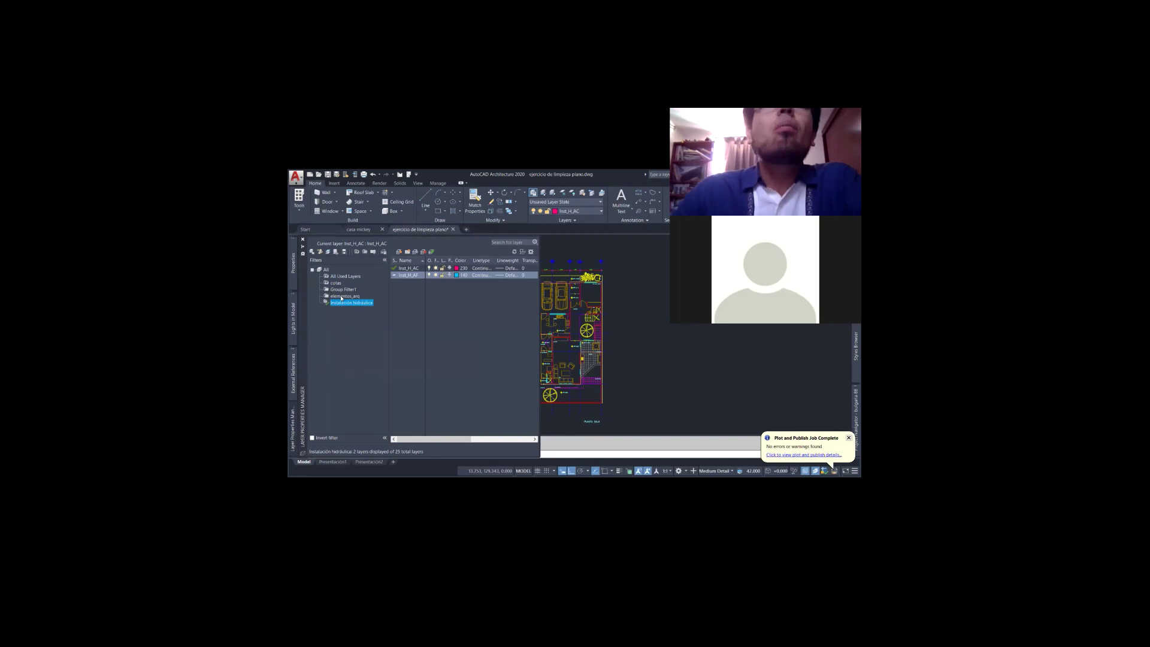
left_click(341, 296)
left_click(343, 290)
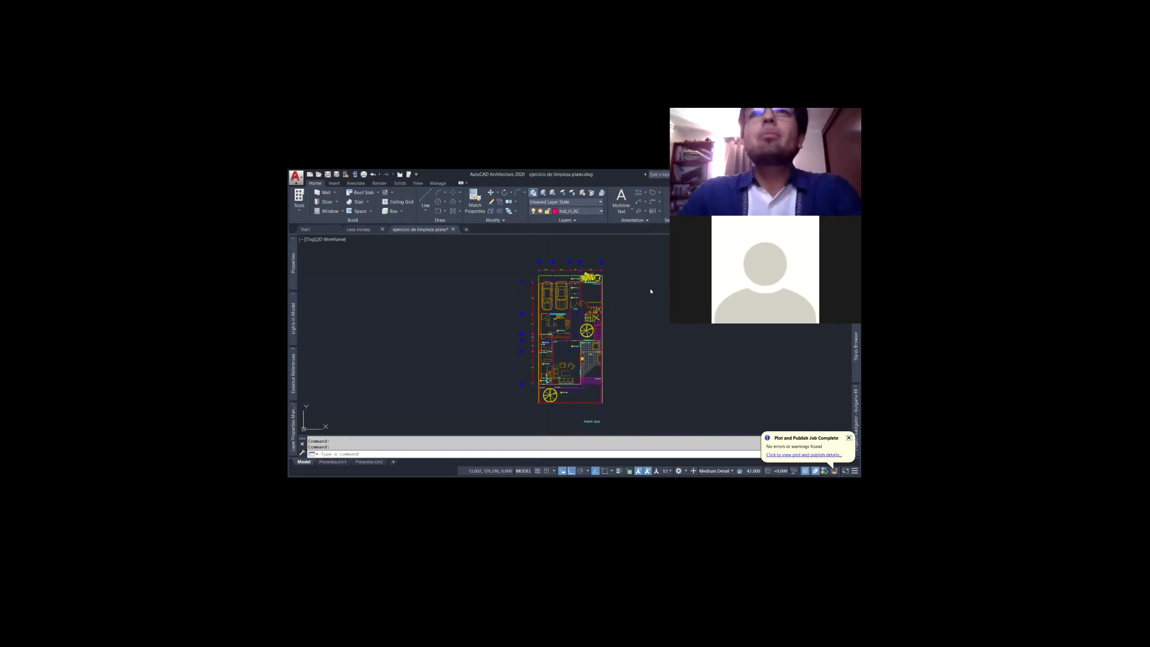
- Open the Plot dialog with Ctrl+P and dismiss it again with Esc
key("ctrl+p")
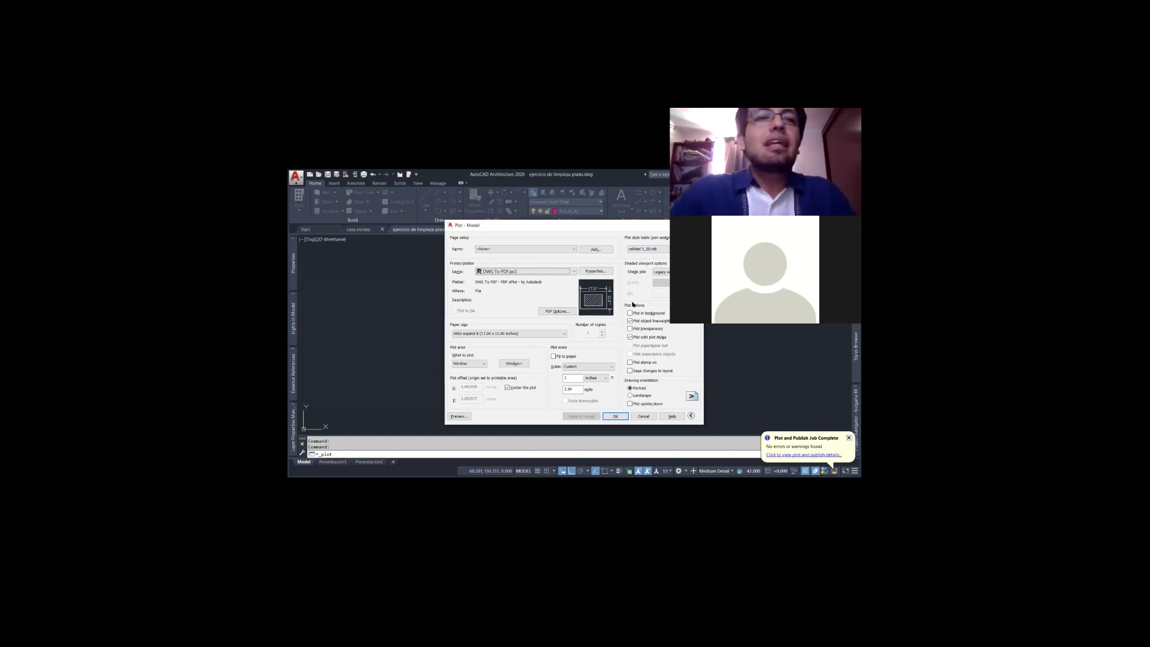
key("Escape")
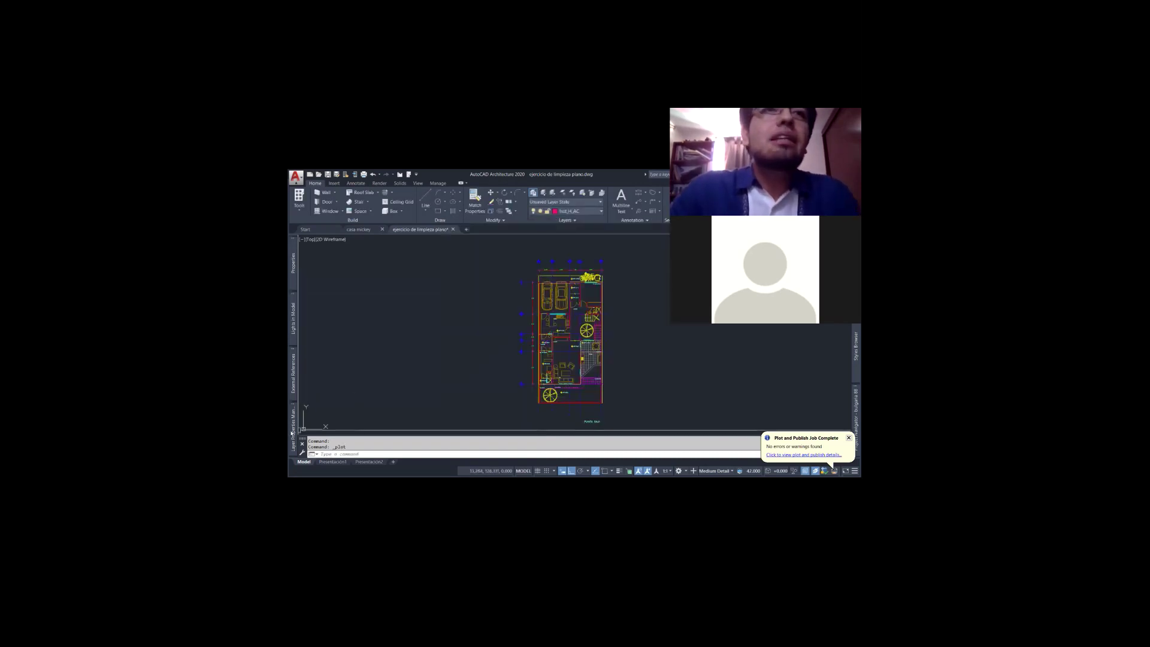